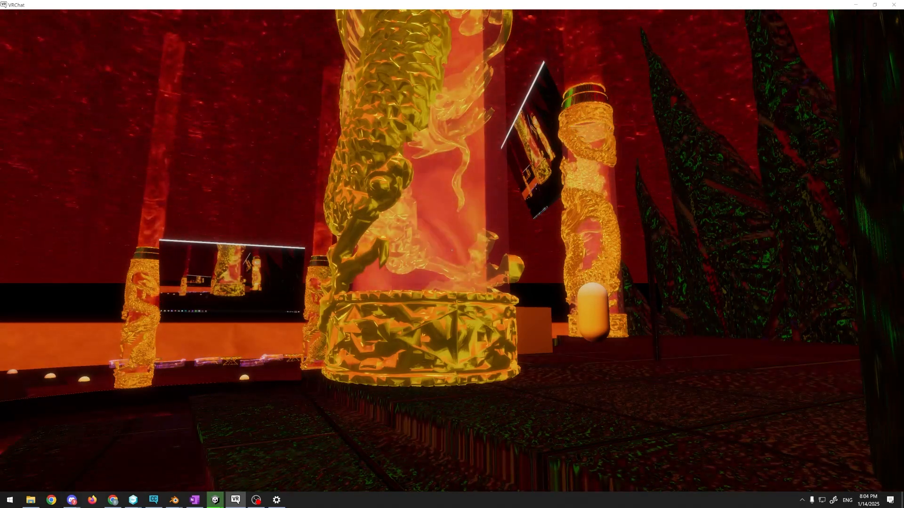
pyautogui.hotkey('alt', 'Tab')
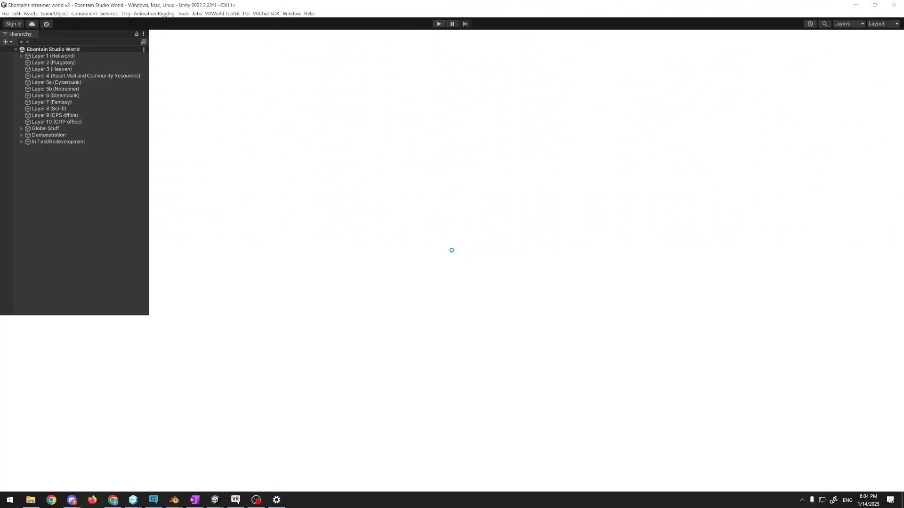
pyautogui.hotkey('alt', 'Tab')
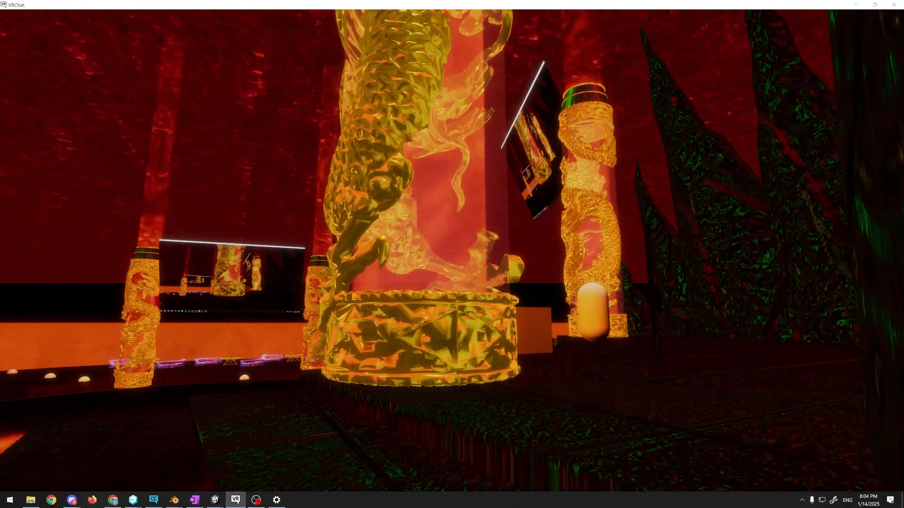
pyautogui.press('Escape')
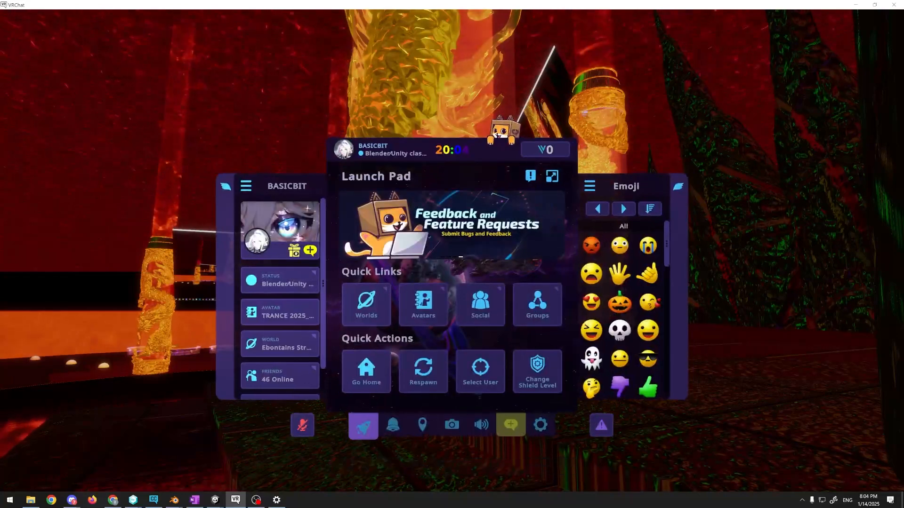
pyautogui.hotkey('alt', 'Tab')
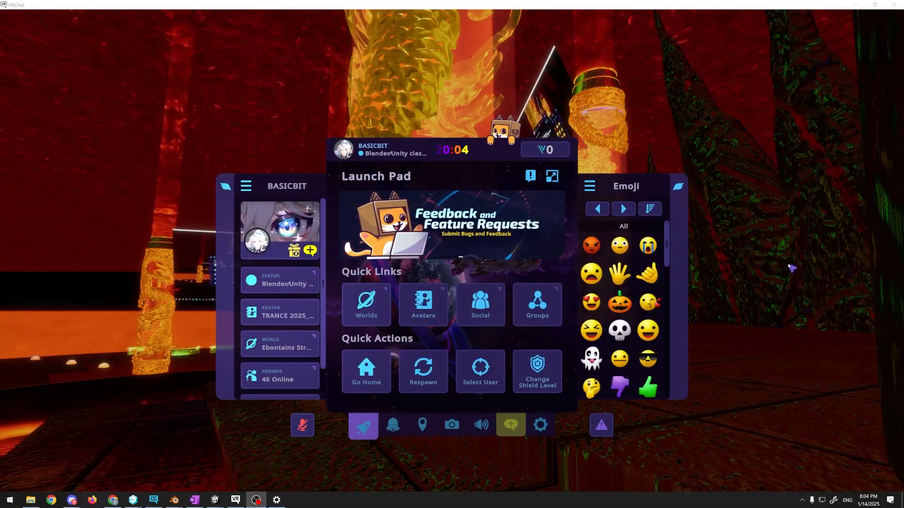
pyautogui.hotkey('alt', 'Tab')
pyautogui.press('Escape')
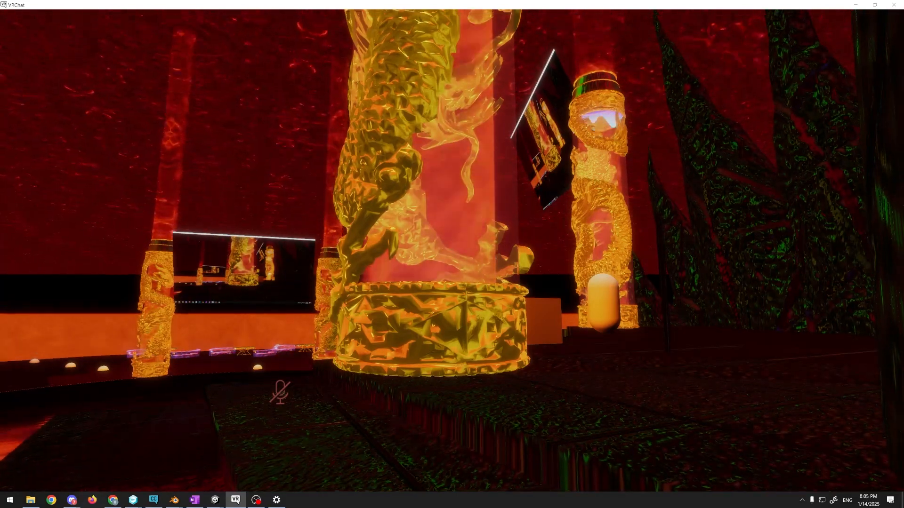
pyautogui.press('w')
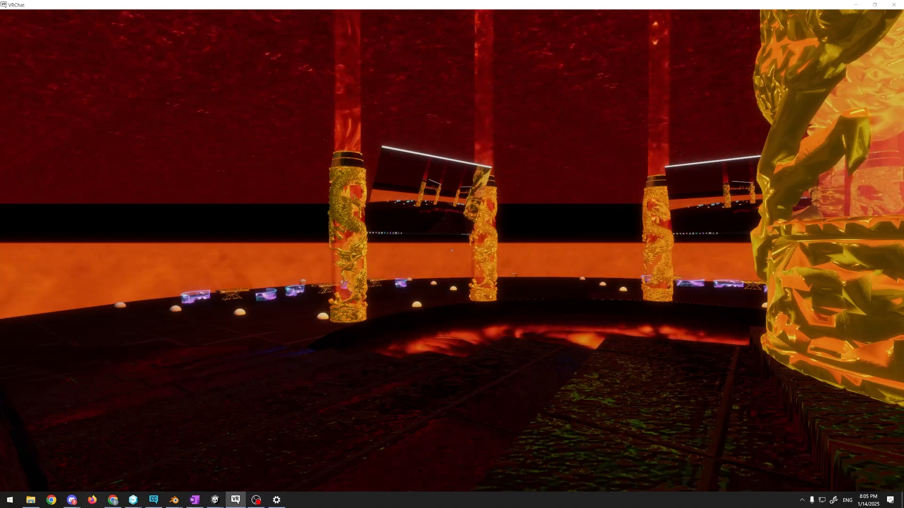
pyautogui.press('v')
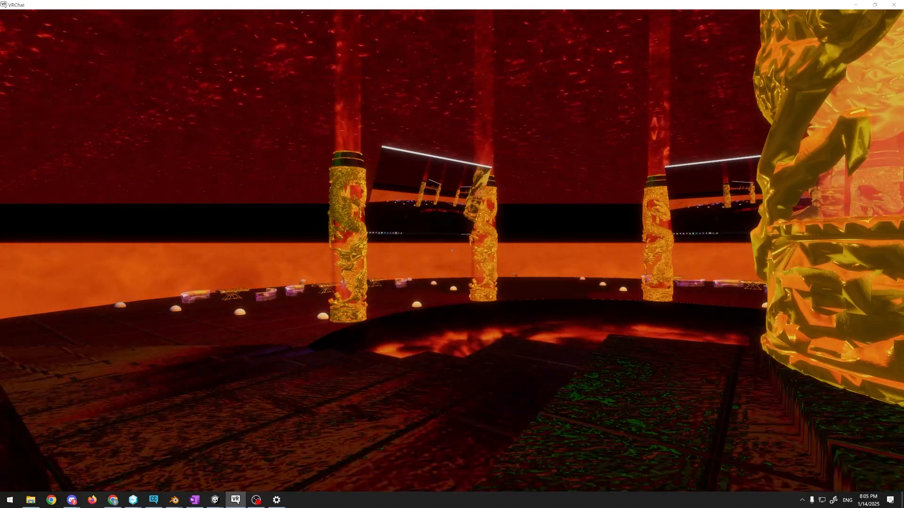
pyautogui.hotkey('alt', 'Tab')
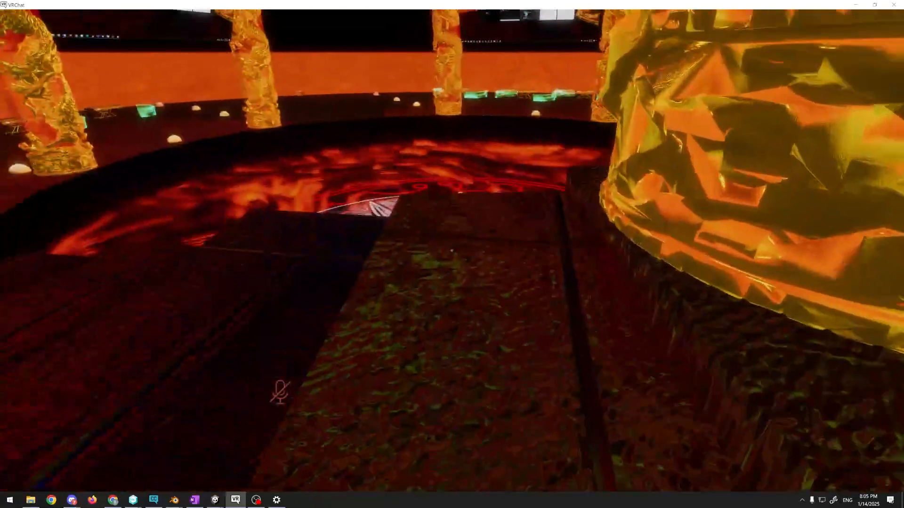
# Walk from the raised platform past the dragon pillars and lava pool to the gold table among the curved couches
pyautogui.press('w')
pyautogui.press('w')
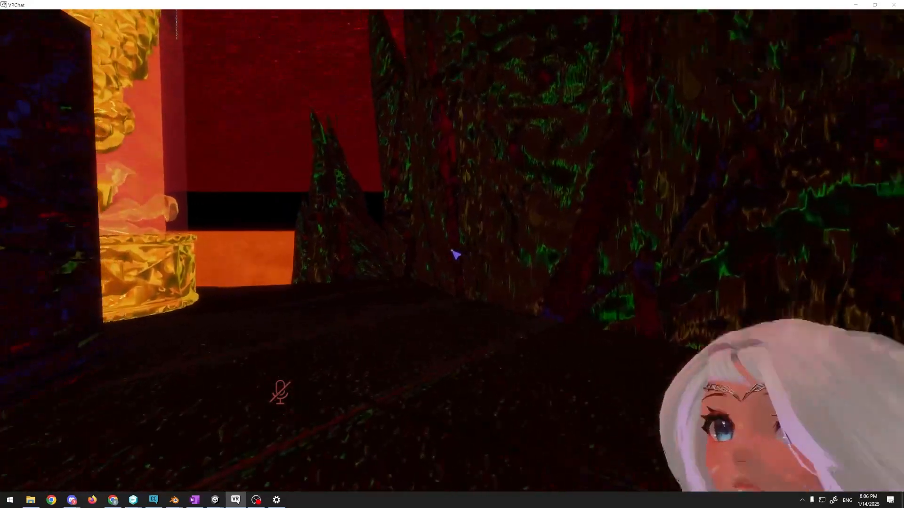
pyautogui.press('w')
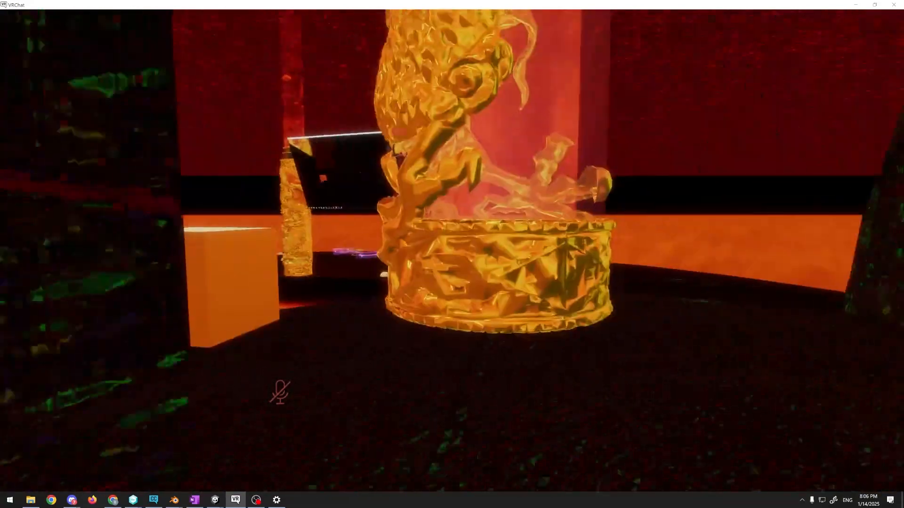
pyautogui.press('w')
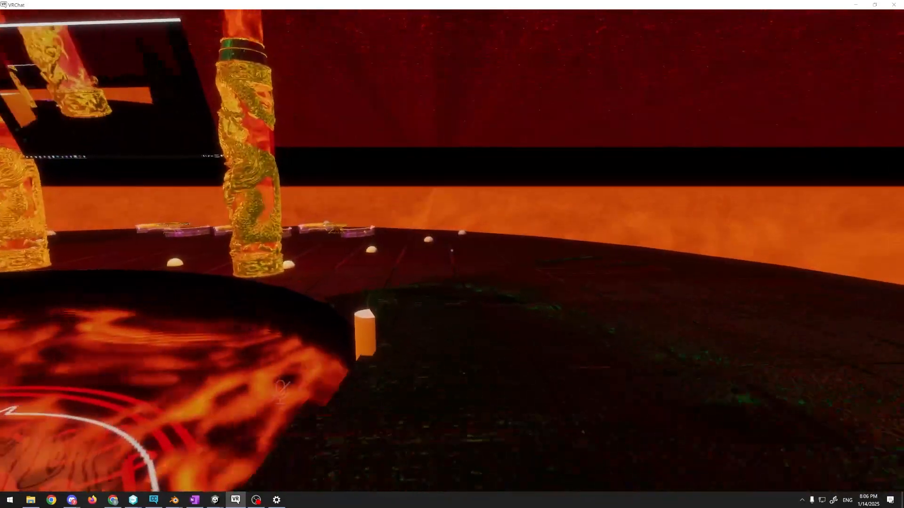
pyautogui.press('w')
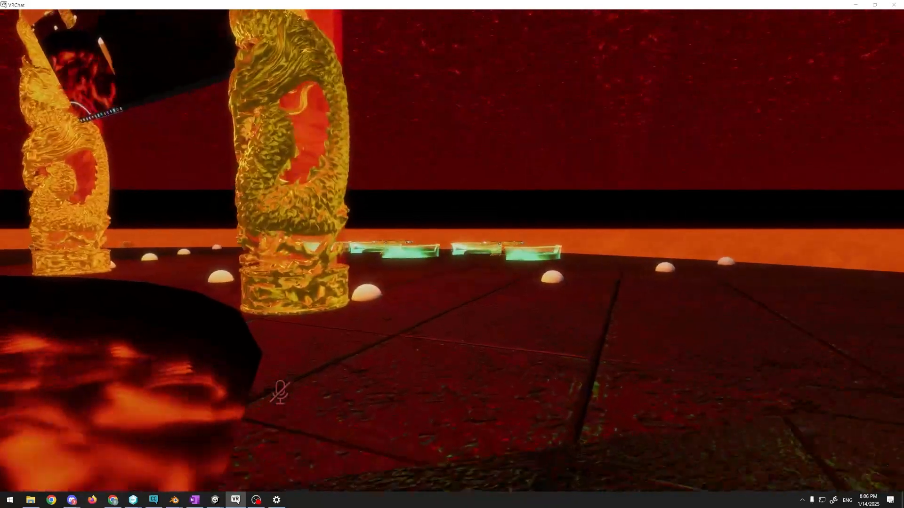
pyautogui.press('w')
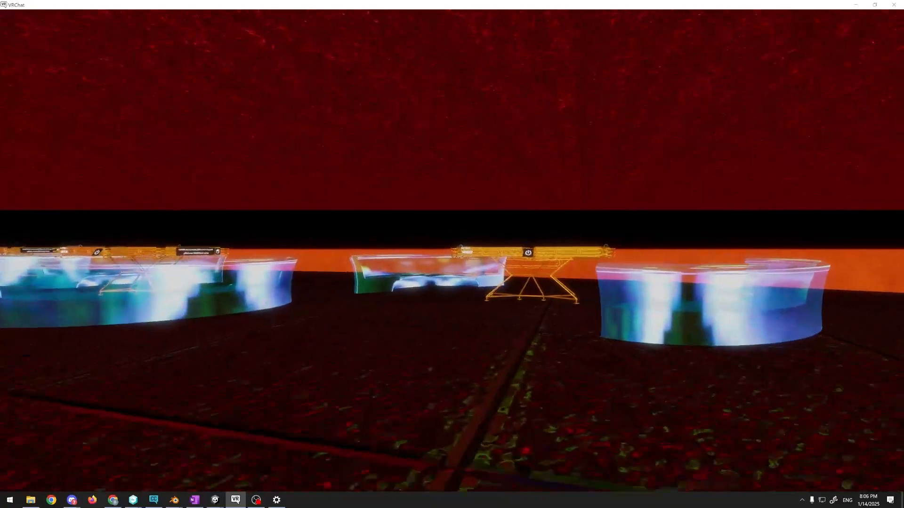
pyautogui.press('w')
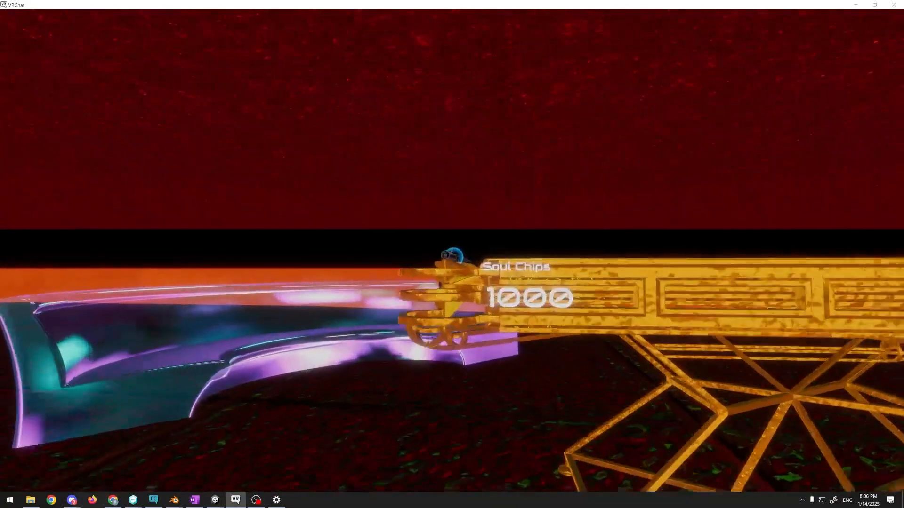
# Examine the gold table up close, moving around its team panel, the hilt on top and its side frames
pyautogui.press('w')
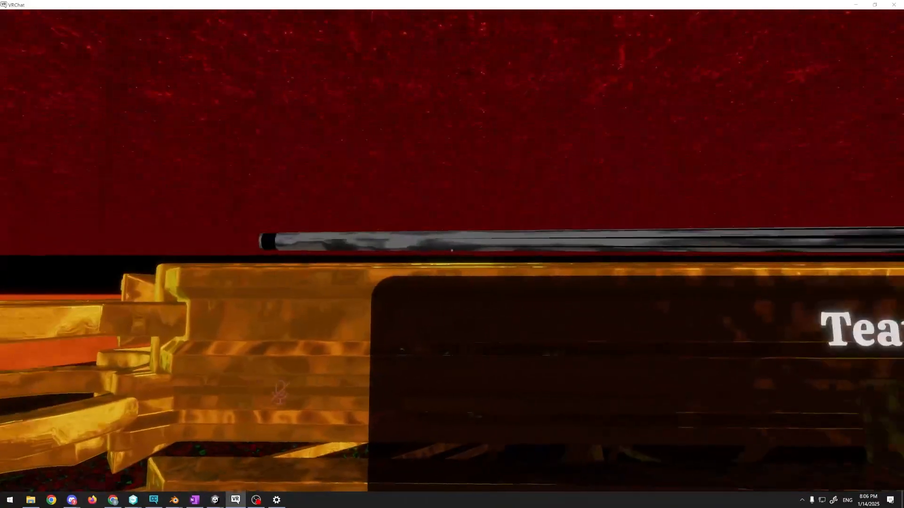
pyautogui.press('d')
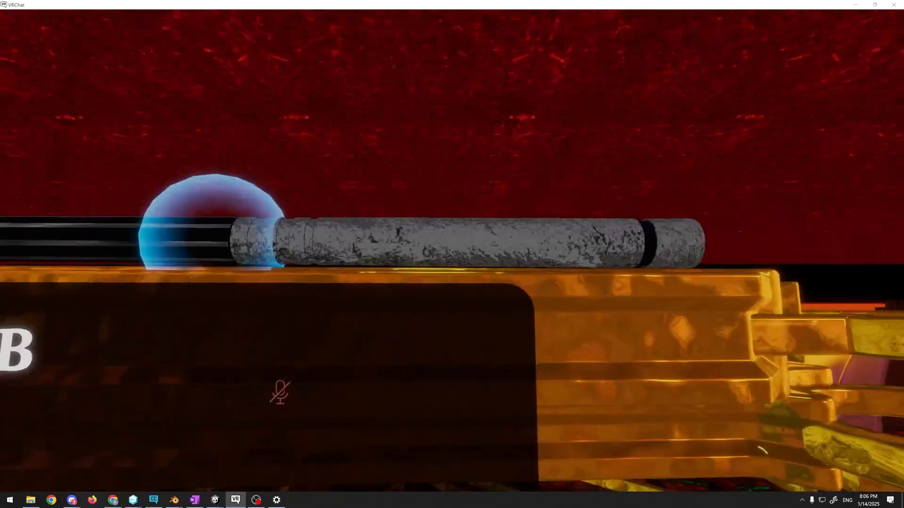
pyautogui.press('d')
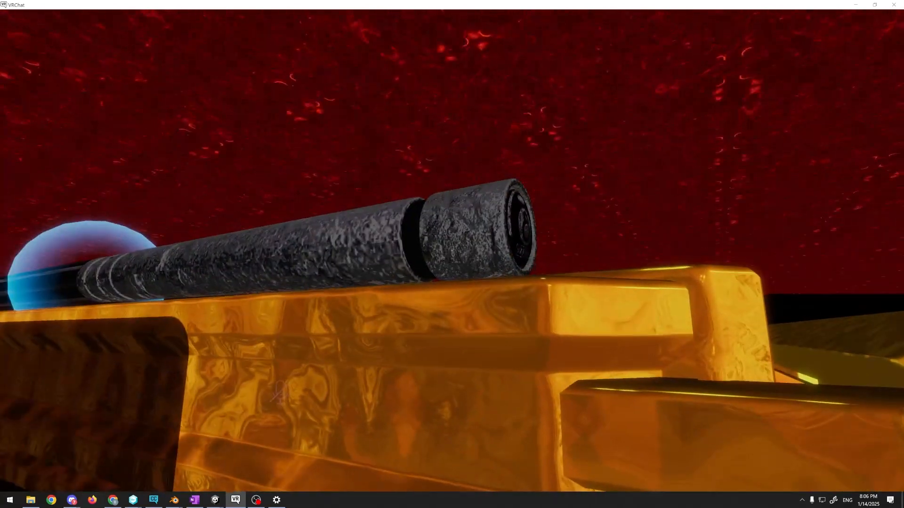
pyautogui.press('d')
pyautogui.press('w')
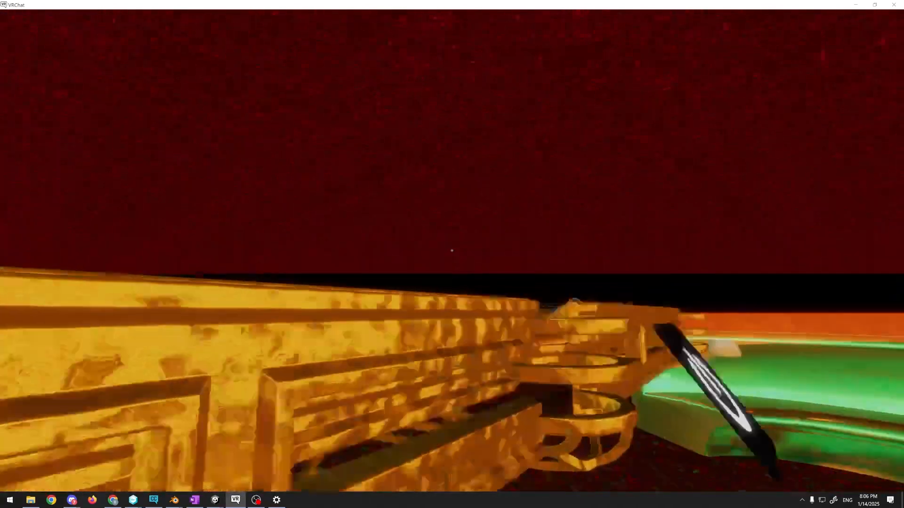
pyautogui.press('w')
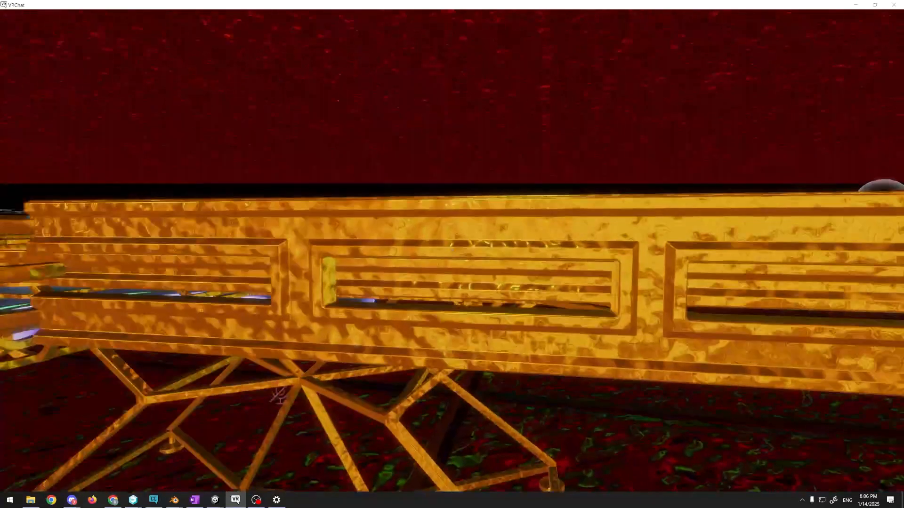
pyautogui.press('a')
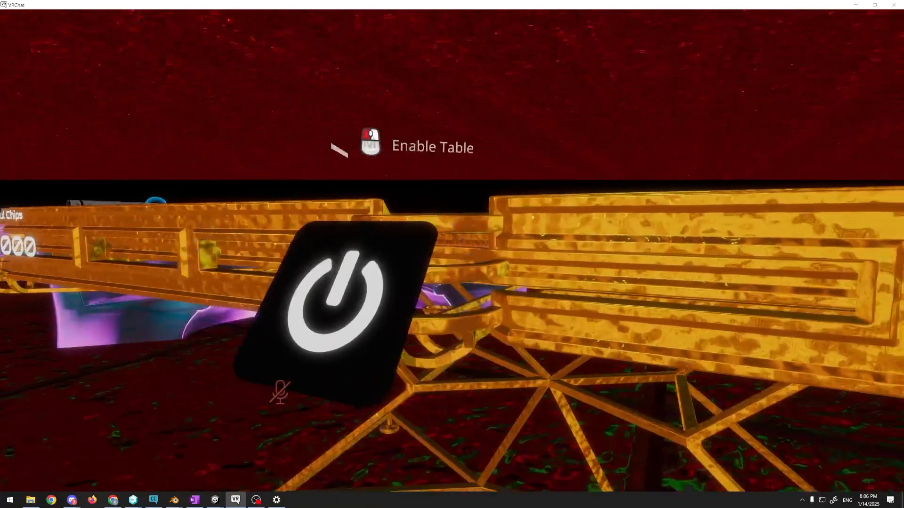
pyautogui.press('d')
pyautogui.press('w')
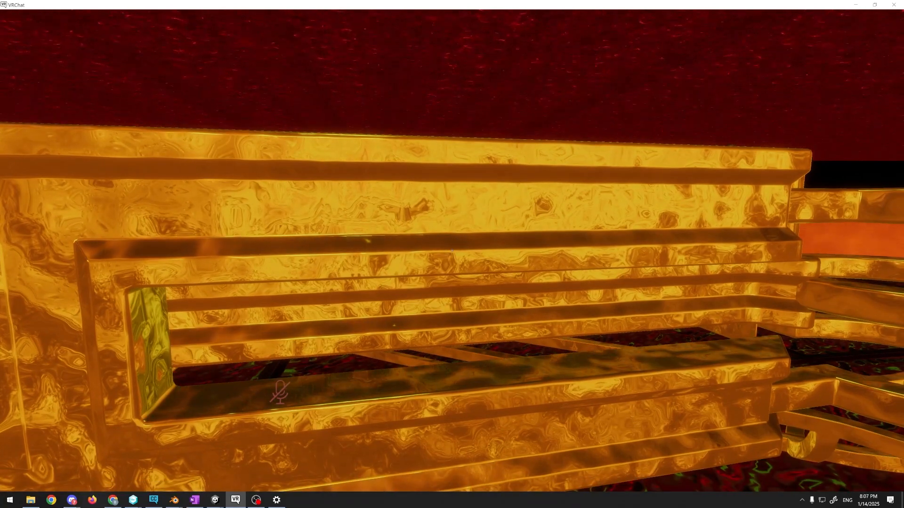
# Walk back past the curved couch to the dragon pillar at the edge of the lava pool and go around it
pyautogui.press('w')
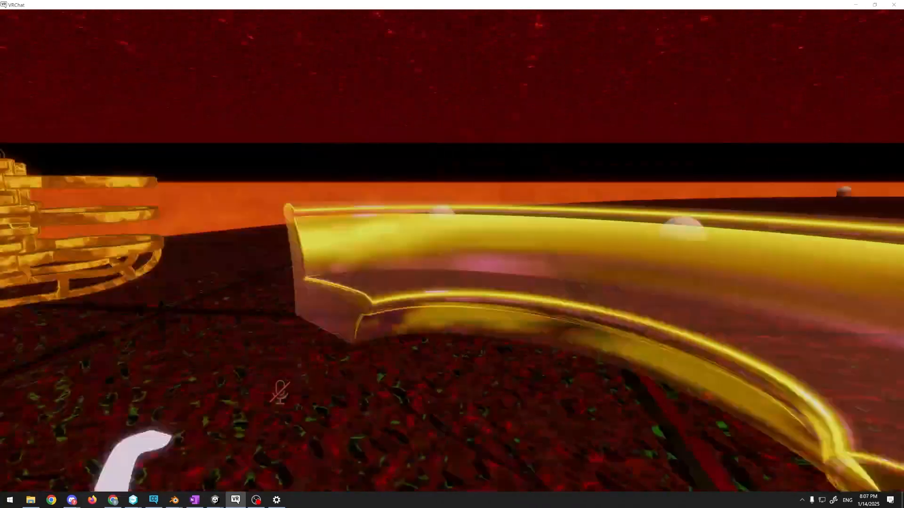
pyautogui.press('w')
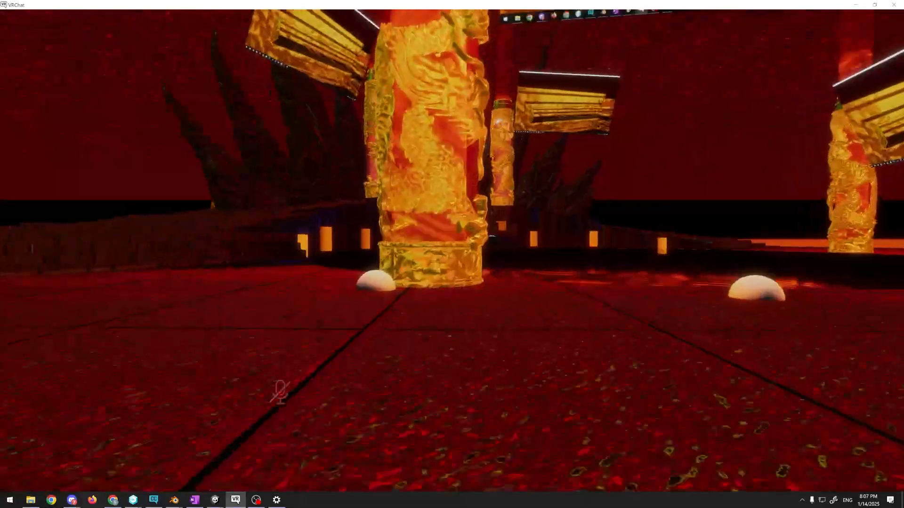
pyautogui.press('w')
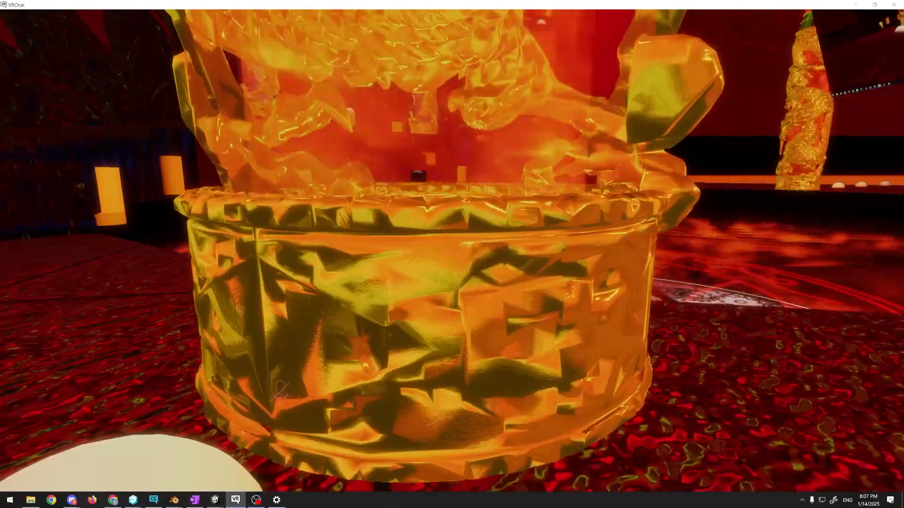
pyautogui.press('a')
pyautogui.press('a')
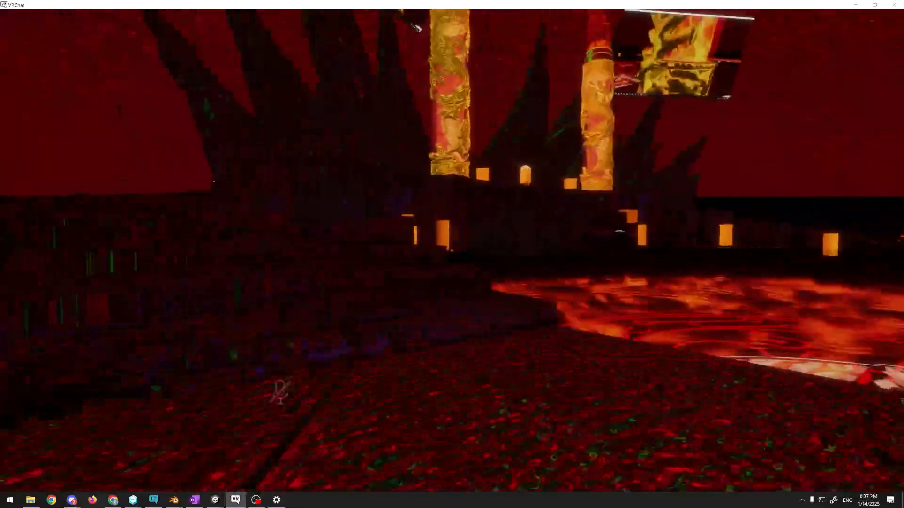
# Climb the dark stone steps beside the lava pool to the dragon pillar on the upper platform
pyautogui.press('w')
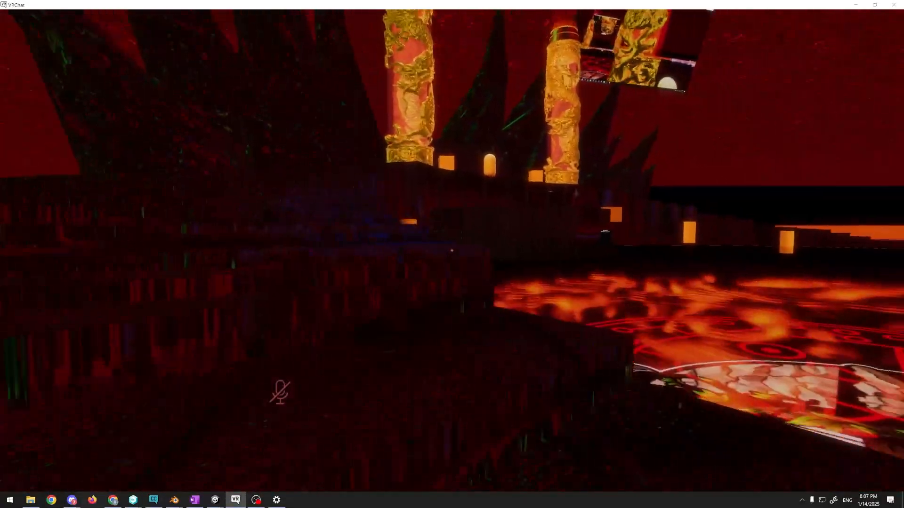
pyautogui.press('d')
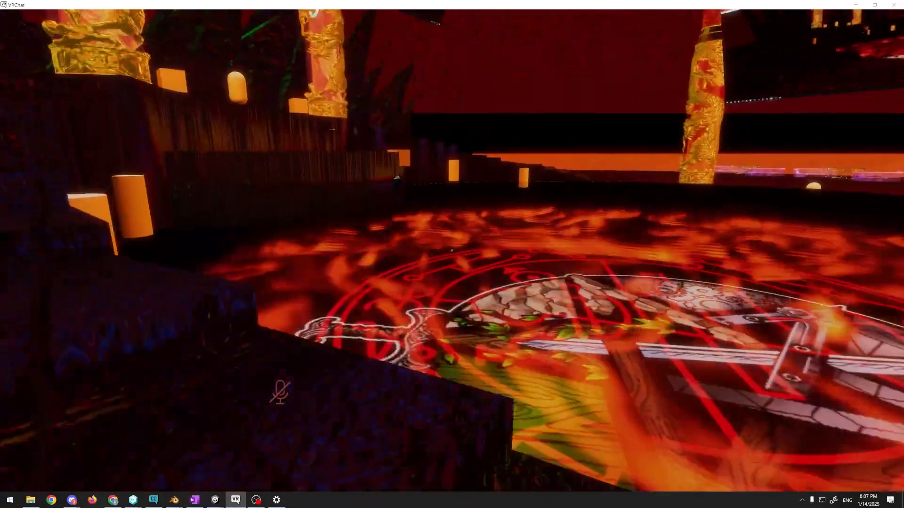
pyautogui.press('a')
pyautogui.press('w')
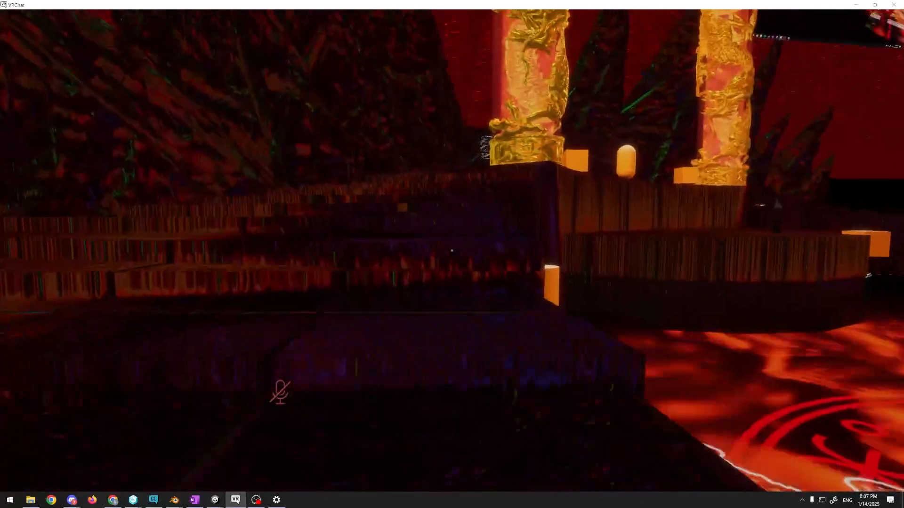
pyautogui.press('w')
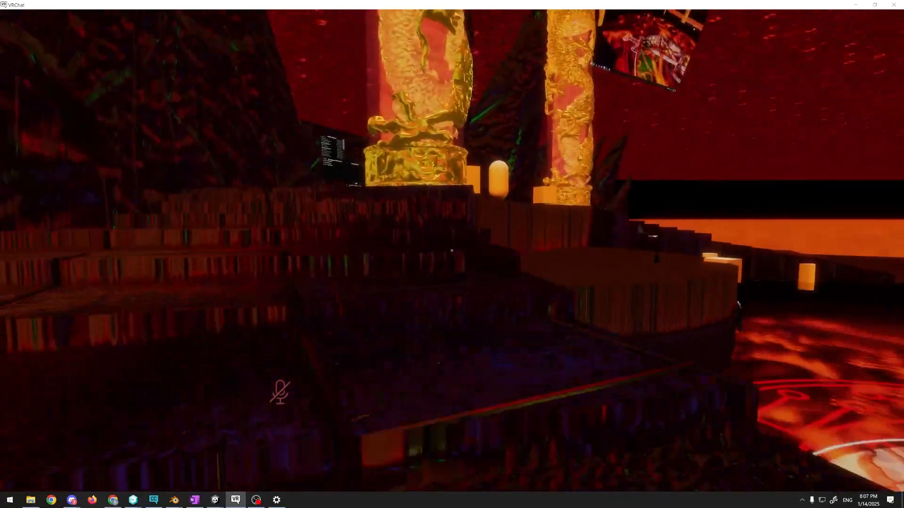
pyautogui.press('w')
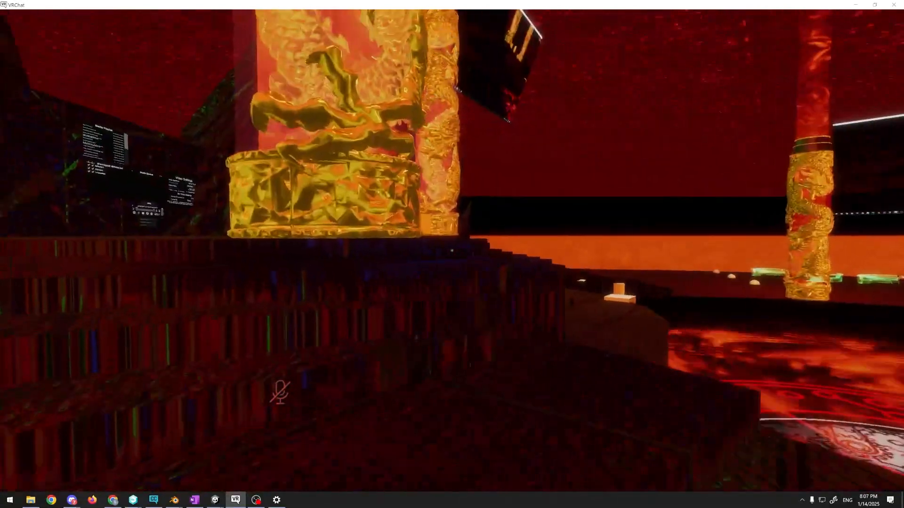
pyautogui.press('w')
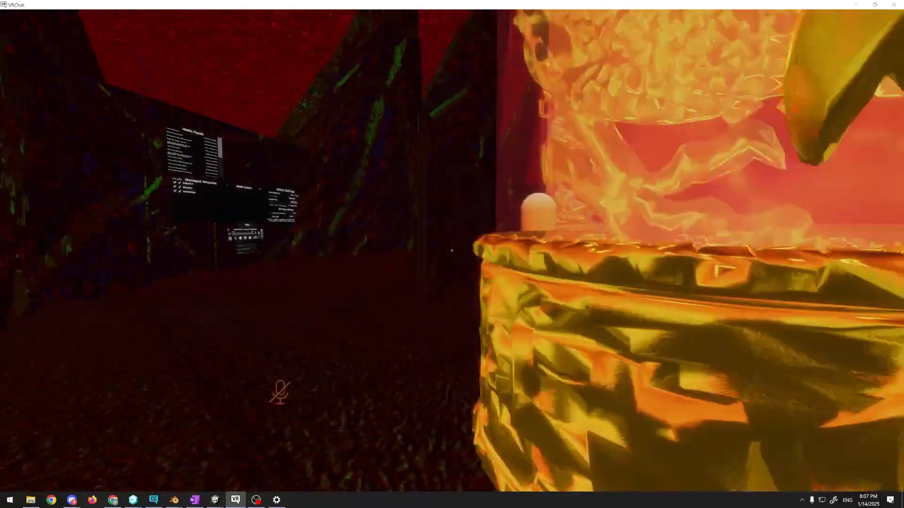
# Examine the surface and reflections of the gold base of the dragon pillar on the upper platform
pyautogui.press('s')
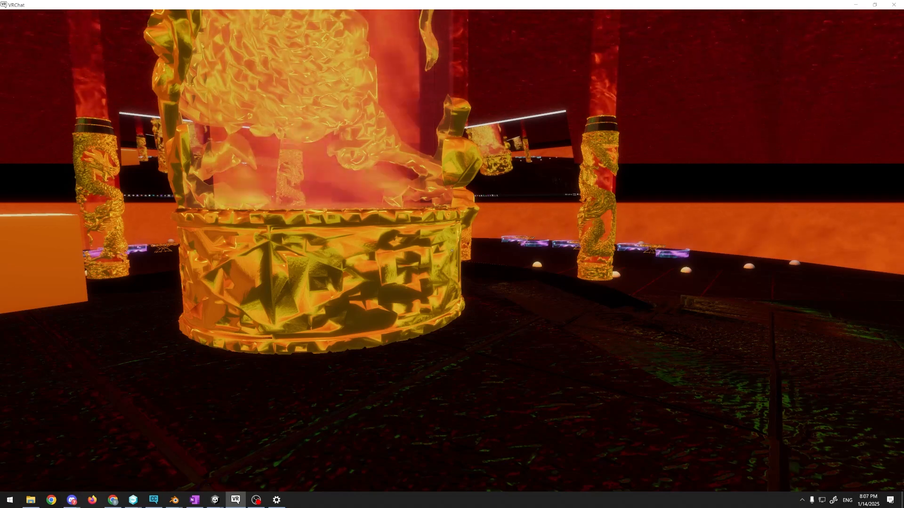
pyautogui.press('w')
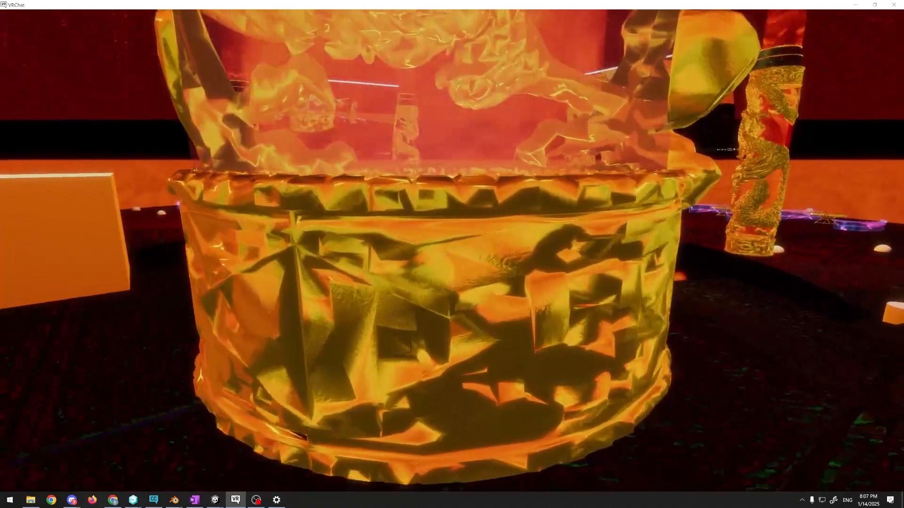
pyautogui.press('w')
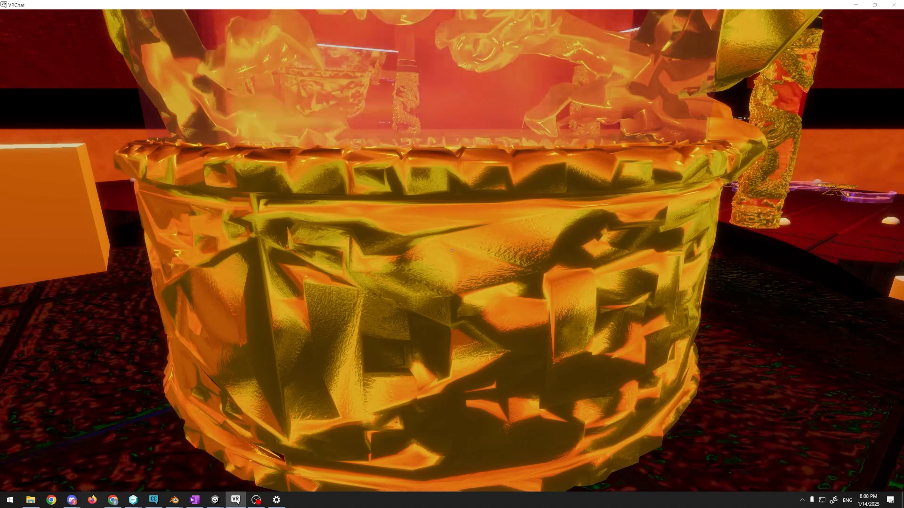
pyautogui.press('w')
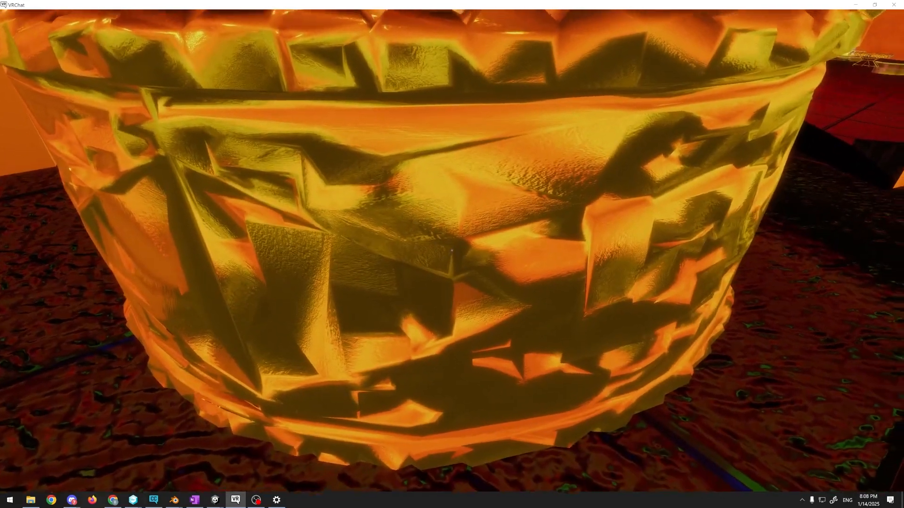
# Move around the gold base of the upper dragon pillar to inspect its rim and side facets, and back away
pyautogui.press('a')
pyautogui.press('s')
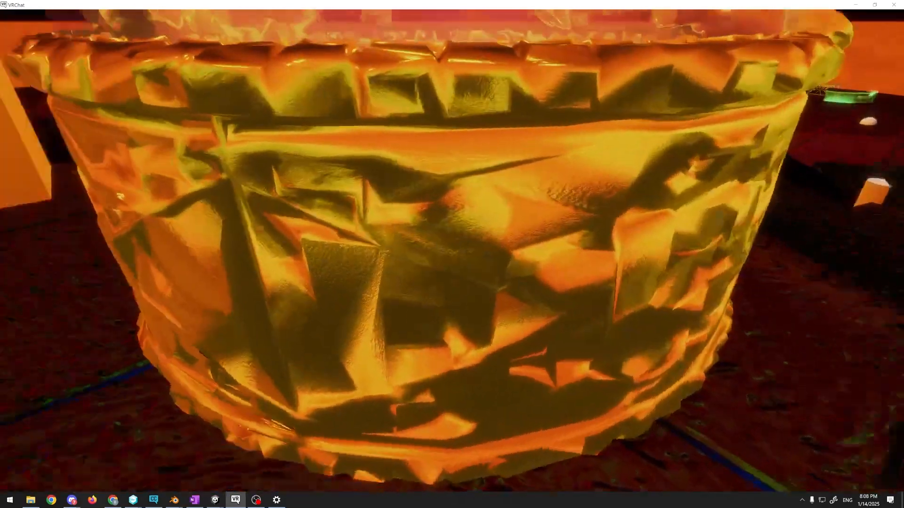
pyautogui.press('d')
pyautogui.press('w')
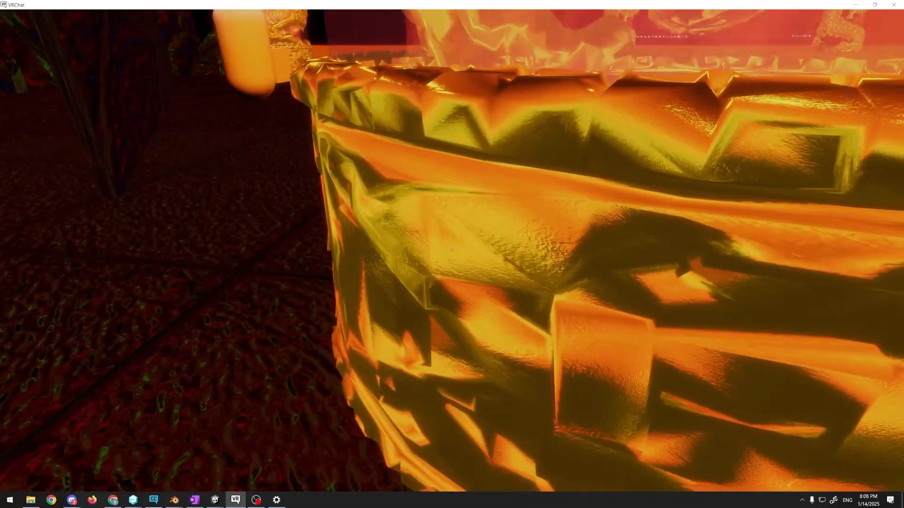
pyautogui.press('a')
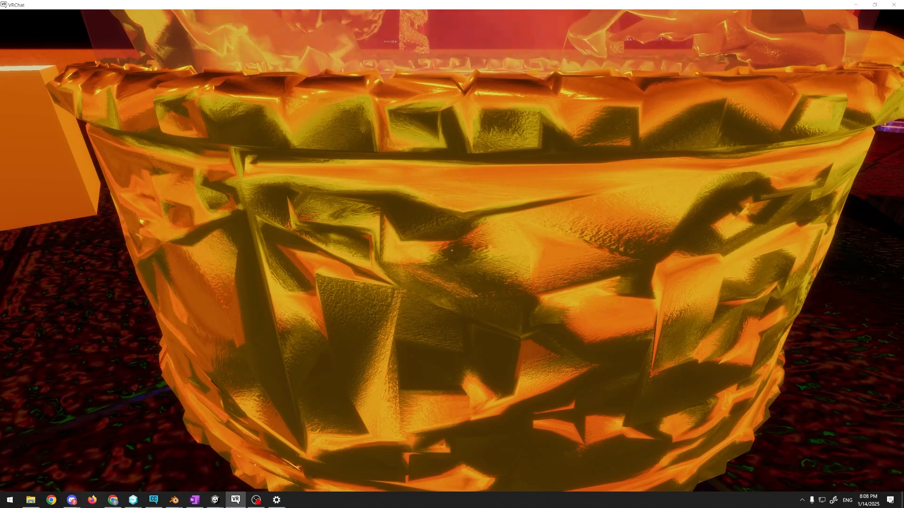
pyautogui.press('s')
# Switch to the Ebontains streamer world v2 project in Unity and view the pillars around the lava stage in the Scene view
pyautogui.hotkey('alt', 'Tab')
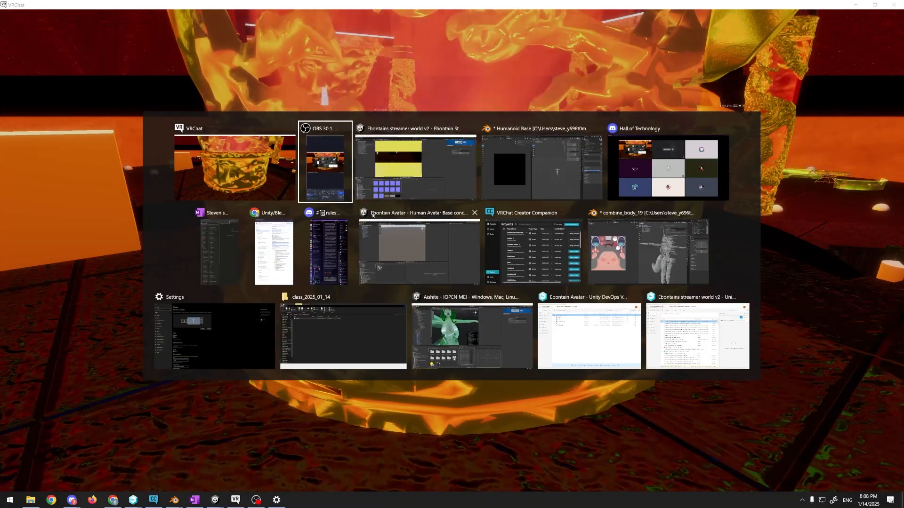
pyautogui.click(387, 194)
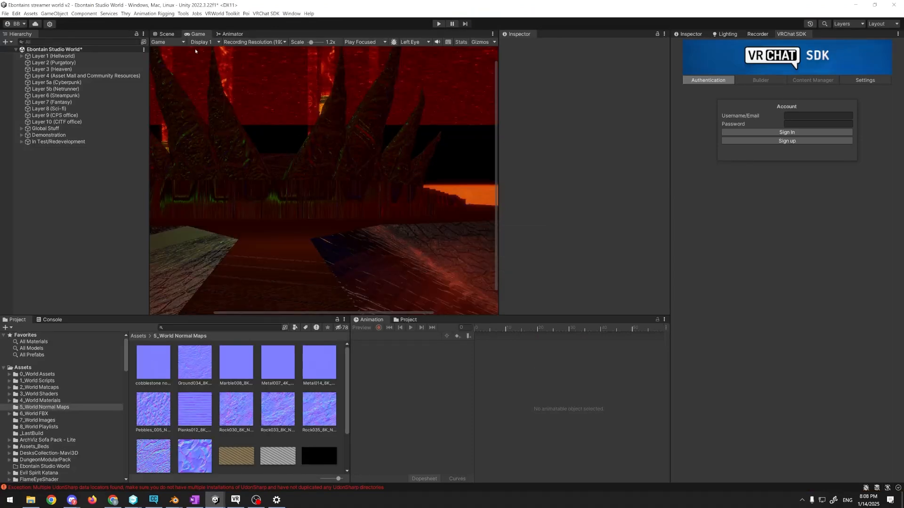
pyautogui.click(165, 35)
pyautogui.moveTo(273, 170); pyautogui.dragTo(299, 177, button='right')
pyautogui.scroll(-2, 299, 175)
pyautogui.scroll(3, 299, 177)
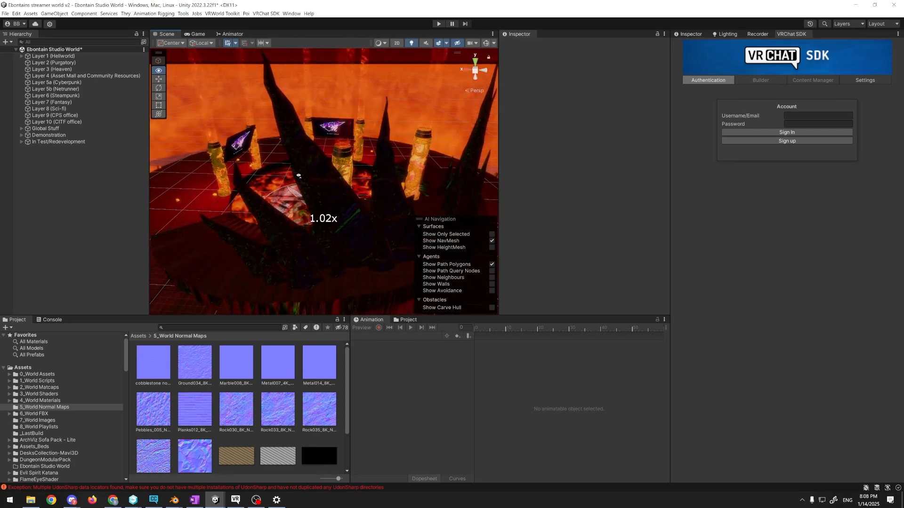
pyautogui.moveTo(441, 176); pyautogui.dragTo(403, 184, button='right')
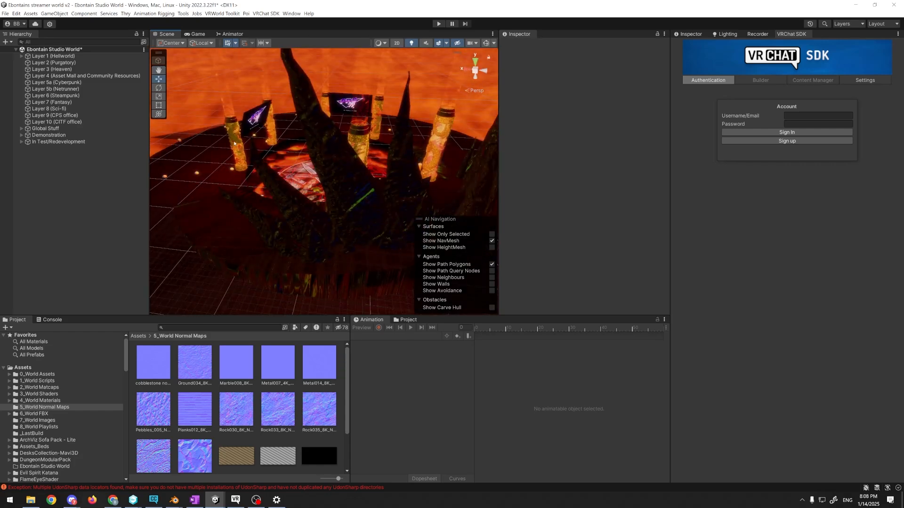
# Select the dragon mesh of the pillar beside the lava stage and bring its Gold material into view
pyautogui.click(234, 142)
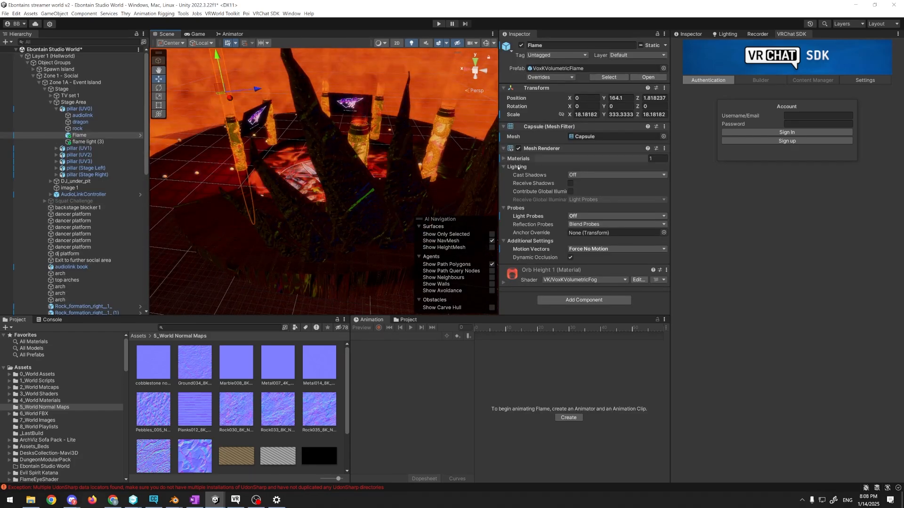
pyautogui.click(234, 141)
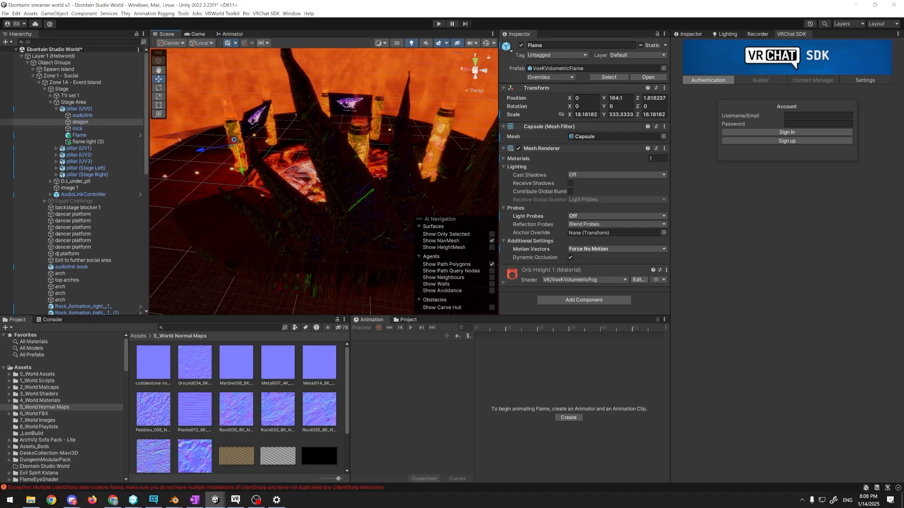
pyautogui.scroll(-5, 564, 236)
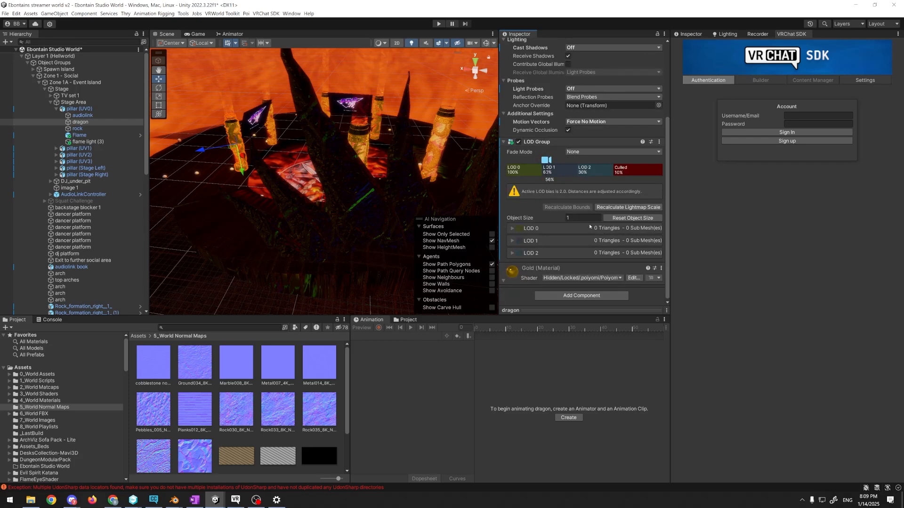
# Switch to the Aishite Unity project and open the recent scene Ebontain
pyautogui.click(217, 502)
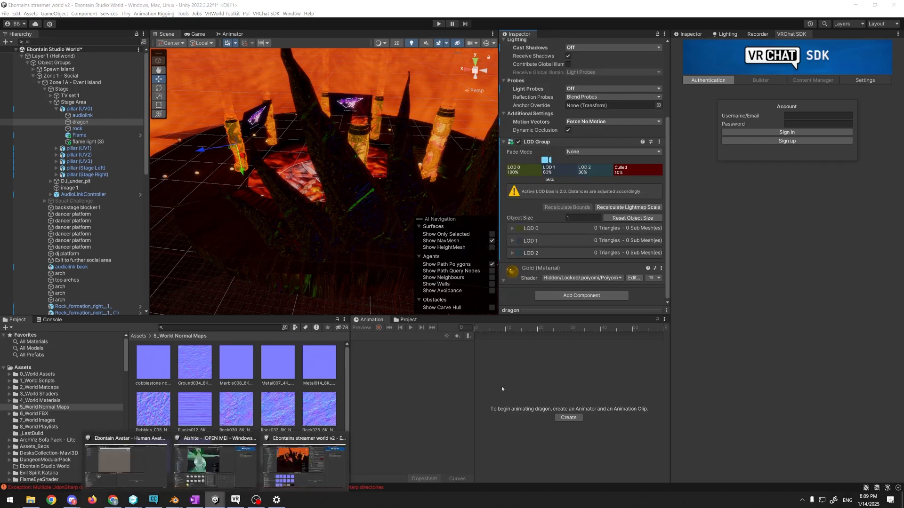
pyautogui.click(328, 455)
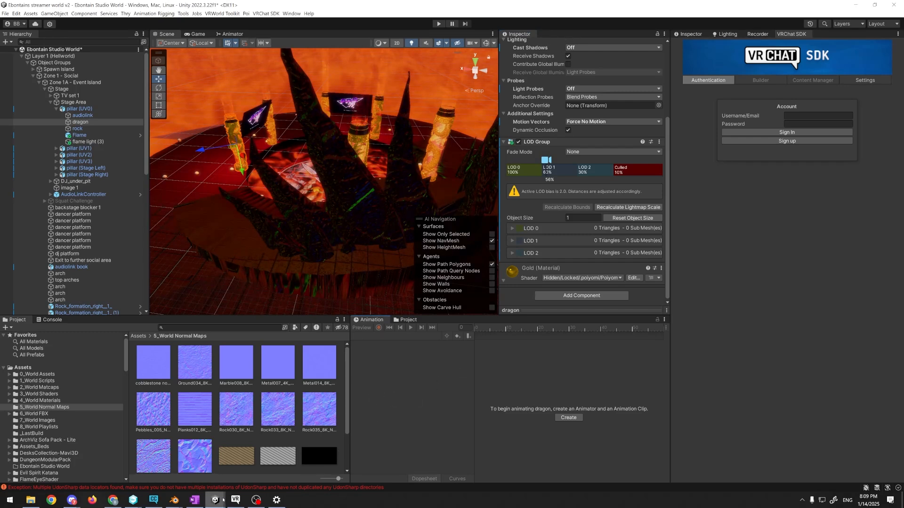
pyautogui.moveTo(215, 500)
pyautogui.click(220, 466)
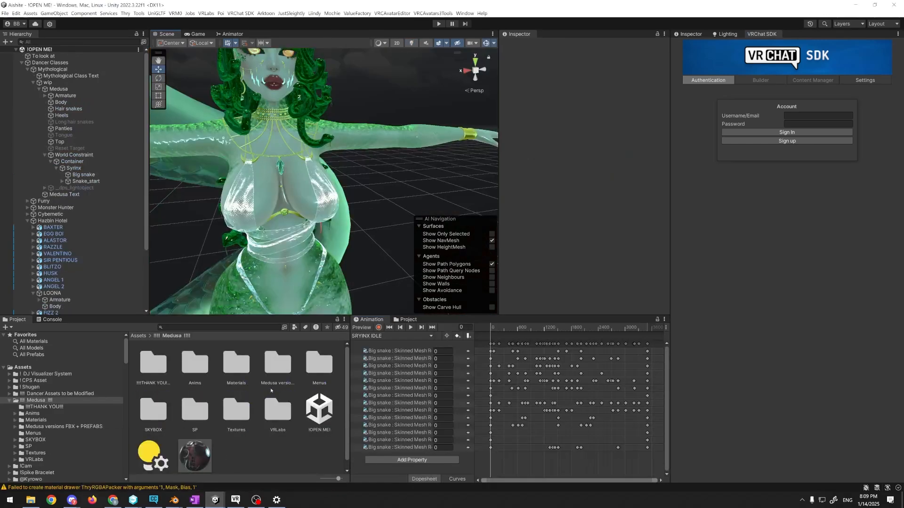
pyautogui.click(5, 13)
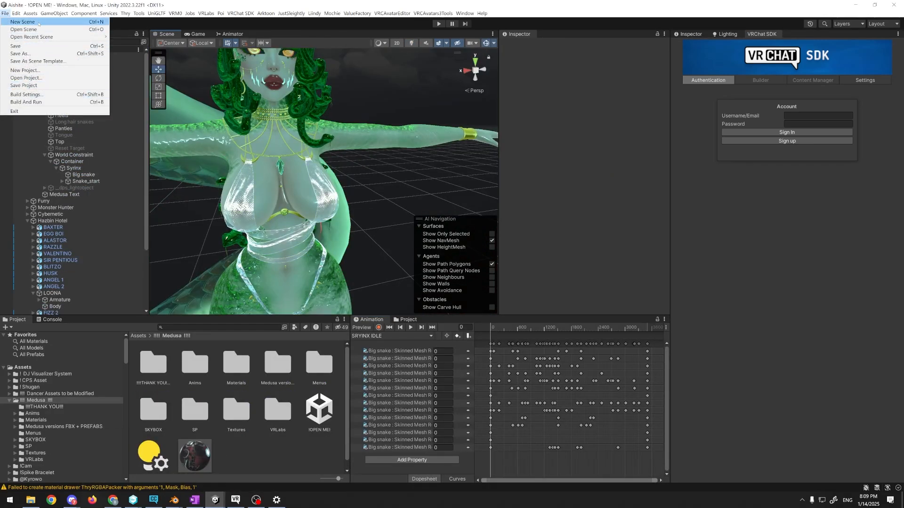
pyautogui.moveTo(94, 37)
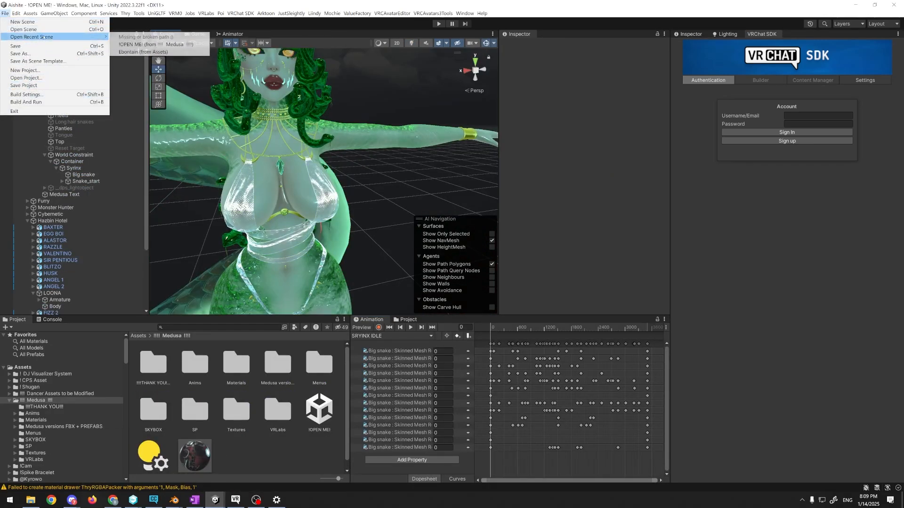
pyautogui.click(163, 52)
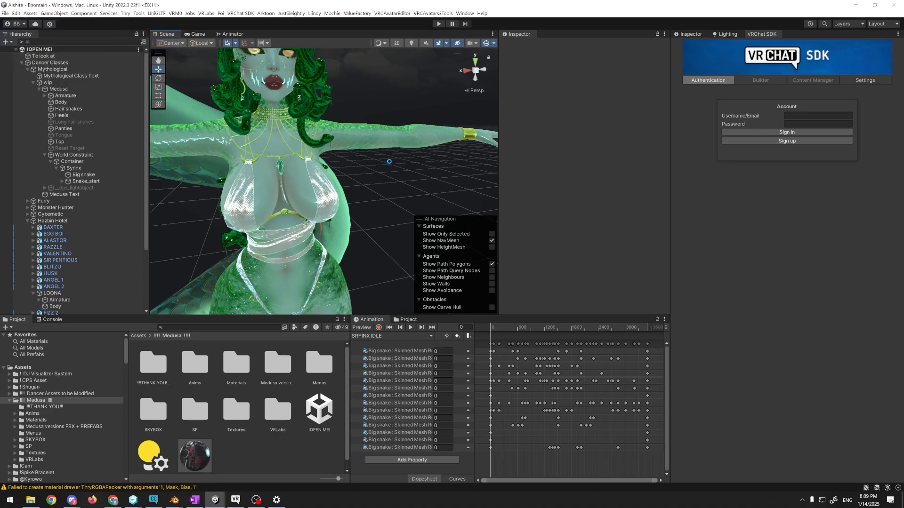
# Switch back to the Ebontains streamer world v2 project and toggle Always Refresh for the Scene view
pyautogui.hotkey('alt', 'Tab')
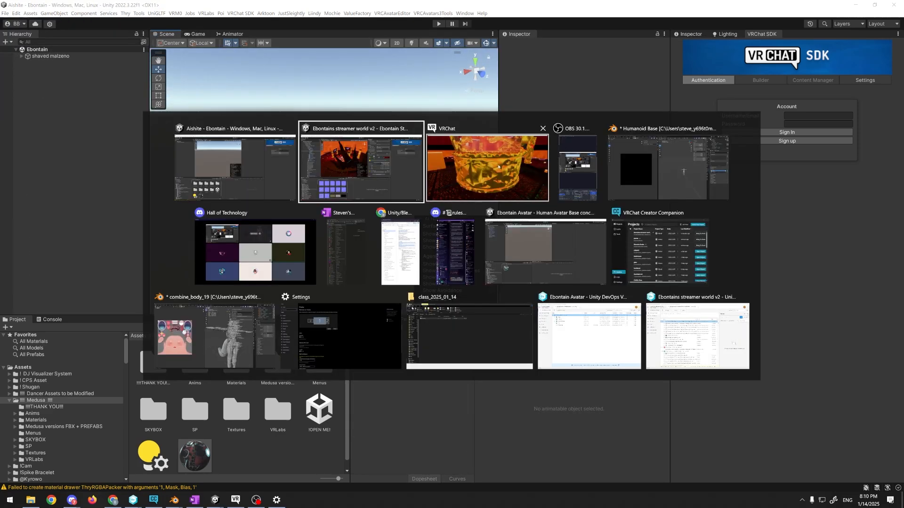
pyautogui.hotkey('alt', 'Tab')
pyautogui.hotkey('alt', 'Tab')
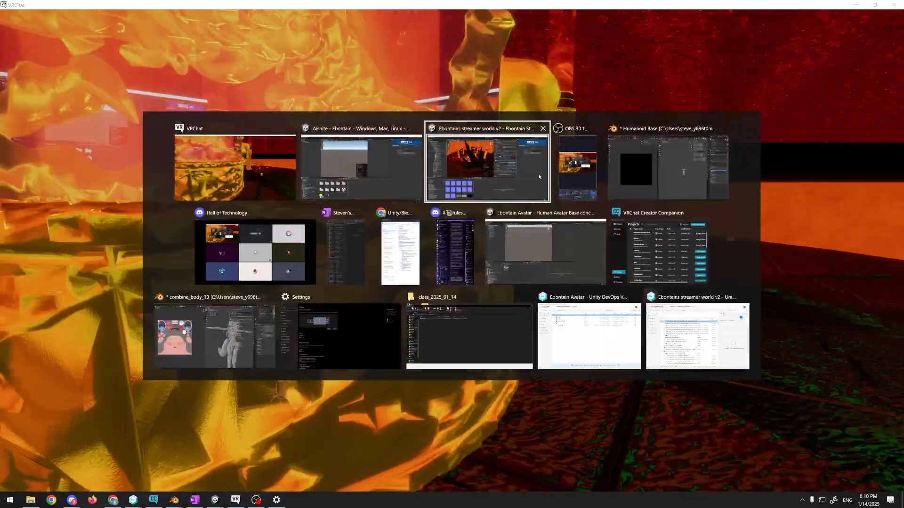
pyautogui.moveTo(353, 186); pyautogui.dragTo(447, 71, button='right')
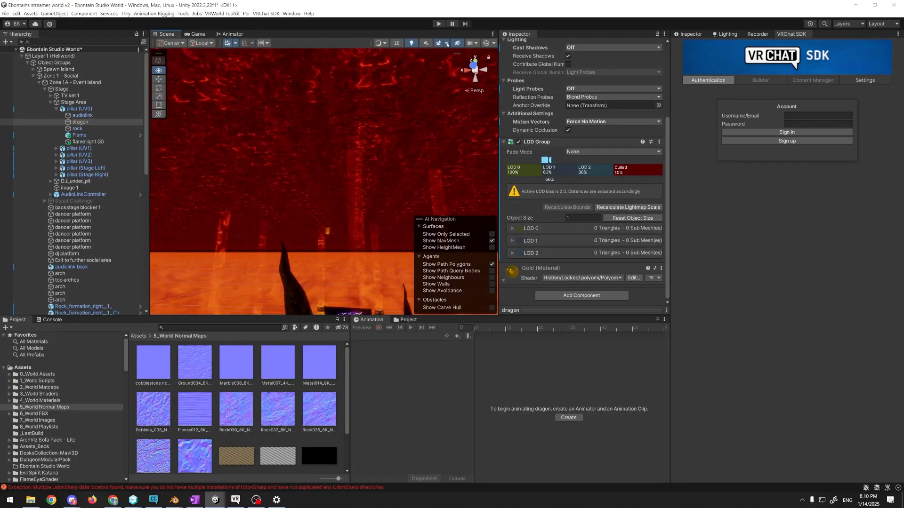
pyautogui.click(446, 43)
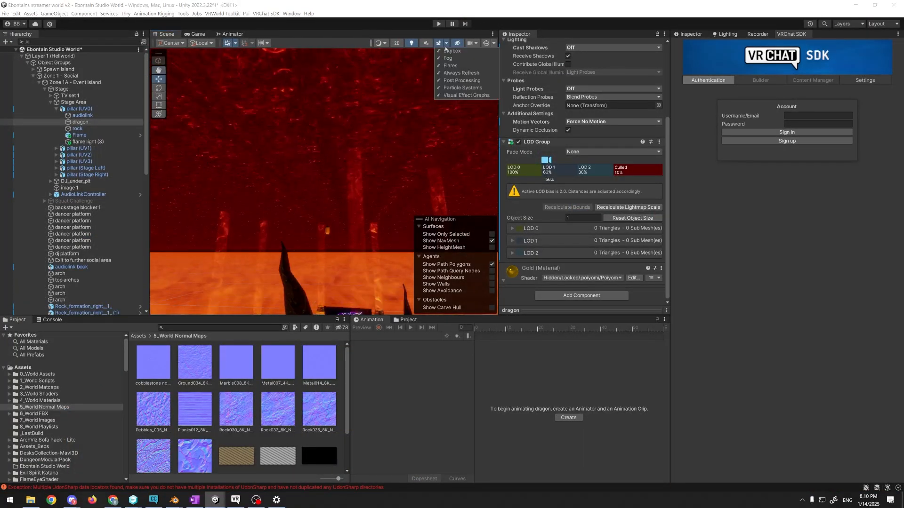
pyautogui.click(459, 73)
pyautogui.moveTo(399, 95); pyautogui.dragTo(383, 216, button='right')
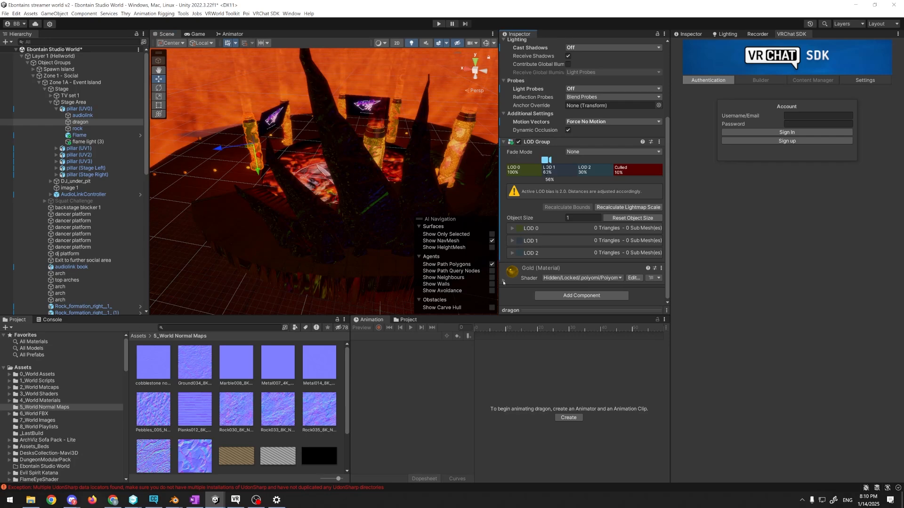
# Show the dragon's properties in the wider Inspector and expand Color & Normals in its Gold material
pyautogui.moveTo(668, 260); pyautogui.dragTo(666, 261)
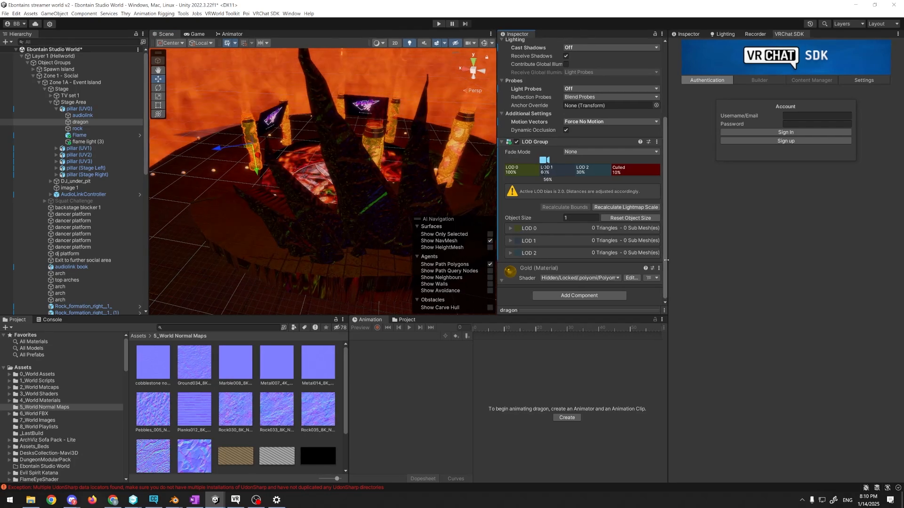
pyautogui.click(688, 34)
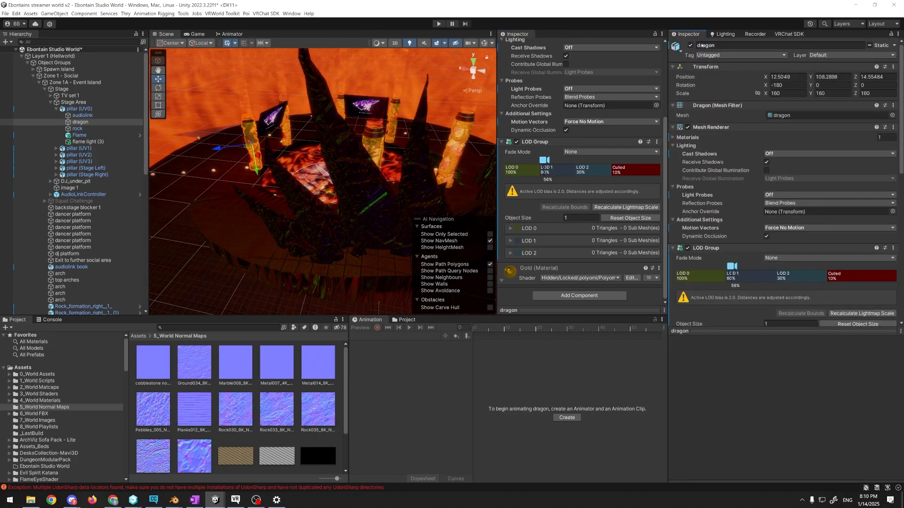
pyautogui.scroll(-10, 698, 279)
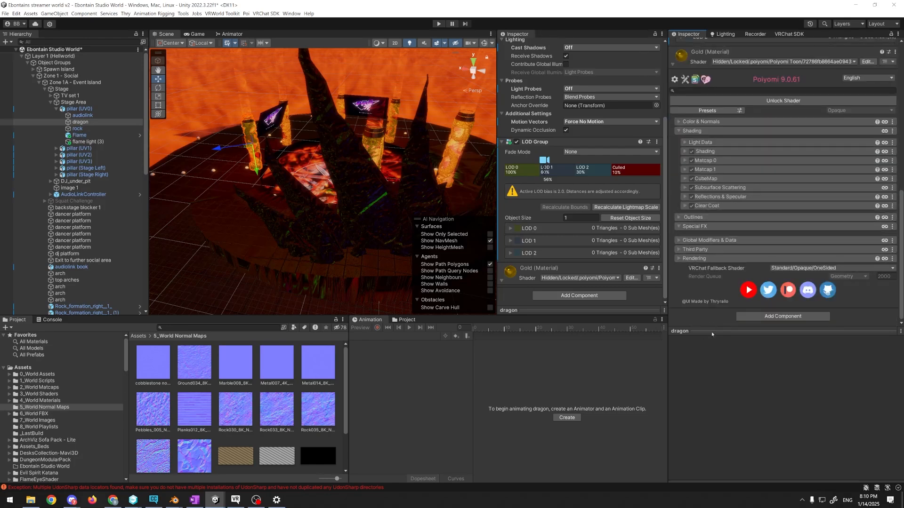
pyautogui.scroll(4, 701, 282)
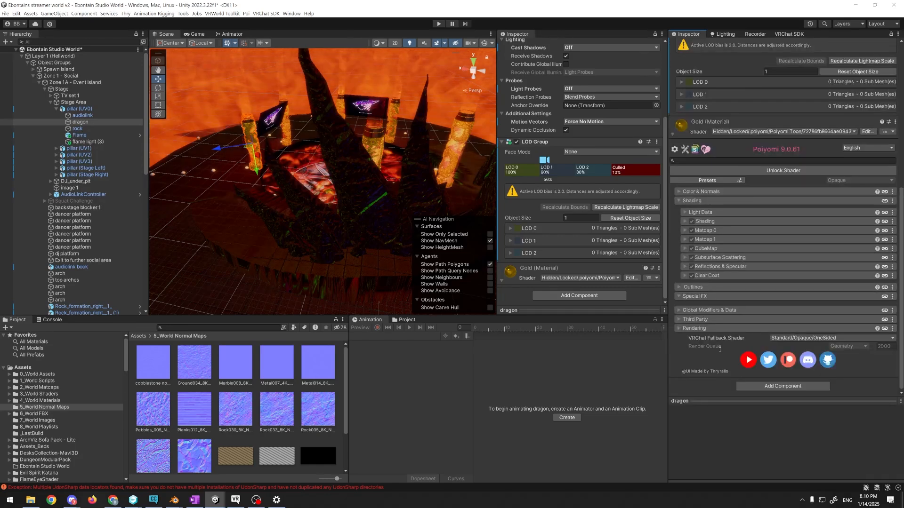
pyautogui.click(681, 192)
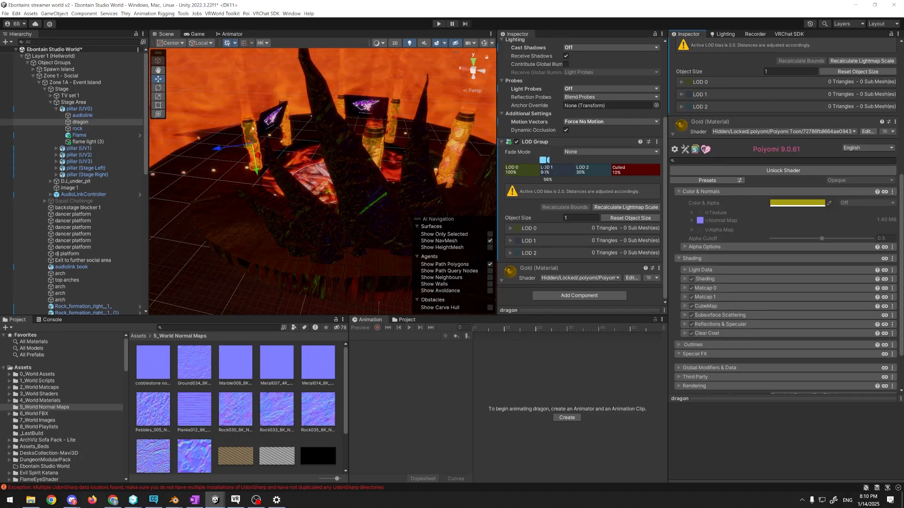
# Reselect the pillar's dragon mesh and check the Game view before returning to the Scene view
pyautogui.click(251, 128)
pyautogui.click(249, 128)
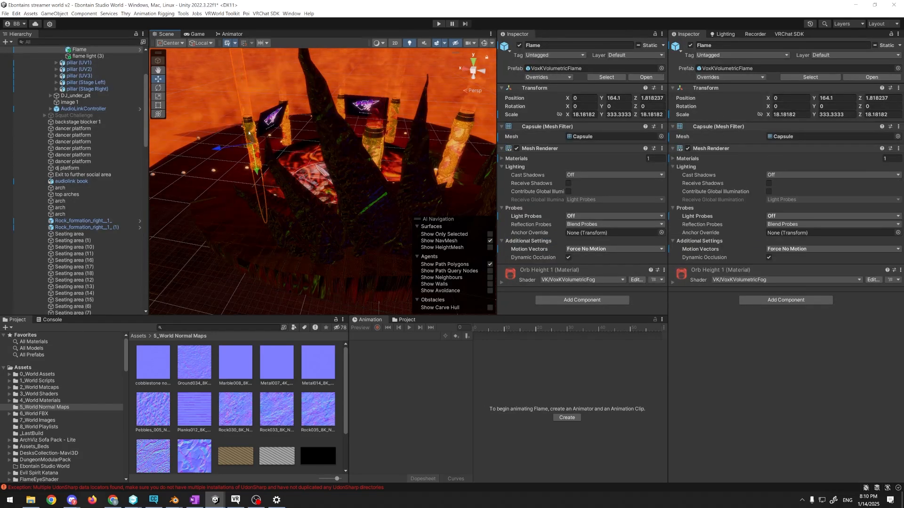
pyautogui.click(249, 132)
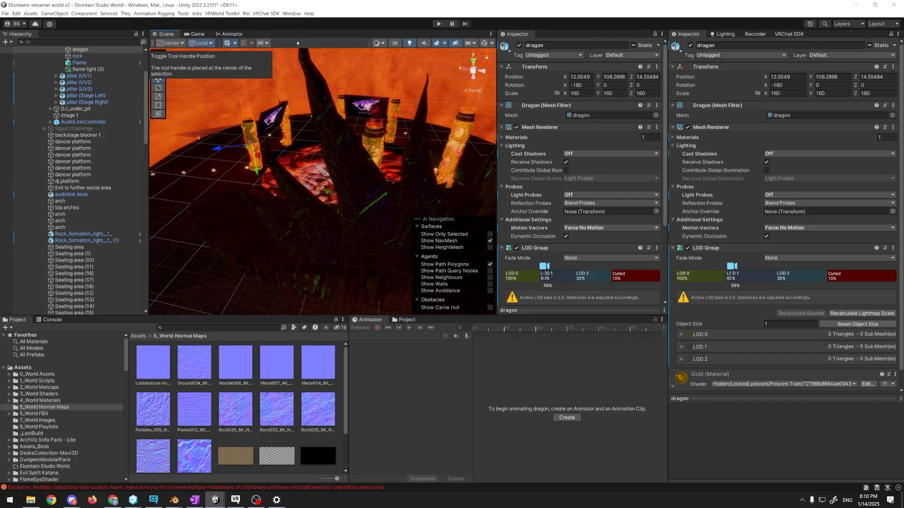
pyautogui.click(194, 35)
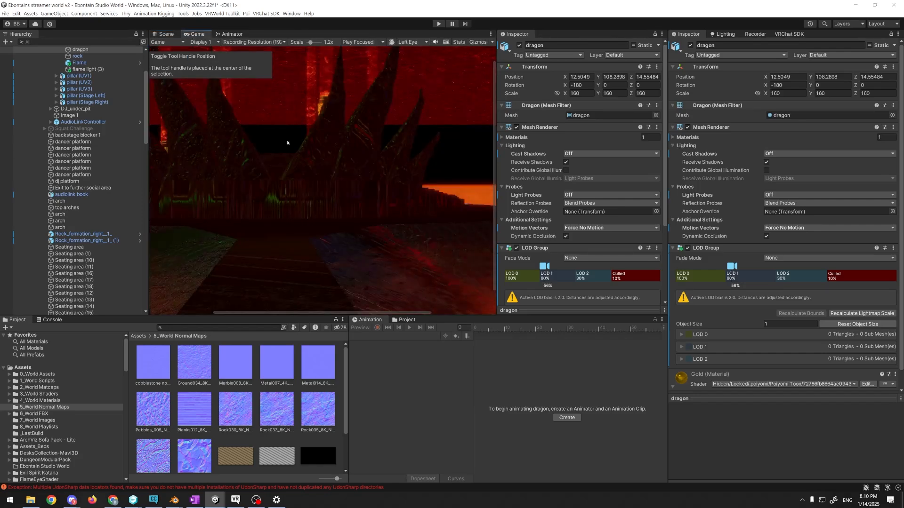
pyautogui.click(165, 34)
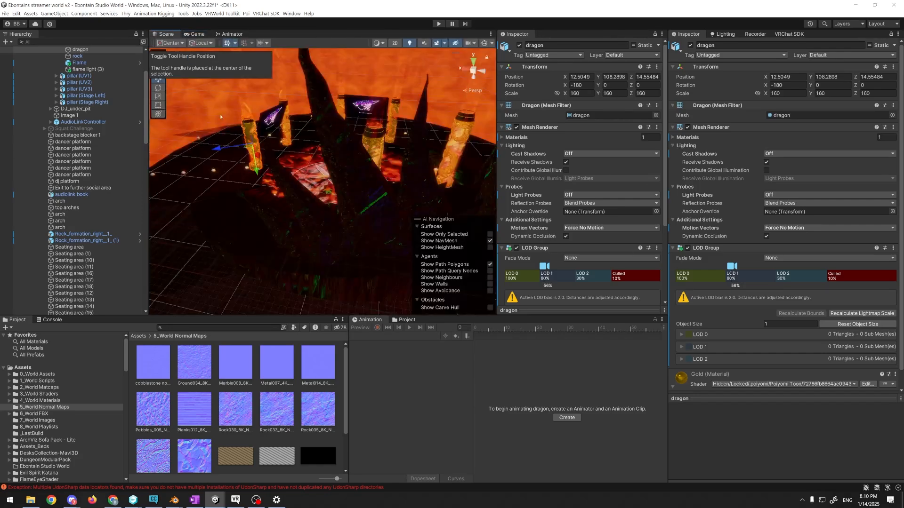
# Select the Ground Fire behind the pillars and cycle through the overlapping objects to the pillar's dragon mesh
pyautogui.click(201, 111)
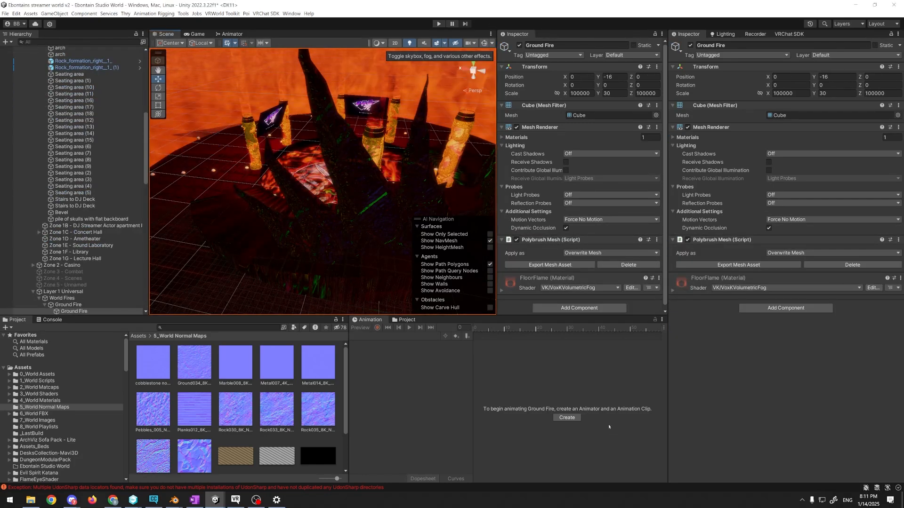
pyautogui.click(247, 126)
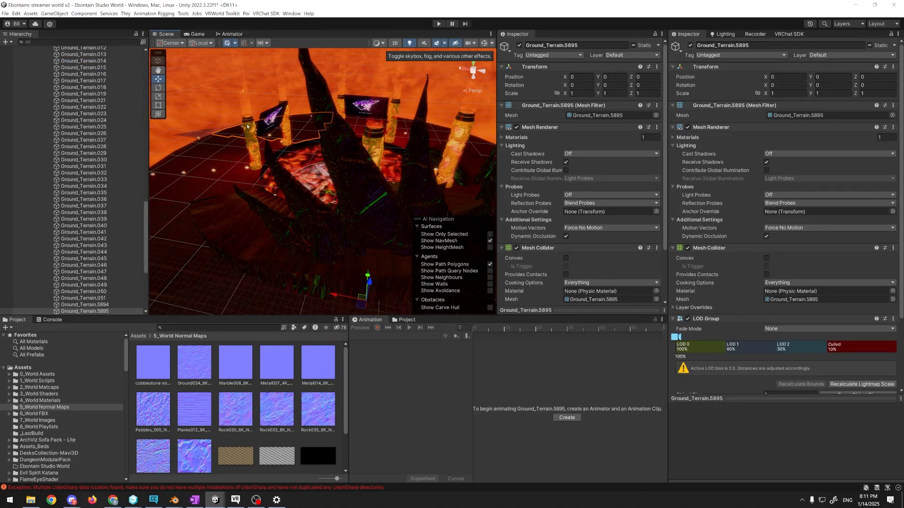
pyautogui.click(247, 126)
pyautogui.click(248, 126)
# Select the pillar's dragon mesh and go to its Gold material at the end of its components
pyautogui.scroll(-5, 556, 182)
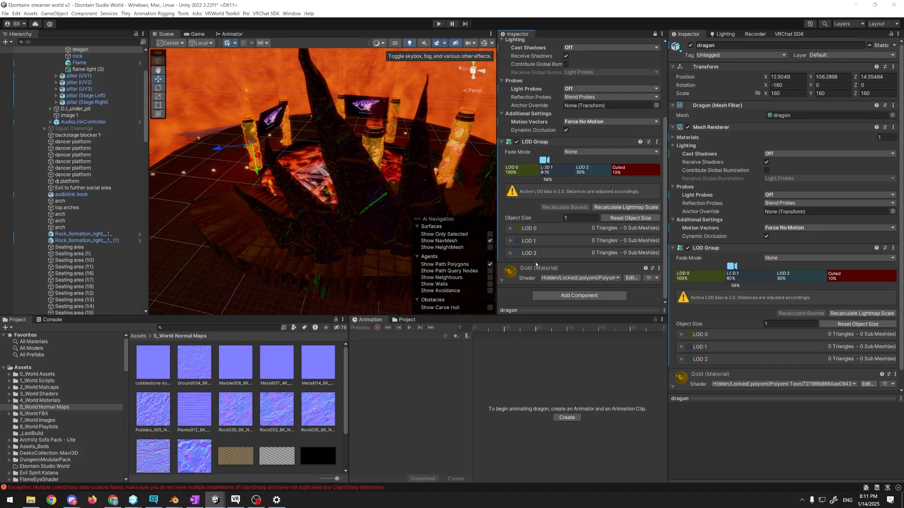
pyautogui.scroll(-1, 766, 288)
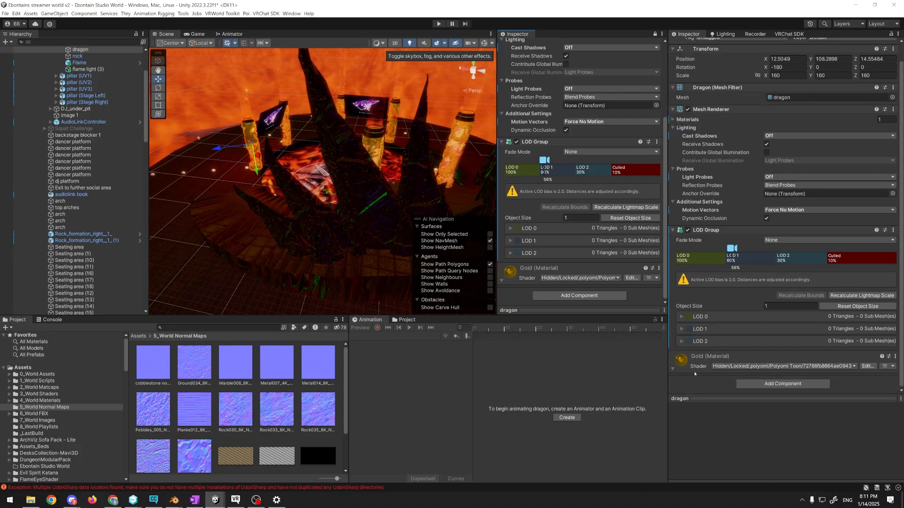
pyautogui.click(674, 370)
pyautogui.scroll(1, 810, 355)
pyautogui.scroll(-1, 838, 371)
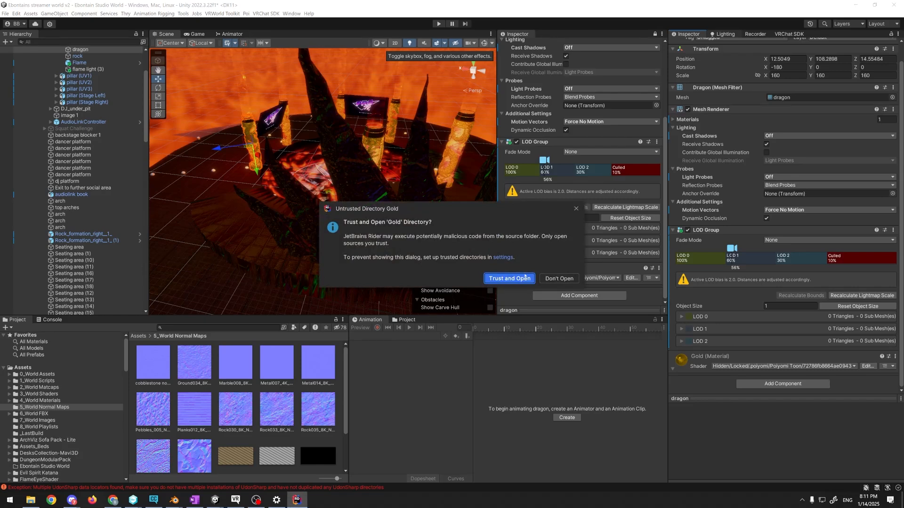
pyautogui.click(509, 279)
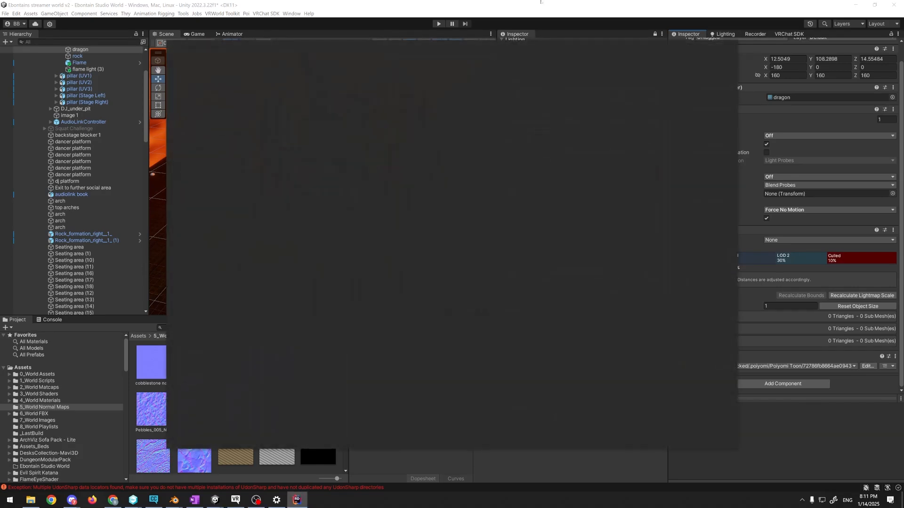
pyautogui.click(728, 48)
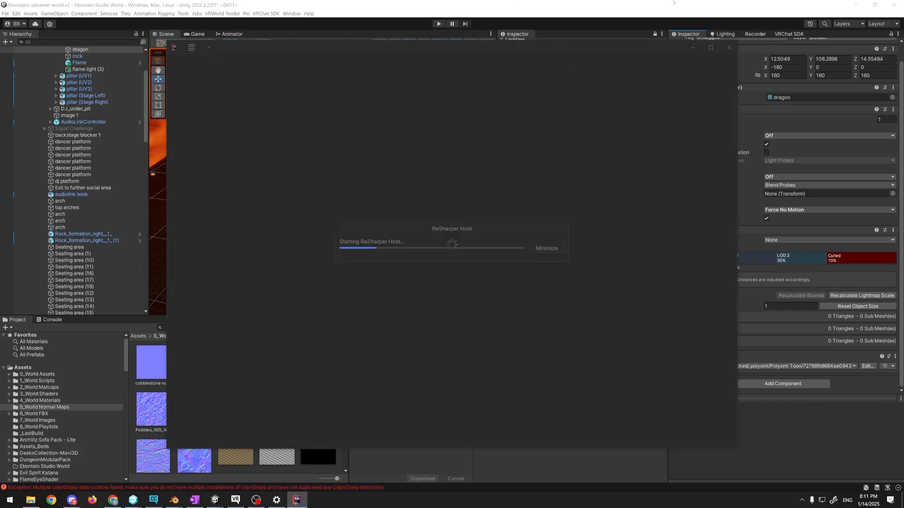
pyautogui.click(723, 35)
pyautogui.click(690, 34)
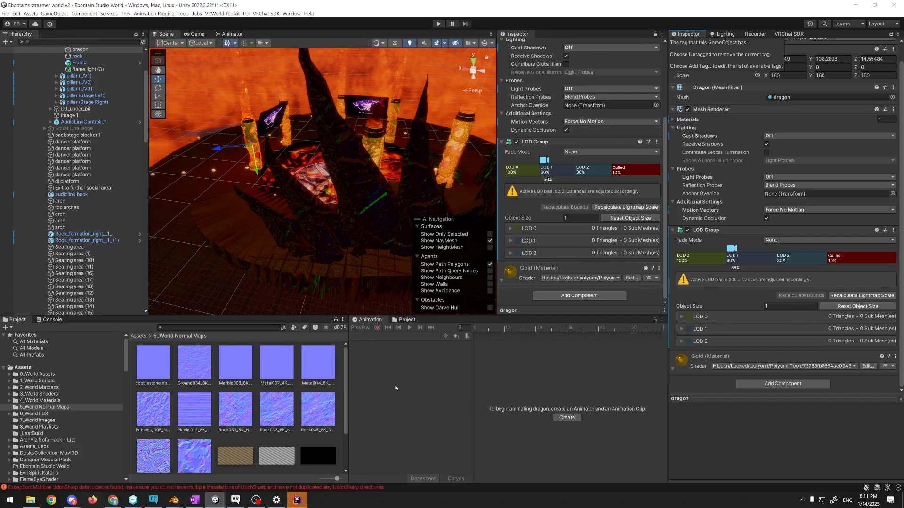
# Switch to the Game view and locate the locked Poiyomi Toon shader of the dragon's Gold material in the project
pyautogui.moveTo(215, 500)
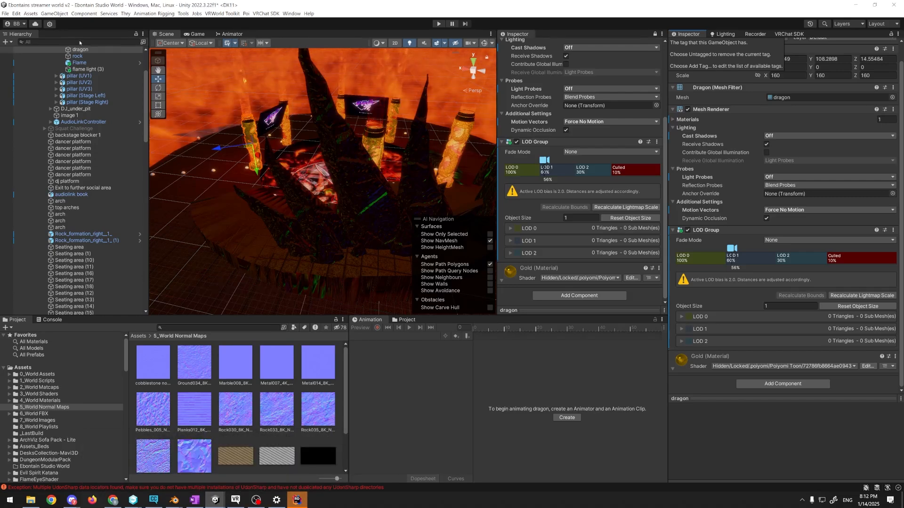
pyautogui.click(5, 14)
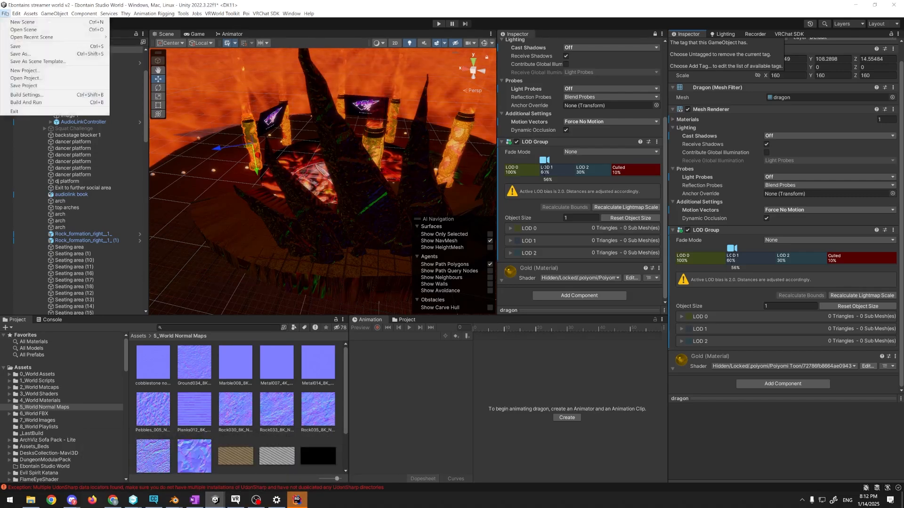
pyautogui.click(190, 33)
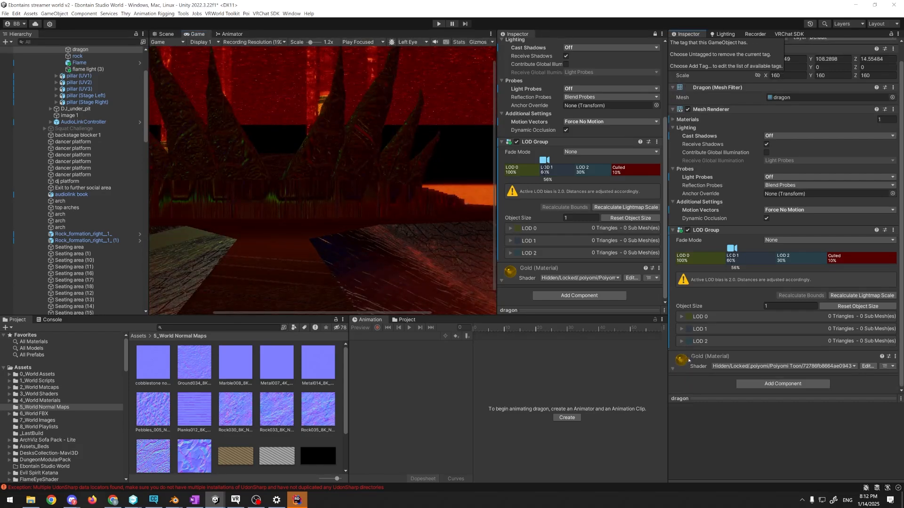
pyautogui.scroll(-5, 29, 389)
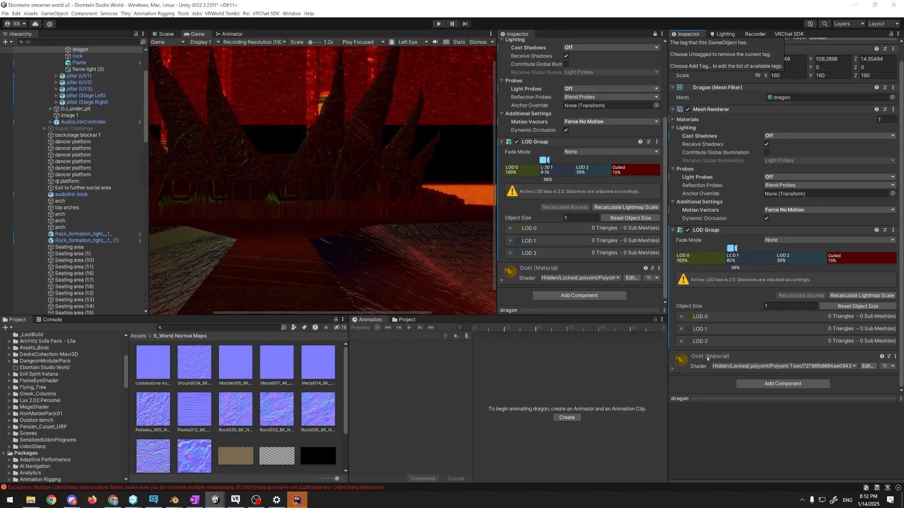
pyautogui.click(887, 366)
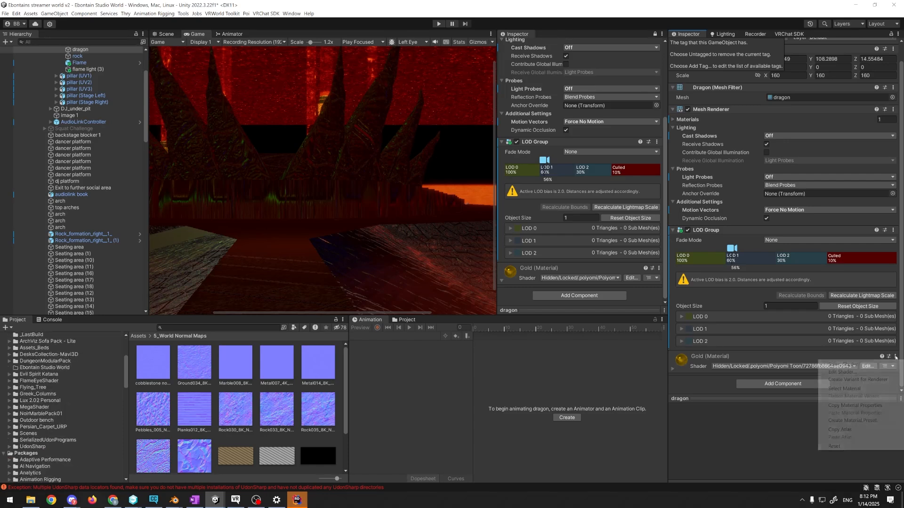
pyautogui.click(879, 367)
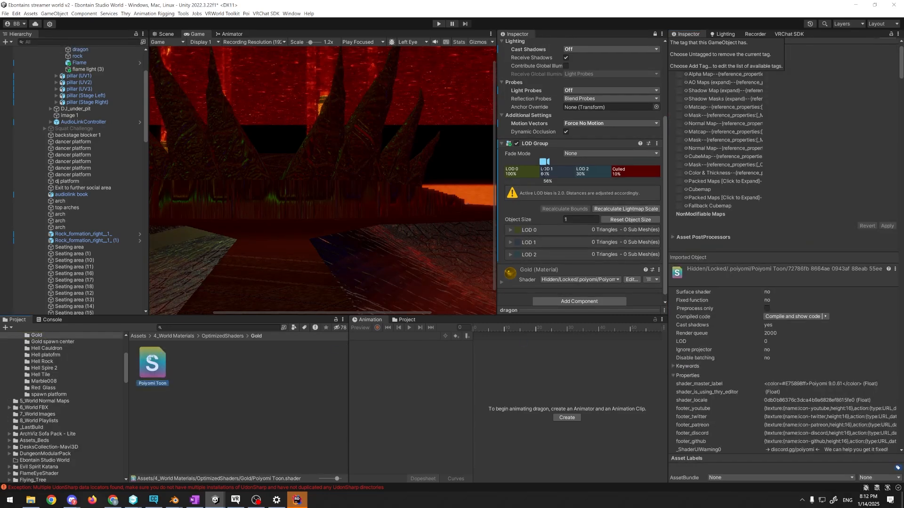
# Open the 4_World Materials folder, then select the Gold material and unlock its optimized shader
pyautogui.click(52, 336)
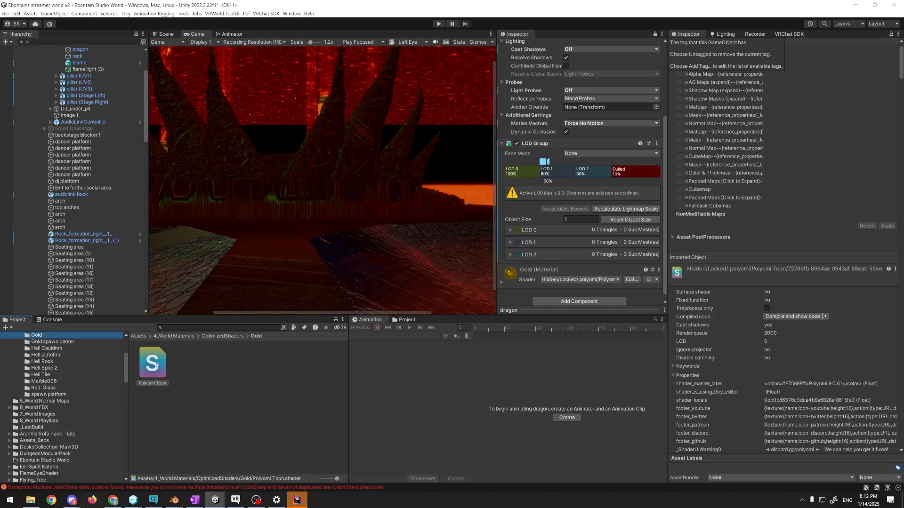
pyautogui.scroll(5, 41, 390)
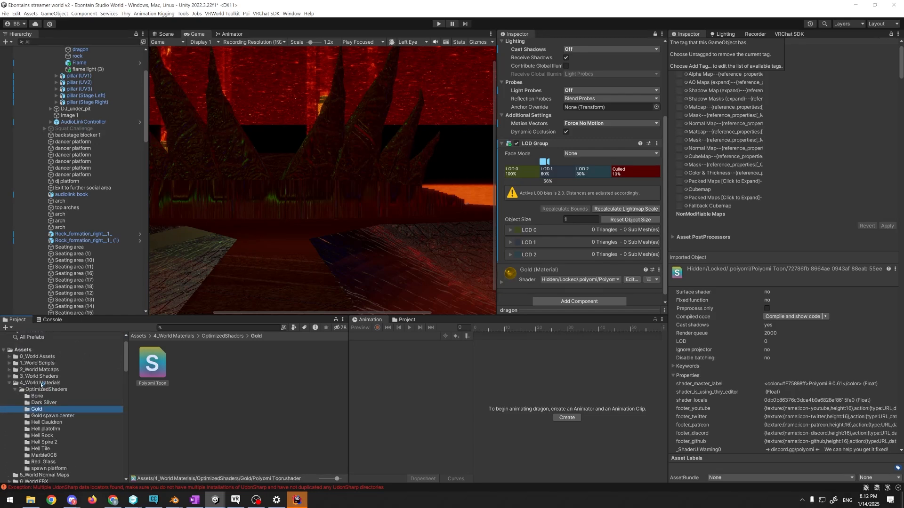
pyautogui.click(41, 384)
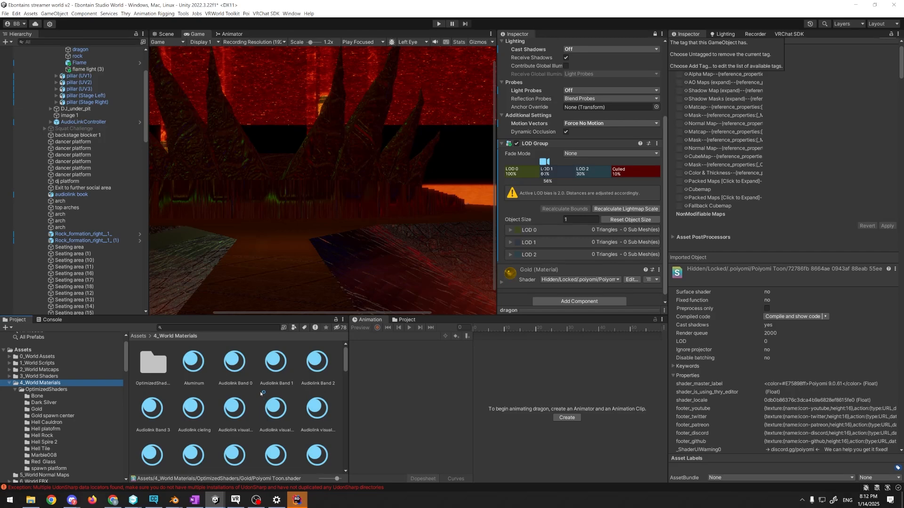
pyautogui.scroll(-5, 262, 393)
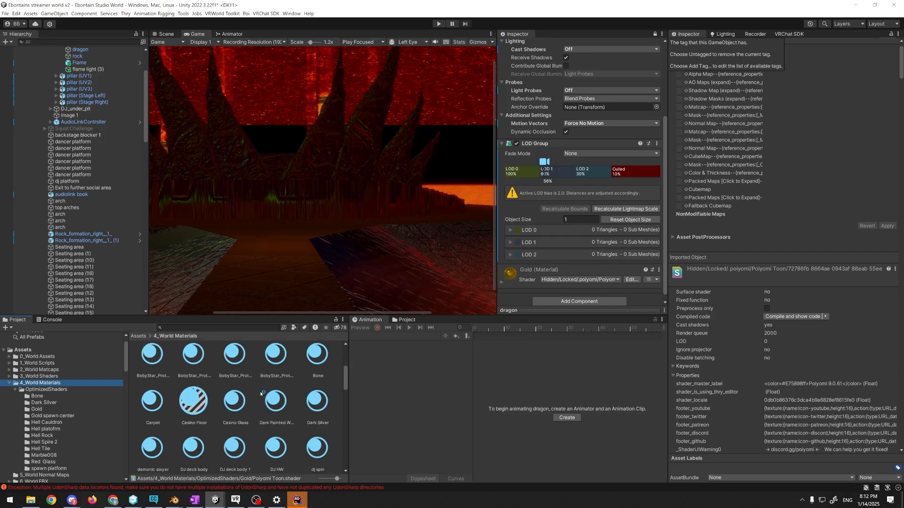
pyautogui.scroll(-2, 261, 394)
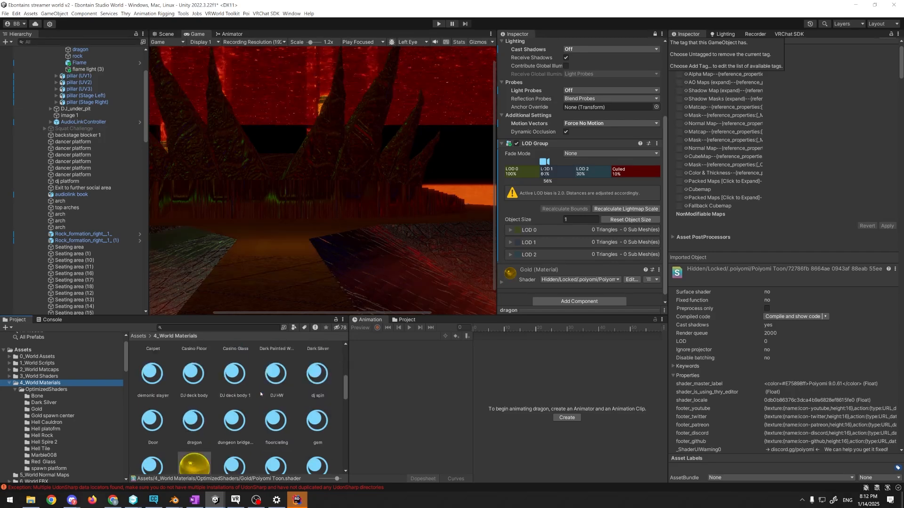
pyautogui.scroll(-1, 260, 394)
pyautogui.click(194, 442)
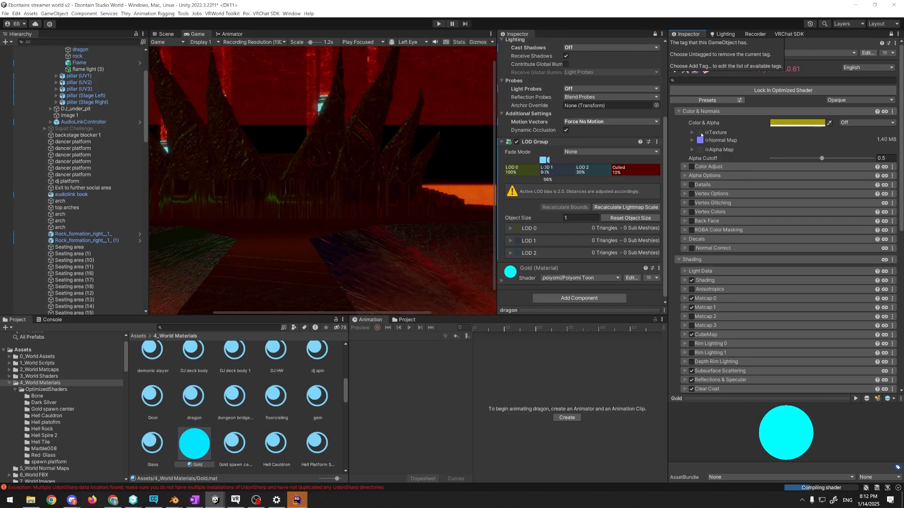
# Expand the Gold material's Texture and Normal Map settings and open the Rock037_8K_Normal.jpg image in a smaller viewer window
pyautogui.click(702, 134)
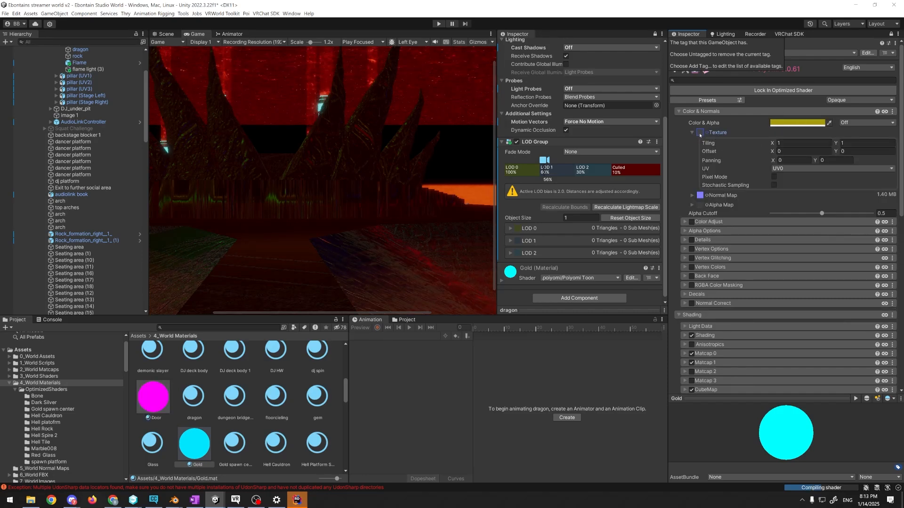
pyautogui.doubleClick(699, 195)
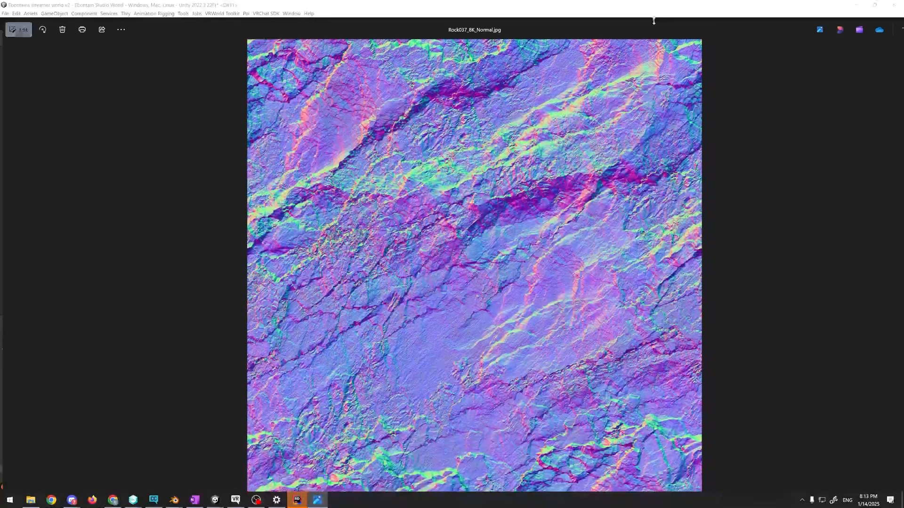
pyautogui.moveTo(628, 30); pyautogui.dragTo(670, 55)
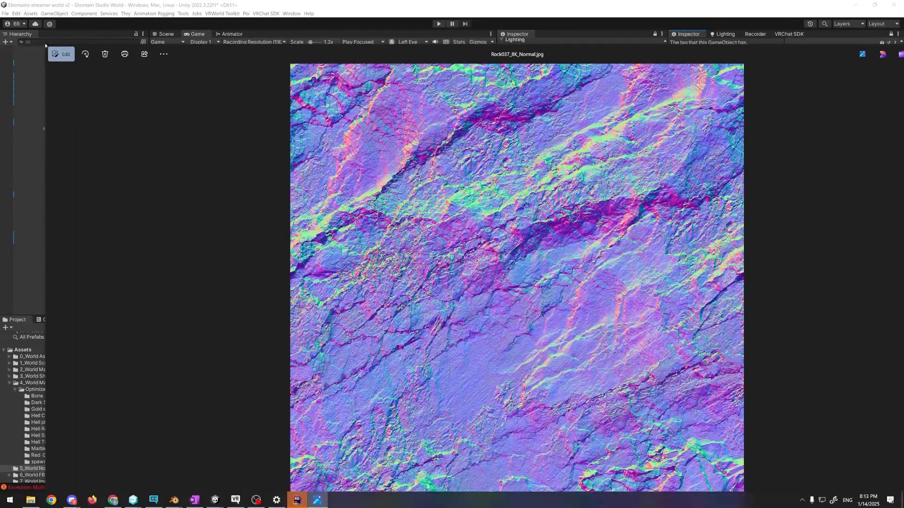
pyautogui.moveTo(46, 45); pyautogui.dragTo(268, 234)
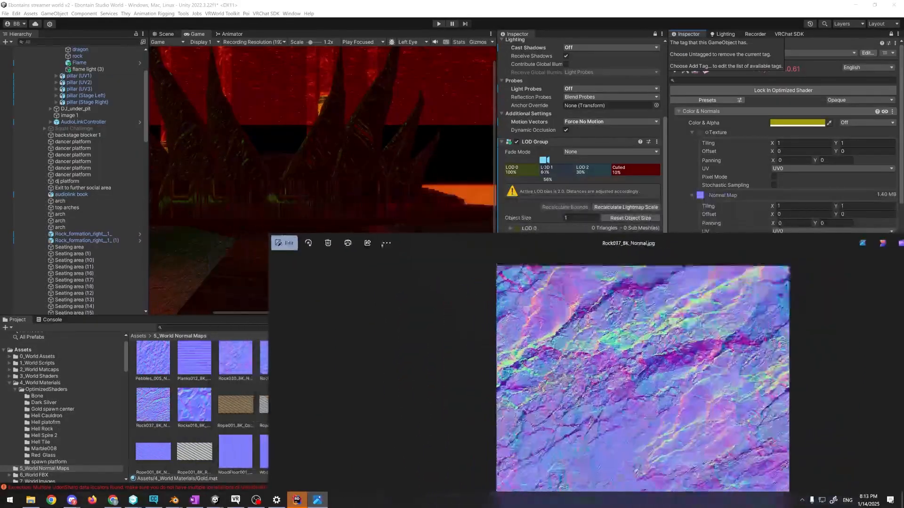
pyautogui.moveTo(468, 244); pyautogui.dragTo(288, 141)
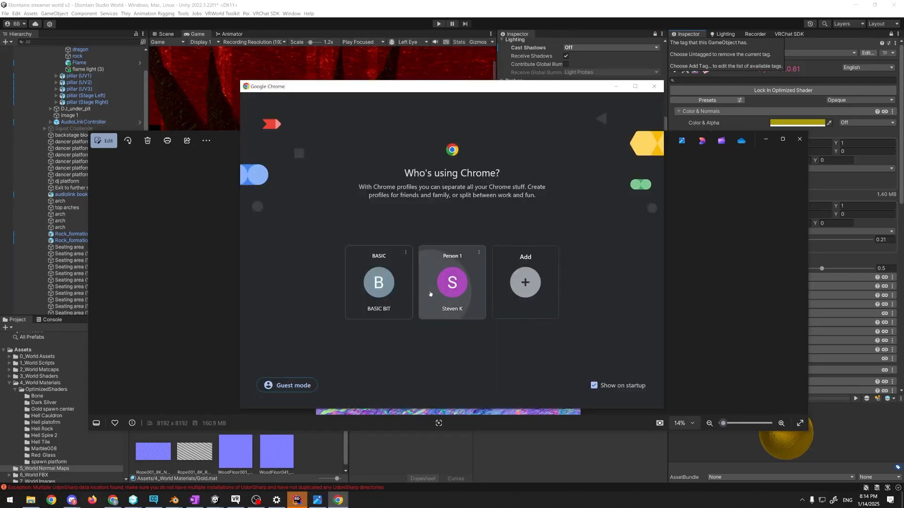
# Switch to the browser's Wikipedia article on Normal mapping and open its head comparison image
pyautogui.click(430, 295)
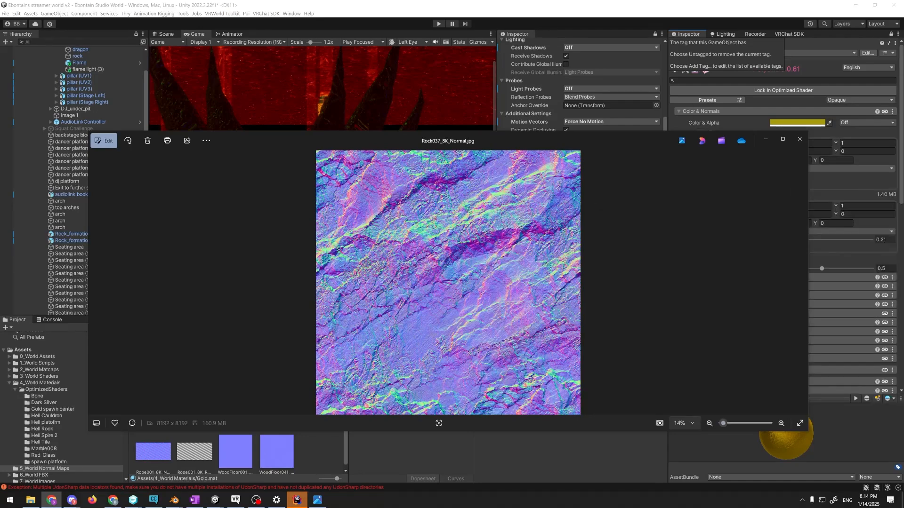
pyautogui.moveTo(713, 205); pyautogui.dragTo(538, 1)
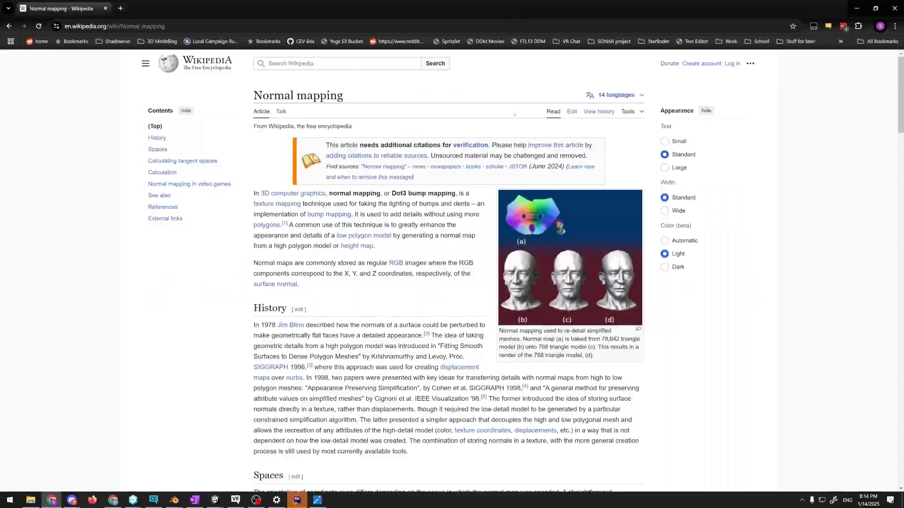
pyautogui.click(570, 276)
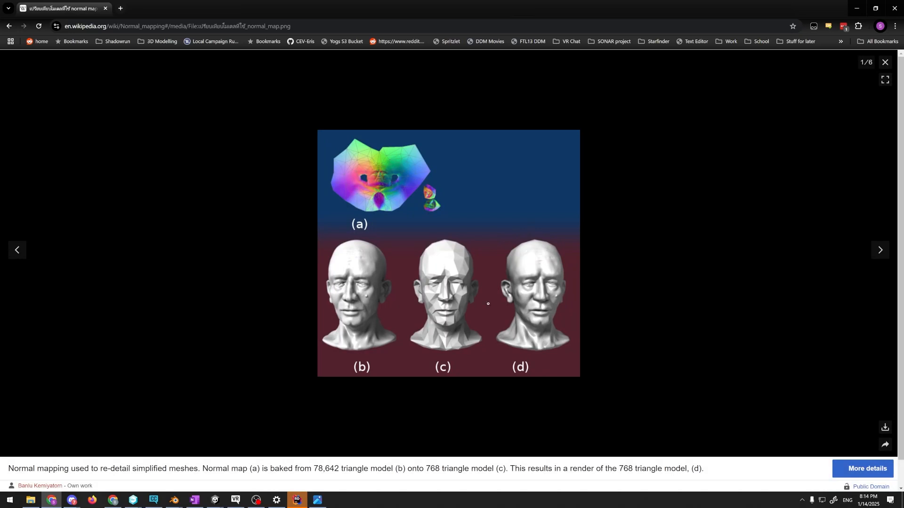
# Try enlarging the comparison image with page zoom, then reset the zoom and view the original image file
pyautogui.hotkey('ctrl', '+')
pyautogui.hotkey('ctrl', '+')
pyautogui.hotkey('ctrl', '+')
pyautogui.hotkey('ctrl', '+')
pyautogui.hotkey('ctrl', '+')
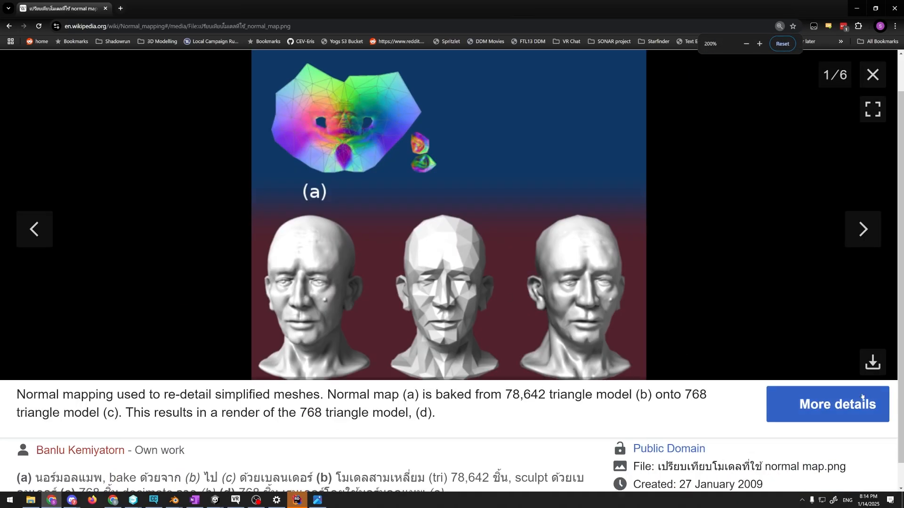
pyautogui.hotkey('ctrl', '-')
pyautogui.hotkey('ctrl', '-')
pyautogui.hotkey('ctrl', '-')
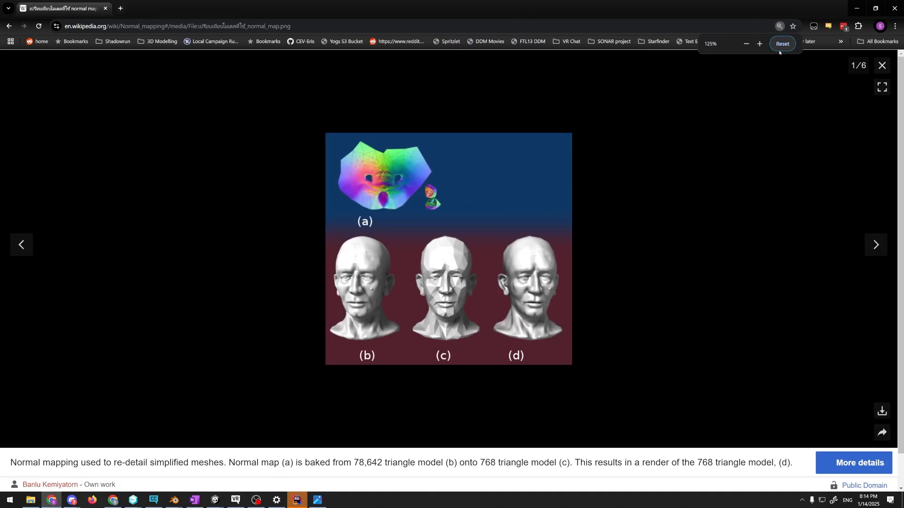
pyautogui.click(780, 47)
pyautogui.click(391, 286)
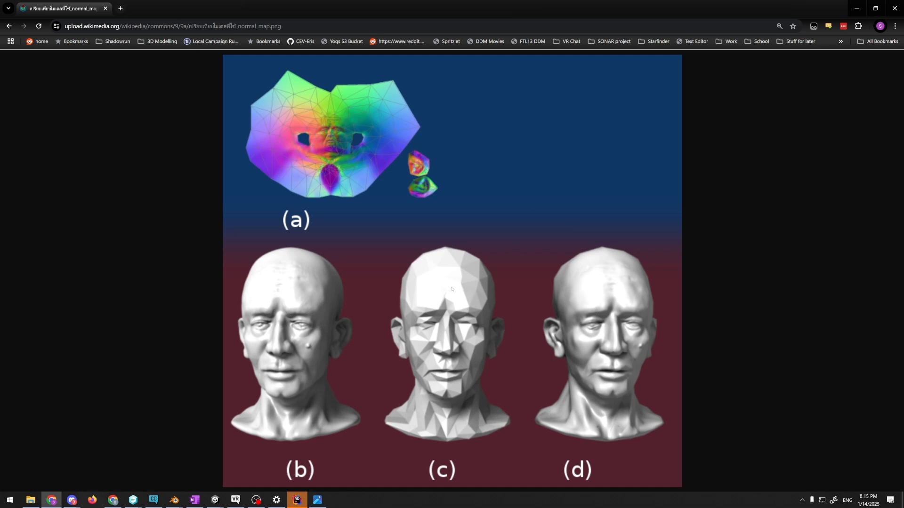
# Switch from the browser back to the Unity project with the Rock037_8K_Normal.jpg viewer in front
pyautogui.hotkey('alt', 'Tab')
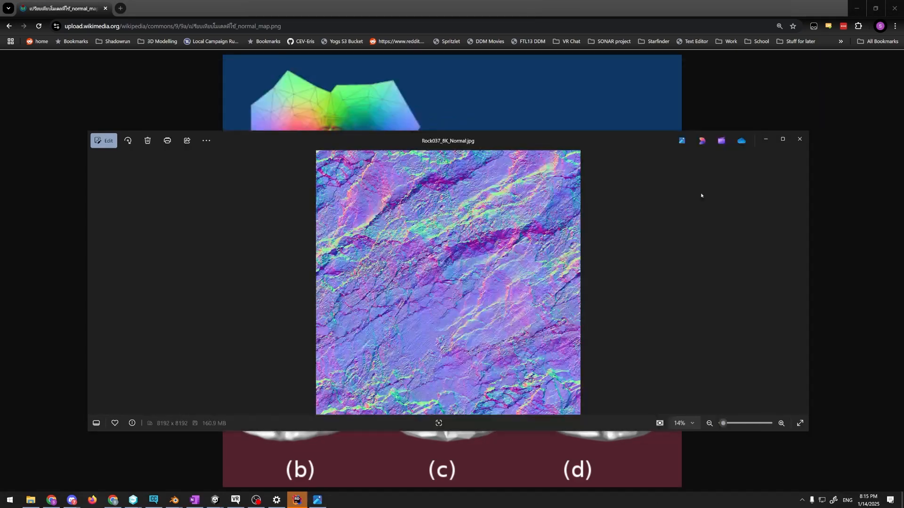
pyautogui.hotkey('alt', 'Tab')
pyautogui.hotkey('alt', 'Tab')
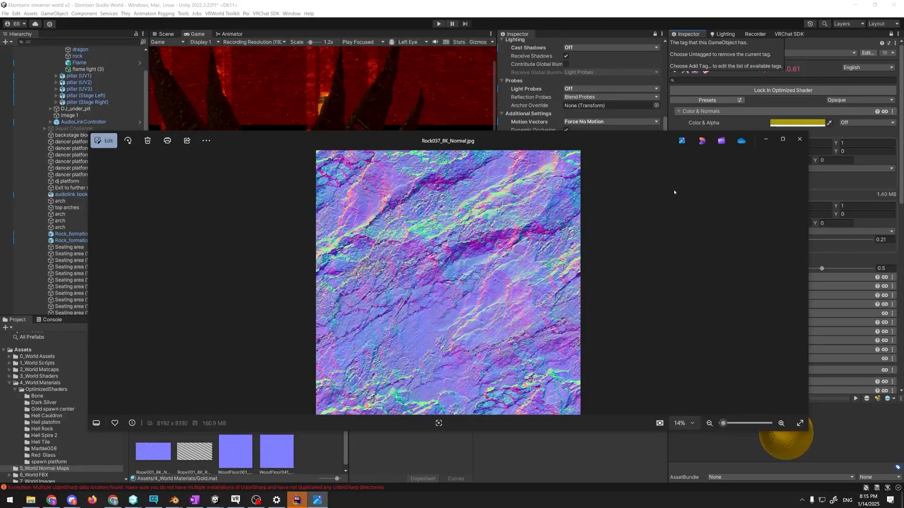
pyautogui.moveTo(646, 141); pyautogui.dragTo(645, 135)
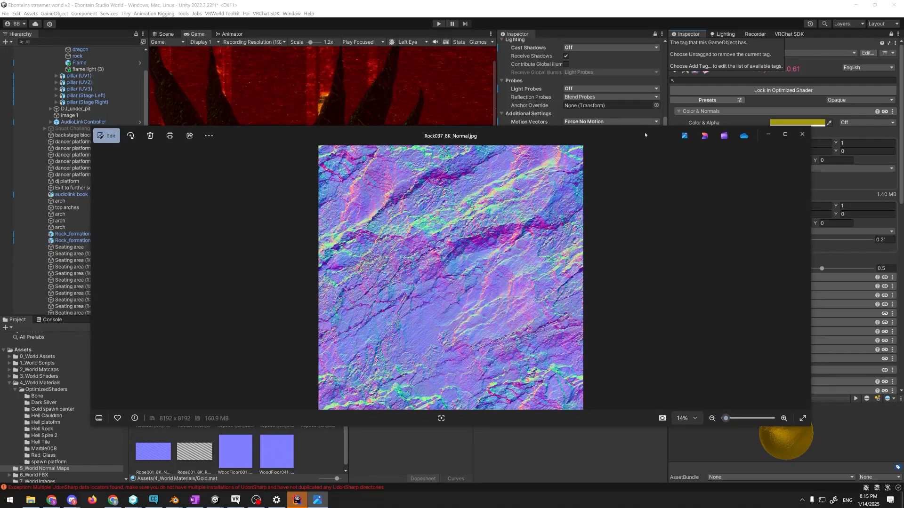
# Examine the Rock037_8K_Normal texture's import settings in Unity and return to the Scene view
pyautogui.click(618, 8)
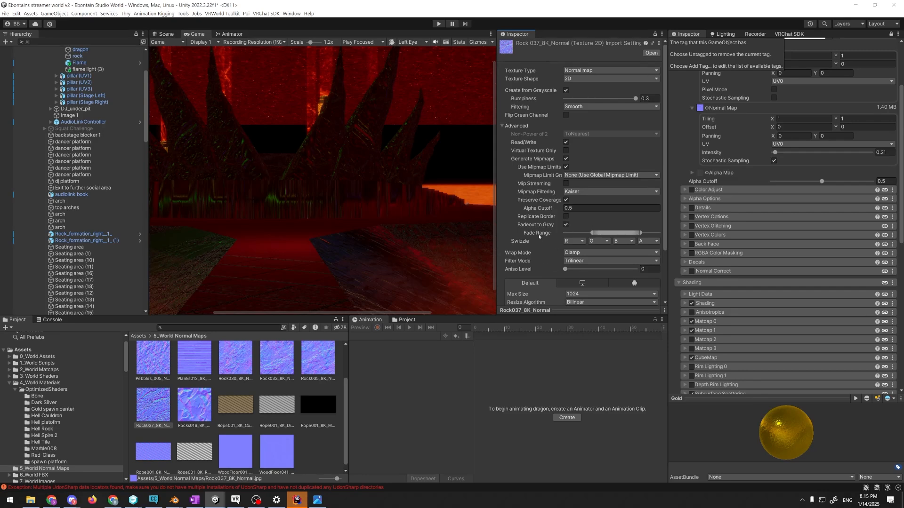
pyautogui.scroll(-2, 539, 237)
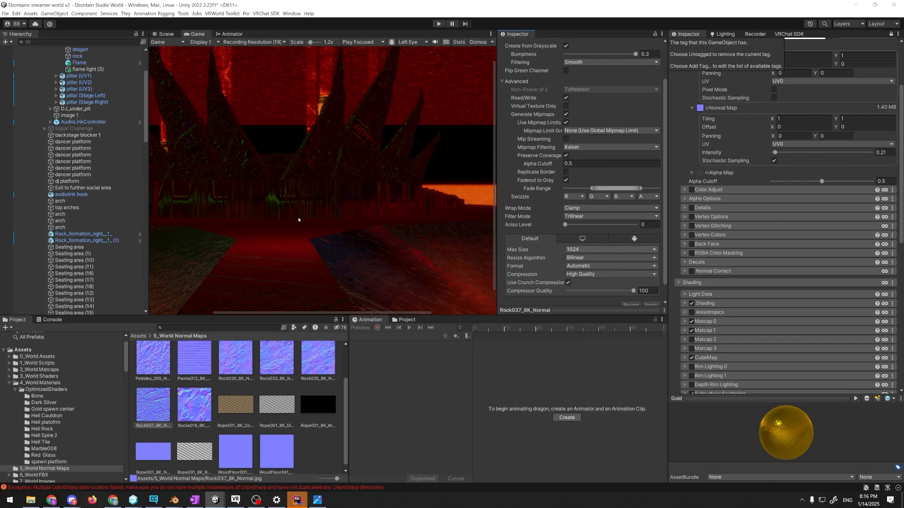
pyautogui.click(355, 195)
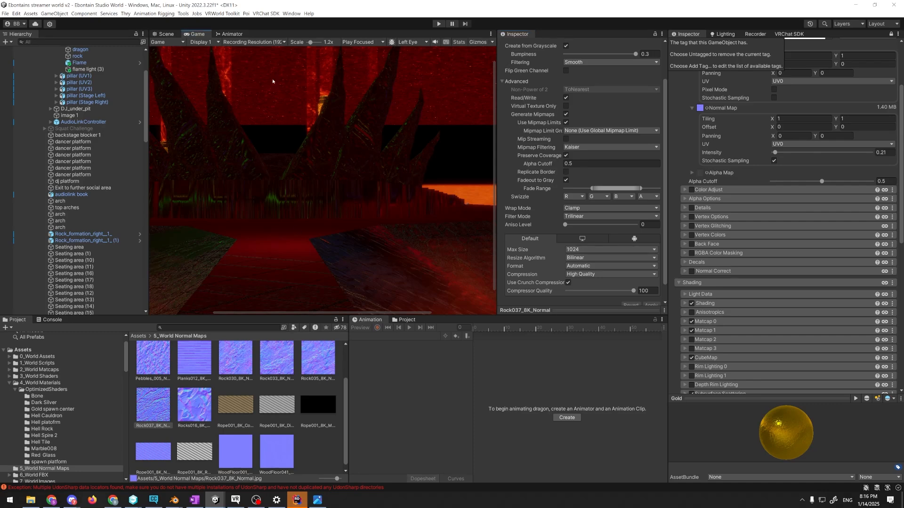
pyautogui.click(166, 35)
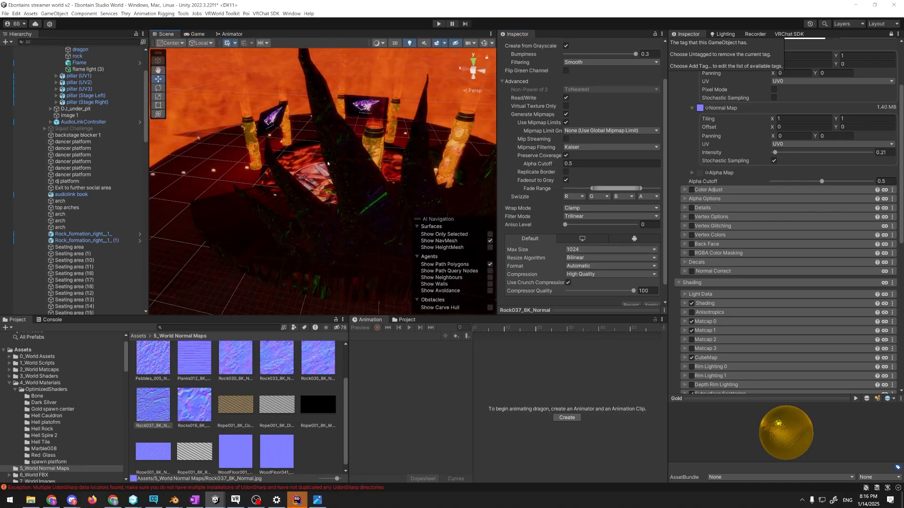
# Switch from Unity to VRChat and examine the normal-mapped surface of a gold dragon pillar's base up close
pyautogui.moveTo(235, 82); pyautogui.dragTo(470, 66, button='right')
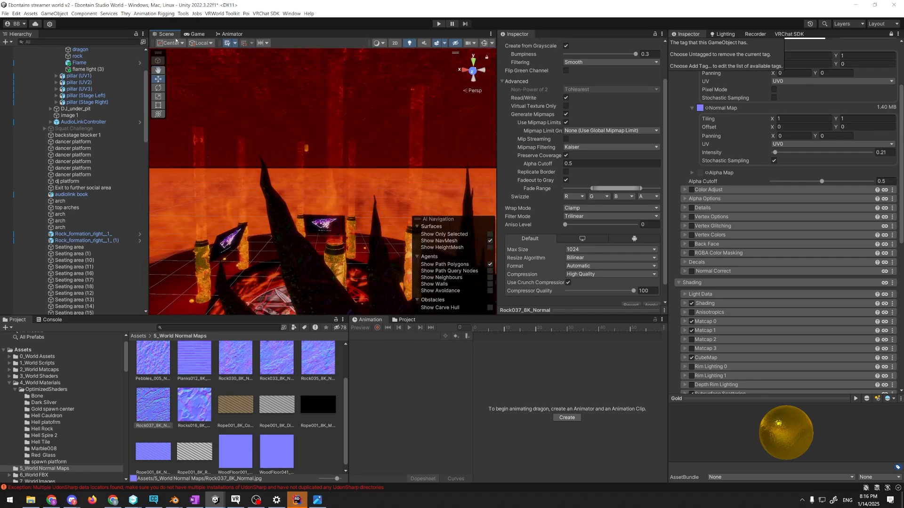
pyautogui.hotkey('alt', 'Tab')
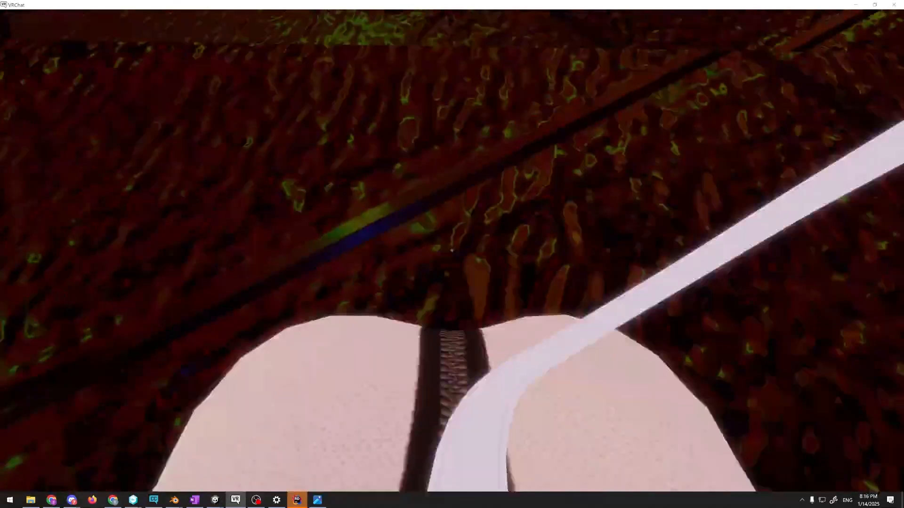
pyautogui.press('w')
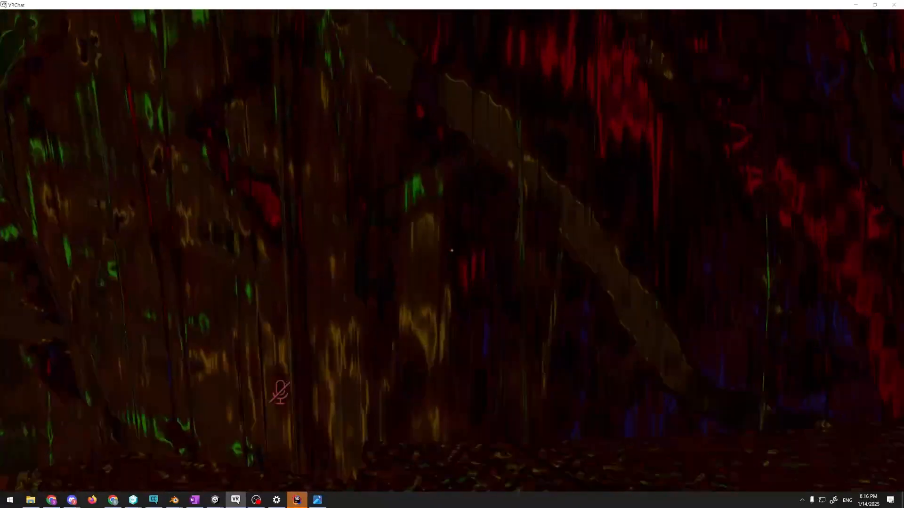
pyautogui.press('w')
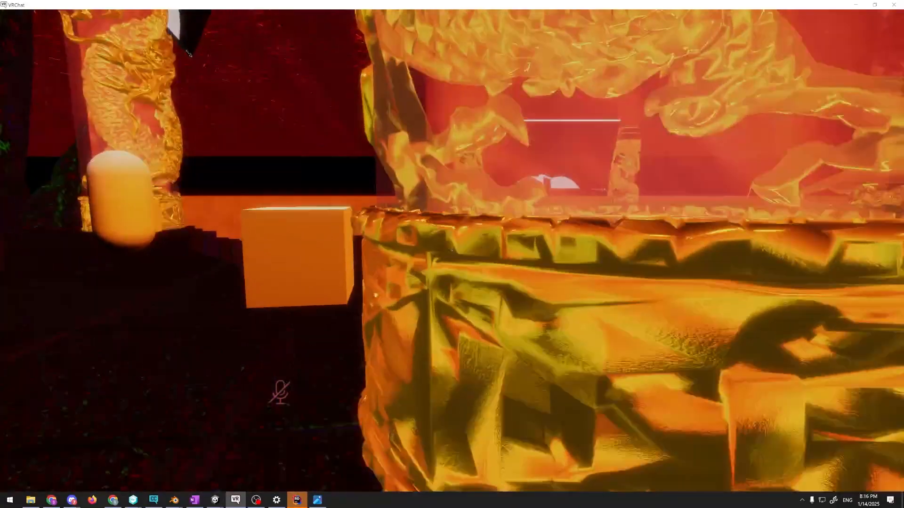
pyautogui.press('w')
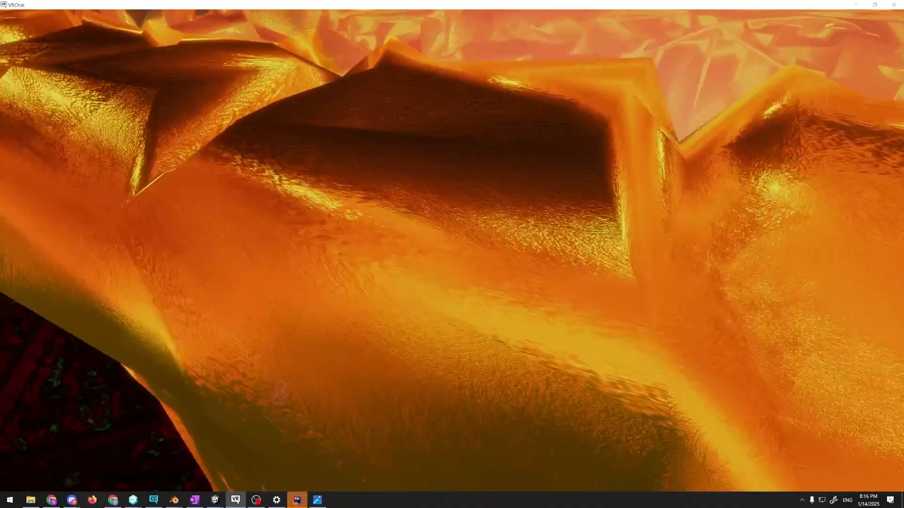
pyautogui.press('w')
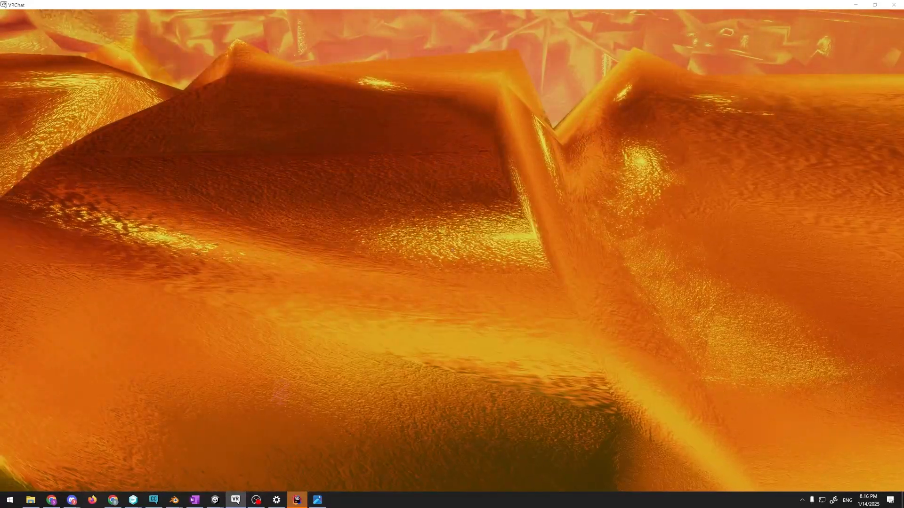
pyautogui.press('a')
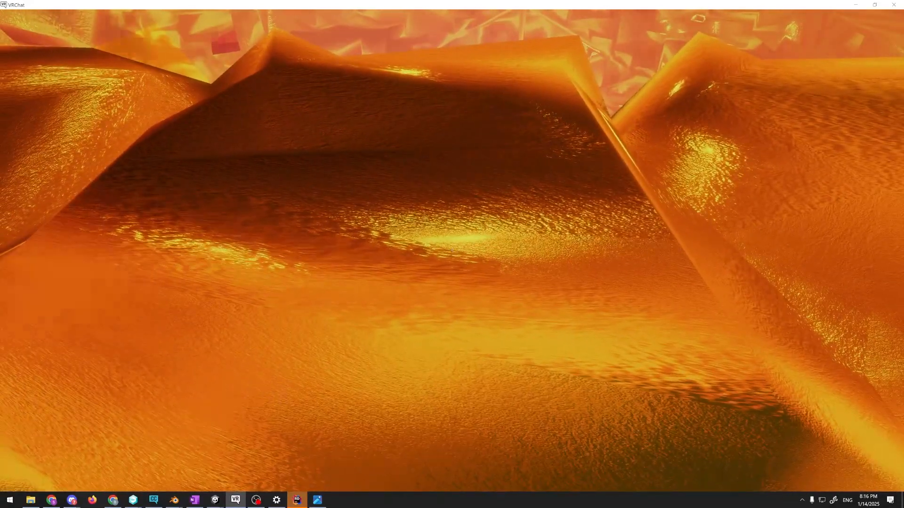
pyautogui.press('s')
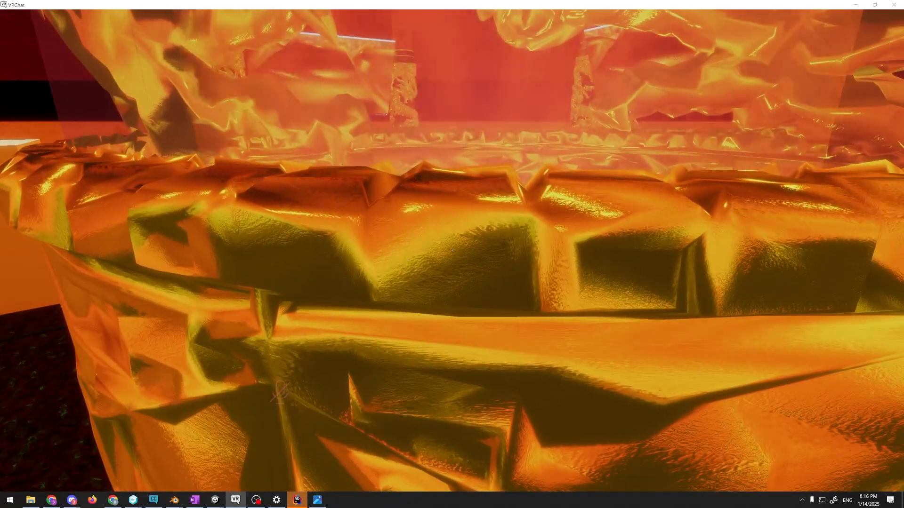
pyautogui.press('s')
# View VRChat's Debug settings to check the frame rate, and return to the world
pyautogui.press('Escape')
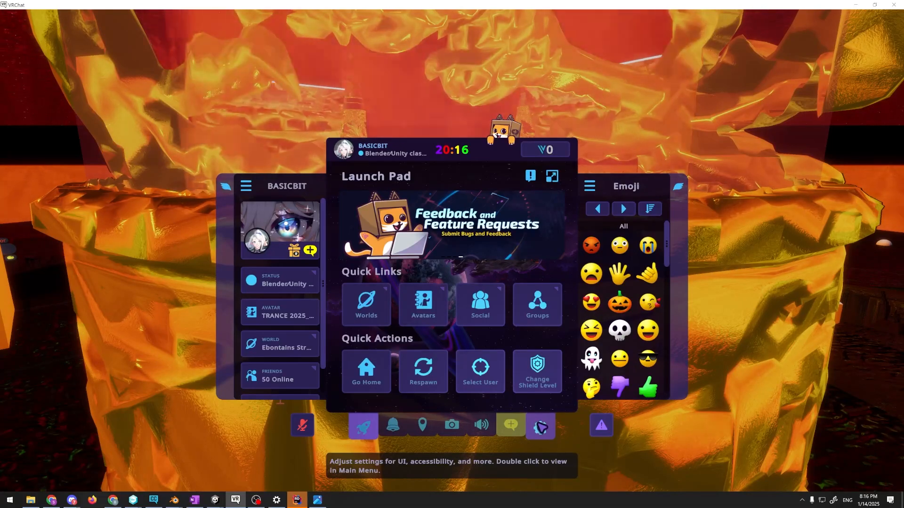
pyautogui.click(540, 427)
pyautogui.scroll(-5, 460, 343)
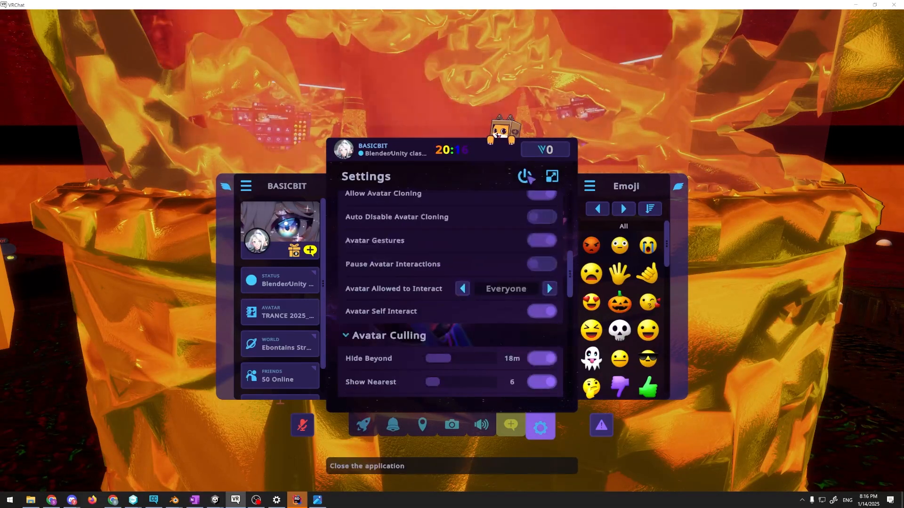
pyautogui.click(552, 177)
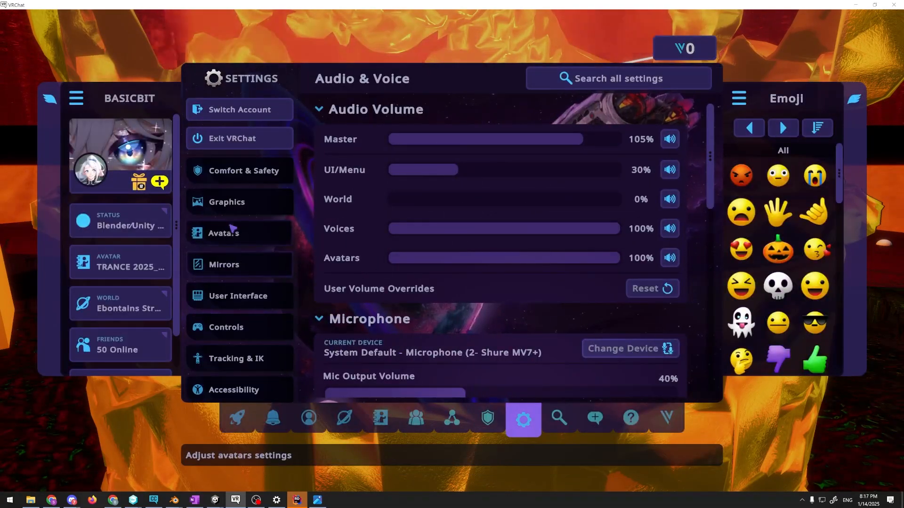
pyautogui.scroll(-2, 233, 237)
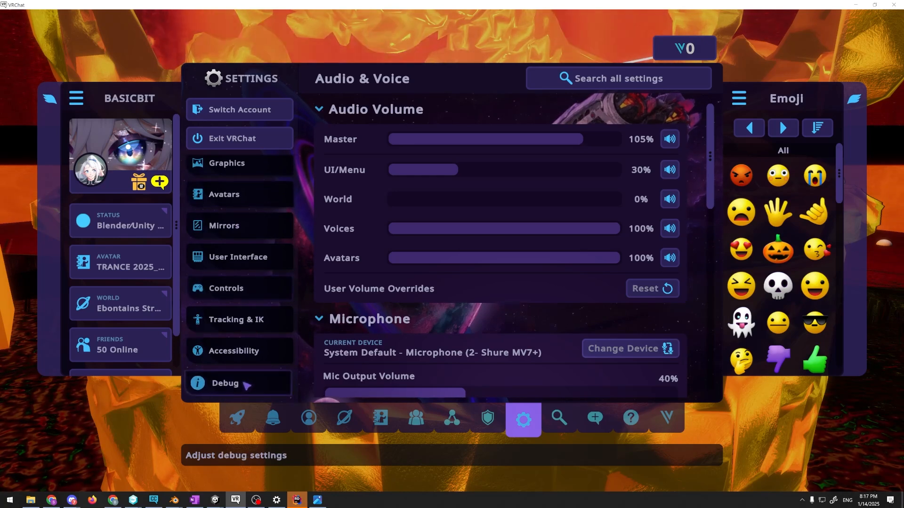
pyautogui.click(221, 381)
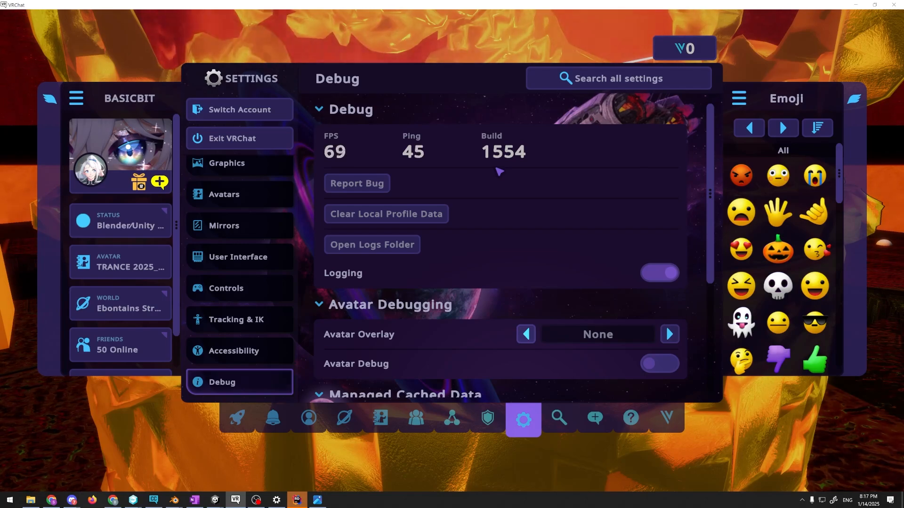
pyautogui.press('Escape')
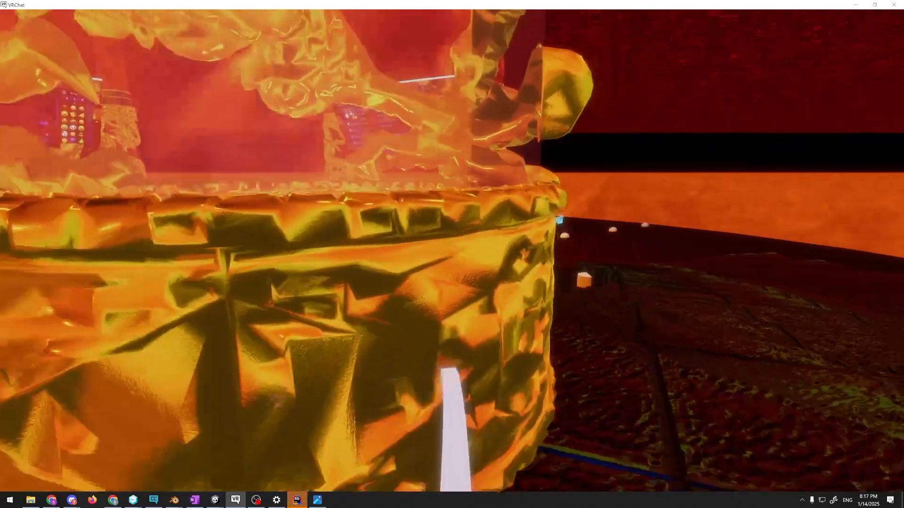
# Examine the gold dragon pillar from several sides, with its base up close and the whole pillar from a distance
pyautogui.press('d')
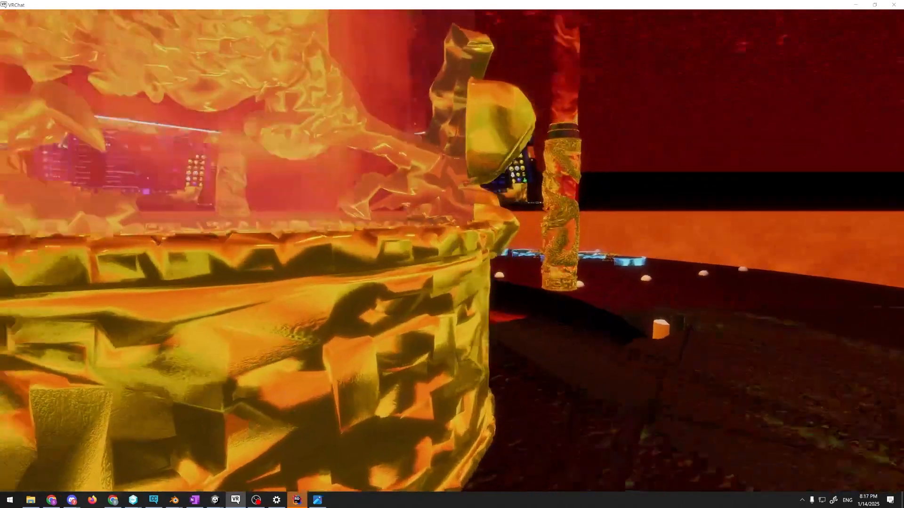
pyautogui.press('a')
pyautogui.press('w')
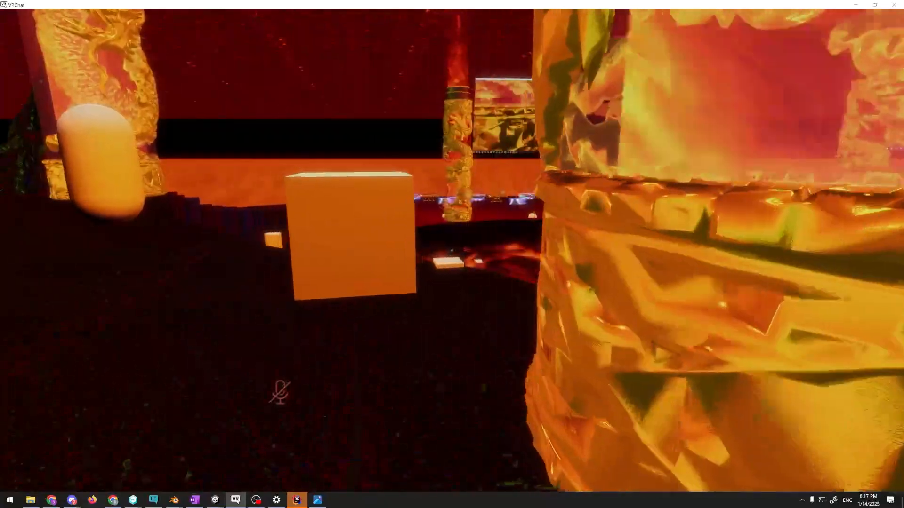
pyautogui.press('s')
pyautogui.press('d')
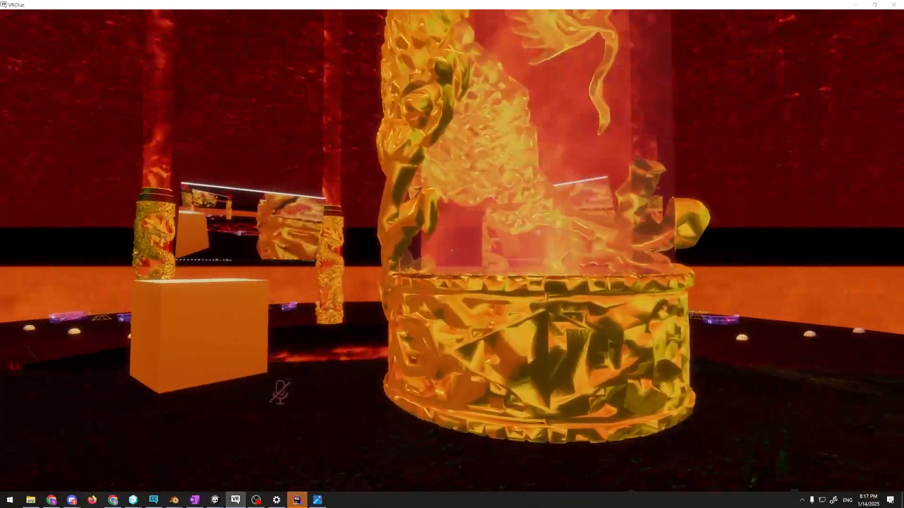
pyautogui.press('a')
pyautogui.press('d')
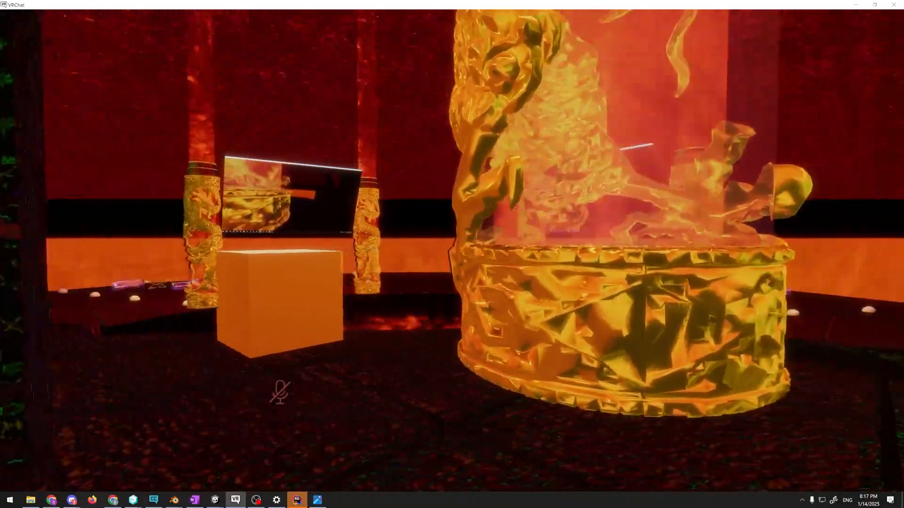
pyautogui.press('w')
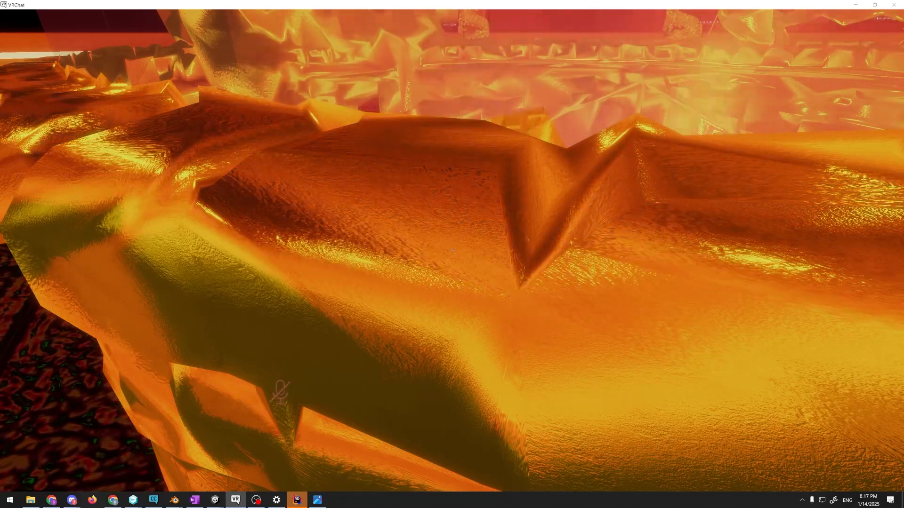
pyautogui.press('s')
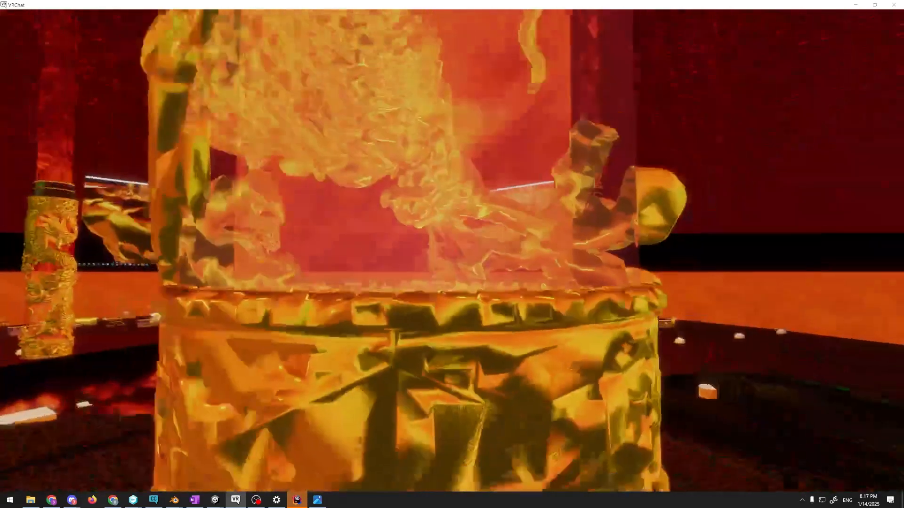
pyautogui.press('s')
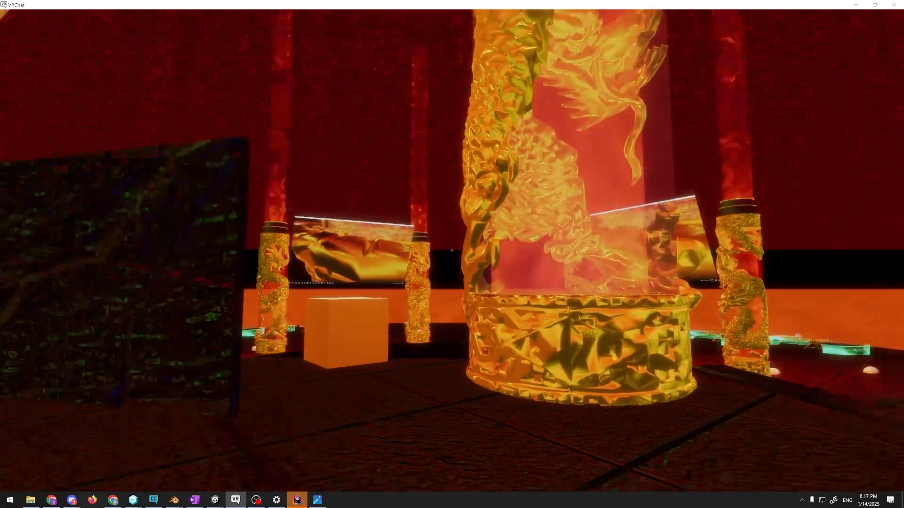
# Show the avatar from the front beside the gold dragon pillar and view it both up close and from farther away
pyautogui.press('r')
pyautogui.click(446, 372)
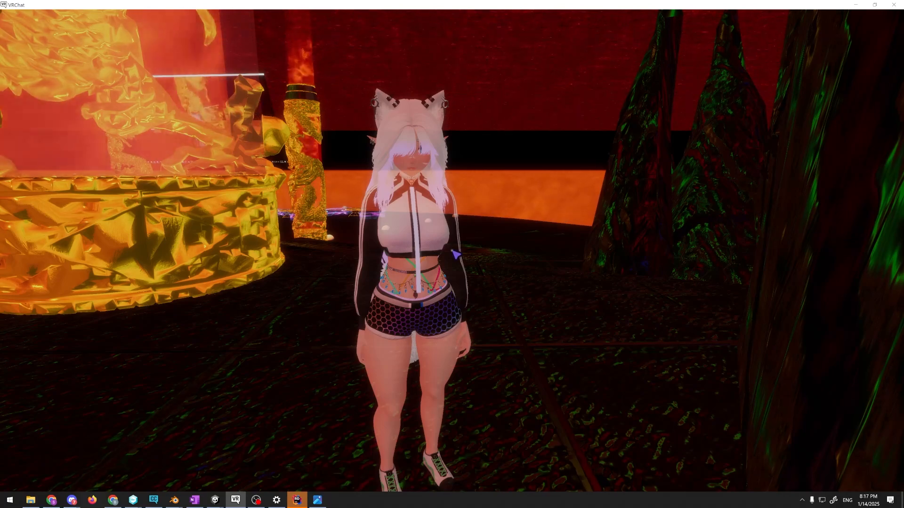
pyautogui.press('w')
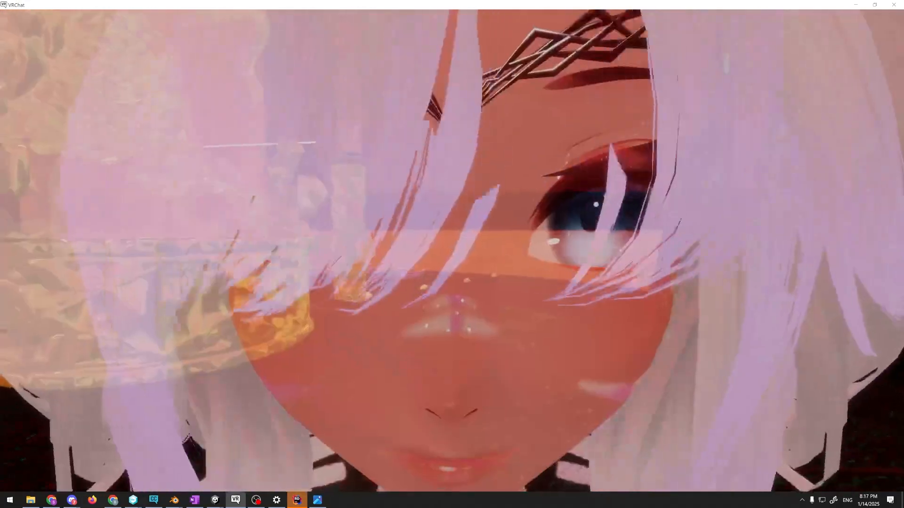
pyautogui.press('s')
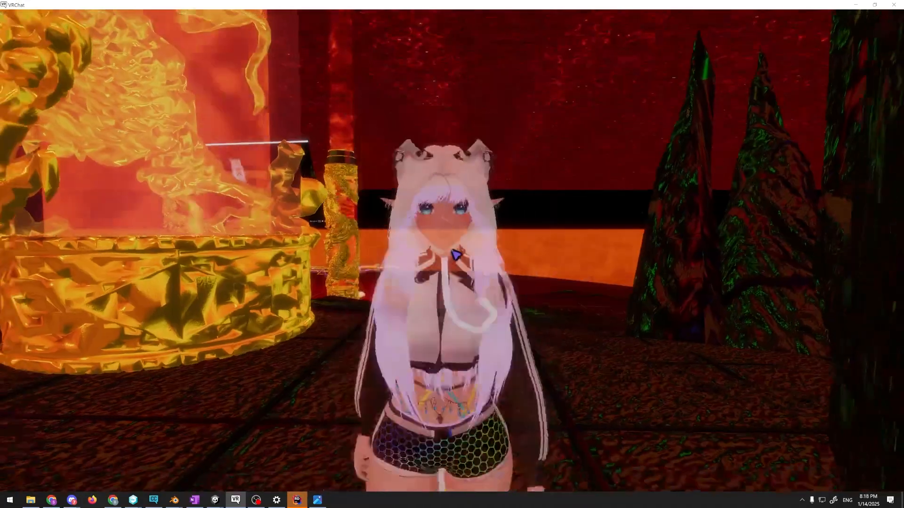
pyautogui.press('s')
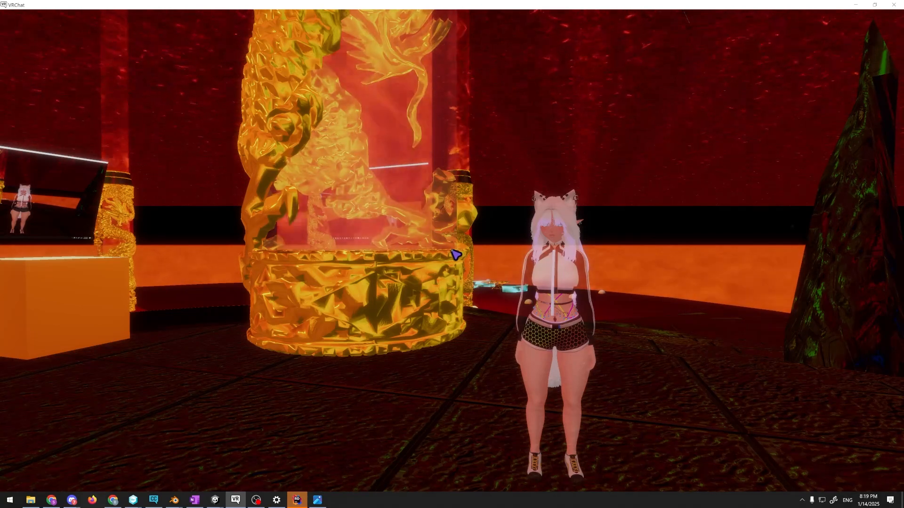
pyautogui.press('v')
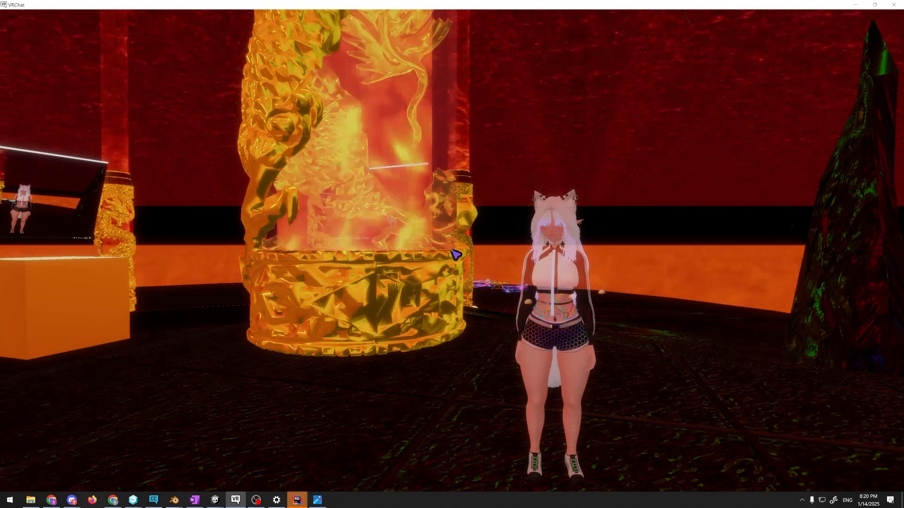
pyautogui.press('v')
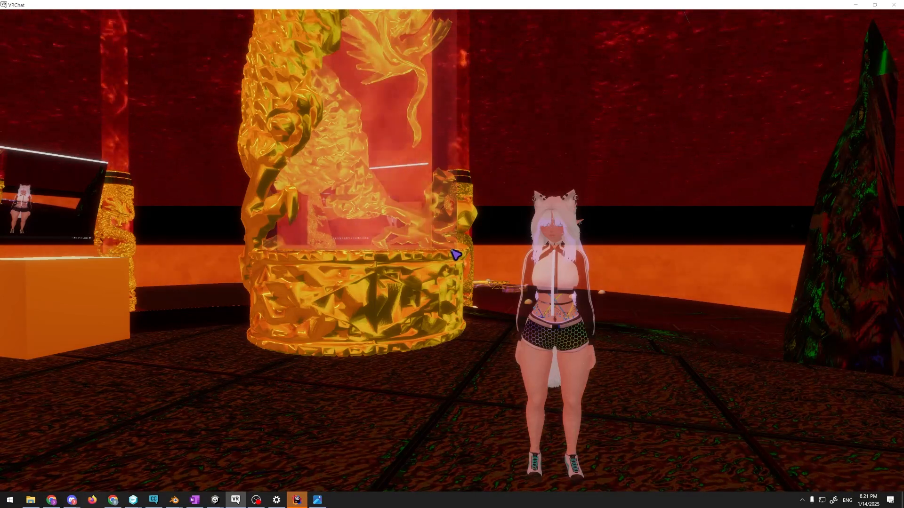
pyautogui.press('v')
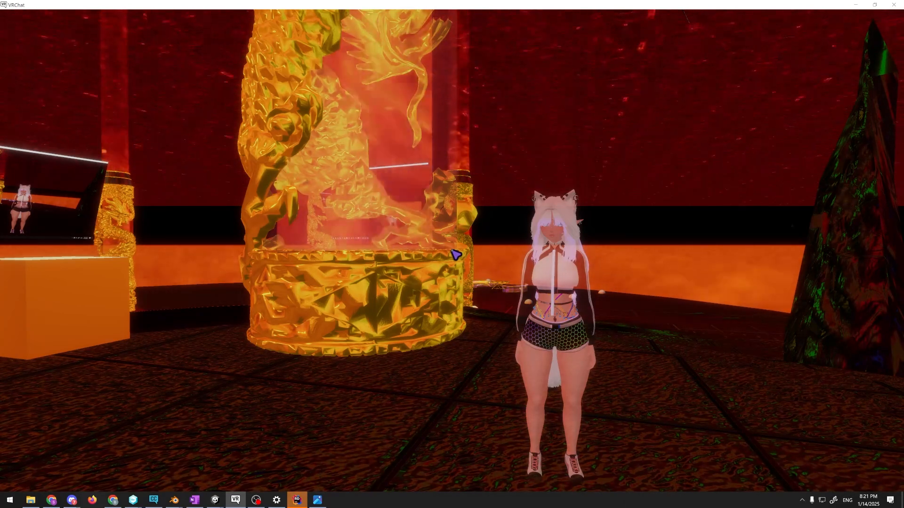
# Switch to the Aishite Unity project with the Ebontain scene, and return to VRChat
pyautogui.hotkey('alt', 'Tab')
pyautogui.click(346, 187)
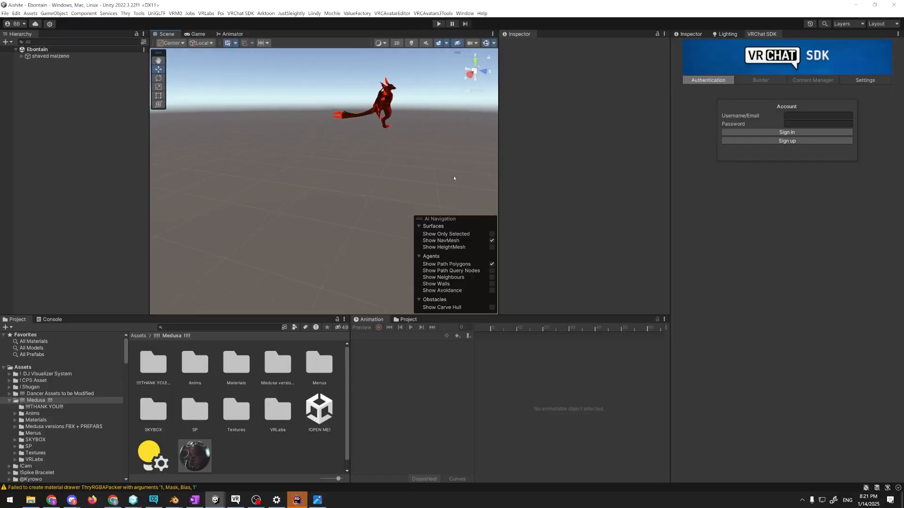
pyautogui.hotkey('alt', 'Tab')
# Walk over to the winged black-and-red dragon avatar and examine its wings and body textures up close
pyautogui.press('w')
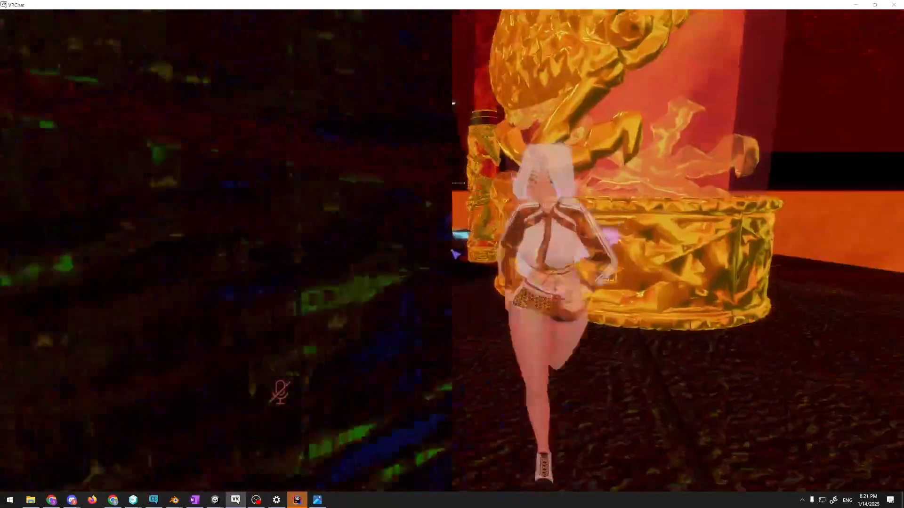
pyautogui.press('w')
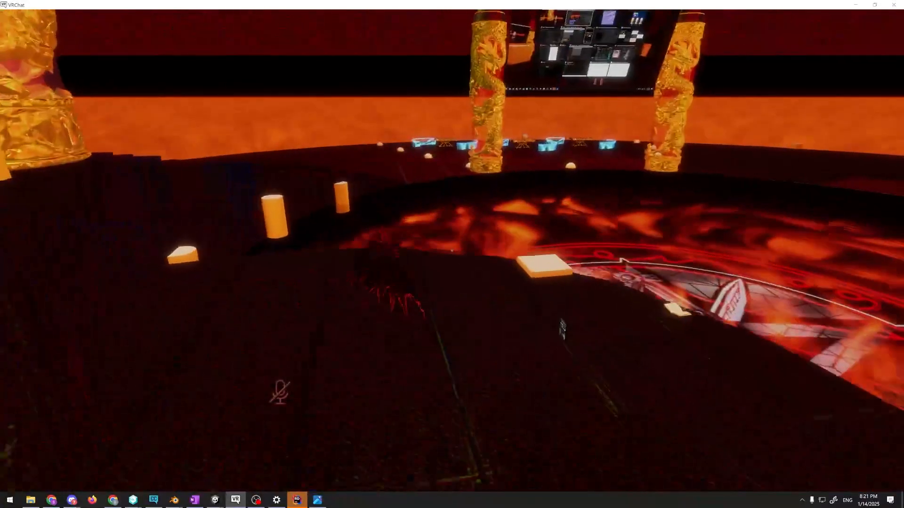
pyautogui.press('d')
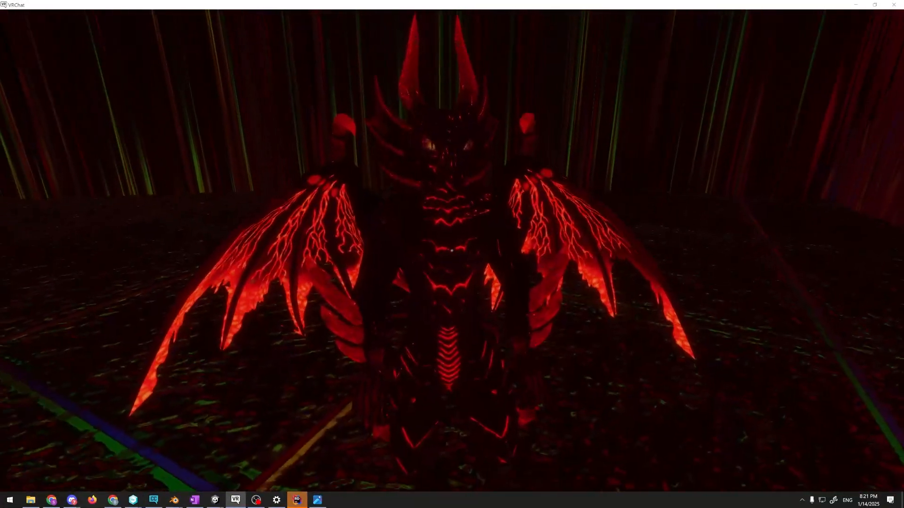
pyautogui.press('c')
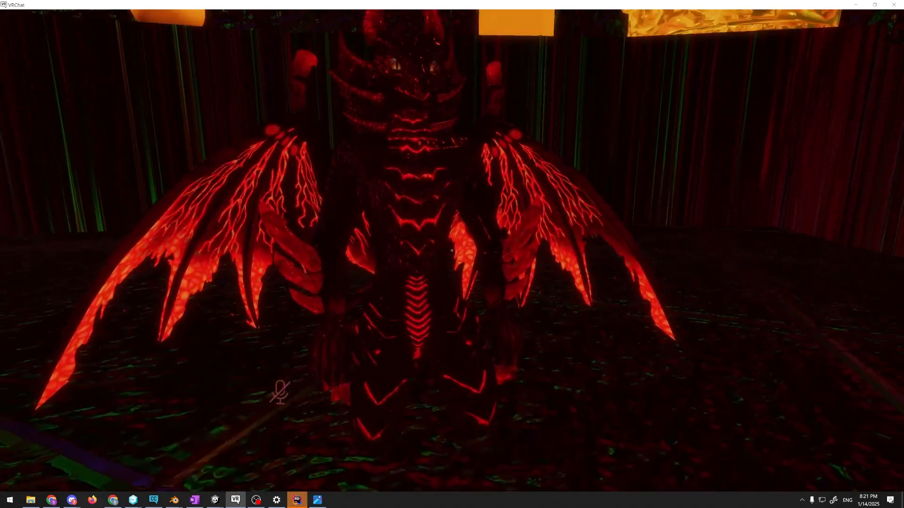
pyautogui.press('a')
pyautogui.press('a')
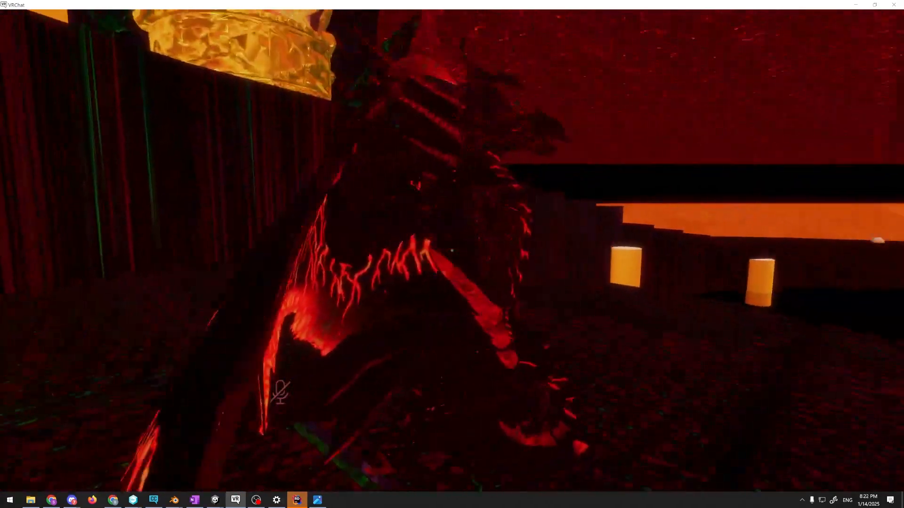
pyautogui.press('w')
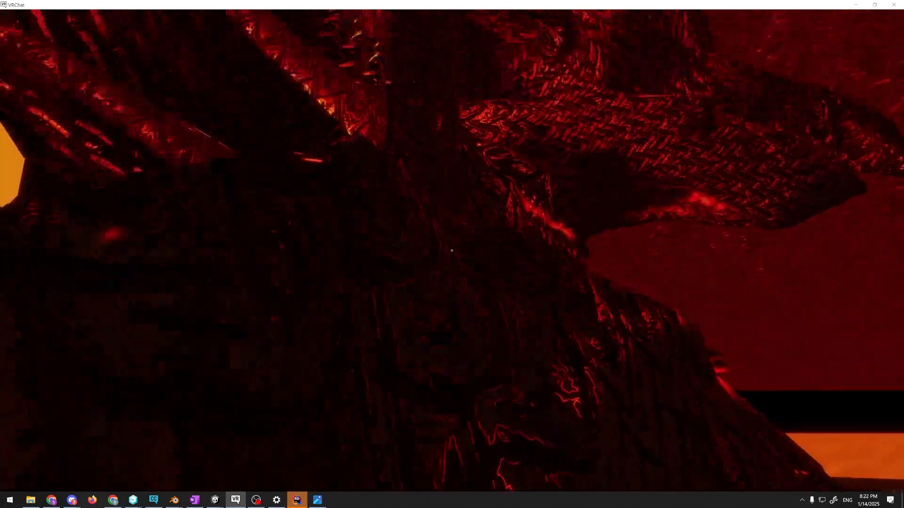
# Look at the dragon avatar's wing and scale textures up close, and open its Avatar Details from the player's profile
pyautogui.press('a')
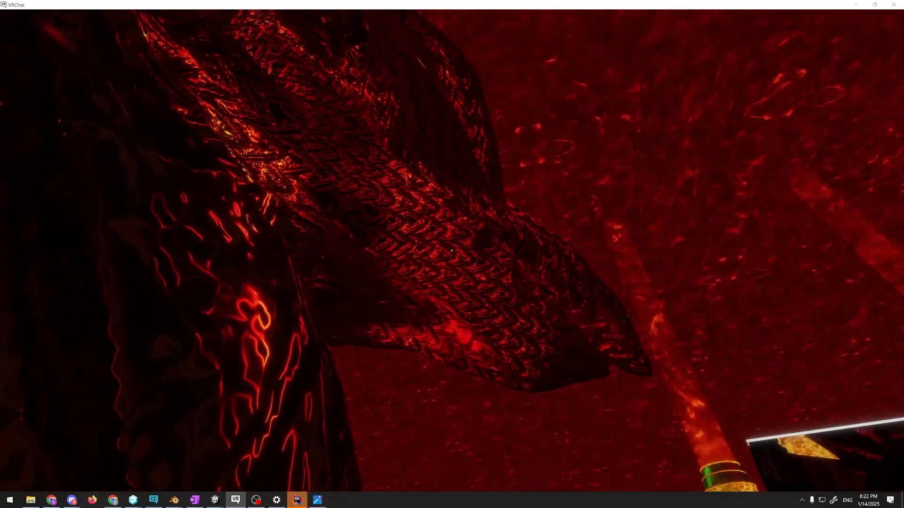
pyautogui.press('a')
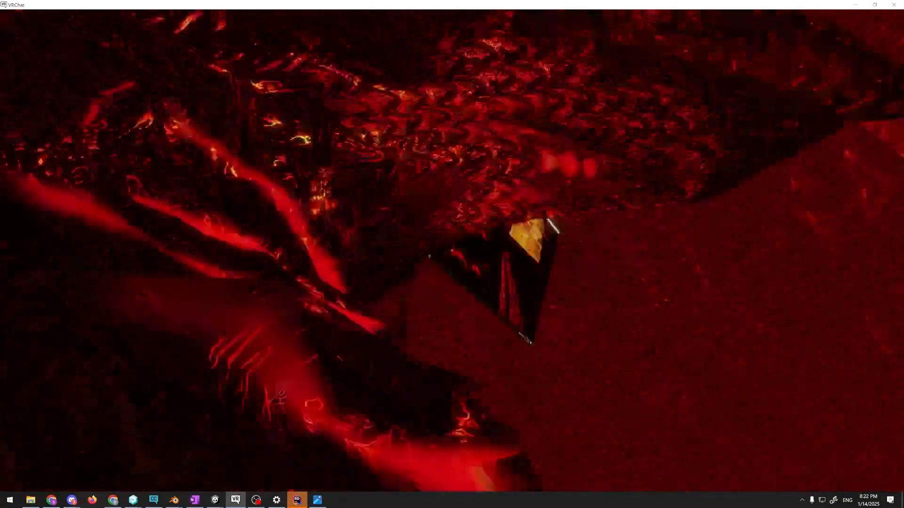
pyautogui.press('Escape')
pyautogui.click(397, 355)
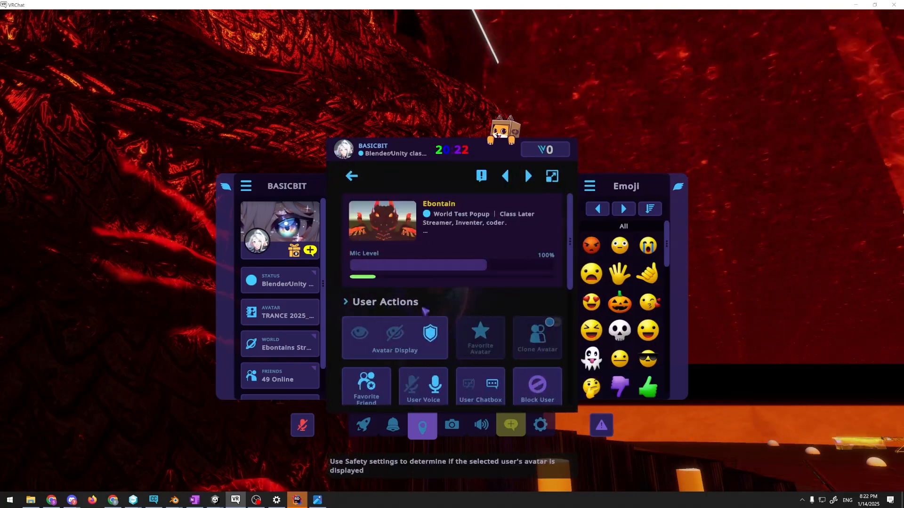
pyautogui.scroll(-3, 459, 330)
pyautogui.click(481, 313)
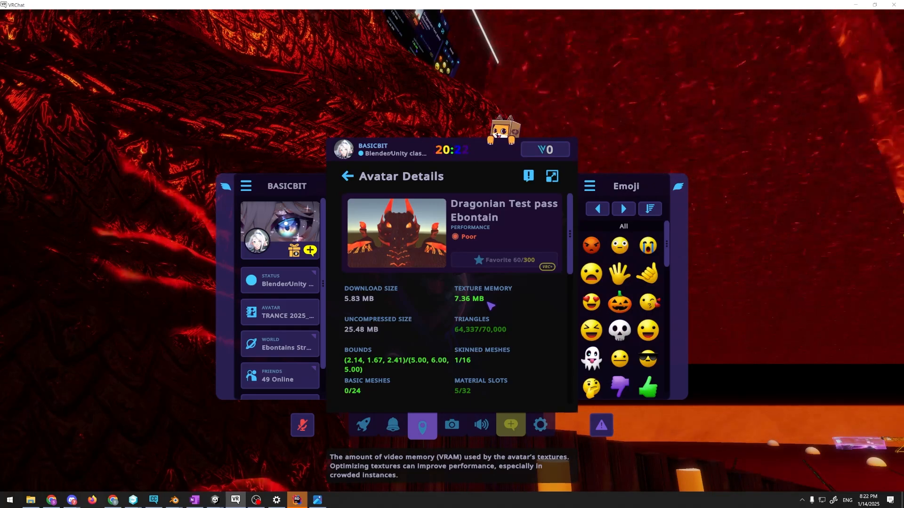
# Read through the dragon avatar's performance statistics, including texture memory, triangles, material slots, PhysBone components and bones
pyautogui.scroll(-3, 492, 301)
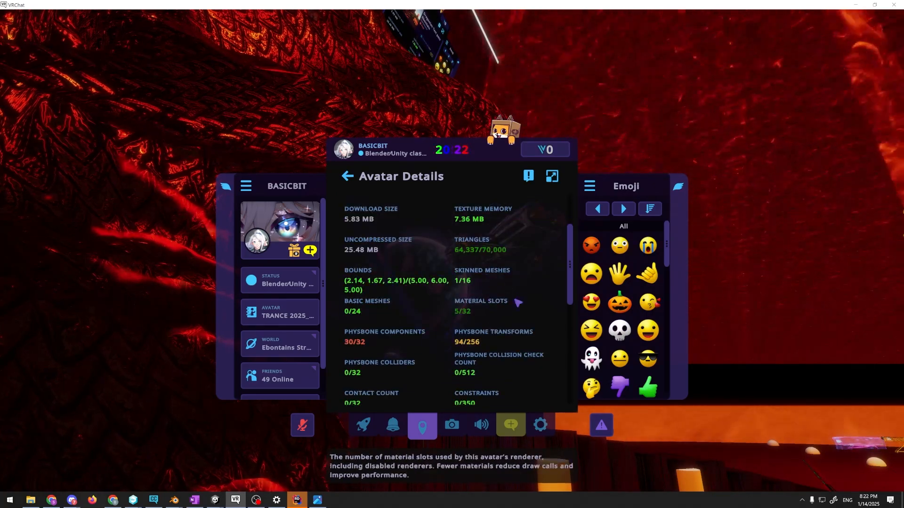
pyautogui.scroll(-3, 511, 311)
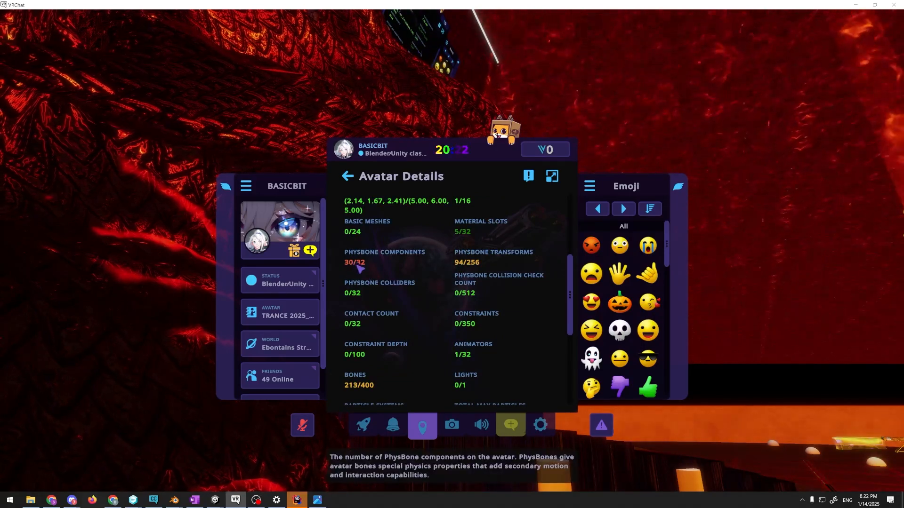
pyautogui.scroll(-4, 360, 273)
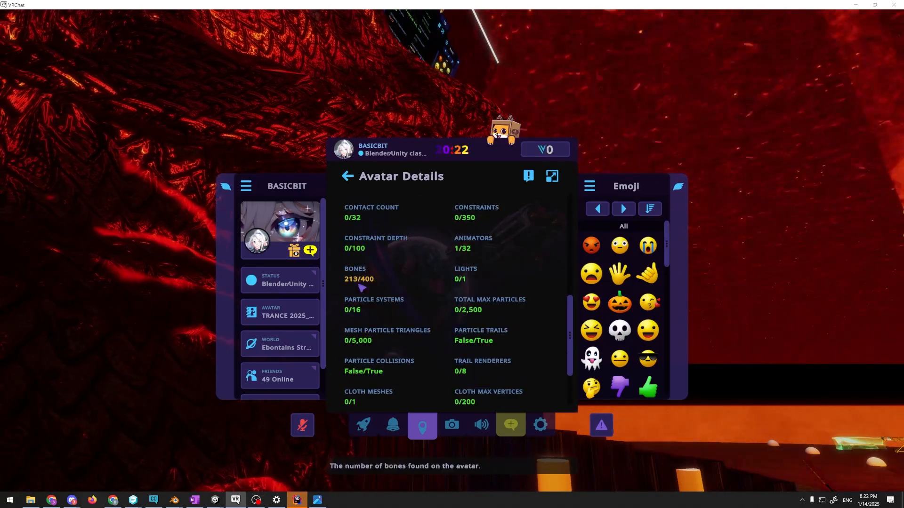
pyautogui.scroll(-3, 444, 309)
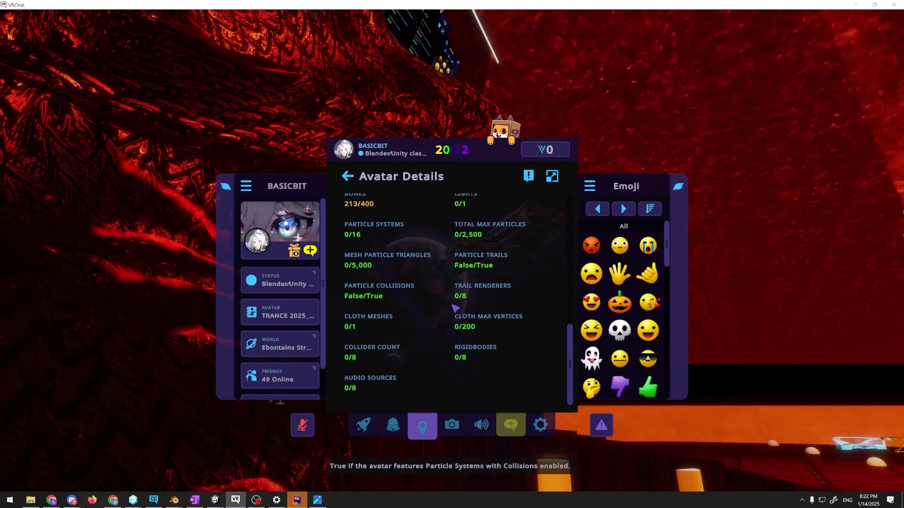
pyautogui.scroll(6, 455, 307)
pyautogui.scroll(3, 455, 307)
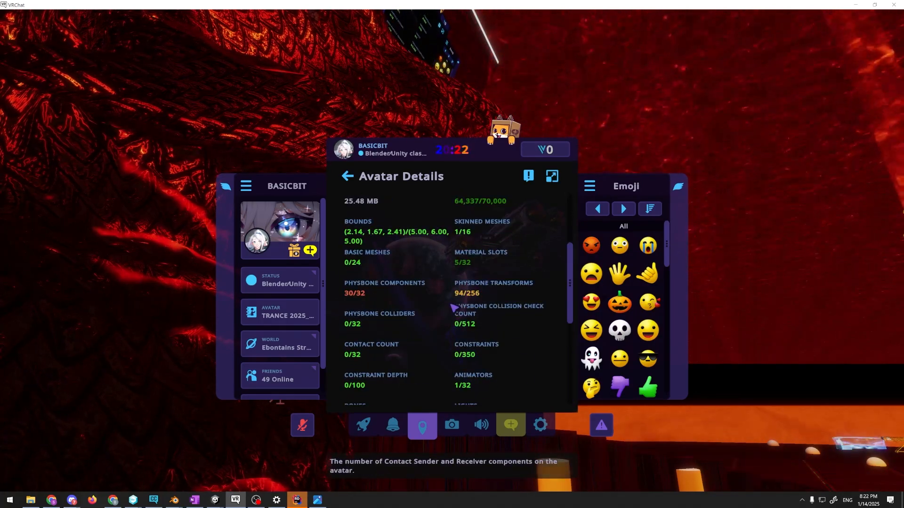
pyautogui.scroll(4, 454, 309)
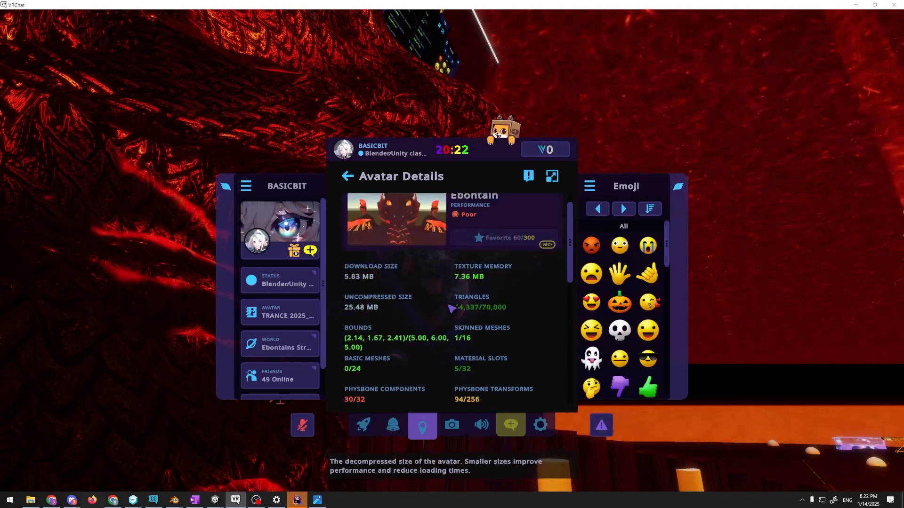
# Switch to the Aishite Unity project with the Ebontain scene and select the dragon avatar's Body mesh
pyautogui.hotkey('alt', 'Tab')
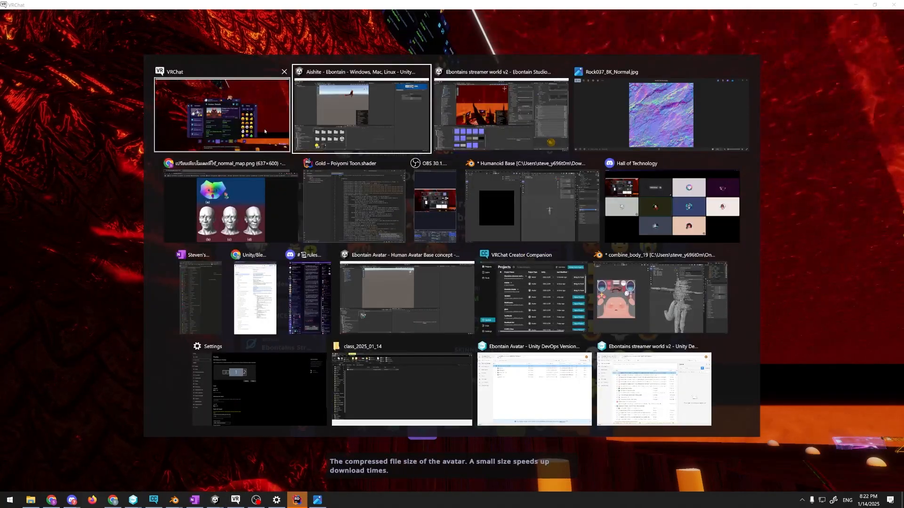
pyautogui.click(410, 132)
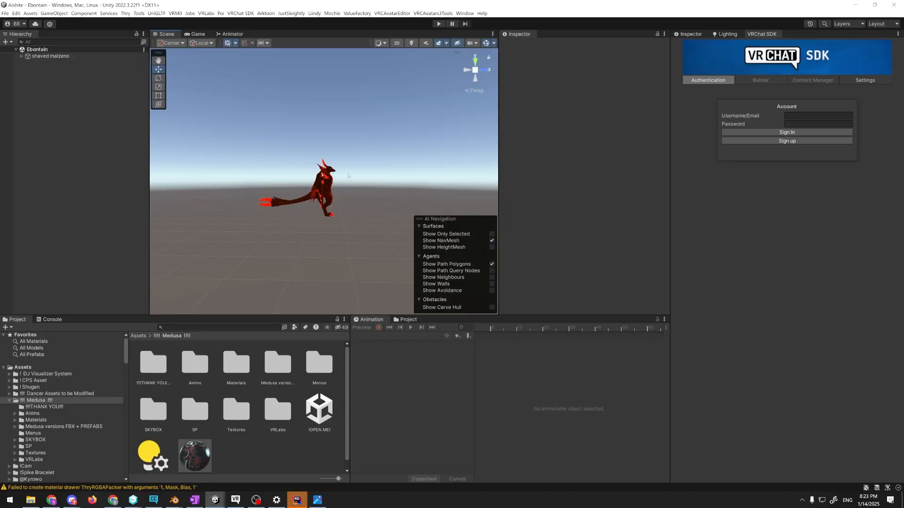
pyautogui.click(322, 182)
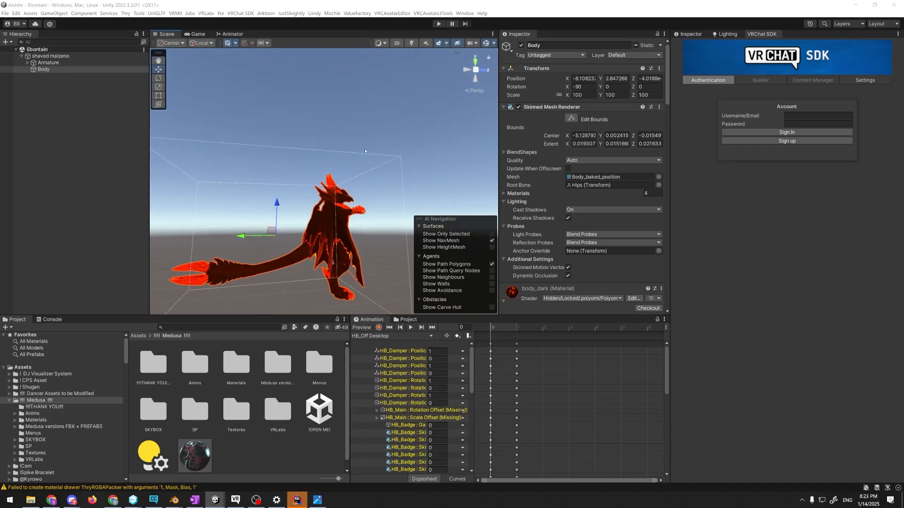
# Return to VRChat and set the avatar debug overlay to PhysBones in the action menu's avatar options
pyautogui.hotkey('alt', 'Tab')
pyautogui.press('Escape')
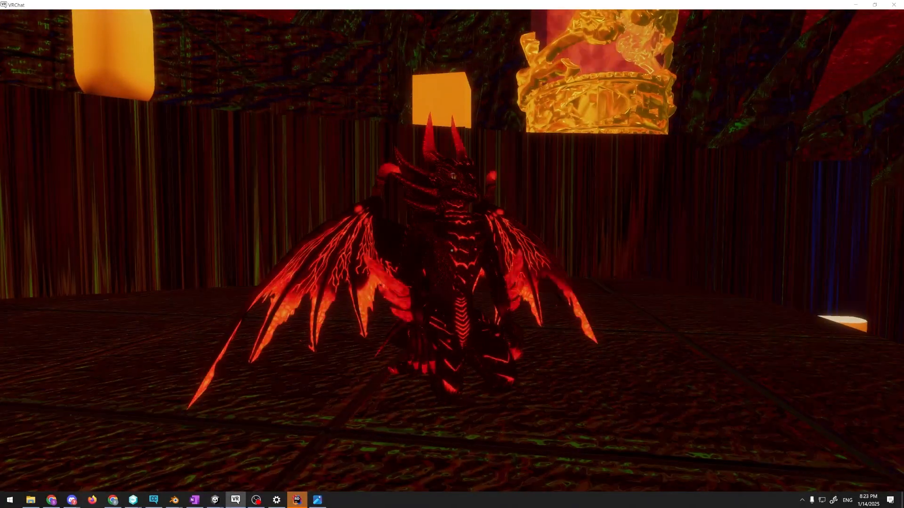
pyautogui.press('r')
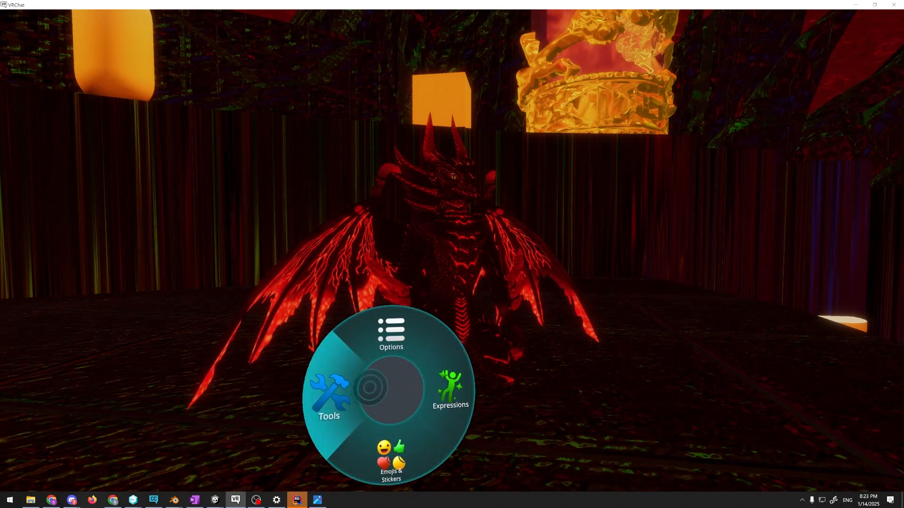
pyautogui.click(398, 375)
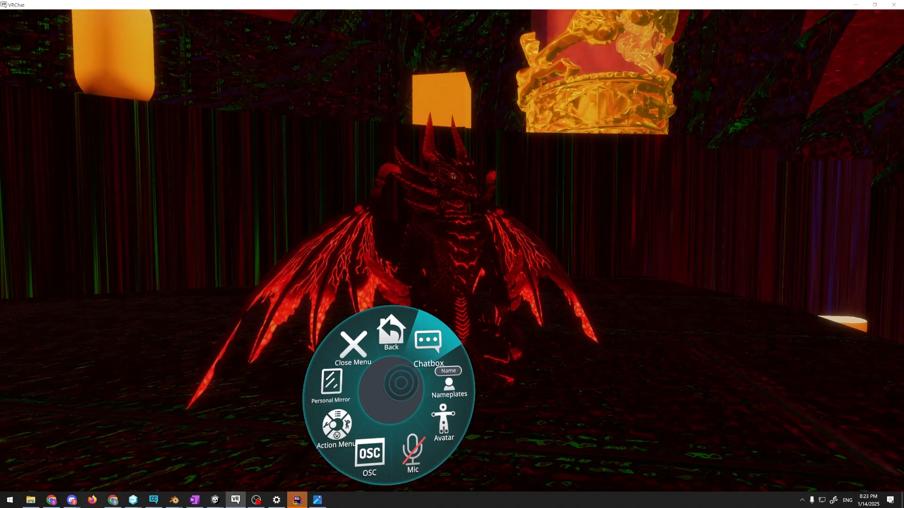
pyautogui.click(414, 396)
pyautogui.click(379, 406)
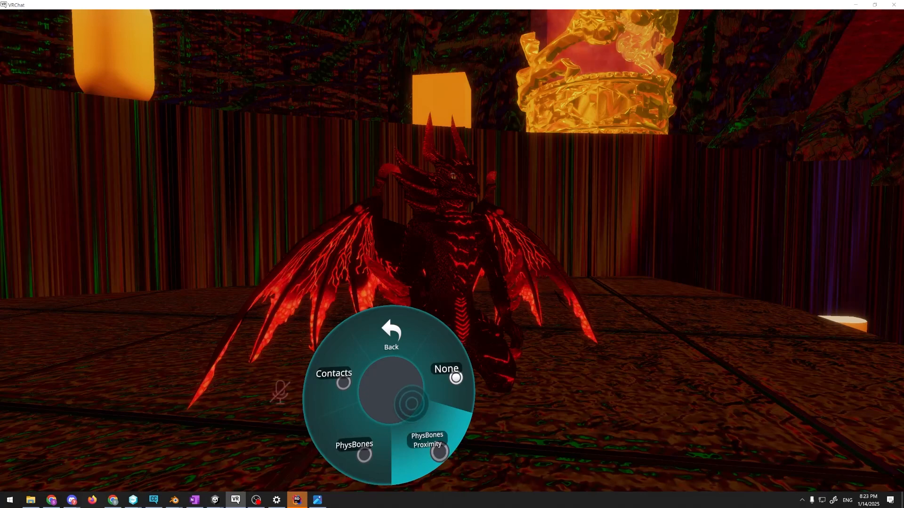
pyautogui.click(385, 416)
pyautogui.press('r')
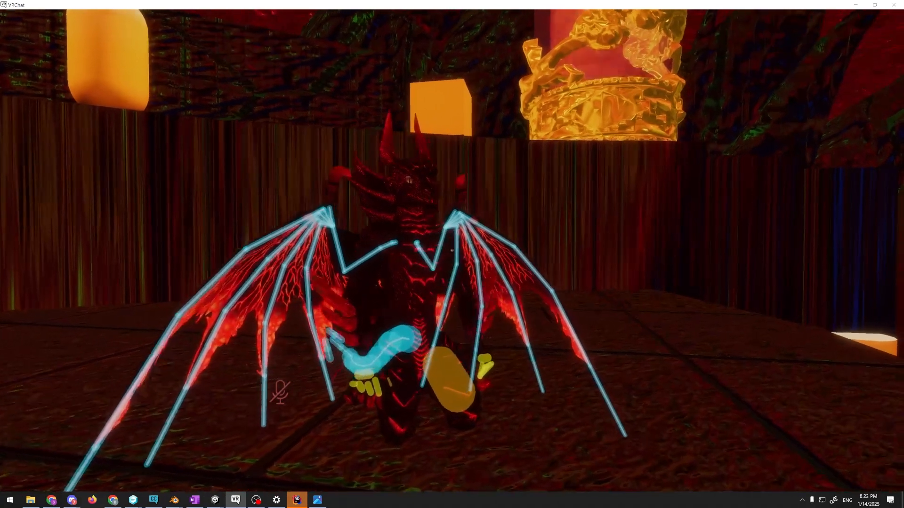
# Walk up to the dragon avatar and examine the PhysBones overlay on its wings, tail and hands
pyautogui.press('w')
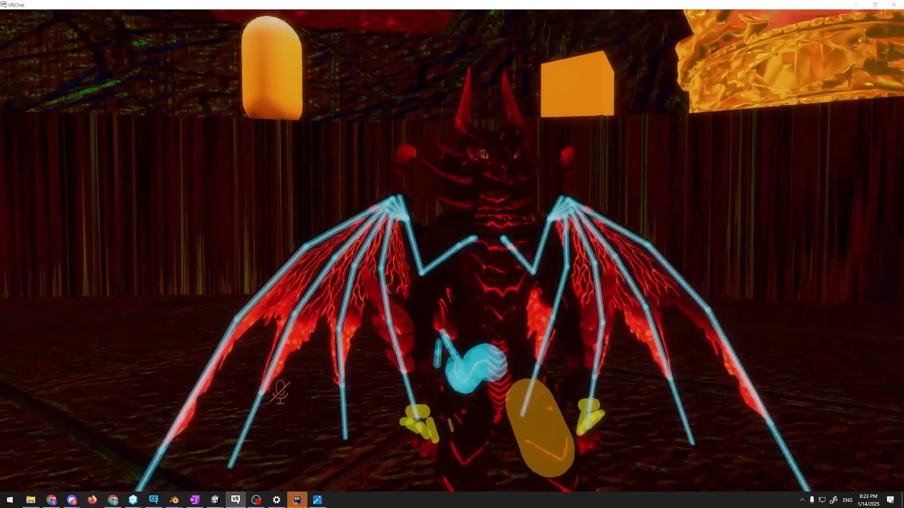
pyautogui.press('w')
pyautogui.press('w')
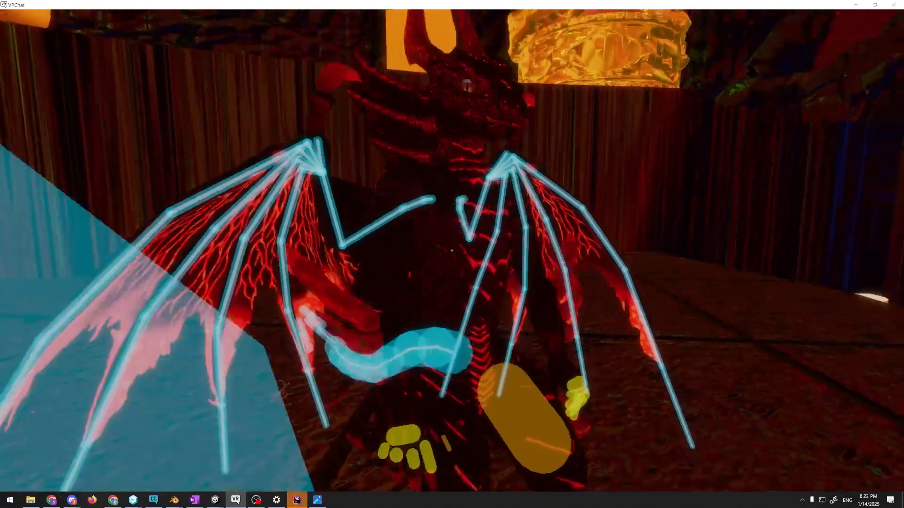
# Switch to the Aishite Unity project and view the shaved malzeno avatar's PhysBone and collider gizmos around the torso and wings
pyautogui.hotkey('alt', 'Tab')
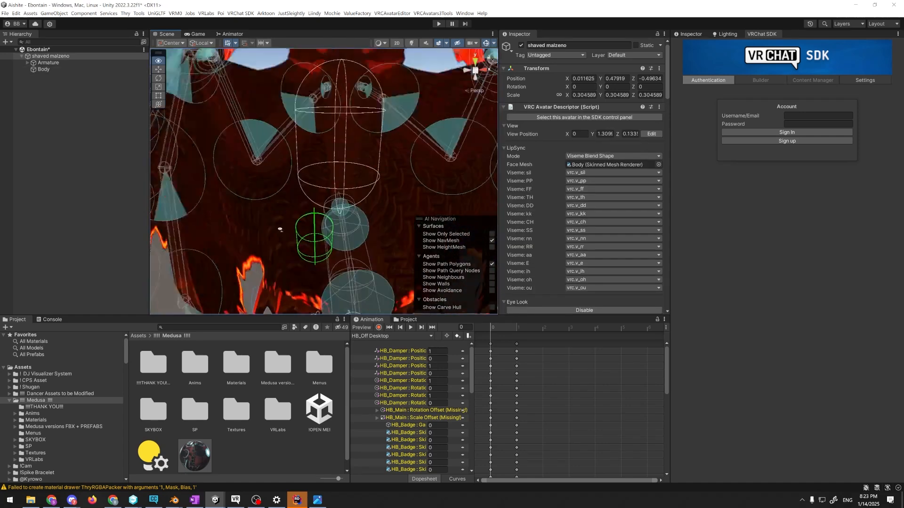
pyautogui.moveTo(278, 228); pyautogui.dragTo(276, 176, button='right')
pyautogui.press('w')
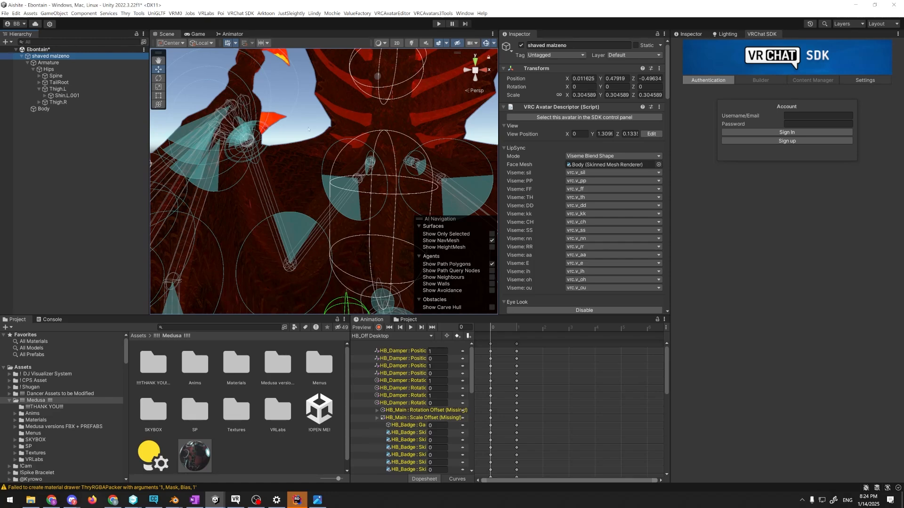
pyautogui.scroll(-6, 306, 146)
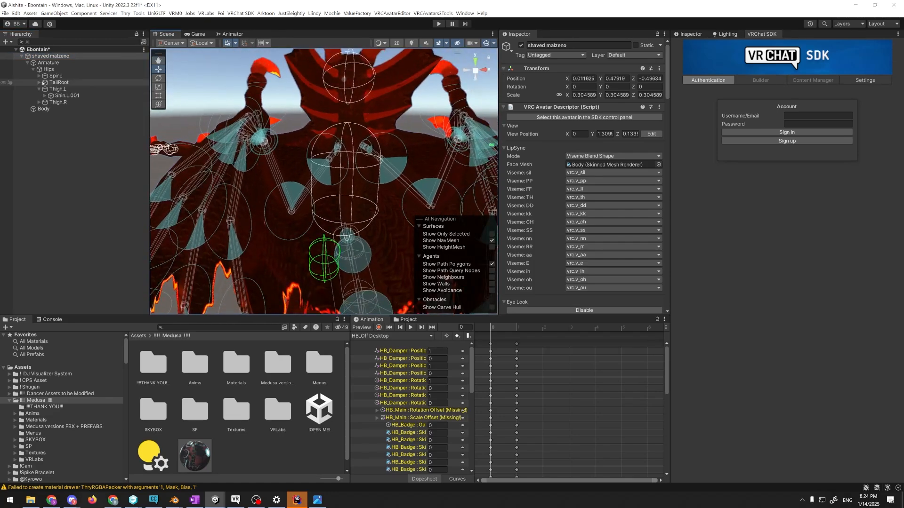
# Expand the armature through Spine, Chest and Shoulder.L to wing_root_L, and inspect that bone's VRC Phys Bone component
pyautogui.click(39, 76)
pyautogui.click(45, 83)
pyautogui.click(53, 96)
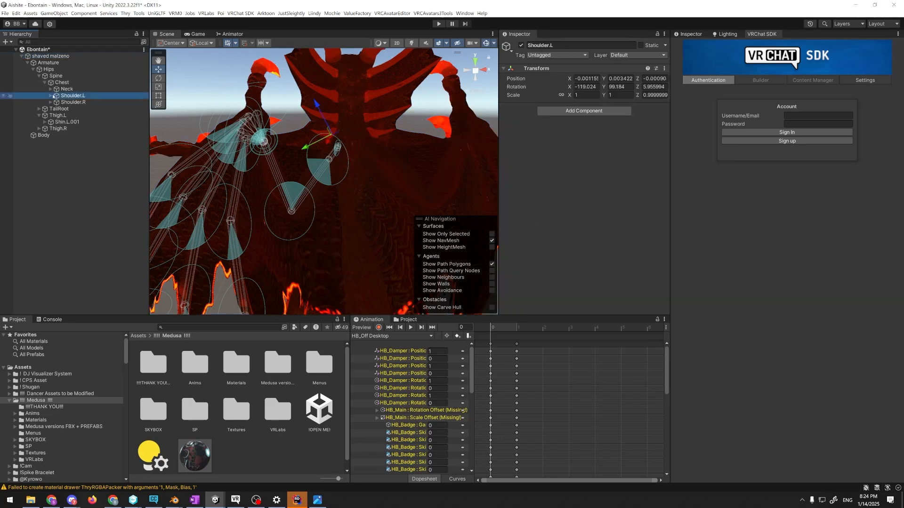
pyautogui.click(67, 102)
pyautogui.click(67, 109)
pyautogui.click(56, 109)
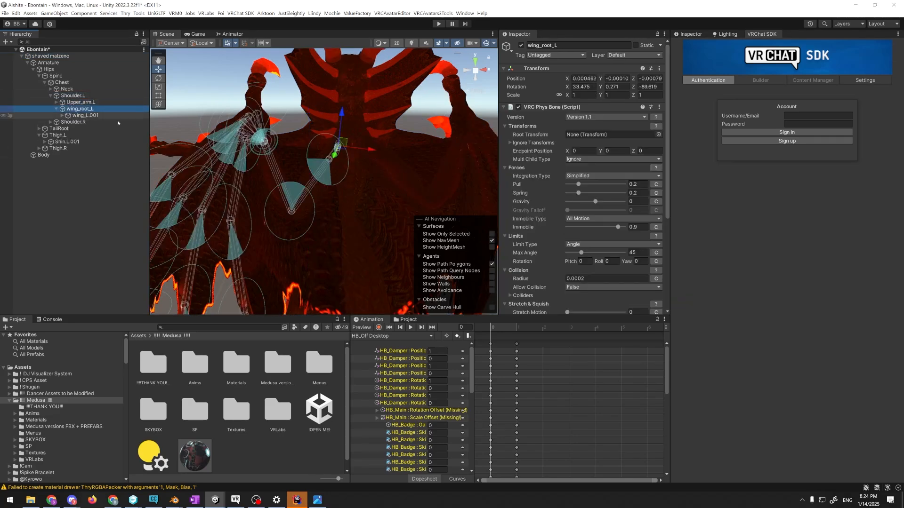
# Inspect the VRC Phys Bone settings along the left wing chain from wing_L.001 to wing_L.003, and expand wing_L.004
pyautogui.click(85, 116)
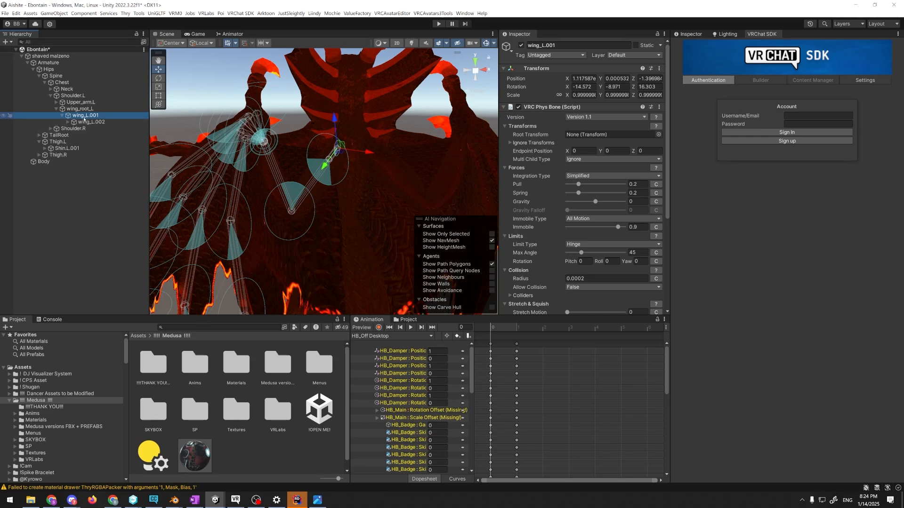
pyautogui.click(85, 122)
pyautogui.press('Right')
pyautogui.click(77, 130)
pyautogui.click(102, 135)
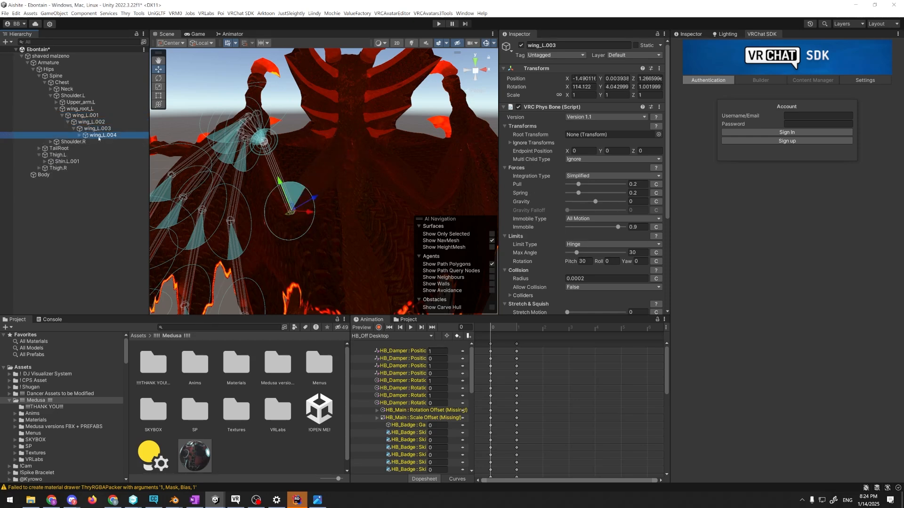
pyautogui.click(86, 135)
# Compare the Phys Bone setup of wing_L.outer, the wing_L.back bones and wing_thumb_L.001, ending on wing_L.outer
pyautogui.click(99, 142)
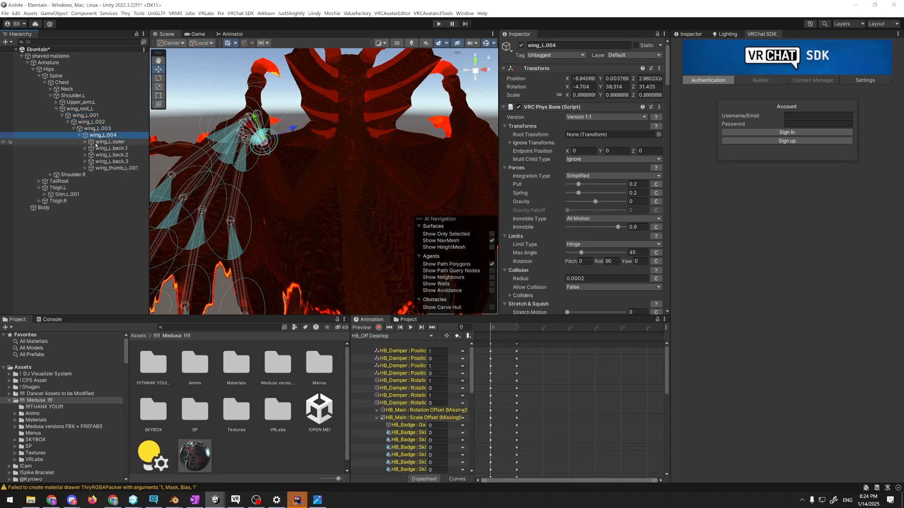
pyautogui.click(106, 148)
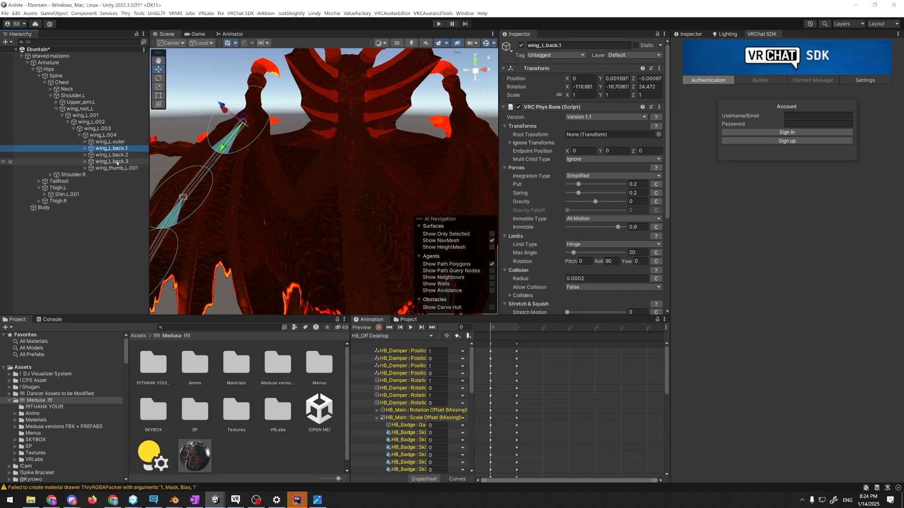
pyautogui.click(115, 157)
pyautogui.click(117, 162)
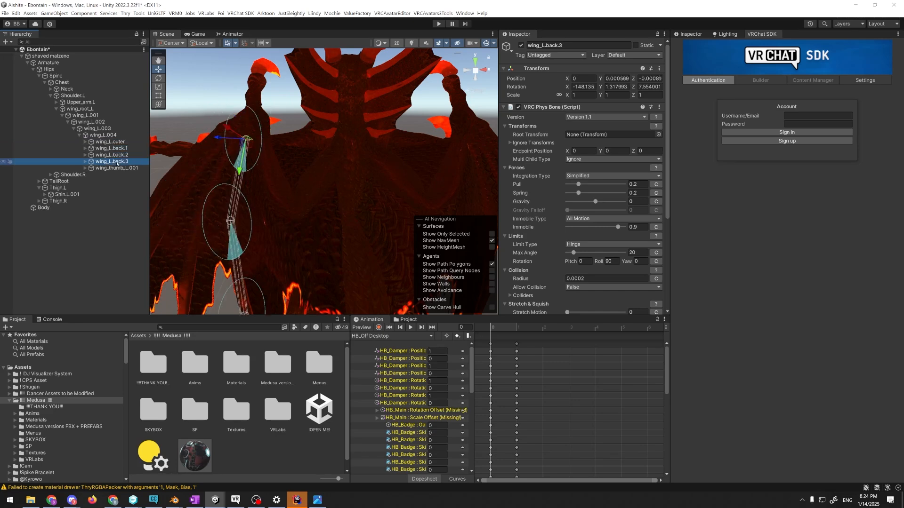
pyautogui.click(117, 168)
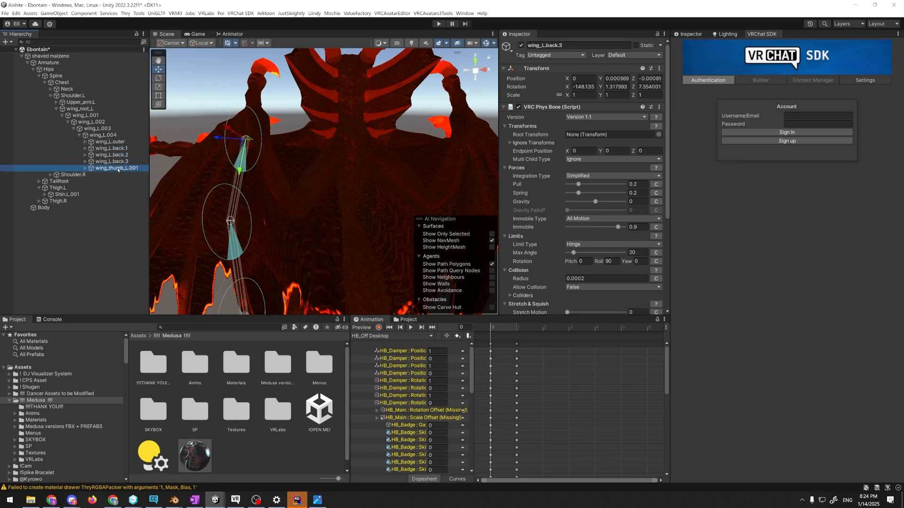
pyautogui.click(110, 142)
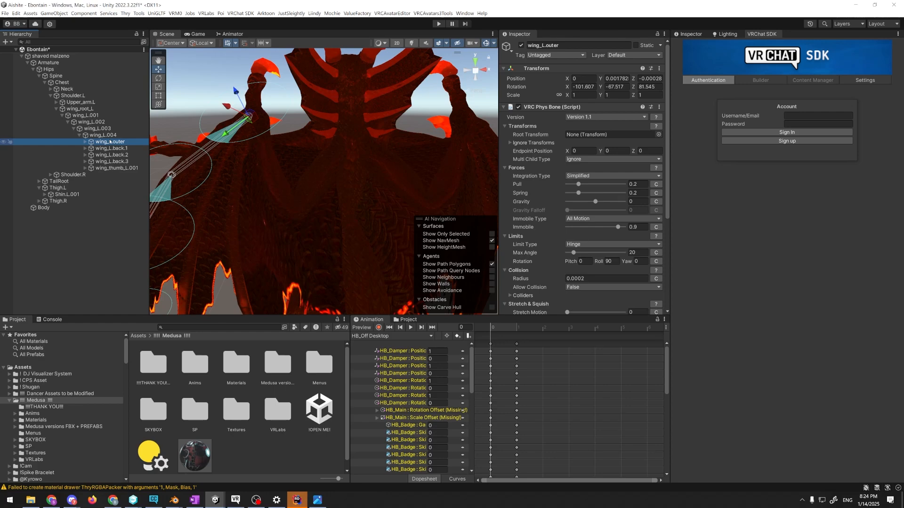
# Return to VRChat, check the debug overlay options, and view the dragon avatar with its PhysBones overlay
pyautogui.hotkey('alt', 'Tab')
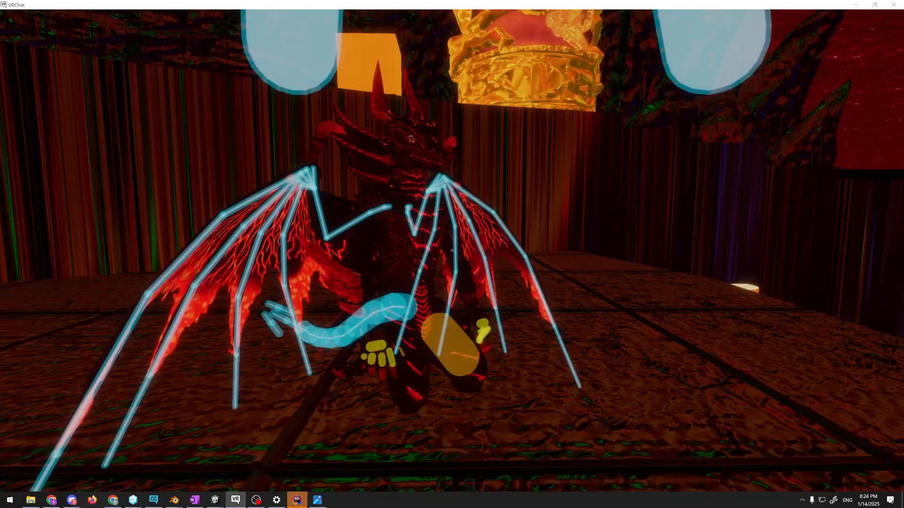
pyautogui.press('r')
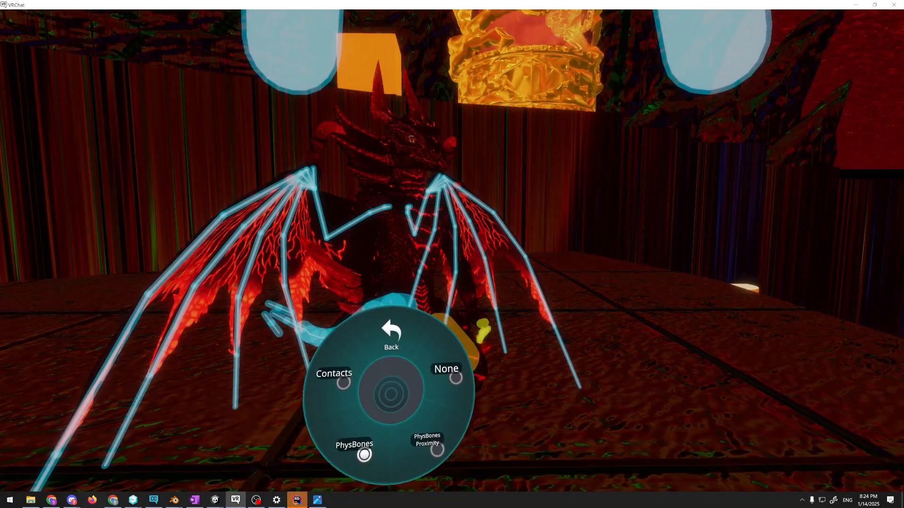
pyautogui.press('r')
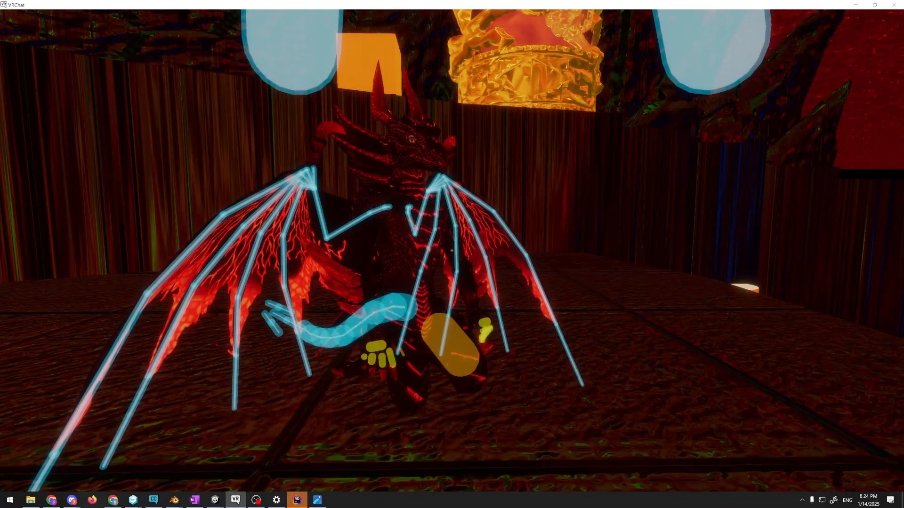
# Switch the avatar debug overlay to PhysBones Proximity and view the dragon from a distance and up close
pyautogui.press('r')
pyautogui.click(436, 449)
pyautogui.press('r')
pyautogui.press('a')
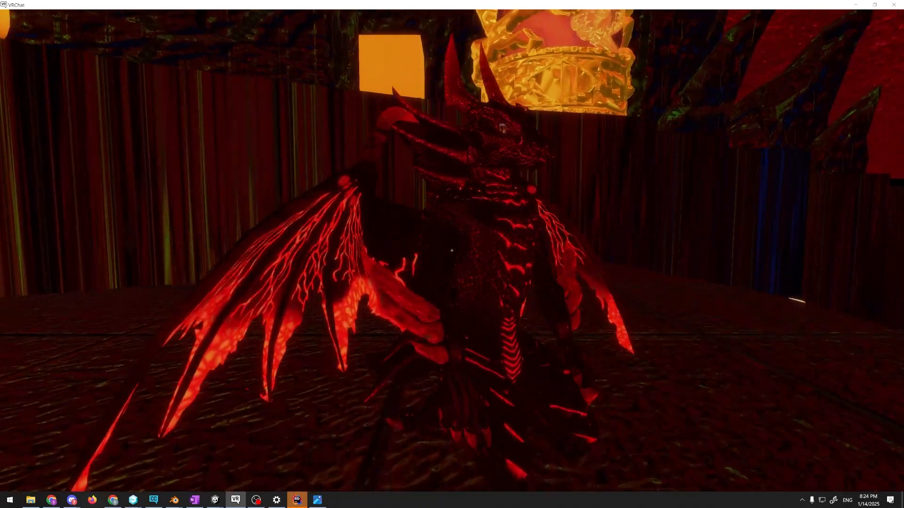
pyautogui.press('w')
pyautogui.press('d')
pyautogui.press('s')
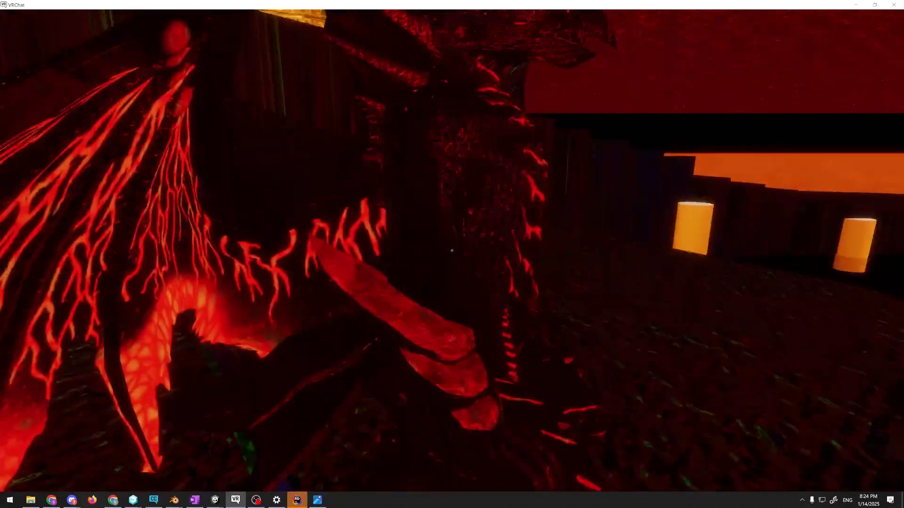
# Set the avatar debug overlay to None and close the action menu
pyautogui.press('r')
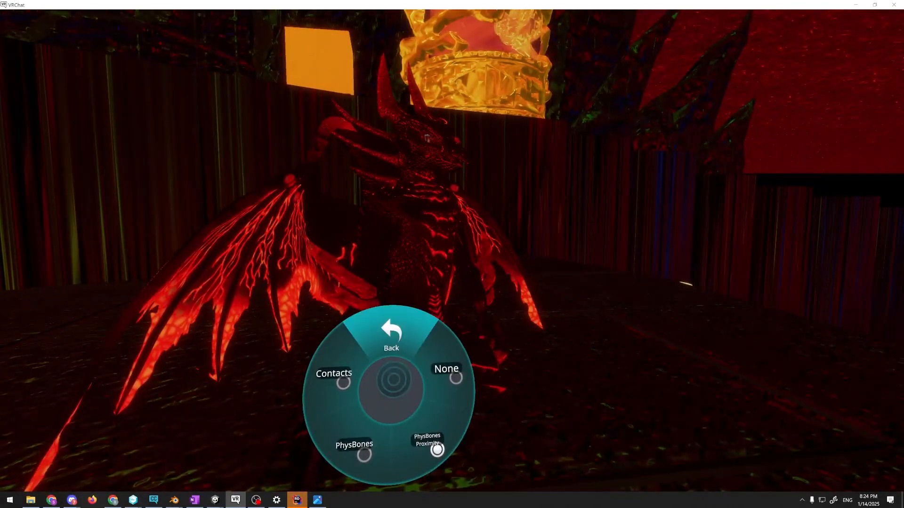
pyautogui.click(415, 383)
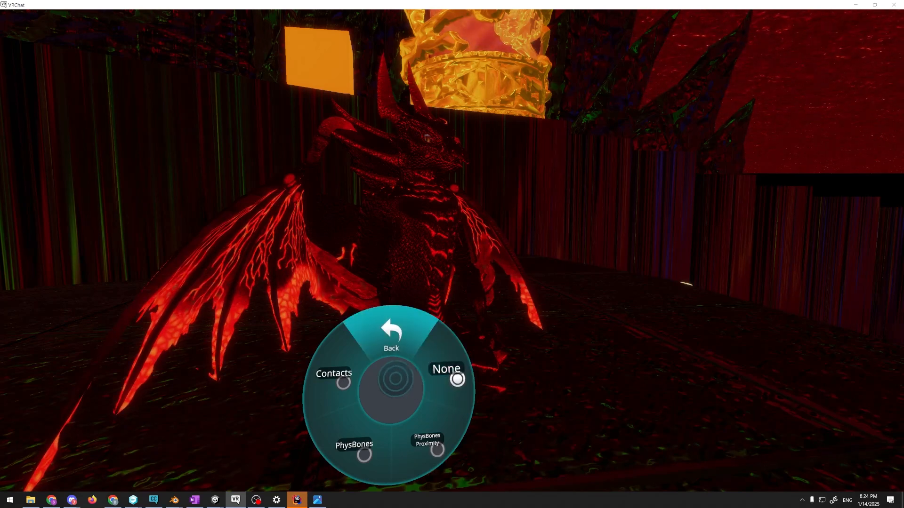
pyautogui.click(374, 381)
pyautogui.click(415, 384)
pyautogui.press('r')
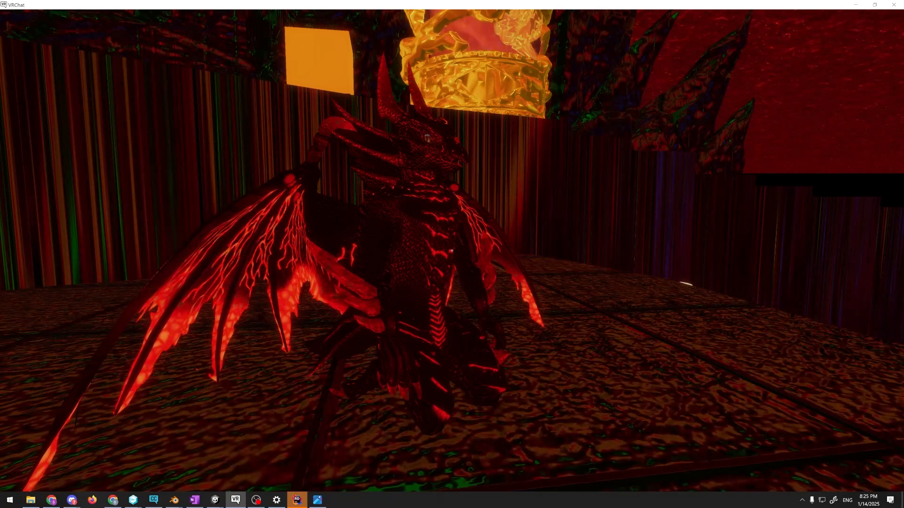
# Mute the microphone and inspect the scales on the dragon's head and neck up close
pyautogui.press('v')
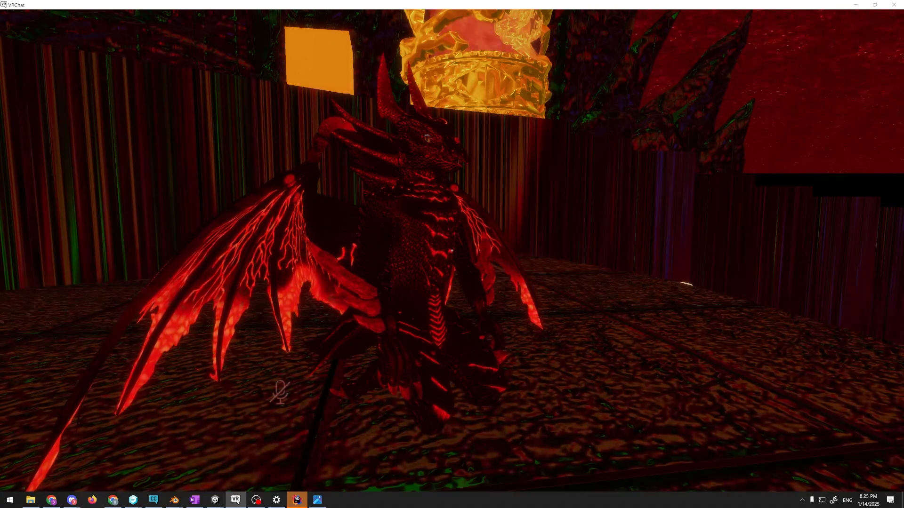
pyautogui.press('w')
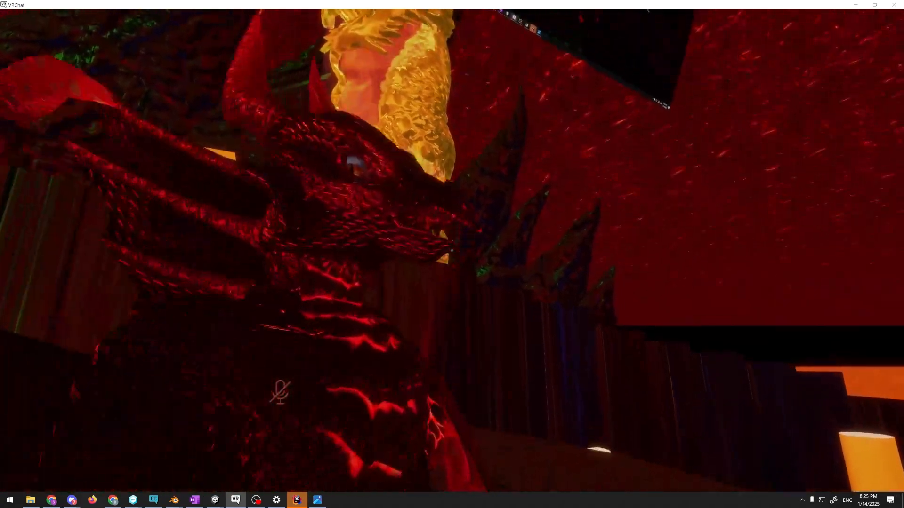
pyautogui.press('w')
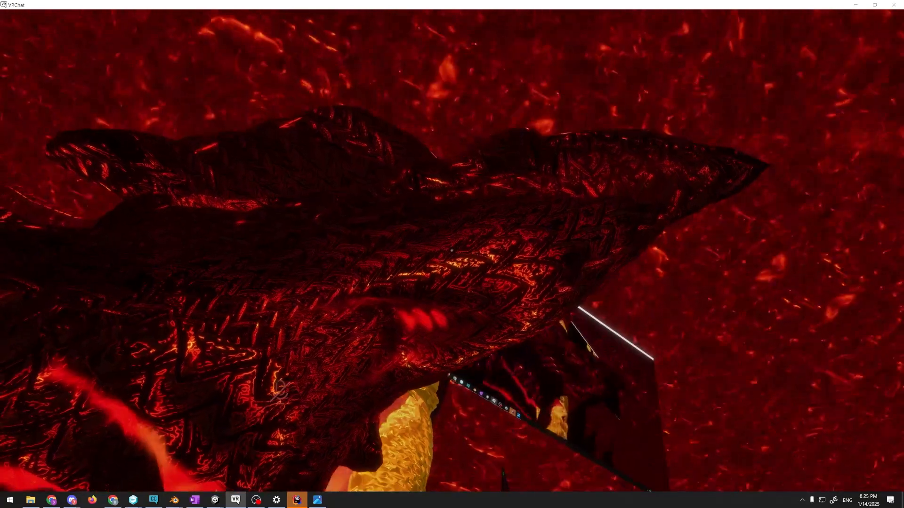
# Switch to the Ebontain project in Unity, select the dragon's Body mesh, and inspect the body_dark material down to its Outlines section
pyautogui.hotkey('alt', 'Tab')
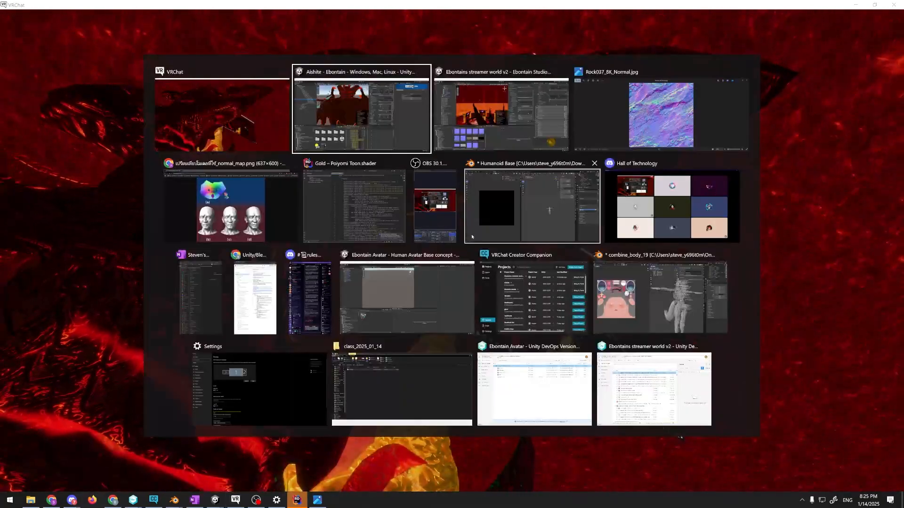
pyautogui.click(408, 117)
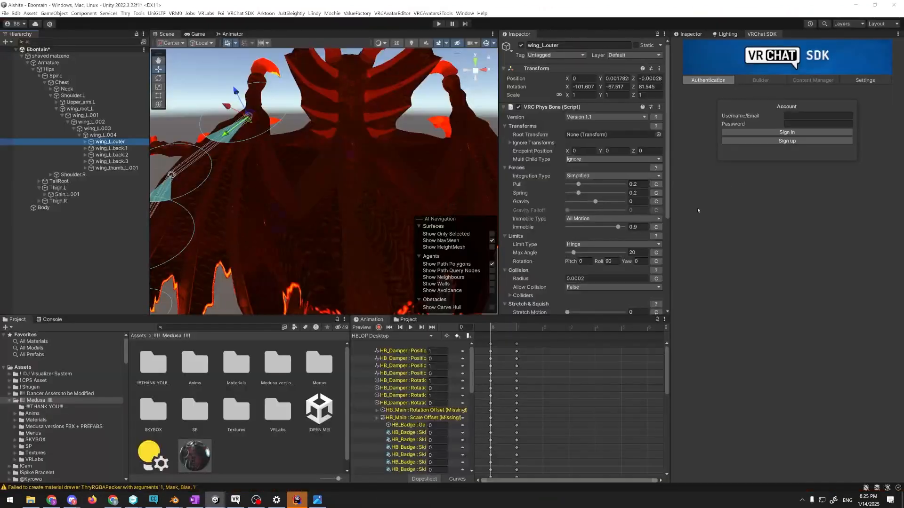
pyautogui.click(279, 183)
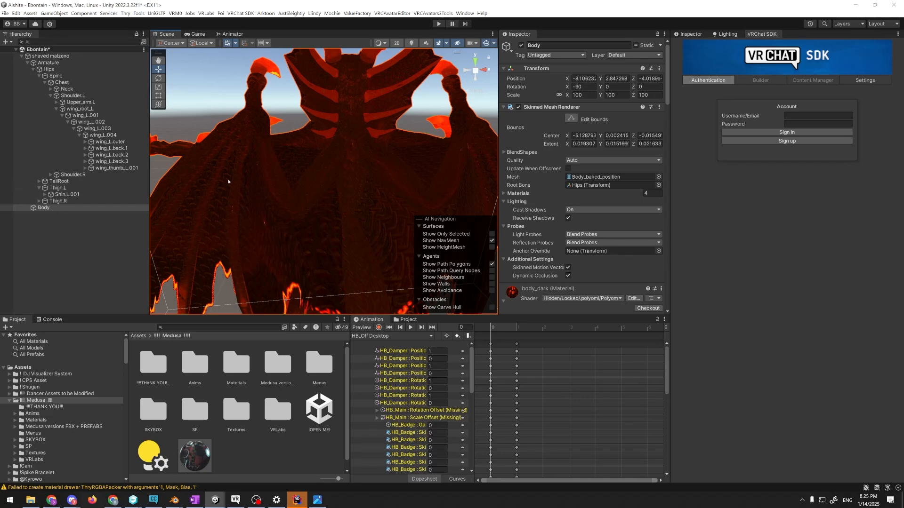
pyautogui.scroll(-5, 508, 258)
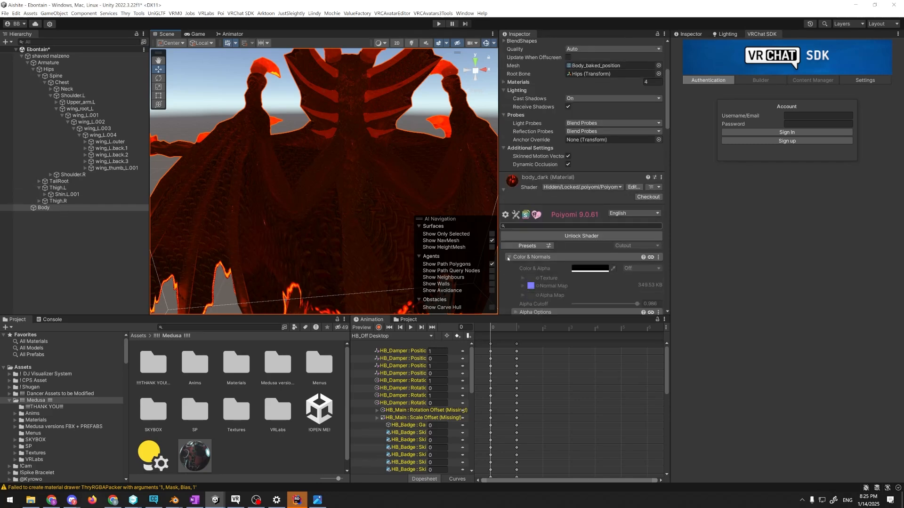
pyautogui.scroll(-5, 524, 186)
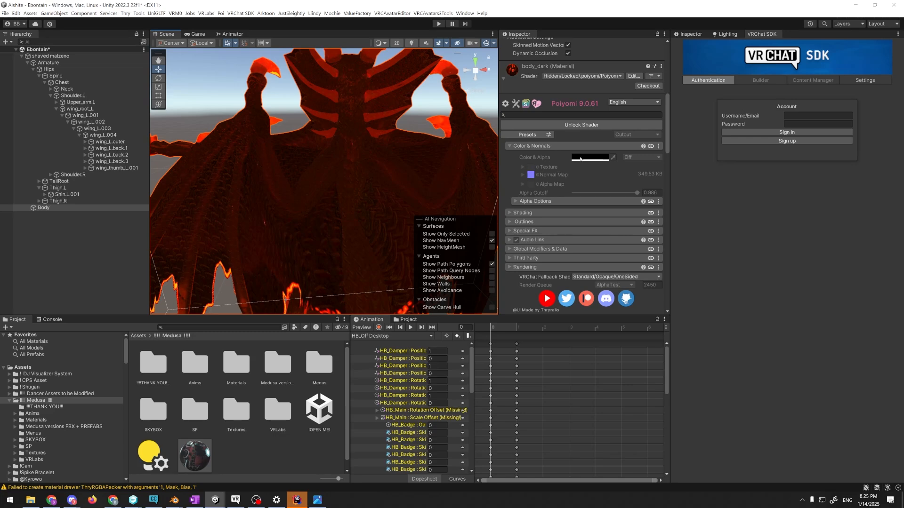
pyautogui.scroll(-4, 580, 159)
pyautogui.click(508, 134)
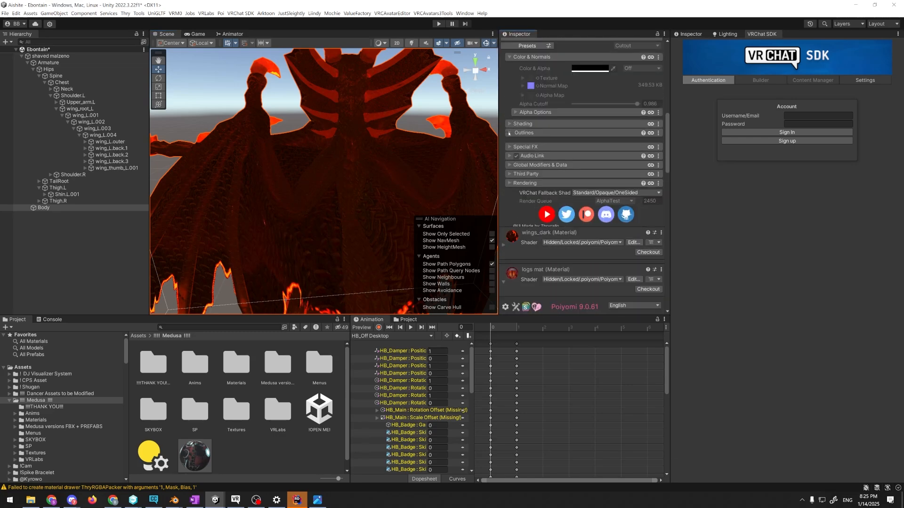
# Expand the body_dark material's Shading section and examine its Matcap settings, starting with Matcap 0
pyautogui.click(509, 125)
pyautogui.click(515, 162)
pyautogui.scroll(-5, 516, 197)
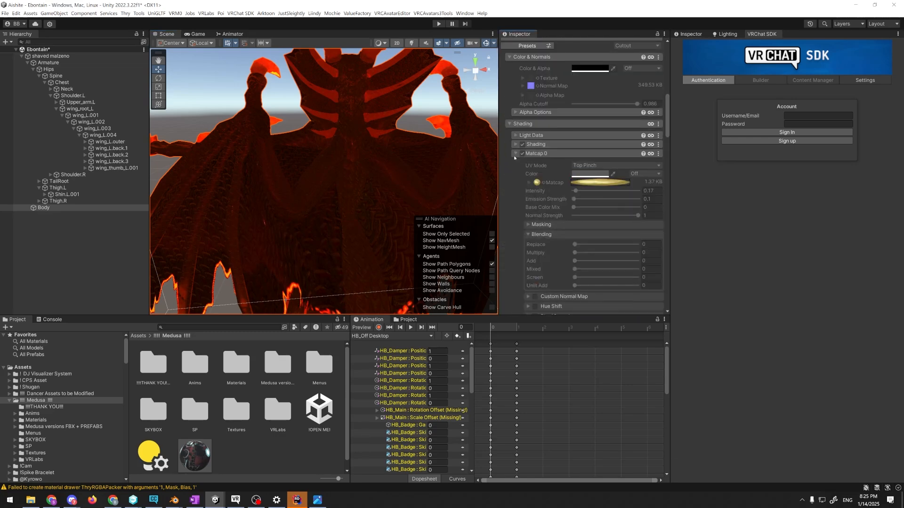
pyautogui.click(516, 230)
pyautogui.scroll(-10, 516, 232)
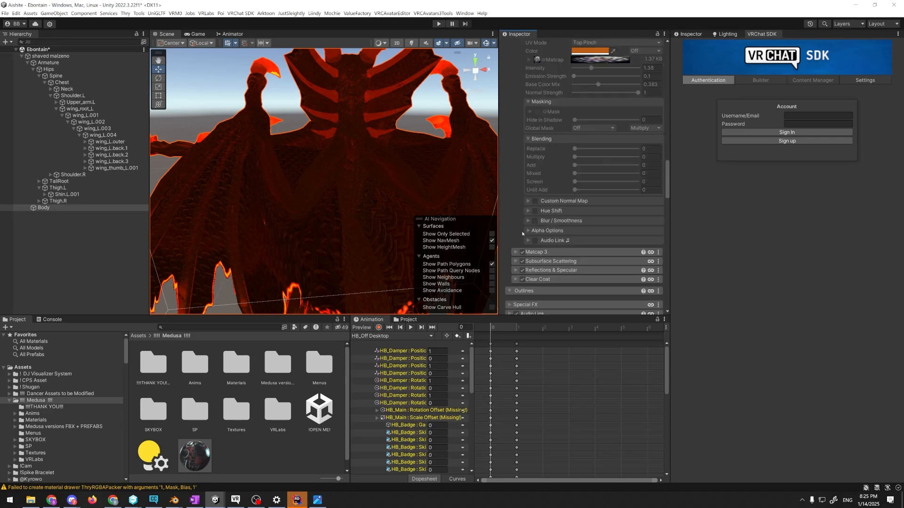
pyautogui.scroll(20, 523, 205)
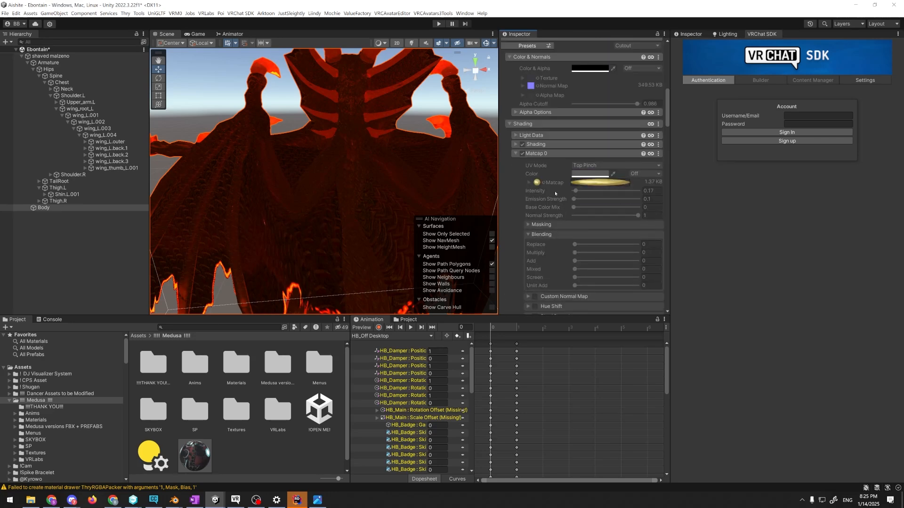
# Open the seamless dragon-scales normal map from the project assets in the image viewer and magnify its scale pattern
pyautogui.click(531, 219)
pyautogui.click(206, 405)
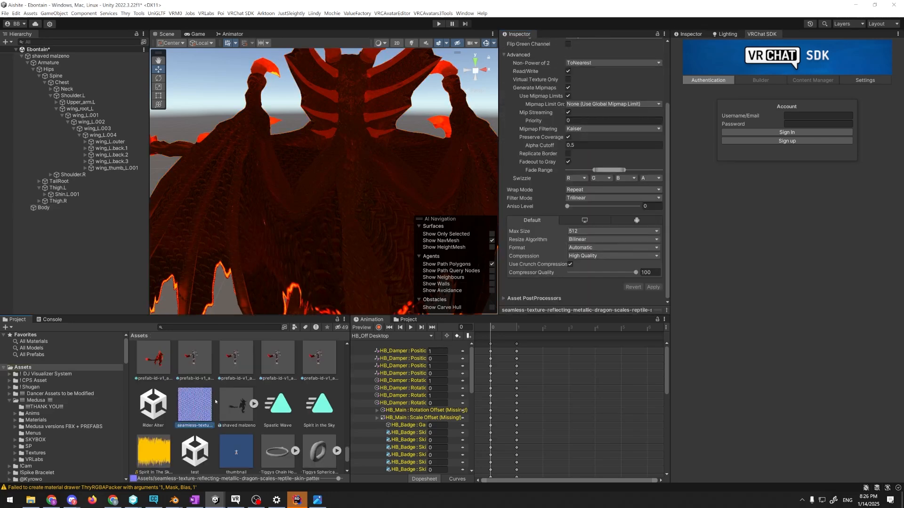
pyautogui.doubleClick(215, 402)
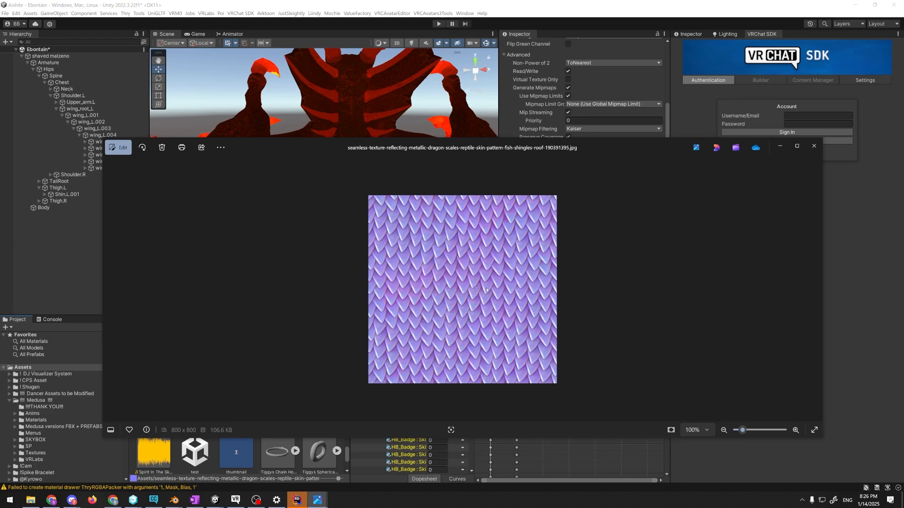
pyautogui.scroll(3, 486, 290)
pyautogui.scroll(6, 492, 295)
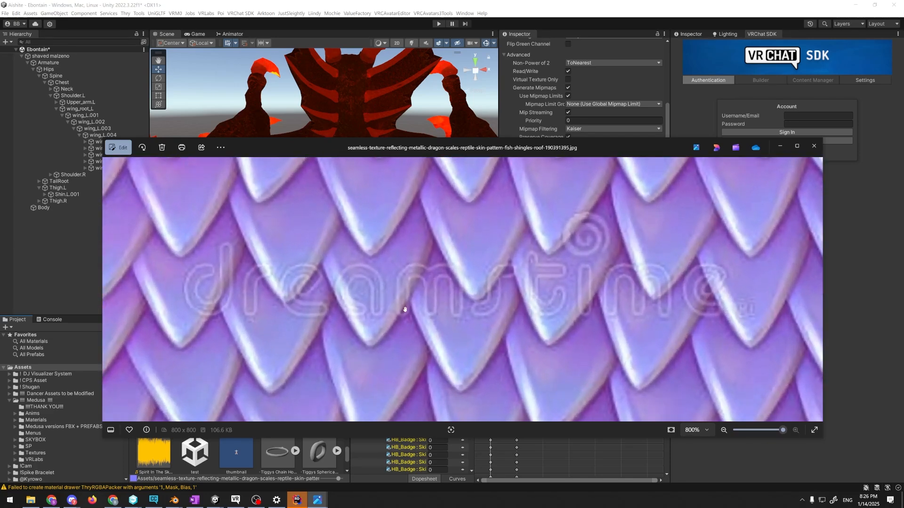
# Return to VRChat and compare the normal map with the scales on the dragon's chest, head and neck
pyautogui.hotkey('alt', 'Tab')
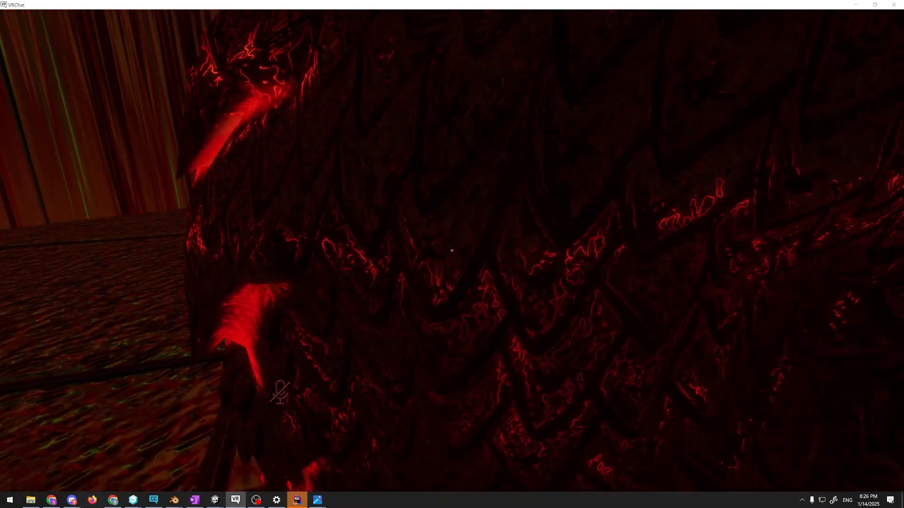
pyautogui.press('s')
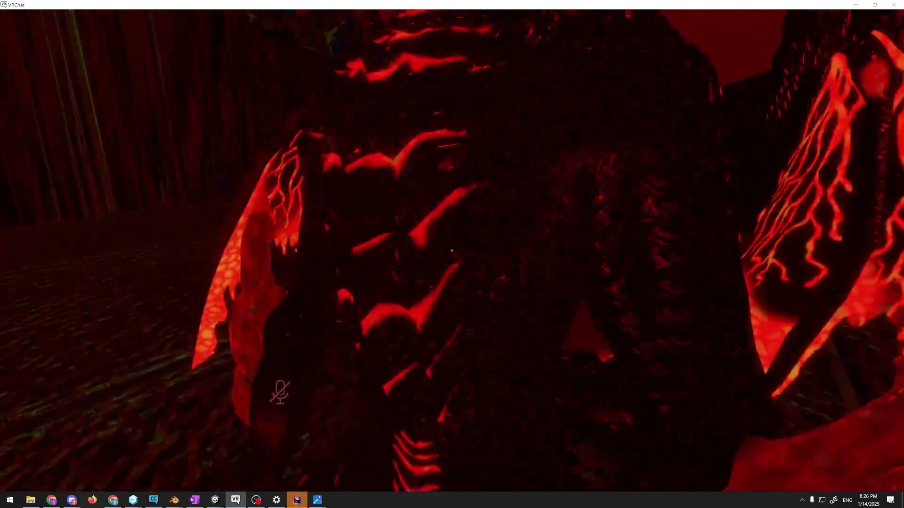
pyautogui.press('s')
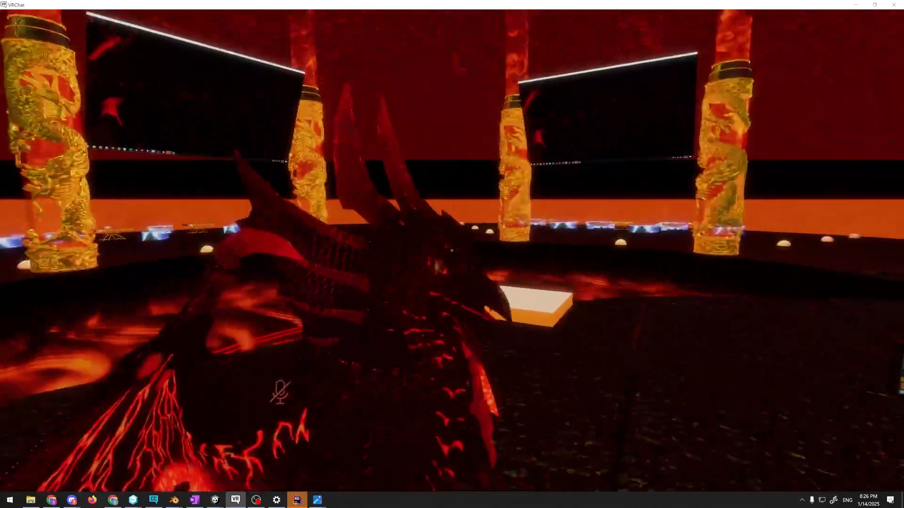
pyautogui.press('w')
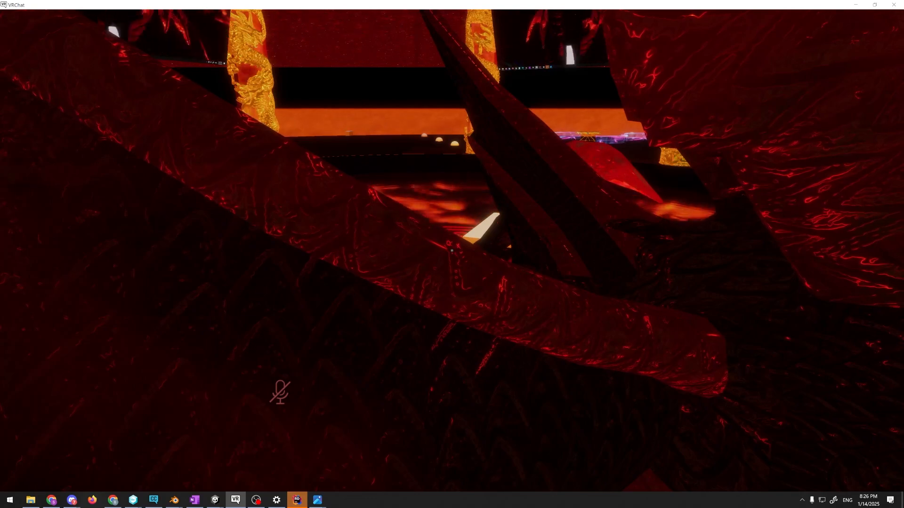
# View the whole dragon-scales normal map again in the image viewer, then return to the dragon's head in VRChat
pyautogui.hotkey('alt', 'Tab')
pyautogui.scroll(-5, 373, 260)
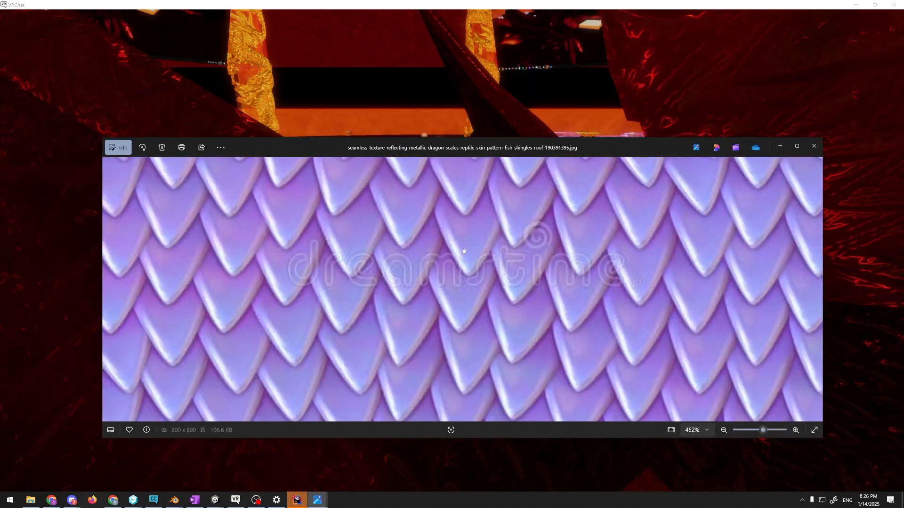
pyautogui.scroll(-2, 460, 279)
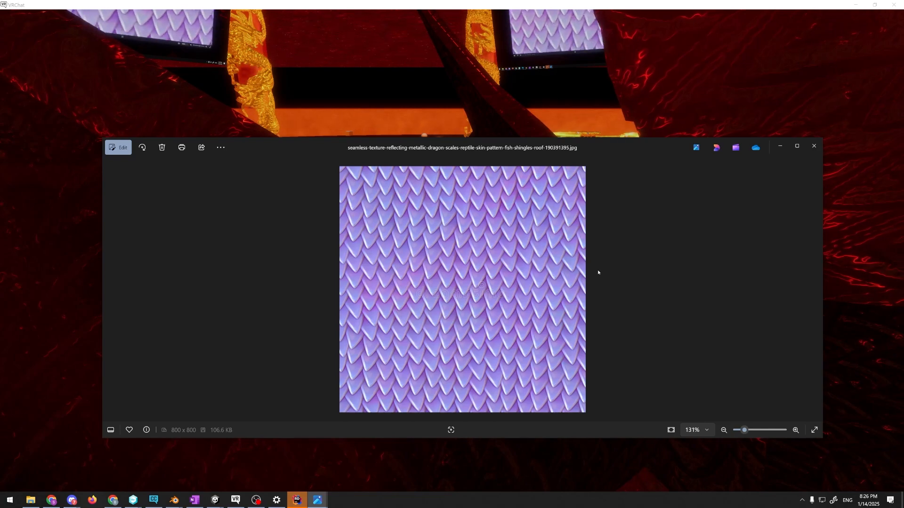
pyautogui.hotkey('alt', 'Tab')
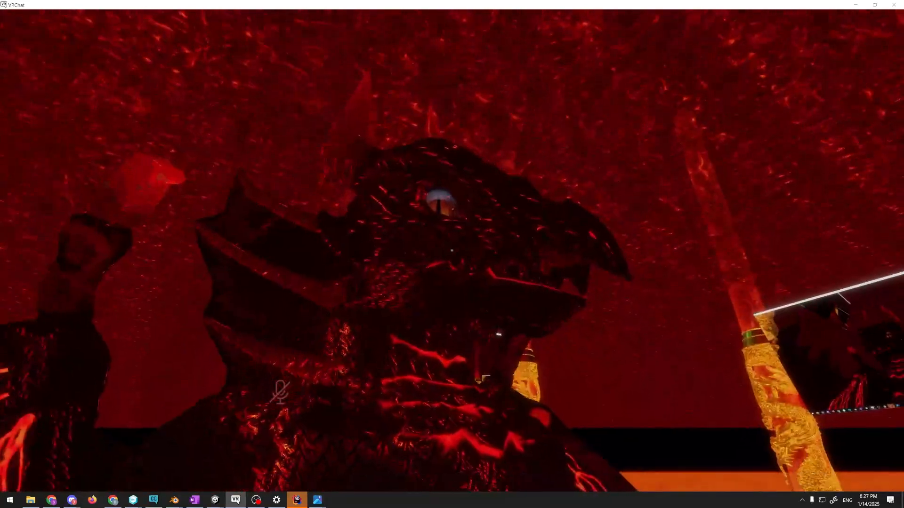
# Switch to Unity and examine the dragon's head and eye up close, framing the view on the Neck bone
pyautogui.hotkey('alt', 'Tab')
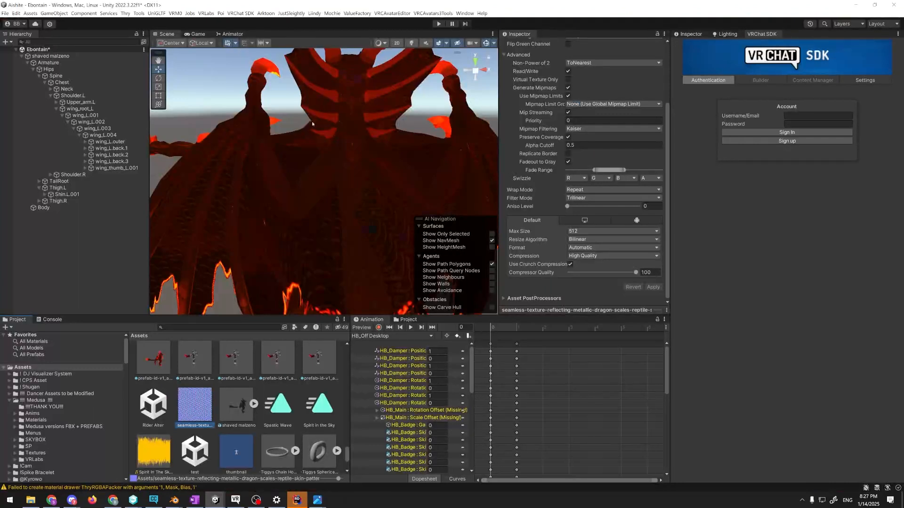
pyautogui.keyDown('alt'); pyautogui.moveTo(312, 124); pyautogui.dragTo(725, 53); pyautogui.keyUp('alt')
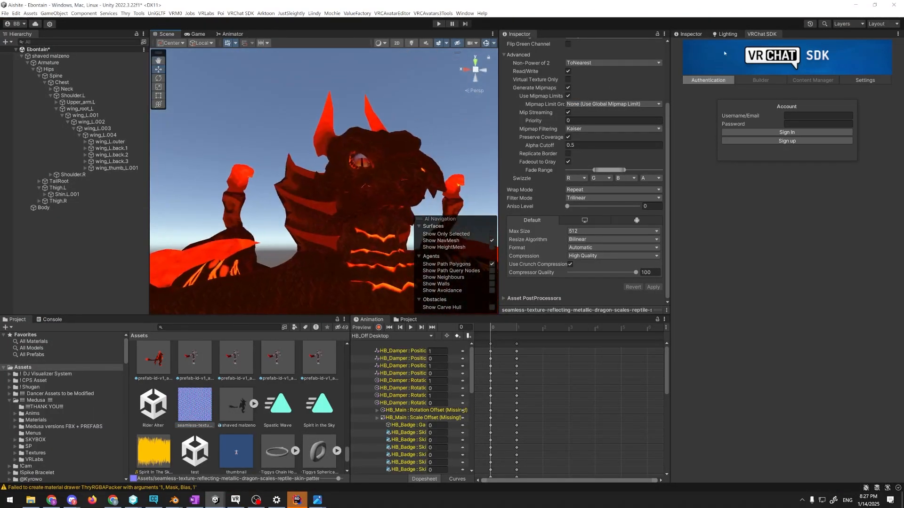
pyautogui.click(368, 164)
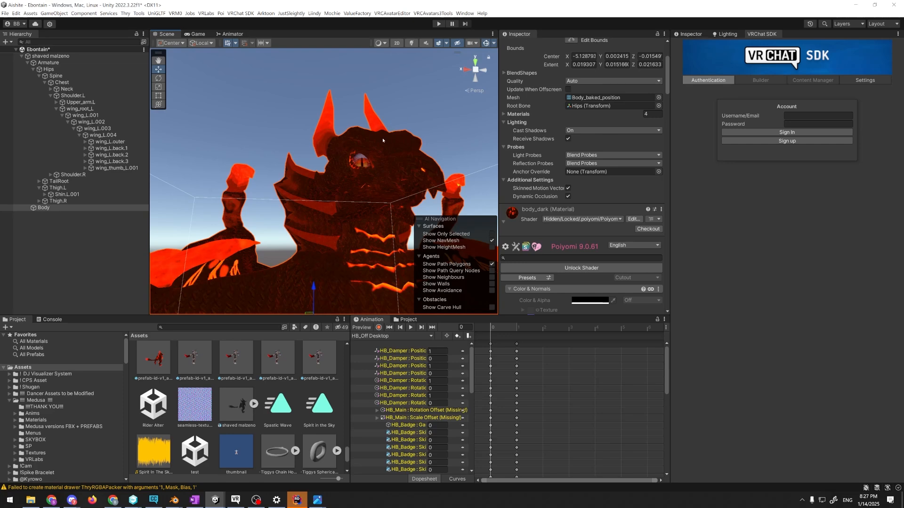
pyautogui.moveTo(367, 162); pyautogui.dragTo(190, 218, button='right')
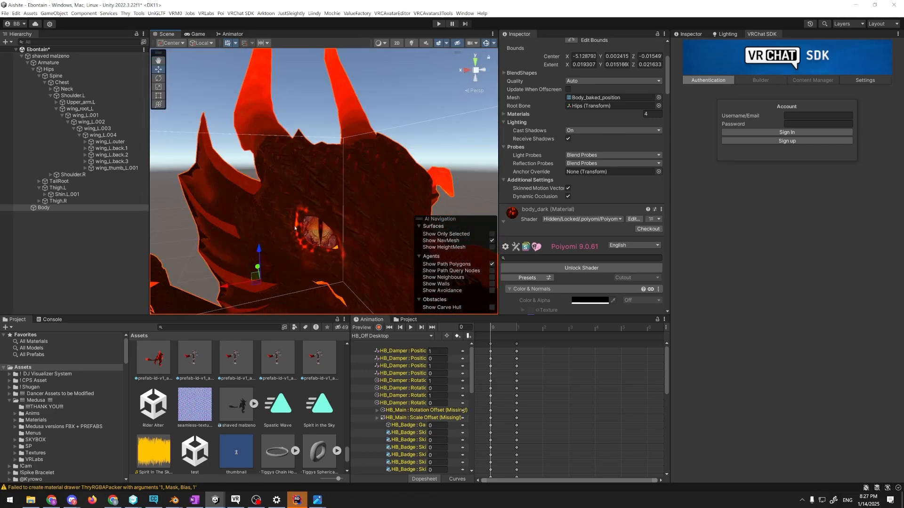
pyautogui.moveTo(339, 192); pyautogui.dragTo(170, 182, button='right')
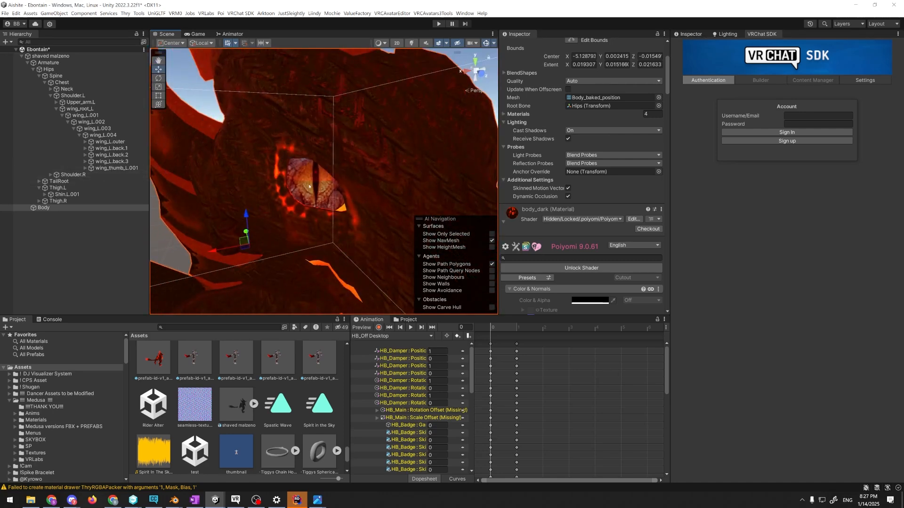
pyautogui.click(87, 92)
pyautogui.press('f')
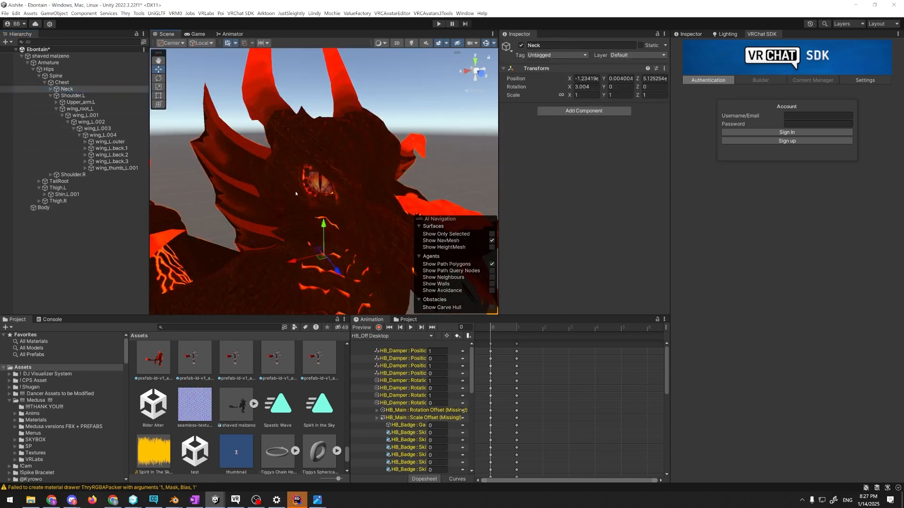
# Reselect the Body mesh and collapse the body_dark material's settings to reach its other materials
pyautogui.click(296, 193)
pyautogui.scroll(-5, 537, 169)
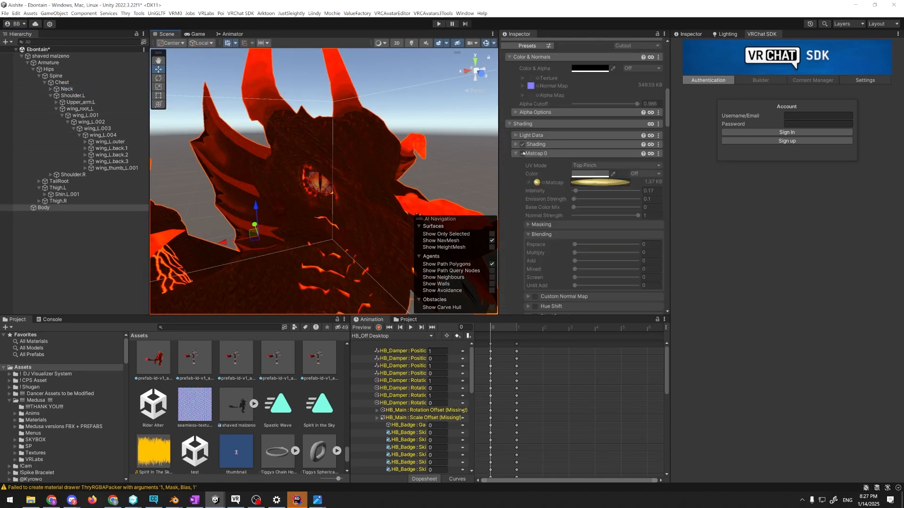
pyautogui.click(502, 79)
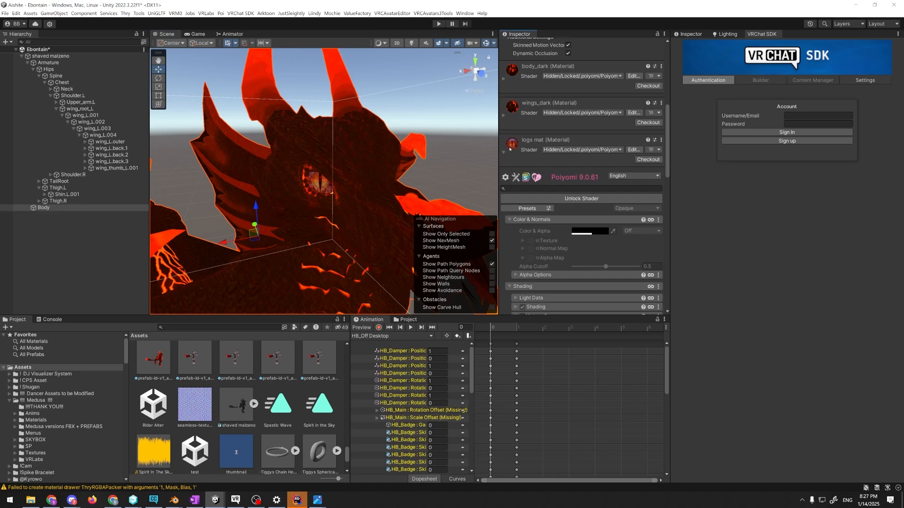
# Locate the logs mat's Matcap 3 texture, view Zeralt the Defiler.png in the image viewer, and return to Unity
pyautogui.scroll(-4, 599, 239)
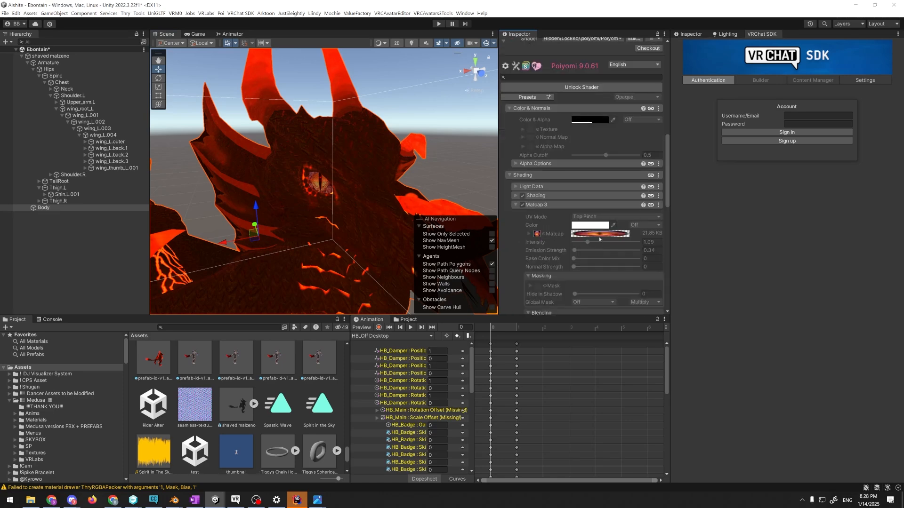
pyautogui.click(537, 235)
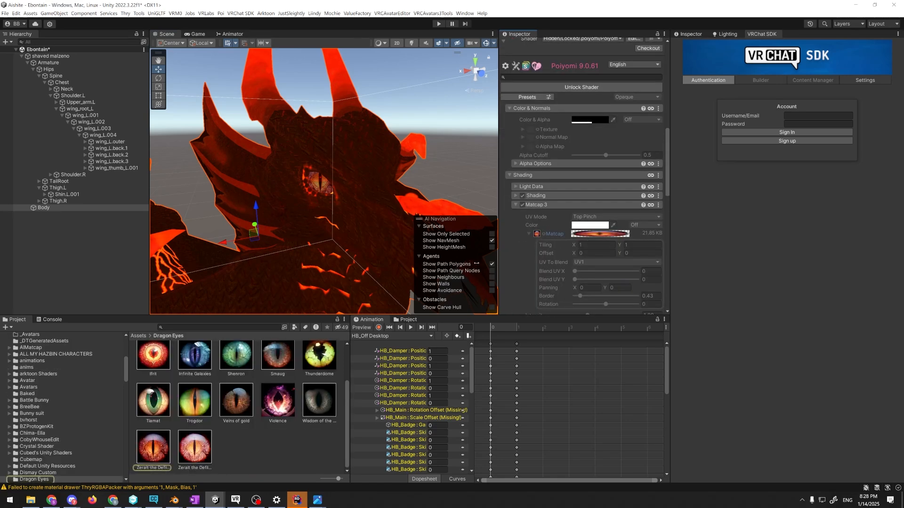
pyautogui.doubleClick(140, 456)
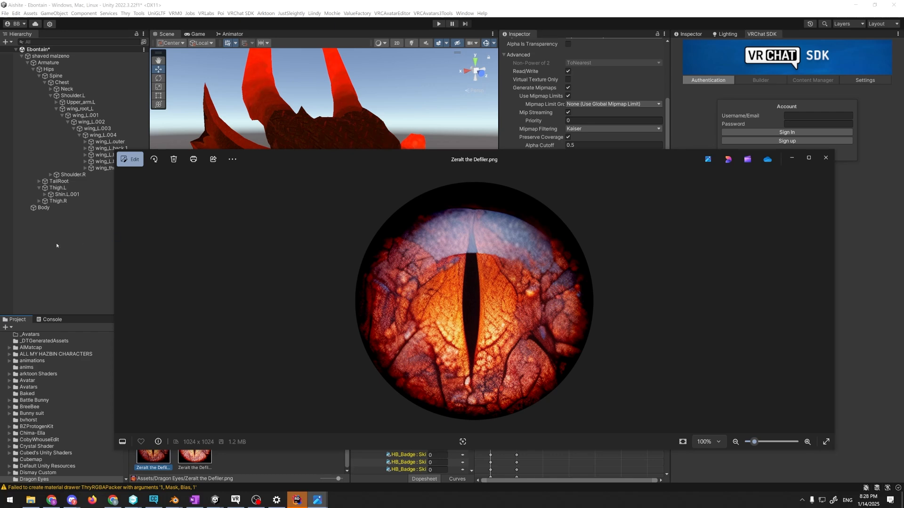
pyautogui.click(95, 271)
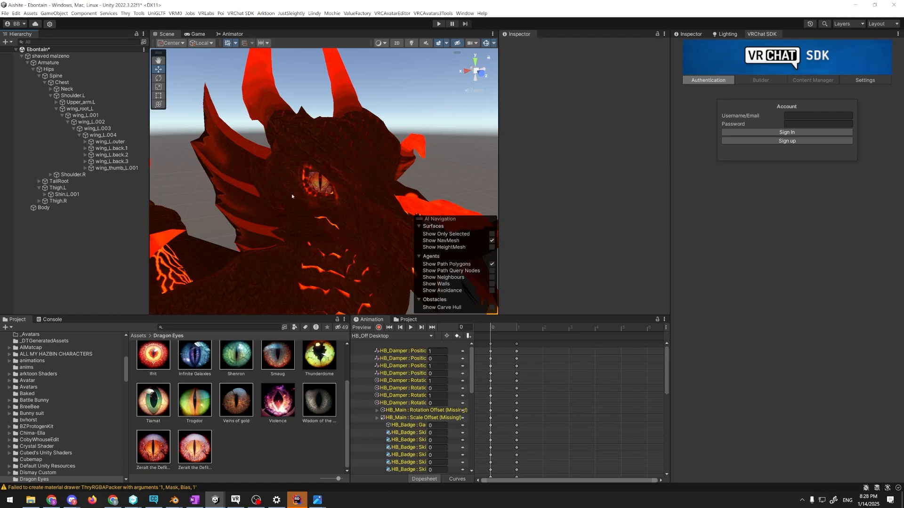
# Reselect the Body mesh and examine the logs mat's Matcap 3 settings and the whole dragon in the scene
pyautogui.click(264, 230)
pyautogui.scroll(-5, 582, 229)
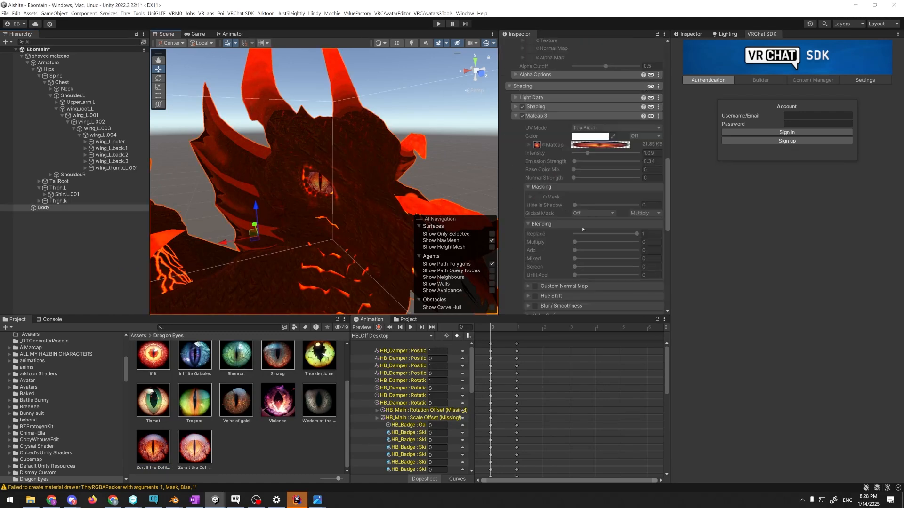
pyautogui.scroll(1, 614, 239)
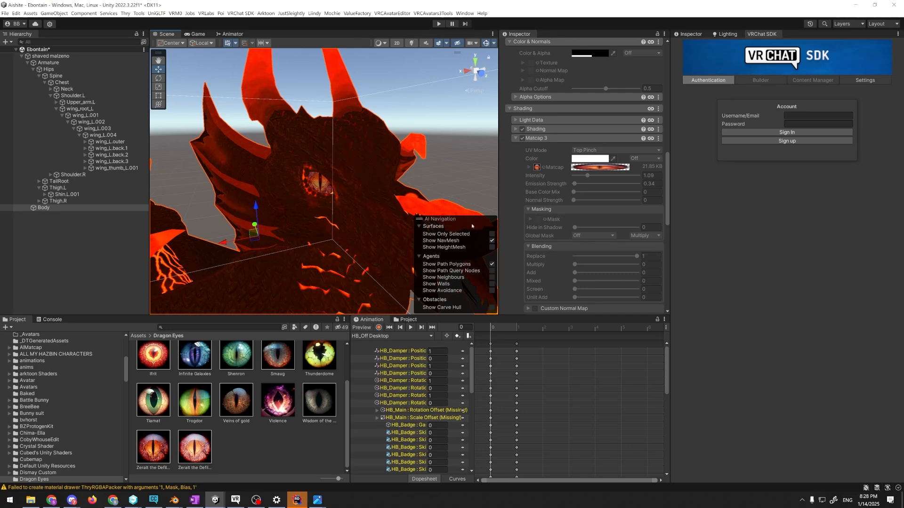
pyautogui.hotkey('alt', 'Tab')
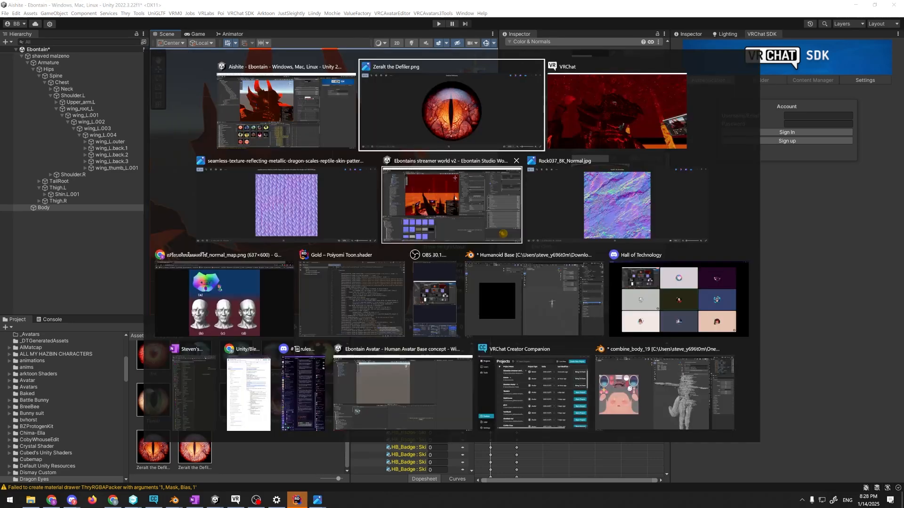
pyautogui.click(315, 127)
pyautogui.scroll(-5, 324, 196)
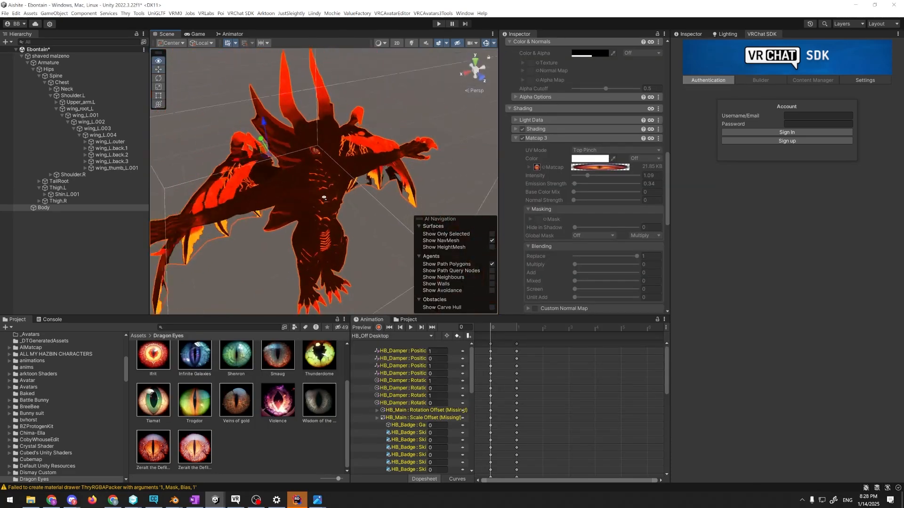
pyautogui.moveTo(324, 196); pyautogui.dragTo(325, 206, button='right')
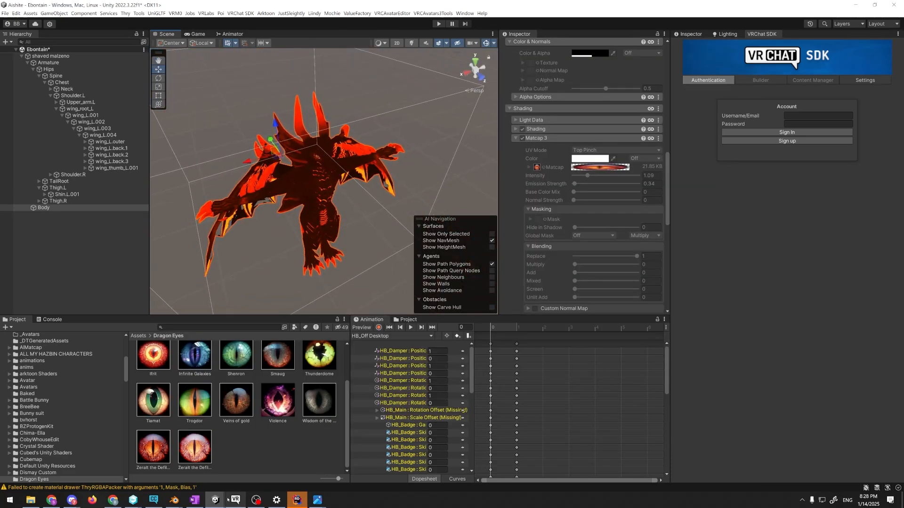
# Switch to the Ebontain Avatar Unity project with the Human Avatar Base concept scene and turn to an empty area
pyautogui.moveTo(217, 500)
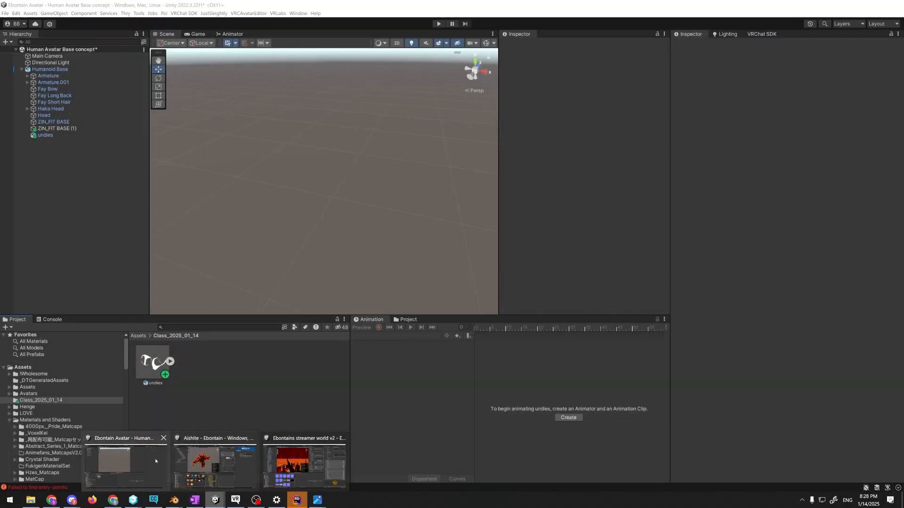
pyautogui.click(127, 464)
pyautogui.keyDown('alt'); pyautogui.moveTo(301, 238); pyautogui.dragTo(443, 140); pyautogui.keyUp('alt')
# Switch to File Explorer and go to the VRChatProjects folder in OneDrive
pyautogui.click(31, 500)
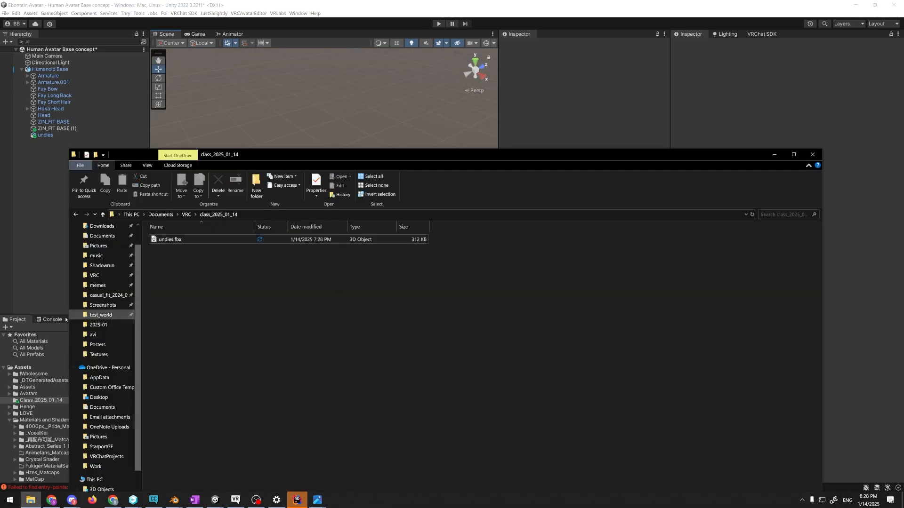
pyautogui.scroll(1, 110, 312)
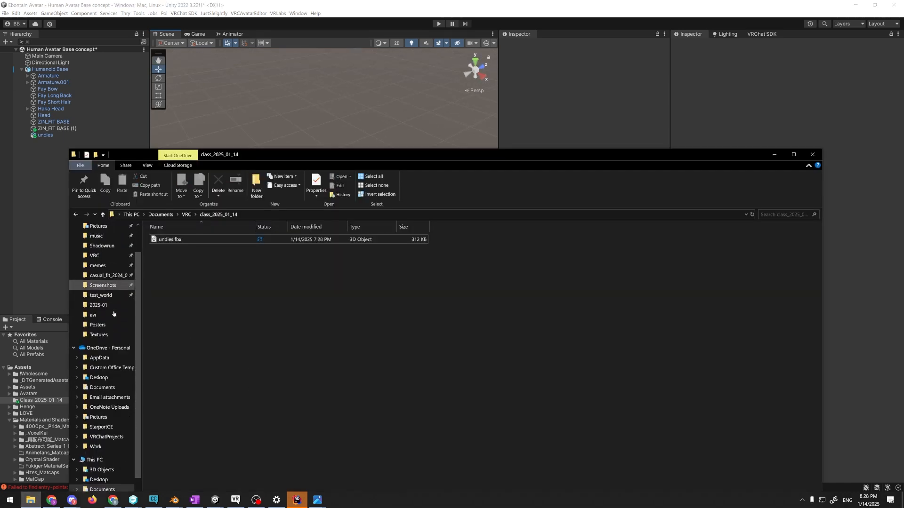
pyautogui.click(112, 346)
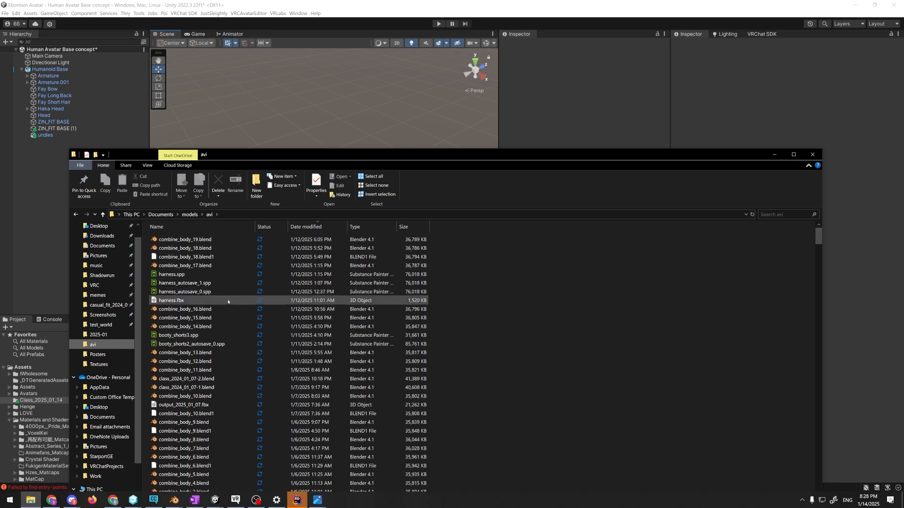
pyautogui.scroll(1, 109, 371)
pyautogui.scroll(-1, 109, 371)
pyautogui.click(106, 447)
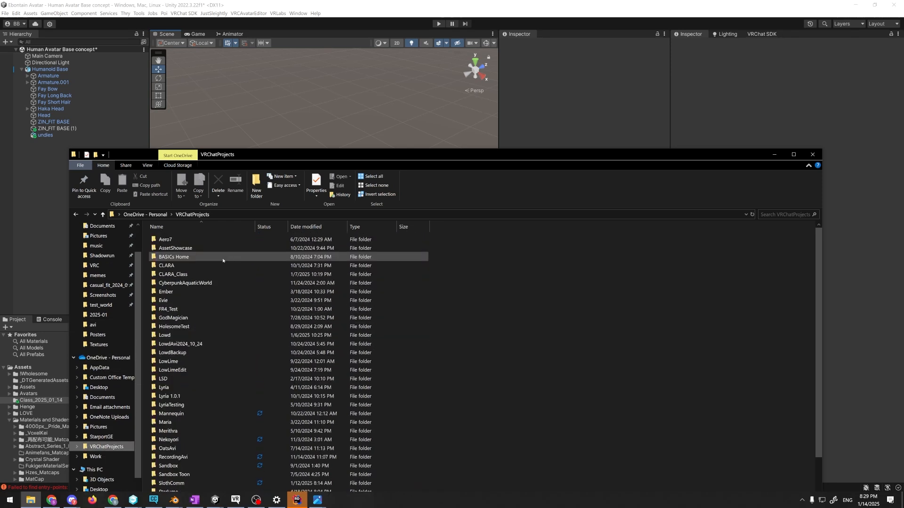
# Open the TRANCE project's Assets folder and its TRANCE subfolder
pyautogui.click(182, 257)
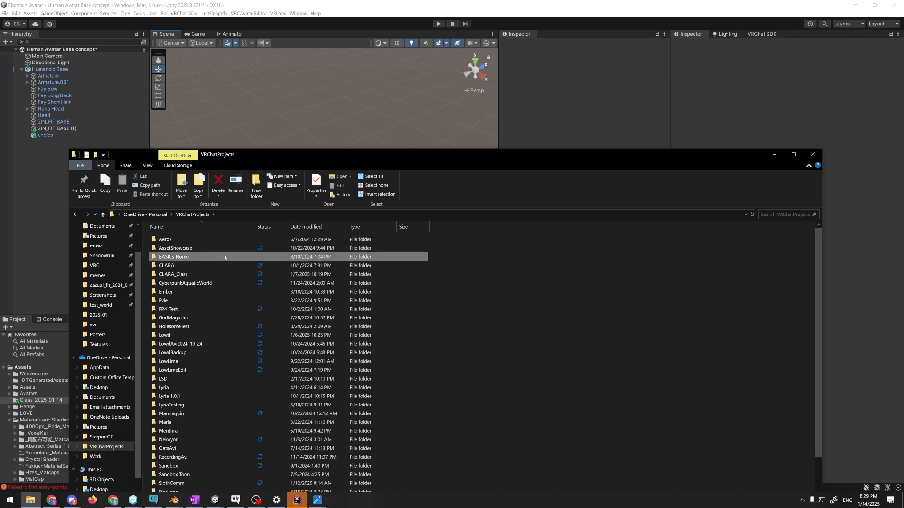
pyautogui.scroll(-3, 213, 308)
pyautogui.doubleClick(178, 461)
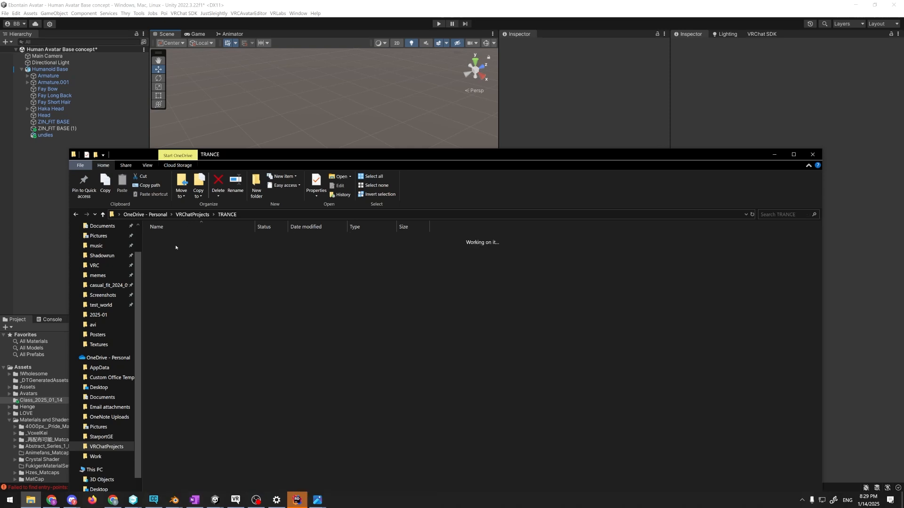
pyautogui.click(177, 241)
pyautogui.press('Return')
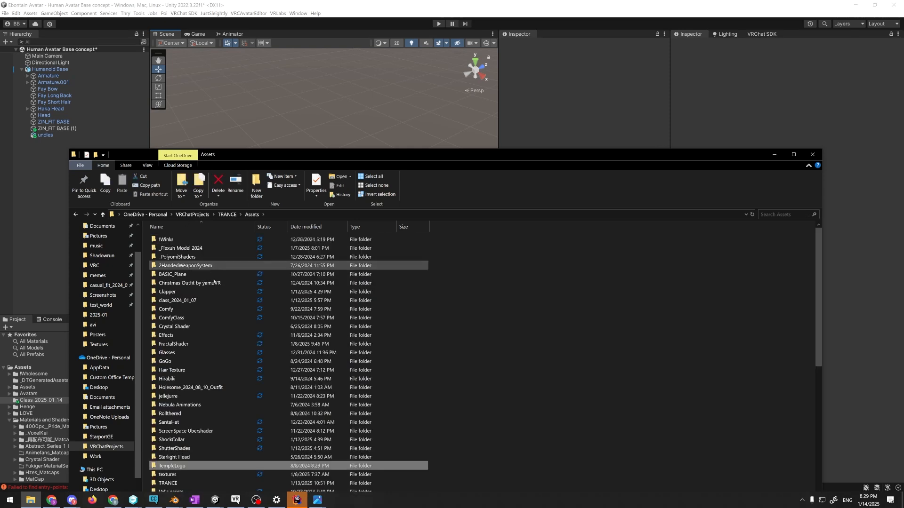
pyautogui.doubleClick(202, 440)
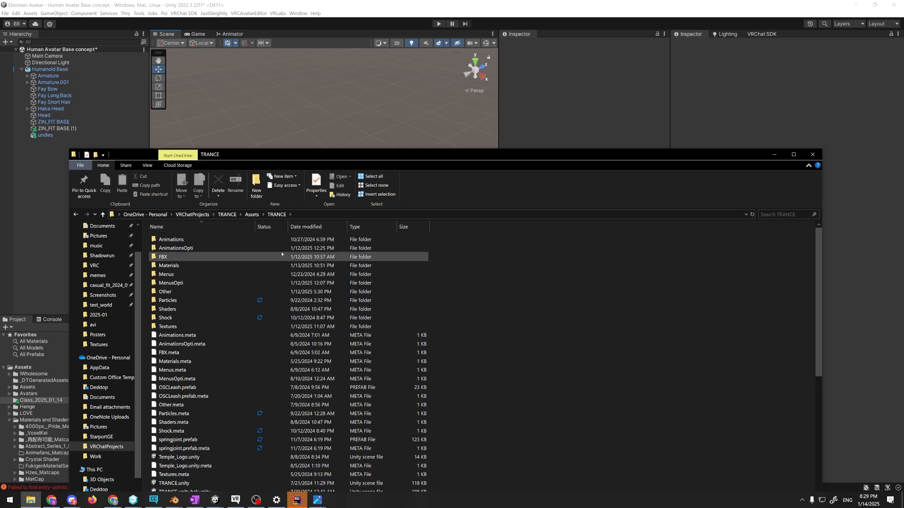
# Open the FBX folder inside TRANCE and select output_2025_01_09-1.fbx
pyautogui.scroll(-1, 221, 326)
pyautogui.scroll(1, 200, 301)
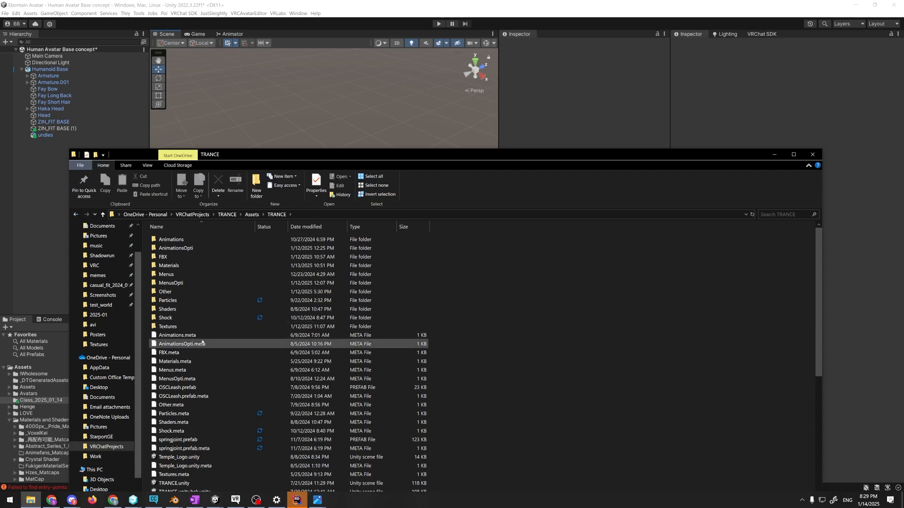
pyautogui.scroll(-5, 214, 343)
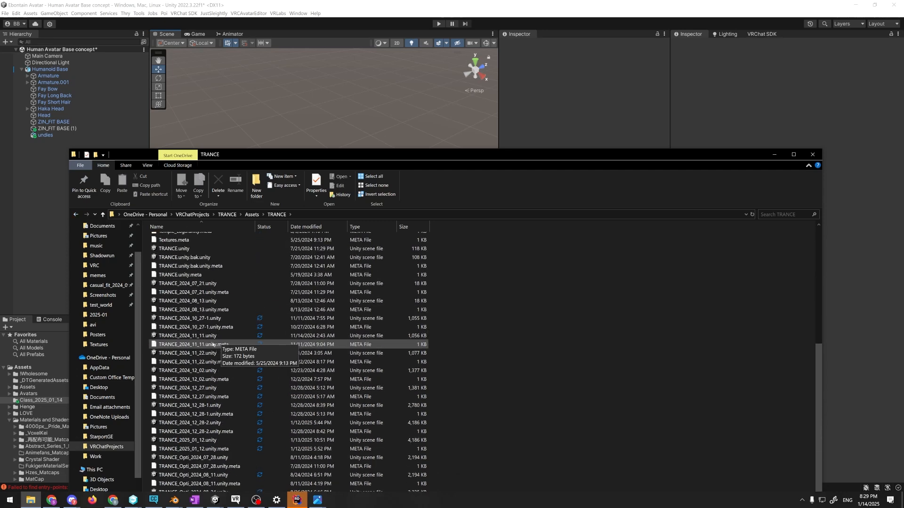
pyautogui.scroll(4, 214, 348)
pyautogui.scroll(1, 214, 354)
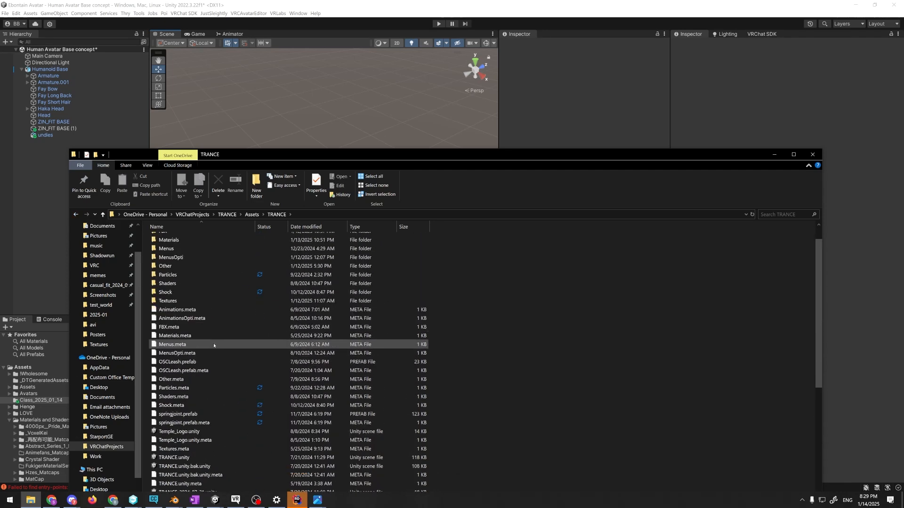
pyautogui.doubleClick(170, 258)
pyautogui.scroll(-5, 205, 356)
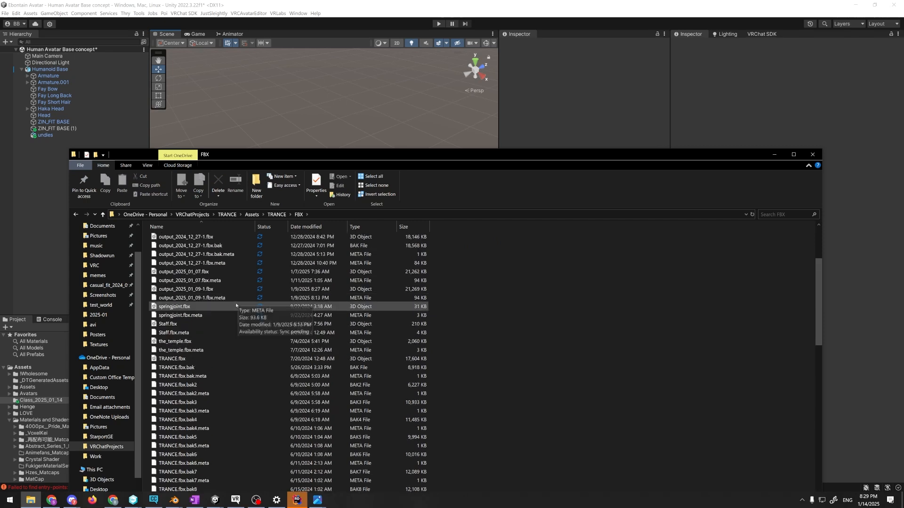
pyautogui.click(226, 343)
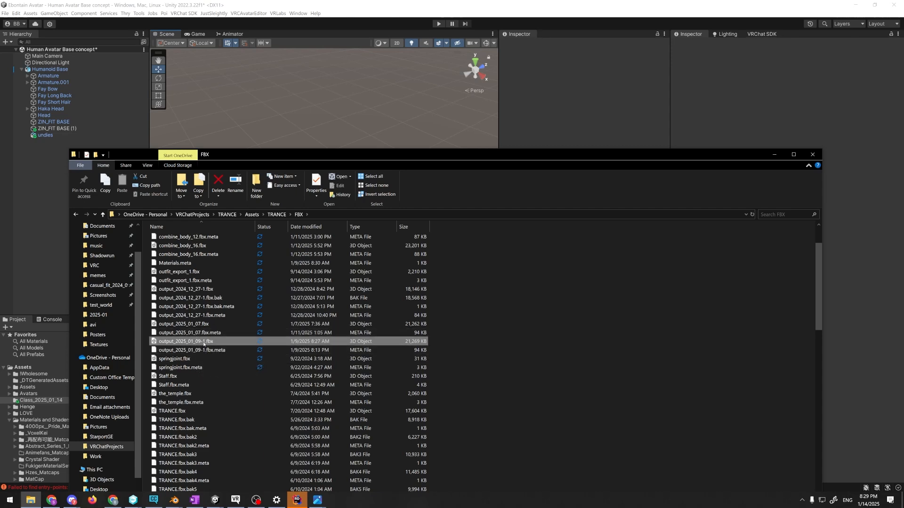
# Switch to VRChat to look at the seated avatar beside the dragon, then return to the FBX folder
pyautogui.hotkey('alt', 'Tab')
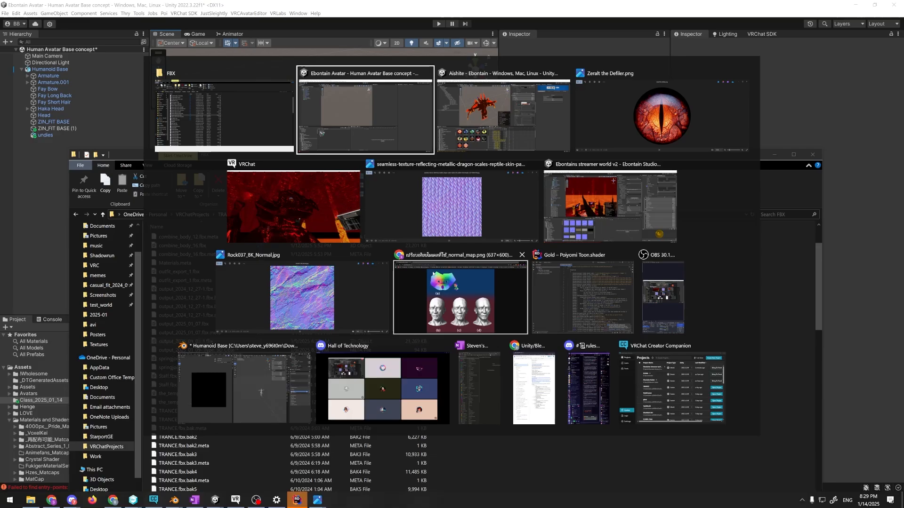
pyautogui.click(300, 205)
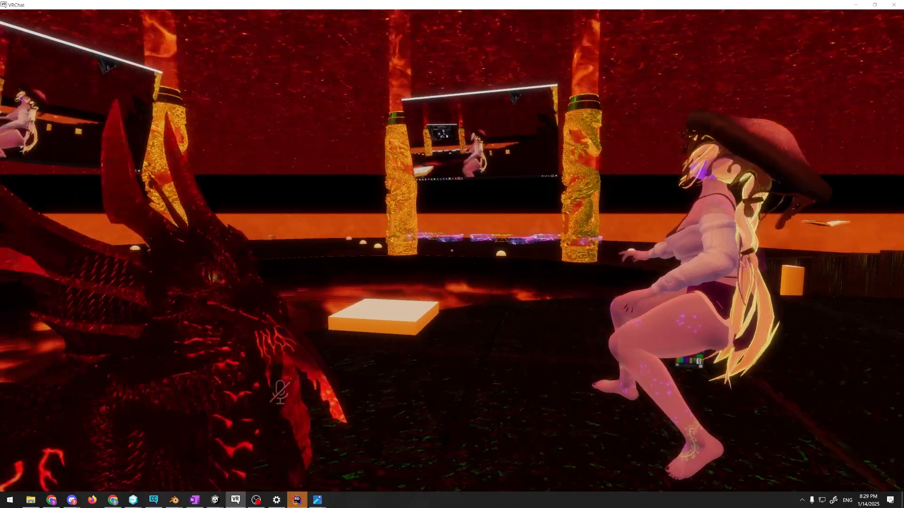
pyautogui.hotkey('alt', 'Tab')
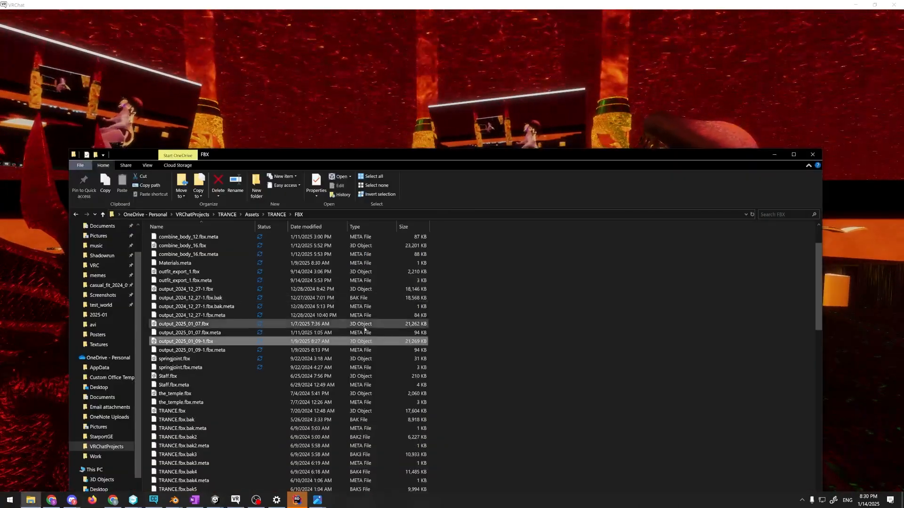
# Import output_2025_01_09-1.fbx into the Class_2025_01_14 folder in Unity and place the model in the scene
pyautogui.hotkey('alt', 'Tab')
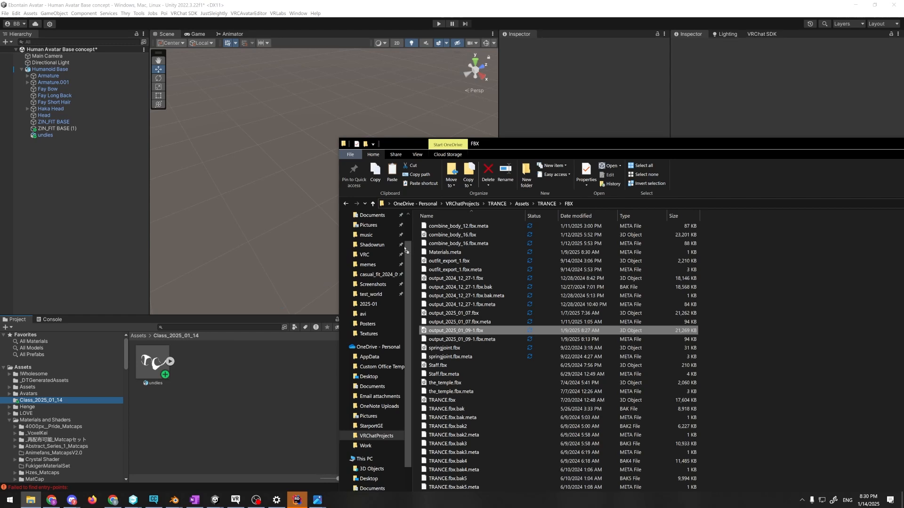
pyautogui.click(300, 344)
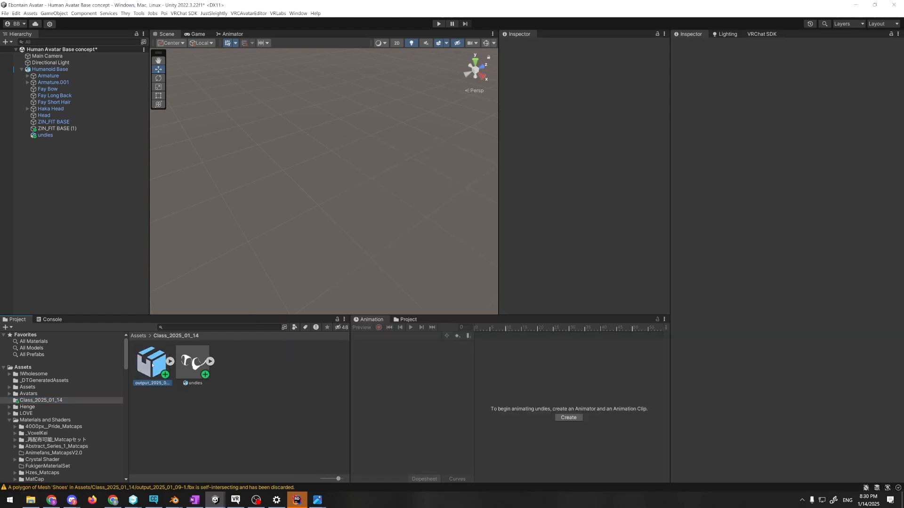
pyautogui.moveTo(266, 227)
pyautogui.mouseDown()
pyautogui.moveTo(257, 234)
pyautogui.moveTo(268, 225)
pyautogui.mouseUp()
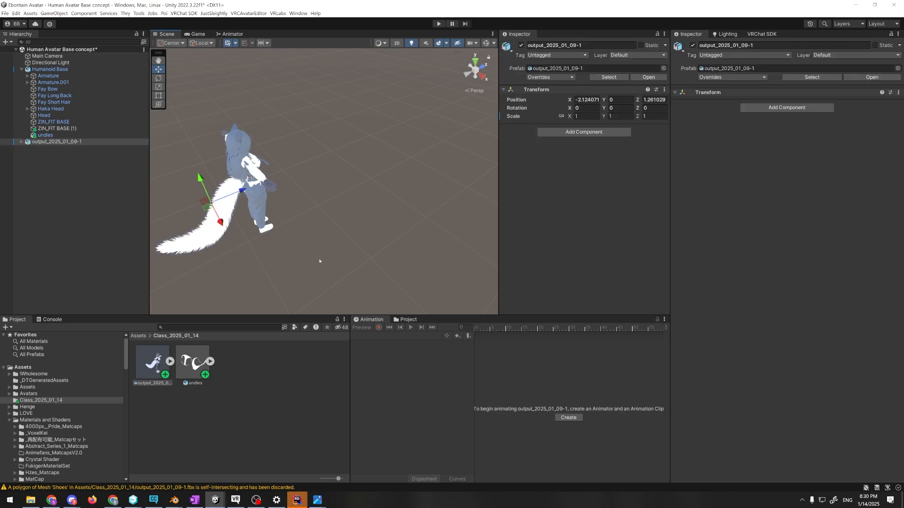
pyautogui.moveTo(318, 260); pyautogui.dragTo(279, 214, button='right')
pyautogui.rightClick(246, 371)
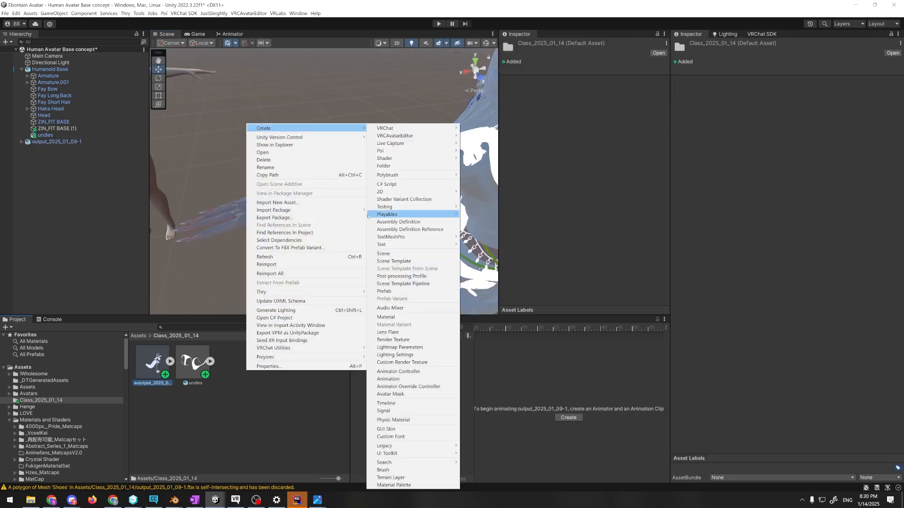
pyautogui.click(206, 146)
# Deactivate the Humanoid Base object in the scene and clear the selection
pyautogui.click(122, 69)
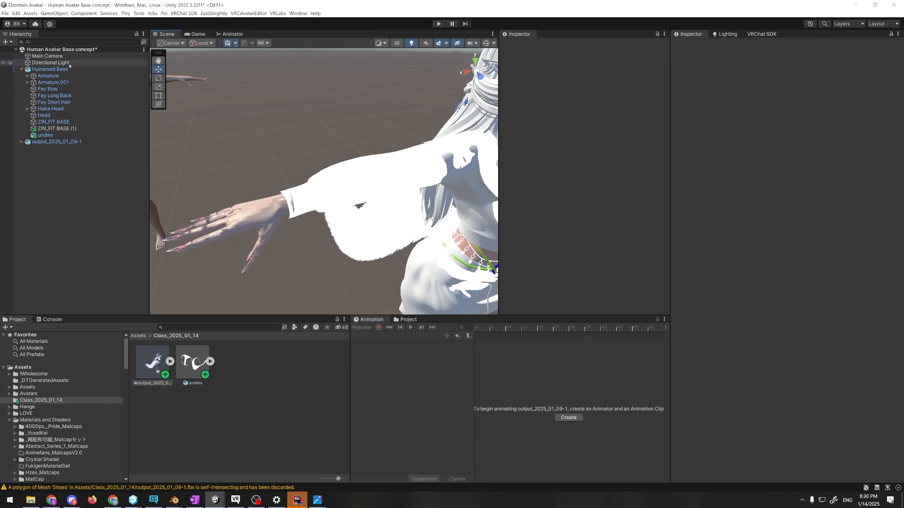
pyautogui.click(521, 45)
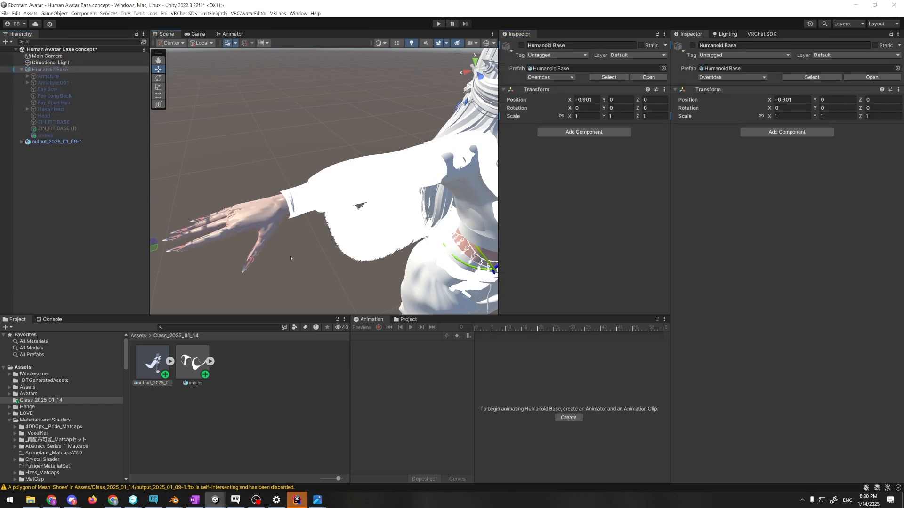
pyautogui.click(290, 258)
# Turn off scene lighting and examine the imported avatar as a whole and its hand up close
pyautogui.moveTo(290, 258); pyautogui.dragTo(335, 52, button='right')
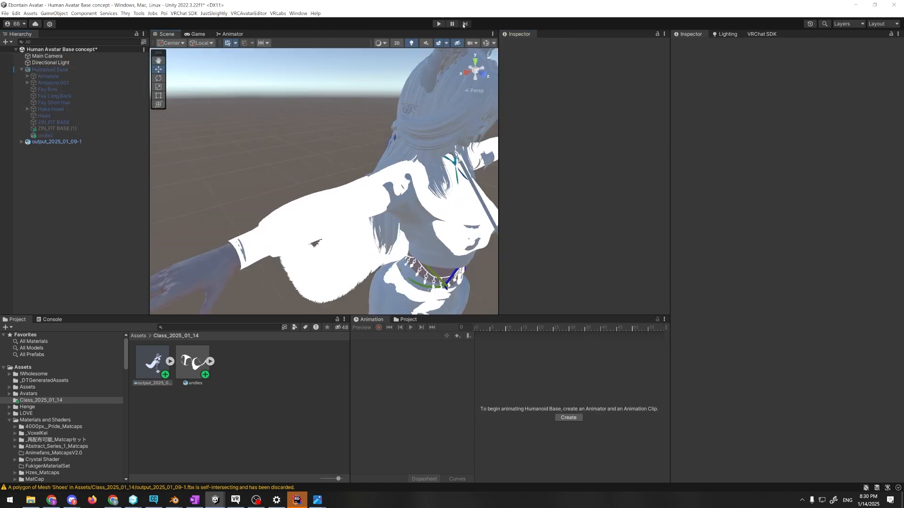
pyautogui.click(413, 44)
pyautogui.moveTo(310, 170); pyautogui.dragTo(360, 212, button='right')
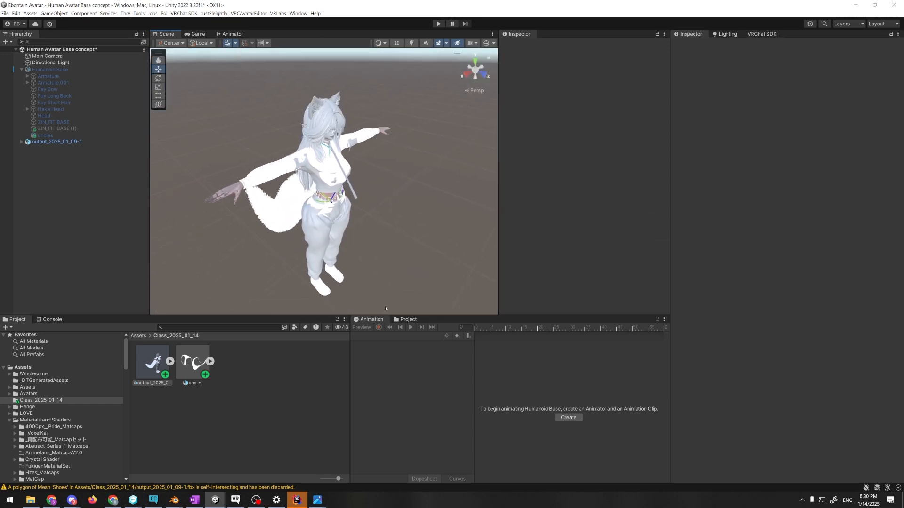
pyautogui.moveTo(385, 309); pyautogui.dragTo(222, 230, button='right')
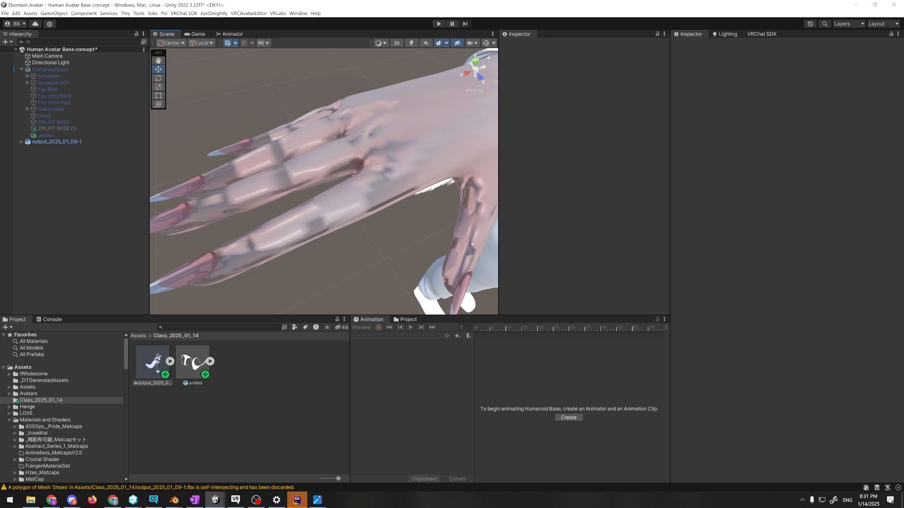
# Create a new material named Skin in the Class_2025_01_14 folder
pyautogui.moveTo(405, 243); pyautogui.dragTo(377, 225, button='right')
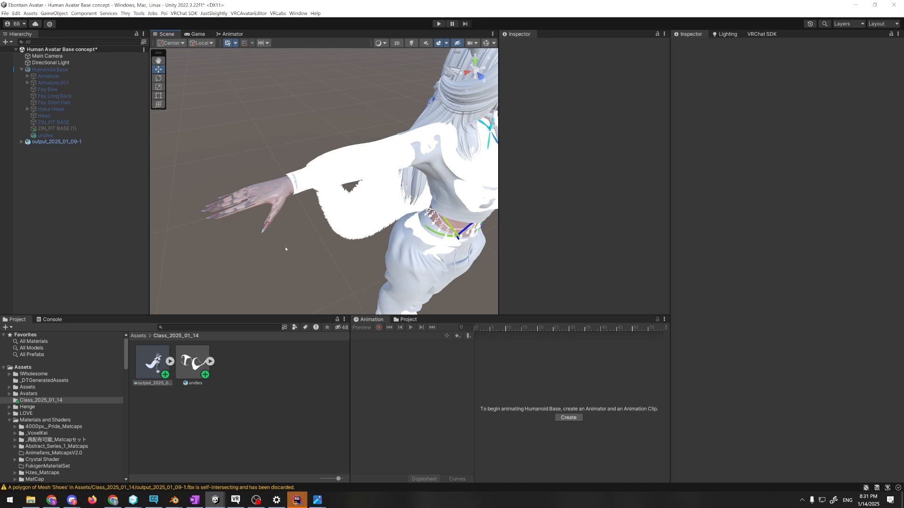
pyautogui.click(275, 188)
pyautogui.moveTo(295, 223); pyautogui.dragTo(343, 284, button='right')
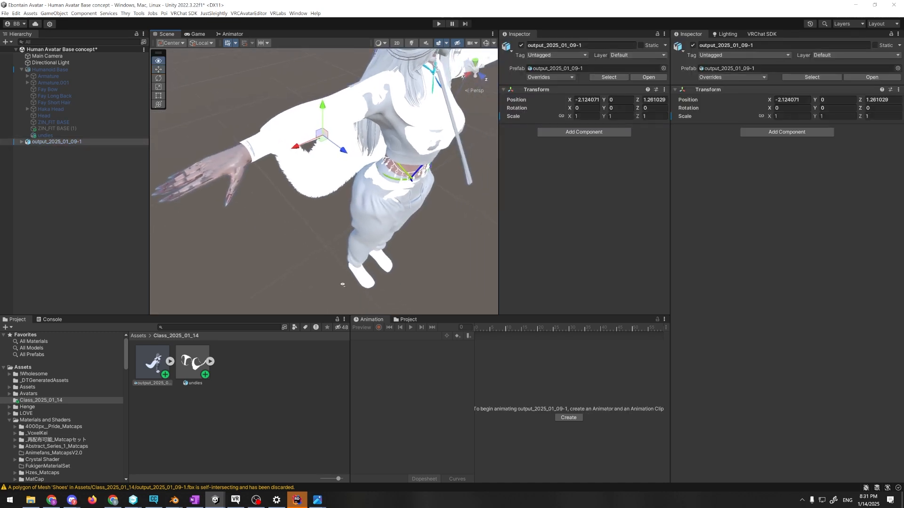
pyautogui.moveTo(295, 243); pyautogui.dragTo(310, 216, button='right')
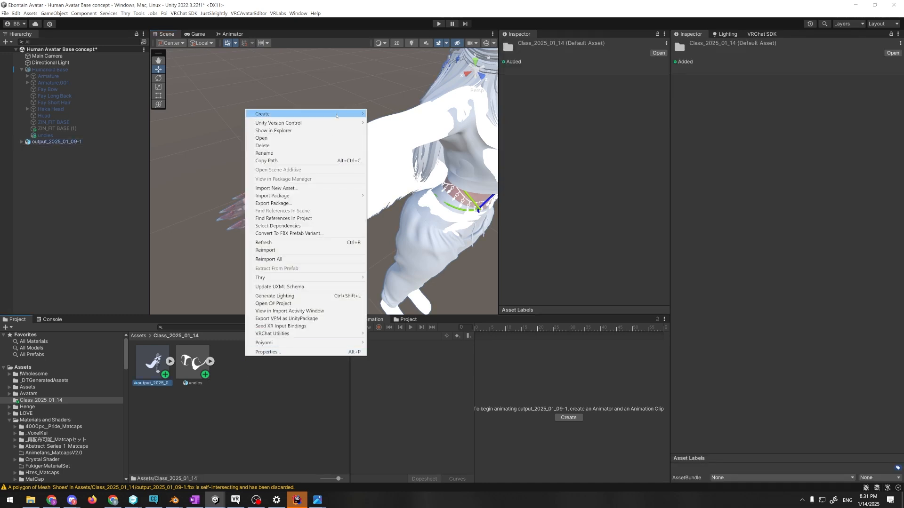
pyautogui.moveTo(282, 114)
pyautogui.click(405, 303)
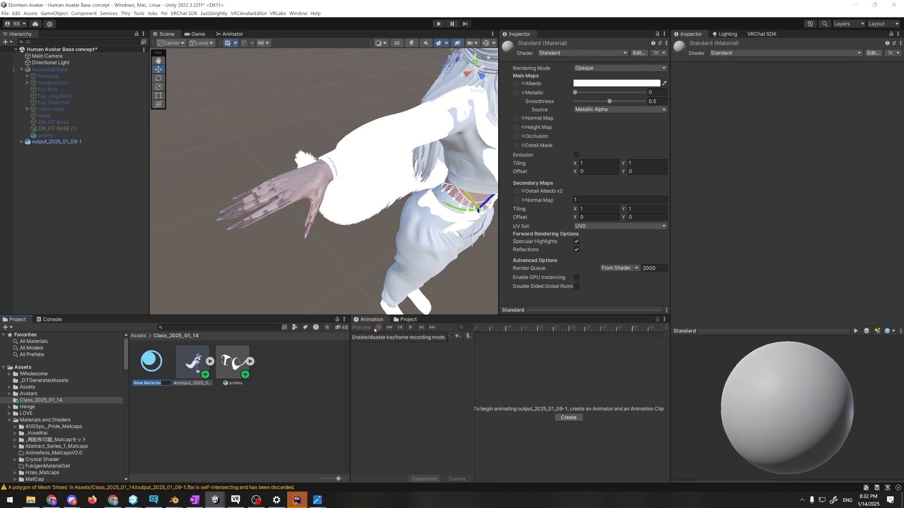
pyautogui.write('Skin')
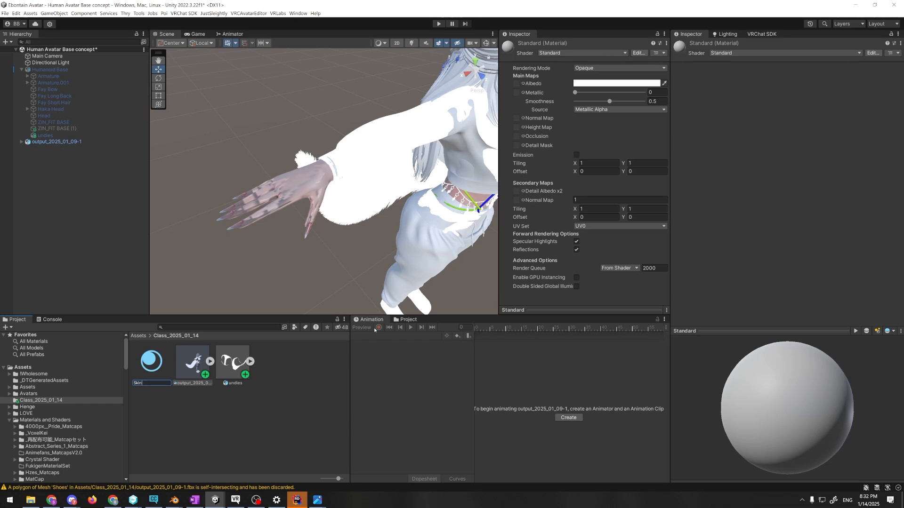
pyautogui.press('Return')
# Apply the Skin material to the avatar's hand and inspect the hand up close
pyautogui.moveTo(227, 307); pyautogui.dragTo(303, 184)
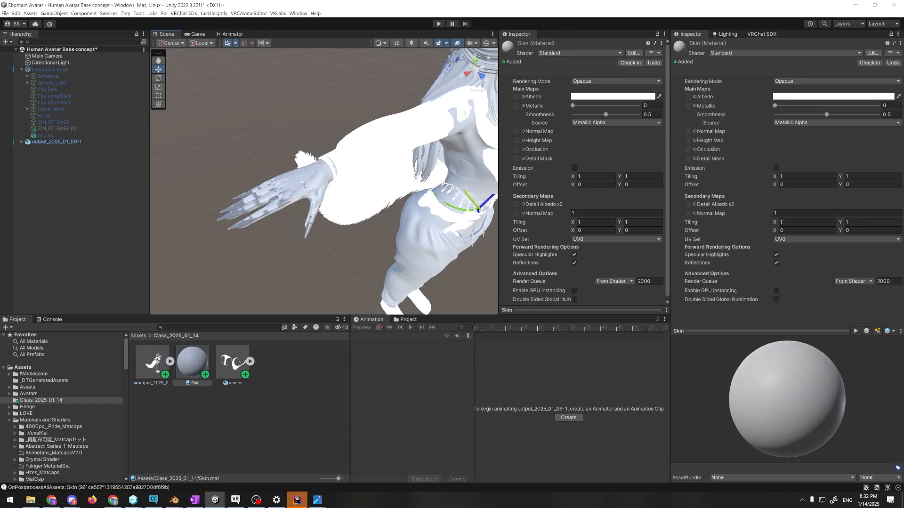
pyautogui.moveTo(280, 243); pyautogui.dragTo(242, 273, button='right')
pyautogui.press('w')
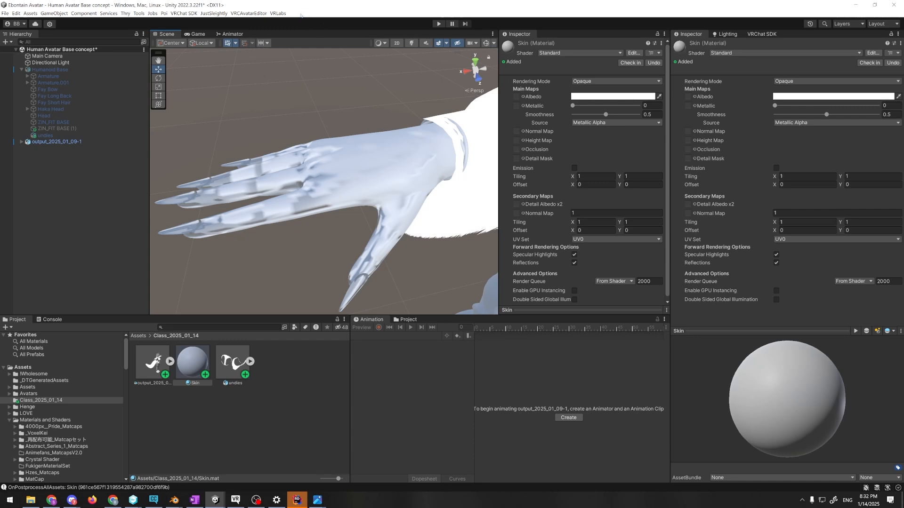
# Open the Package Manager and maximize it as a separate floating window
pyautogui.click(298, 13)
pyautogui.moveTo(300, 30)
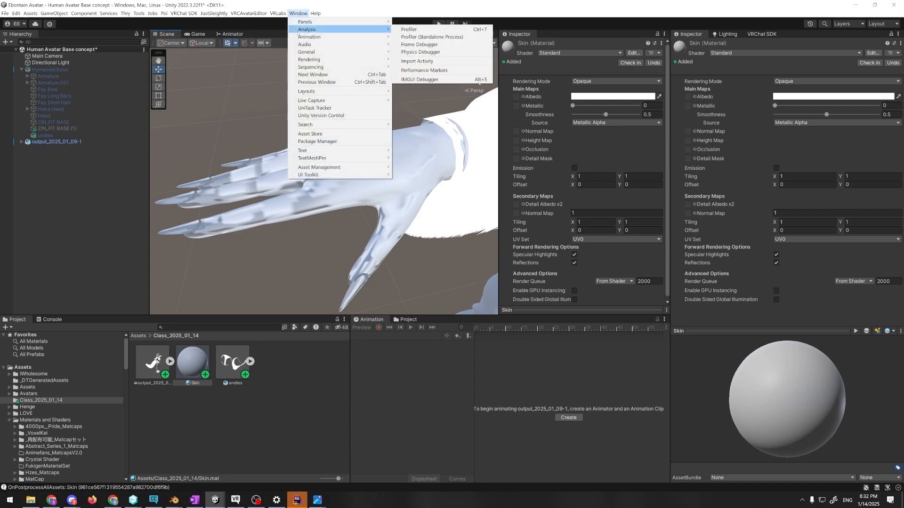
pyautogui.click(311, 141)
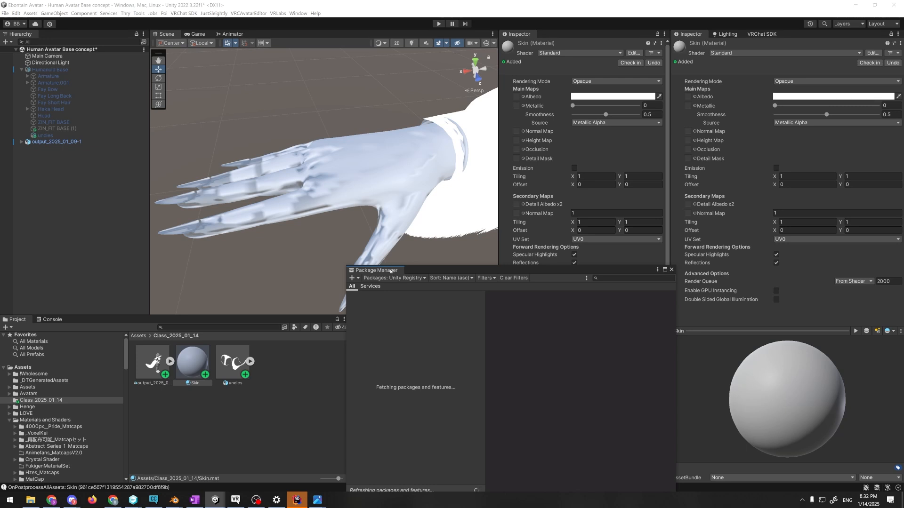
pyautogui.moveTo(390, 271); pyautogui.dragTo(127, 325)
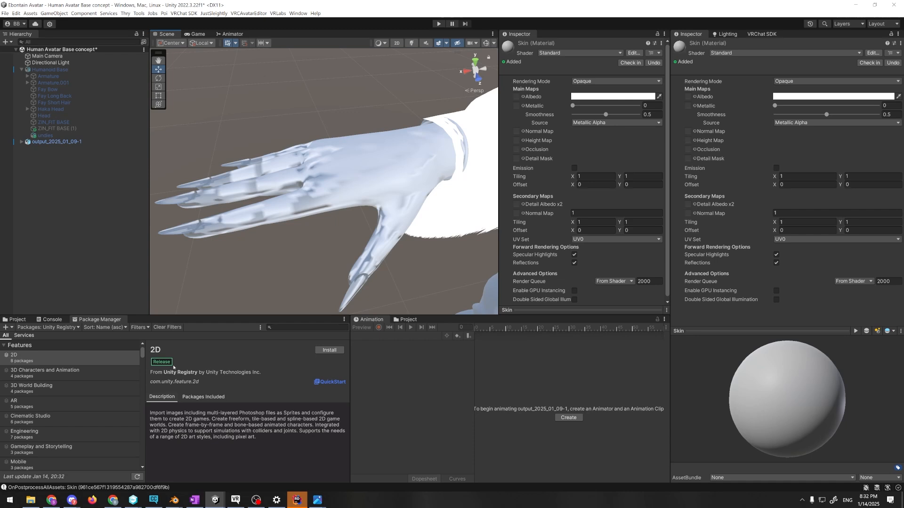
pyautogui.moveTo(100, 320); pyautogui.dragTo(198, 94)
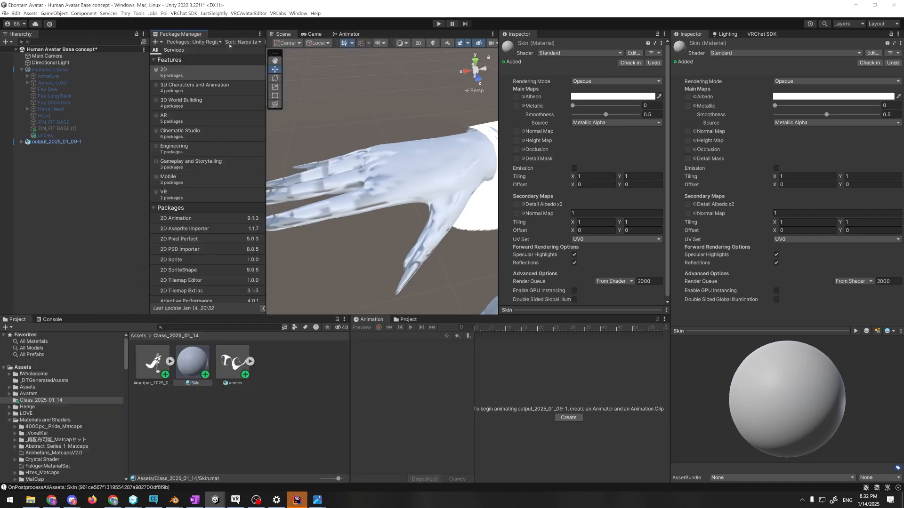
pyautogui.moveTo(178, 37); pyautogui.dragTo(203, 6)
pyautogui.click(524, 4)
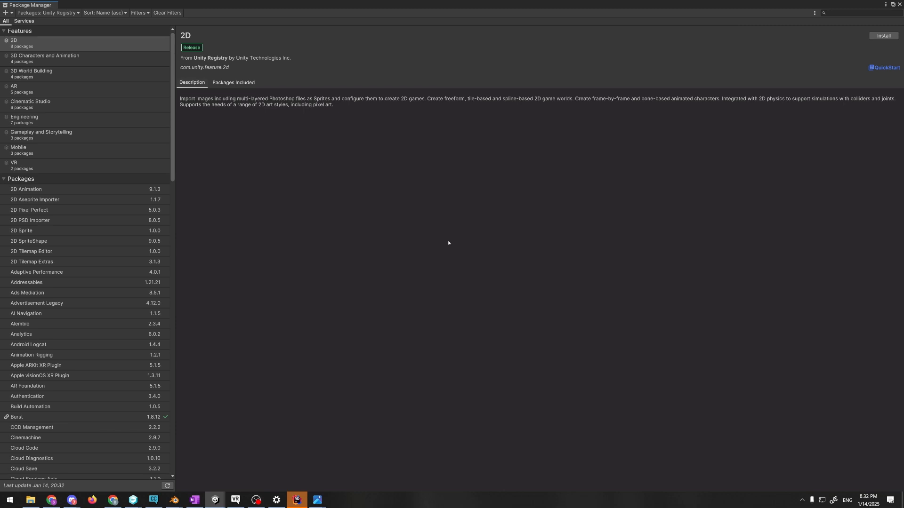
# Browse the Unity Registry packages and view the details of Toolchain Linux x64 and Universal RP
pyautogui.click(56, 13)
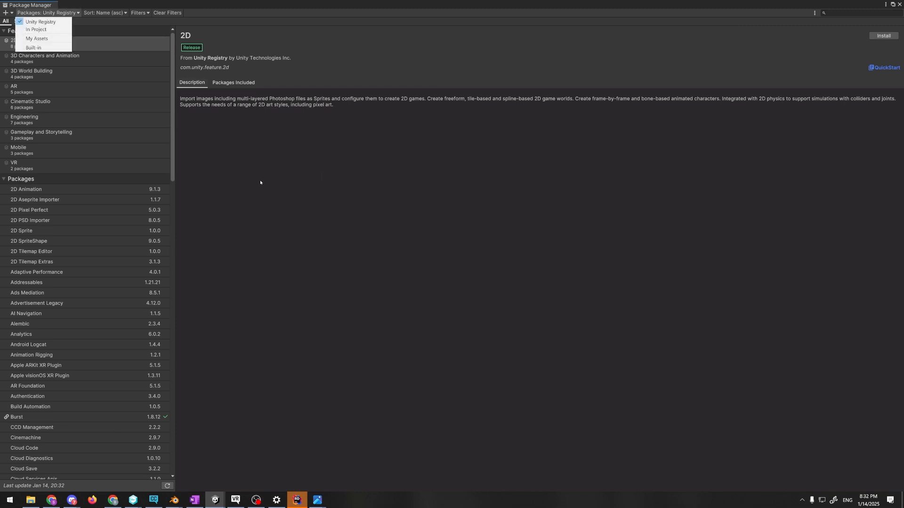
pyautogui.click(276, 181)
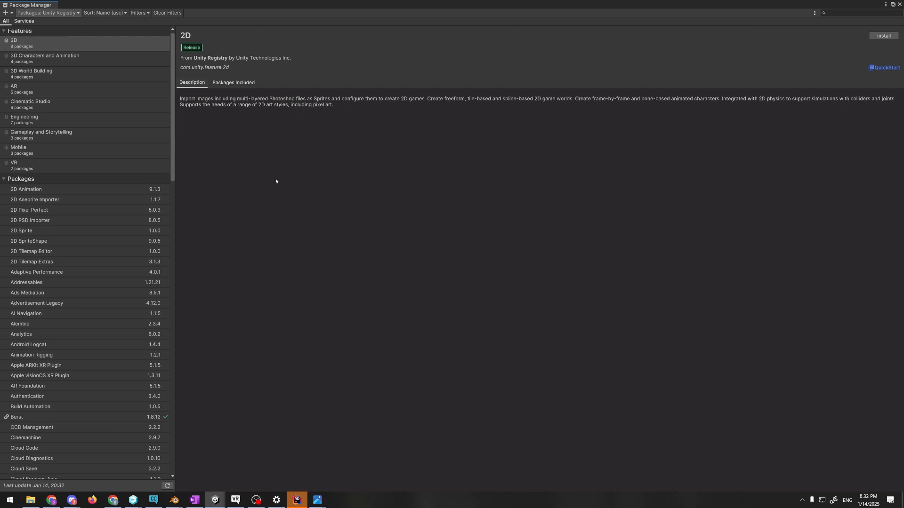
pyautogui.scroll(-6, 130, 146)
pyautogui.scroll(-15, 130, 146)
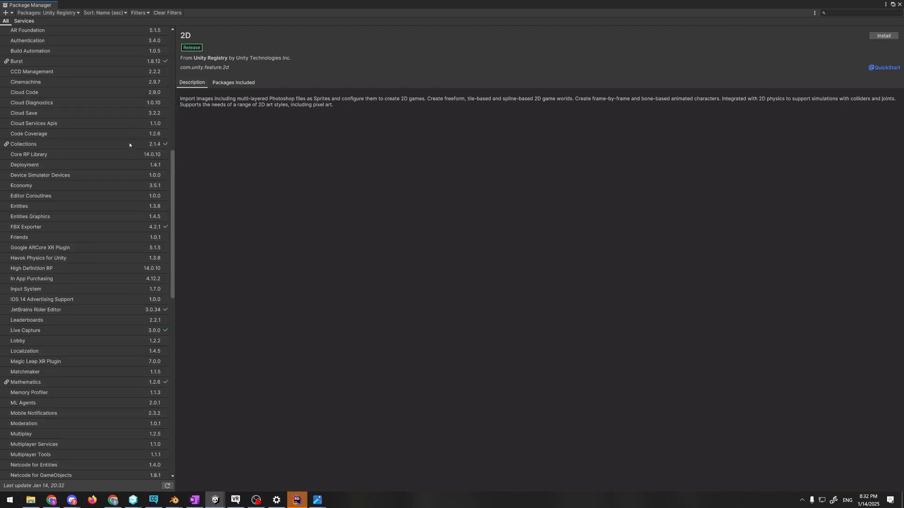
pyautogui.scroll(-3, 130, 144)
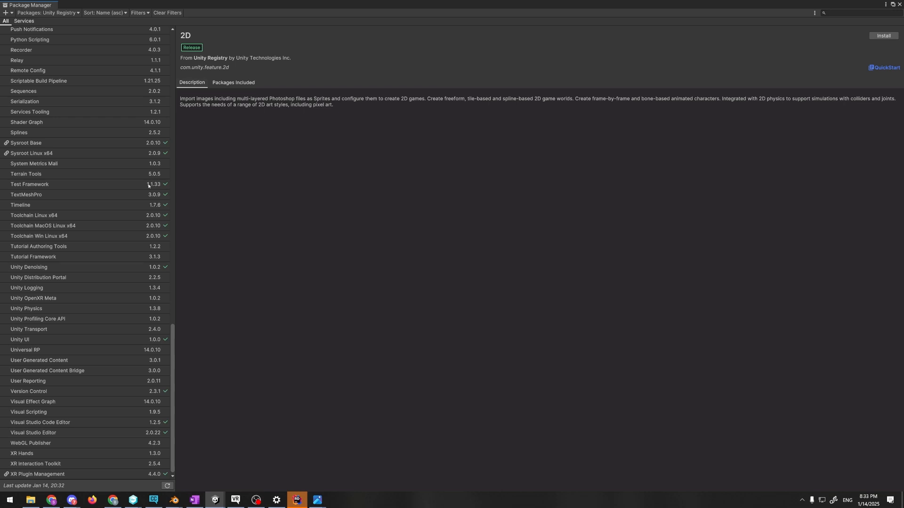
pyautogui.click(41, 216)
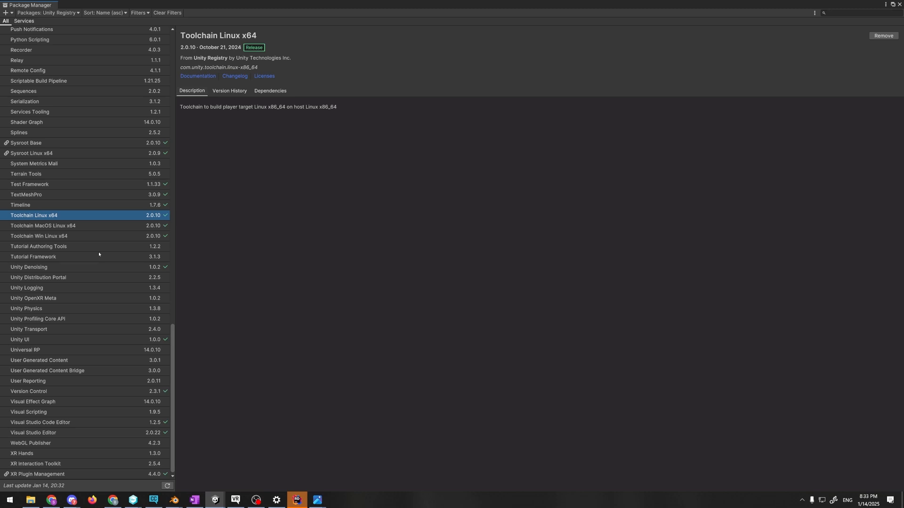
pyautogui.click(44, 352)
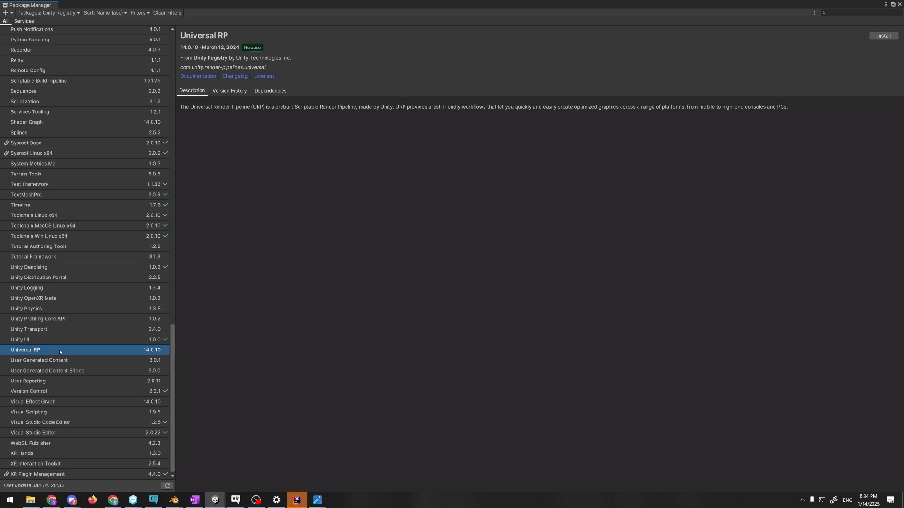
# Switch to the Ebontains streamer world v2 project and open its Package Manager
pyautogui.click(215, 500)
pyautogui.click(290, 469)
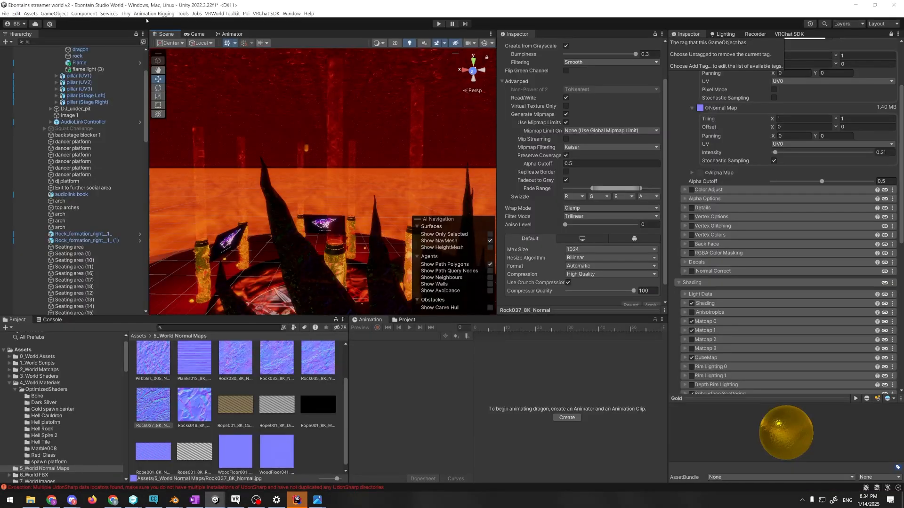
pyautogui.click(291, 13)
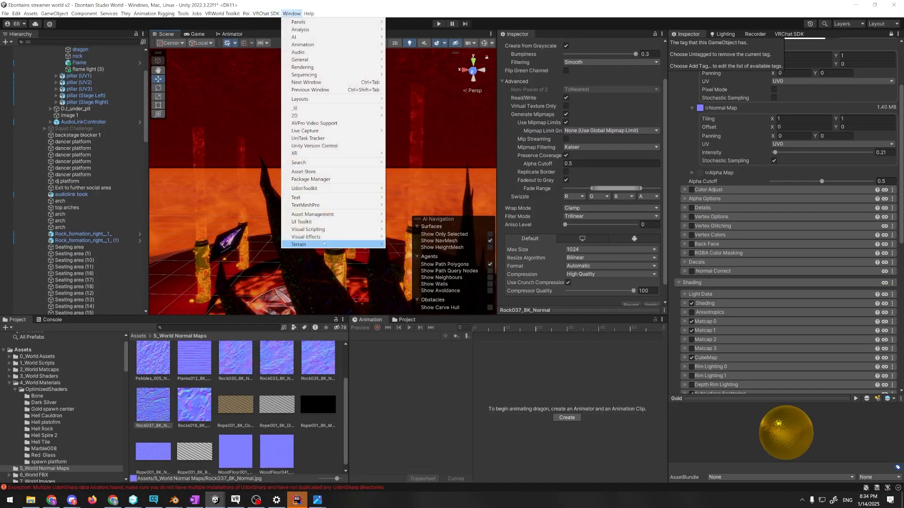
pyautogui.click(333, 179)
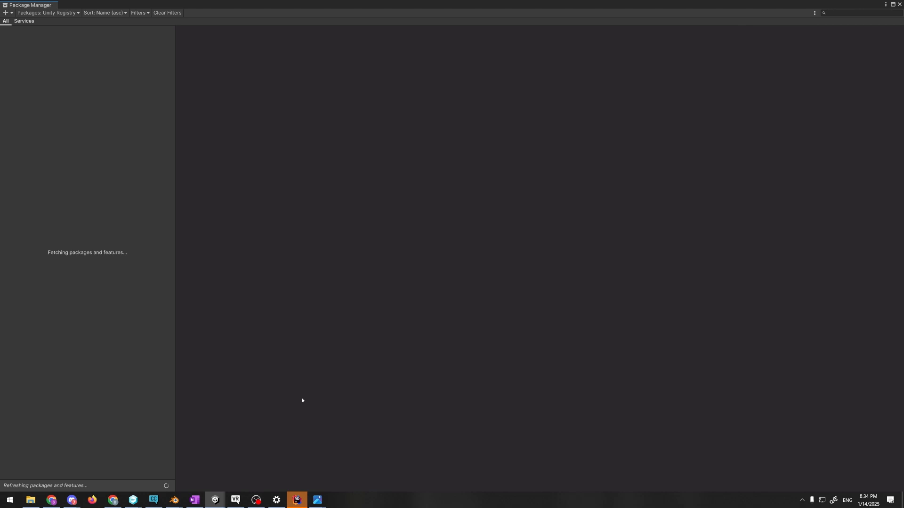
# Close the Aishite project without saving the changes to its Ebontain scene
pyautogui.moveTo(216, 500)
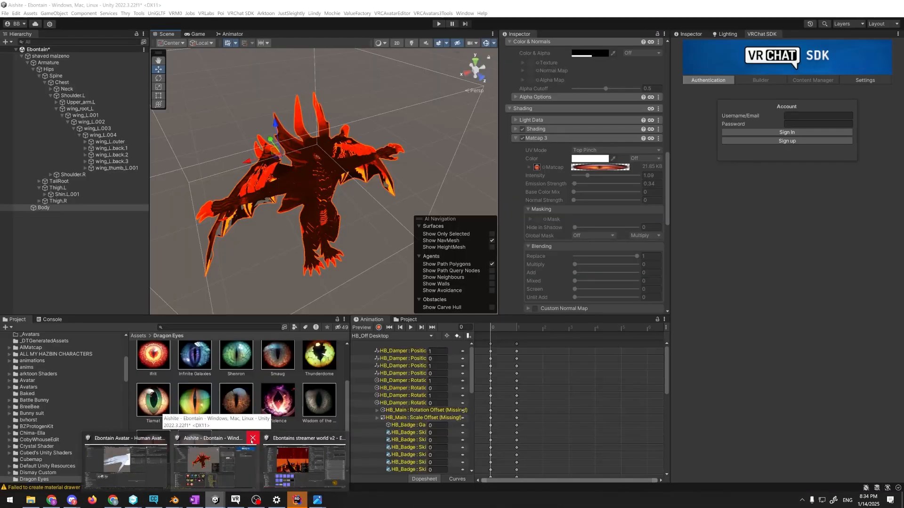
pyautogui.click(252, 439)
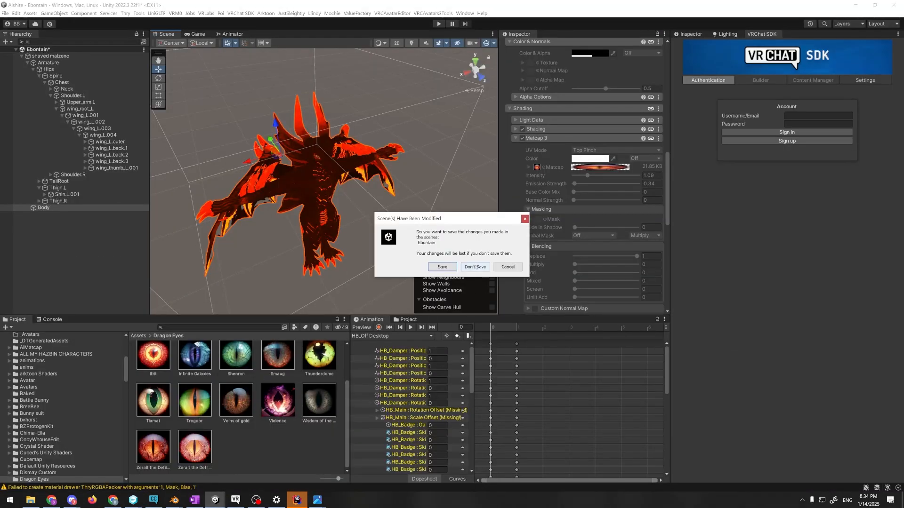
pyautogui.click(475, 267)
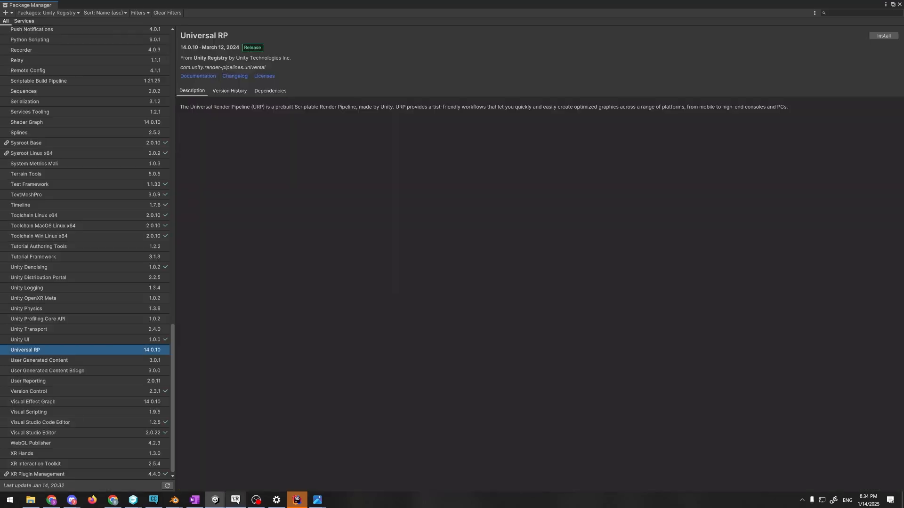
# Return to the streamer world project and lower the upper edge of its Package Manager window
pyautogui.moveTo(215, 500)
pyautogui.click(246, 472)
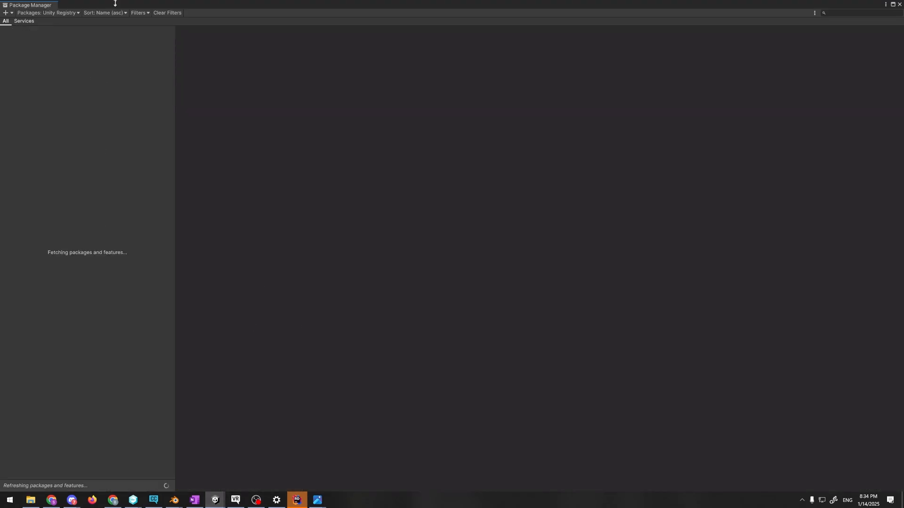
pyautogui.moveTo(115, 3); pyautogui.dragTo(170, 89)
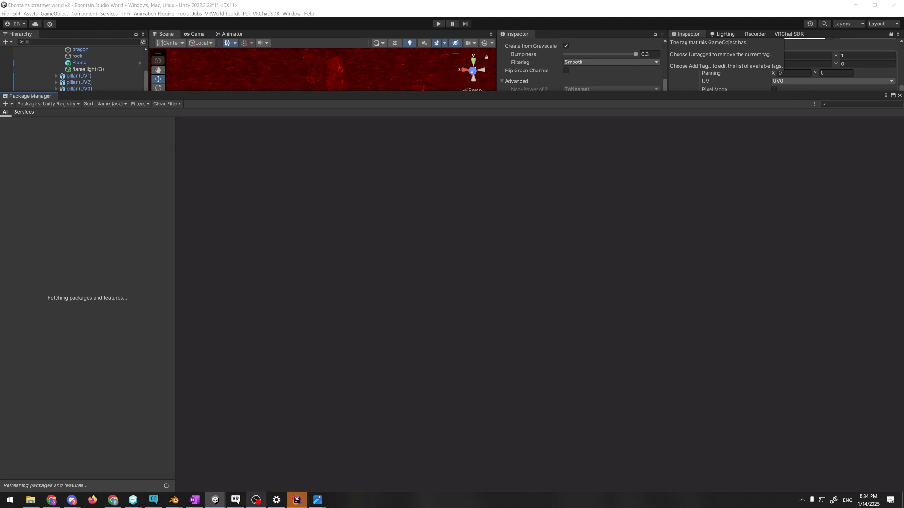
# Switch back to the Ebontain Avatar project and close its Package Manager window
pyautogui.moveTo(255, 493)
pyautogui.moveTo(215, 500)
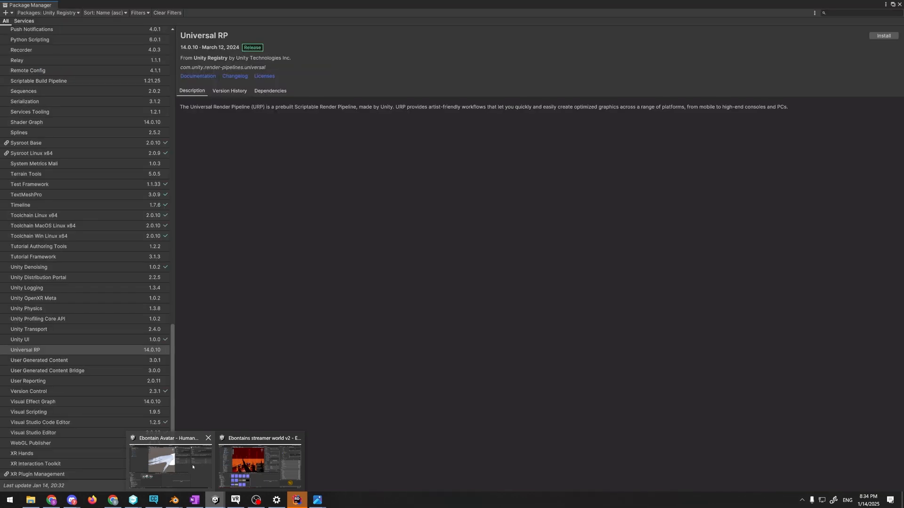
pyautogui.click(192, 467)
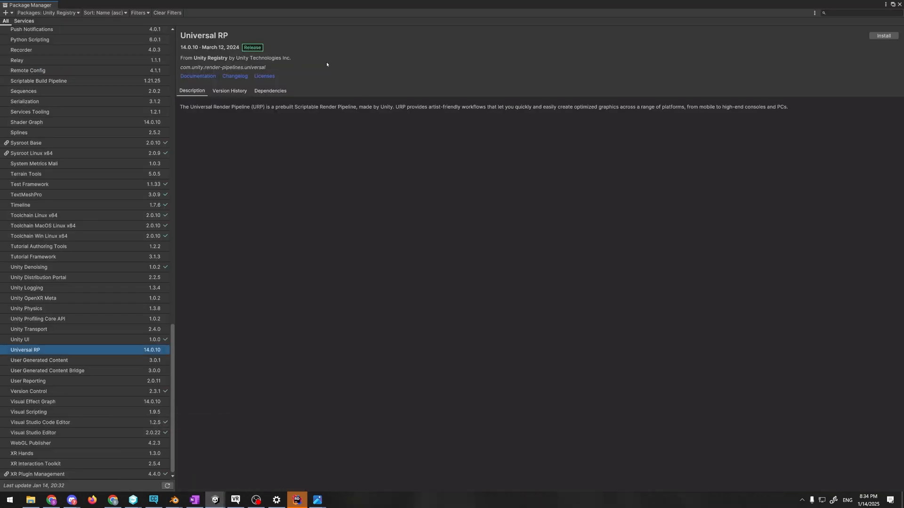
pyautogui.click(899, 4)
# Examine the avatar's hand, the Body mesh materials, the Skin material and the output_2025_01_09-1 import settings
pyautogui.click(372, 119)
pyautogui.moveTo(372, 118); pyautogui.dragTo(386, 134, button='right')
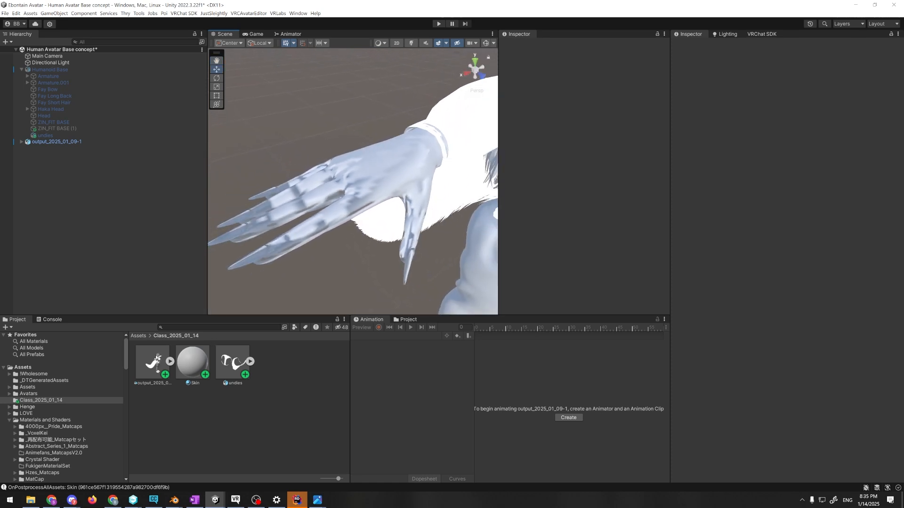
pyautogui.click(157, 361)
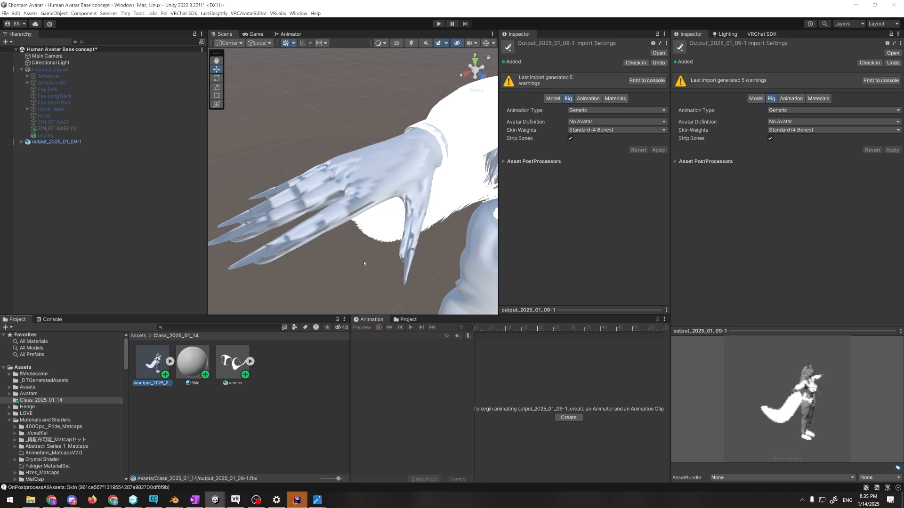
pyautogui.hotkey('alt', 'Tab')
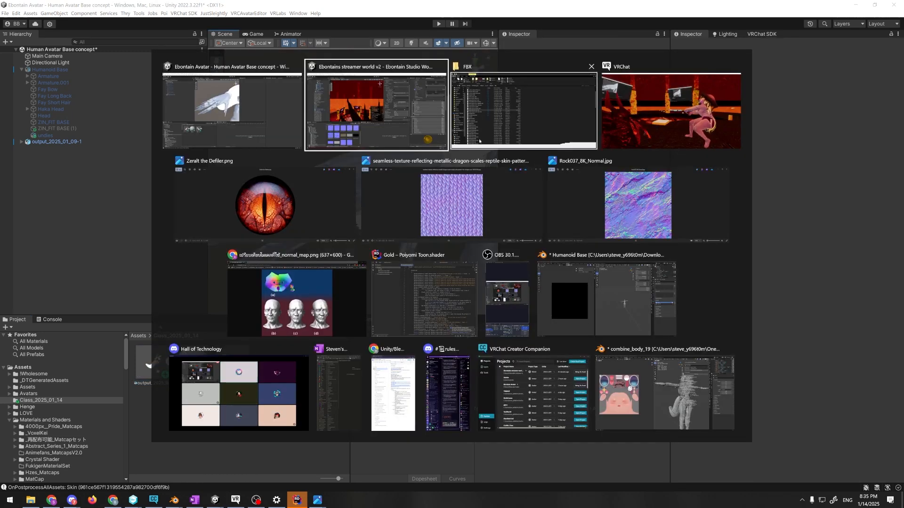
pyautogui.click(261, 120)
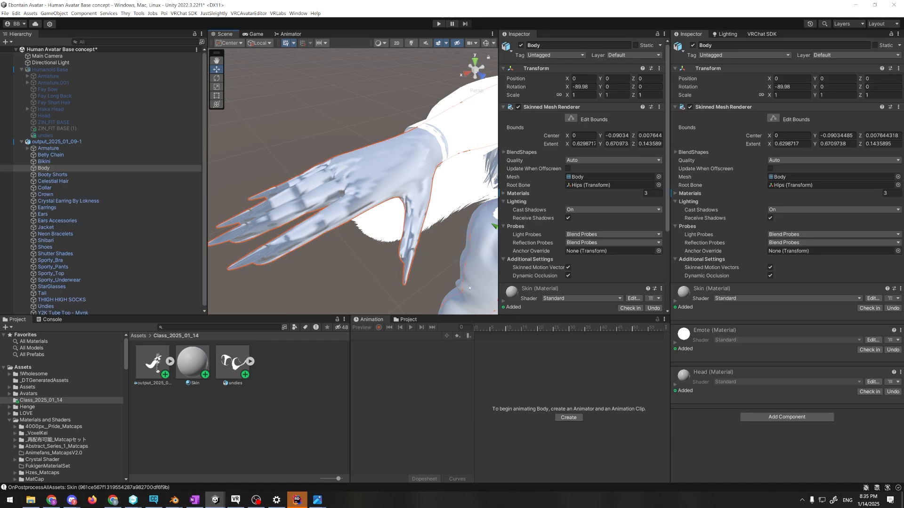
pyautogui.click(150, 359)
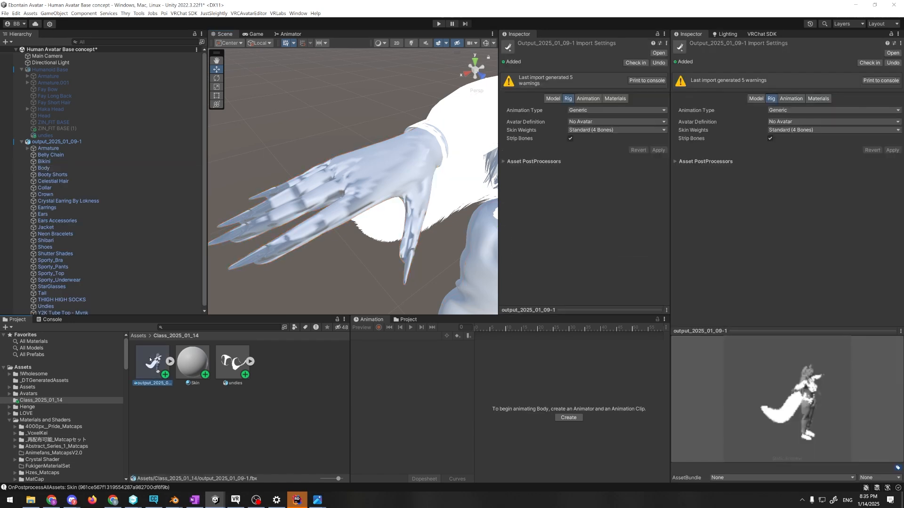
pyautogui.click(170, 361)
pyautogui.click(171, 362)
pyautogui.click(192, 361)
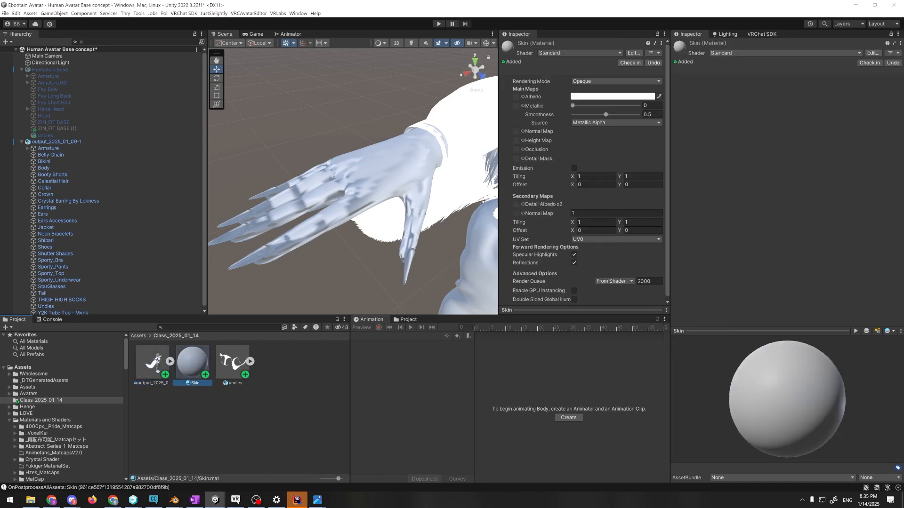
pyautogui.click(313, 222)
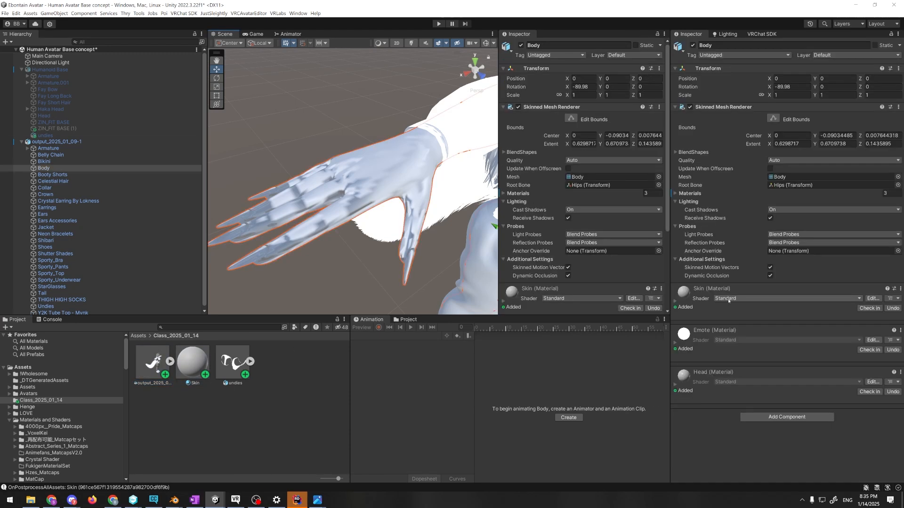
# Reimport the output_2025_01_09-1 model and read the ImportFBX warning about the Body mesh in the Console
pyautogui.click(141, 364)
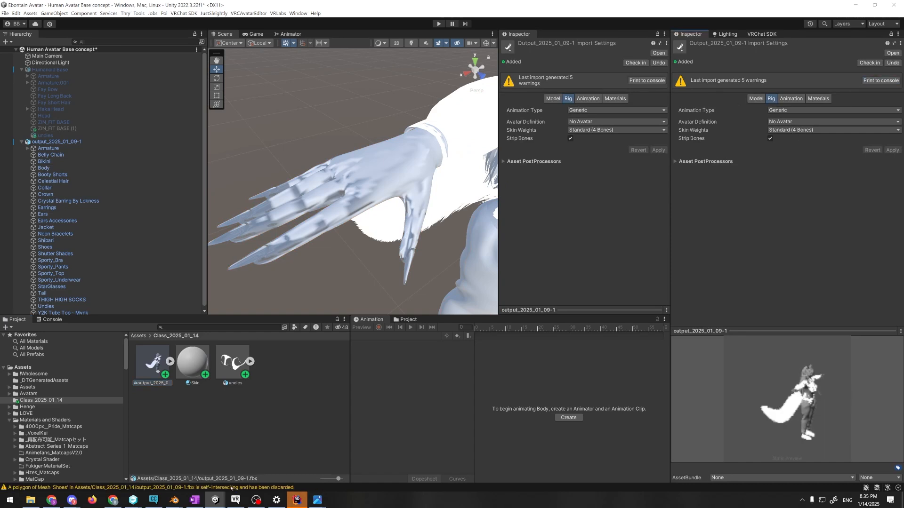
pyautogui.click(231, 488)
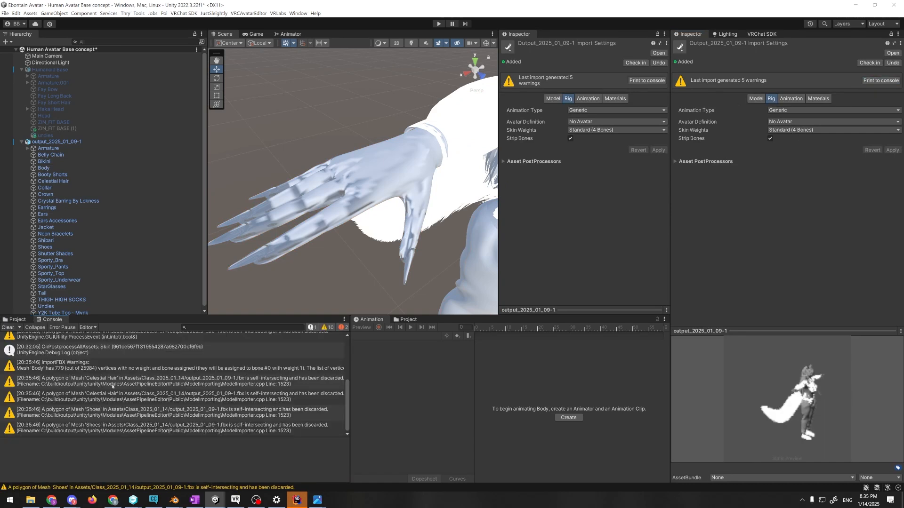
pyautogui.scroll(2, 112, 386)
pyautogui.click(147, 397)
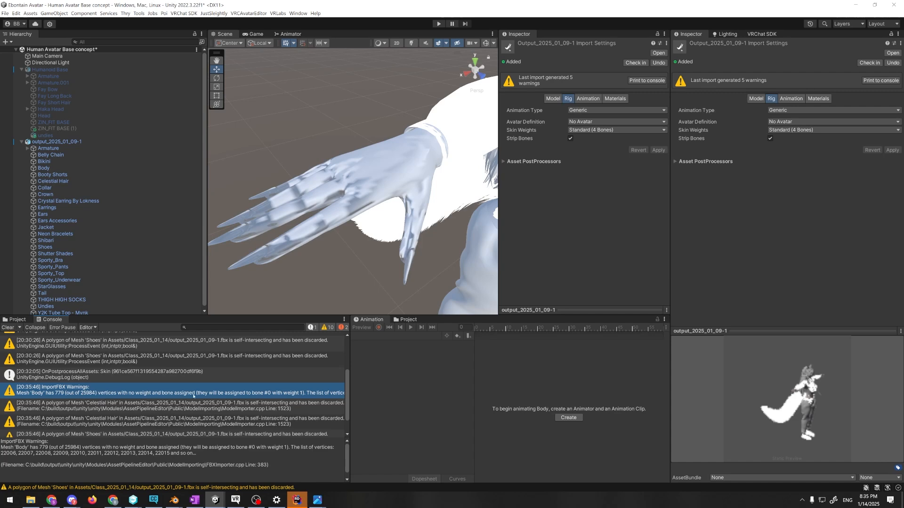
pyautogui.moveTo(350, 392); pyautogui.dragTo(362, 416)
# Import combine_body_16.fbx from the TRANCE project's FBX folder into the Class_2025_01_14 asset folder
pyautogui.hotkey('alt', 'Tab')
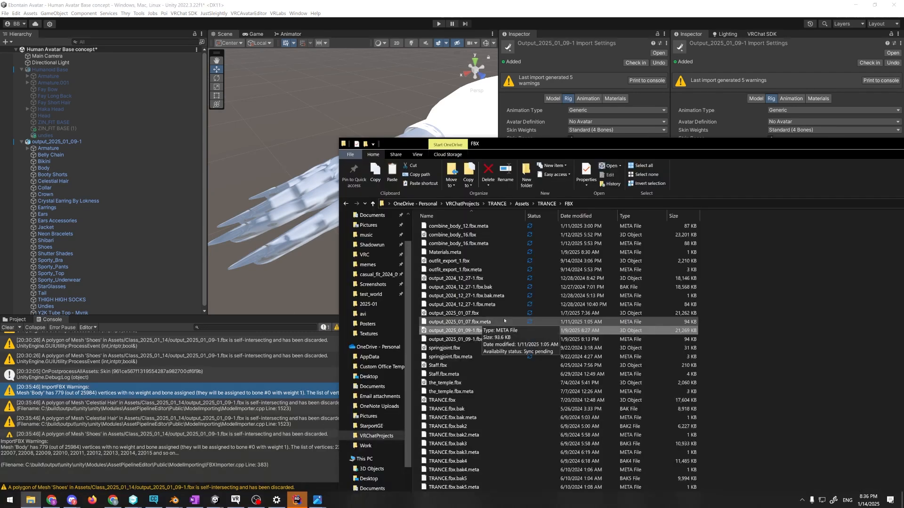
pyautogui.scroll(1, 500, 325)
pyautogui.scroll(1, 500, 325)
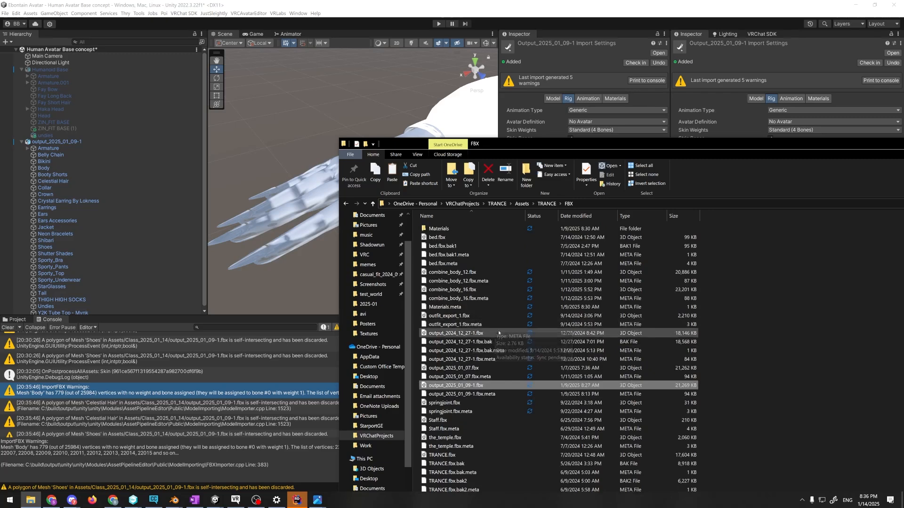
pyautogui.click(480, 291)
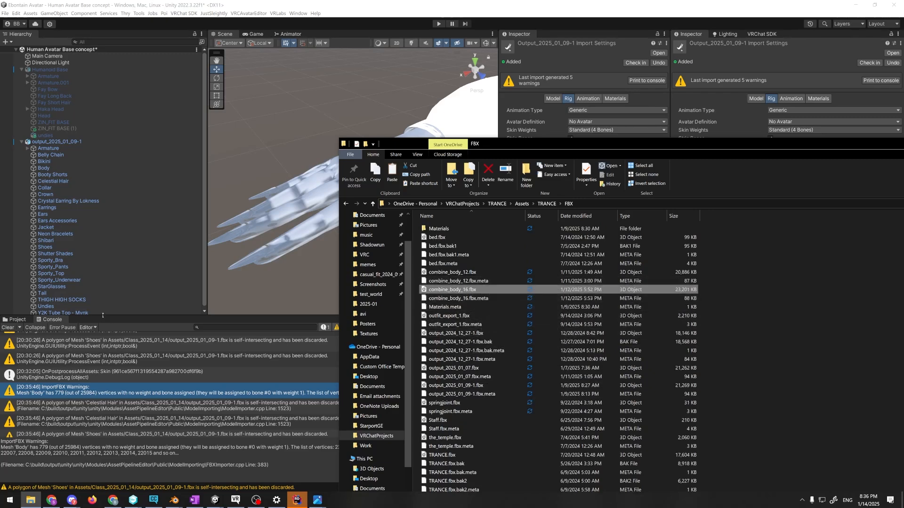
pyautogui.click(20, 319)
pyautogui.hotkey('alt', 'Tab')
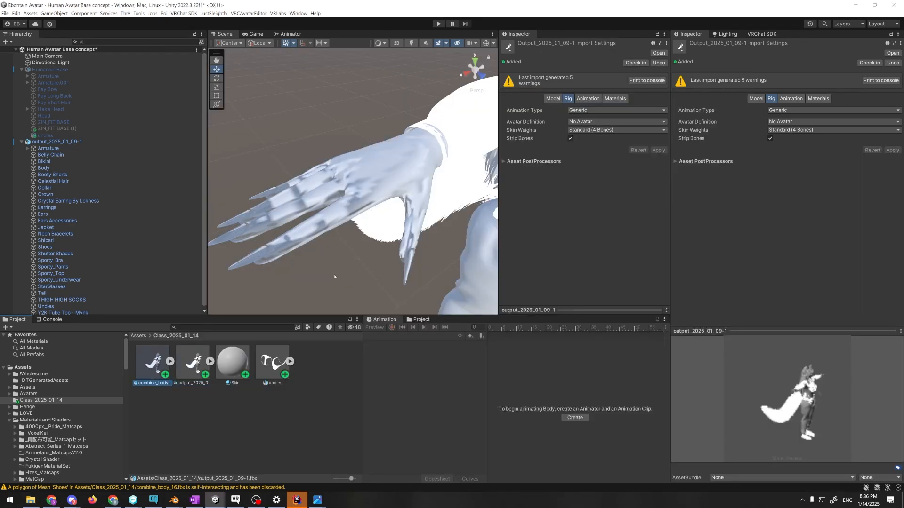
# Delete the output_2025_01_09-1 avatar from the scene
pyautogui.moveTo(370, 236); pyautogui.dragTo(353, 227, button='right')
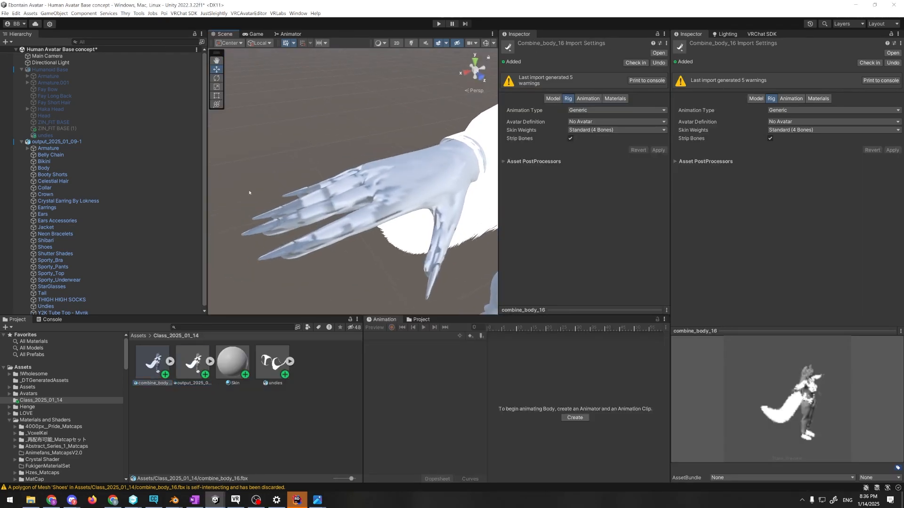
pyautogui.click(77, 141)
pyautogui.scroll(-2, 141, 182)
pyautogui.scroll(2, 113, 197)
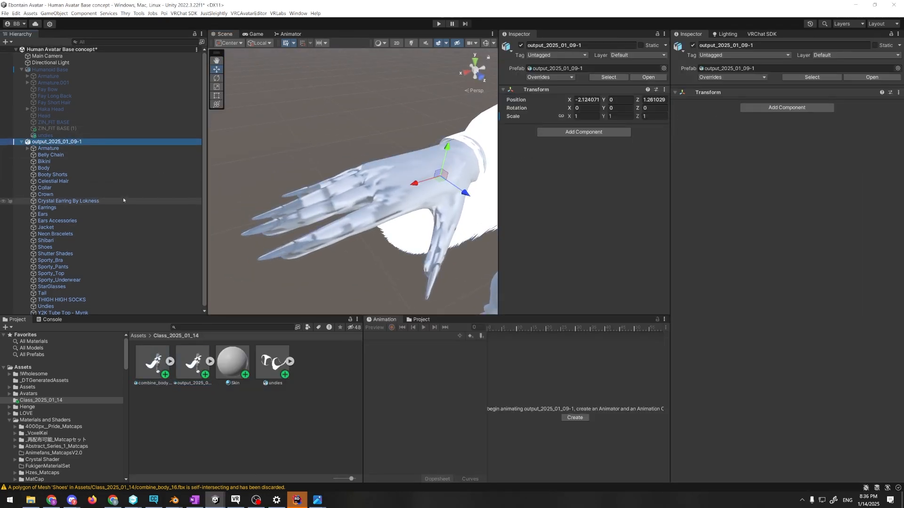
pyautogui.scroll(-2, 124, 198)
pyautogui.press('Delete')
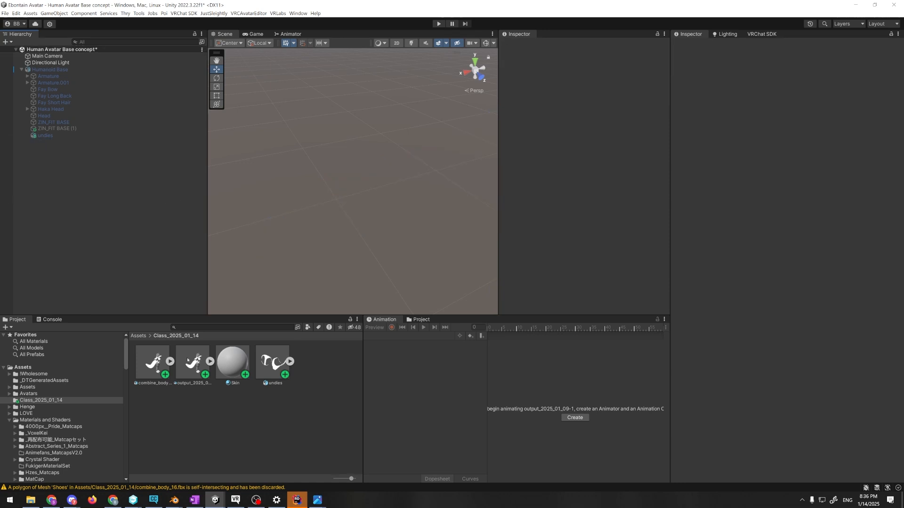
# Place the combine_body_16 avatar in the scene and apply the Skin material to its body
pyautogui.moveTo(158, 363); pyautogui.dragTo(304, 233)
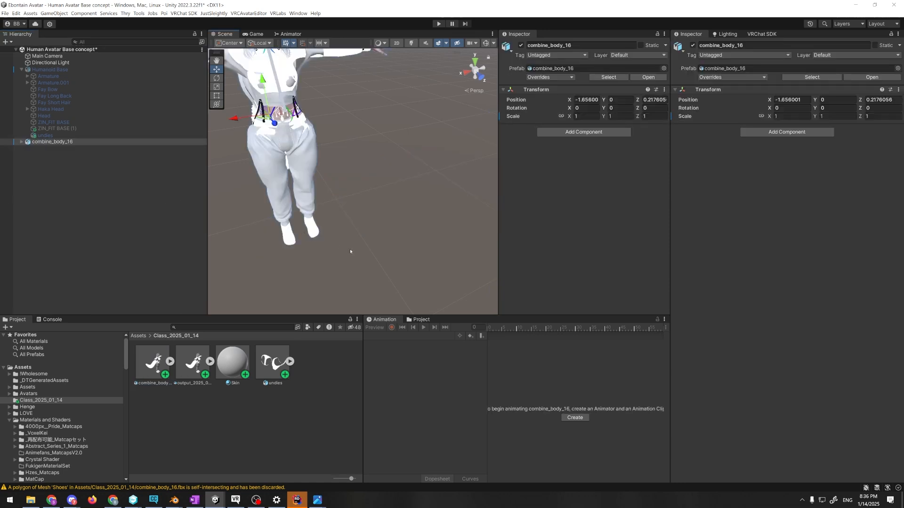
pyautogui.moveTo(350, 250); pyautogui.dragTo(332, 198, button='right')
pyautogui.moveTo(232, 362); pyautogui.dragTo(309, 221)
pyautogui.moveTo(316, 260); pyautogui.dragTo(303, 298, button='right')
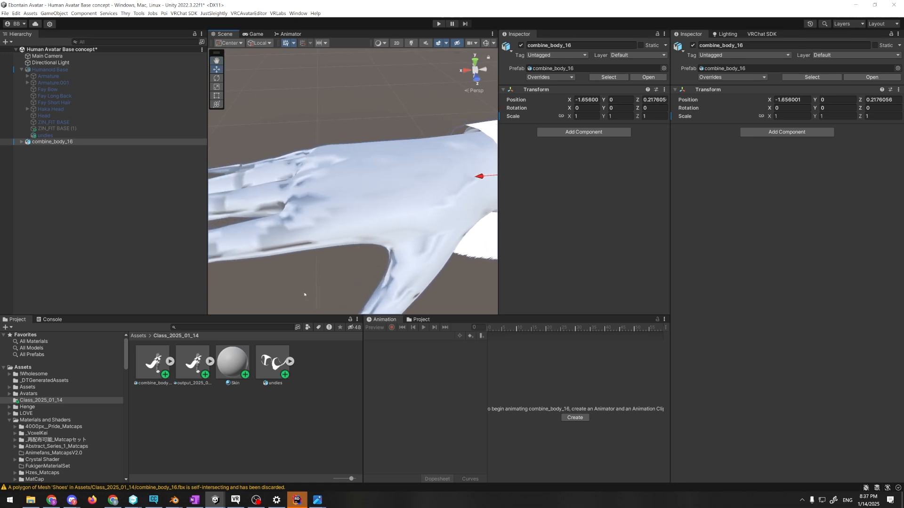
# Change the Skin material's shader to poiyomi/Poiyomi Toon and look at the avatar's hand
pyautogui.click(234, 361)
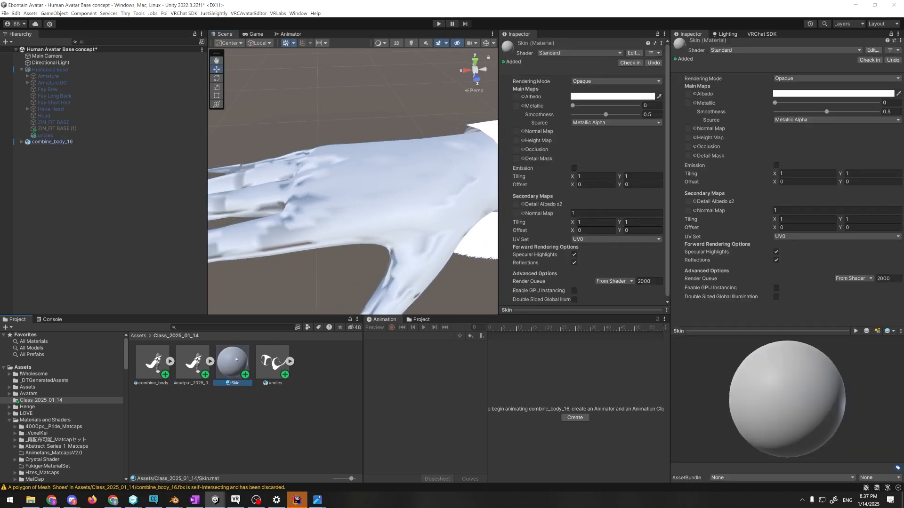
pyautogui.click(588, 53)
pyautogui.click(582, 81)
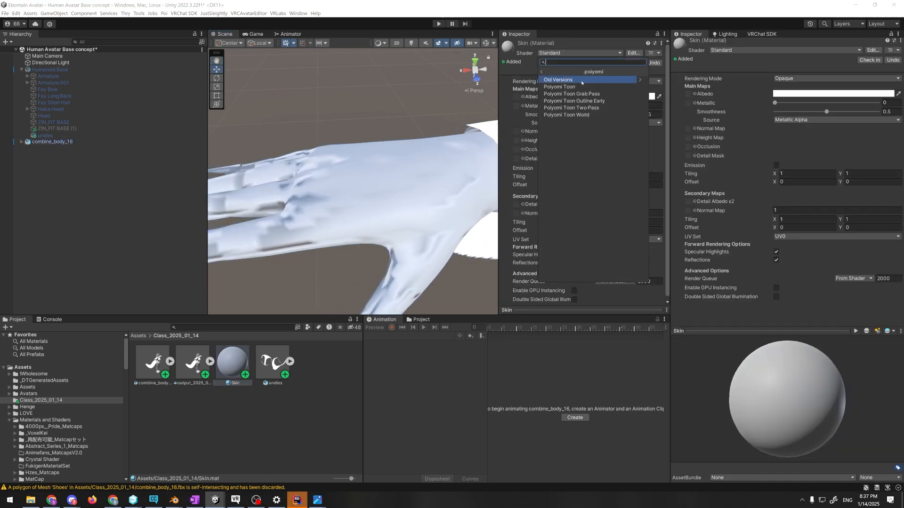
pyautogui.click(583, 86)
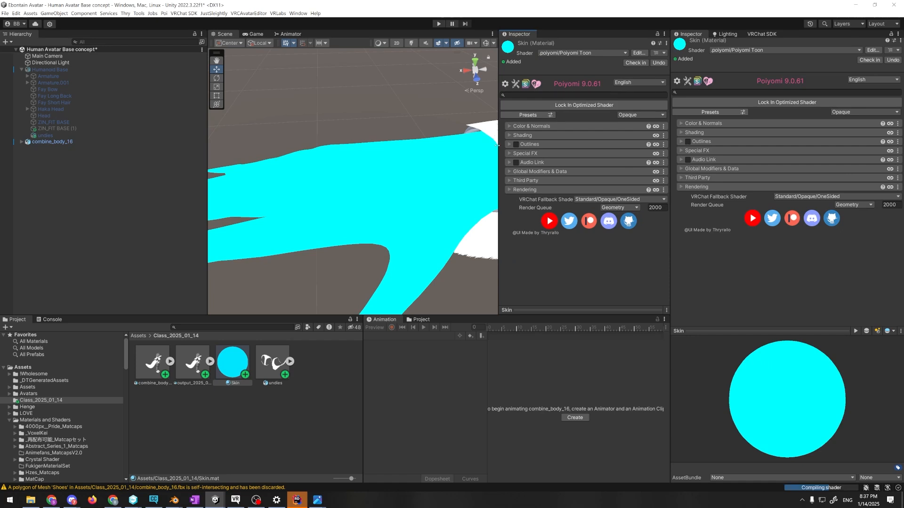
pyautogui.moveTo(470, 155); pyautogui.dragTo(414, 172, button='right')
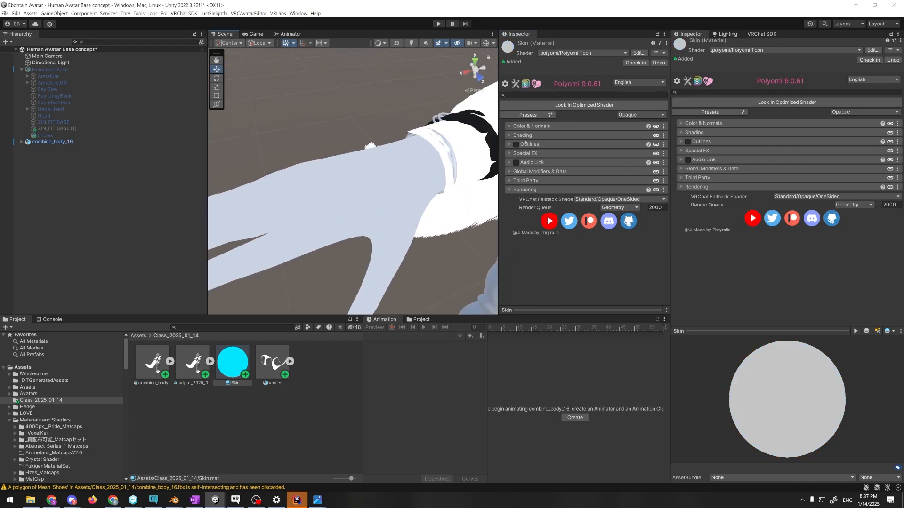
# Expand the Shading section of the Skin material's Poiyomi settings
pyautogui.click(525, 136)
pyautogui.click(523, 137)
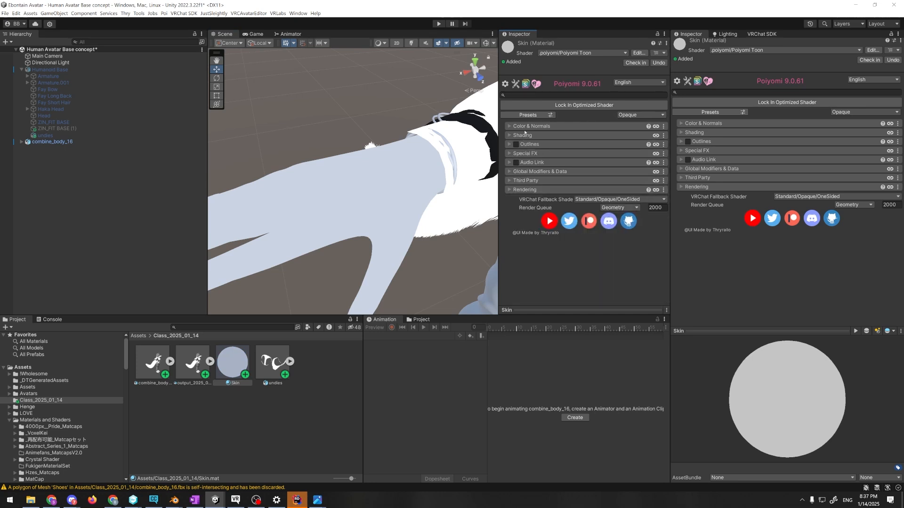
pyautogui.click(520, 136)
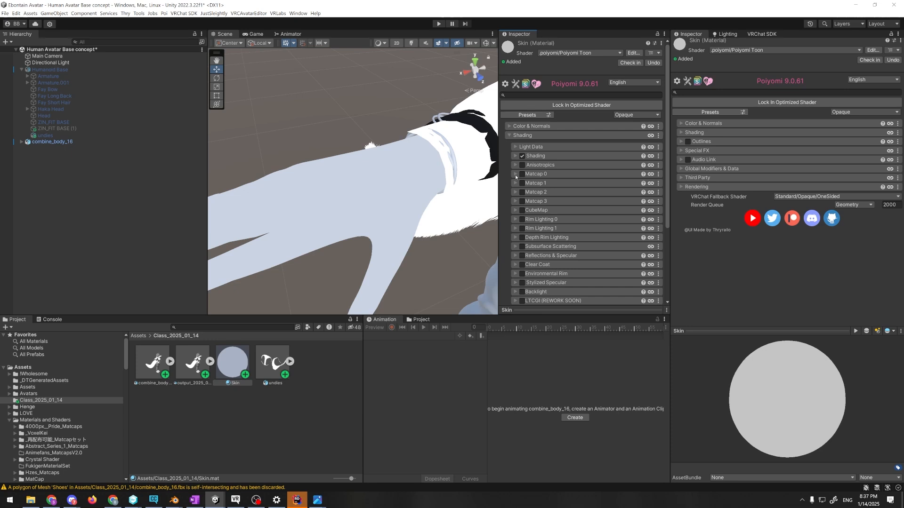
# Expand the Skin material's Shading settings and set the Lighting Type to Realistic
pyautogui.click(516, 156)
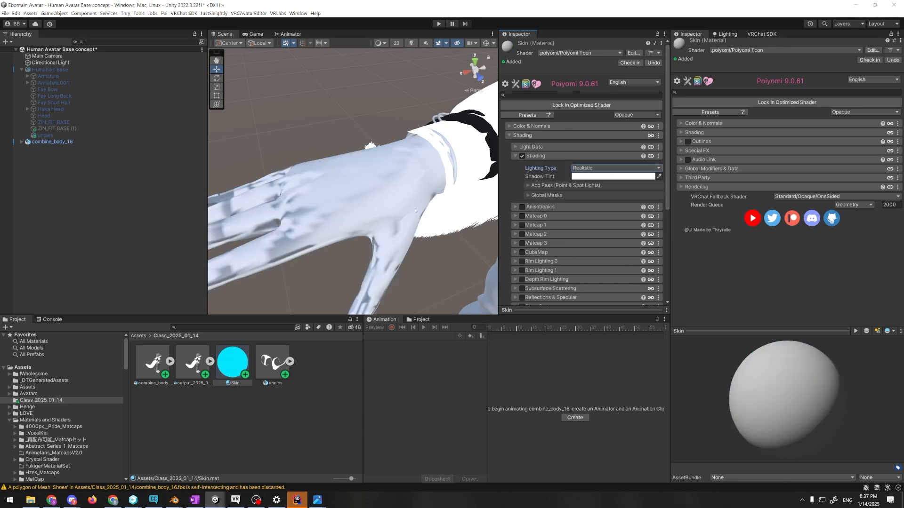
pyautogui.moveTo(331, 228); pyautogui.dragTo(379, 193, button='right')
# Deactivate the Jacket object of combine_body_16 to uncover the arm
pyautogui.click(379, 181)
pyautogui.click(379, 181)
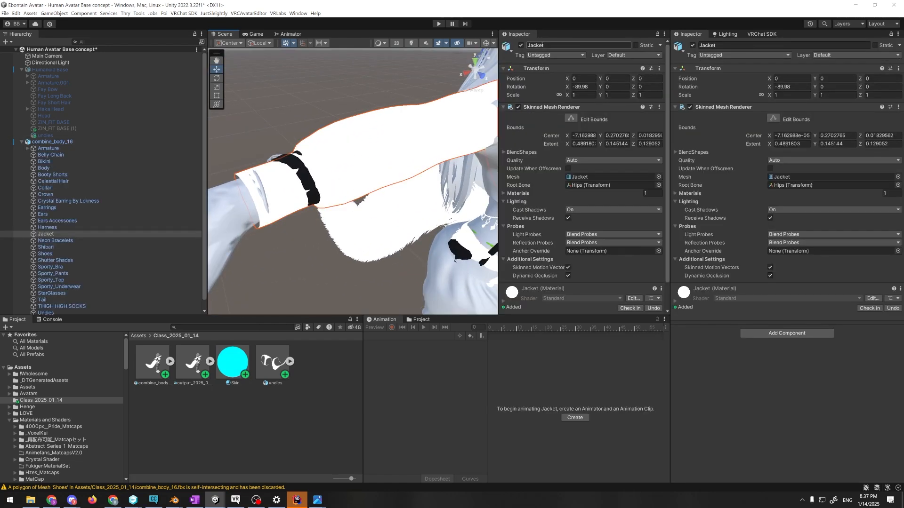
pyautogui.click(519, 46)
pyautogui.click(521, 45)
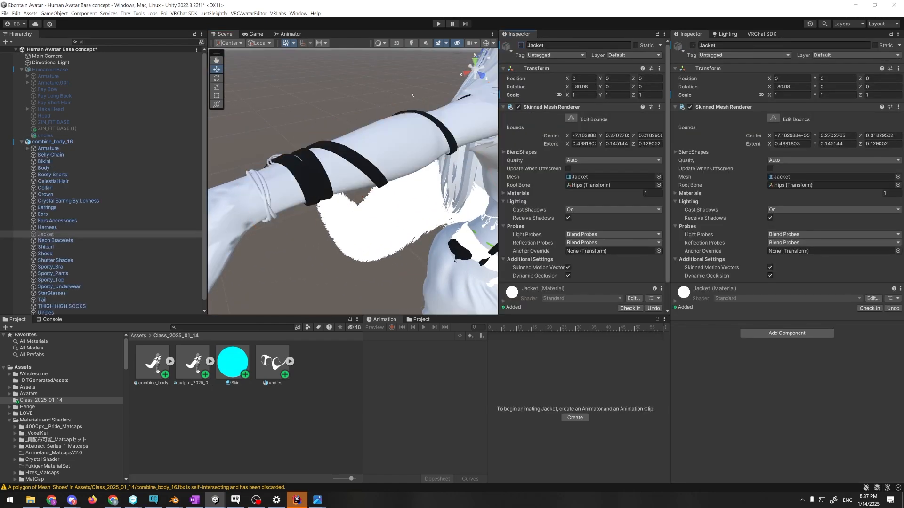
pyautogui.click(397, 93)
# Reselect the Skin material and look through its Lighting Type options without changing the current choice
pyautogui.moveTo(369, 123); pyautogui.dragTo(316, 114, button='right')
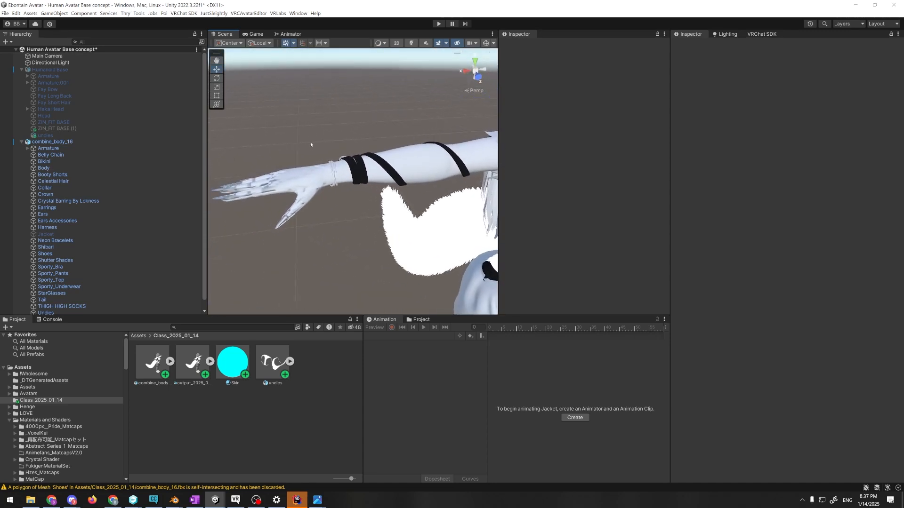
pyautogui.click(299, 176)
pyautogui.click(238, 360)
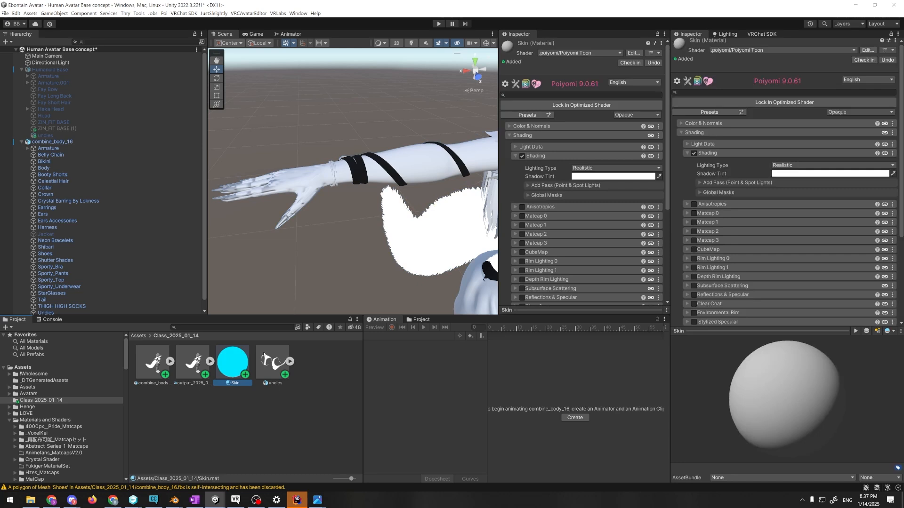
pyautogui.click(604, 170)
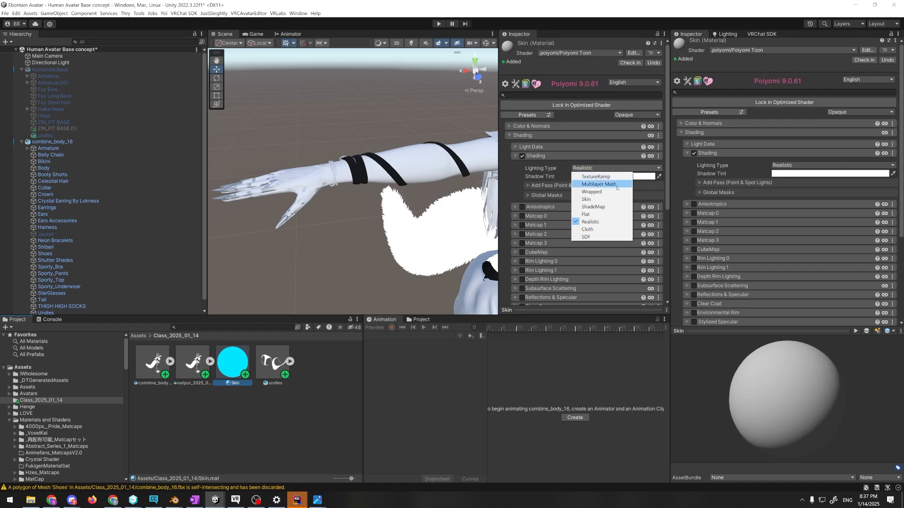
pyautogui.click(510, 177)
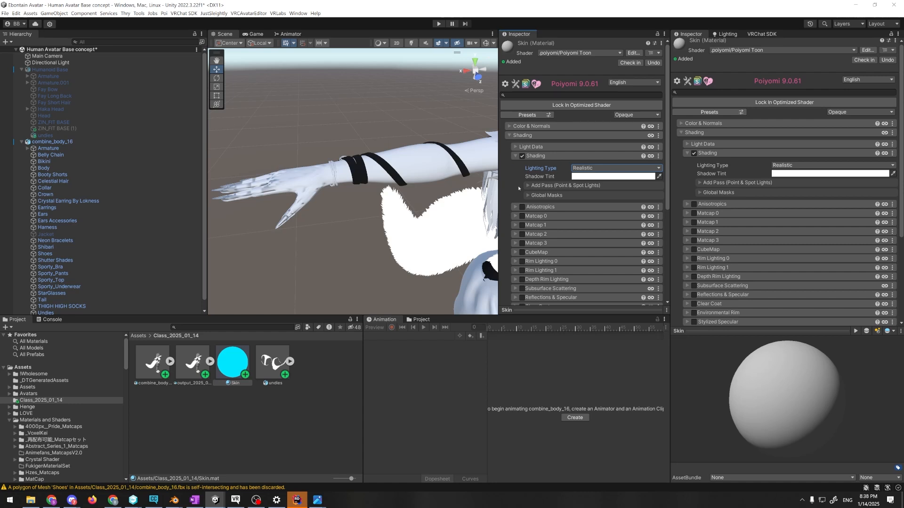
# Enable Matcap 0 on the Skin material and search for "skin" textures for its matcap
pyautogui.click(522, 216)
pyautogui.scroll(-3, 545, 163)
pyautogui.click(535, 157)
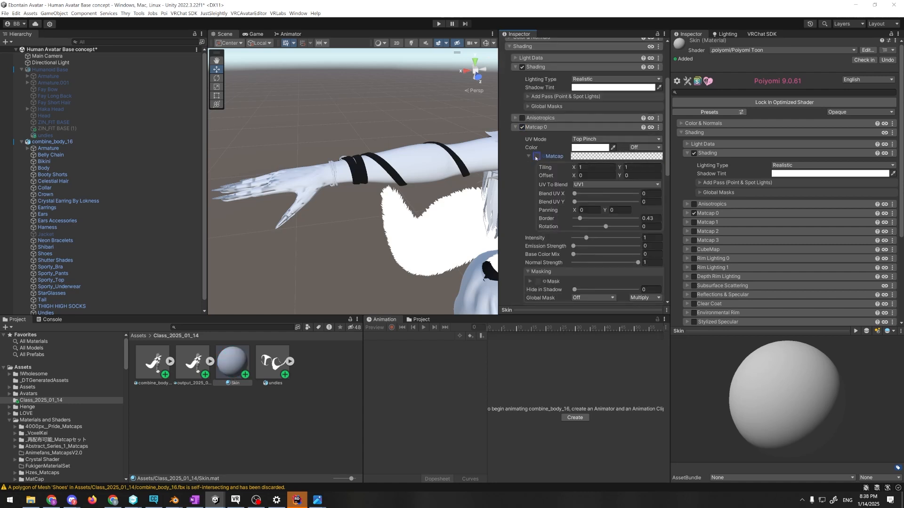
pyautogui.click(538, 157)
pyautogui.write('skin')
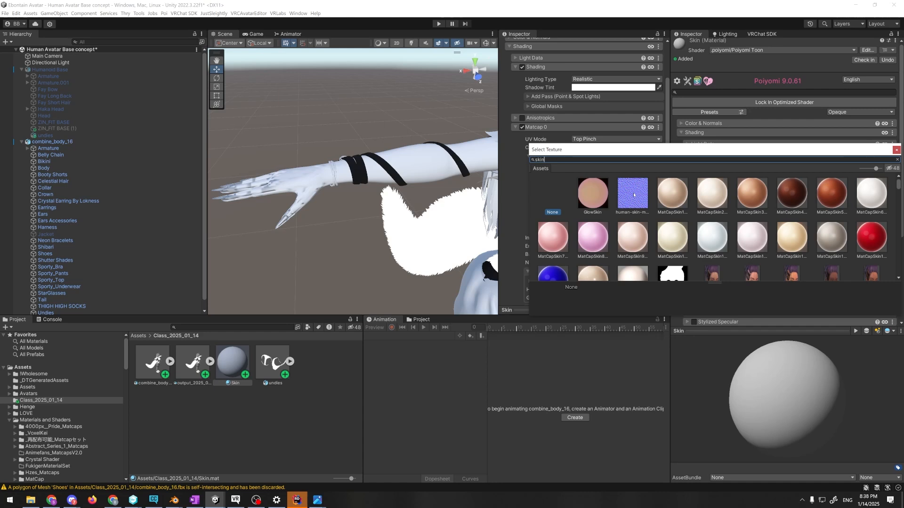
# Assign the light-toned skin_matcap (182) texture as the Skin material's Matcap 0
pyautogui.scroll(-6, 634, 195)
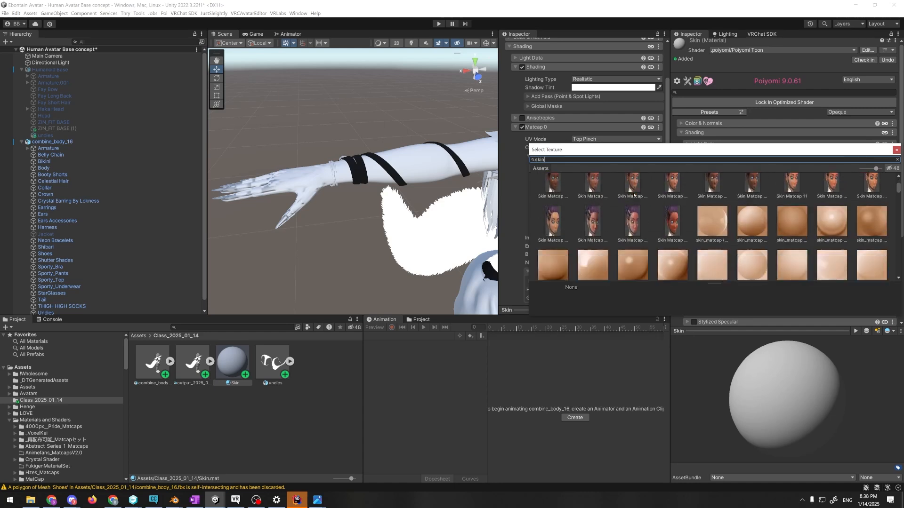
pyautogui.scroll(-3, 634, 194)
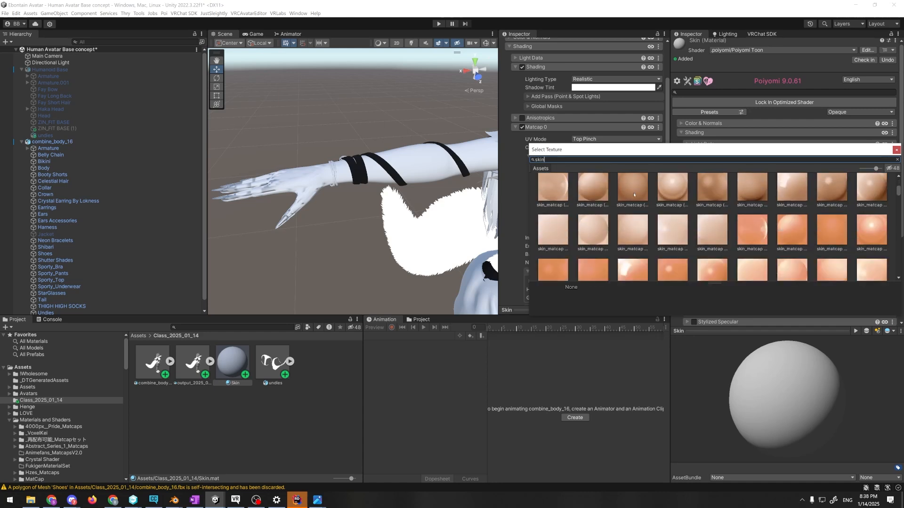
pyautogui.scroll(-2, 635, 194)
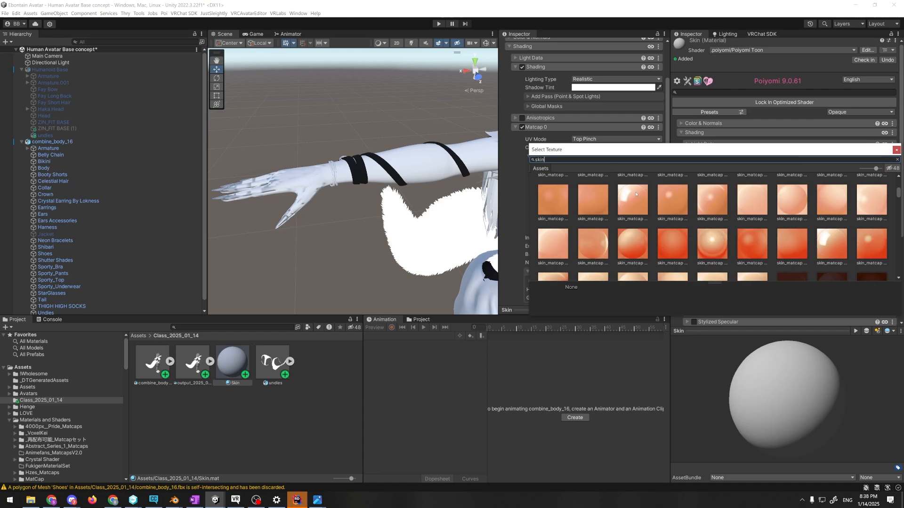
pyautogui.scroll(-2, 636, 194)
pyautogui.scroll(-3, 636, 194)
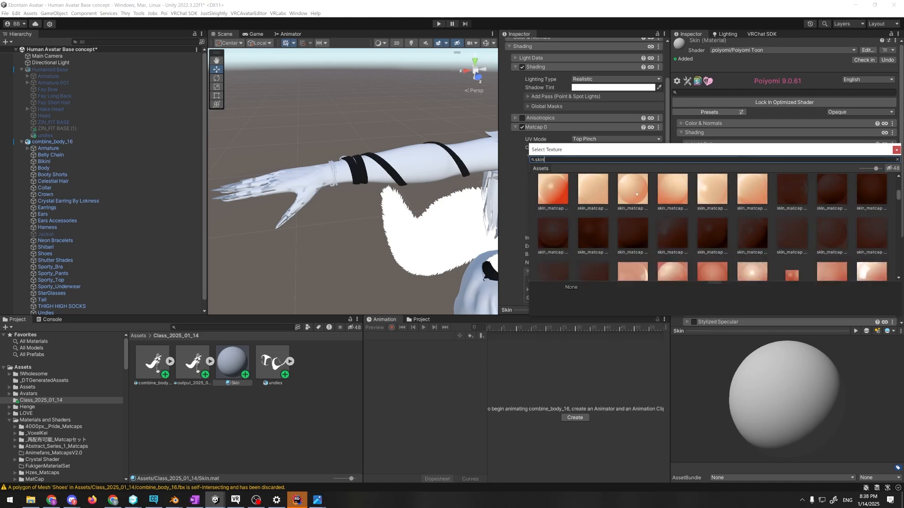
pyautogui.scroll(-3, 637, 193)
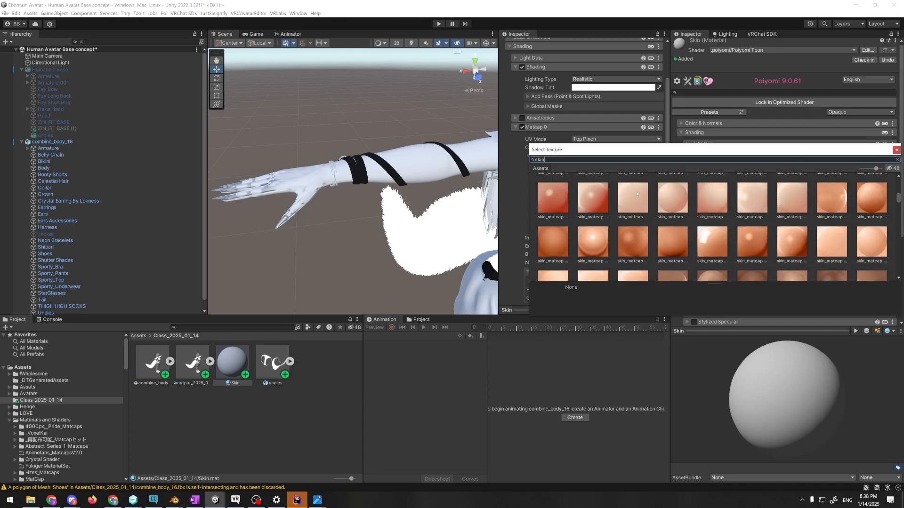
pyautogui.scroll(-3, 637, 194)
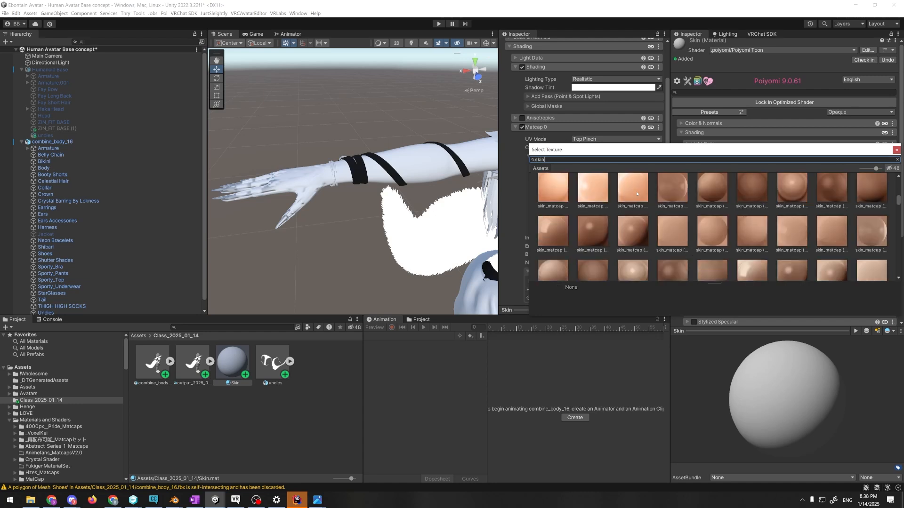
pyautogui.scroll(-5, 637, 193)
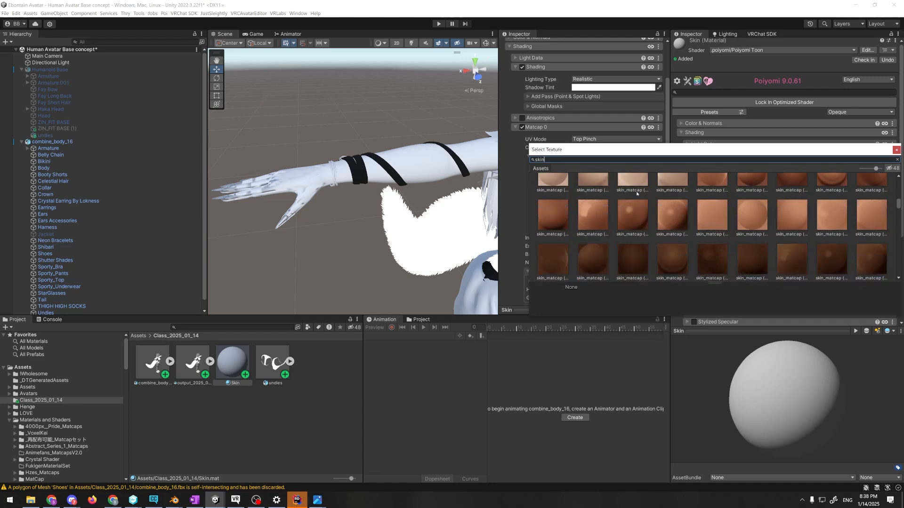
pyautogui.scroll(-5, 637, 194)
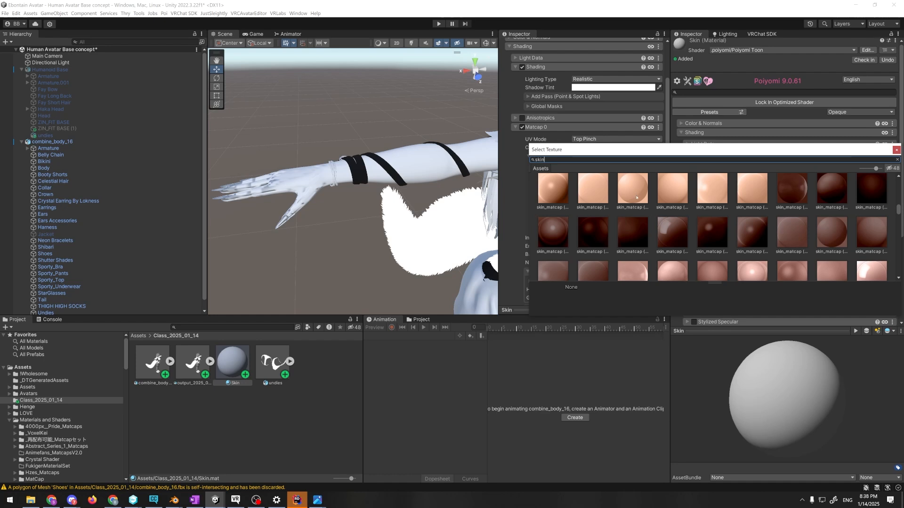
pyautogui.click(759, 192)
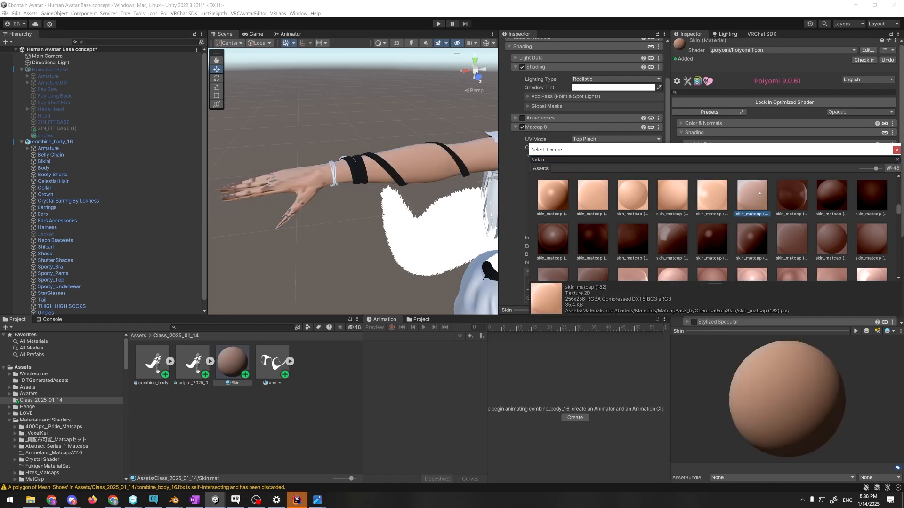
pyautogui.doubleClick(758, 193)
# Deactivate the Sporty_Pants object on the avatar to uncover the legs
pyautogui.moveTo(383, 125); pyautogui.dragTo(356, 116, button='right')
pyautogui.press('w')
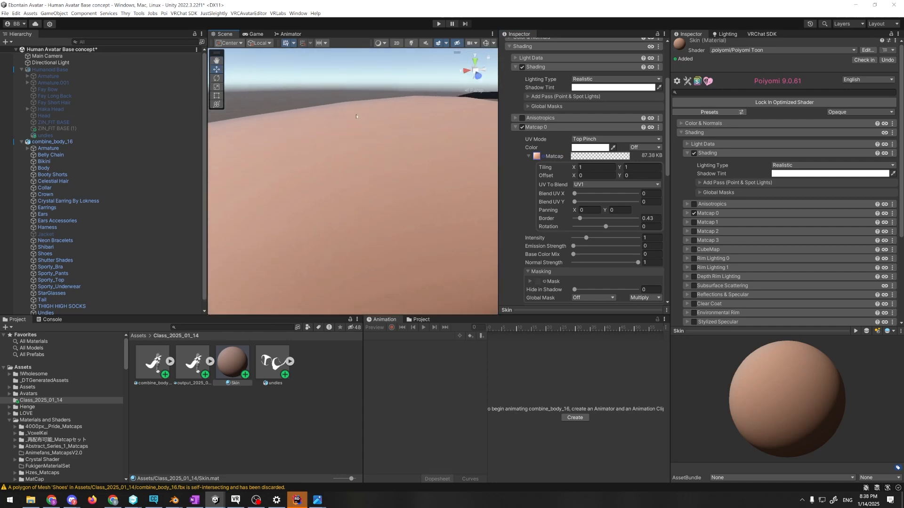
pyautogui.scroll(-8, 358, 155)
pyautogui.moveTo(359, 171); pyautogui.dragTo(338, 225, button='right')
pyautogui.scroll(-1, 337, 224)
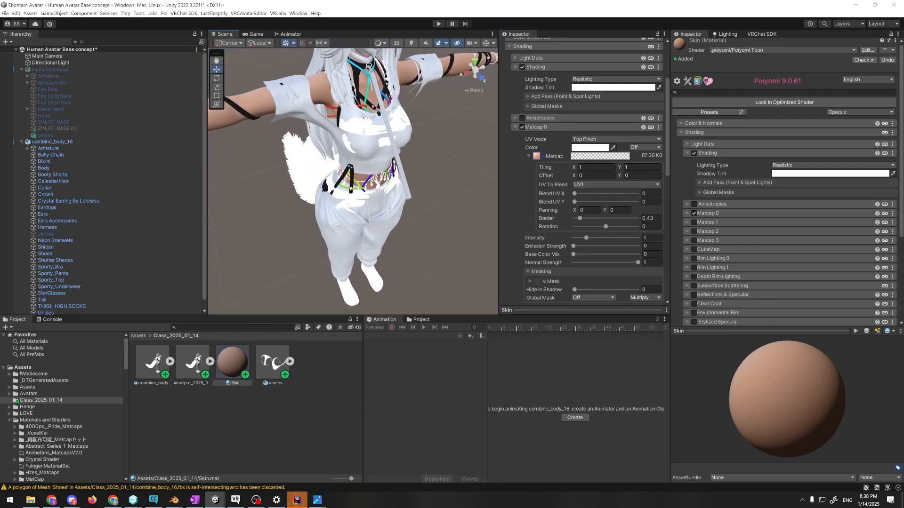
pyautogui.click(336, 227)
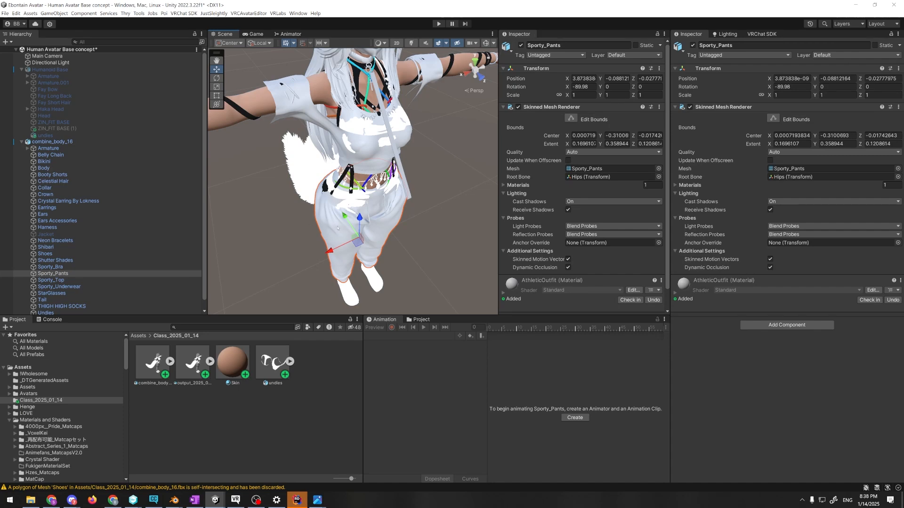
pyautogui.click(520, 45)
pyautogui.click(427, 252)
# Deactivate the THIGH HIGH SOCKS object on the combine_body_16 avatar
pyautogui.moveTo(428, 251); pyautogui.dragTo(300, 218, button='right')
pyautogui.click(298, 217)
pyautogui.click(68, 306)
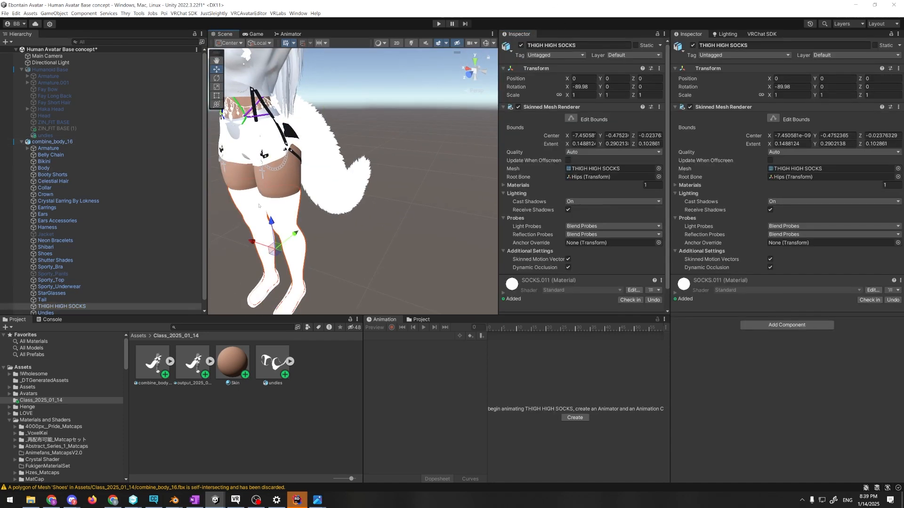
pyautogui.click(59, 253)
pyautogui.scroll(-1, 67, 301)
pyautogui.click(68, 299)
pyautogui.click(521, 45)
pyautogui.click(438, 216)
pyautogui.moveTo(437, 216); pyautogui.dragTo(405, 212, button='right')
pyautogui.click(405, 209)
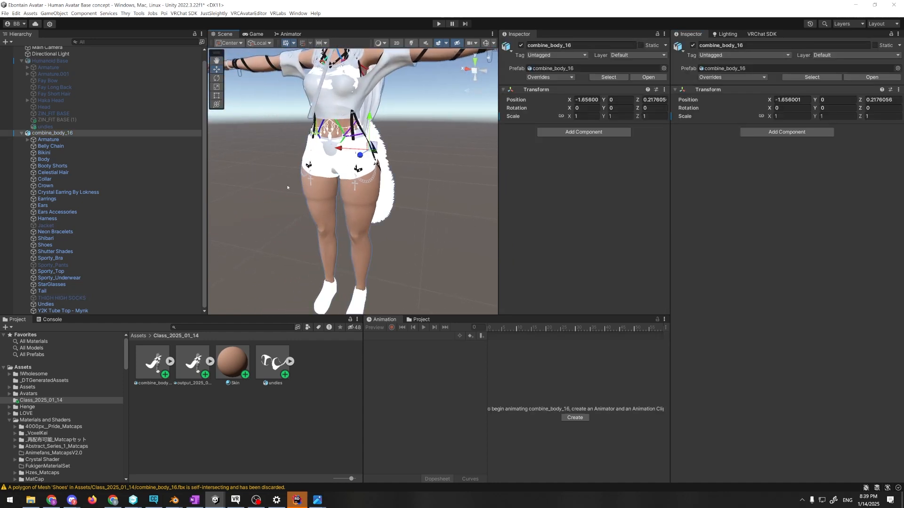
# Set the Body mesh's Thigh High Squish blendshape to 0
pyautogui.scroll(1, 52, 108)
pyautogui.click(43, 168)
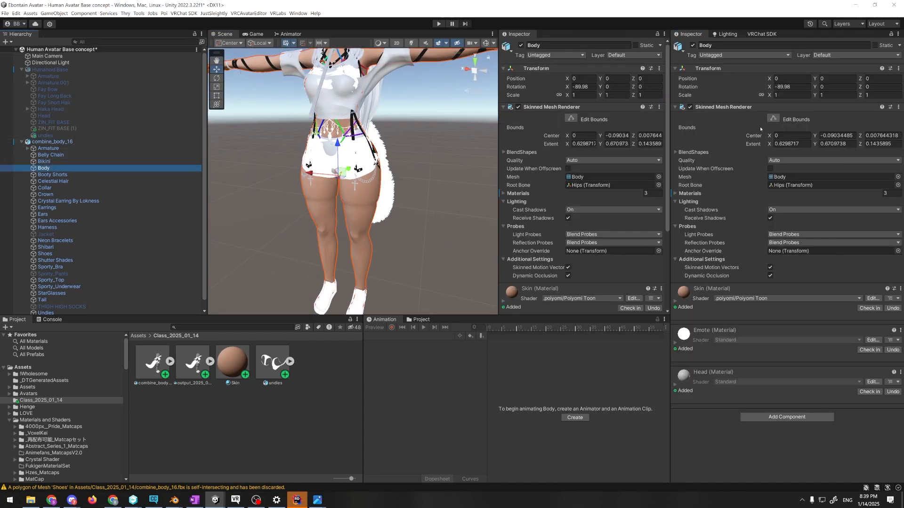
pyautogui.click(693, 153)
pyautogui.scroll(-3, 727, 190)
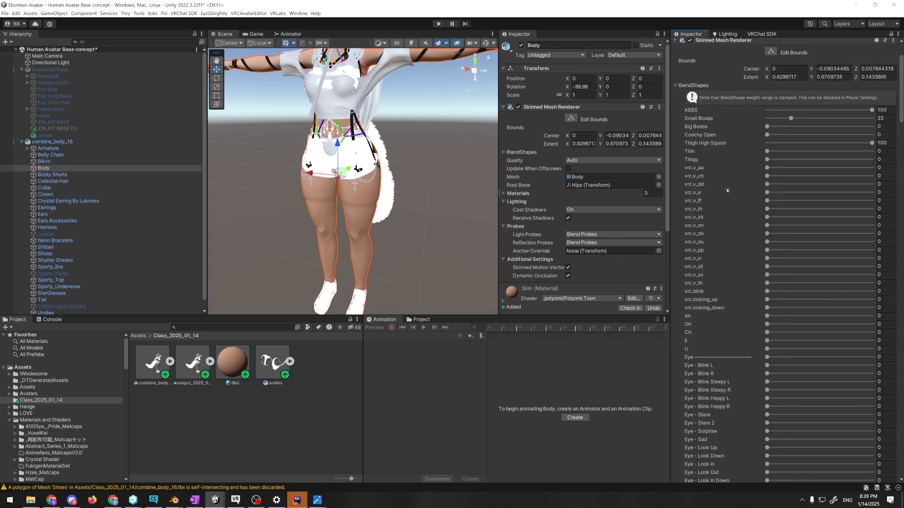
pyautogui.scroll(-2, 728, 189)
pyautogui.scroll(2, 872, 99)
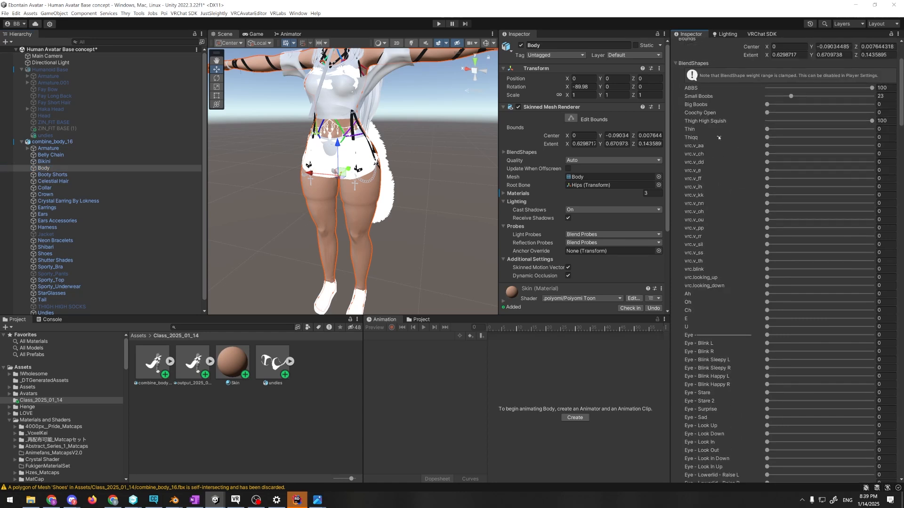
pyautogui.click(870, 143)
pyautogui.moveTo(805, 143); pyautogui.dragTo(766, 143)
pyautogui.scroll(3, 378, 235)
pyautogui.scroll(5, 378, 235)
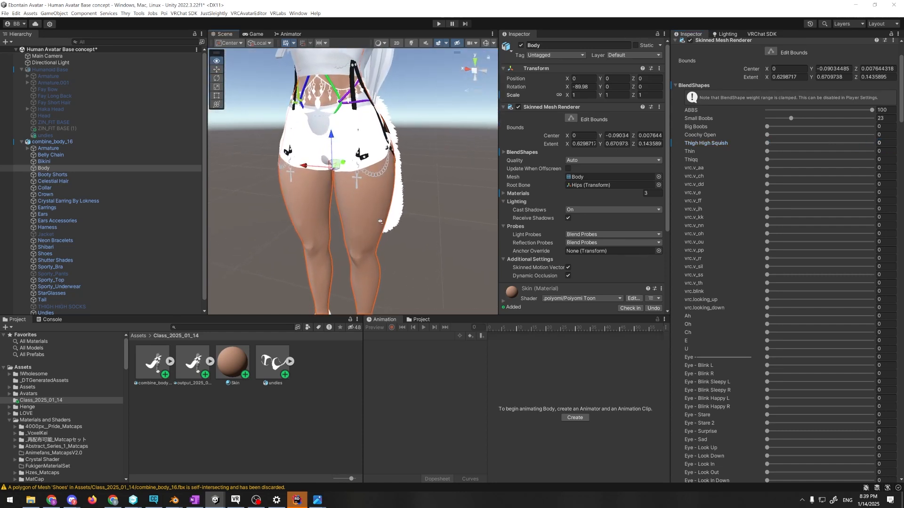
pyautogui.moveTo(838, 142); pyautogui.dragTo(743, 139)
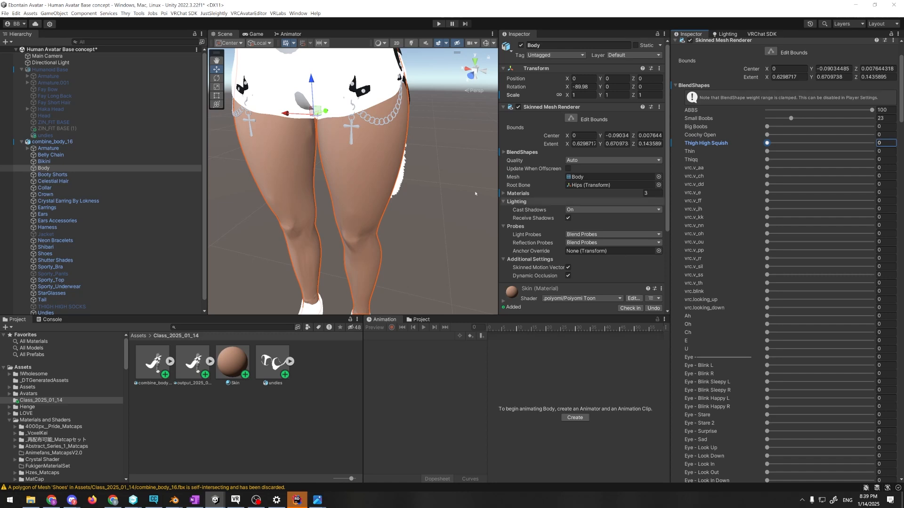
# Deactivate the Sporty_Top object on the combine_body_16 avatar
pyautogui.scroll(-3, 414, 183)
pyautogui.click(438, 170)
pyautogui.moveTo(438, 170); pyautogui.dragTo(471, 135, button='right')
pyautogui.press('s')
pyautogui.press('a')
pyautogui.press('w')
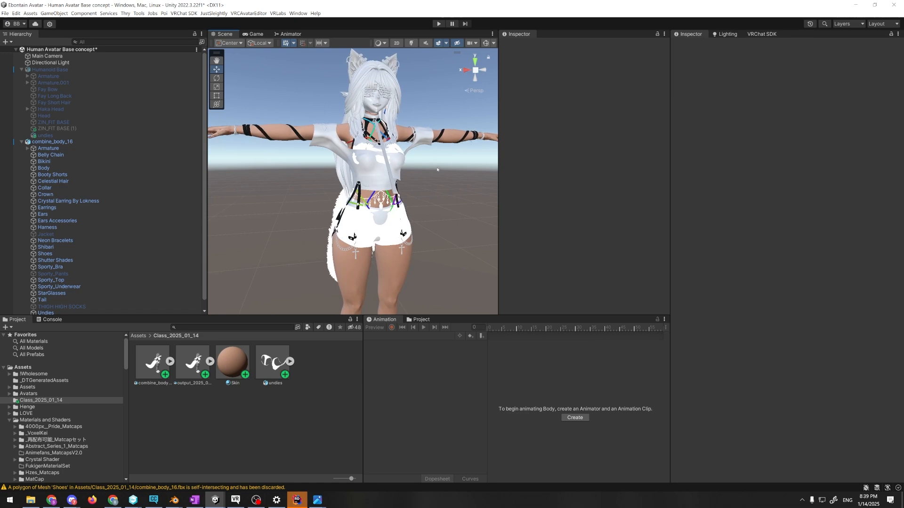
pyautogui.click(418, 141)
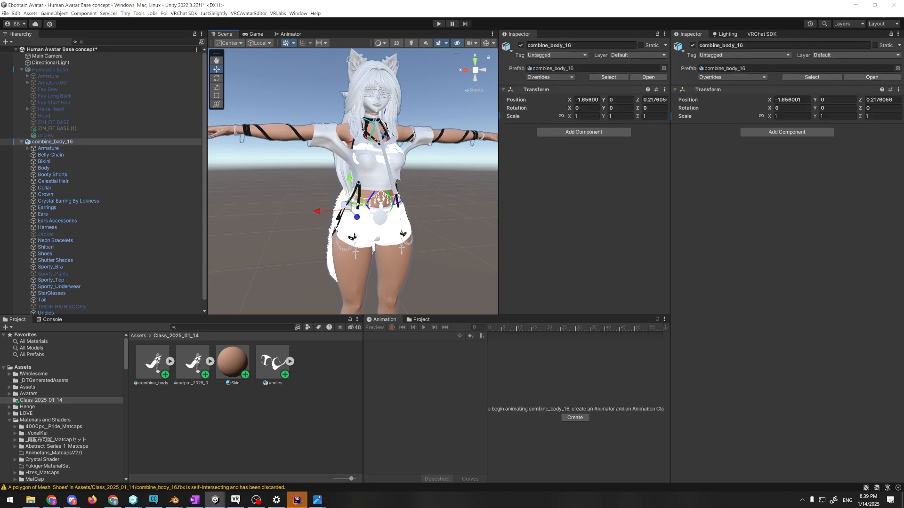
pyautogui.click(693, 45)
pyautogui.click(458, 169)
# Deactivate the Y2K Tube Top object on the avatar and clear the selection
pyautogui.moveTo(457, 169)
pyautogui.mouseDown(button='right')
pyautogui.moveTo(477, 186)
pyautogui.moveTo(458, 185)
pyautogui.mouseUp(button='right')
pyautogui.click(375, 163)
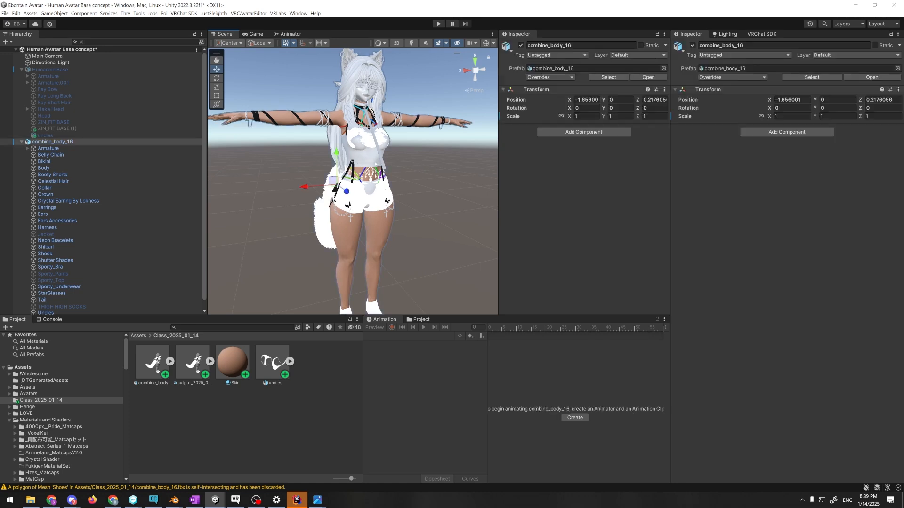
pyautogui.click(375, 163)
pyautogui.click(692, 45)
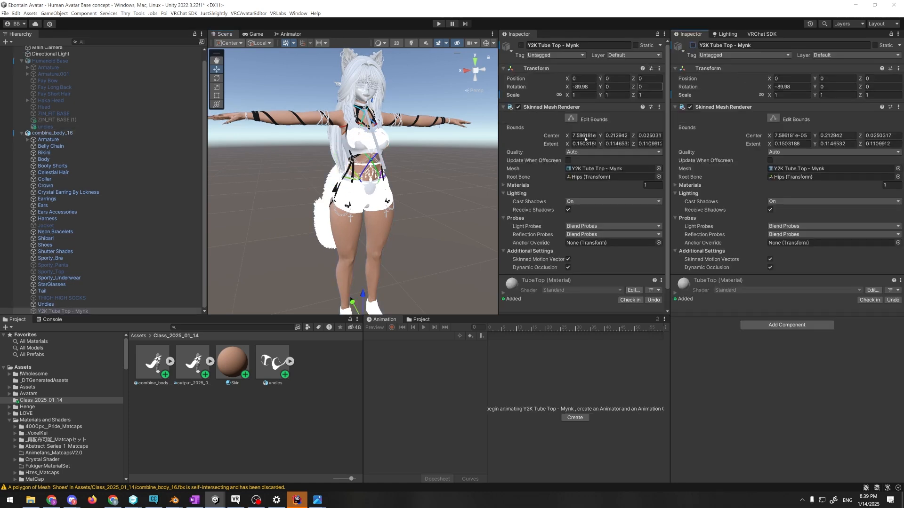
pyautogui.click(456, 188)
pyautogui.click(342, 205)
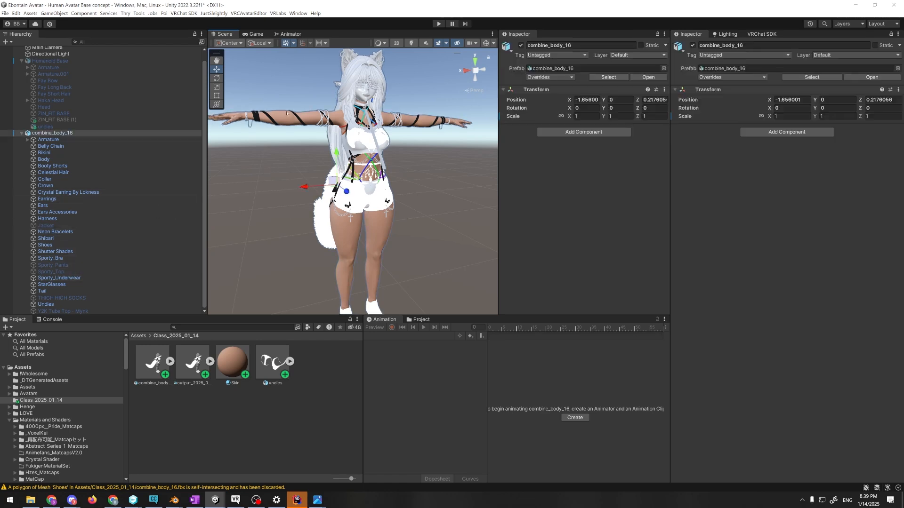
# Locate the Skin material's Matcap 0 texture in the project and open its import settings
pyautogui.click(232, 361)
pyautogui.scroll(-5, 542, 146)
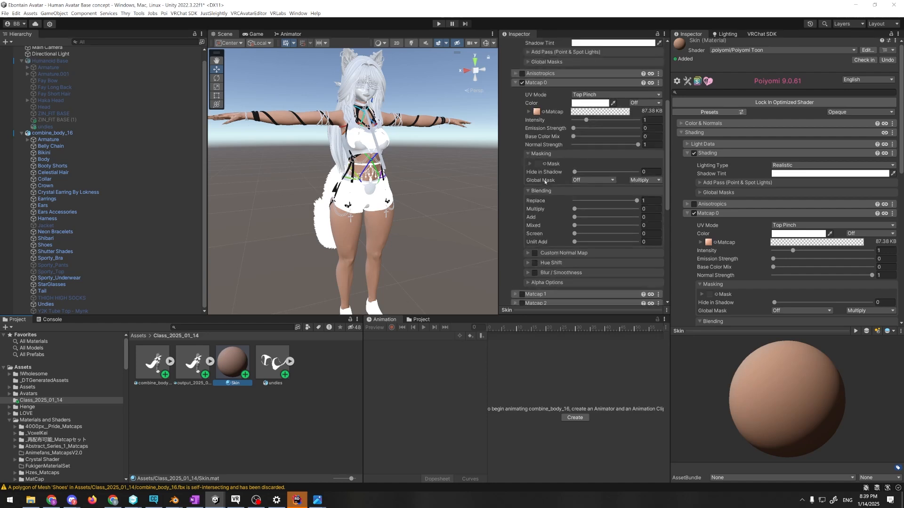
pyautogui.doubleClick(622, 133)
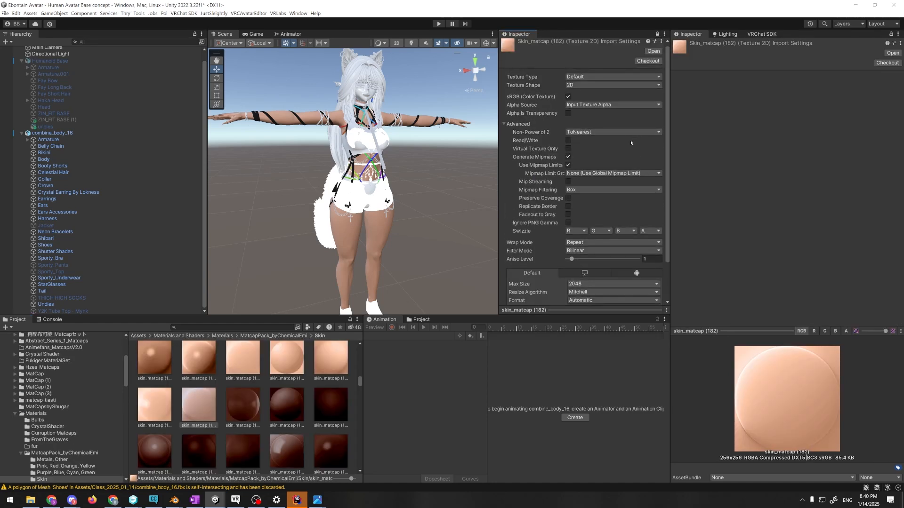
# Set the skin_matcap (182) texture's Max Size to 32, apply it, and check the result on the avatar's legs
pyautogui.moveTo(518, 319); pyautogui.dragTo(523, 359)
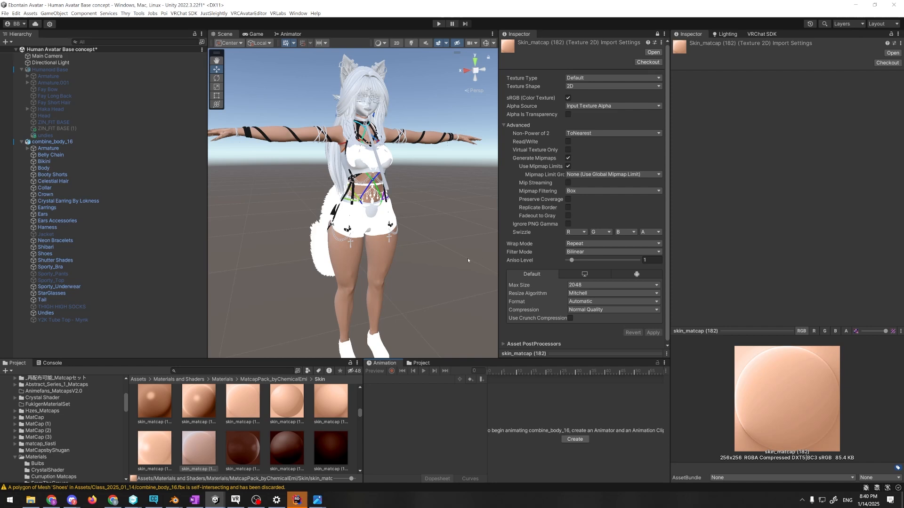
pyautogui.click(599, 285)
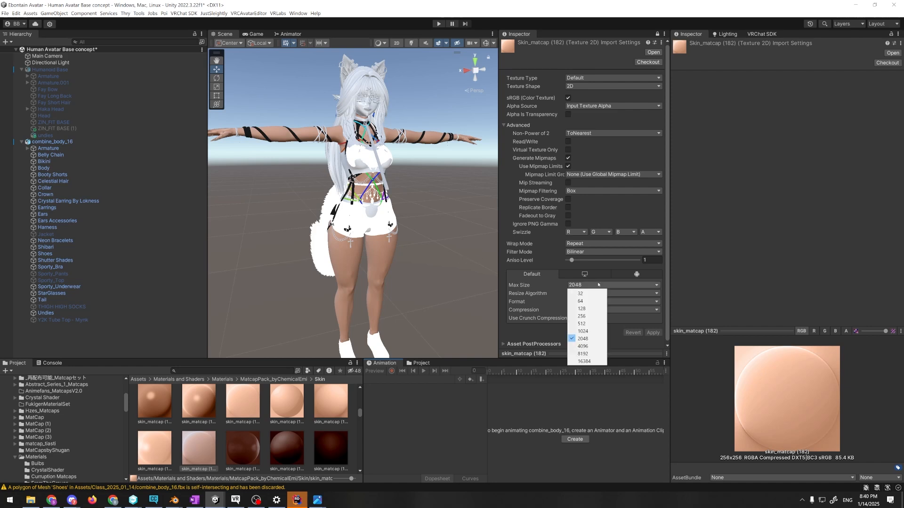
pyautogui.click(580, 294)
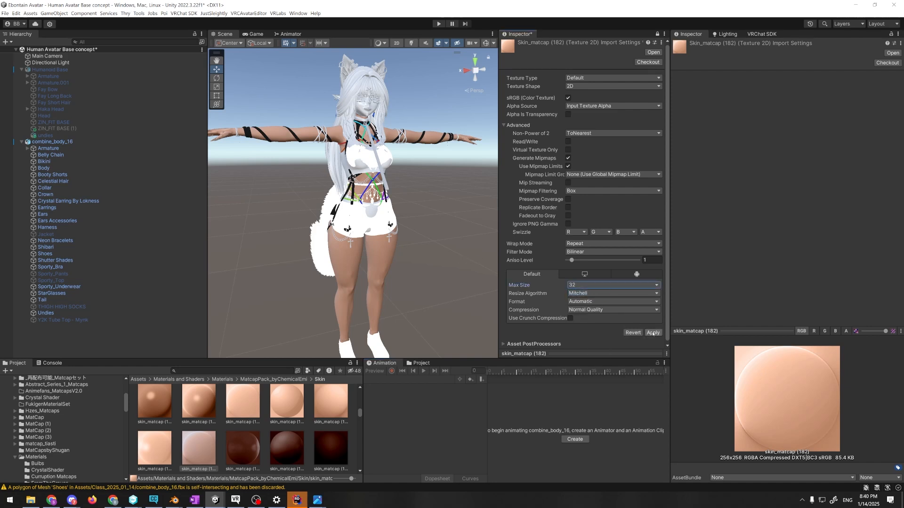
pyautogui.click(653, 332)
pyautogui.scroll(8, 422, 280)
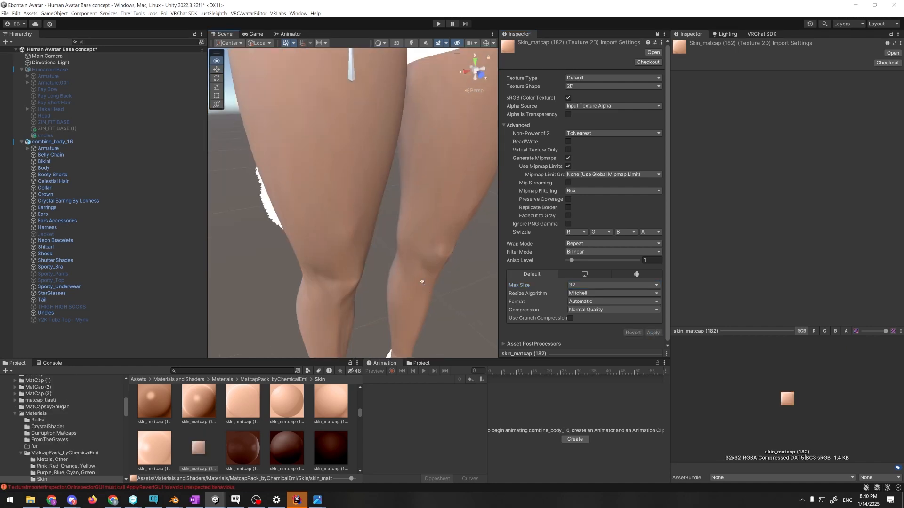
pyautogui.scroll(-4, 417, 264)
pyautogui.keyDown('alt'); pyautogui.moveTo(416, 252); pyautogui.dragTo(379, 243); pyautogui.keyUp('alt')
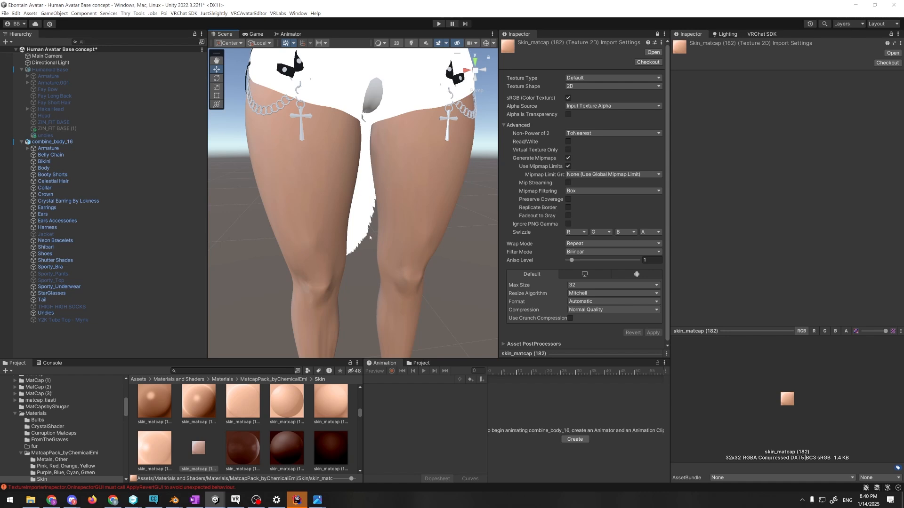
pyautogui.keyDown('alt'); pyautogui.moveTo(369, 237); pyautogui.dragTo(378, 243); pyautogui.keyUp('alt')
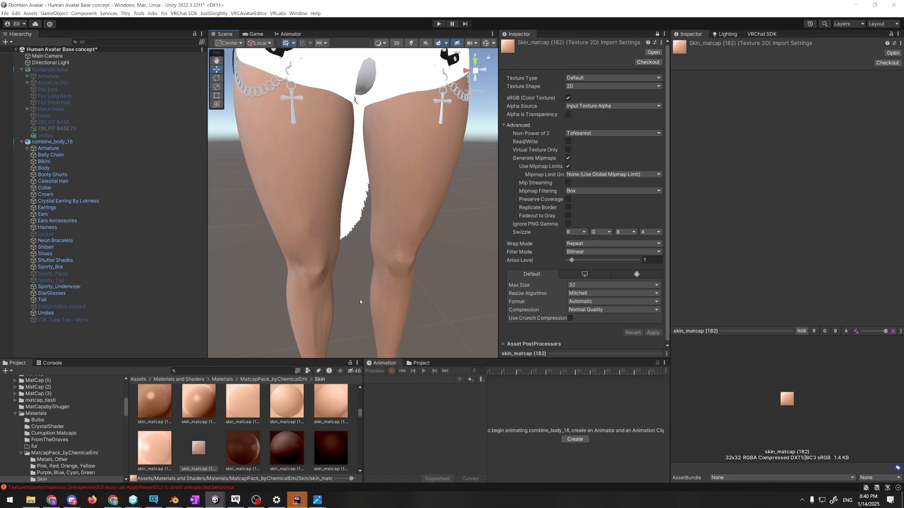
# Select the Skin material in the Class_2025_01_14 folder and expand its Color & Normals section
pyautogui.click(323, 239)
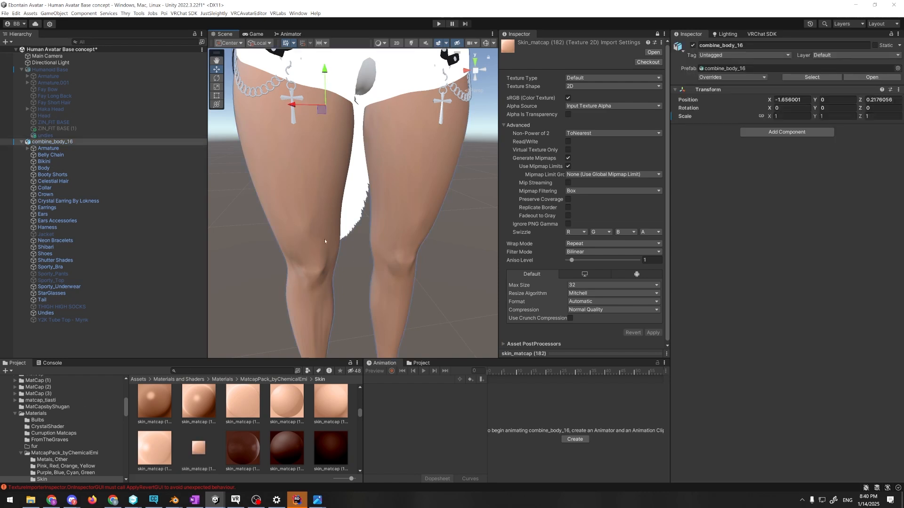
pyautogui.click(324, 238)
pyautogui.scroll(10, 47, 438)
pyautogui.click(41, 444)
pyautogui.click(239, 403)
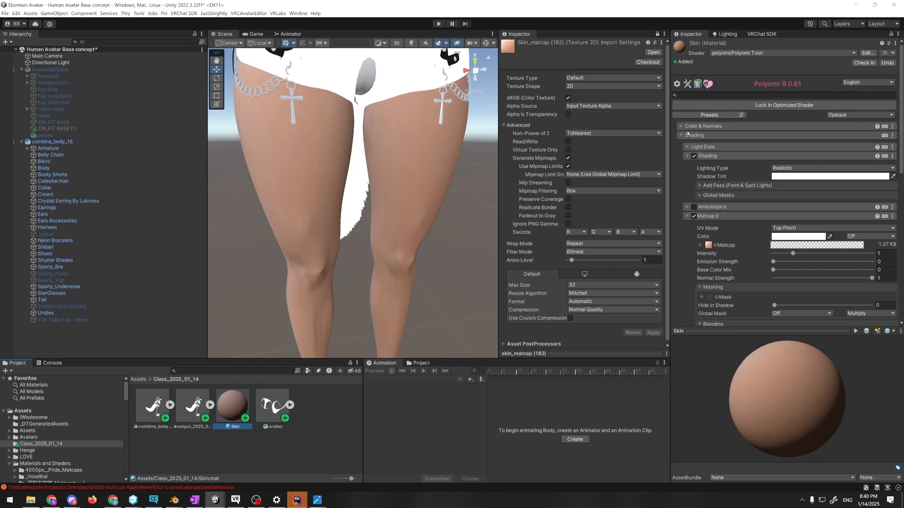
pyautogui.click(688, 126)
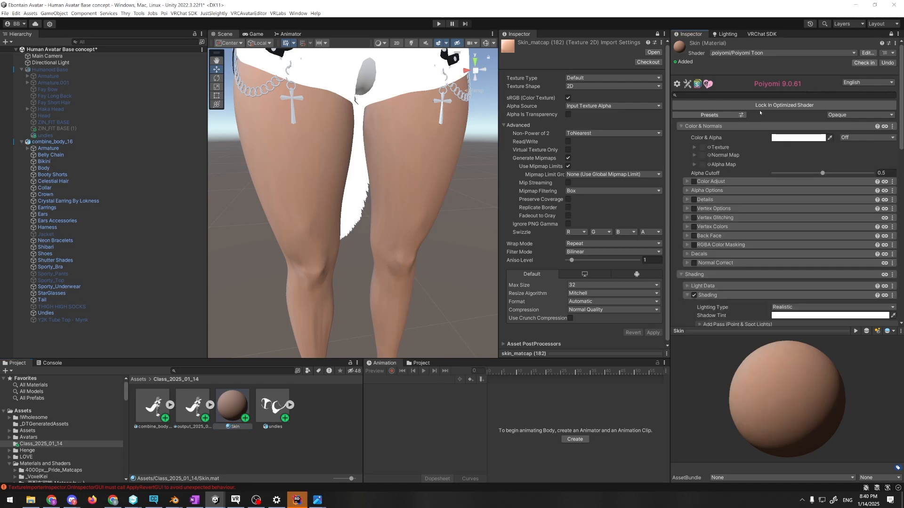
# Search the textures for "skin" and assign human-skin-micro-normal-map as the Skin material's Normal Map
pyautogui.click(709, 155)
pyautogui.moveTo(658, 186); pyautogui.dragTo(450, 176)
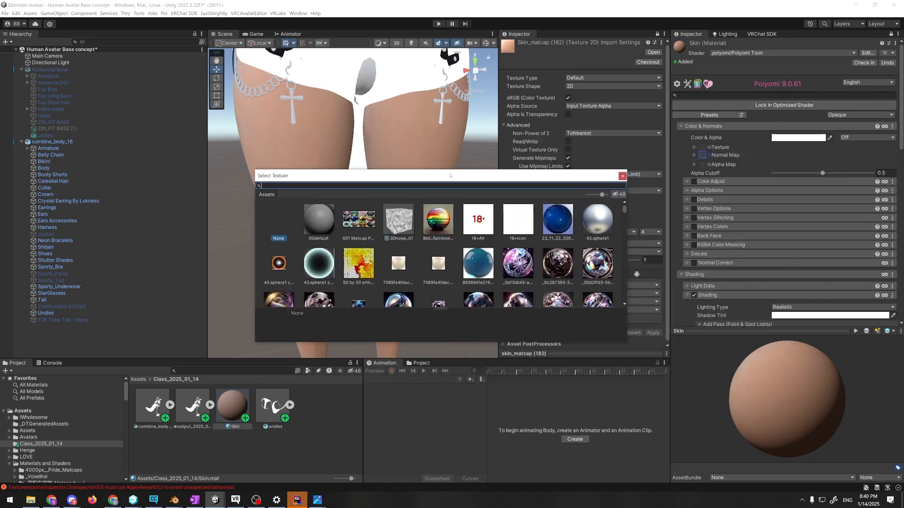
pyautogui.write('s')
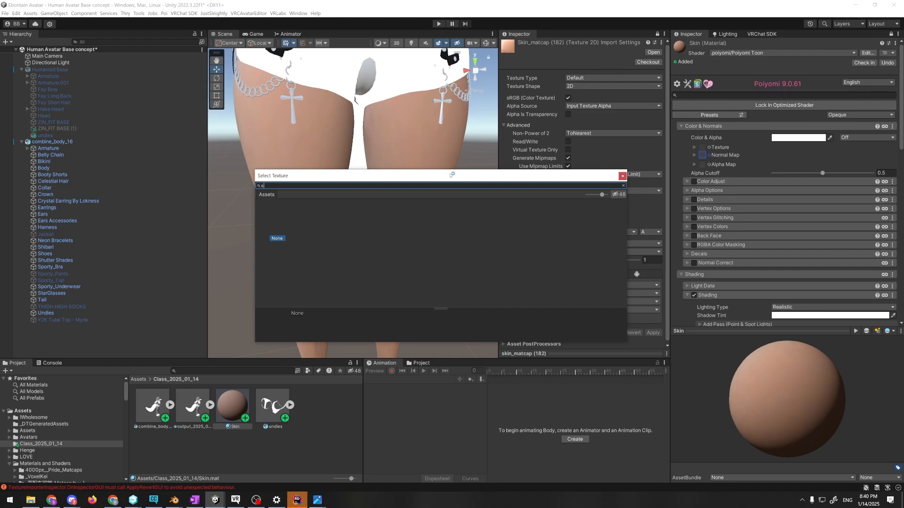
pyautogui.write('kin')
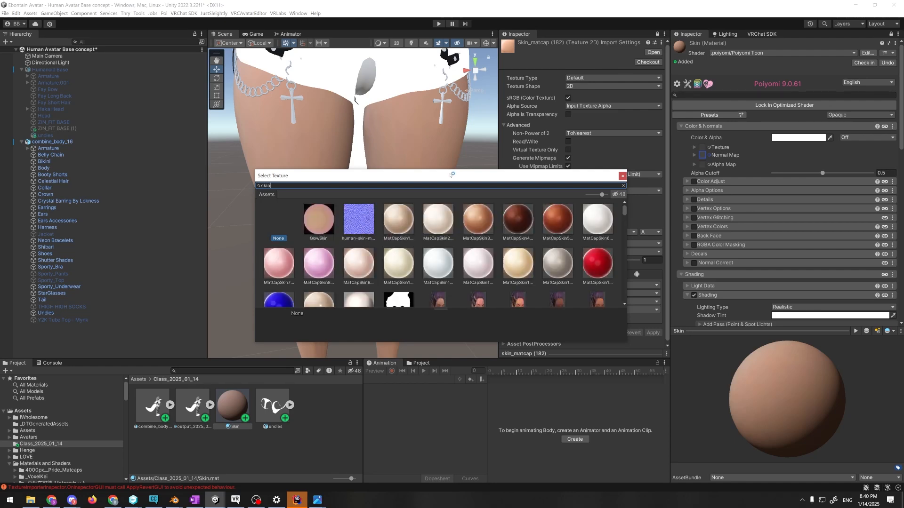
pyautogui.click(355, 235)
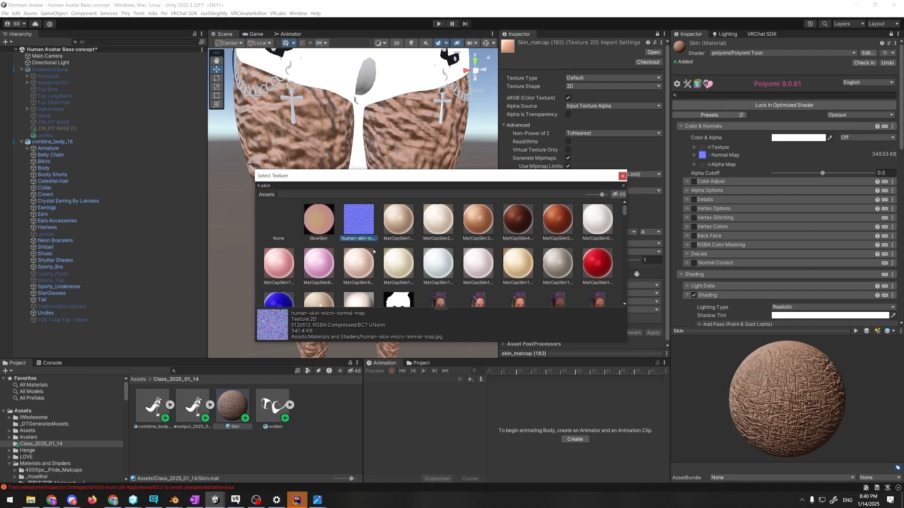
pyautogui.moveTo(387, 177)
pyautogui.mouseDown()
pyautogui.moveTo(511, 251)
pyautogui.moveTo(480, 220)
pyautogui.moveTo(401, 184)
pyautogui.mouseUp()
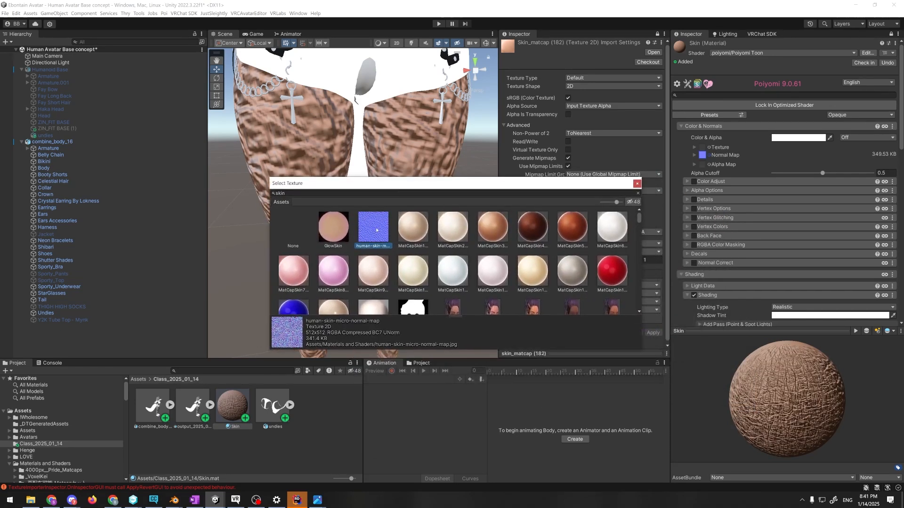
pyautogui.doubleClick(376, 229)
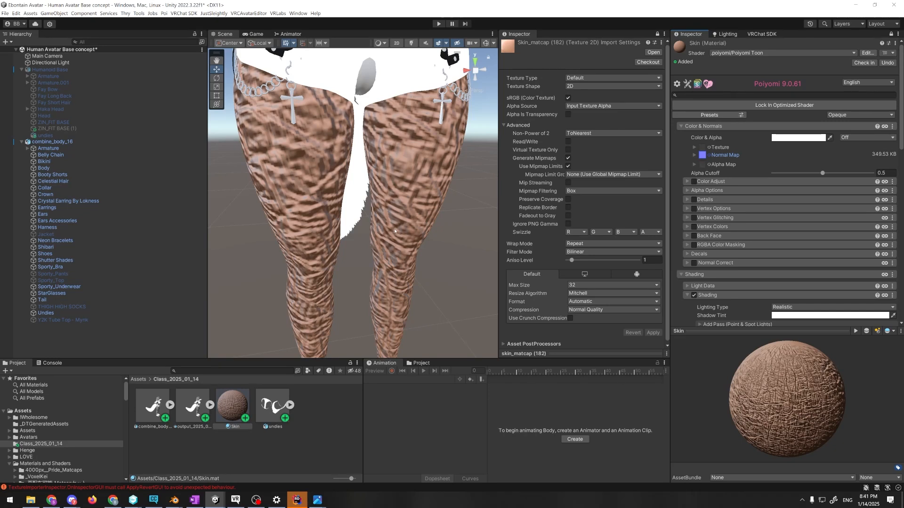
# Set the Skin material's Normal Map tiling to 100 in X and Y and inspect the thigh up close
pyautogui.click(725, 155)
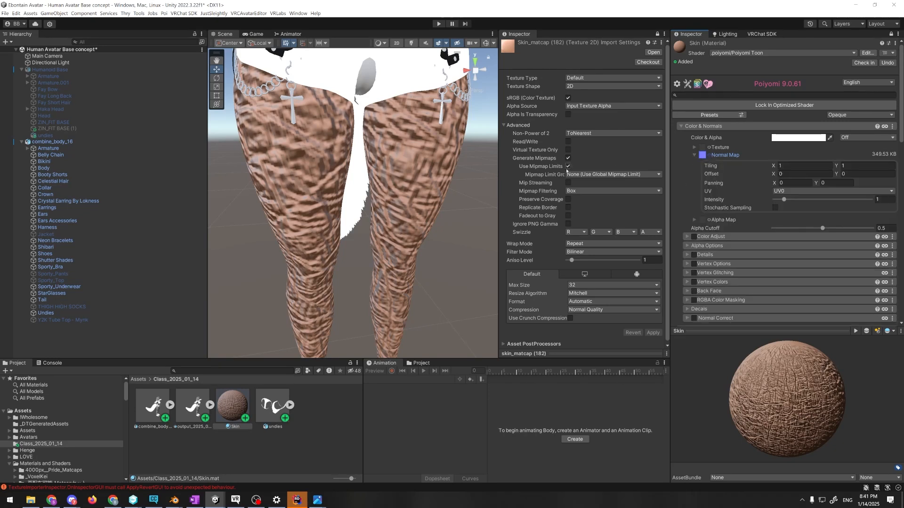
pyautogui.click(793, 166)
pyautogui.scroll(6, 417, 202)
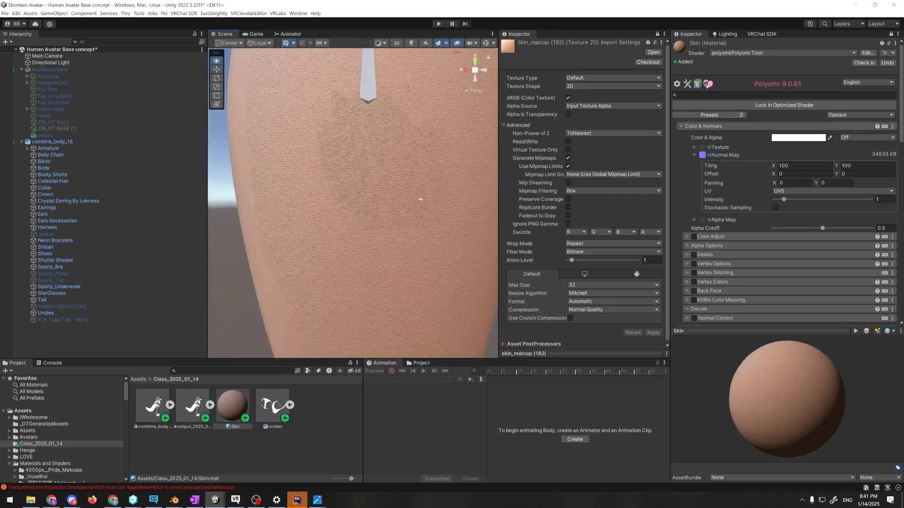
pyautogui.keyDown('alt'); pyautogui.moveTo(418, 202); pyautogui.dragTo(424, 254); pyautogui.keyUp('alt')
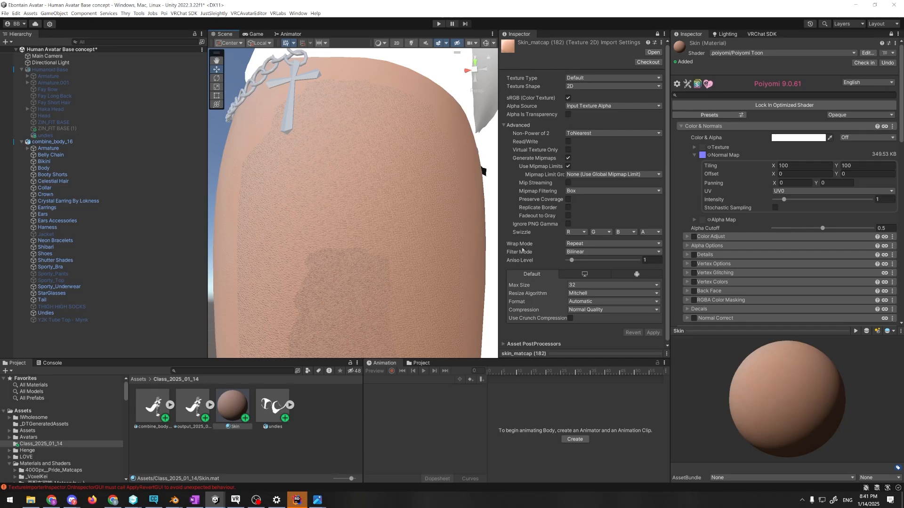
# Try Fadeout to Gray on the skin_matcap (182) texture, apply it, and compare the thigh near and far
pyautogui.click(568, 216)
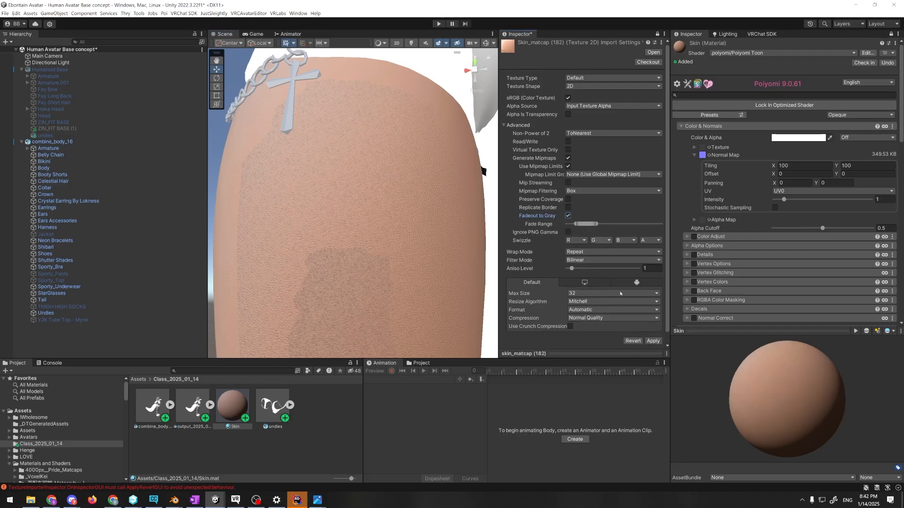
pyautogui.click(653, 340)
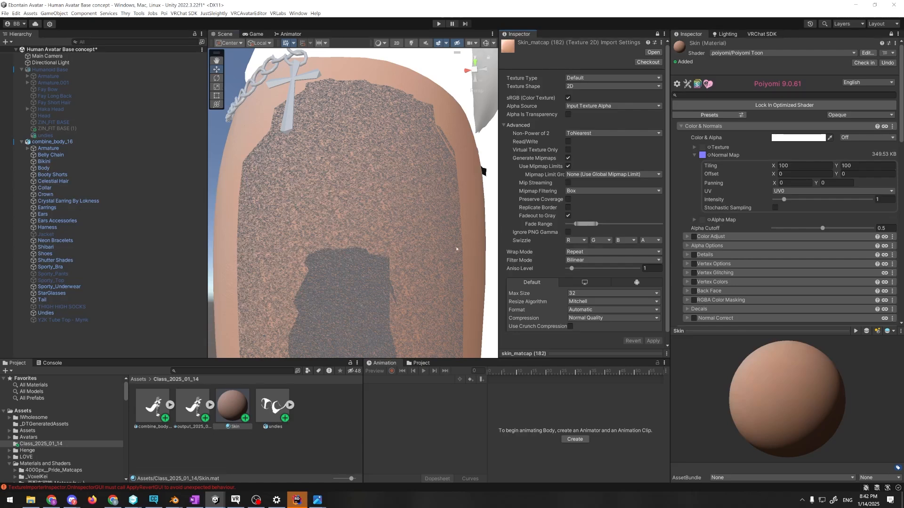
pyautogui.moveTo(457, 249); pyautogui.dragTo(459, 271, button='right')
pyautogui.press('s')
pyautogui.moveTo(450, 235); pyautogui.dragTo(448, 247, button='right')
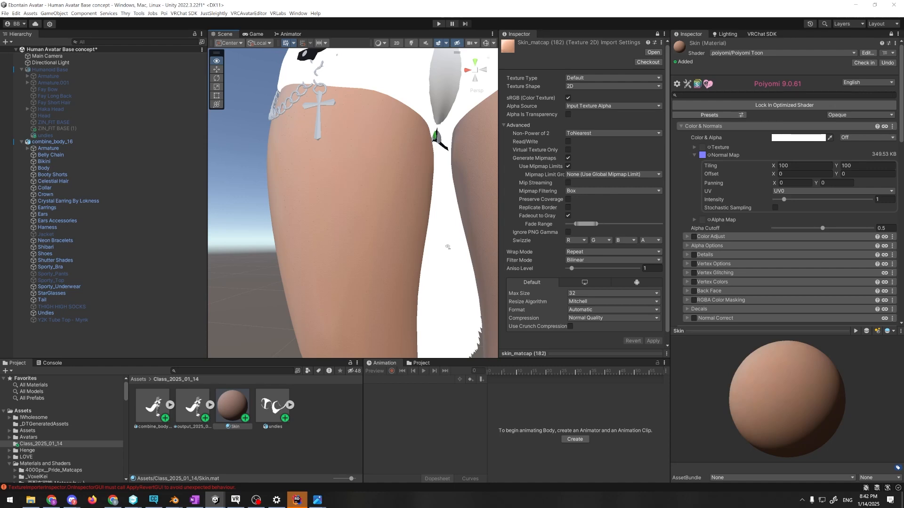
pyautogui.scroll(10, 447, 247)
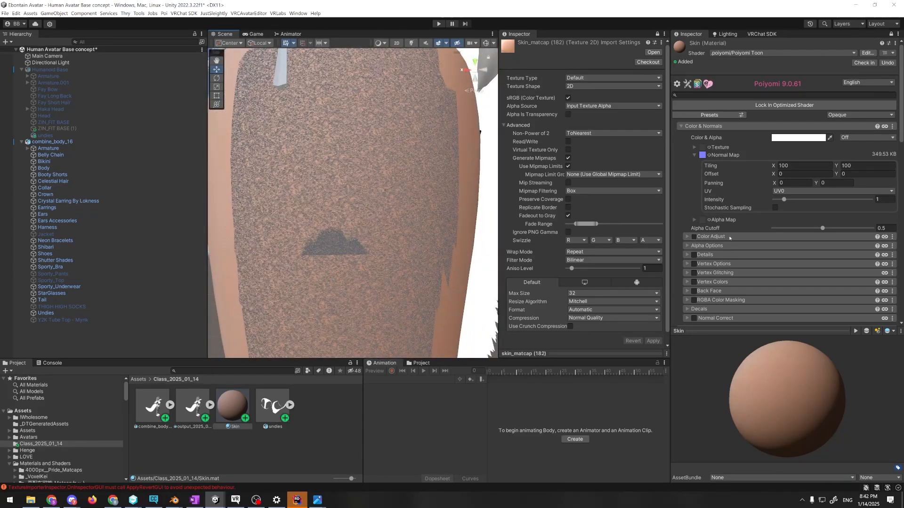
# Test Matcap 0's Replace blending at 0, then restore it to 1
pyautogui.scroll(-10, 746, 207)
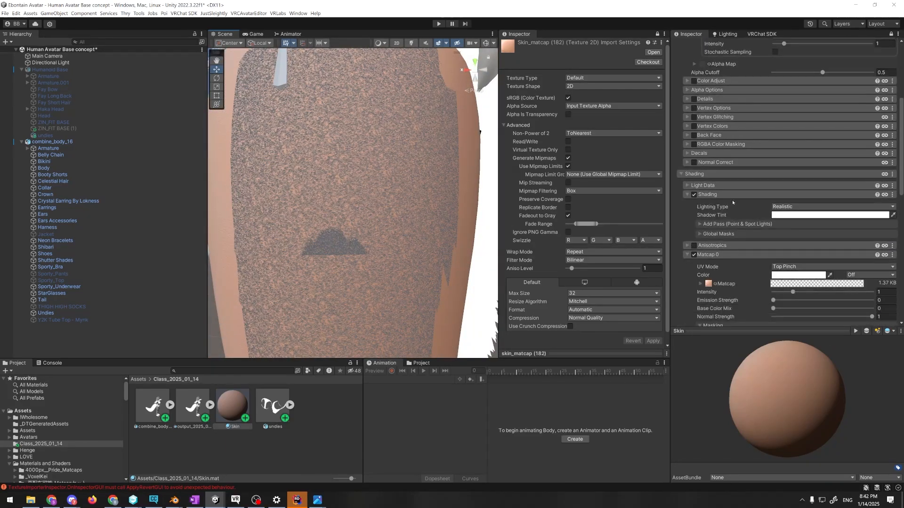
pyautogui.scroll(-3, 753, 226)
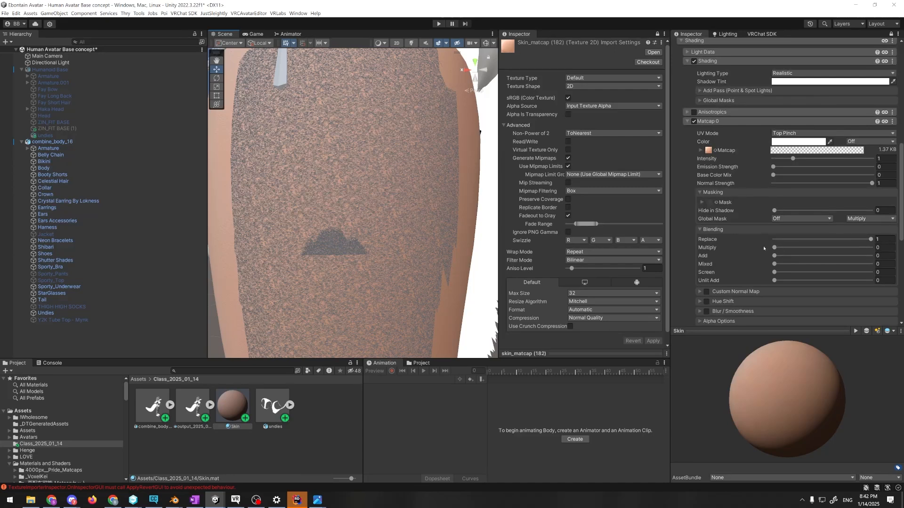
pyautogui.moveTo(796, 240)
pyautogui.mouseDown()
pyautogui.moveTo(759, 246)
pyautogui.moveTo(864, 248)
pyautogui.moveTo(783, 235)
pyautogui.mouseUp()
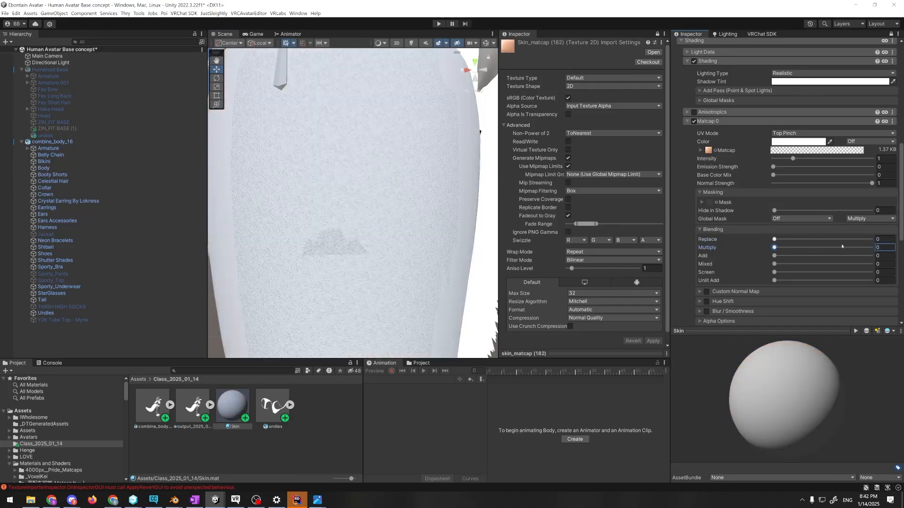
pyautogui.click(871, 239)
pyautogui.scroll(15, 699, 176)
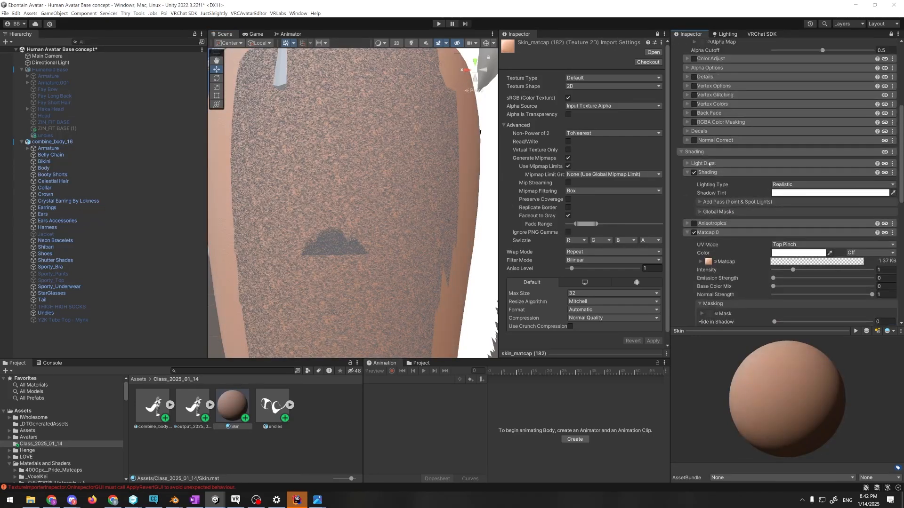
# Turn Fadeout to Gray back off on the skin_matcap (182) texture and apply the change
pyautogui.click(568, 215)
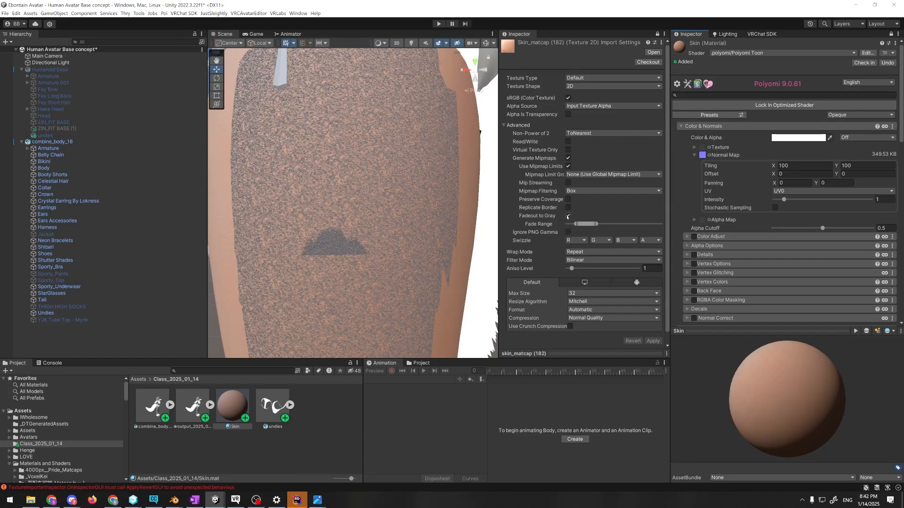
pyautogui.click(653, 333)
# Unlock the texture's Inspector and open the import settings of human-skin-micro-normal-map from the material's Normal Map
pyautogui.click(657, 33)
pyautogui.click(702, 154)
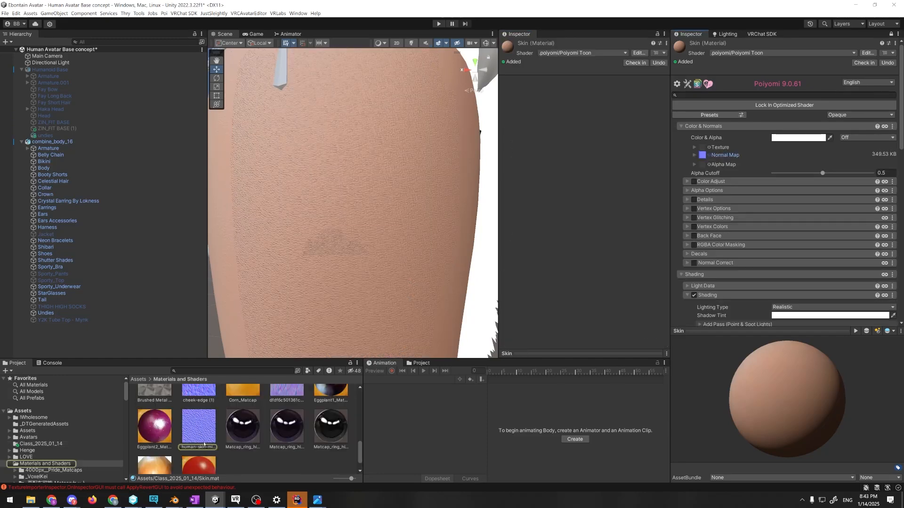
pyautogui.click(200, 438)
pyautogui.scroll(-3, 426, 198)
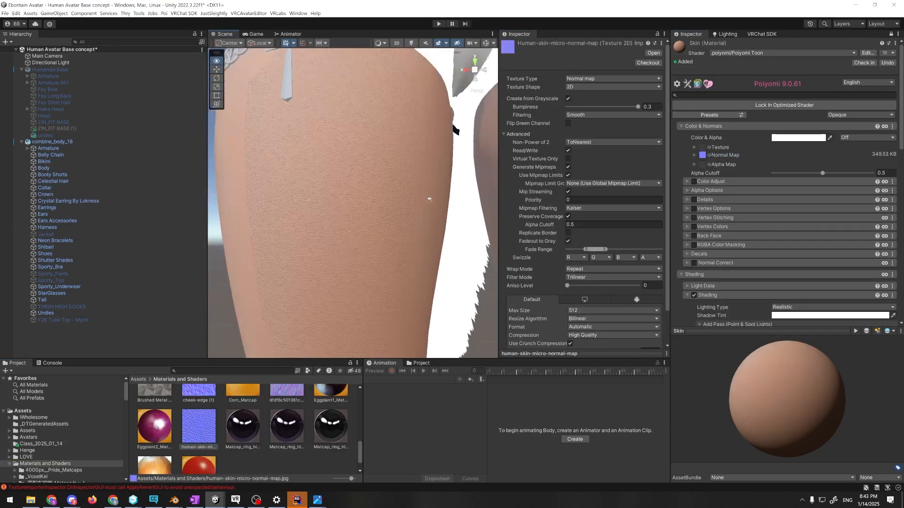
pyautogui.moveTo(429, 200); pyautogui.dragTo(427, 203, button='right')
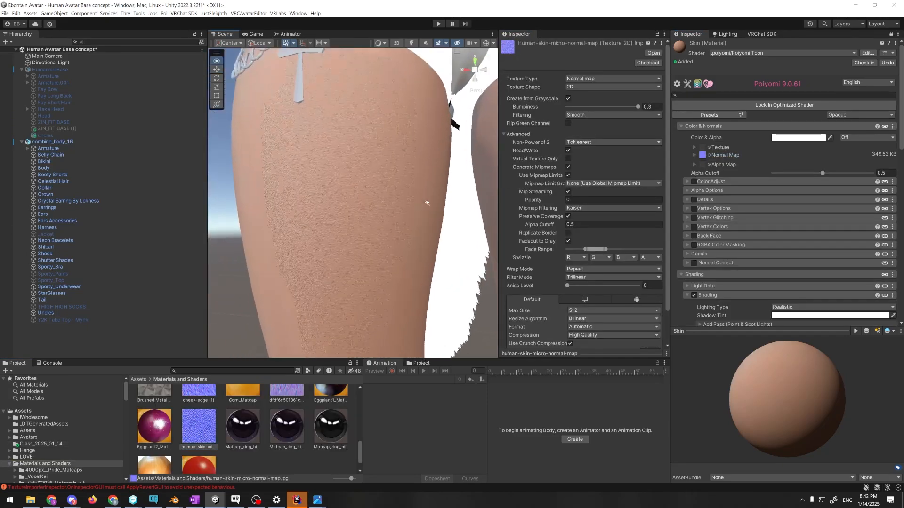
# Try human-skin-micro-normal-map without Fadeout to Gray, apply it, and inspect the skin at different distances
pyautogui.click(568, 241)
pyautogui.scroll(-1, 593, 282)
pyautogui.click(653, 336)
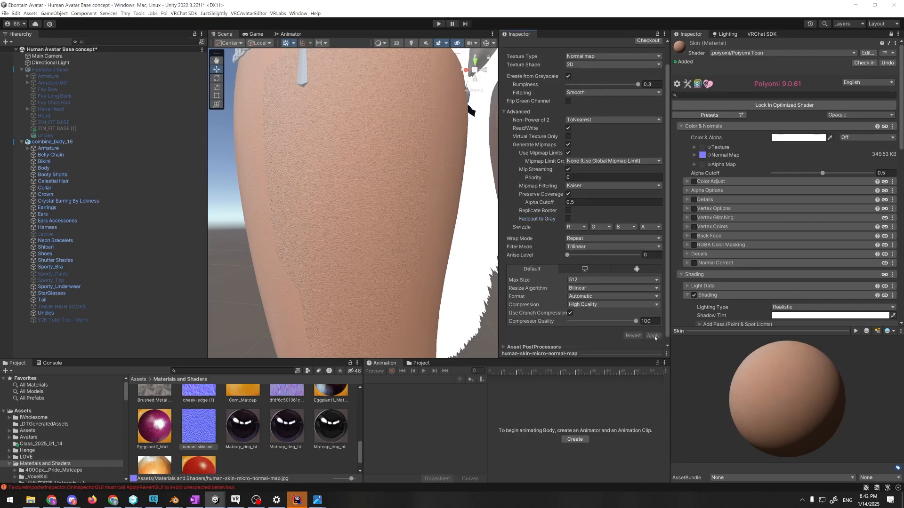
pyautogui.scroll(-3, 413, 264)
pyautogui.scroll(8, 413, 261)
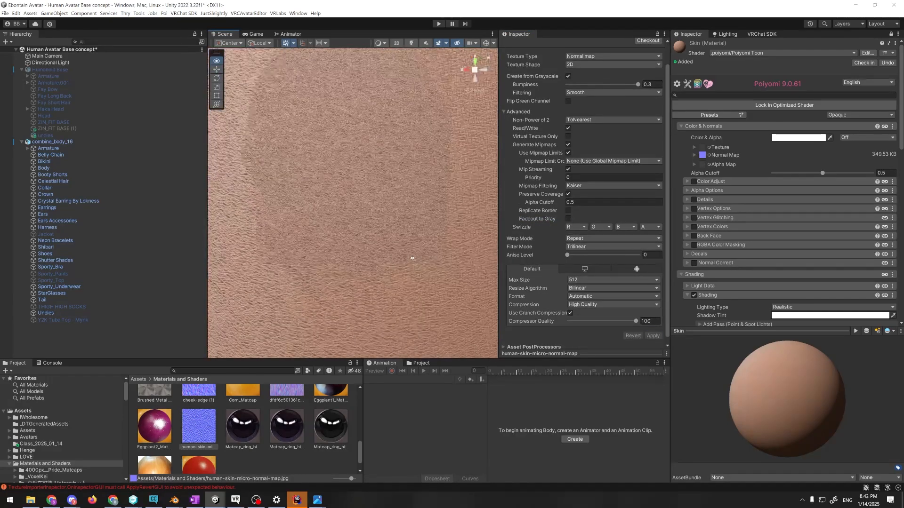
pyautogui.keyDown('alt'); pyautogui.moveTo(411, 258); pyautogui.dragTo(405, 243); pyautogui.keyUp('alt')
pyautogui.scroll(-2, 405, 243)
# Enable Fadeout to Gray on human-skin-micro-normal-map, shift its Fade Range to the highest end, apply, and check the legs near and far
pyautogui.click(568, 218)
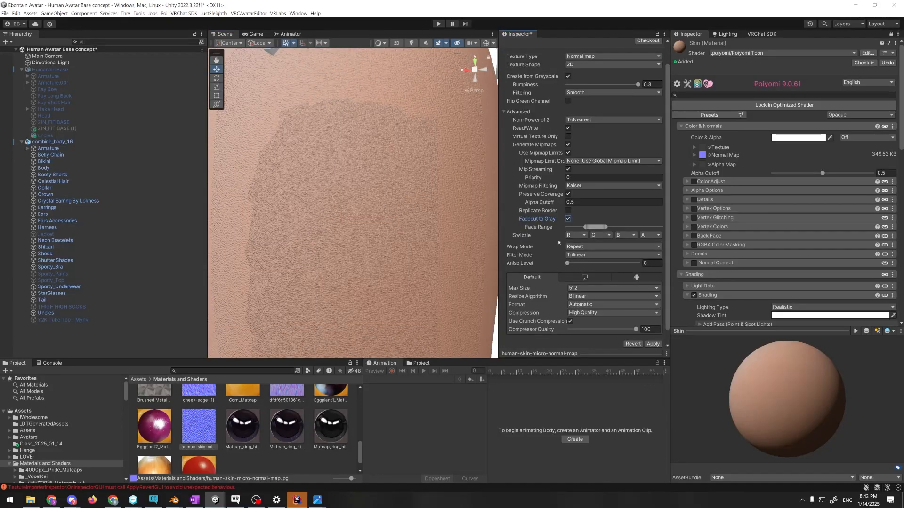
pyautogui.moveTo(608, 228); pyautogui.dragTo(646, 227)
pyautogui.click(654, 344)
pyautogui.click(661, 345)
pyautogui.scroll(-6, 374, 238)
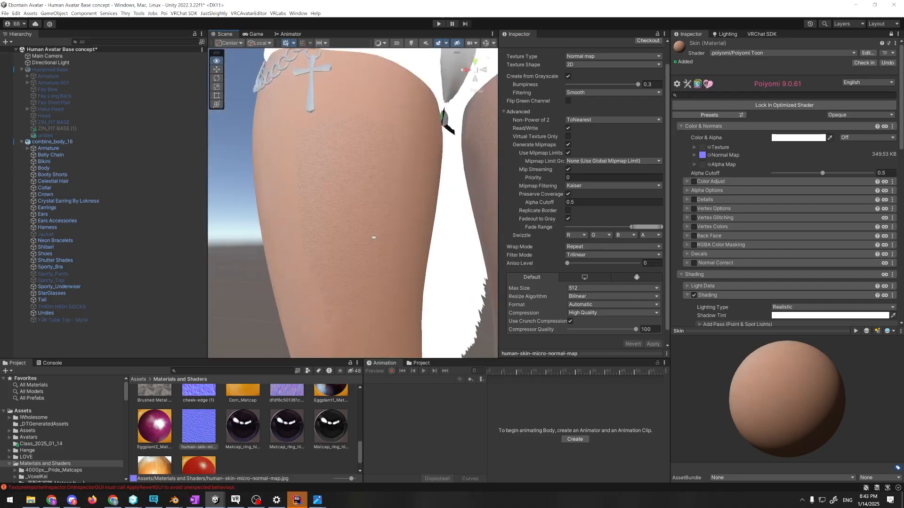
pyautogui.scroll(-2, 375, 238)
pyautogui.scroll(8, 367, 230)
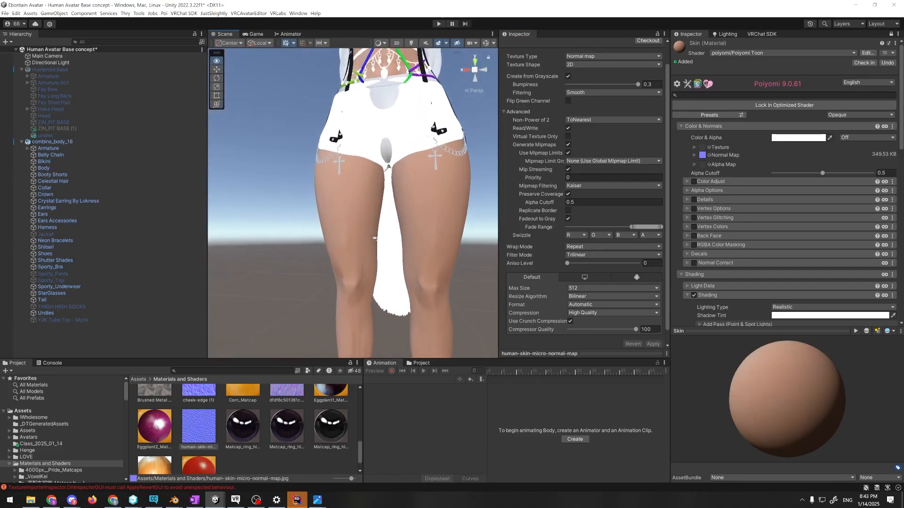
pyautogui.scroll(4, 365, 228)
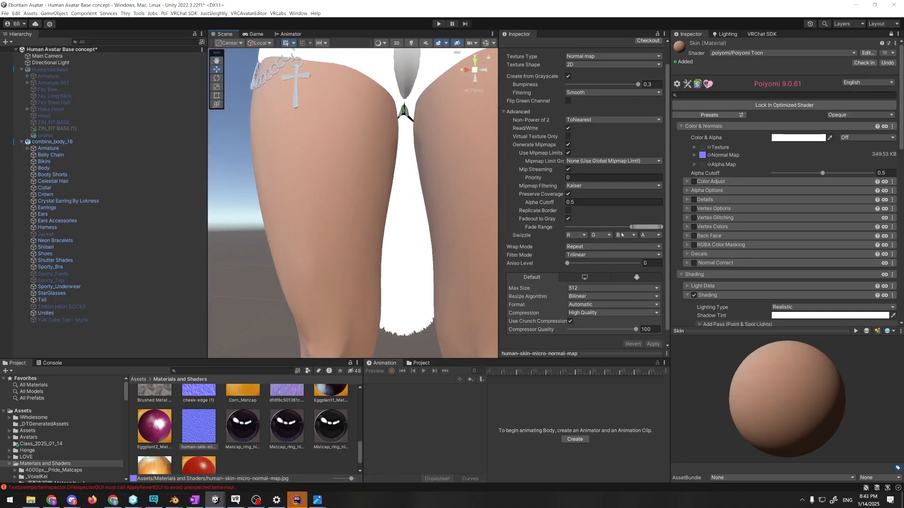
# Shift the Fade Range of human-skin-micro-normal-map to the lowest end, apply the change, and view the thigh up close
pyautogui.moveTo(646, 227); pyautogui.dragTo(580, 227)
pyautogui.click(653, 344)
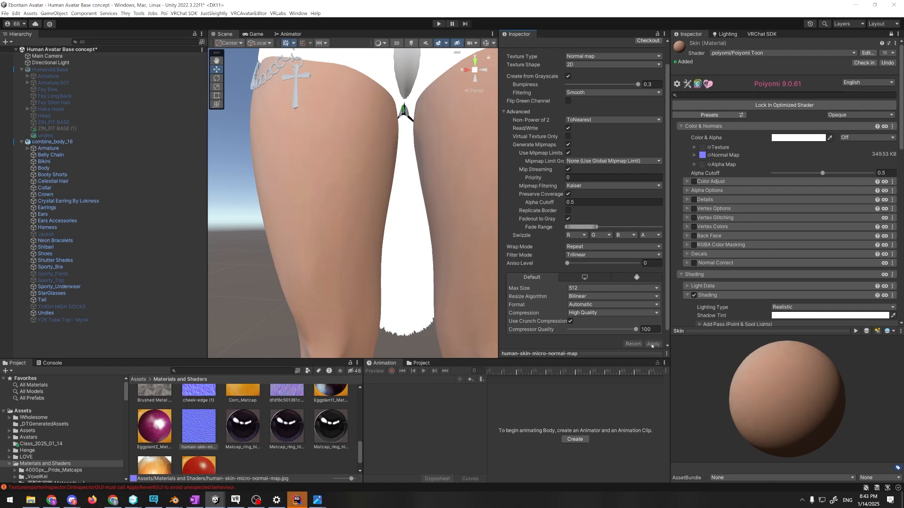
pyautogui.press('w')
pyautogui.moveTo(404, 264); pyautogui.dragTo(384, 220, button='right')
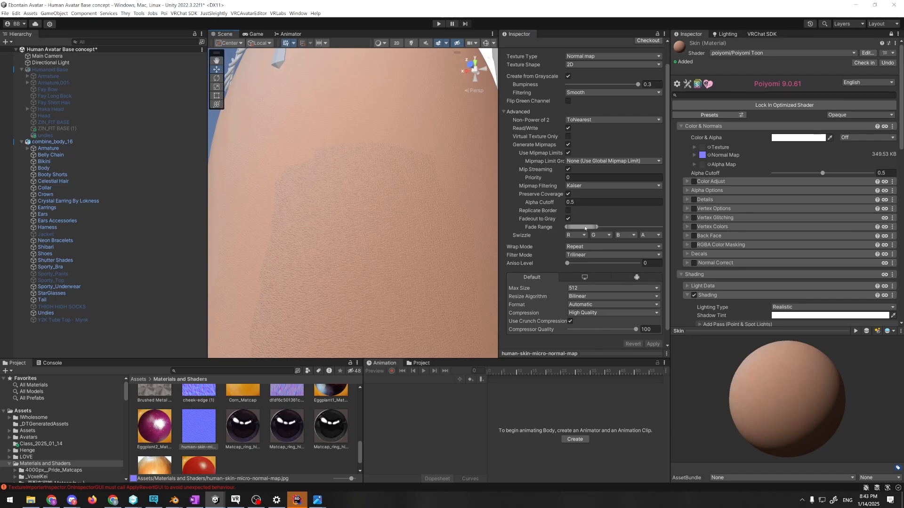
# Move the Fade Range of human-skin-micro-normal-map back to the highest end and apply the change
pyautogui.moveTo(588, 227); pyautogui.dragTo(663, 232)
pyautogui.click(652, 343)
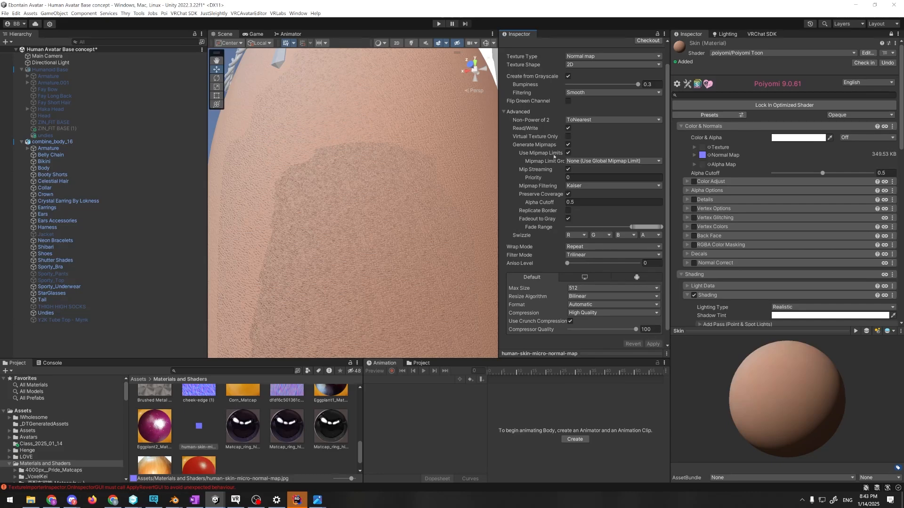
pyautogui.click(447, 43)
pyautogui.click(449, 45)
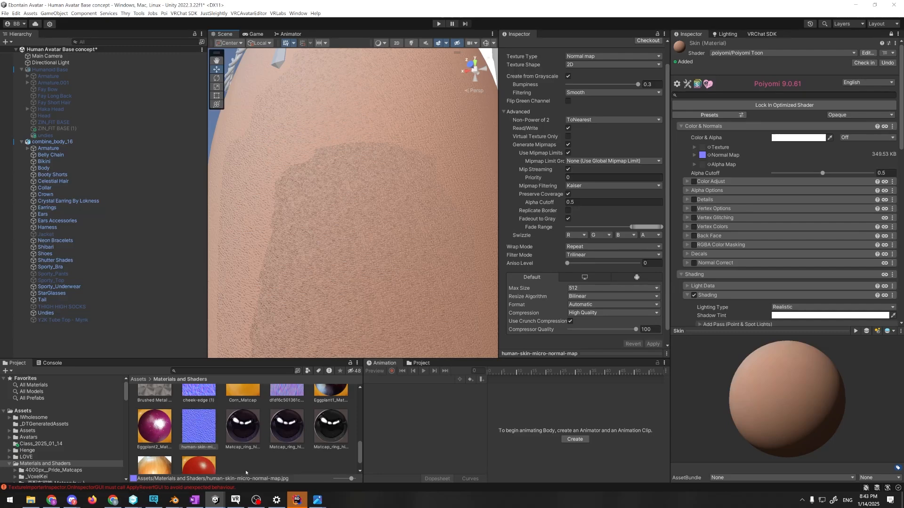
# Switch to the Ebontain streamer world v2 Unity project and close its Package Manager window
pyautogui.moveTo(215, 500)
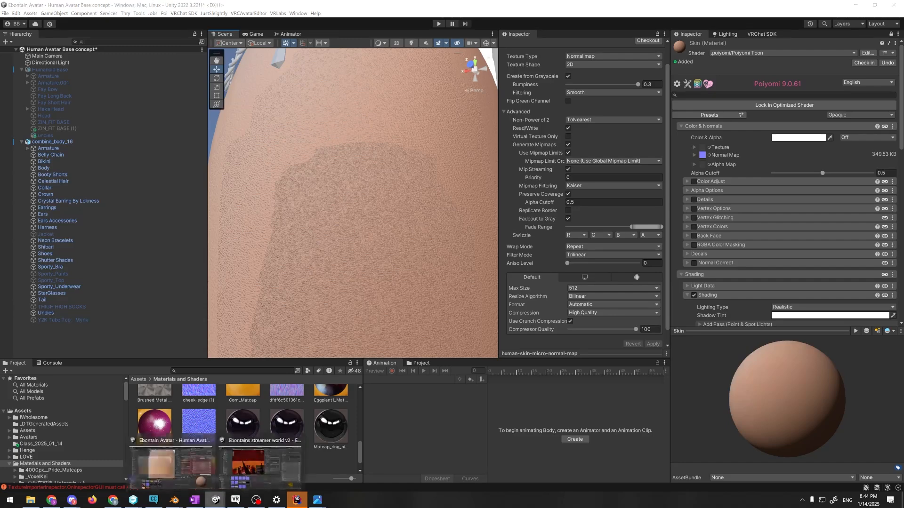
pyautogui.click(160, 459)
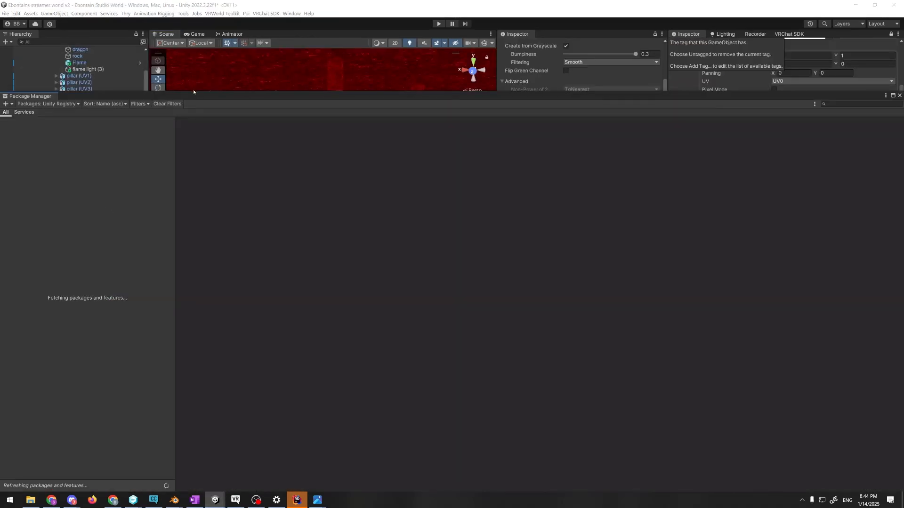
pyautogui.moveTo(189, 93); pyautogui.dragTo(160, 96)
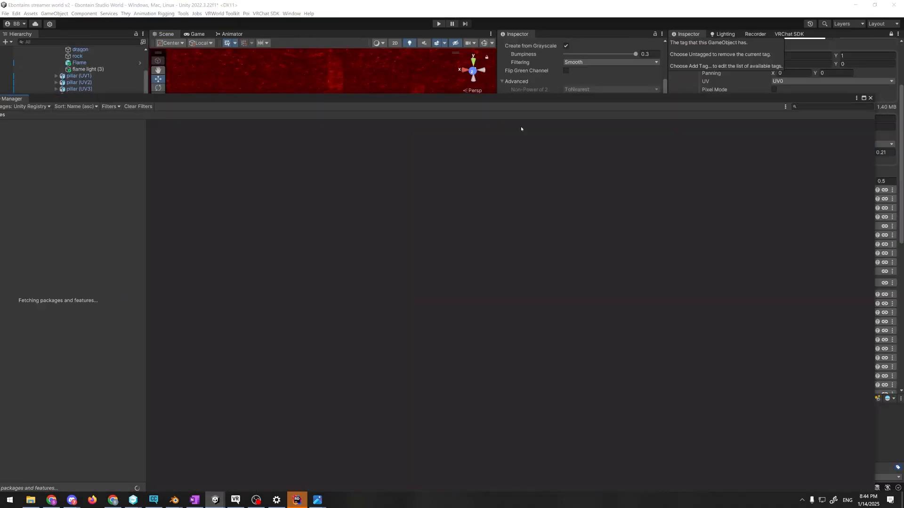
pyautogui.click(870, 99)
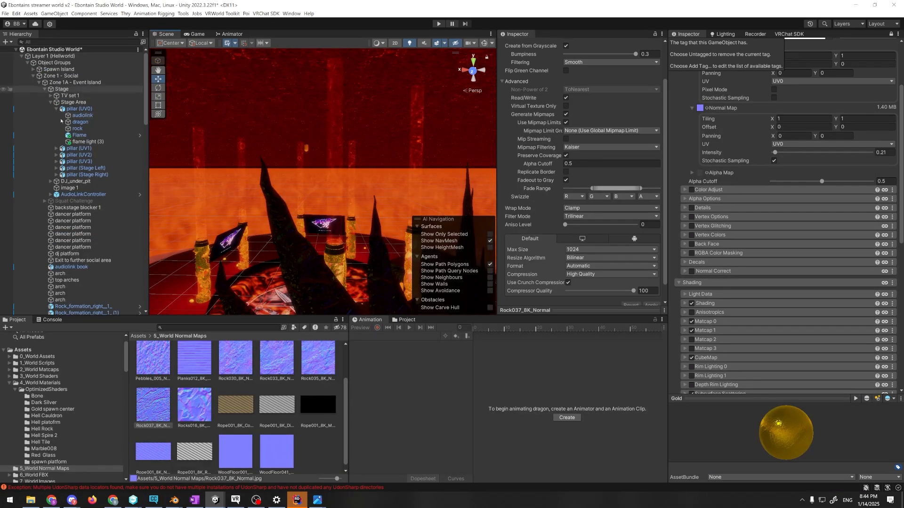
# Expand Global Stuff in the world scene and select VRC Cam to view its camera settings
pyautogui.scroll(-15, 55, 136)
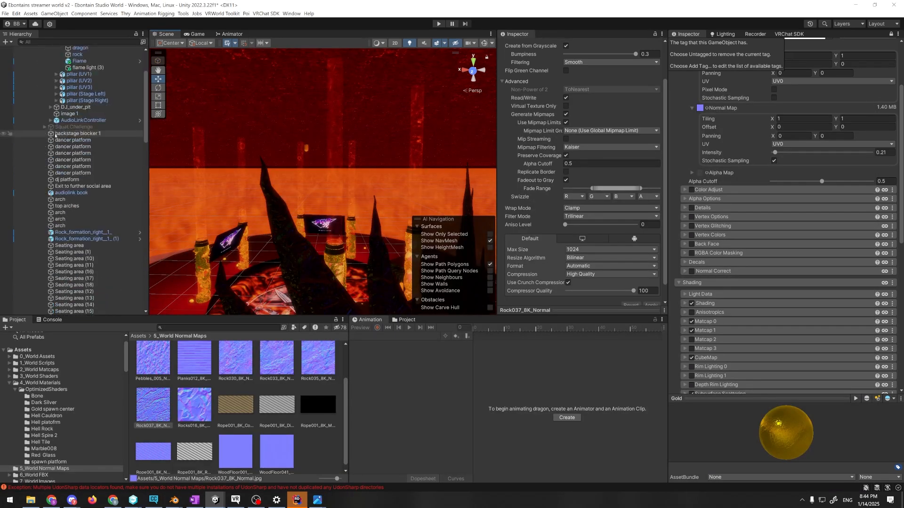
pyautogui.scroll(-12, 55, 135)
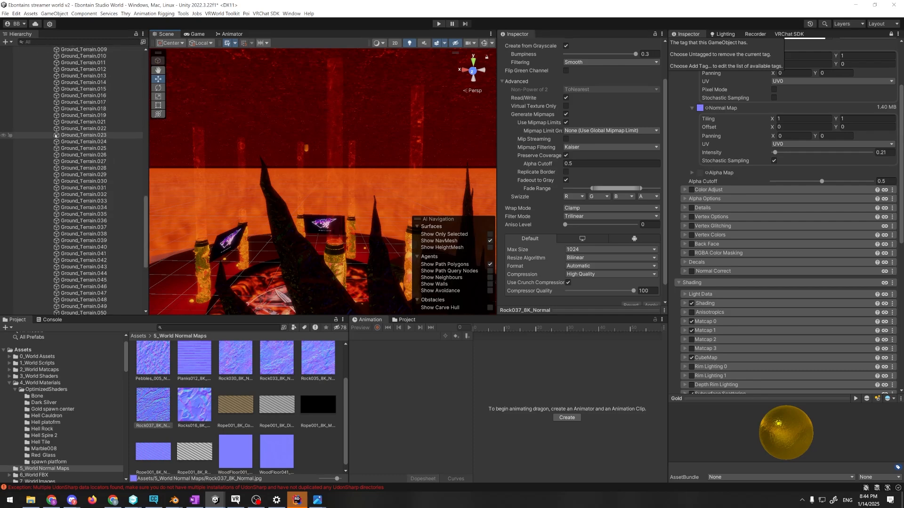
pyautogui.scroll(-8, 55, 136)
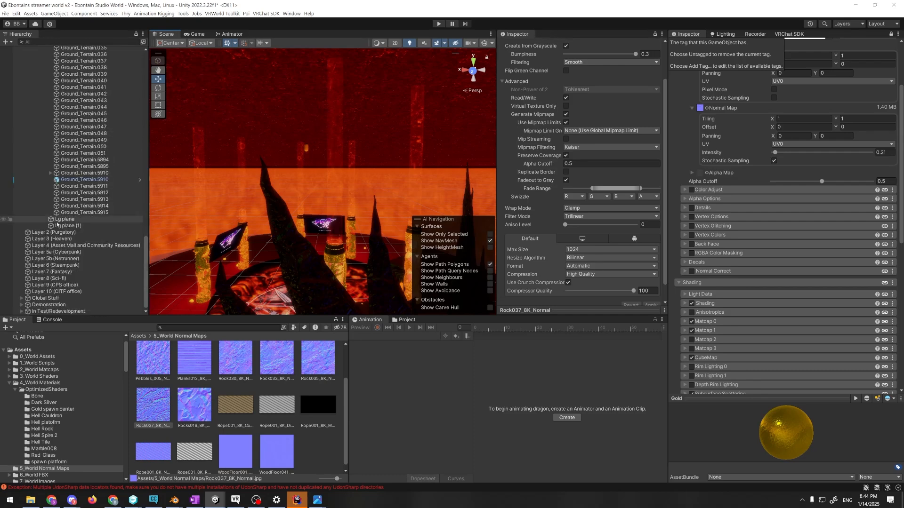
pyautogui.click(21, 299)
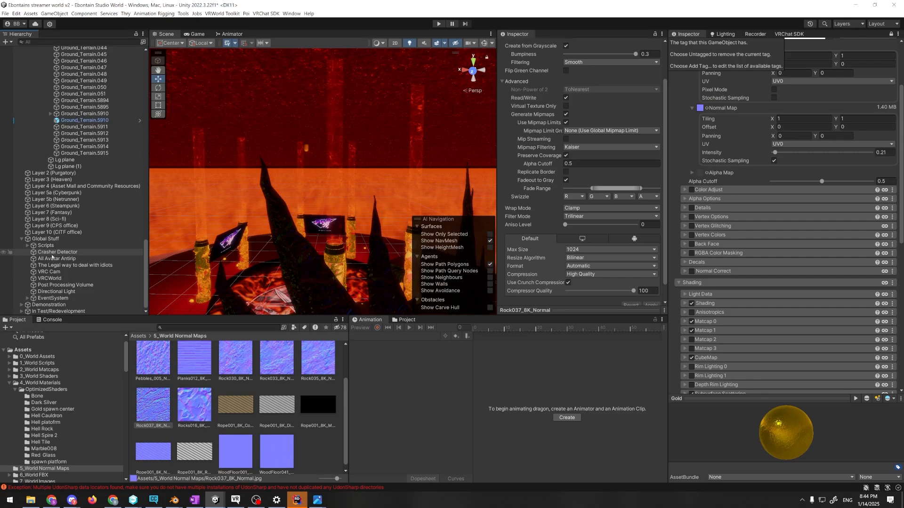
pyautogui.click(58, 271)
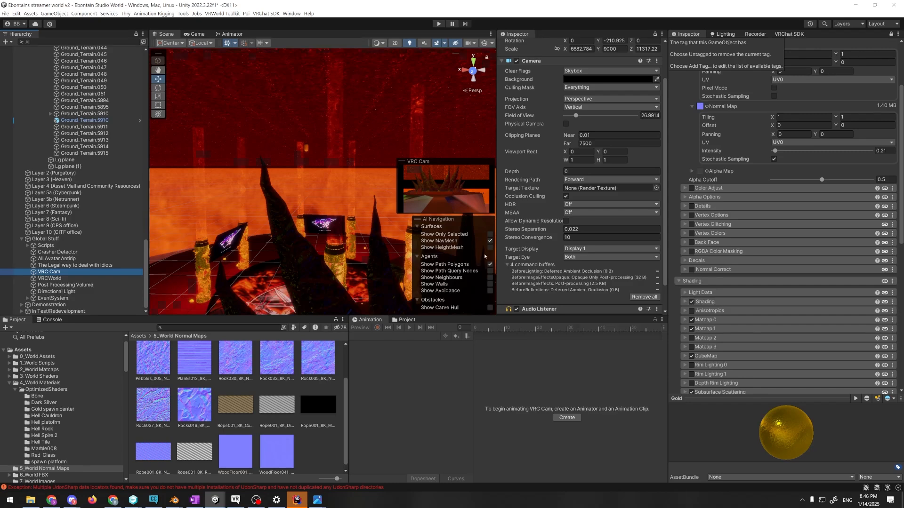
# Return to the Ebontain Avatar project and examine the thigh's micro normal detail from near and far, plus the material's shading settings
pyautogui.hotkey('alt', 'Tab')
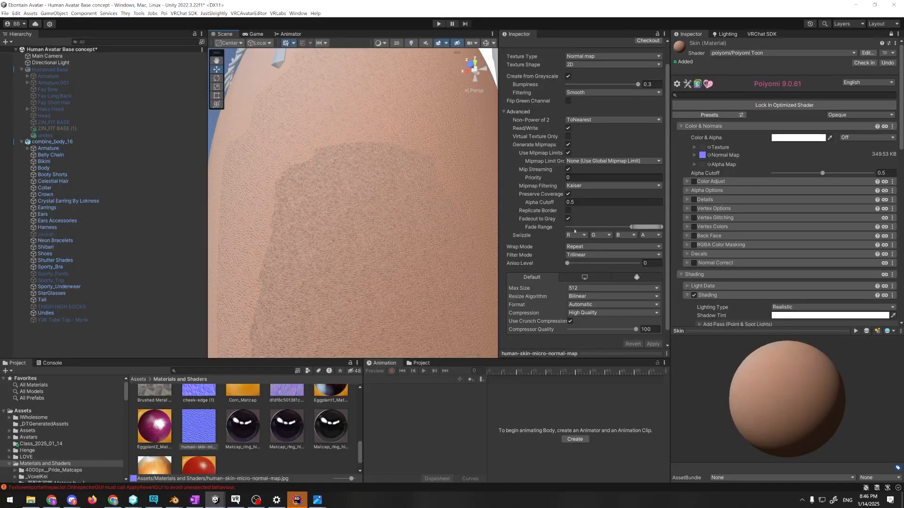
pyautogui.scroll(-5, 410, 237)
pyautogui.scroll(3, 410, 237)
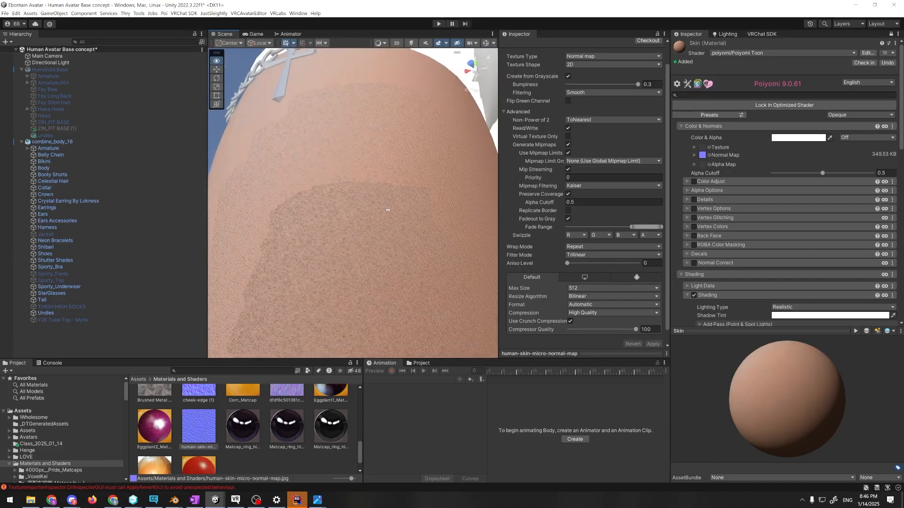
pyautogui.keyDown('alt'); pyautogui.moveTo(410, 237); pyautogui.dragTo(383, 244); pyautogui.keyUp('alt')
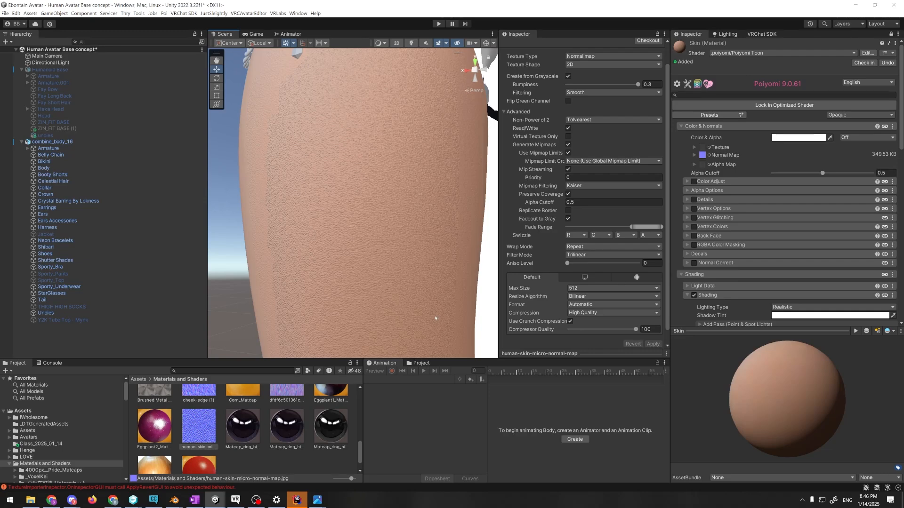
pyautogui.scroll(-2, 434, 307)
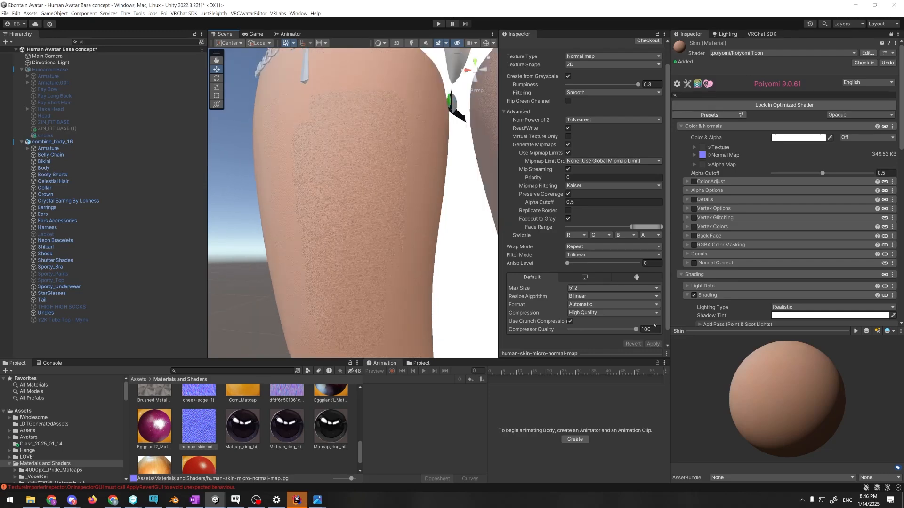
pyautogui.scroll(-5, 715, 300)
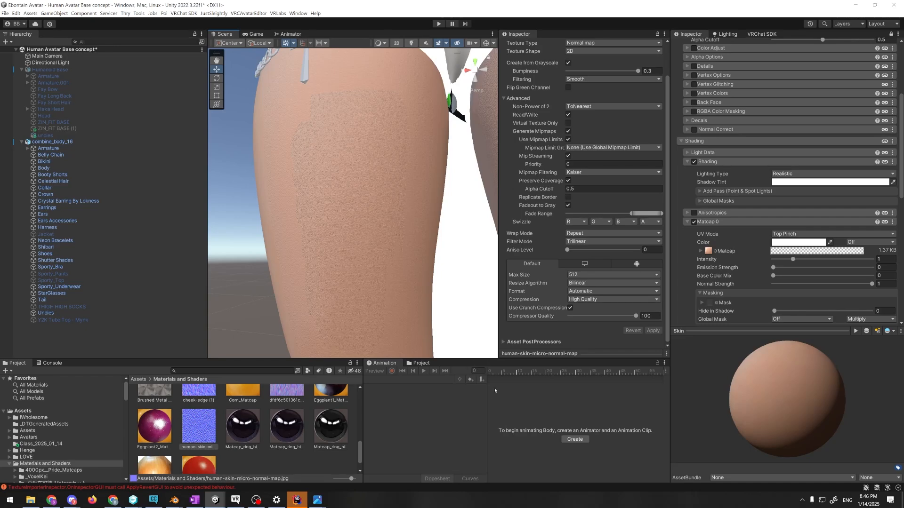
# Switch to Blender and save the avatar file as body_1 in the VRC folder class_2025_01_14
pyautogui.hotkey('alt', 'Tab')
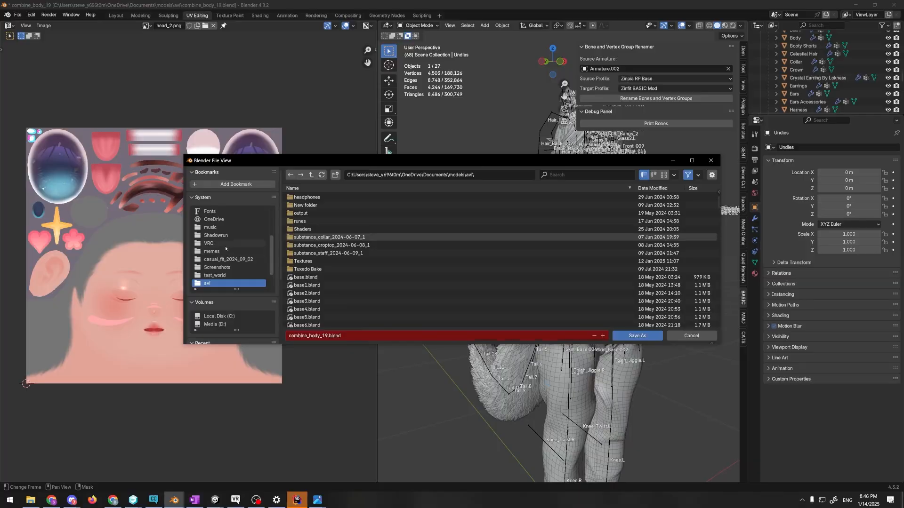
pyautogui.click(226, 244)
pyautogui.doubleClick(314, 241)
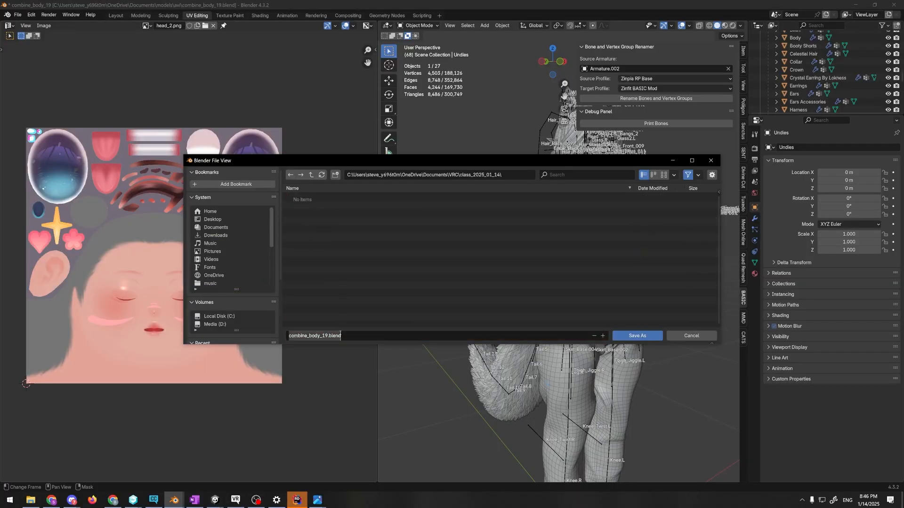
pyautogui.write('body_1')
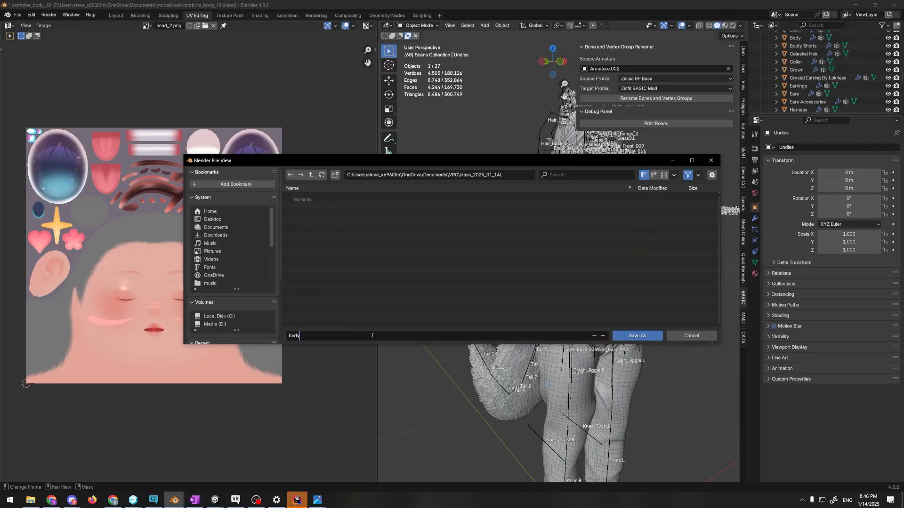
pyautogui.press('Return')
pyautogui.click(626, 332)
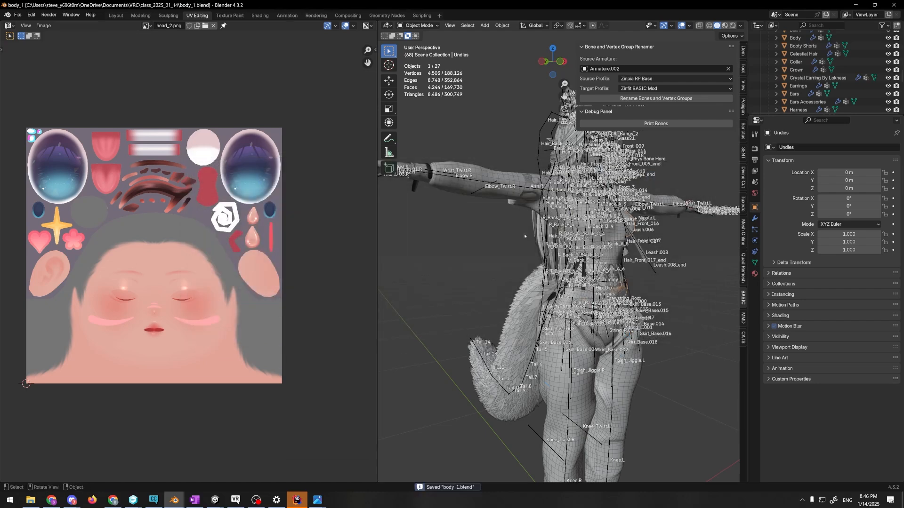
# Deselect everything, hide the bones overlay and the sidebar, and frame the whole avatar from the front
pyautogui.click(484, 235)
pyautogui.moveTo(492, 240); pyautogui.dragTo(462, 260, button='middle')
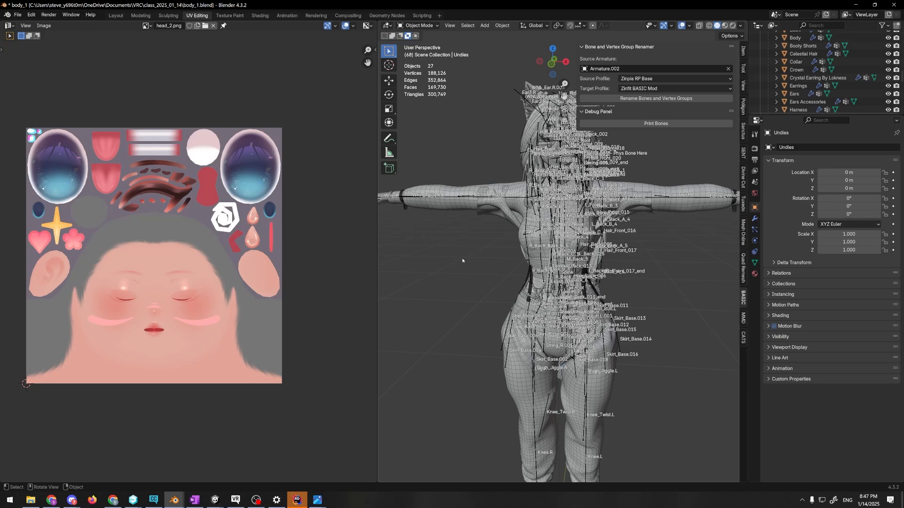
pyautogui.click(691, 26)
pyautogui.click(696, 113)
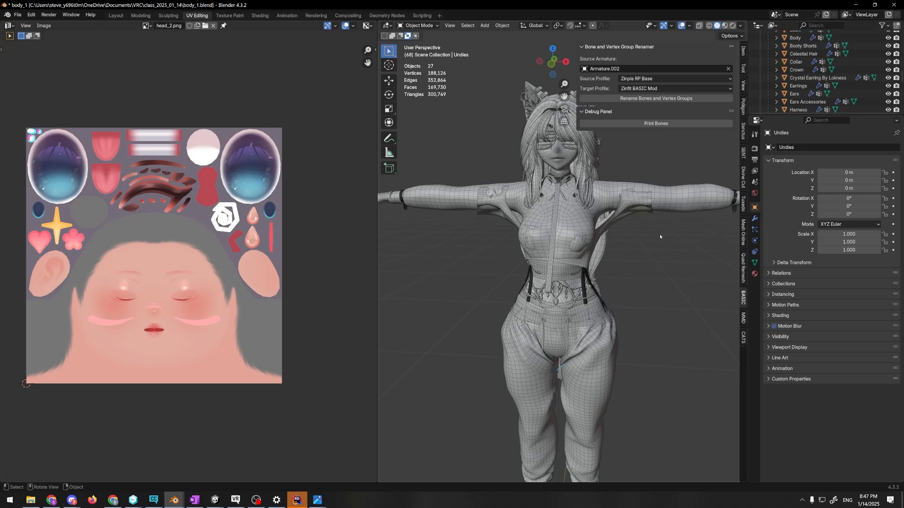
pyautogui.scroll(-2, 665, 260)
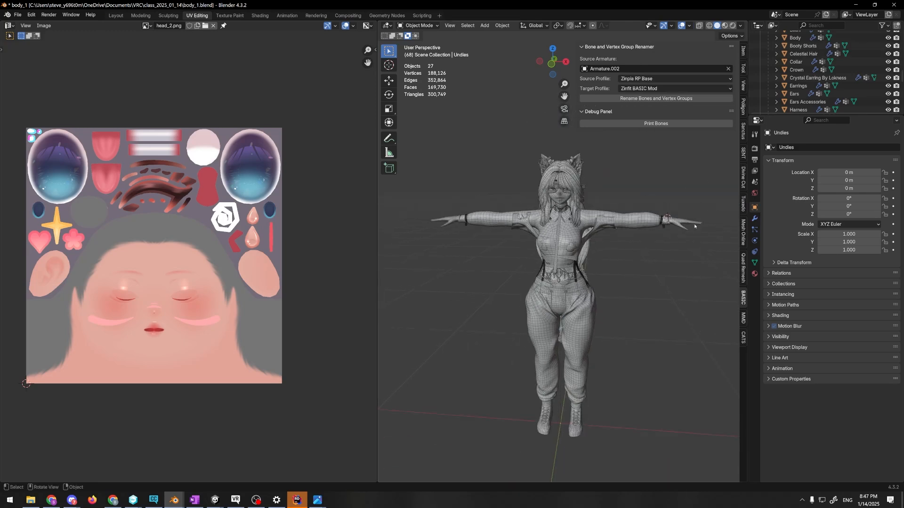
pyautogui.press('n')
pyautogui.scroll(1, 545, 201)
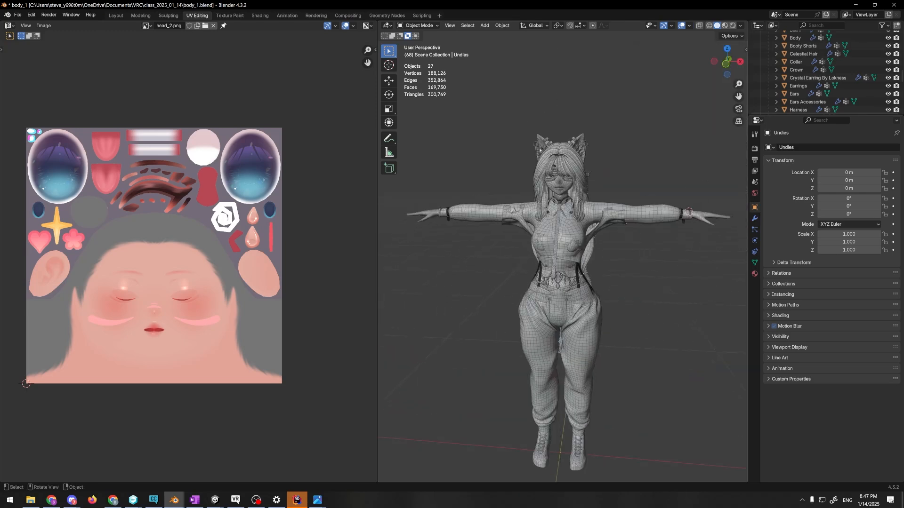
pyautogui.keyDown('shift'); pyautogui.moveTo(539, 150); pyautogui.dragTo(518, 121, button='middle'); pyautogui.keyUp('shift')
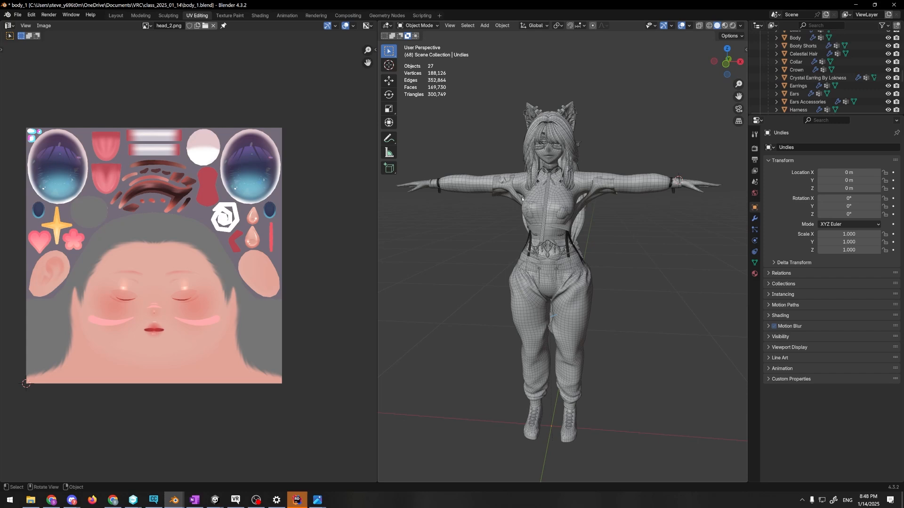
# Put the Body mesh in Edit Mode and show BaseColor ABBS 2.png behind its UV layout
pyautogui.click(431, 190)
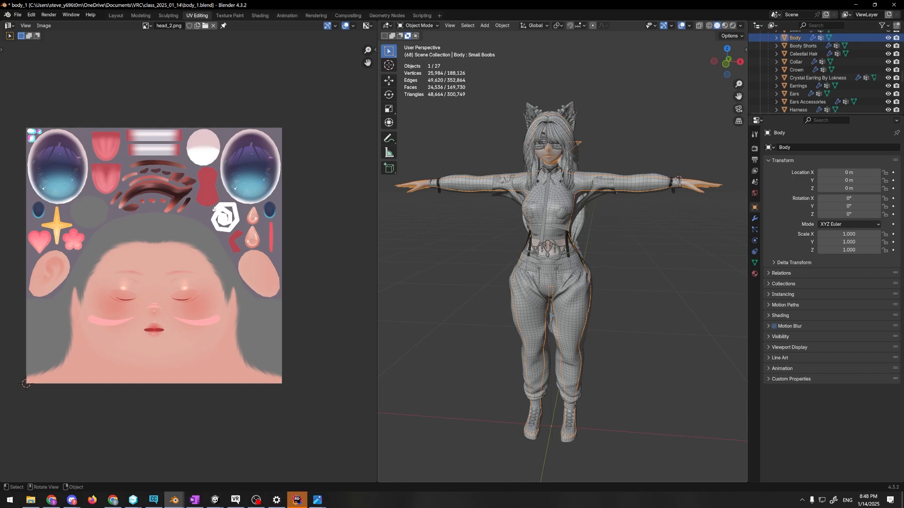
pyautogui.press('Tab')
pyautogui.click(193, 26)
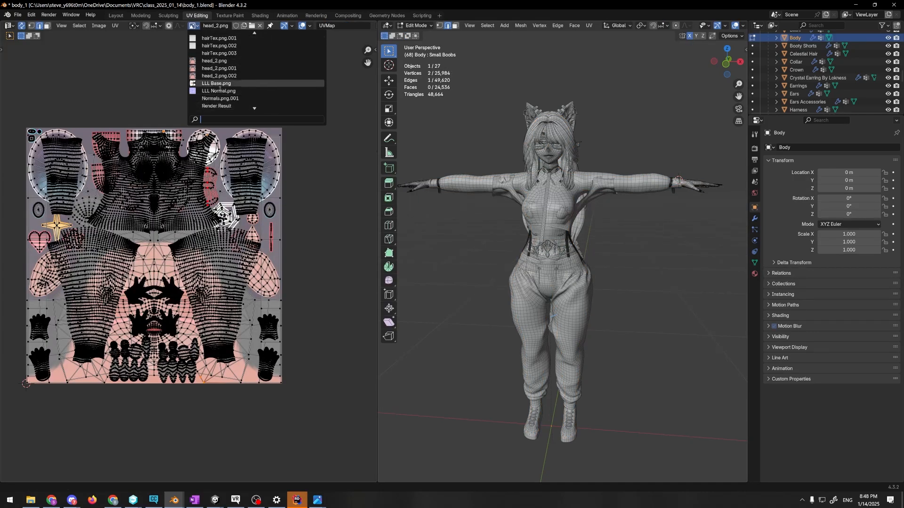
pyautogui.scroll(10, 220, 90)
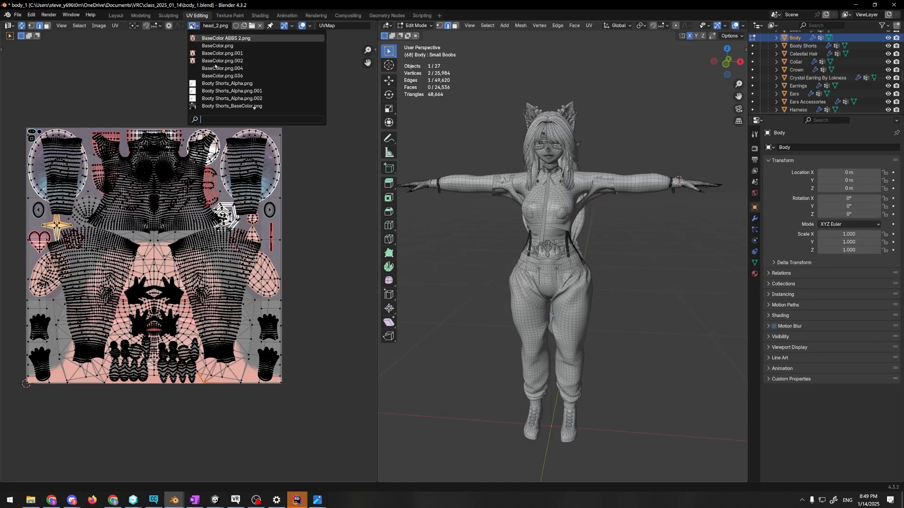
pyautogui.click(227, 39)
pyautogui.press('Home')
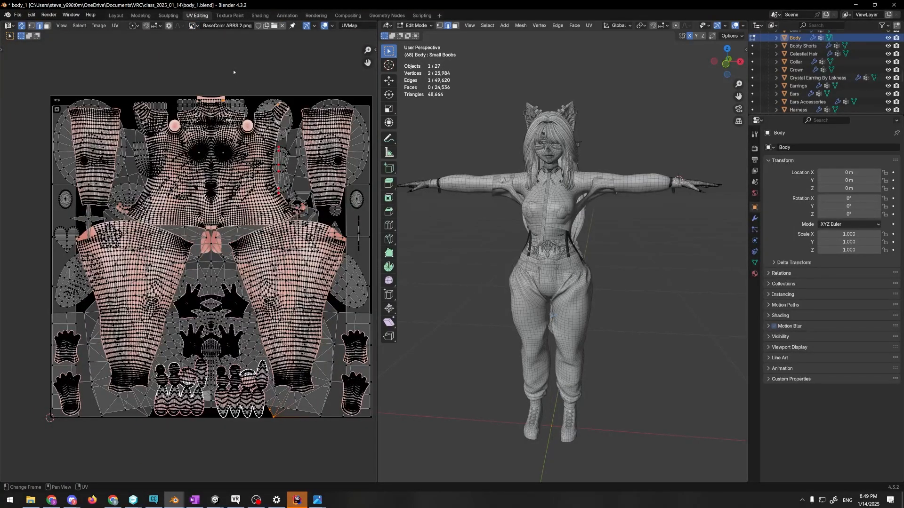
# Examine the hand and lower UV islands up close and show the Body's mesh data properties
pyautogui.scroll(2, 203, 264)
pyautogui.moveTo(214, 406); pyautogui.dragTo(221, 183, button='middle')
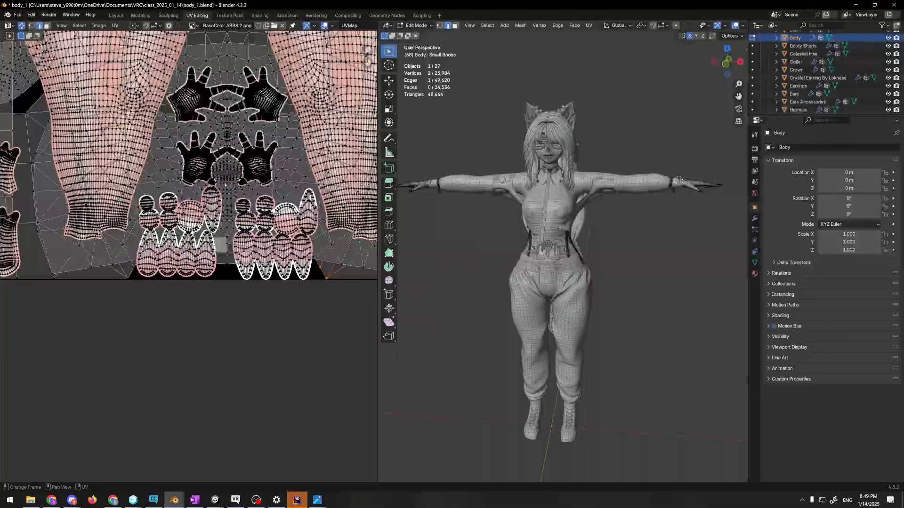
pyautogui.scroll(2, 224, 282)
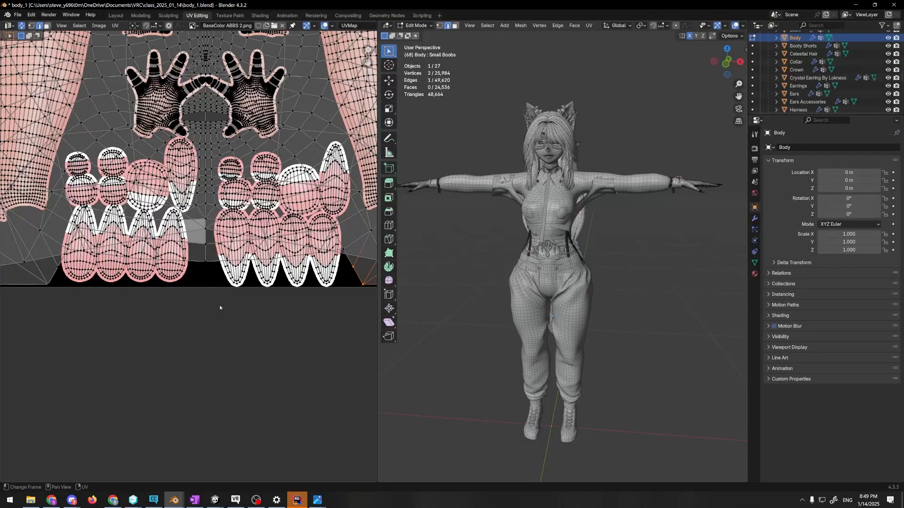
pyautogui.scroll(-3, 220, 308)
pyautogui.scroll(2, 219, 305)
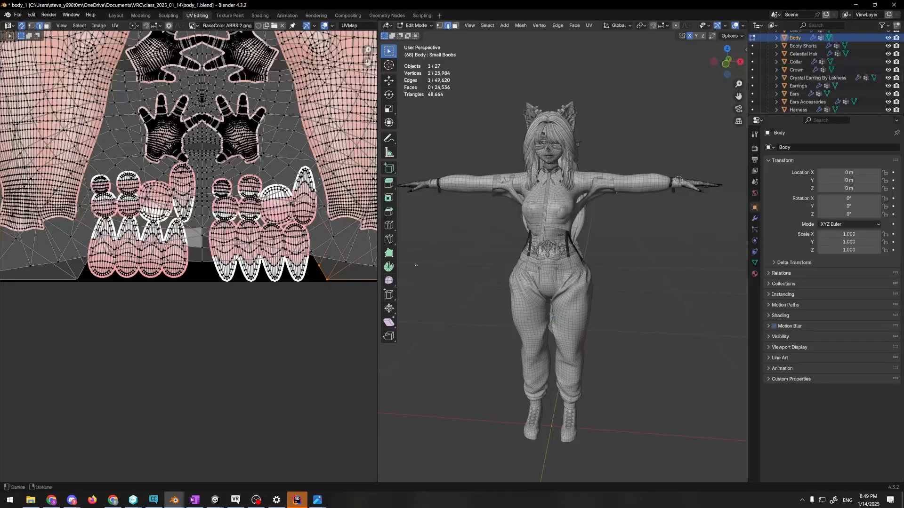
pyautogui.click(754, 262)
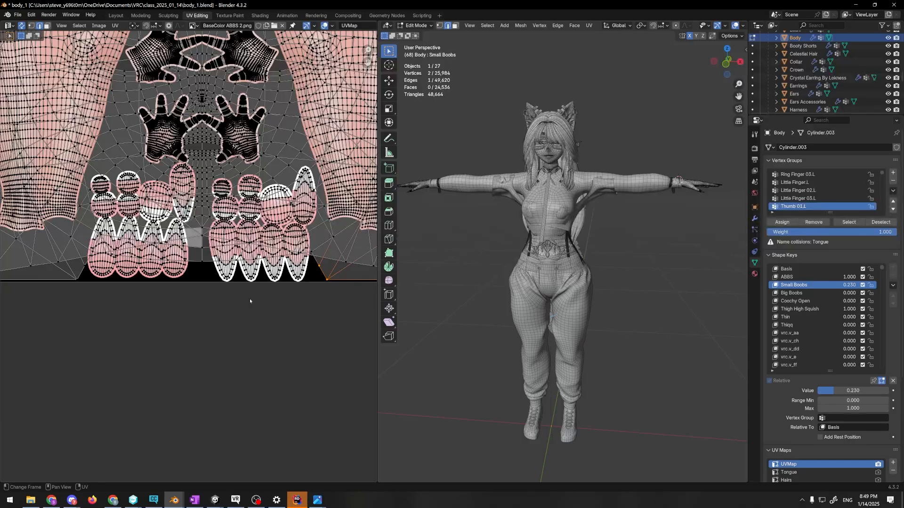
# Select one lower hand's linked UV island and switch the mesh to face selection
pyautogui.scroll(2, 238, 134)
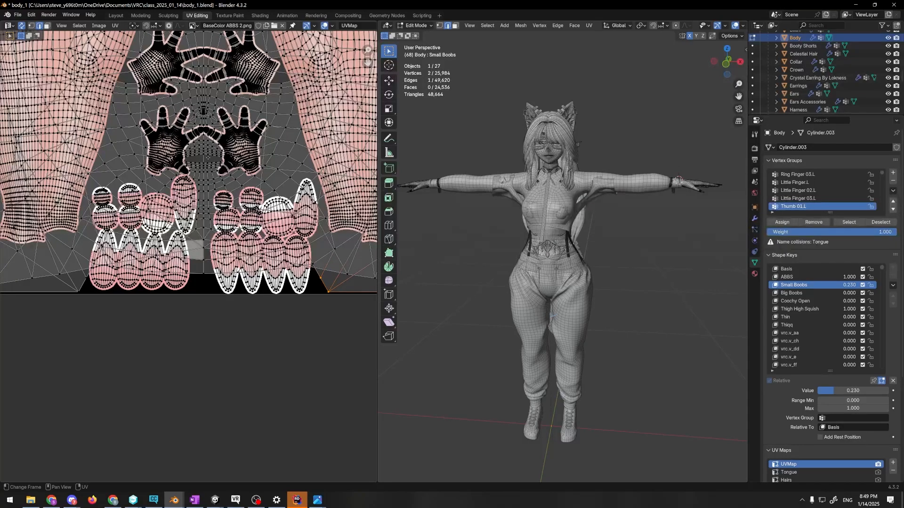
pyautogui.moveTo(207, 158); pyautogui.dragTo(200, 180, button='middle')
pyautogui.press('l')
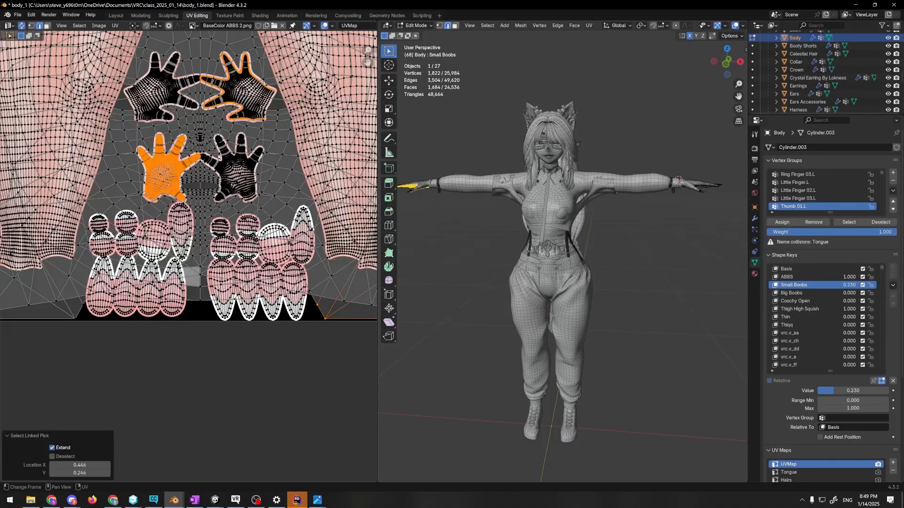
pyautogui.press('3')
pyautogui.moveTo(209, 117); pyautogui.dragTo(221, 150, button='middle')
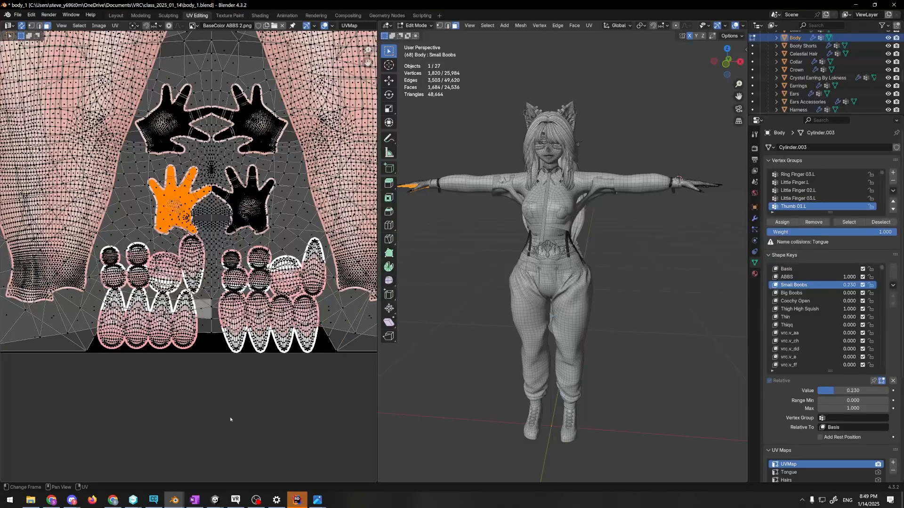
# Try to pick the lower hand's UV island apart from the overlapping face UVs, and clear the selection
pyautogui.hotkey('alt', 'a')
pyautogui.press('l')
pyautogui.press('l')
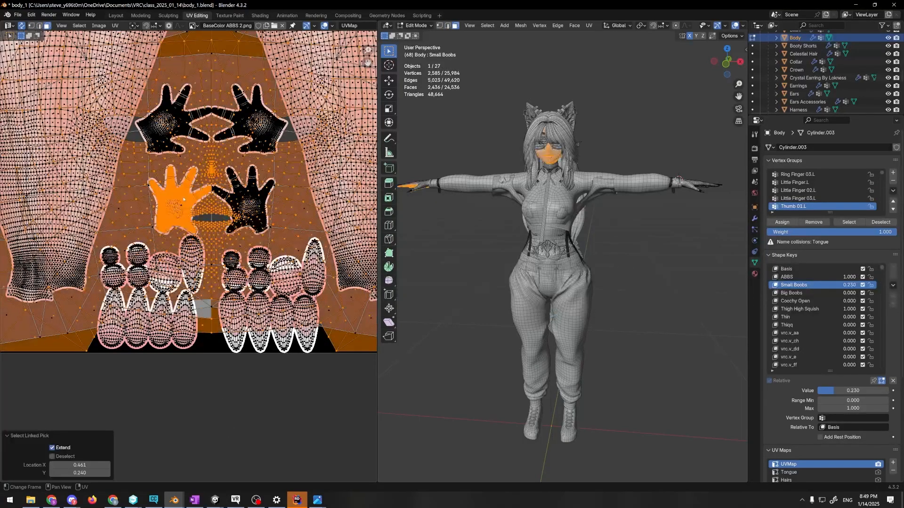
pyautogui.press('b')
pyautogui.moveTo(221, 439); pyautogui.dragTo(227, 429)
pyautogui.moveTo(227, 394); pyautogui.dragTo(241, 384)
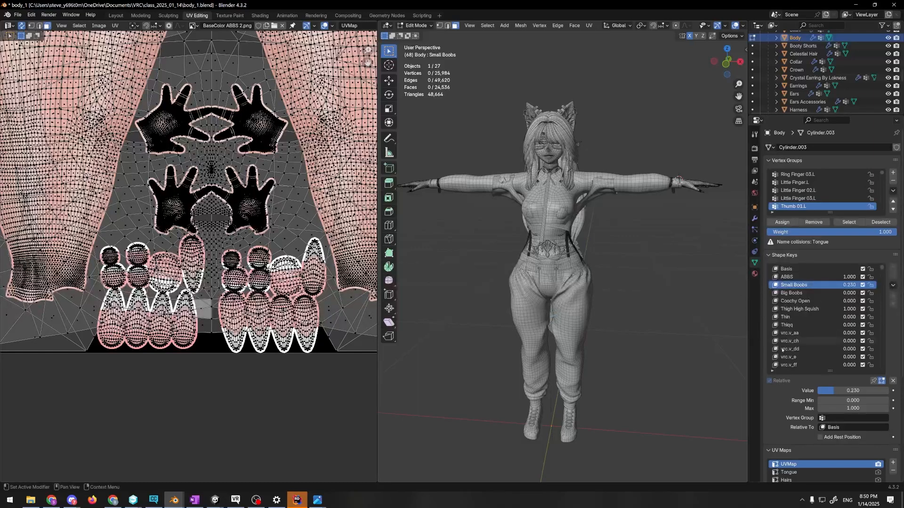
# Add a new UV map to the Body mesh, make it the active render map, and name it Class
pyautogui.scroll(-7, 817, 315)
pyautogui.scroll(-6, 818, 314)
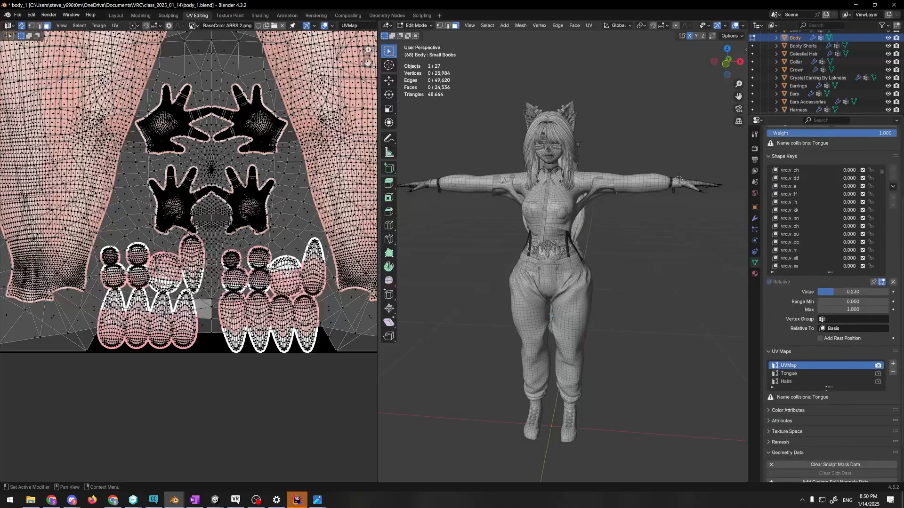
pyautogui.click(892, 363)
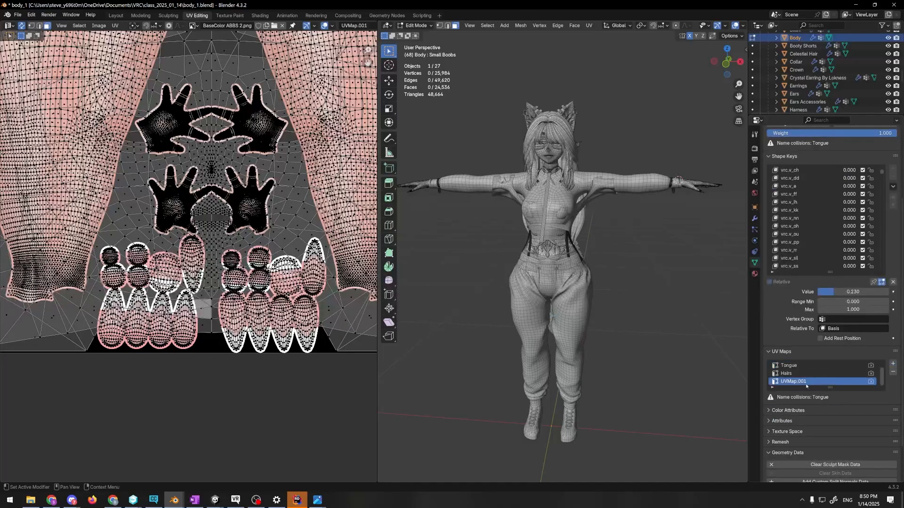
pyautogui.click(871, 382)
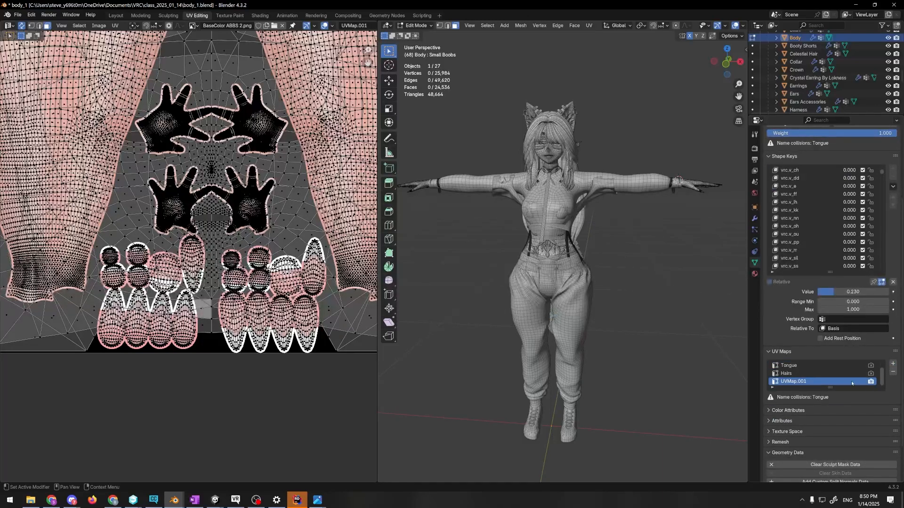
pyautogui.doubleClick(803, 382)
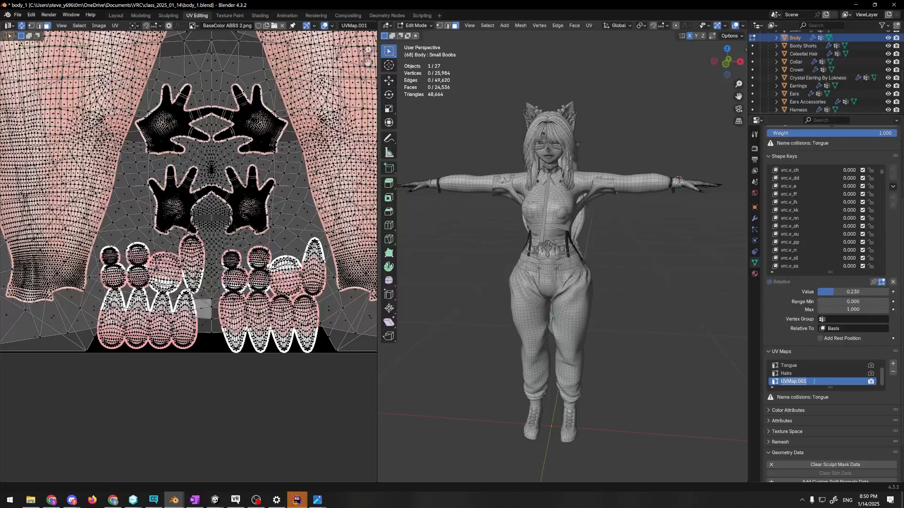
pyautogui.write('Class')
pyautogui.press('Return')
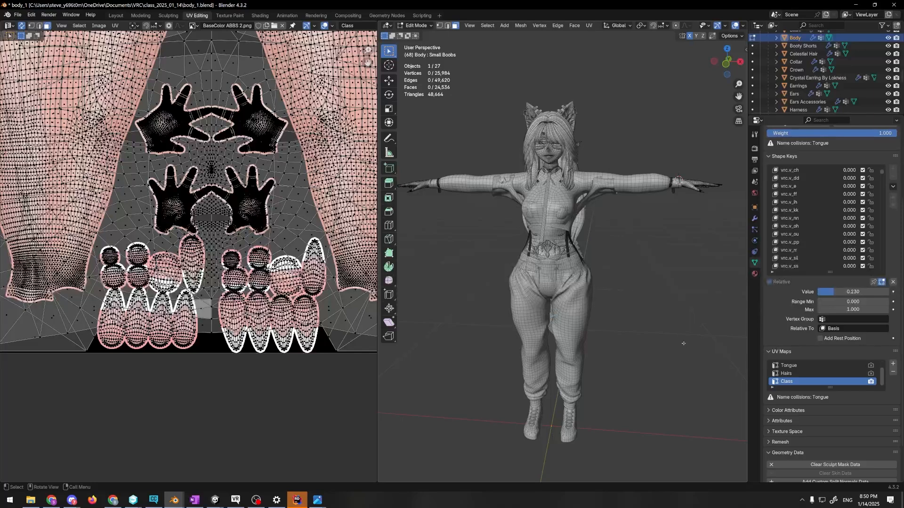
pyautogui.press('Tab')
pyautogui.scroll(2, 690, 337)
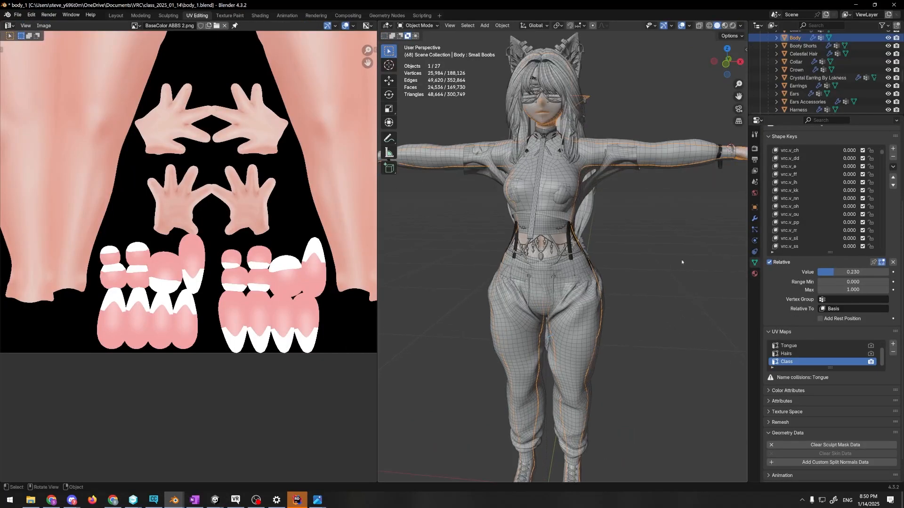
pyautogui.scroll(-3, 689, 337)
pyautogui.moveTo(690, 172); pyautogui.dragTo(698, 181)
pyautogui.click(681, 188)
pyautogui.click(674, 197)
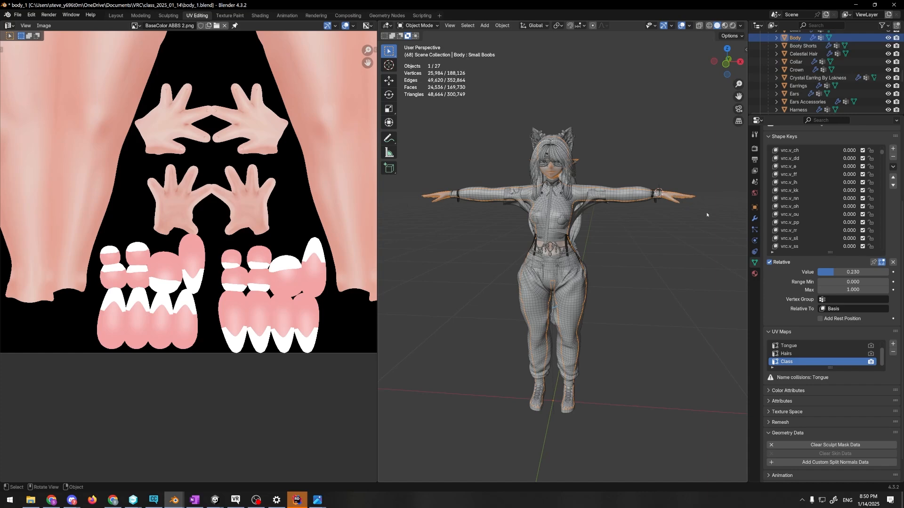
pyautogui.press('Tab')
# Select all faces assigned to the Body Skin material and separate them into their own object
pyautogui.click(755, 274)
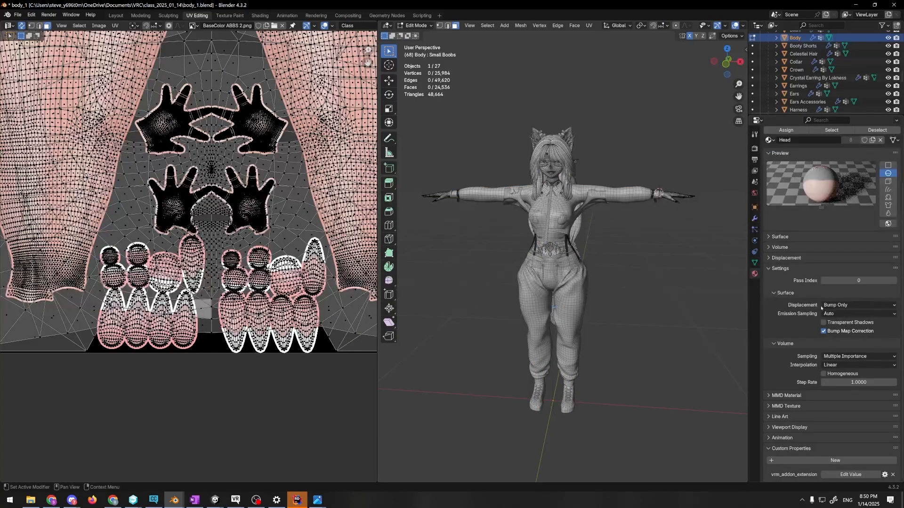
pyautogui.scroll(4, 821, 308)
pyautogui.click(795, 149)
pyautogui.click(831, 194)
pyautogui.press('p')
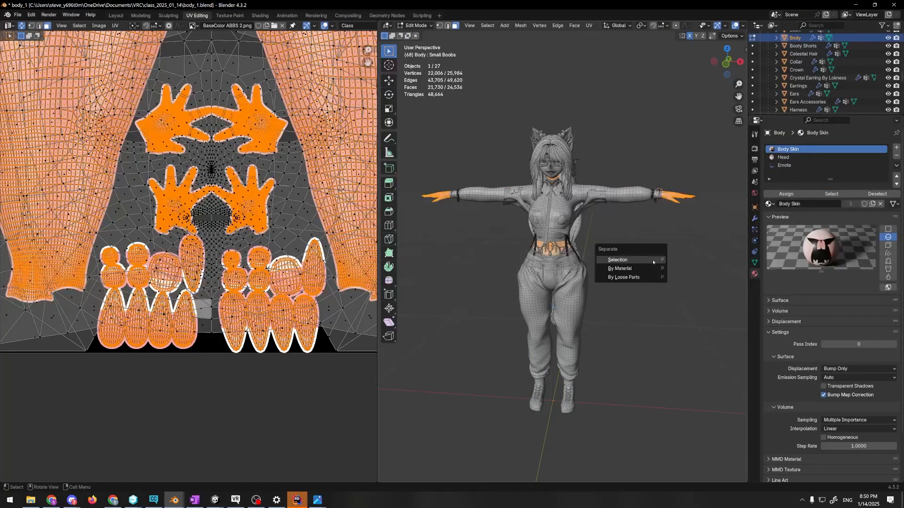
pyautogui.click(617, 260)
# Leave the original Body mesh and put the separated body skin object in Edit Mode
pyautogui.press('Tab')
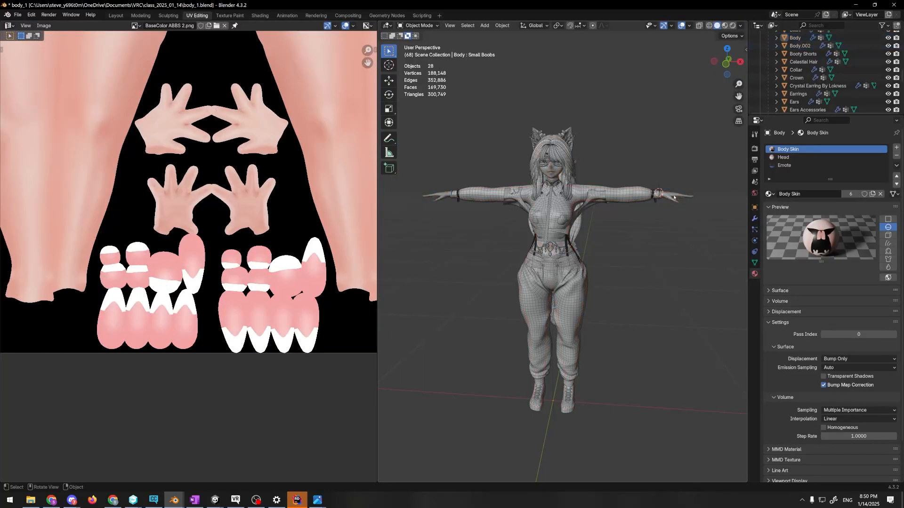
pyautogui.click(538, 237)
pyautogui.press('Tab')
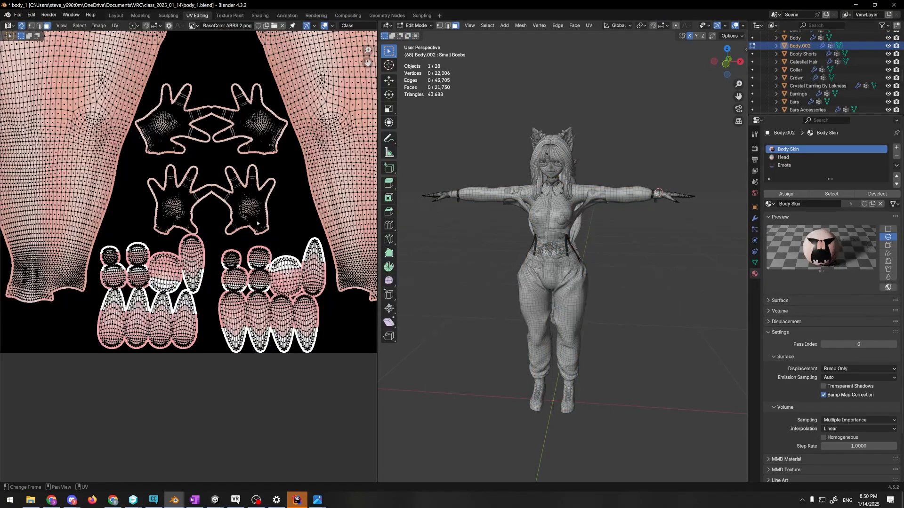
# Examine the neck edge around the collar up close and the whole avatar after the separation
pyautogui.scroll(5, 569, 186)
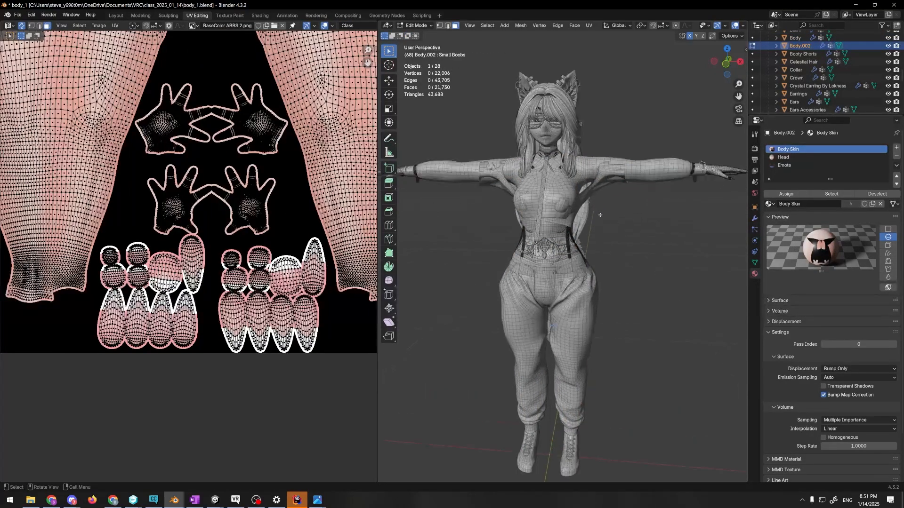
pyautogui.keyDown('shift'); pyautogui.moveTo(570, 186); pyautogui.dragTo(566, 323, button='middle'); pyautogui.keyUp('shift')
pyautogui.scroll(5, 566, 323)
pyautogui.moveTo(617, 254); pyautogui.dragTo(541, 235, button='middle')
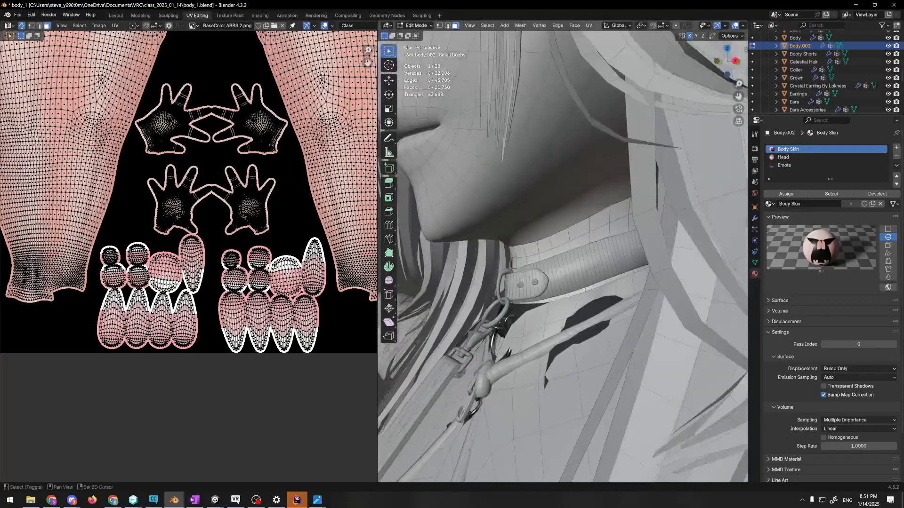
pyautogui.scroll(4, 598, 212)
pyautogui.moveTo(607, 216); pyautogui.dragTo(520, 83, button='middle')
pyautogui.moveTo(489, 159); pyautogui.dragTo(665, 155, button='middle')
pyautogui.scroll(-12, 664, 155)
pyautogui.keyDown('shift'); pyautogui.moveTo(615, 253); pyautogui.dragTo(583, 158, button='middle'); pyautogui.keyUp('shift')
pyautogui.scroll(-4, 609, 249)
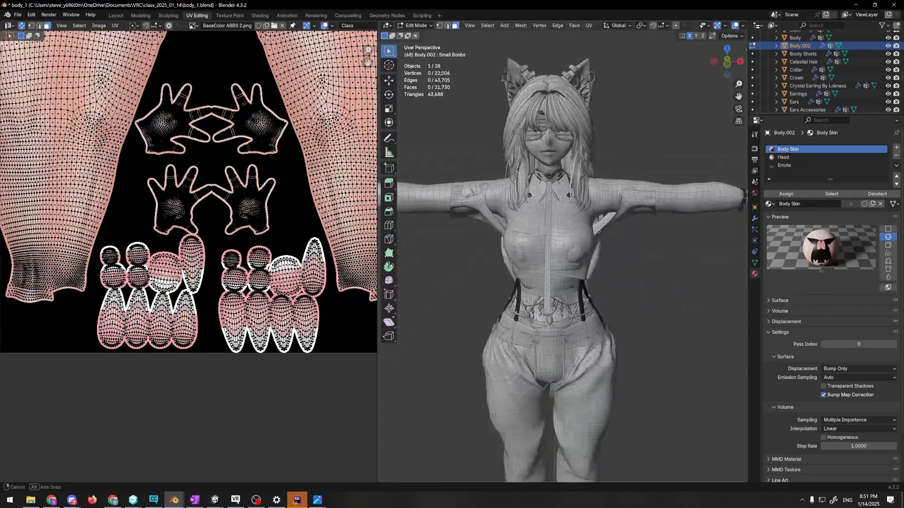
pyautogui.scroll(-3, 582, 156)
pyautogui.scroll(2, 588, 198)
pyautogui.keyDown('shift'); pyautogui.moveTo(595, 230); pyautogui.dragTo(488, 231, button='middle'); pyautogui.keyUp('shift')
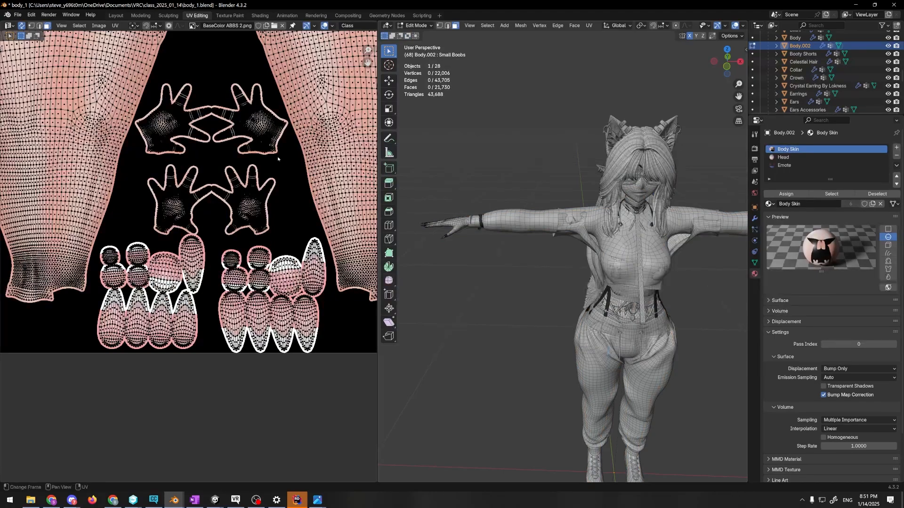
# Select the four hand UV islands, shift them slightly upward off their painted hand texture, and deselect everything
pyautogui.scroll(-2, 274, 180)
pyautogui.scroll(-3, 274, 180)
pyautogui.moveTo(273, 180); pyautogui.dragTo(219, 243, button='middle')
pyautogui.scroll(4, 218, 244)
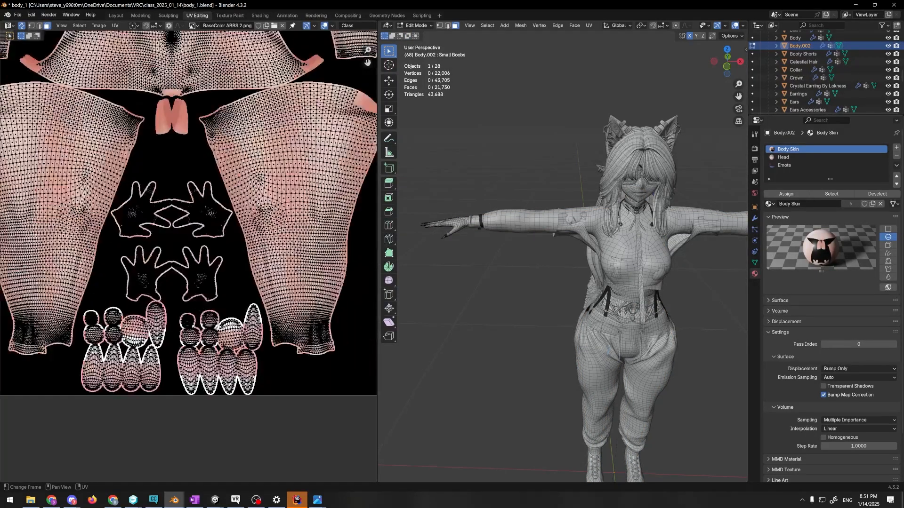
pyautogui.scroll(-1, 227, 204)
pyautogui.moveTo(226, 204); pyautogui.dragTo(240, 244, button='middle')
pyautogui.scroll(4, 190, 325)
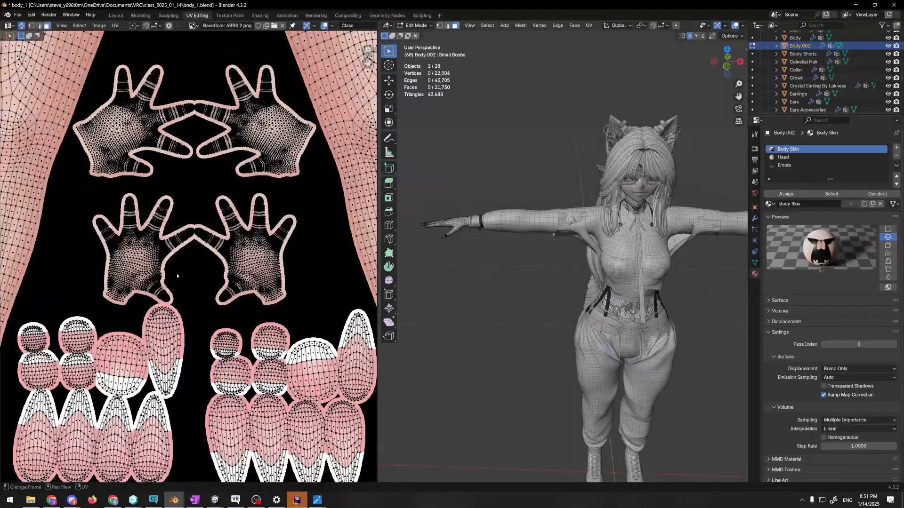
pyautogui.press('l')
pyautogui.press('l')
pyautogui.press('l')
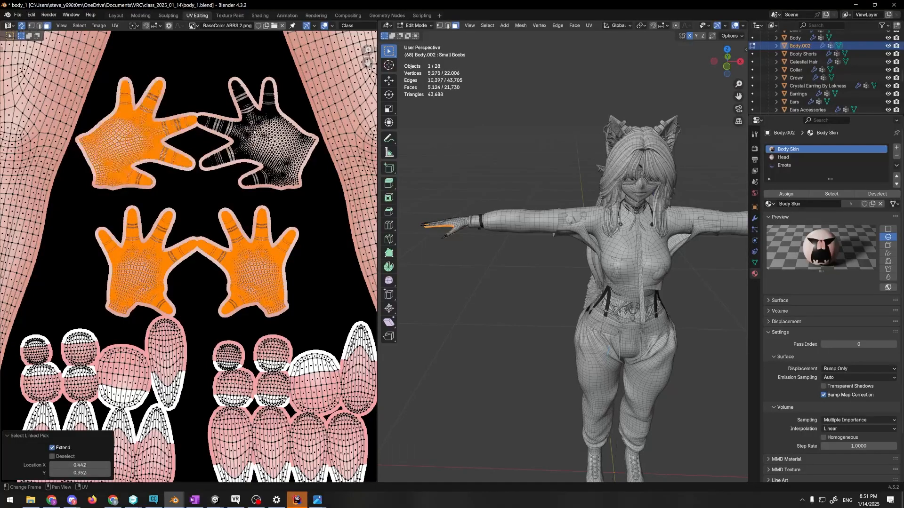
pyautogui.press('l')
pyautogui.press('g')
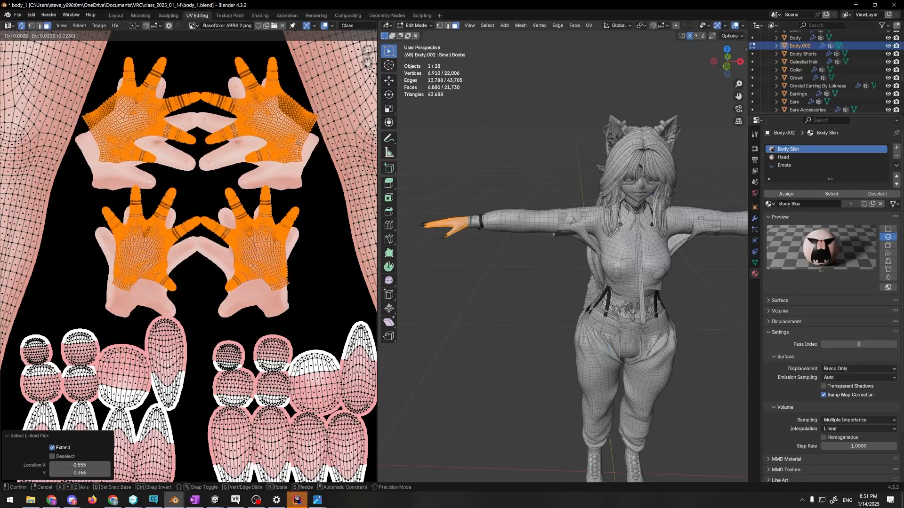
pyautogui.click(297, 157)
pyautogui.press('g')
pyautogui.click(292, 156)
pyautogui.scroll(-3, 300, 411)
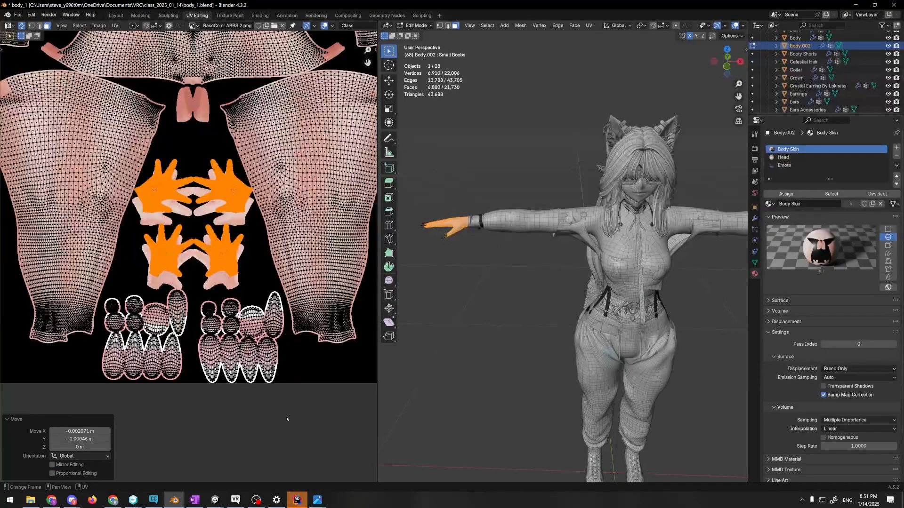
pyautogui.hotkey('alt', 'a')
# Select every fingernail UV island in the two groups below the hands
pyautogui.scroll(2, 219, 240)
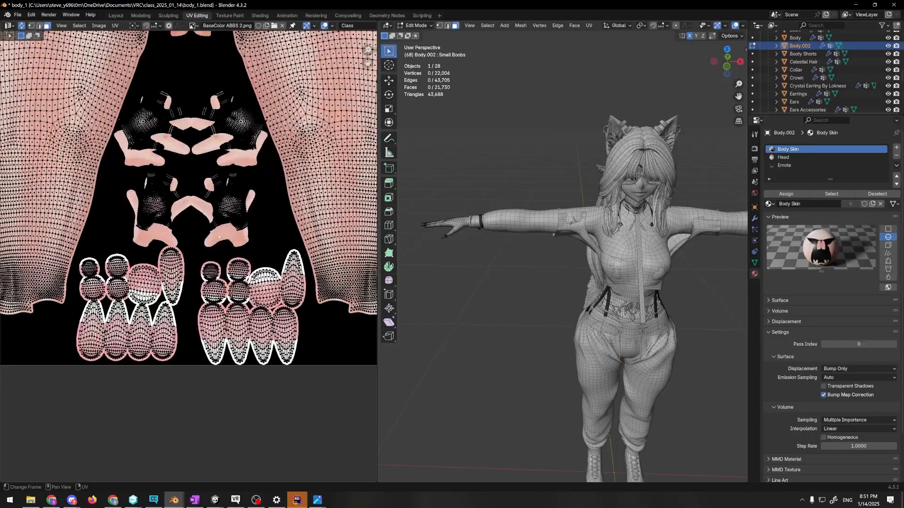
pyautogui.moveTo(219, 238); pyautogui.dragTo(229, 208, button='middle')
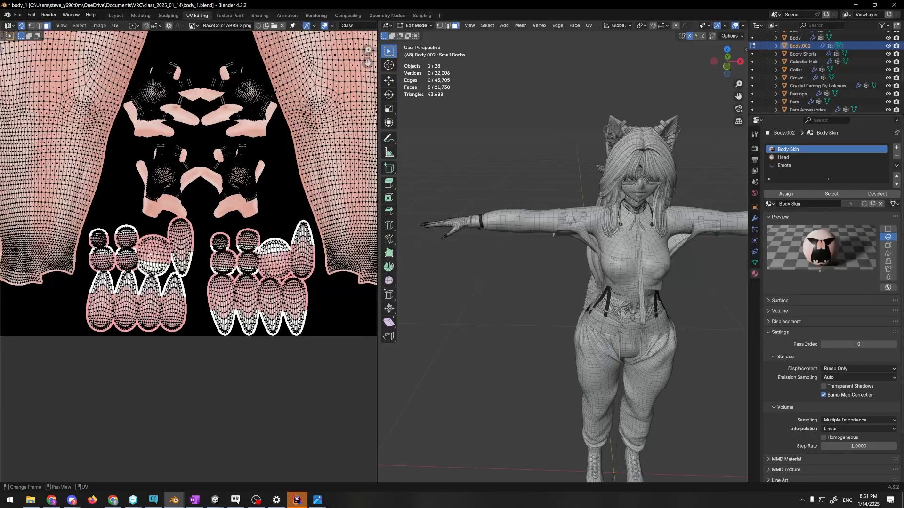
pyautogui.press('l')
pyautogui.press('l')
pyautogui.press('l')
pyautogui.press('l')
pyautogui.press('l')
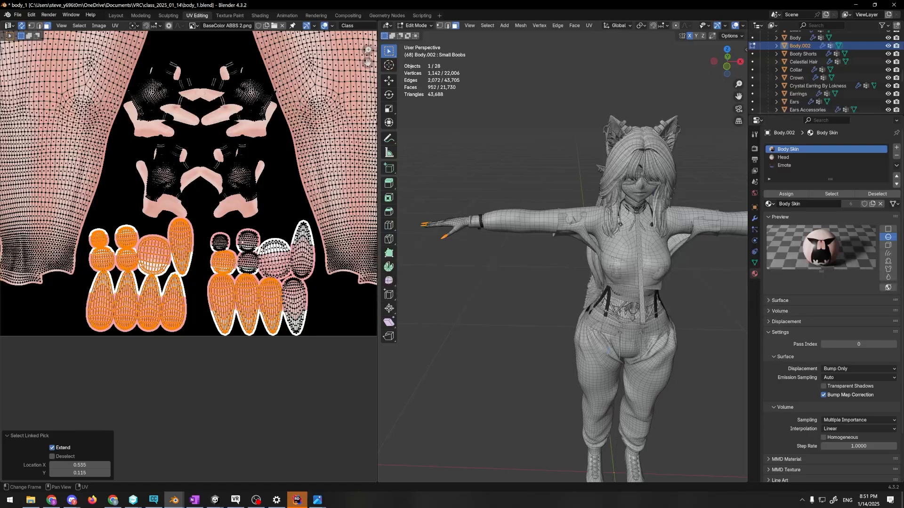
pyautogui.press('l')
pyautogui.press('l')
pyautogui.press('l')
pyautogui.press('l')
pyautogui.press('l')
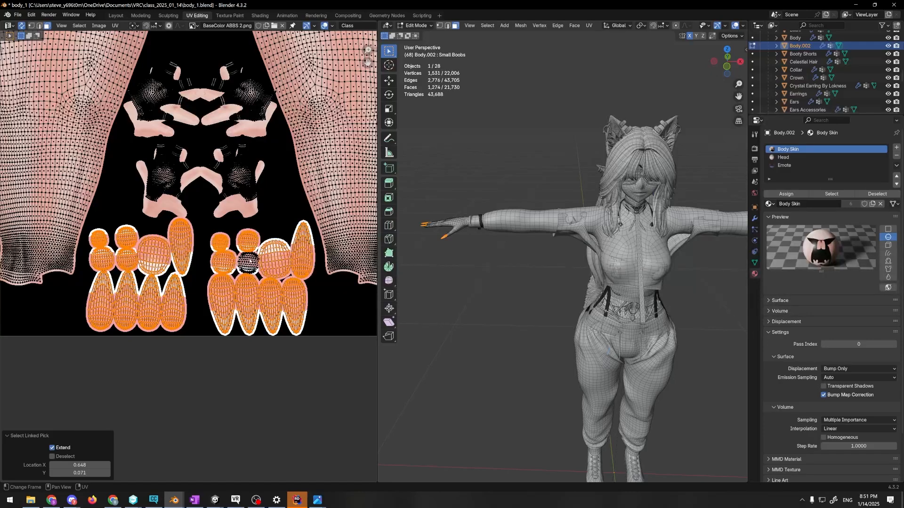
pyautogui.press('l')
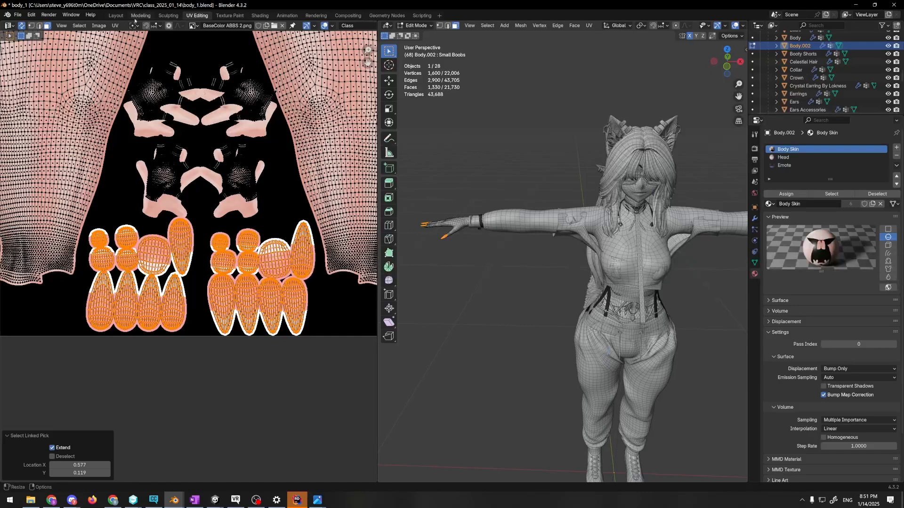
# Reset the selected fingernail UVs so each face fills the whole UV square
pyautogui.click(115, 26)
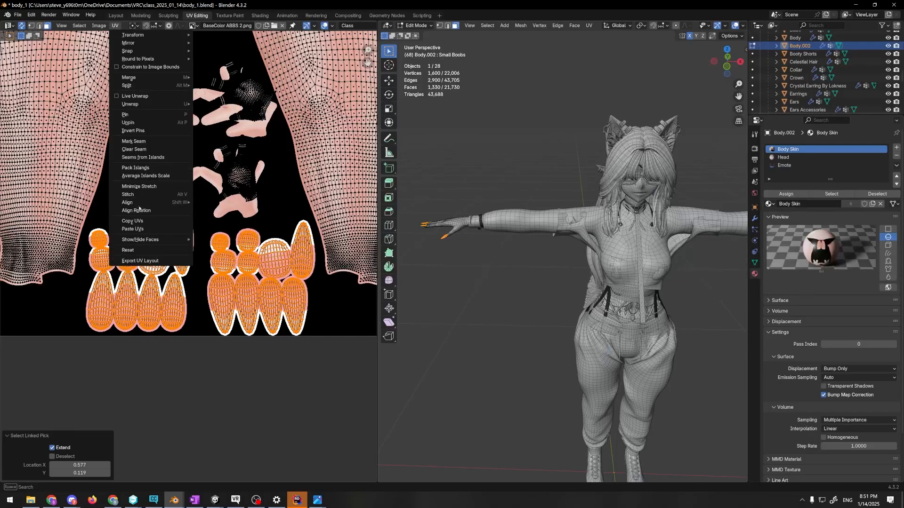
pyautogui.moveTo(139, 239)
pyautogui.click(221, 238)
pyautogui.scroll(-3, 224, 195)
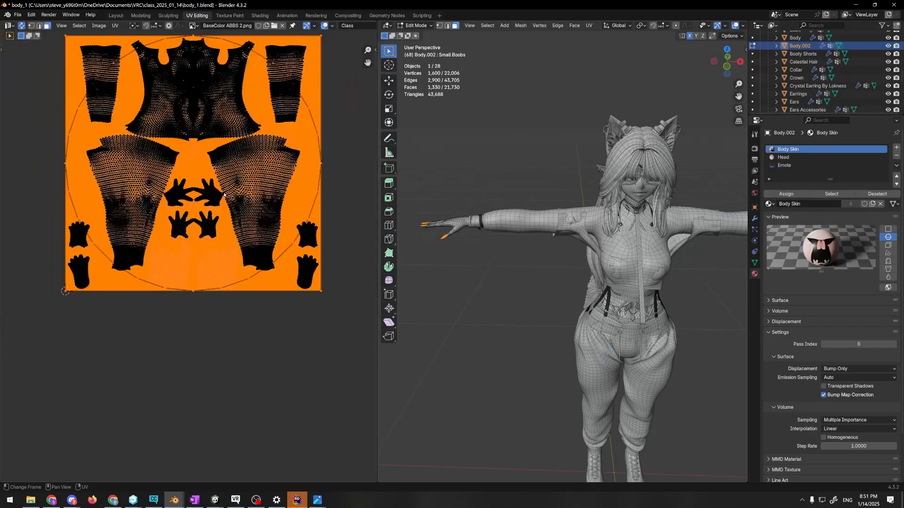
pyautogui.moveTo(210, 147); pyautogui.dragTo(211, 176, button='middle')
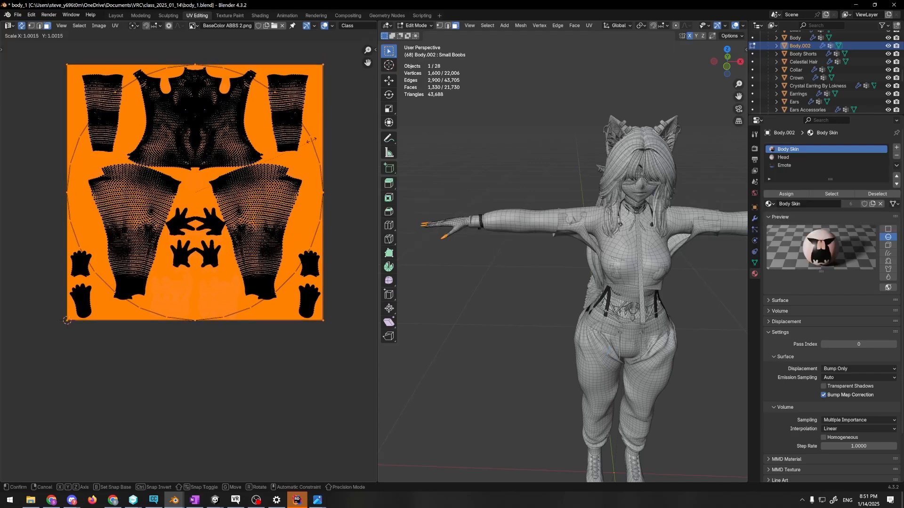
# Scale the reset fingernail UVs to about 0.033 and move them to an empty black area beside the lower-left foot island
pyautogui.press('s')
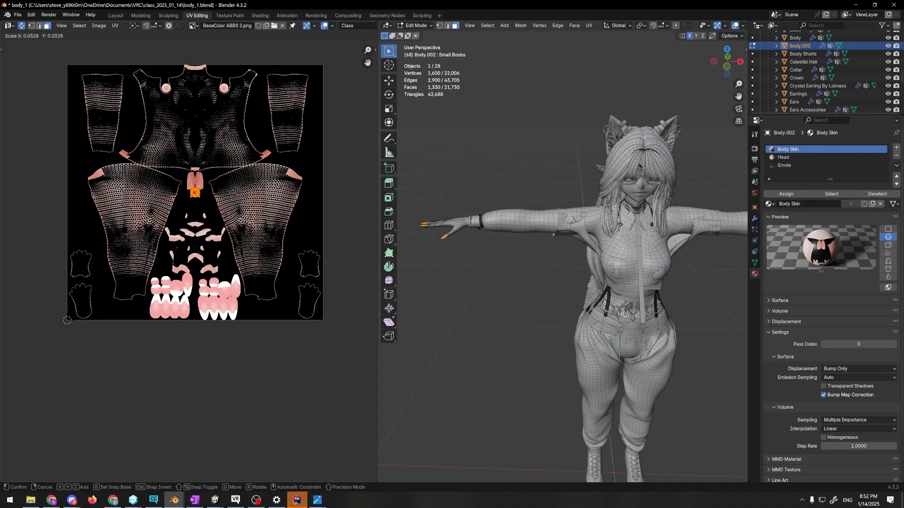
pyautogui.click(195, 193)
pyautogui.press('g')
pyautogui.click(137, 372)
pyautogui.scroll(10, 155, 296)
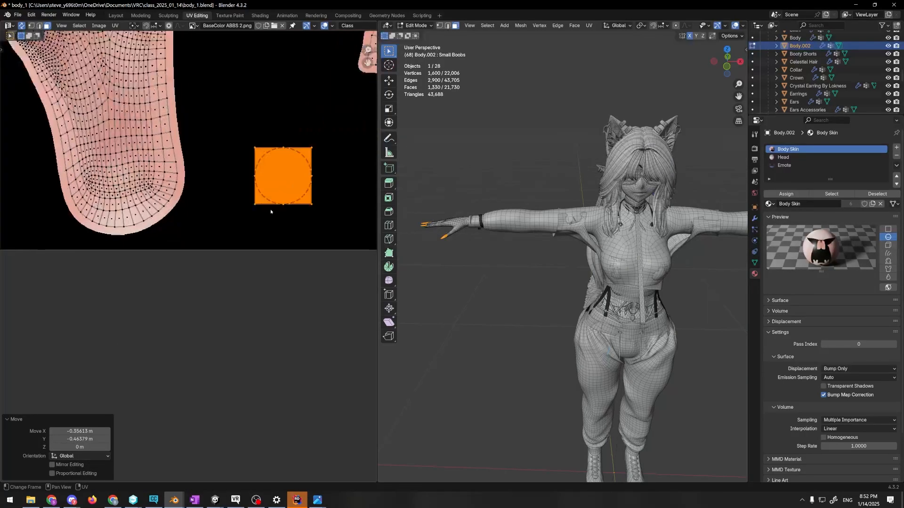
pyautogui.moveTo(296, 193); pyautogui.dragTo(242, 236, button='middle')
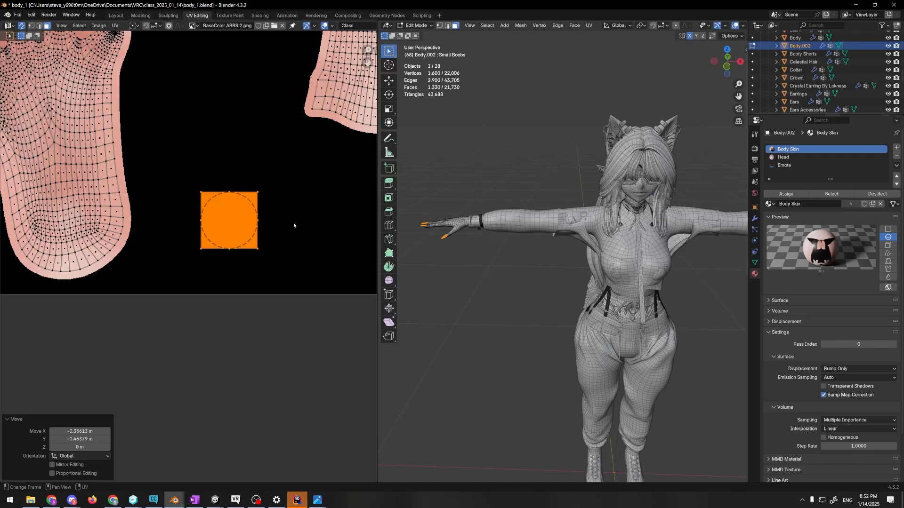
# Invert the UV selection from the fingernails to the rest of the body skin and reset those UVs to fill the UV square
pyautogui.scroll(-1, 301, 217)
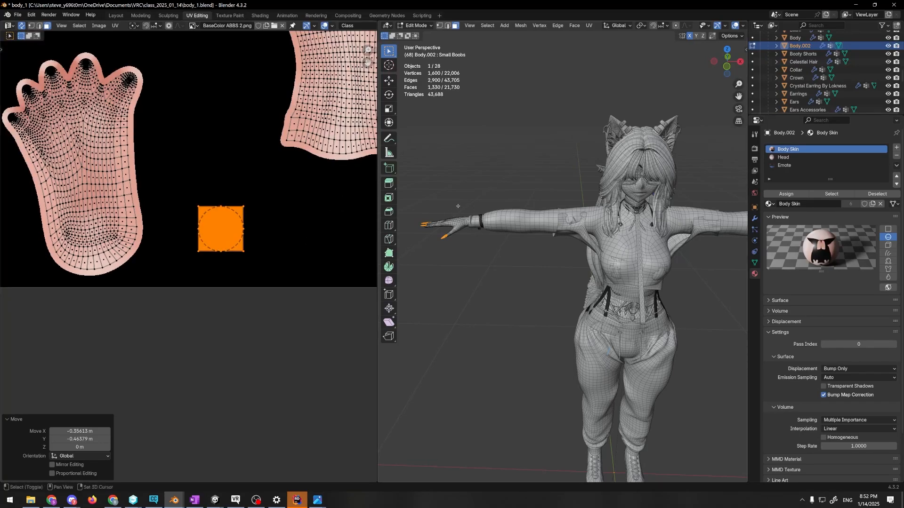
pyautogui.keyDown('shift'); pyautogui.moveTo(466, 218); pyautogui.dragTo(526, 251, button='middle'); pyautogui.keyUp('shift')
pyautogui.scroll(1, 525, 251)
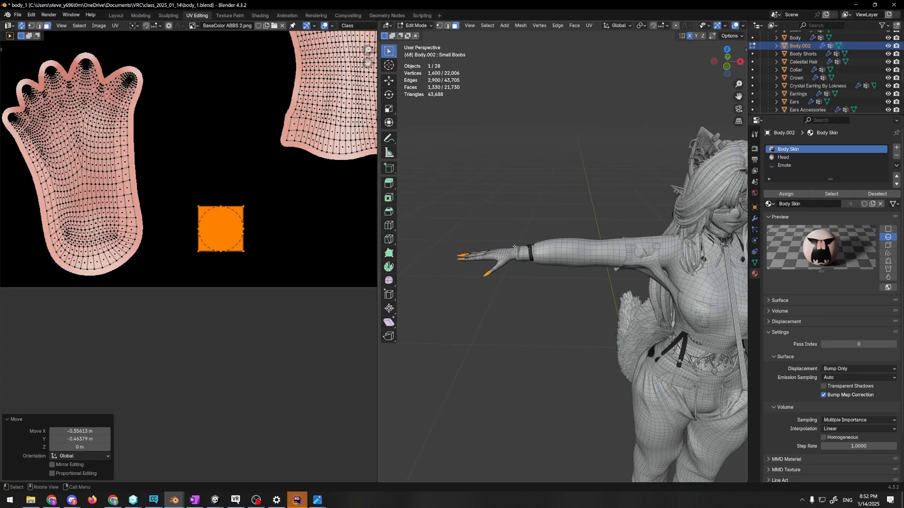
pyautogui.click(114, 26)
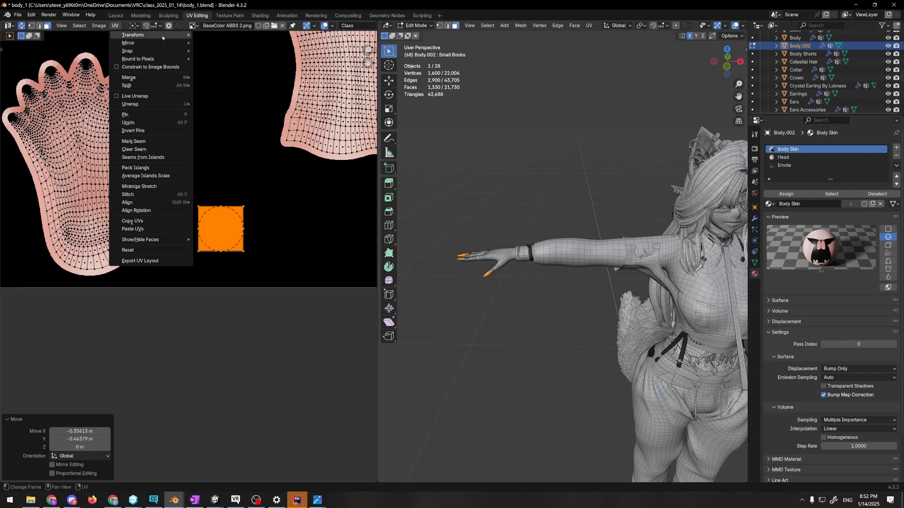
pyautogui.moveTo(79, 25)
pyautogui.click(90, 51)
pyautogui.scroll(-5, 228, 174)
pyautogui.scroll(-3, 228, 175)
pyautogui.moveTo(228, 175); pyautogui.dragTo(208, 178, button='middle')
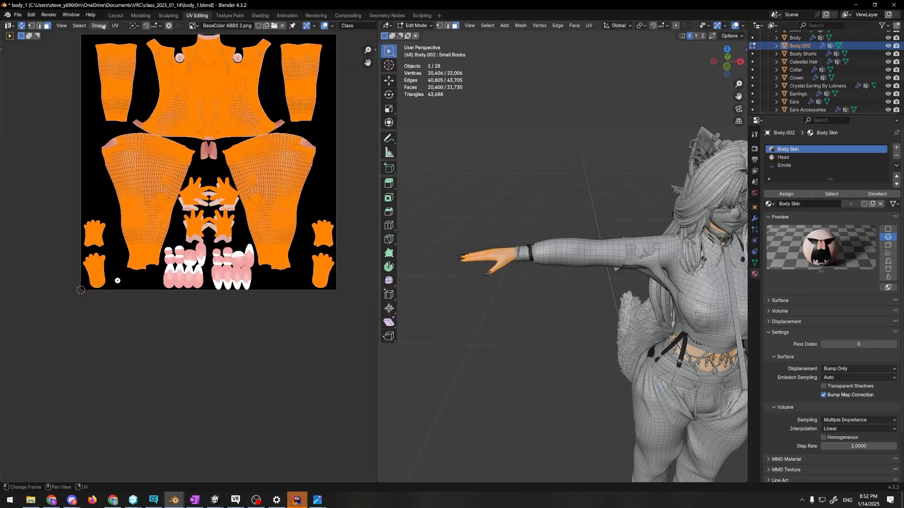
pyautogui.click(115, 25)
pyautogui.click(125, 263)
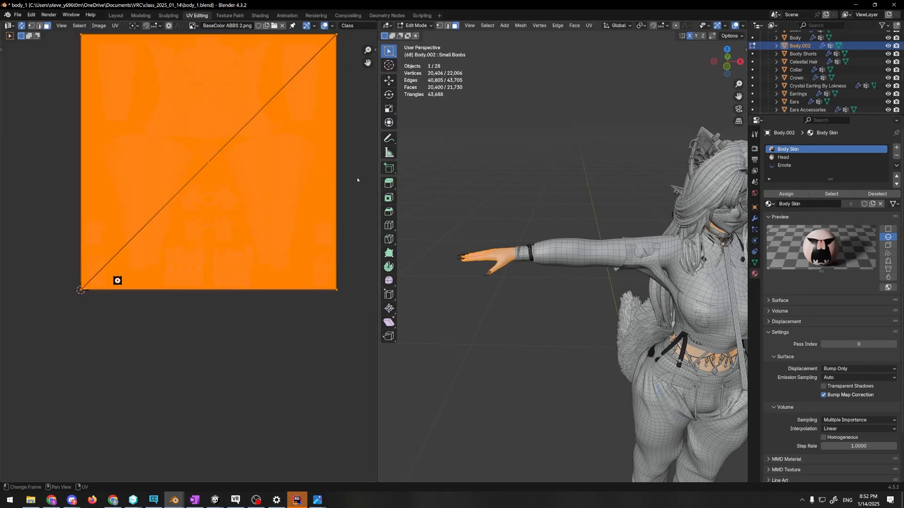
# Scale the reset body UVs by 0.188 and again by 0.291, and move them onto the right-hand thigh of the texture
pyautogui.press('s')
pyautogui.click(236, 166)
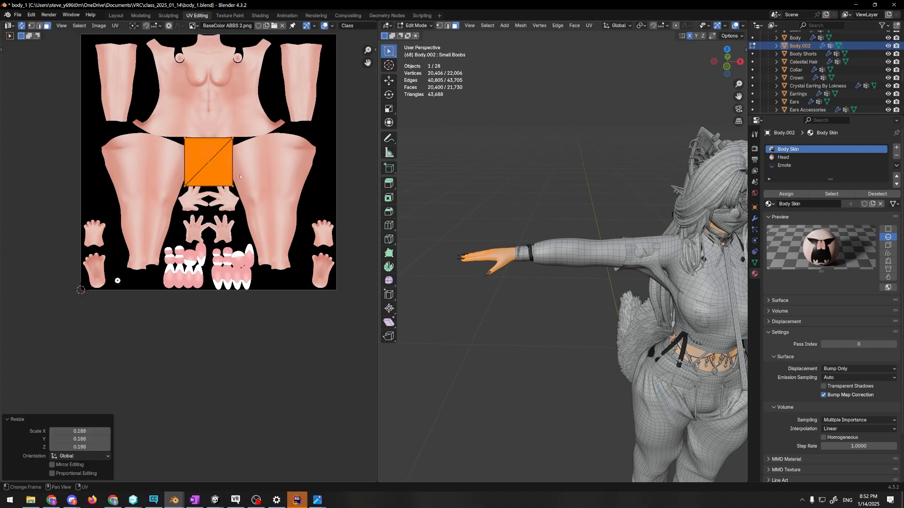
pyautogui.press('s')
pyautogui.click(235, 169)
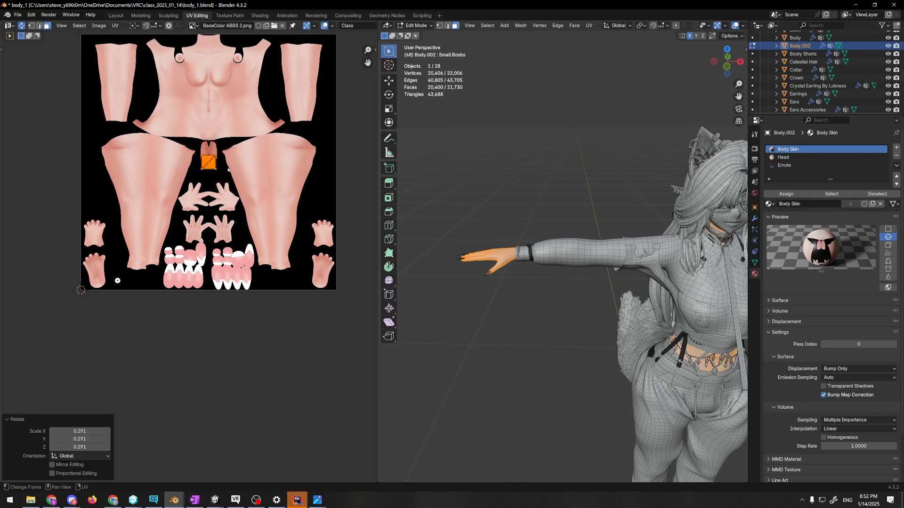
pyautogui.press('g')
pyautogui.click(315, 172)
# Select the small fingernail UV square and move it about 0.533 upward onto the top of the left-hand thigh texture
pyautogui.moveTo(100, 242); pyautogui.dragTo(155, 332)
pyautogui.press('g')
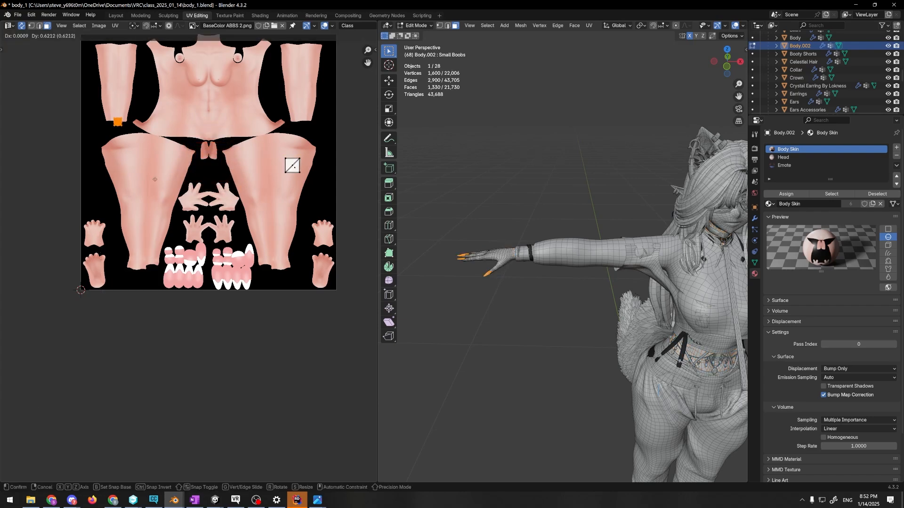
pyautogui.click(169, 199)
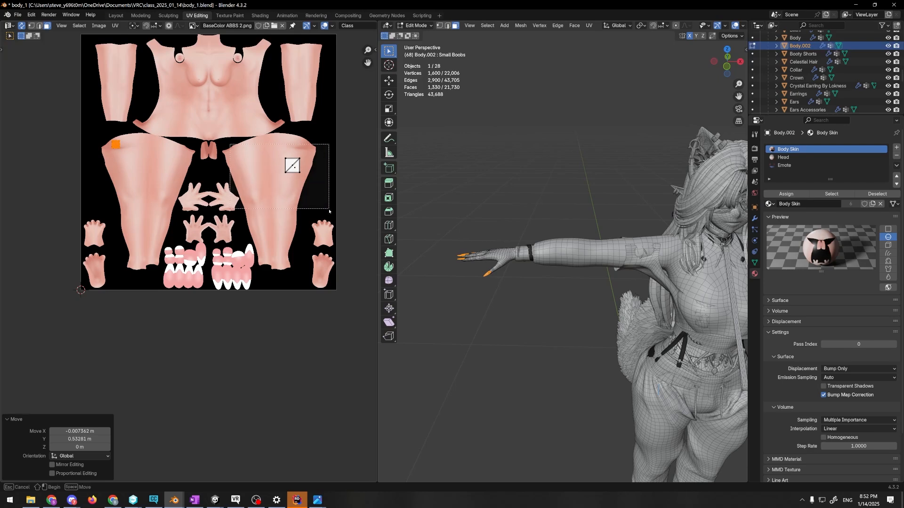
# Swap the selection between the body UV square and the fingernail UV square, ending with the body square selected
pyautogui.hotkey('ctrl', 'i')
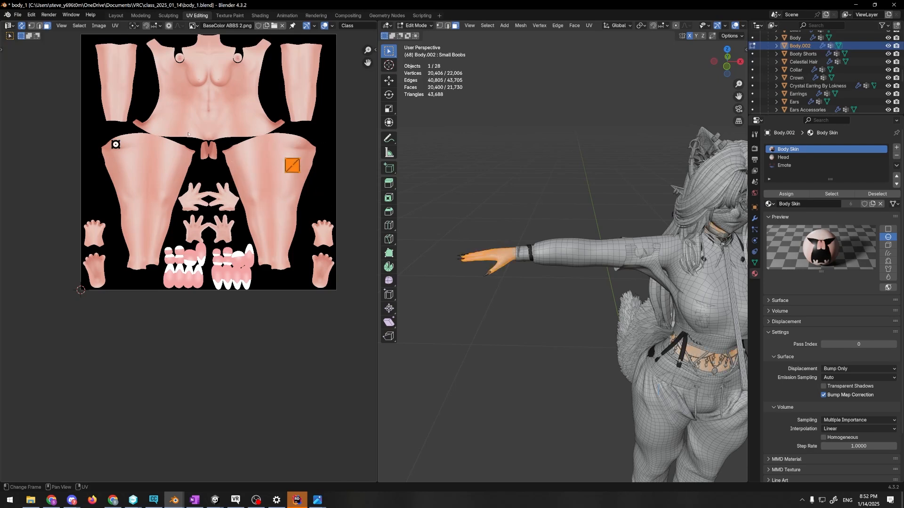
pyautogui.hotkey('ctrl', 'i')
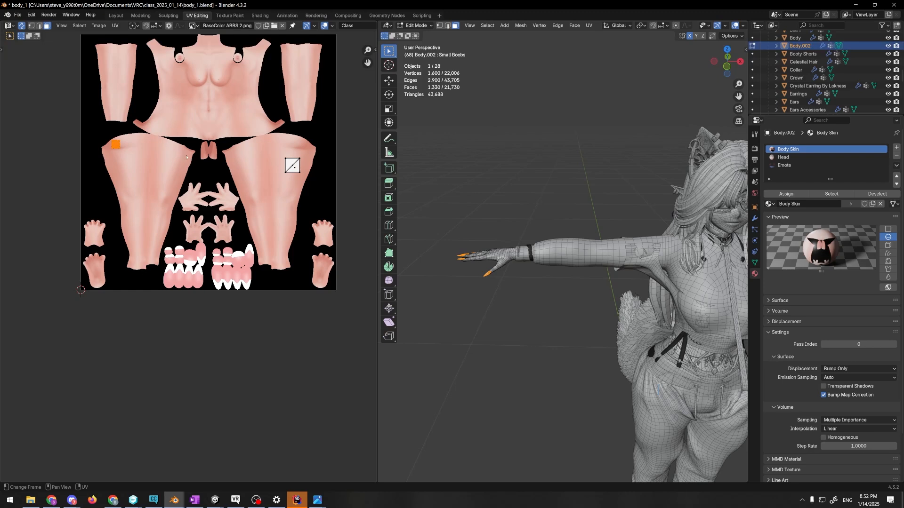
pyautogui.hotkey('ctrl', 'i')
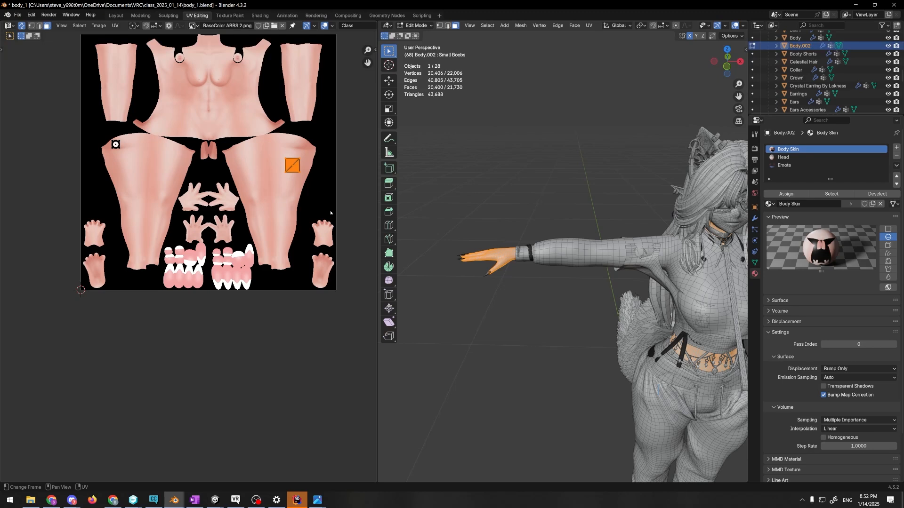
# Scale the body UV square by 10.885, move it over the painted torso and legs, and rescale it by 0.901
pyautogui.press('s')
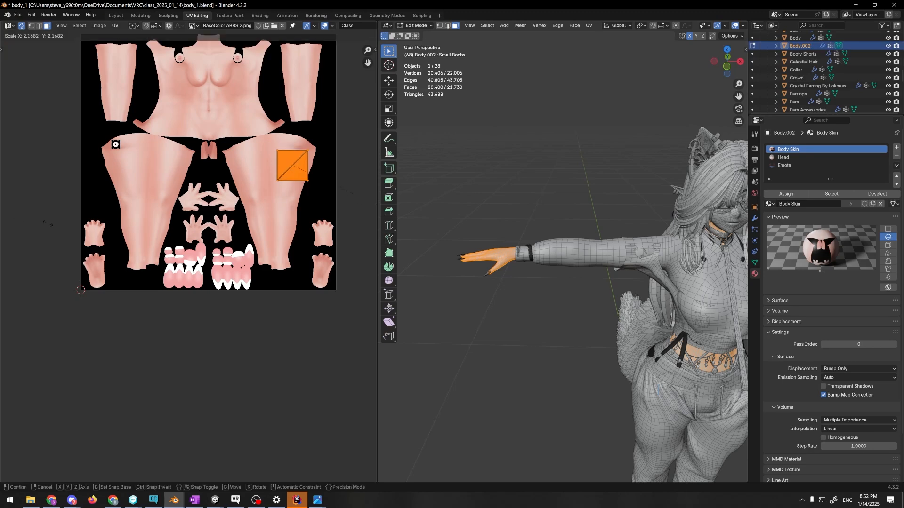
pyautogui.click(173, 303)
pyautogui.press('g')
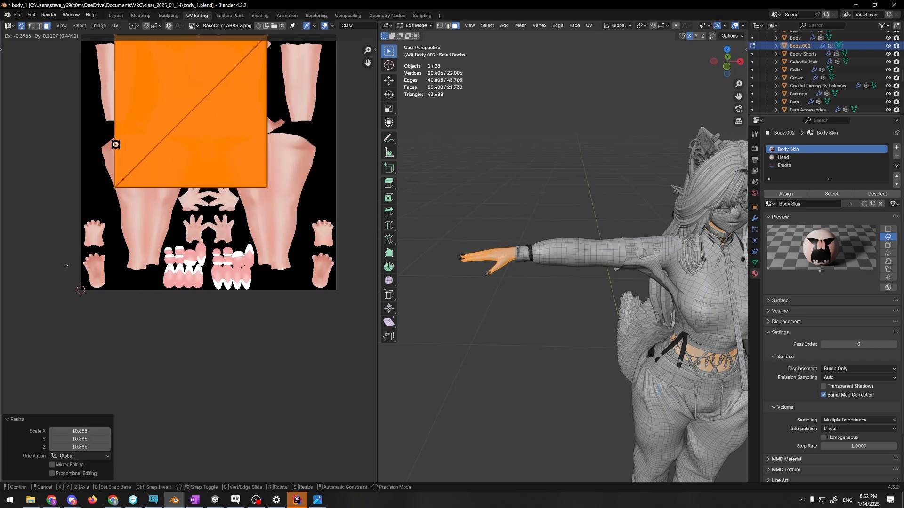
pyautogui.click(72, 280)
pyautogui.press('s')
pyautogui.click(89, 271)
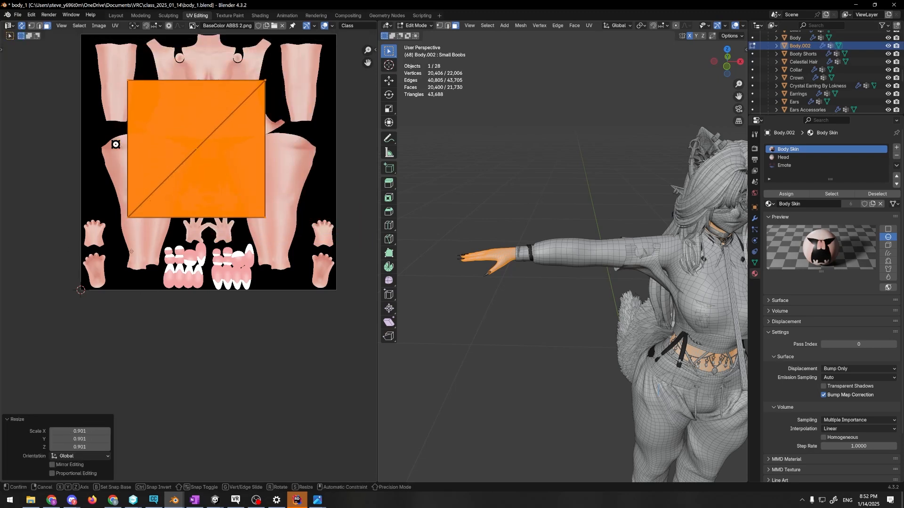
# Move the body UV square about 0.172 in X and 0.094 in Y, and scale it by 1.217
pyautogui.press('g')
pyautogui.click(184, 226)
pyautogui.press('s')
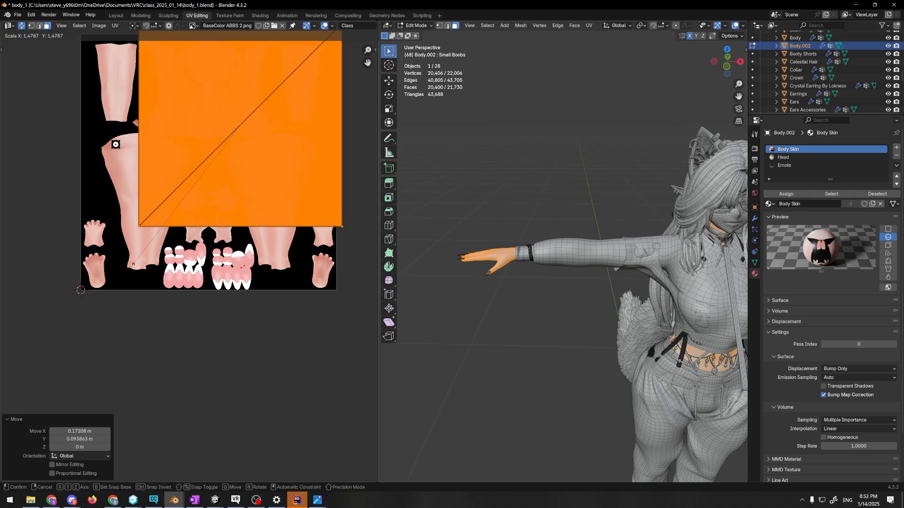
pyautogui.click(144, 249)
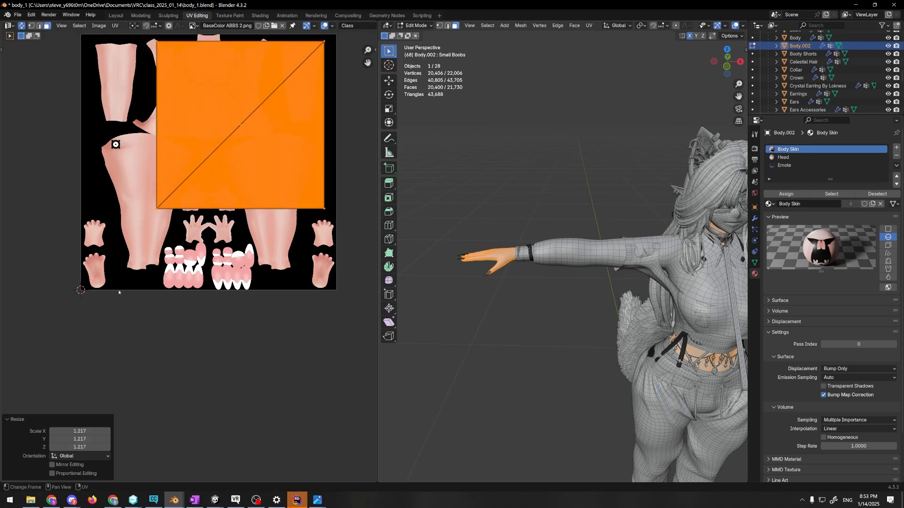
# Deselect the large body UV square and select the small fingernail UV square on the left-hand thigh texture
pyautogui.moveTo(162, 346); pyautogui.dragTo(196, 370)
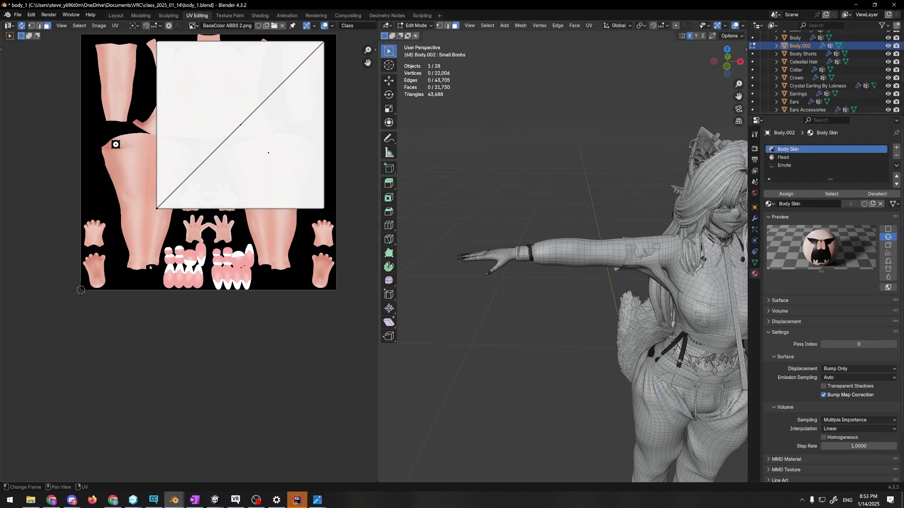
pyautogui.click(243, 160)
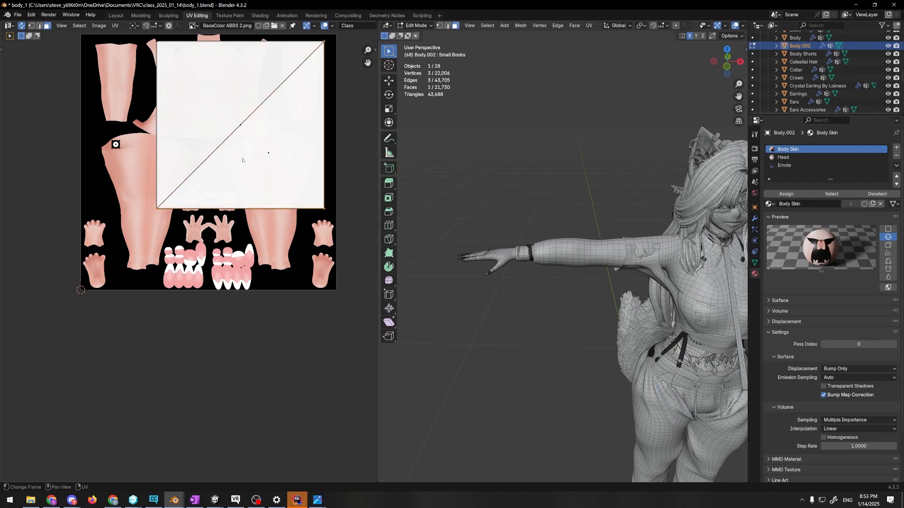
pyautogui.click(205, 105)
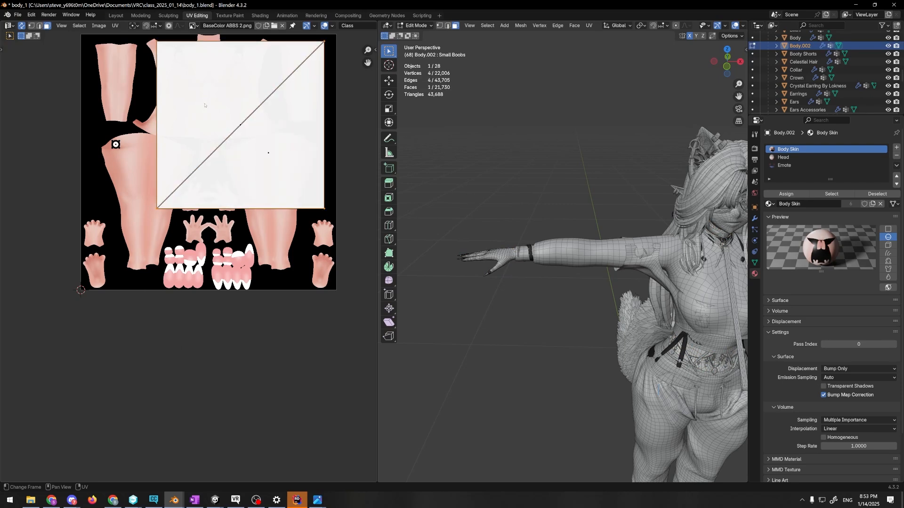
pyautogui.doubleClick(116, 144)
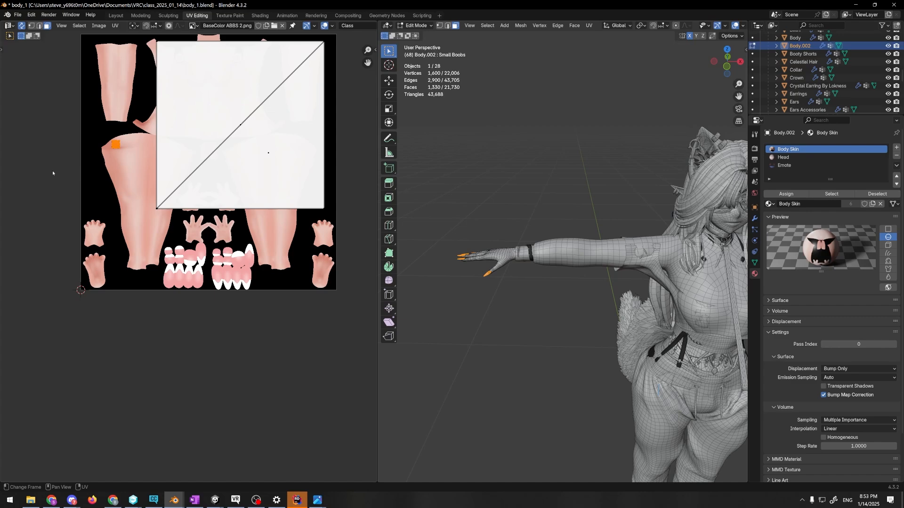
# Search the computer for "pho" and launch Adobe Photoshop 2025
pyautogui.press('super')
pyautogui.write('ho')
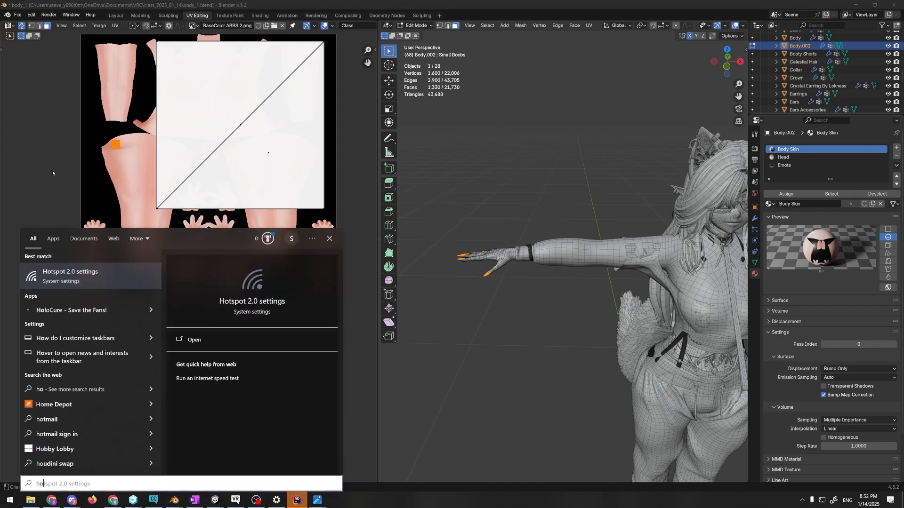
pyautogui.write('pho')
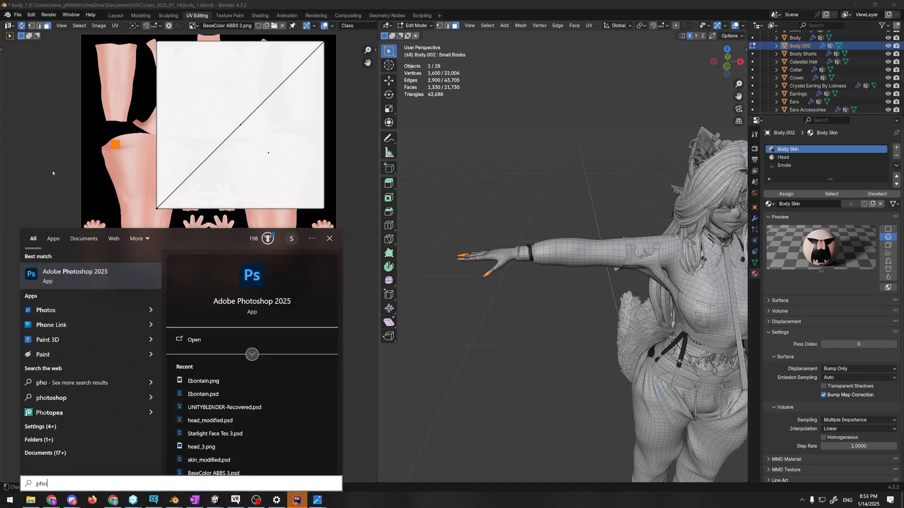
pyautogui.press('Return')
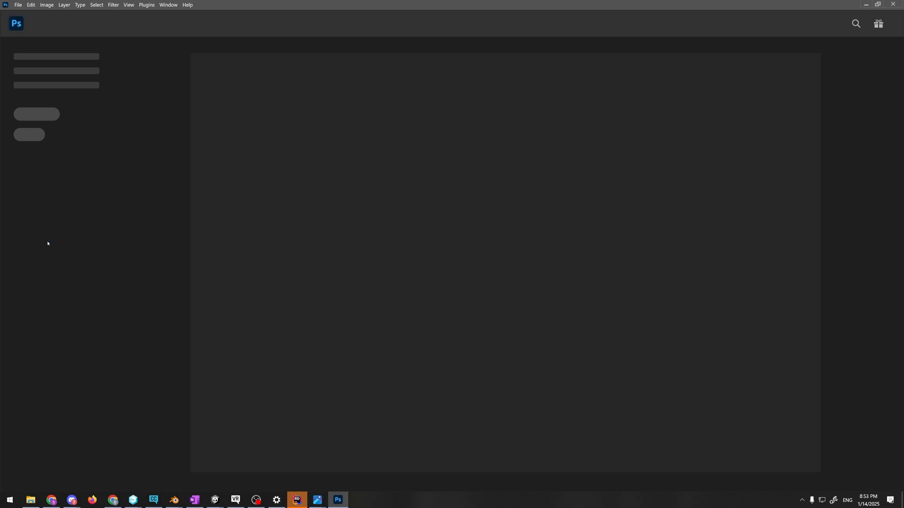
# Return to Blender, deselect the fingernails, and select a single face on the back of the hand to examine its UV
pyautogui.hotkey('alt', 'Tab')
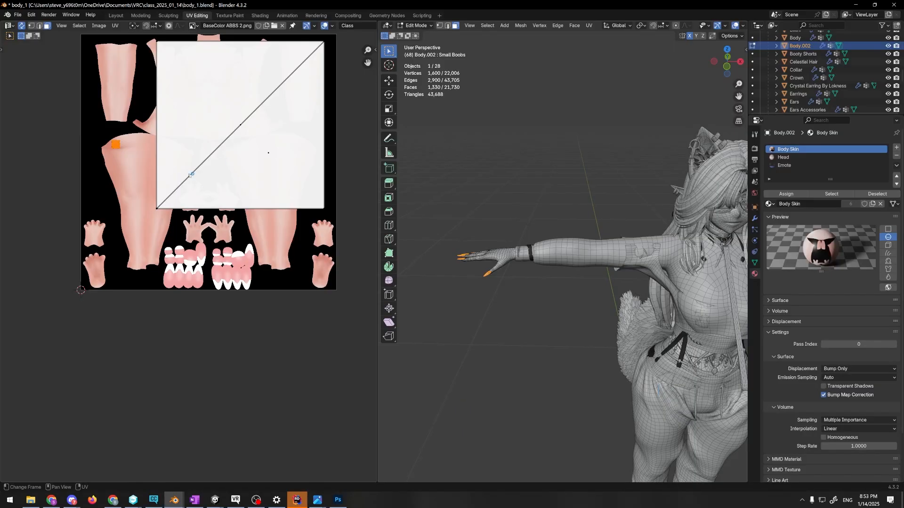
pyautogui.click(55, 113)
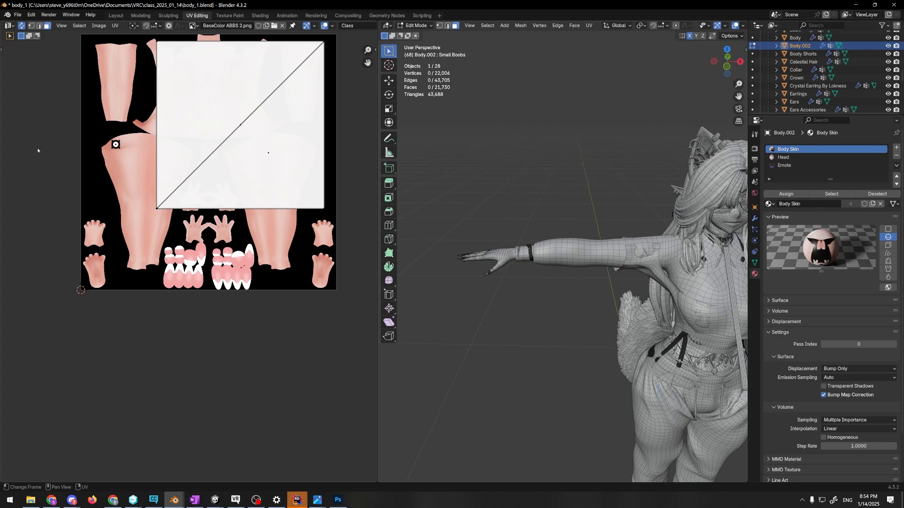
pyautogui.scroll(8, 541, 326)
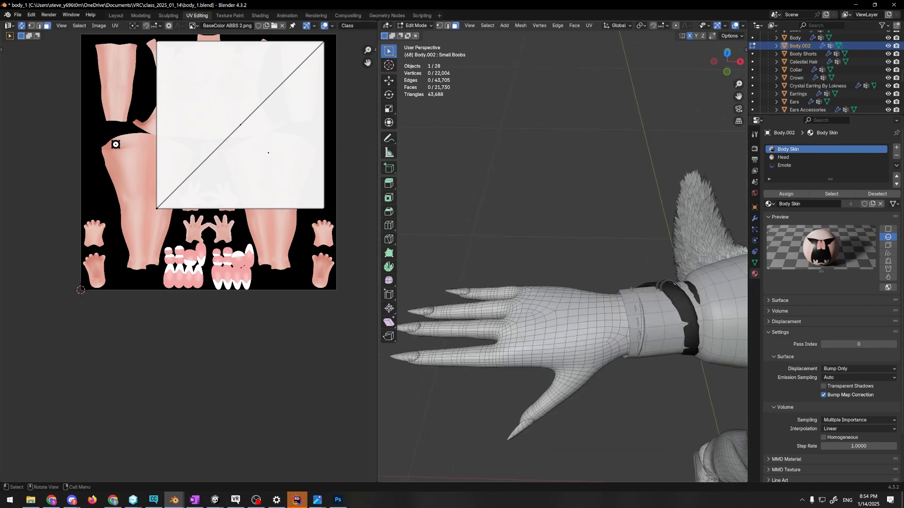
pyautogui.scroll(2, 560, 314)
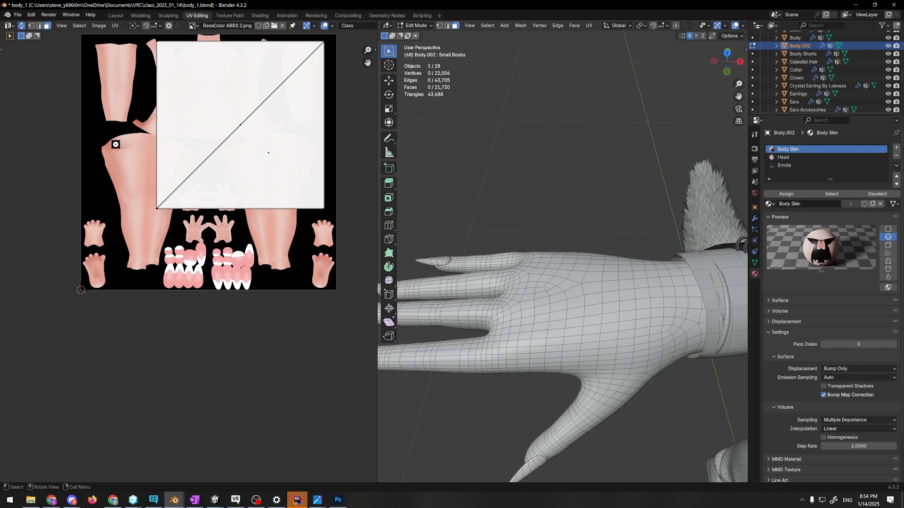
pyautogui.scroll(1, 579, 318)
pyautogui.click(579, 318)
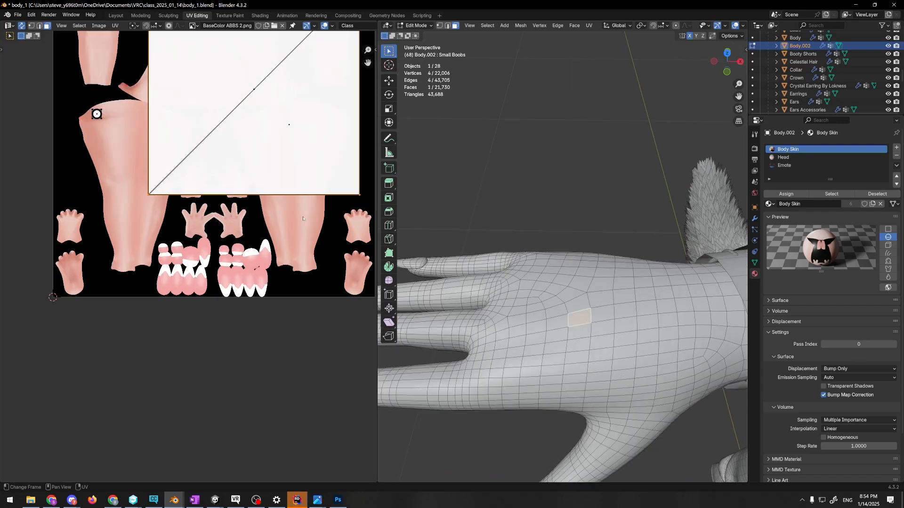
pyautogui.moveTo(399, 230); pyautogui.dragTo(559, 251, button='middle')
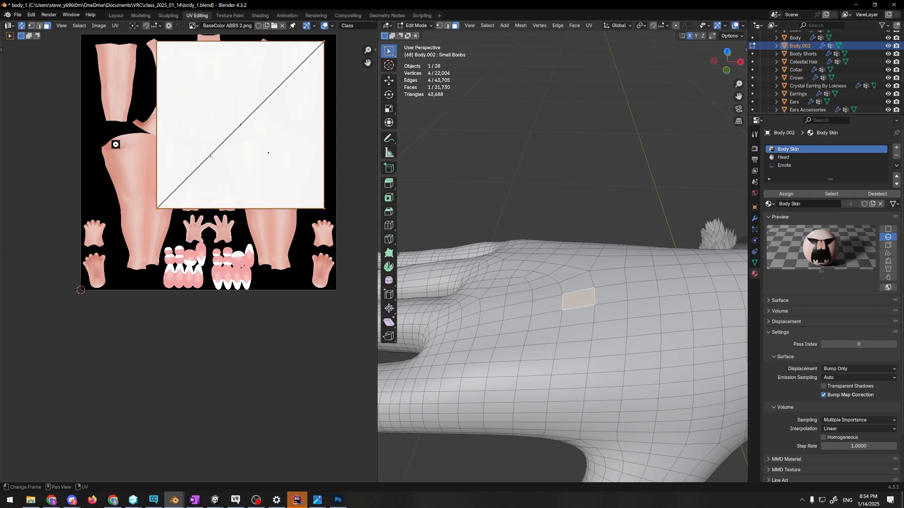
# Examine the fingernail UV square's selection, deselect it, and switch to Object Mode and back to Edit Mode
pyautogui.moveTo(92, 133); pyautogui.dragTo(132, 164)
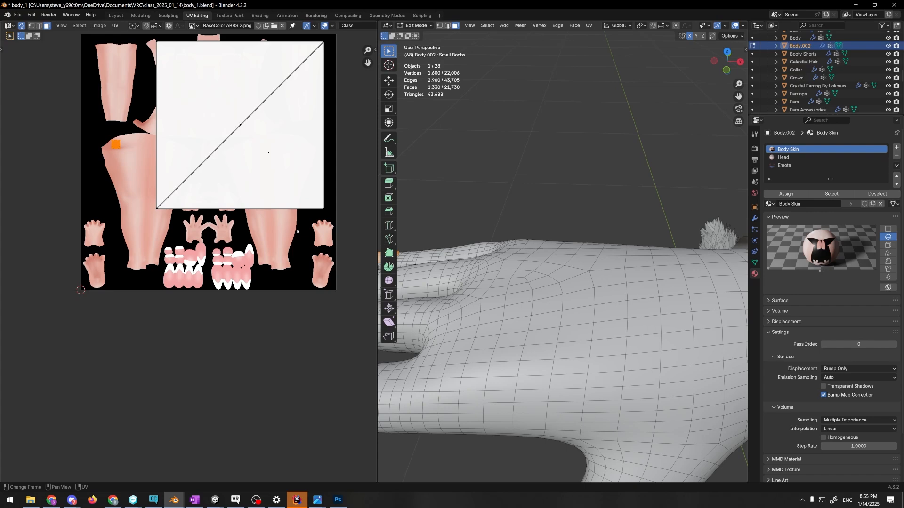
pyautogui.click(297, 232)
pyautogui.press('Tab')
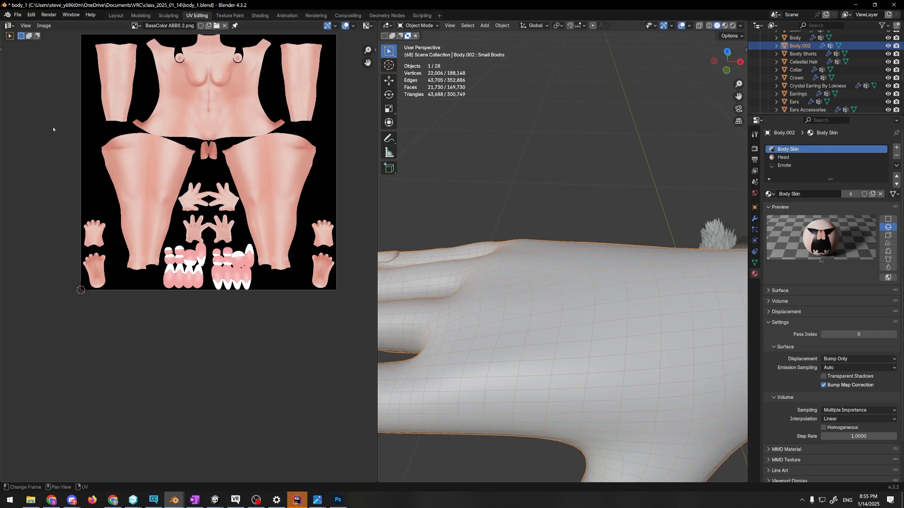
pyautogui.press('Tab')
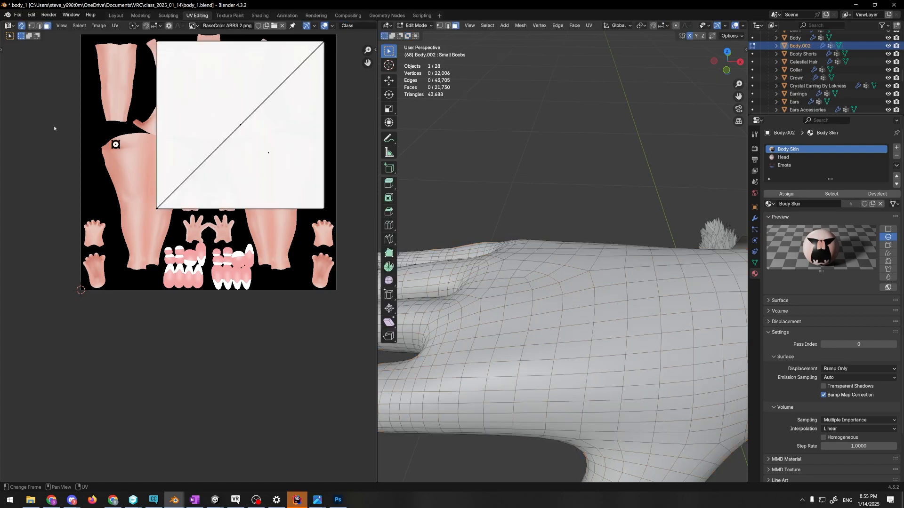
# Export the UV layout as Body.002.png, a 4096 by 4096 PNG image with 0.25 fill opacity
pyautogui.click(116, 26)
pyautogui.click(147, 262)
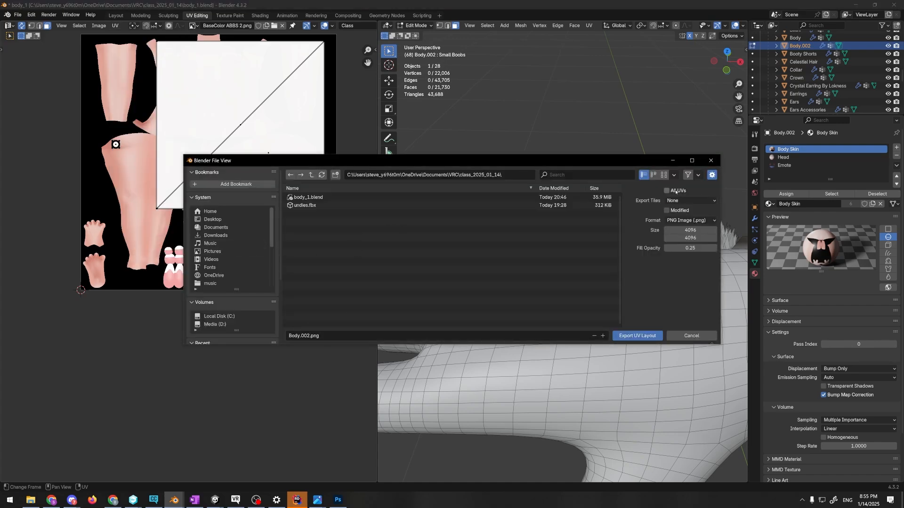
pyautogui.click(637, 336)
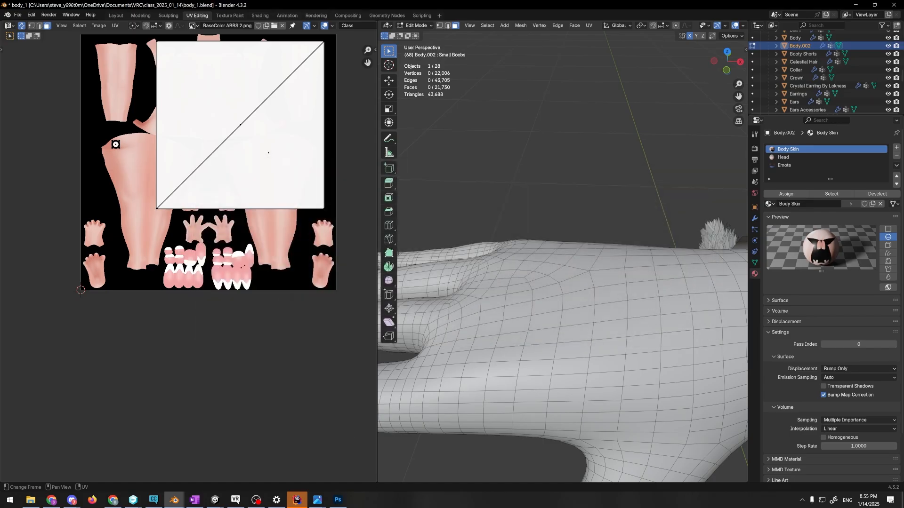
# Switch to Photoshop and open the exported Body.002.png UV layout from the file manager
pyautogui.click(338, 500)
pyautogui.click(30, 500)
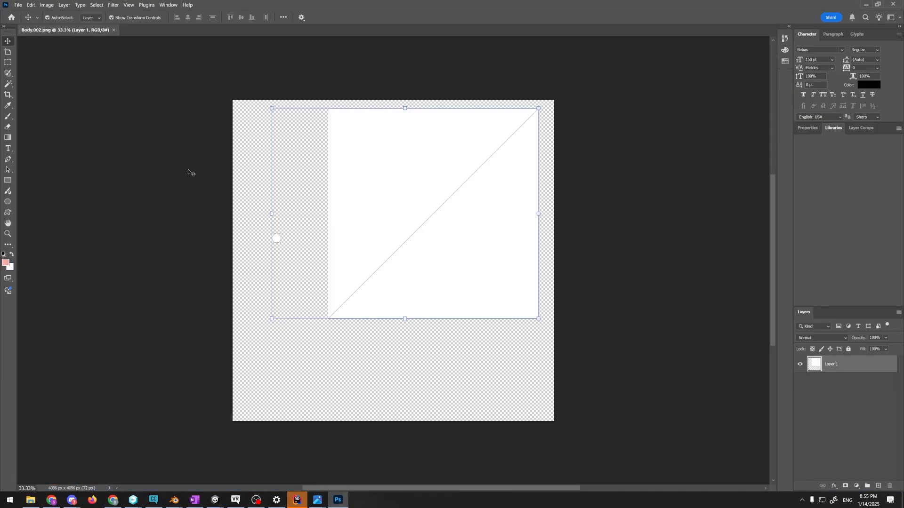
pyautogui.scroll(1, 251, 251)
pyautogui.keyDown('alt'); pyautogui.scroll(3, 421, 217); pyautogui.keyUp('alt')
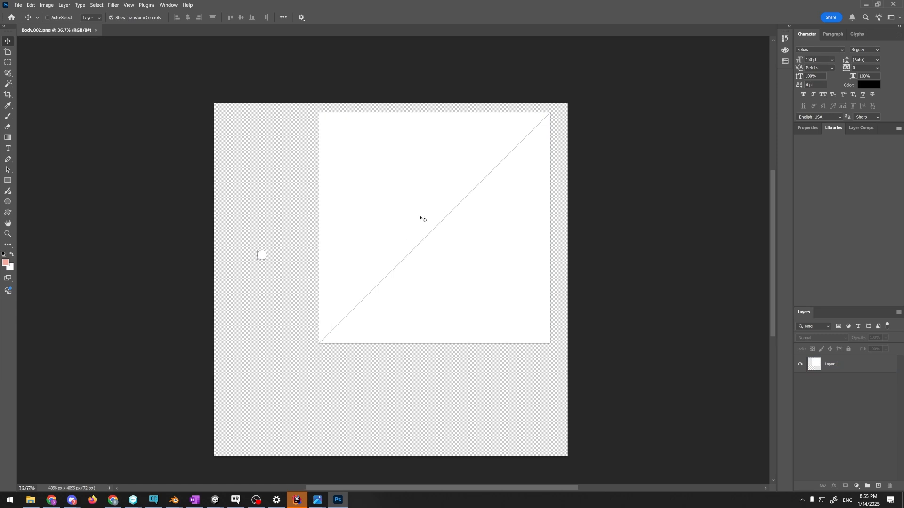
# Add a new empty layer above the UV layout layer, leaving its layer style unchanged
pyautogui.click(216, 287)
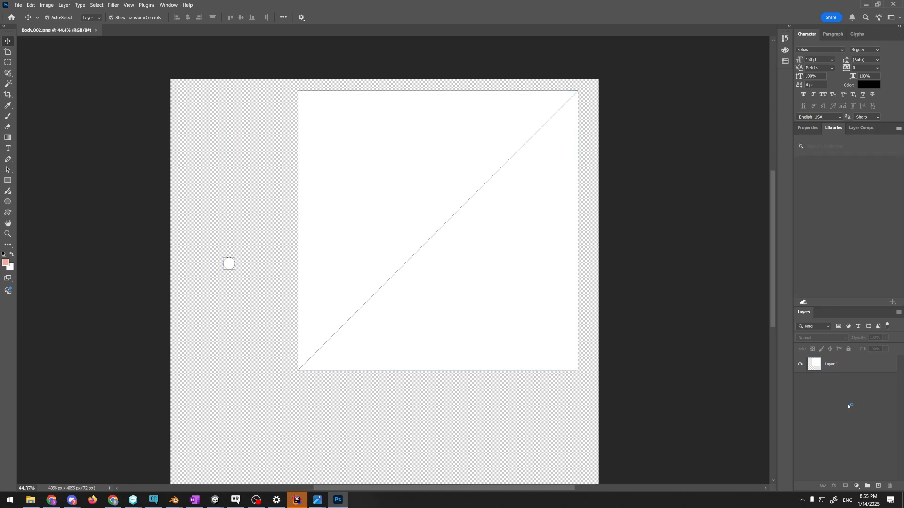
pyautogui.click(878, 486)
pyautogui.doubleClick(829, 363)
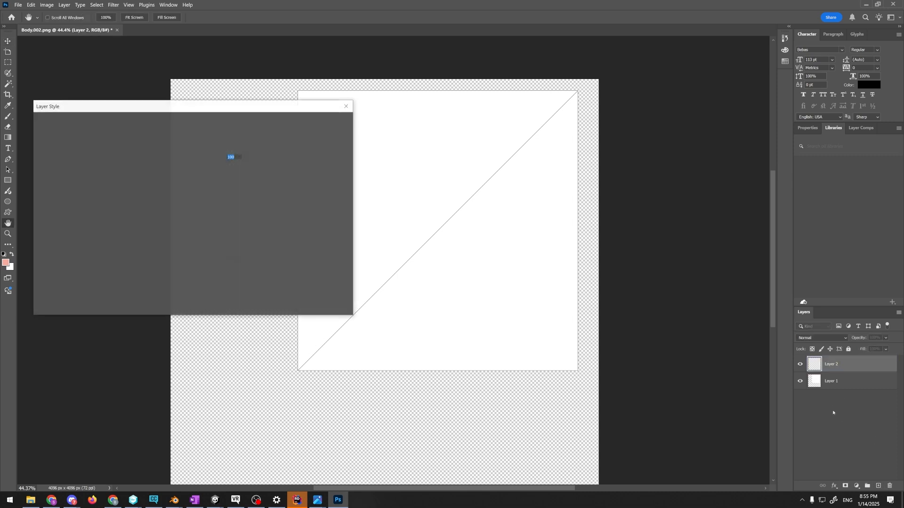
pyautogui.click(346, 104)
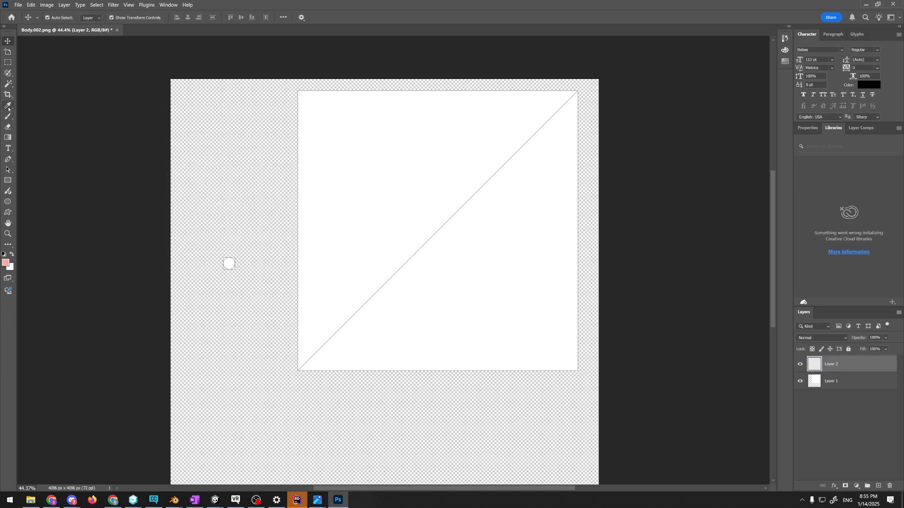
# Look through the Gradient, Path Selection, Selection Brush, Type and Pen tools for one suited to coloring the new layer
pyautogui.click(8, 138)
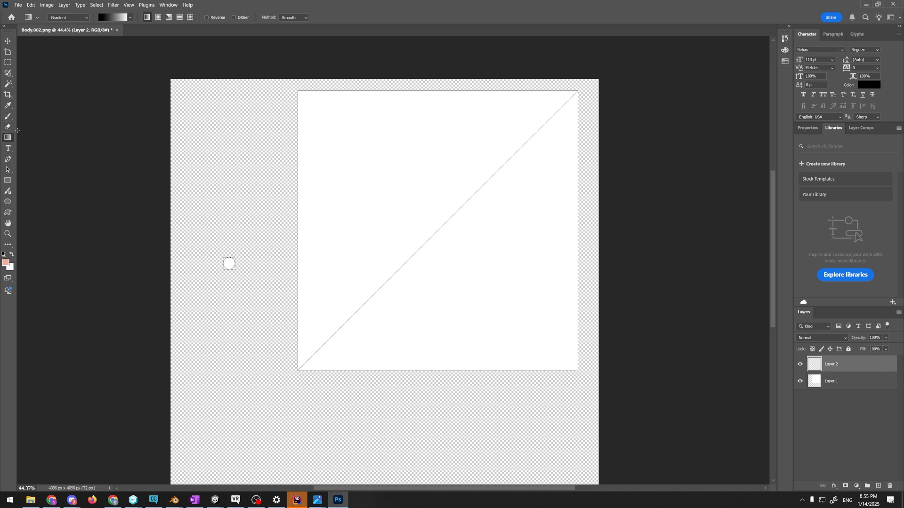
pyautogui.click(17, 129)
pyautogui.hotkey('ctrl', 'z')
pyautogui.click(8, 170)
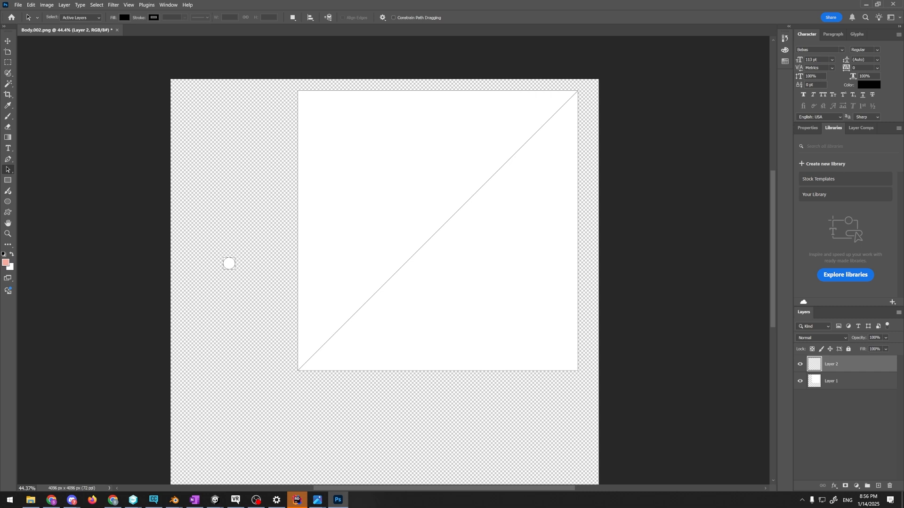
pyautogui.click(8, 139)
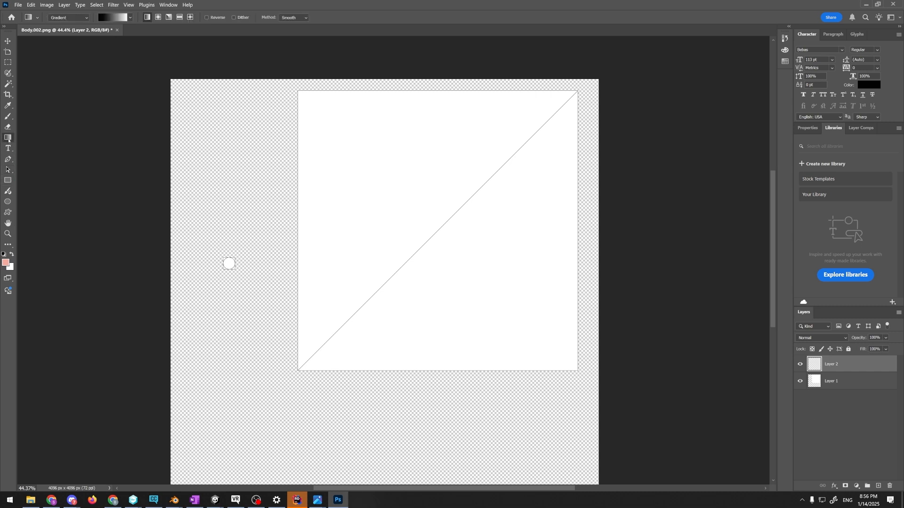
pyautogui.click(8, 73)
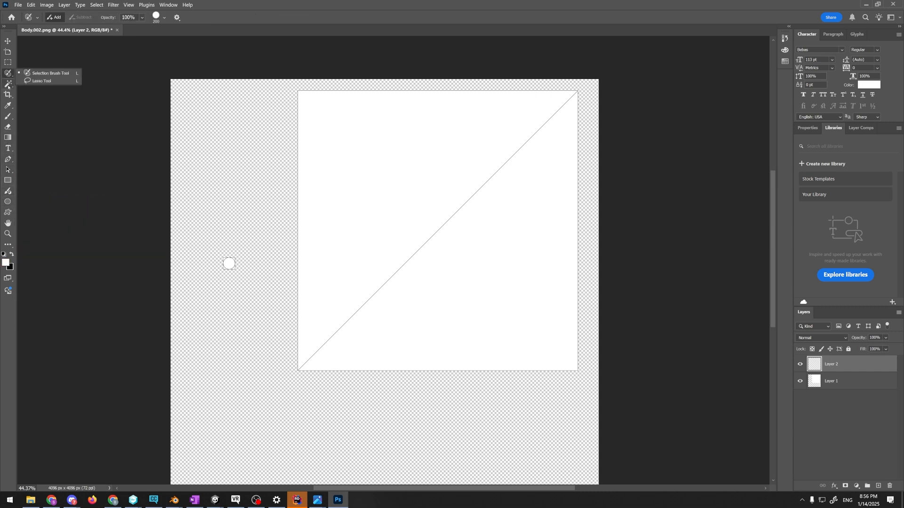
pyautogui.click(8, 149)
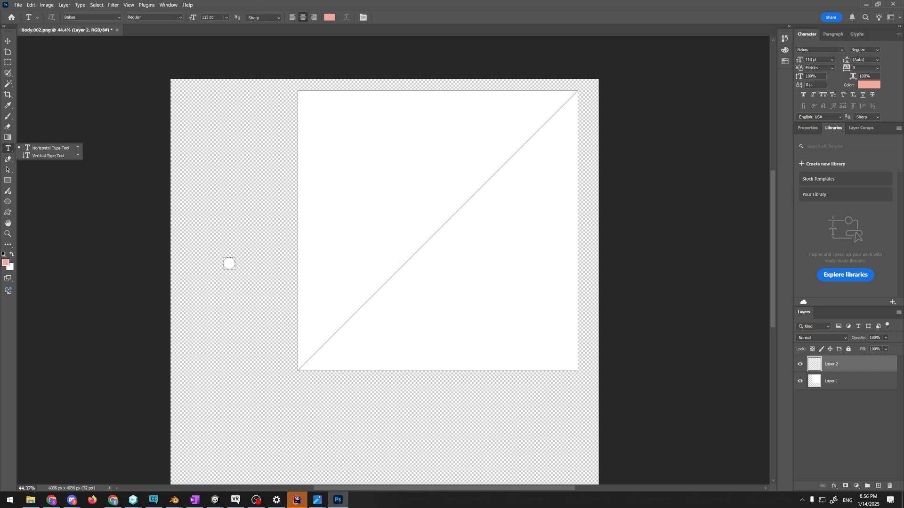
pyautogui.click(8, 159)
pyautogui.click(8, 169)
pyautogui.click(7, 141)
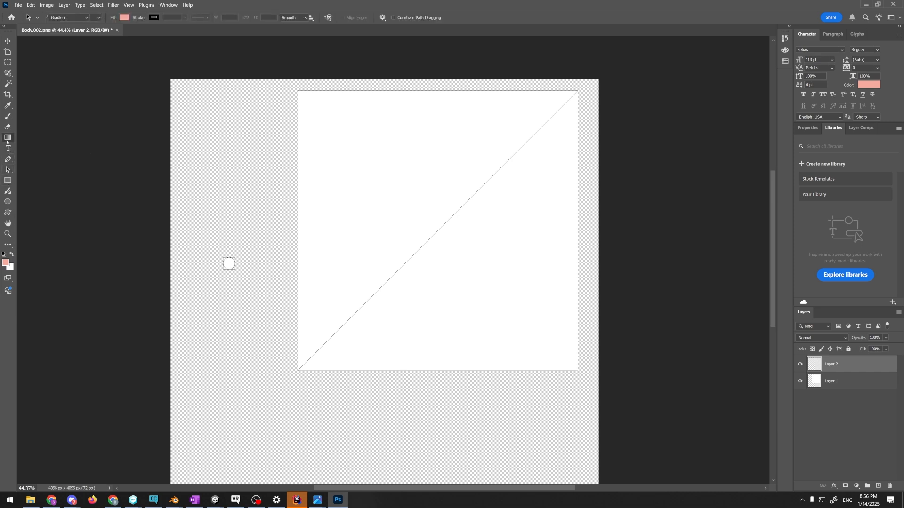
pyautogui.click(37, 19)
pyautogui.click(37, 20)
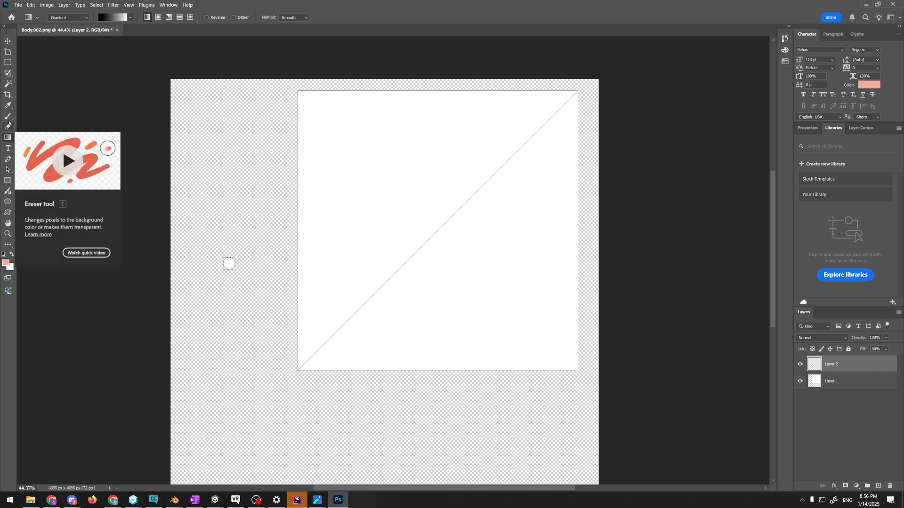
# Search the installed apps for GIMP and launch GIMP 2.10.32
pyautogui.press('super')
pyautogui.write('gi')
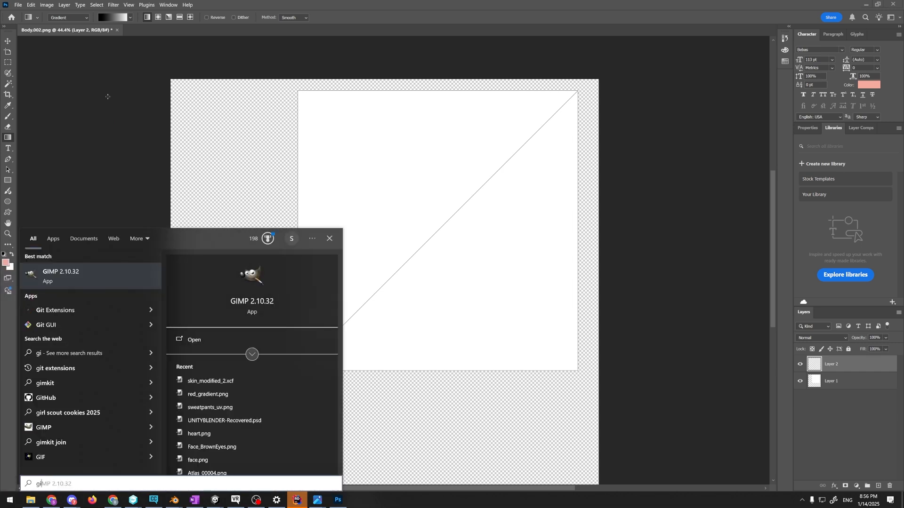
pyautogui.press('Return')
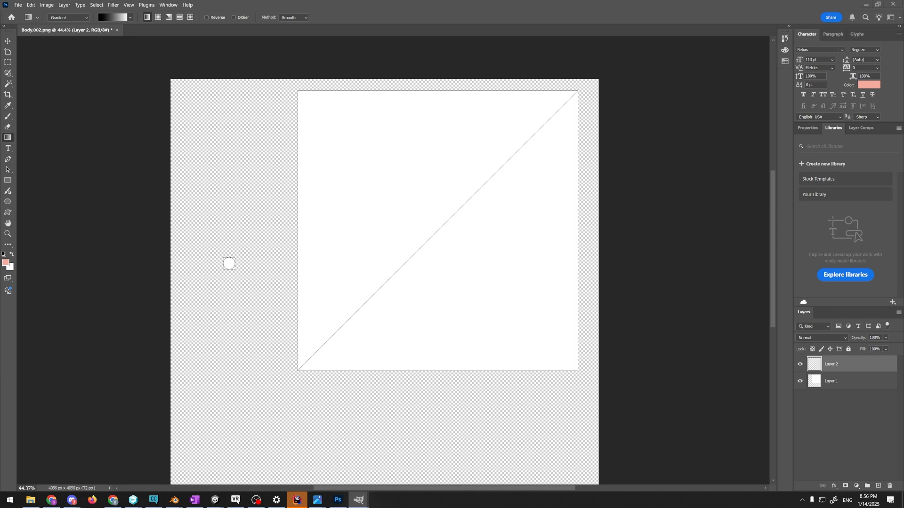
# Bring the exported Body.002.png UV layout from the file manager into GIMP as a new image
pyautogui.moveTo(903, 28); pyautogui.dragTo(415, 1)
pyautogui.click(31, 500)
pyautogui.moveTo(473, 232); pyautogui.dragTo(175, 222)
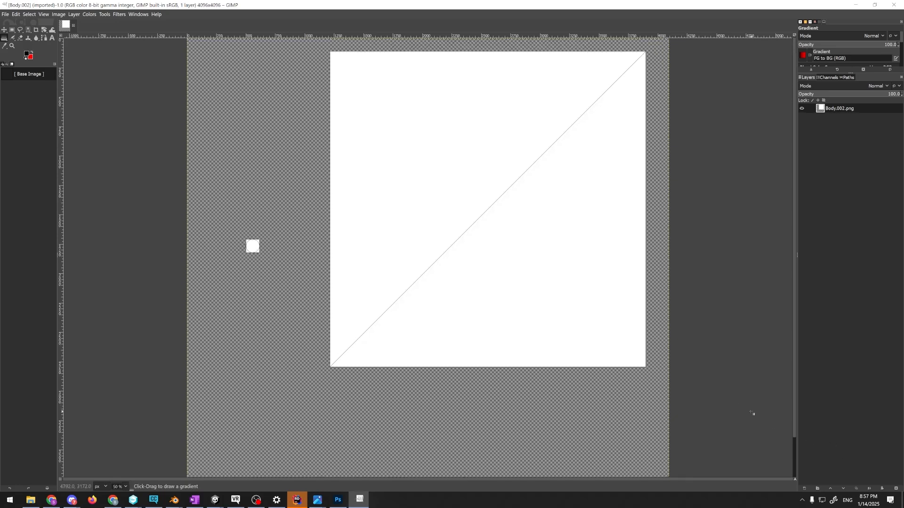
pyautogui.hotkey('shift', 'ctrl', 'n')
pyautogui.click(764, 397)
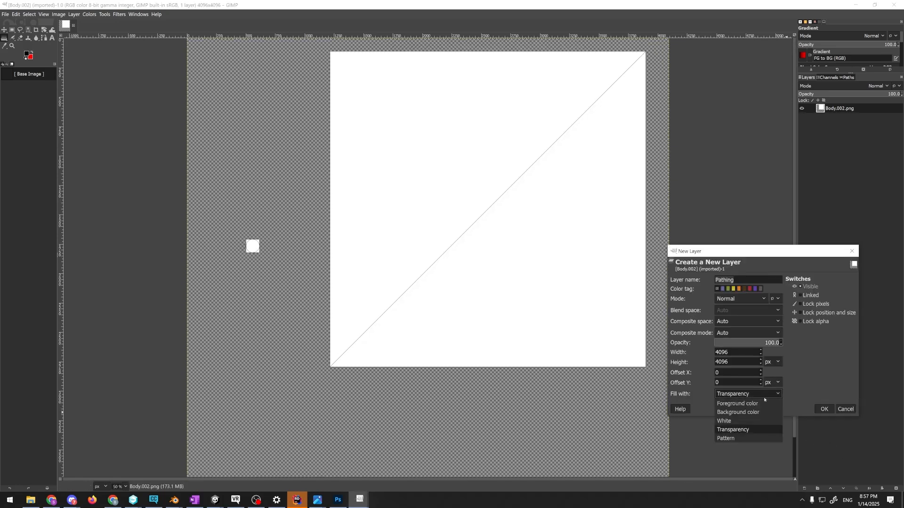
pyautogui.click(840, 434)
pyautogui.click(848, 409)
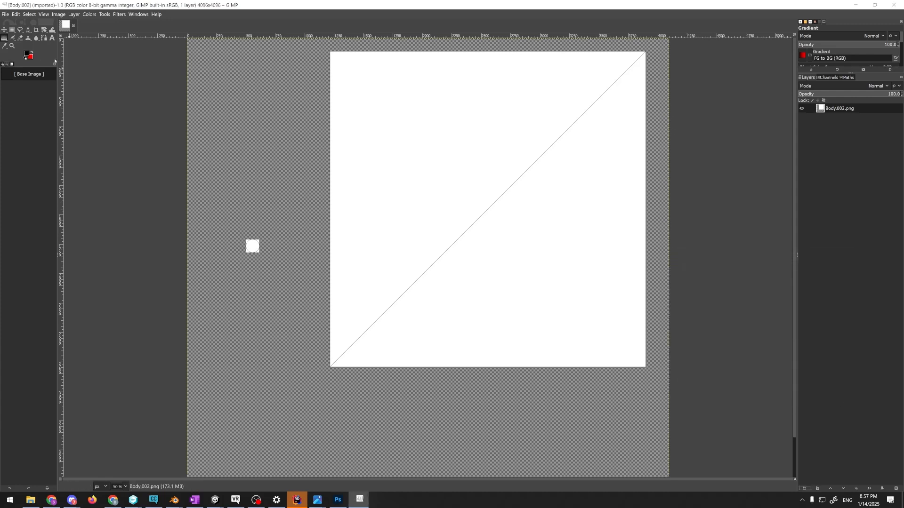
pyautogui.click(27, 54)
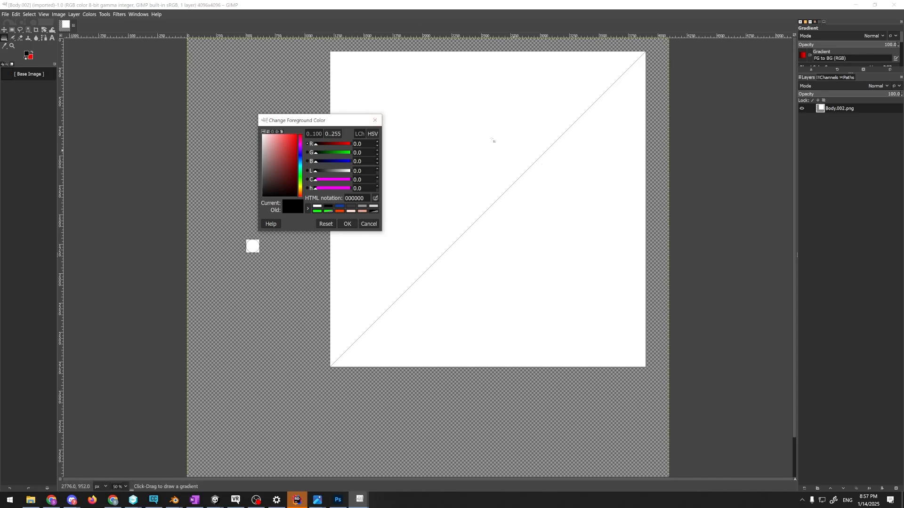
pyautogui.click(374, 120)
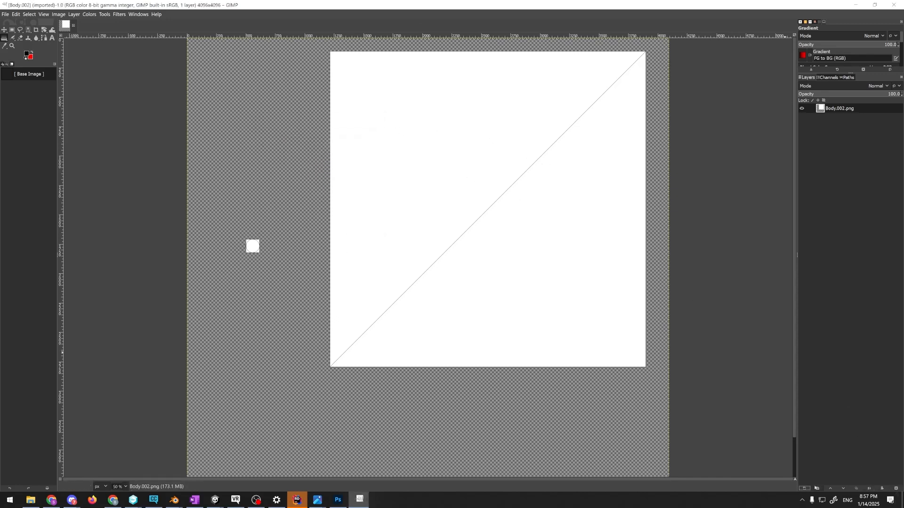
# Add a new layer named "black" filled with the foreground color, and hide it
pyautogui.click(811, 489)
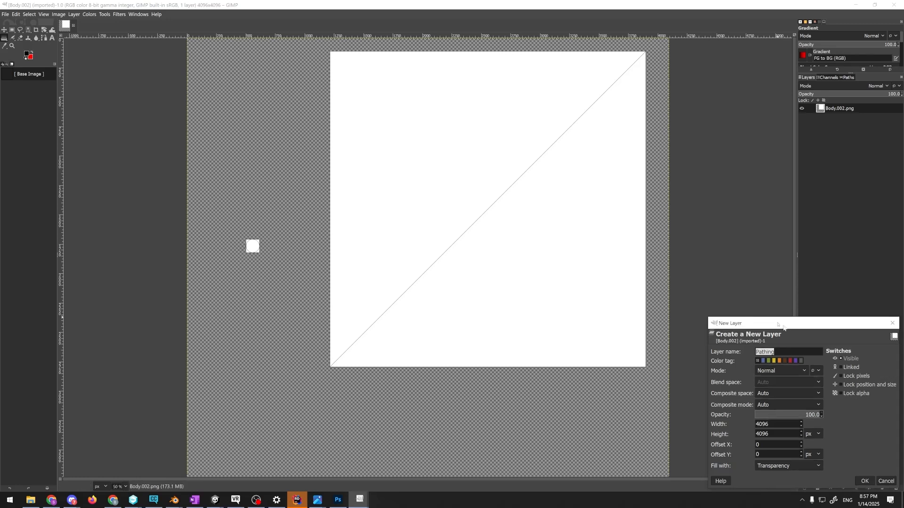
pyautogui.moveTo(782, 325); pyautogui.dragTo(606, 261)
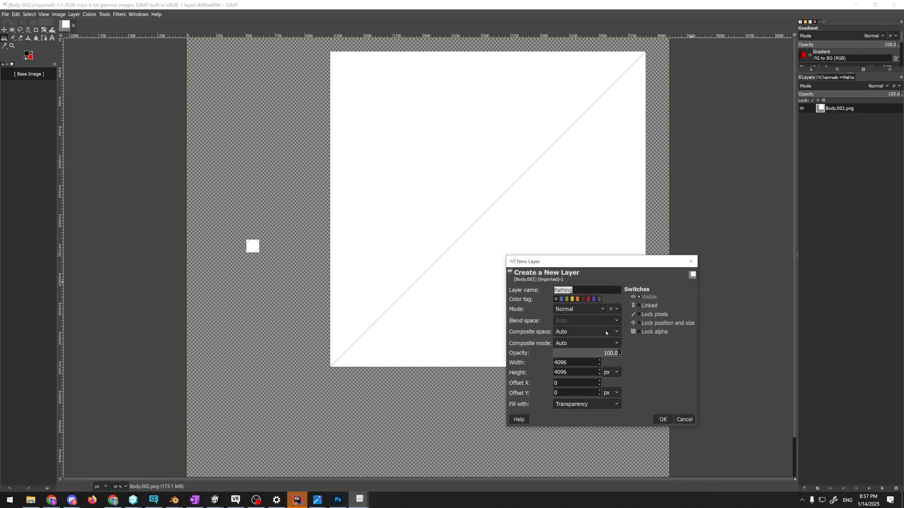
pyautogui.write('black')
pyautogui.click(613, 403)
pyautogui.click(576, 414)
pyautogui.click(662, 419)
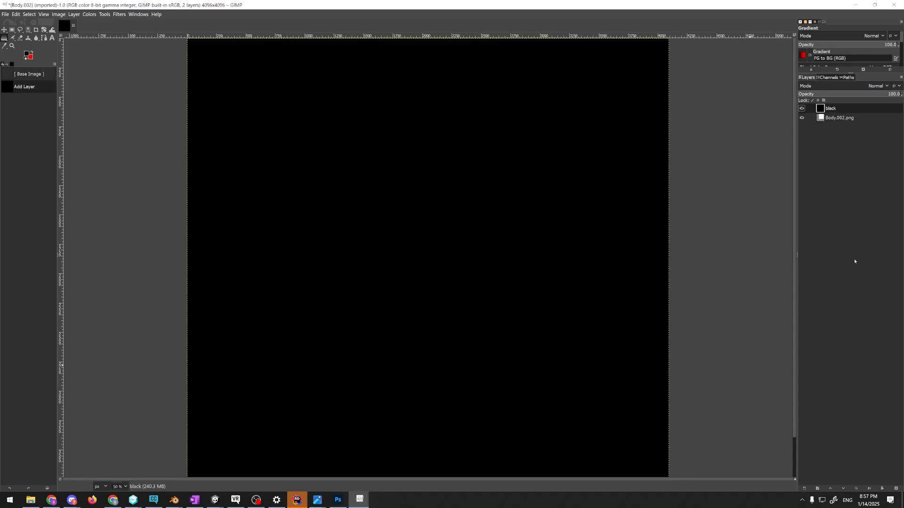
pyautogui.click(802, 108)
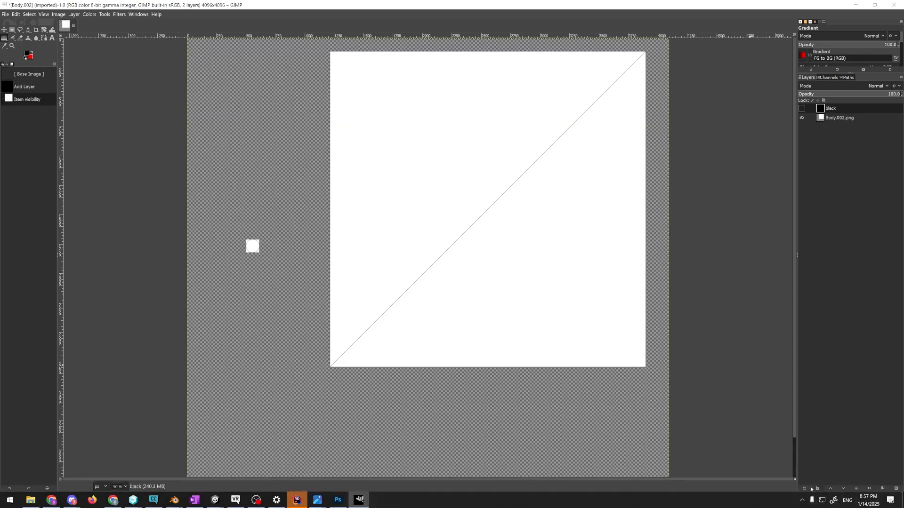
pyautogui.write('nails')
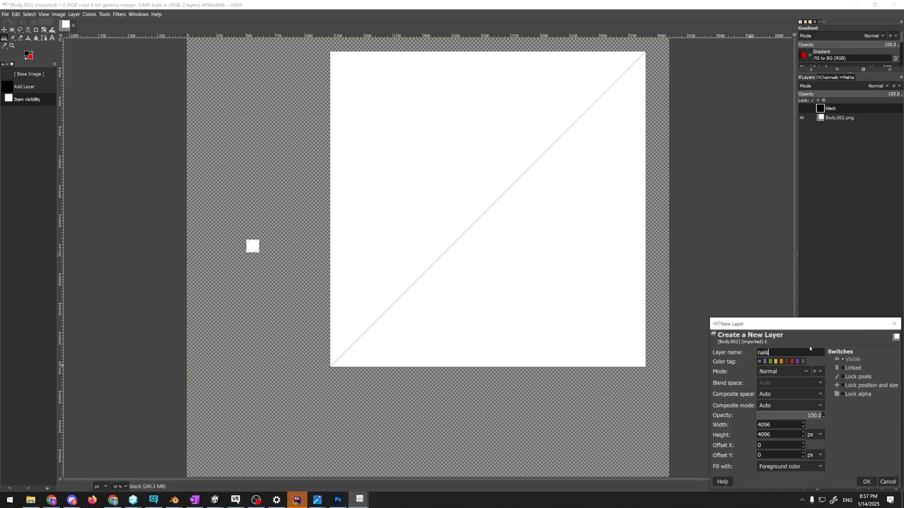
pyautogui.press('Return')
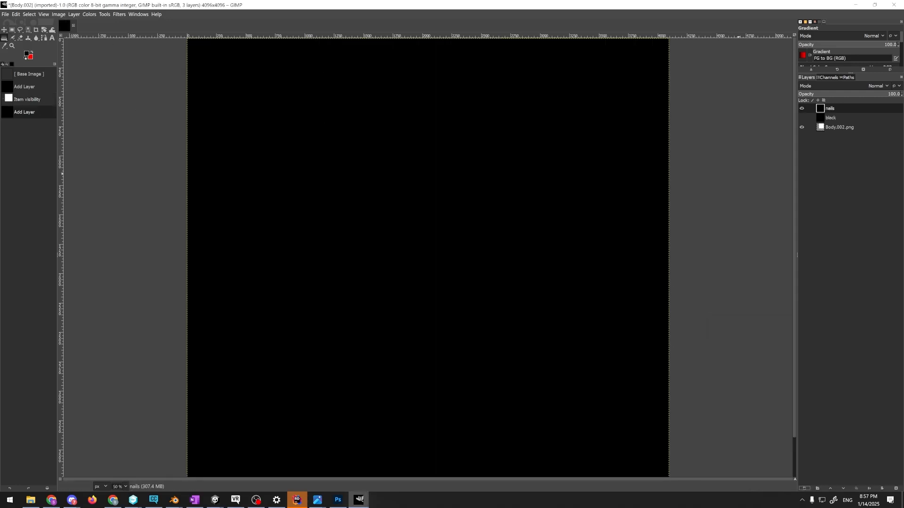
pyautogui.hotkey('ctrl', 'z')
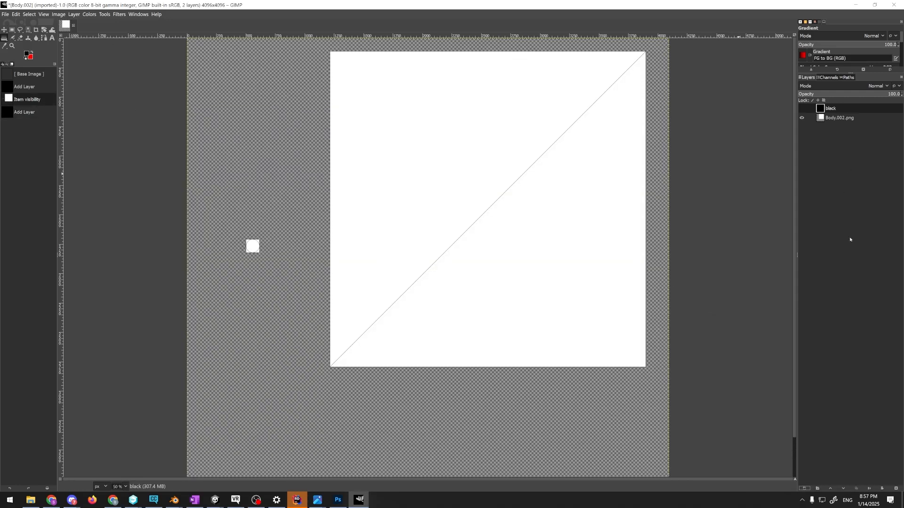
# Add a new layer named "nails" filled with transparency above the black layer
pyautogui.click(805, 489)
pyautogui.click(790, 466)
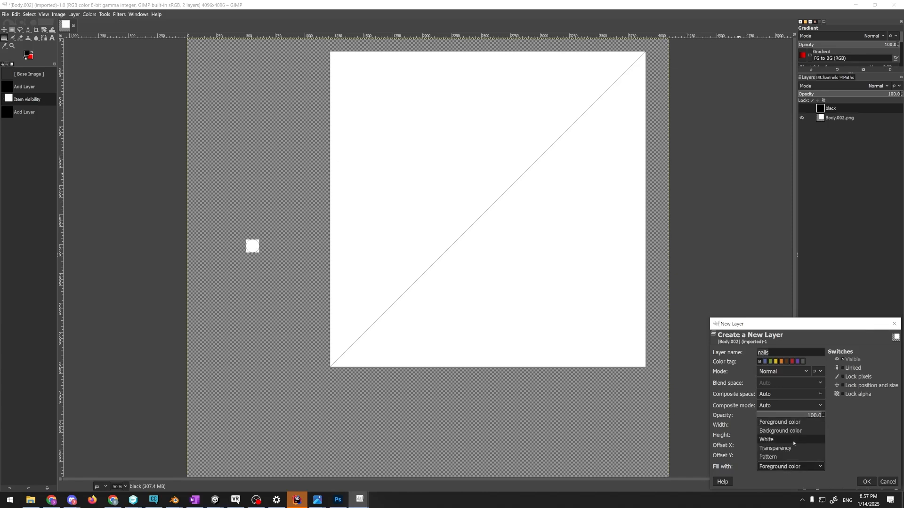
pyautogui.click(801, 454)
pyautogui.click(867, 481)
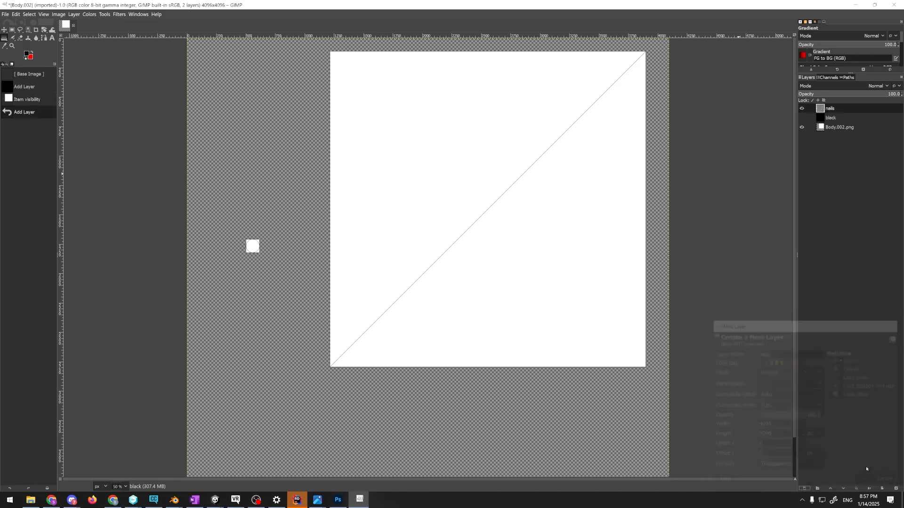
# Activate the Rectangle Select tool and change the foreground color to white
pyautogui.click(13, 30)
pyautogui.click(26, 53)
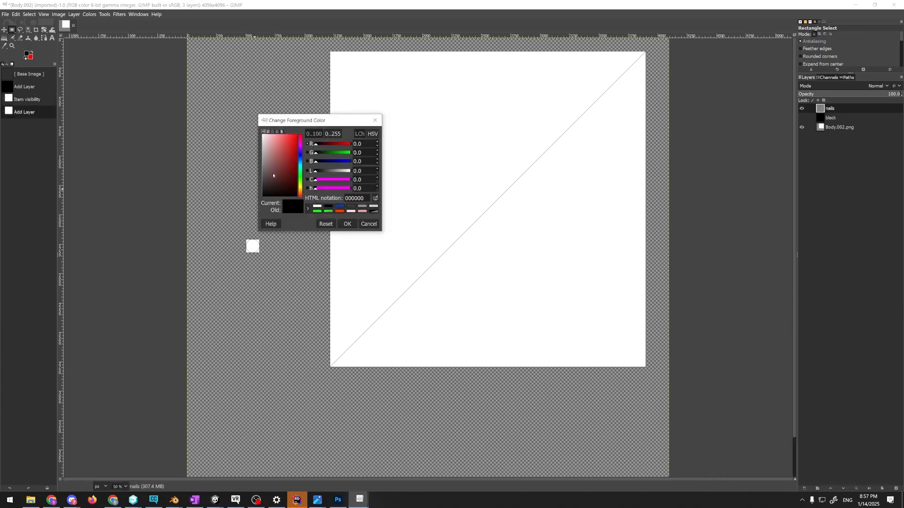
pyautogui.click(317, 206)
pyautogui.click(347, 224)
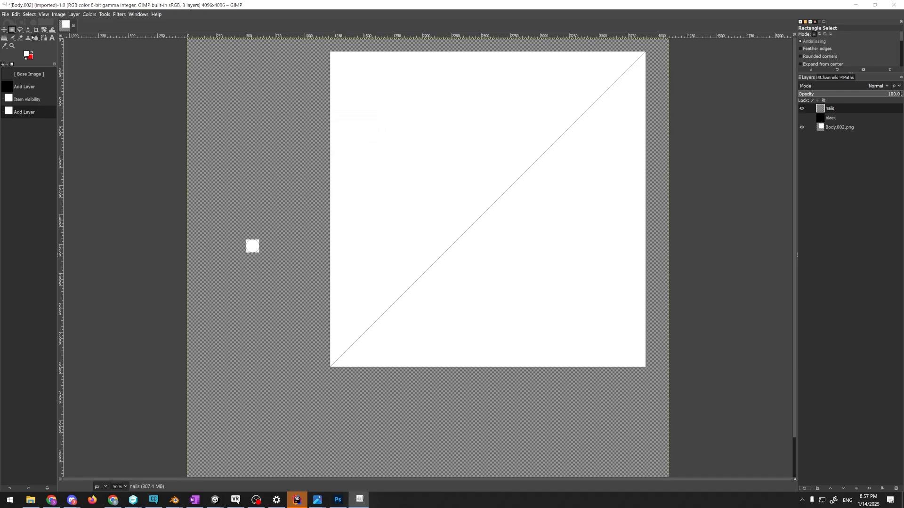
# On the nails layer, fill a rectangular area enclosing the small fingernail UV square with white and clear the selection
pyautogui.moveTo(229, 216); pyautogui.dragTo(307, 317)
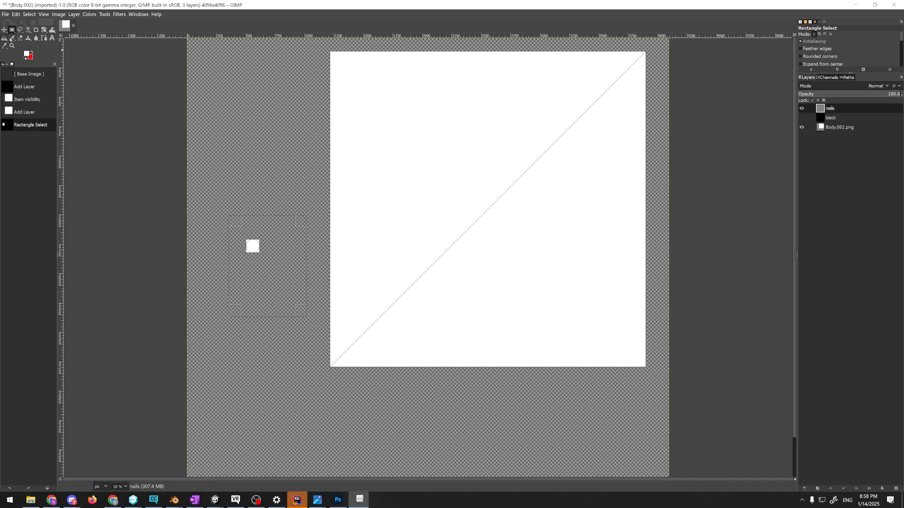
pyautogui.rightClick(41, 31)
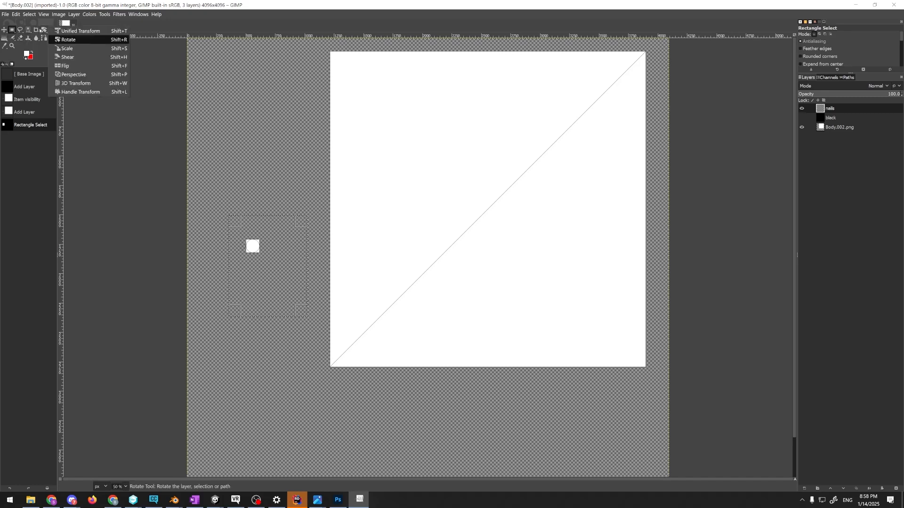
pyautogui.click(44, 36)
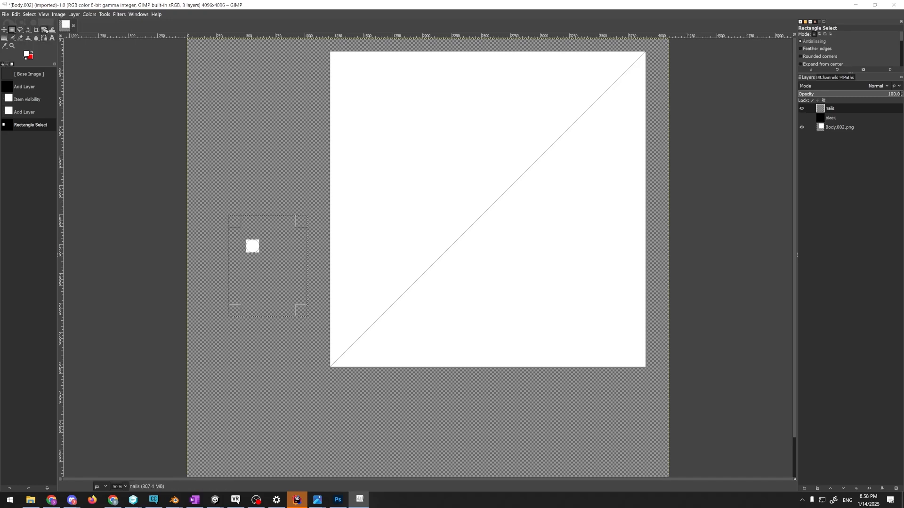
pyautogui.rightClick(46, 31)
pyautogui.rightClick(51, 31)
pyautogui.click(27, 39)
pyautogui.click(253, 246)
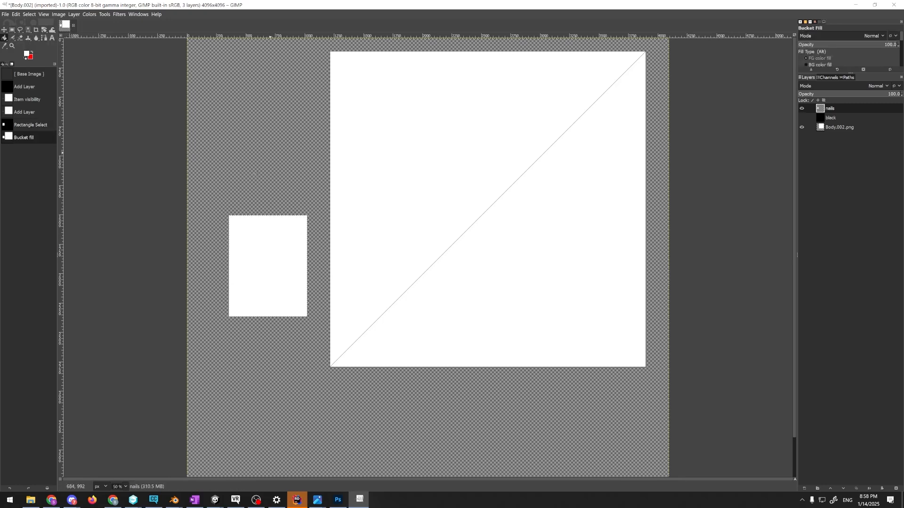
pyautogui.hotkey('ctrl', 'shift', 'a')
# Add a transparent layer named "Skin" and fill a rectangle covering the large body UV square with white, leaving nothing selected
pyautogui.hotkey('ctrl', 'shift', 'n')
pyautogui.write('Skin')
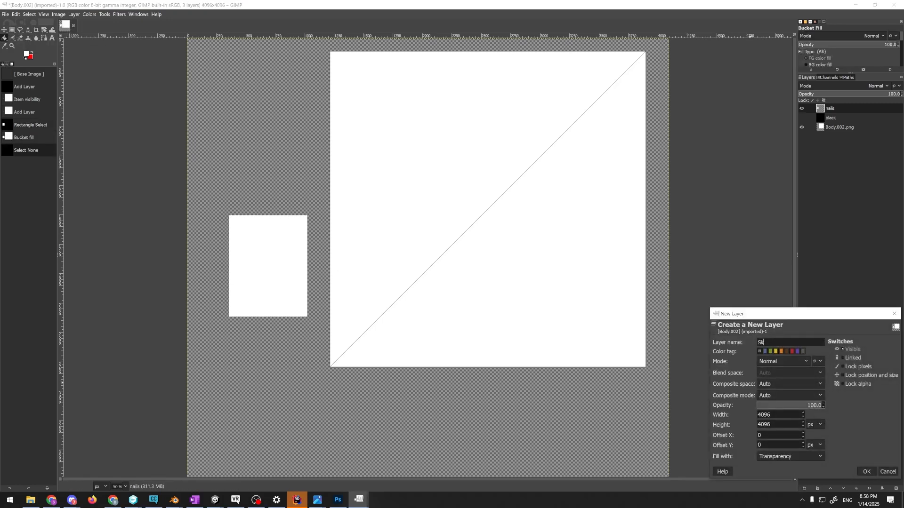
pyautogui.press('Return')
pyautogui.press('r')
pyautogui.moveTo(325, 47); pyautogui.dragTo(672, 395)
pyautogui.hotkey('shift', 'b')
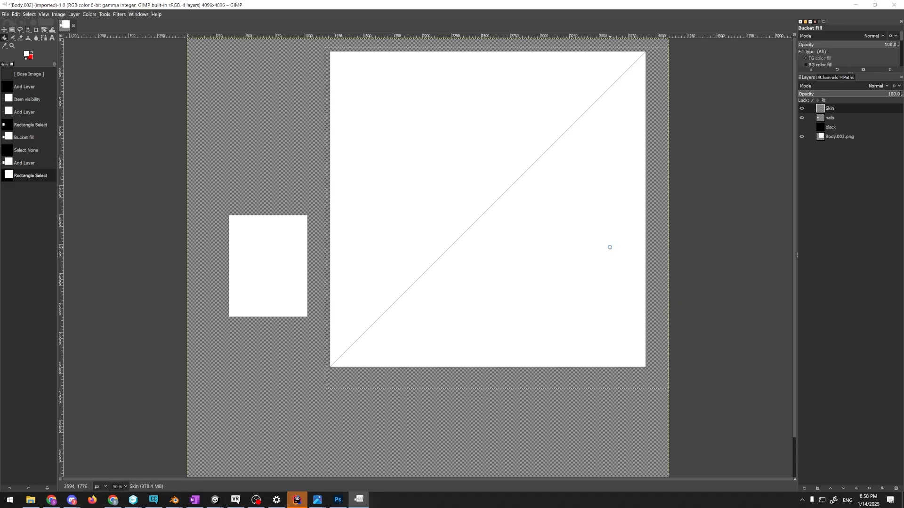
pyautogui.click(609, 245)
pyautogui.hotkey('ctrl', 'shift', 'a')
# Show the Skin layer over the black layer without the nails layer, and export the image as skin.png in class_2025_01_14
pyautogui.click(801, 127)
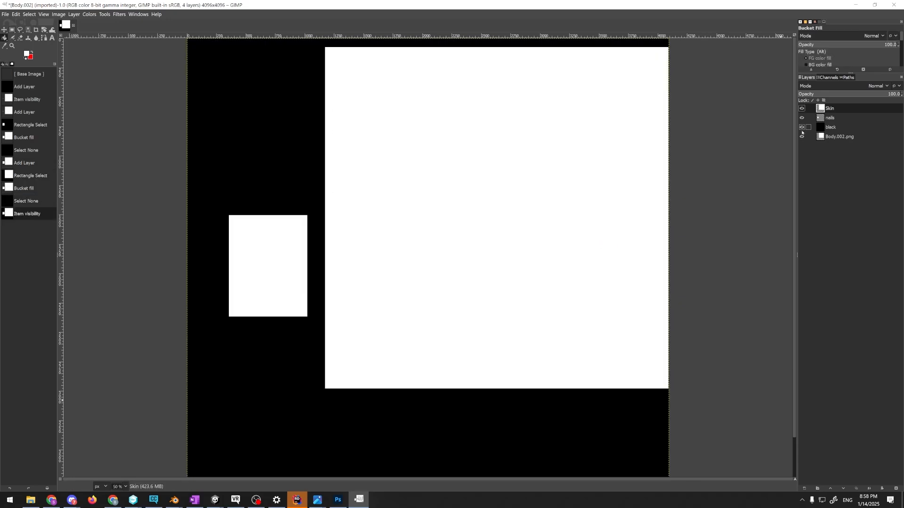
pyautogui.click(802, 118)
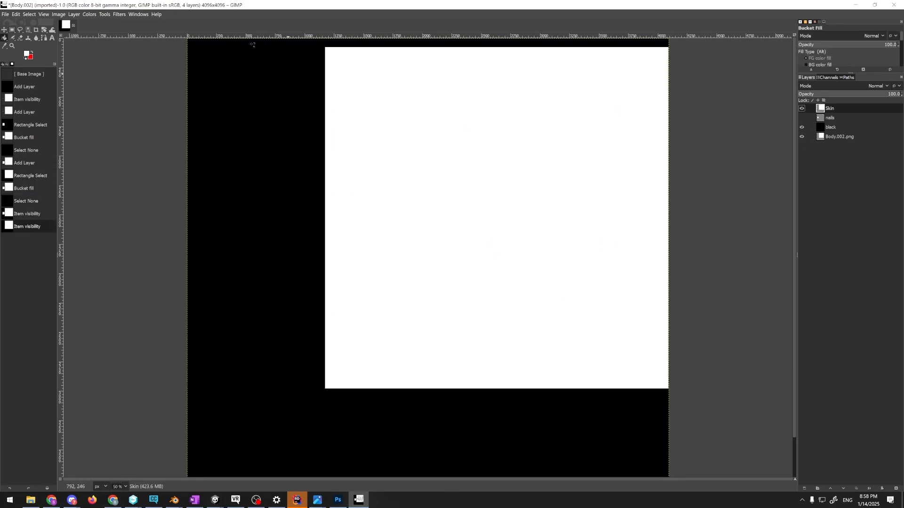
pyautogui.click(5, 15)
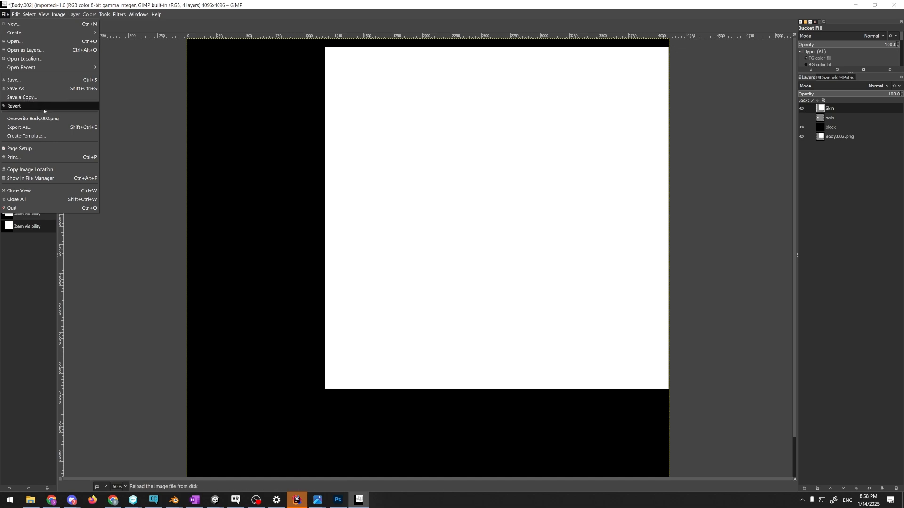
pyautogui.click(28, 127)
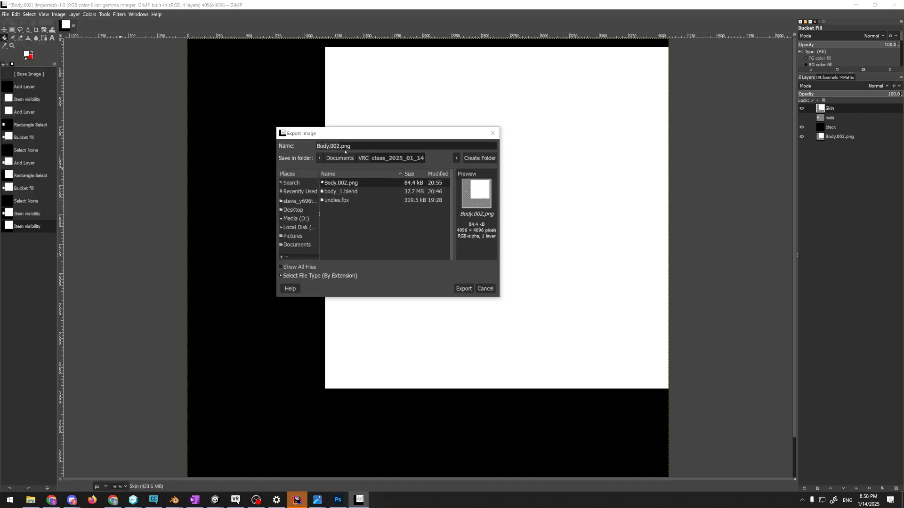
pyautogui.write('skin')
pyautogui.press('Return')
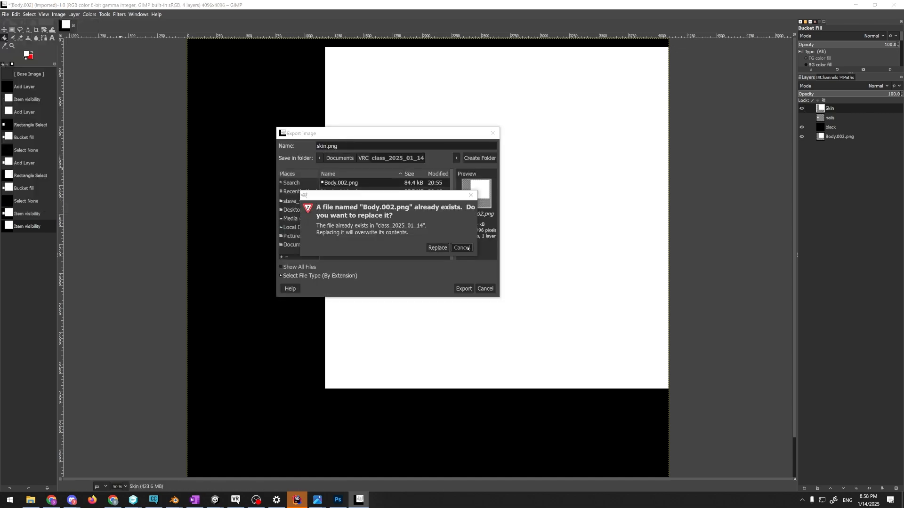
pyautogui.click(457, 248)
pyautogui.press('Return')
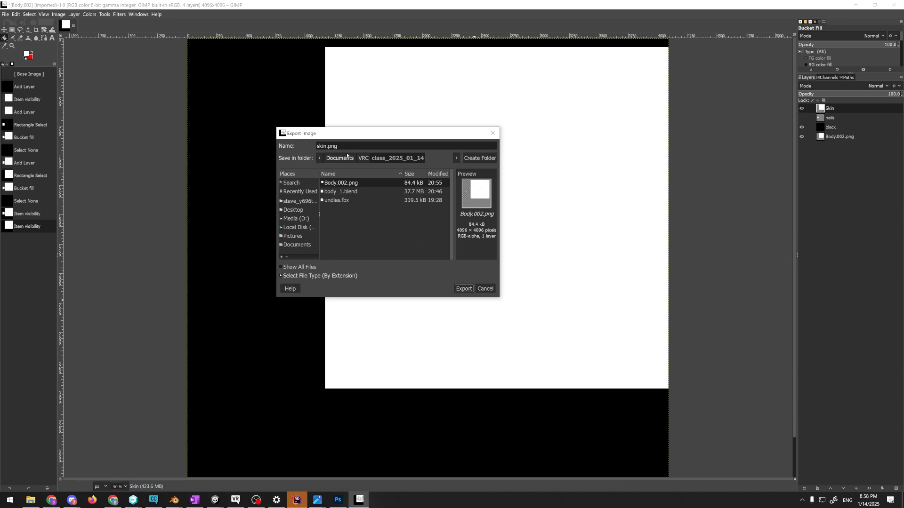
# Swap visibility from the Skin layer to the nails layer, and export the image as nails.png in class_2025_01_14
pyautogui.click(801, 108)
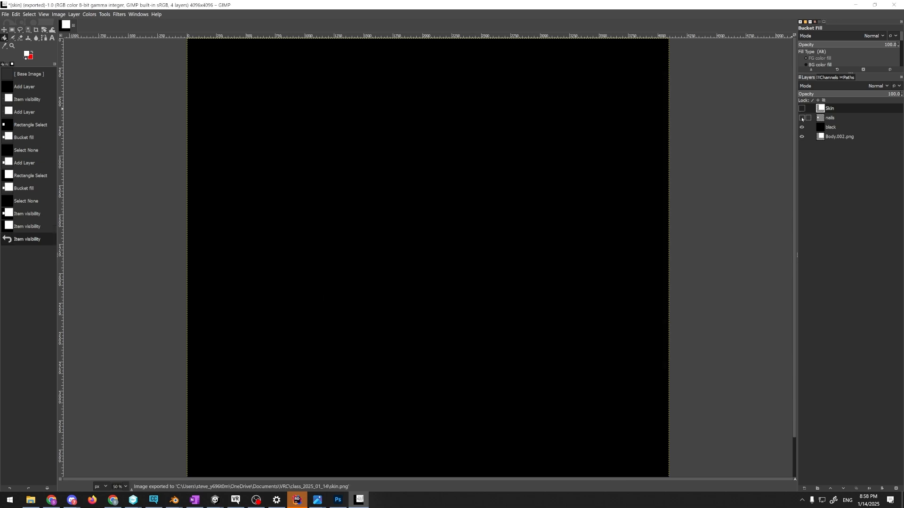
pyautogui.click(802, 117)
pyautogui.hotkey('ctrl', 'shift', 'e')
pyautogui.click(363, 158)
pyautogui.click(347, 219)
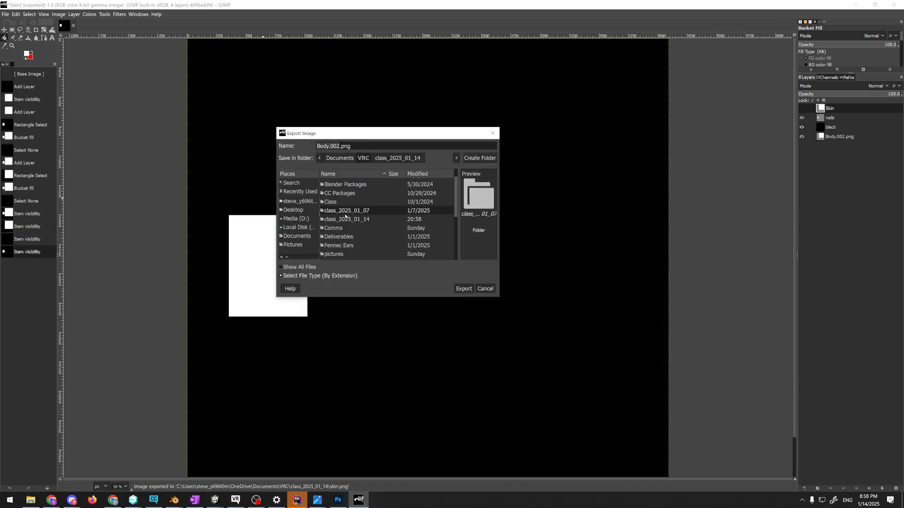
pyautogui.doubleClick(347, 219)
pyautogui.moveTo(341, 146); pyautogui.dragTo(316, 146)
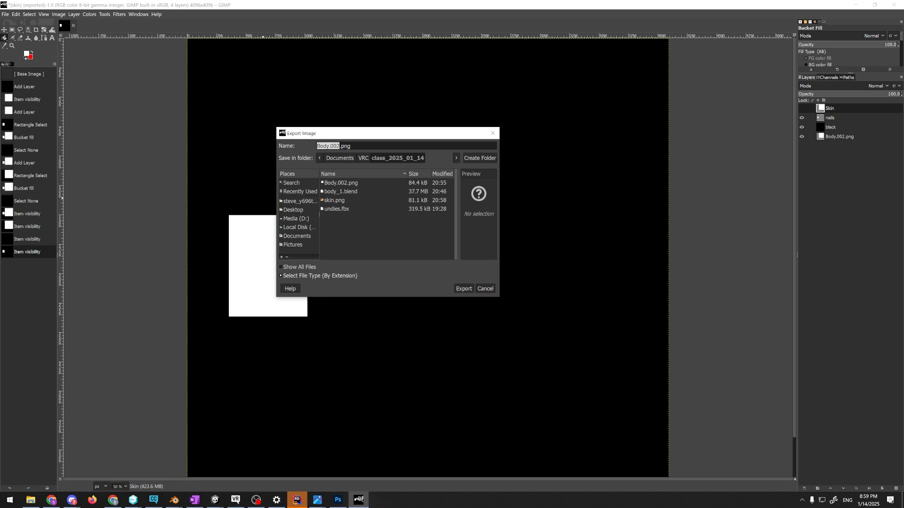
pyautogui.click(346, 183)
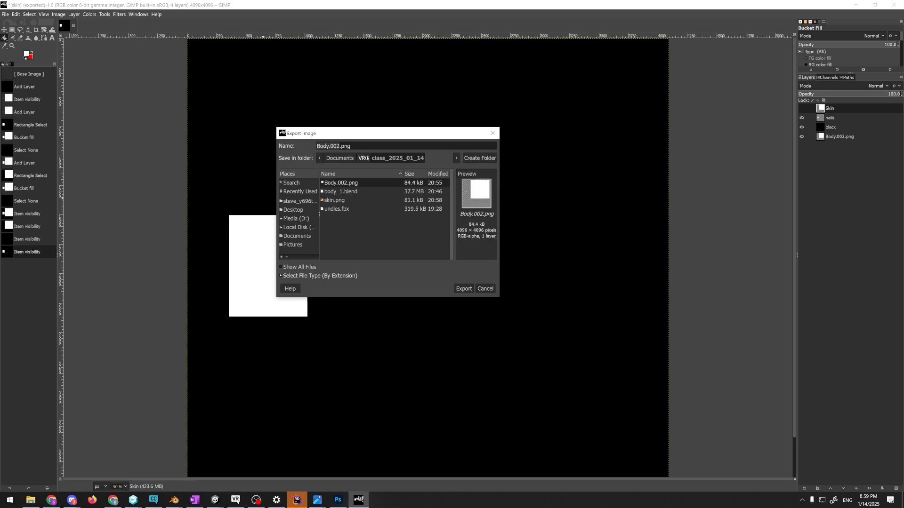
pyautogui.click(367, 158)
pyautogui.doubleClick(348, 218)
pyautogui.moveTo(340, 146); pyautogui.dragTo(317, 146)
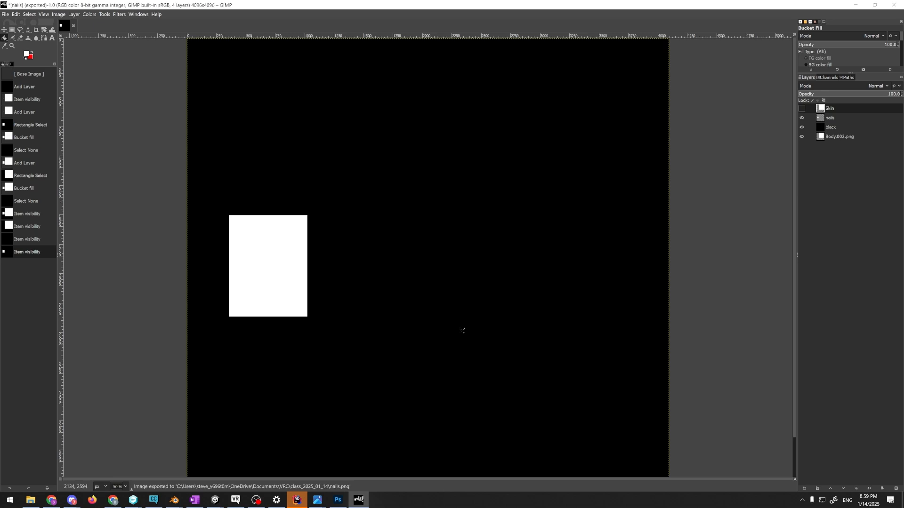
# Switch to the Ebontain Avatar project in Unity and locate the Skin material's normal map texture among the project assets
pyautogui.hotkey('alt', 'Tab')
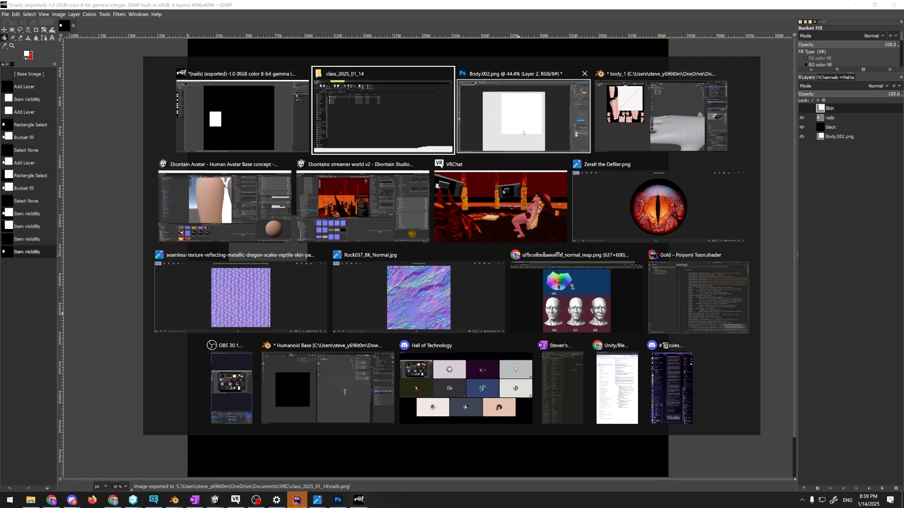
pyautogui.click(230, 206)
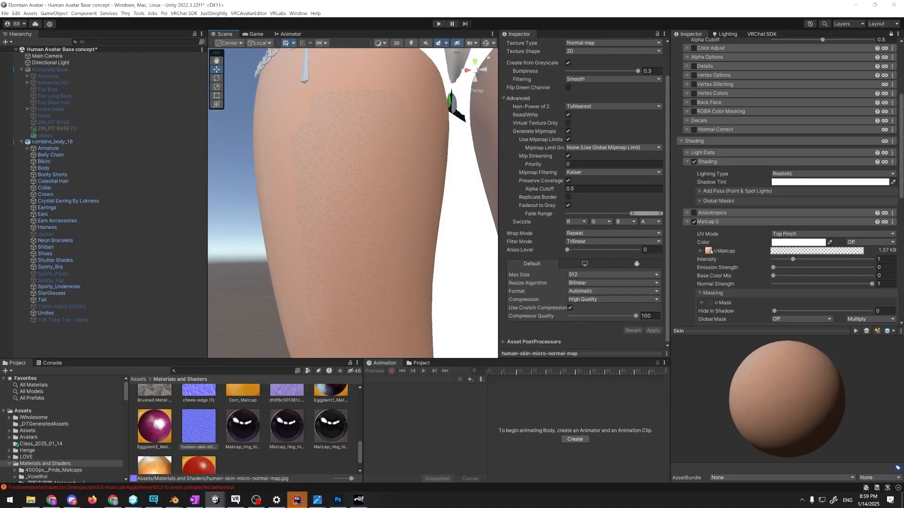
pyautogui.scroll(5, 712, 252)
pyautogui.click(702, 155)
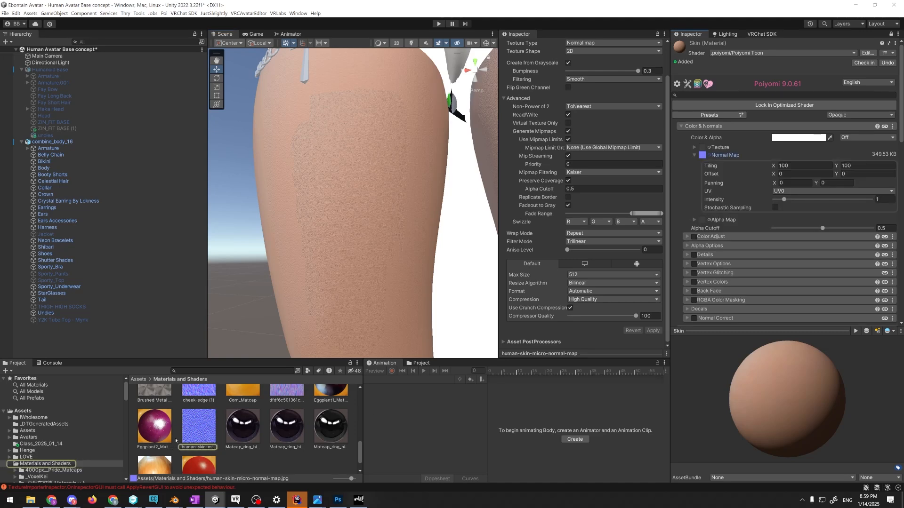
# Bring the human-skin-micro-normal-map texture from the Unity project into the GIMP mask image as a new layer
pyautogui.click(199, 428)
pyautogui.hotkey('alt', 'Tab')
pyautogui.click(235, 120)
pyautogui.hotkey('alt', 'Tab')
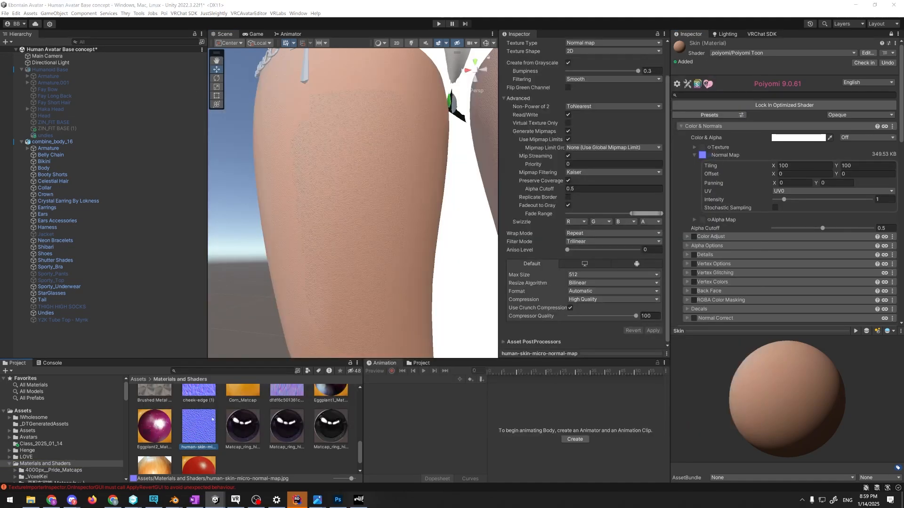
pyautogui.hotkey('alt', 'Tab')
pyautogui.hotkey('alt', 'Tab')
pyautogui.scroll(-1, 194, 427)
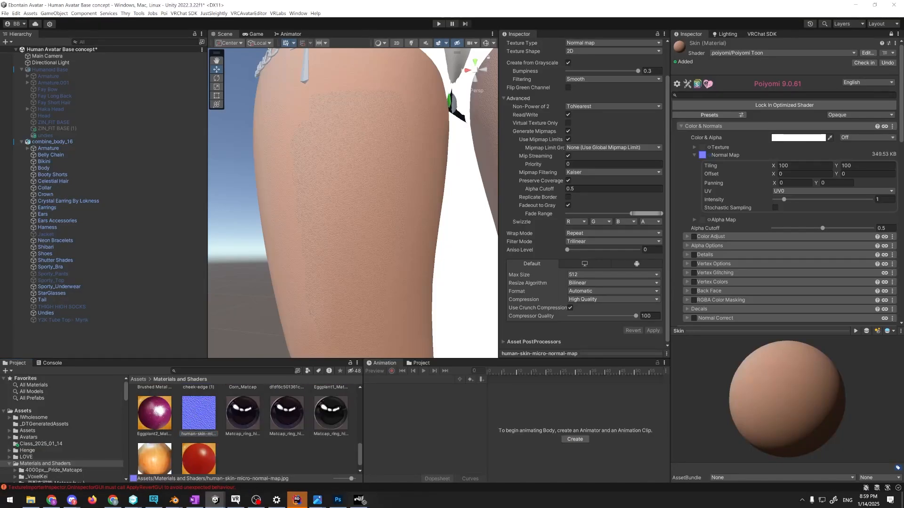
pyautogui.hotkey('alt', 'Tab')
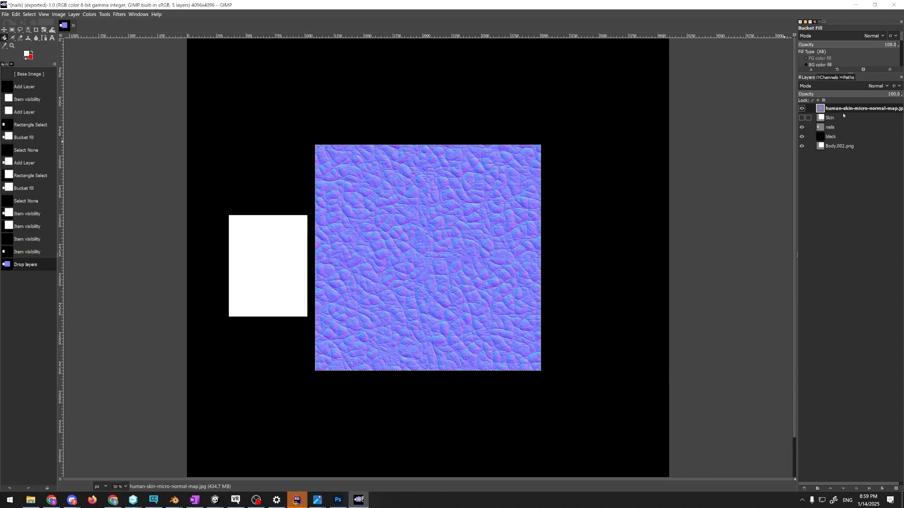
# Hide the nails and black layers so the normal map layer sits over the Body.002.png UV layout
pyautogui.click(846, 118)
pyautogui.click(802, 117)
pyautogui.click(801, 127)
pyautogui.click(801, 117)
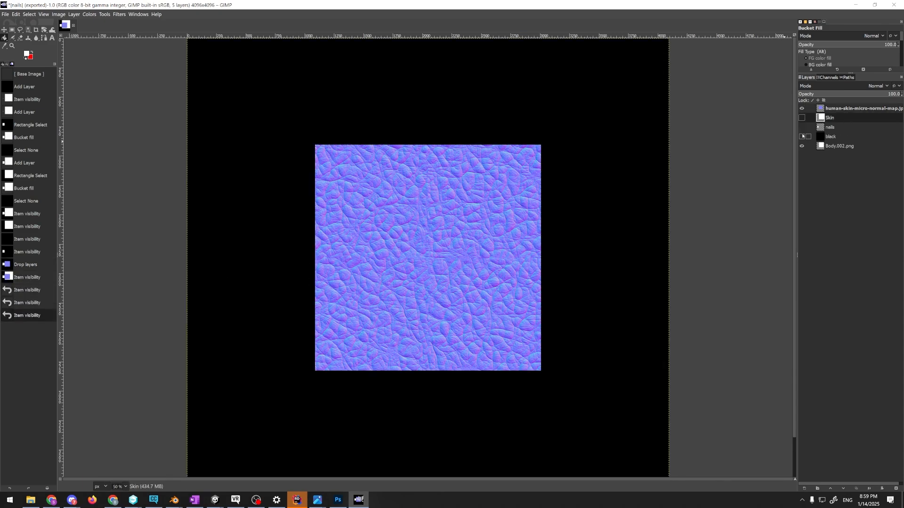
pyautogui.click(802, 136)
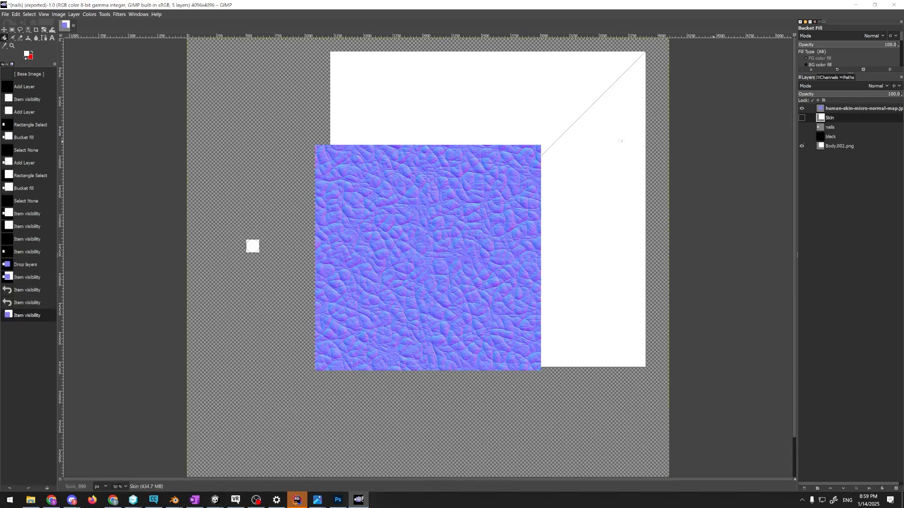
# Align the normal map layer with the upper-left corner of the large body UV square and scale it to 2693 × 2693 px
pyautogui.click(4, 29)
pyautogui.moveTo(381, 203); pyautogui.dragTo(398, 151)
pyautogui.moveTo(403, 182); pyautogui.dragTo(405, 162)
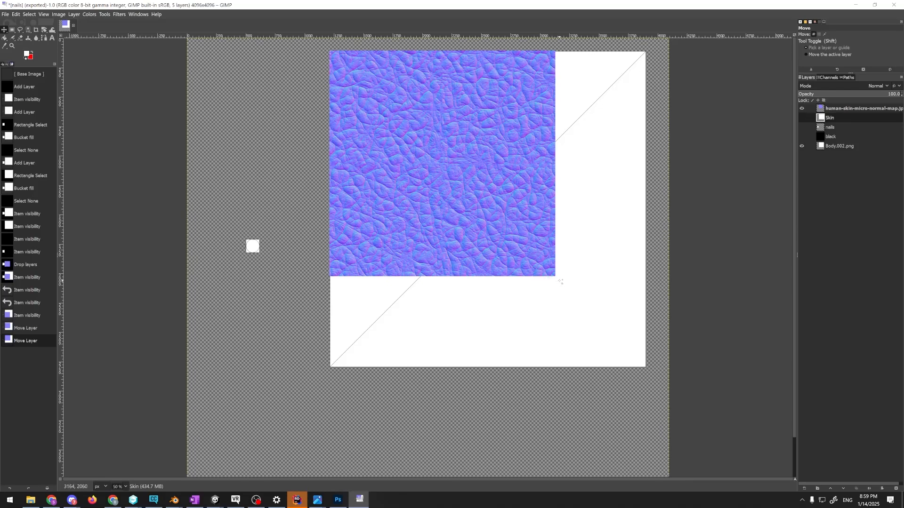
pyautogui.click(44, 29)
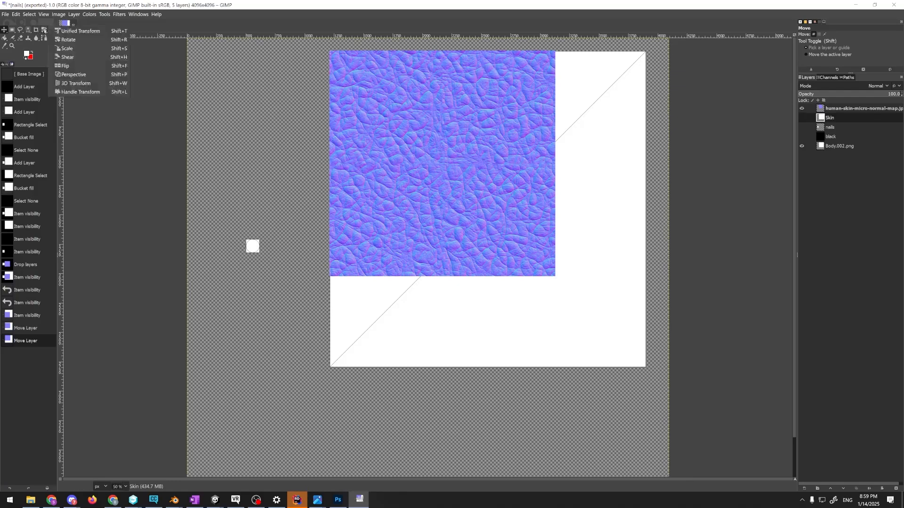
pyautogui.click(67, 48)
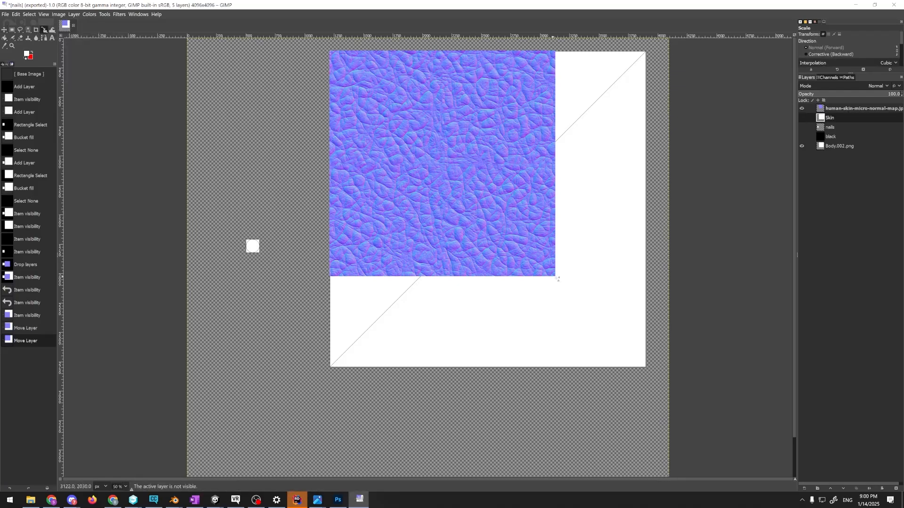
pyautogui.moveTo(575, 293); pyautogui.dragTo(647, 369)
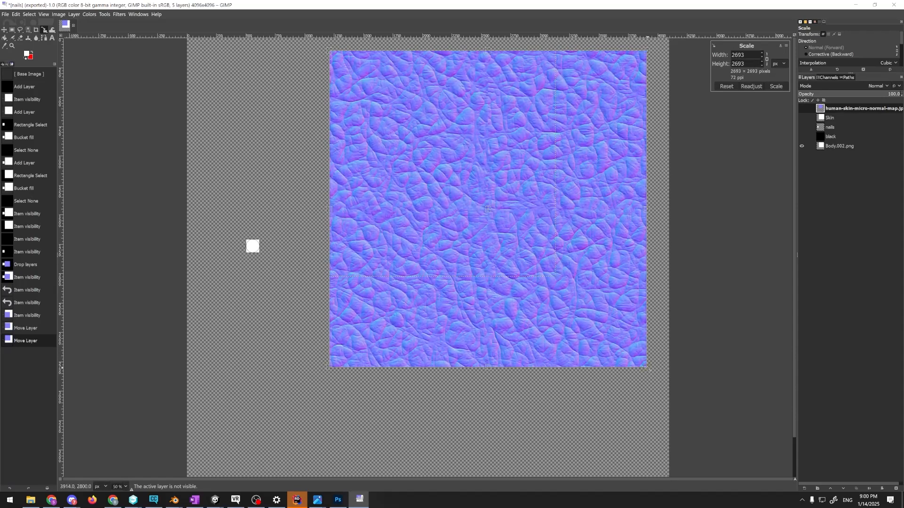
pyautogui.press('Return')
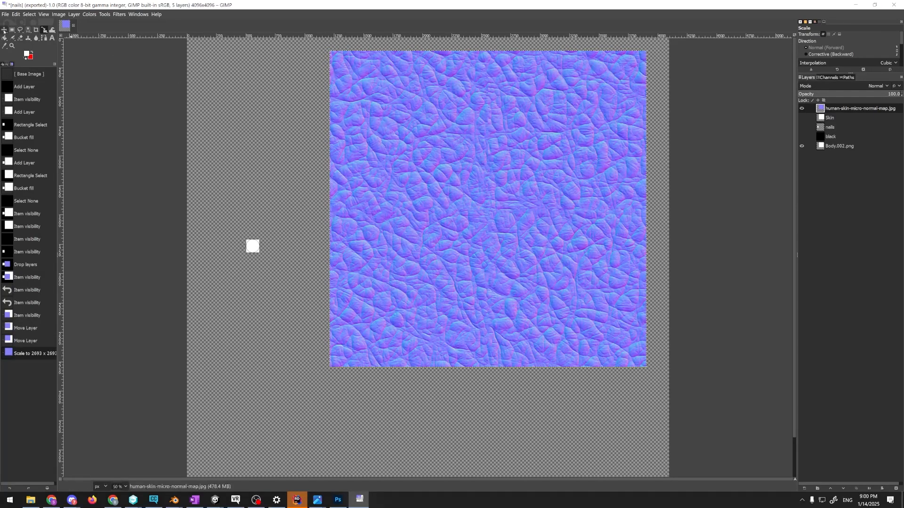
pyautogui.press('m')
pyautogui.click(5, 14)
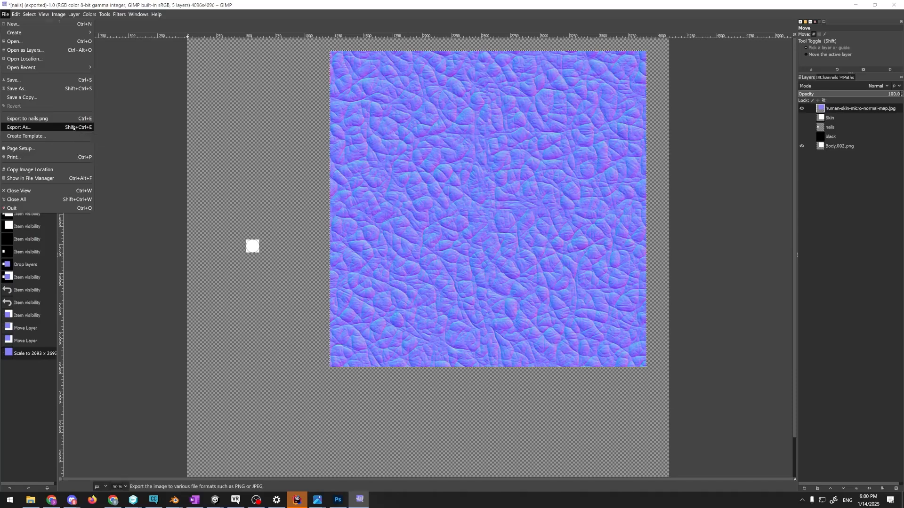
pyautogui.click(18, 127)
pyautogui.click(347, 183)
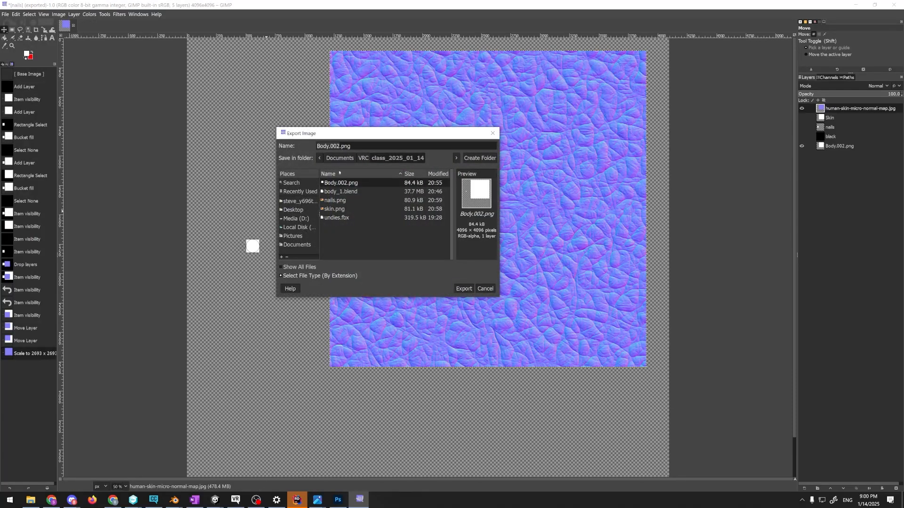
pyautogui.moveTo(339, 147); pyautogui.dragTo(285, 136)
pyautogui.press('BackSpace')
pyautogui.write('n')
pyautogui.press('BackSpace')
pyautogui.write('skin_normal')
pyautogui.click(363, 157)
pyautogui.click(493, 134)
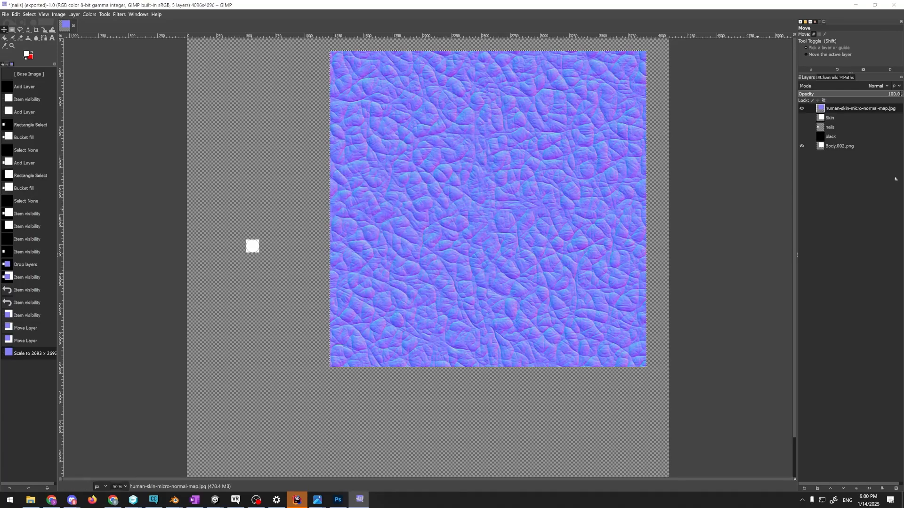
# Hide the Body.002.png layer and show the black layer behind the normal map
pyautogui.click(802, 146)
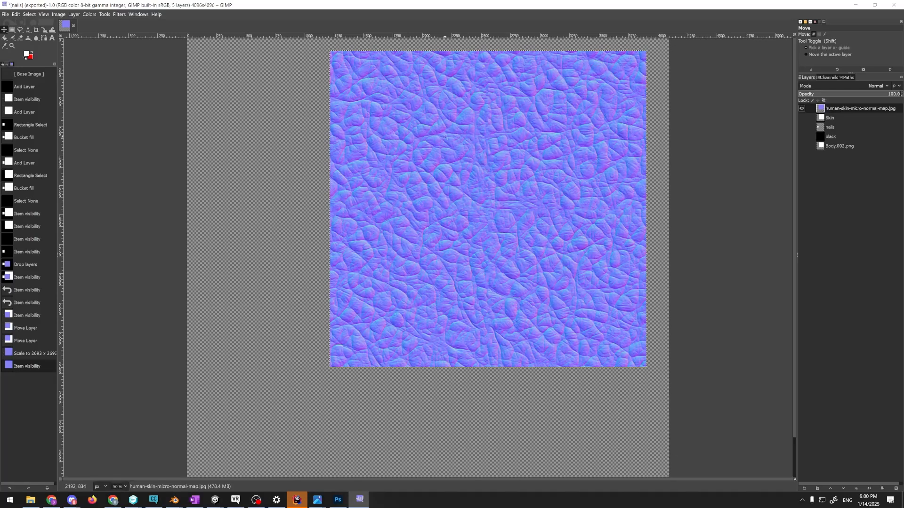
pyautogui.click(805, 138)
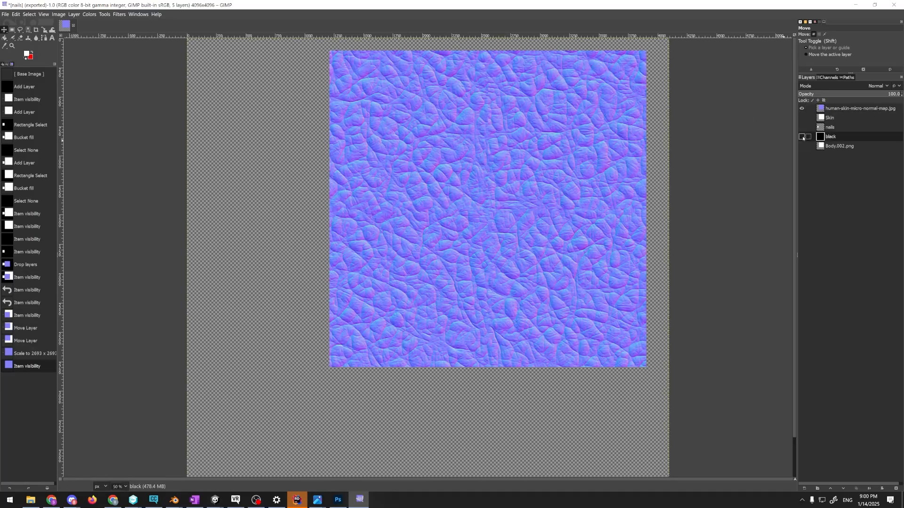
pyautogui.click(802, 139)
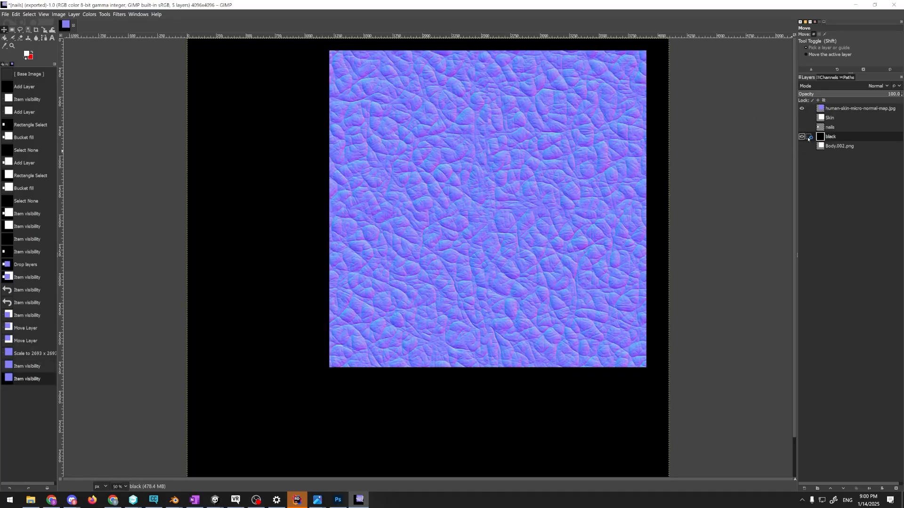
# Export the image as skin_normal.png in the class_2025_01_14 folder
pyautogui.click(6, 15)
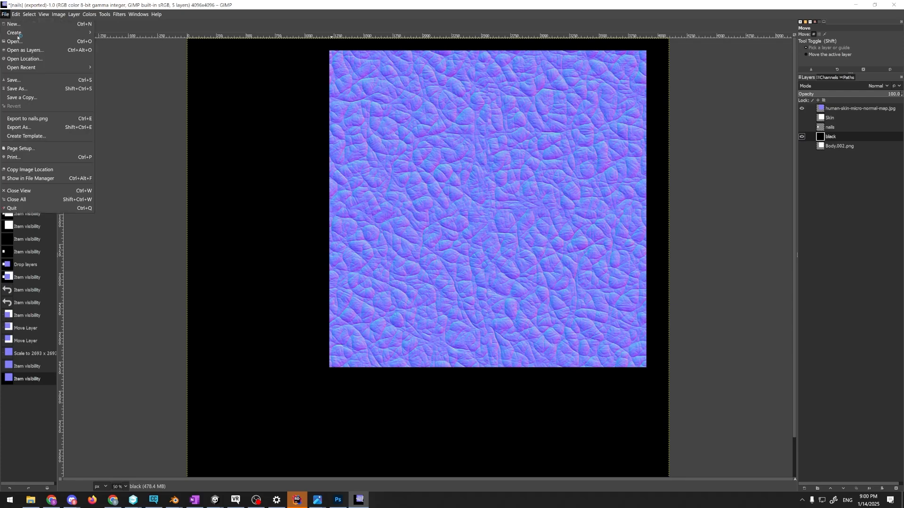
pyautogui.click(26, 128)
pyautogui.write('skin_normal.png')
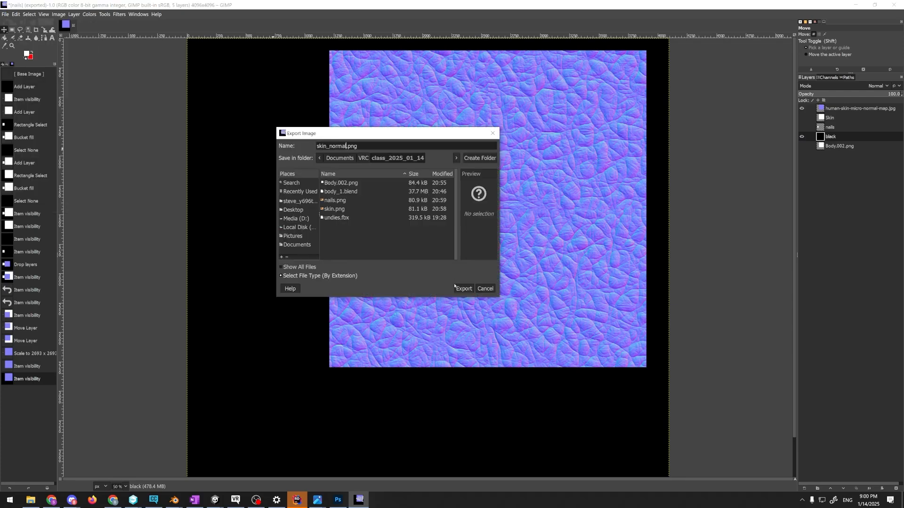
pyautogui.click(459, 289)
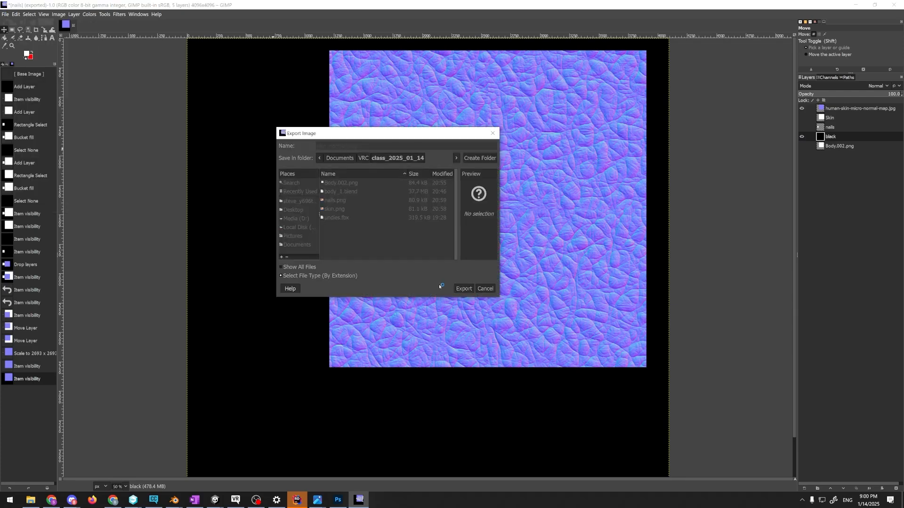
pyautogui.click(472, 338)
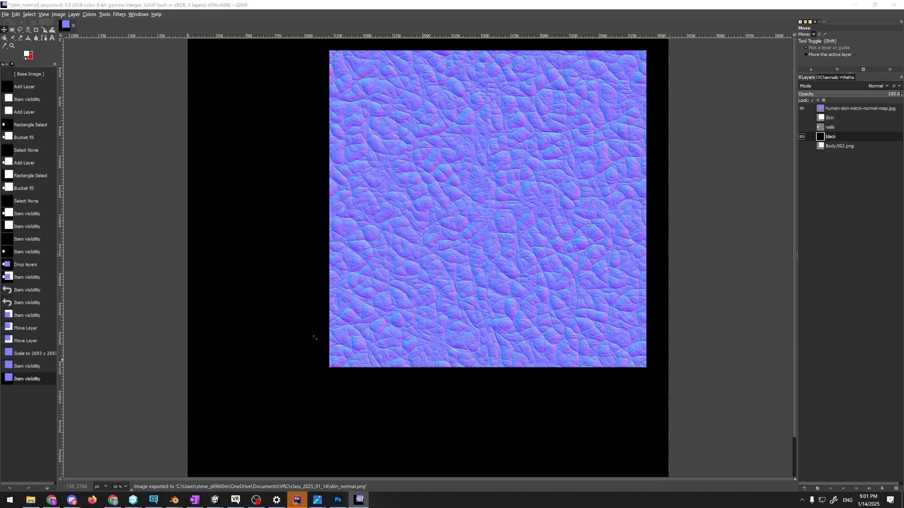
# Switch to Unity and import nails.png, skin.png and skin_normal.png into the Class_2025_01_14 asset folder
pyautogui.hotkey('alt', 'Tab')
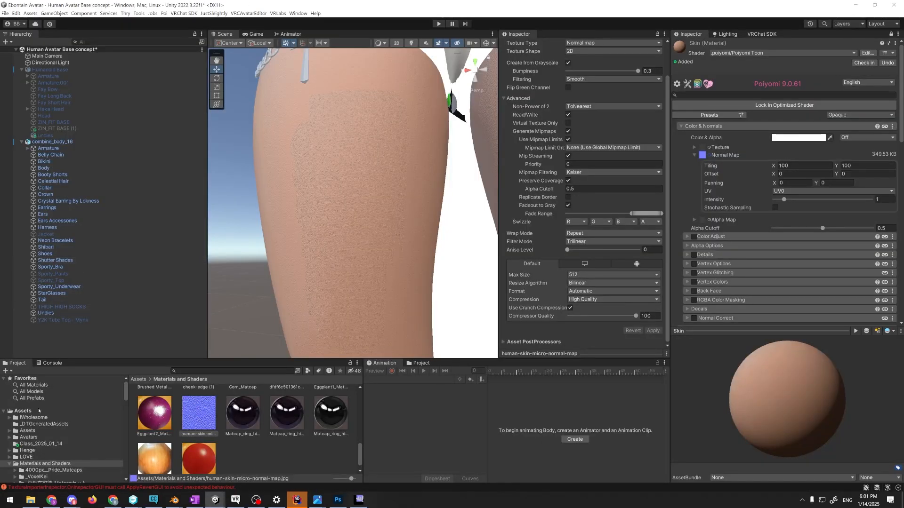
pyautogui.click(41, 443)
pyautogui.click(30, 500)
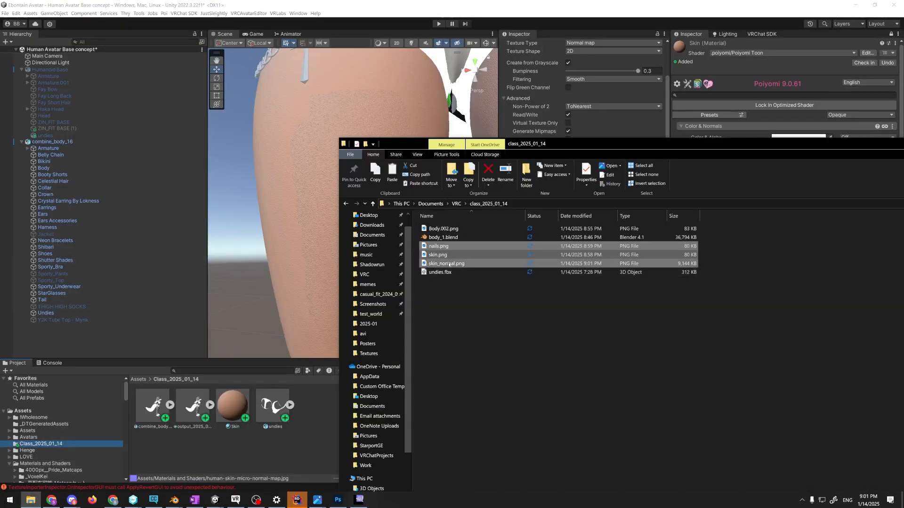
pyautogui.moveTo(468, 269); pyautogui.dragTo(216, 434)
pyautogui.click(217, 433)
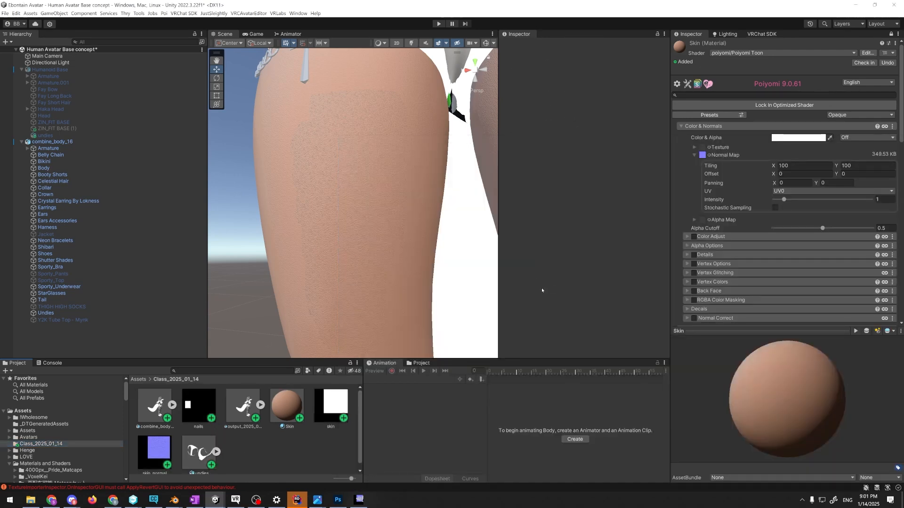
# Examine the skin_normal import settings, the Skin material's shading and matcap settings, and the avatar's skin up close and as a whole
pyautogui.click(181, 439)
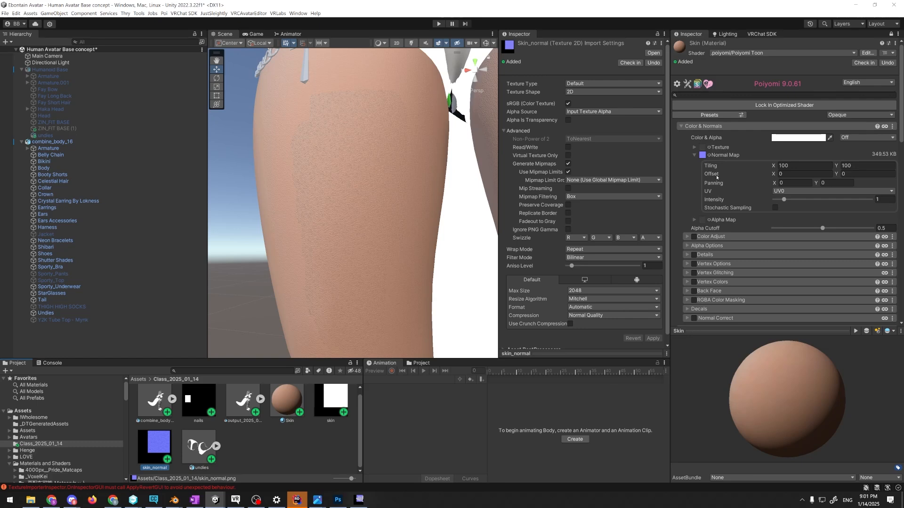
pyautogui.scroll(-1, 717, 177)
pyautogui.press('w')
pyautogui.moveTo(435, 162); pyautogui.dragTo(450, 164, button='right')
pyautogui.press('s')
pyautogui.press('w')
pyautogui.scroll(-10, 756, 215)
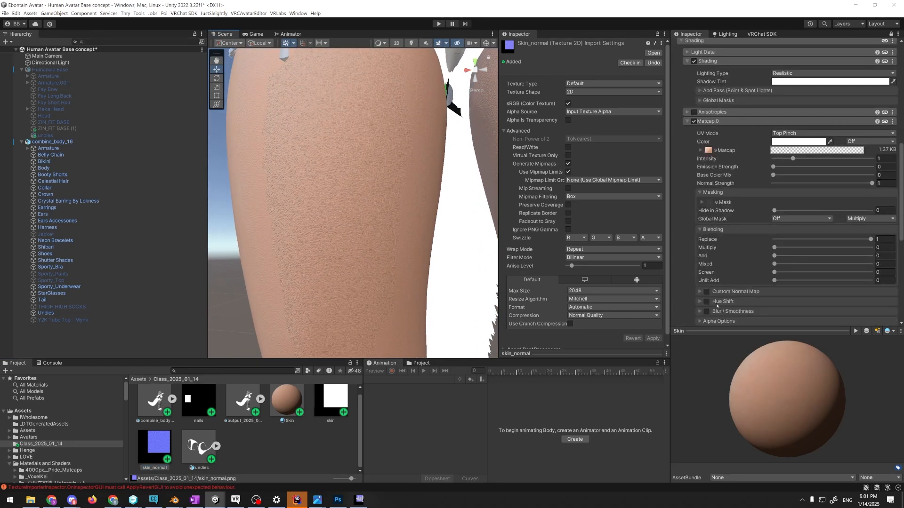
pyautogui.scroll(10, 705, 300)
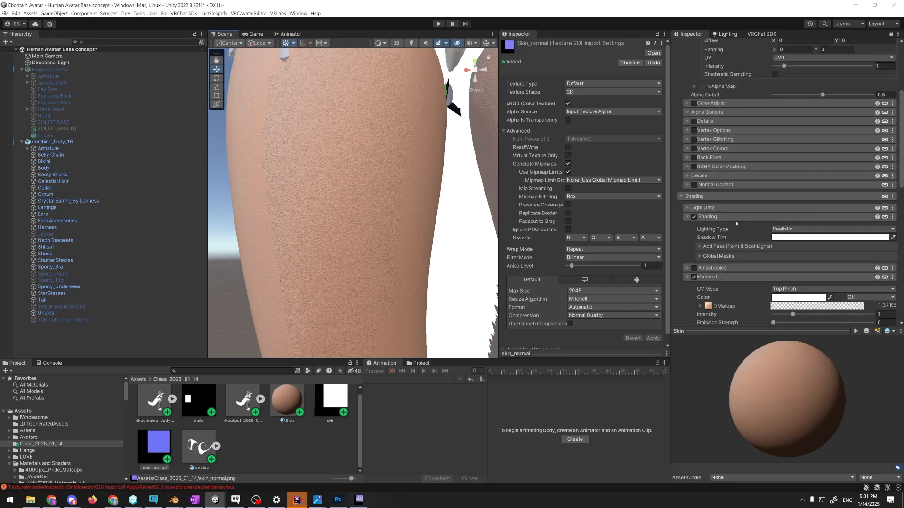
pyautogui.scroll(2, 733, 220)
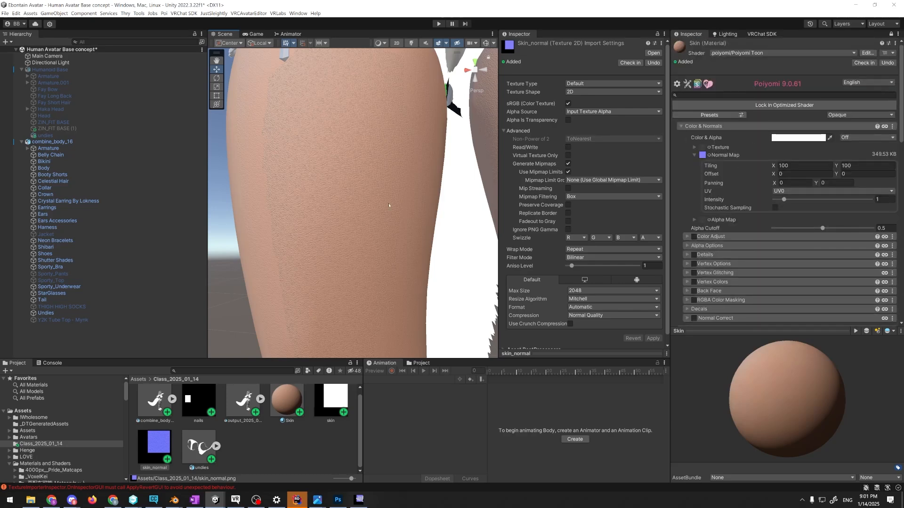
pyautogui.press('s')
pyautogui.moveTo(404, 215); pyautogui.dragTo(445, 306, button='right')
pyautogui.press('w')
pyautogui.hotkey('alt', 'Tab')
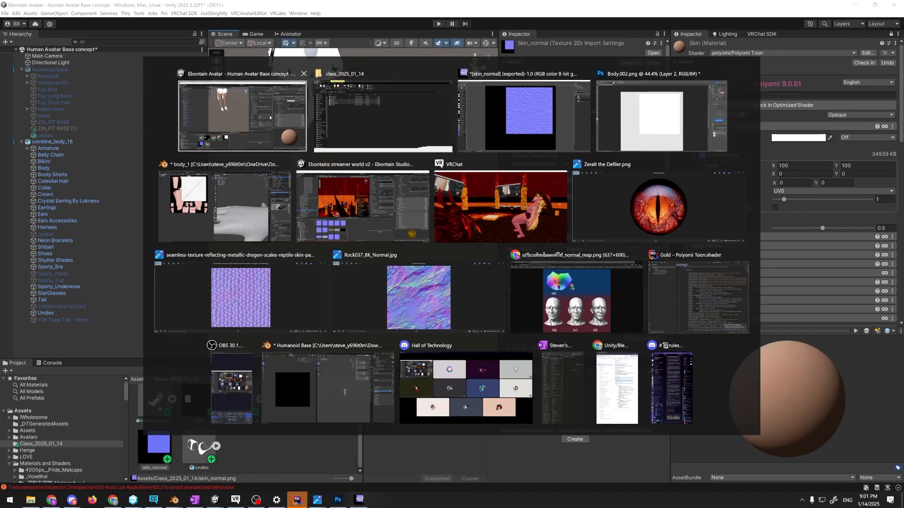
pyautogui.click(285, 129)
pyautogui.press('s')
pyautogui.moveTo(396, 212); pyautogui.dragTo(386, 145, button='right')
pyautogui.press('w')
# Reveal the Class_2025_01_14 asset folder in the file explorer and open it
pyautogui.rightClick(293, 437)
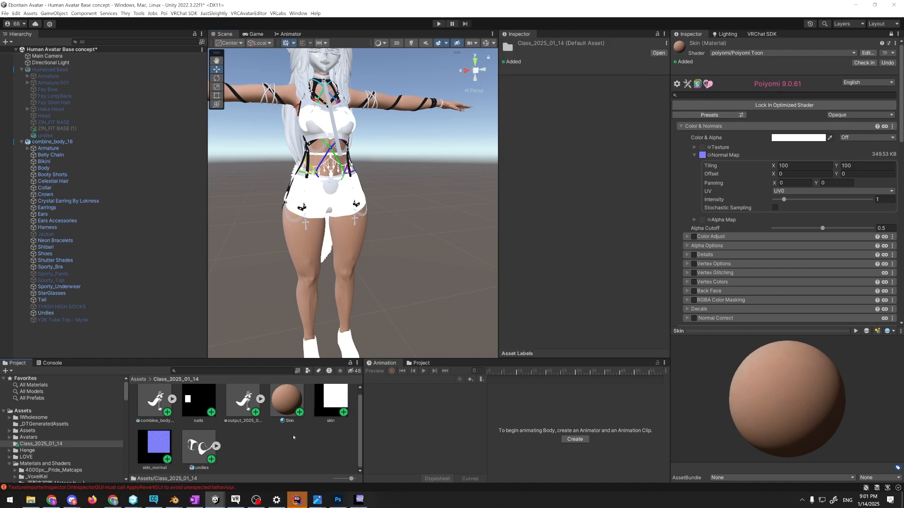
pyautogui.click(314, 218)
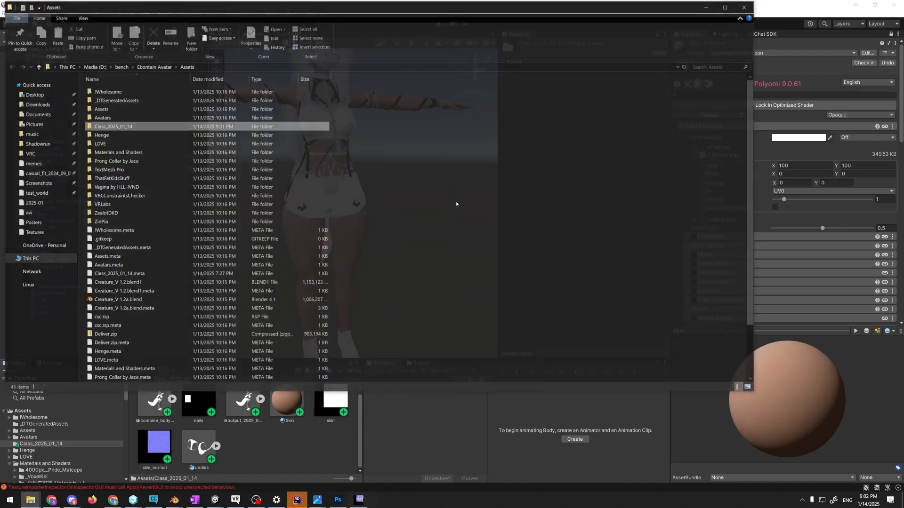
pyautogui.doubleClick(127, 128)
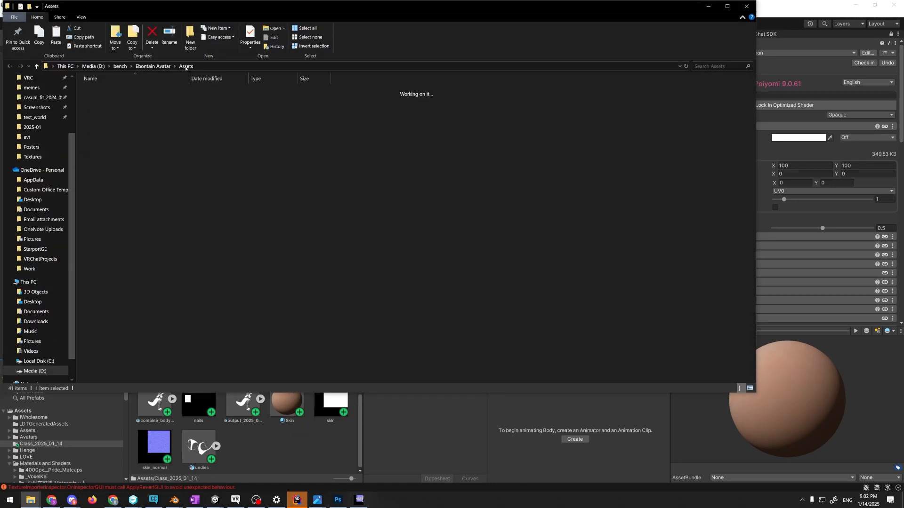
# Switch to body_1 in Blender, deselect all objects, and export the model over combine_body_16.fbx in the Unity project's Class_2025_01_14 folder
pyautogui.hotkey('alt', 'Tab')
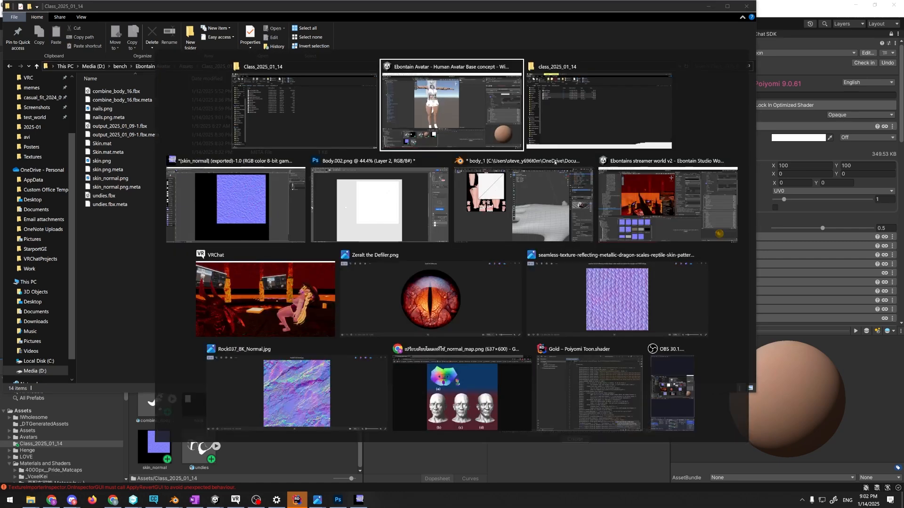
pyautogui.click(535, 188)
pyautogui.scroll(-2, 556, 195)
pyautogui.scroll(-4, 563, 188)
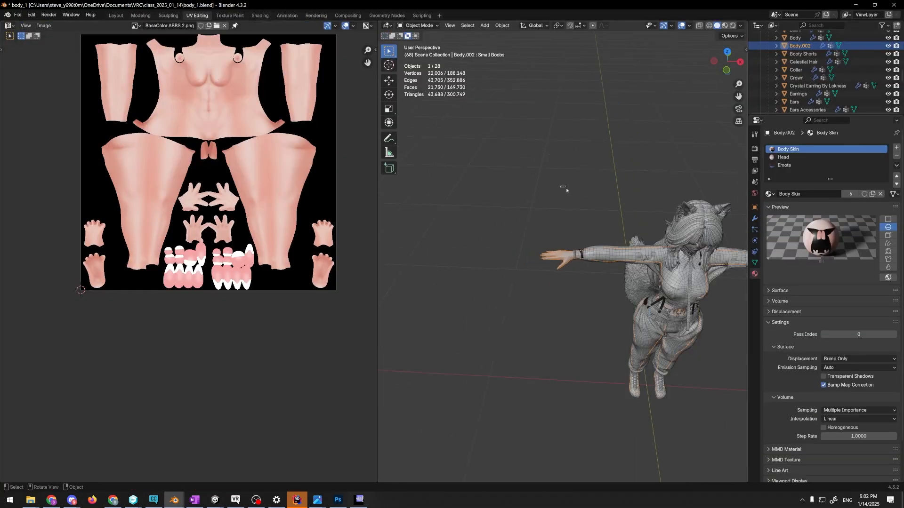
pyautogui.scroll(2, 585, 174)
pyautogui.click(586, 172)
pyautogui.scroll(2, 811, 54)
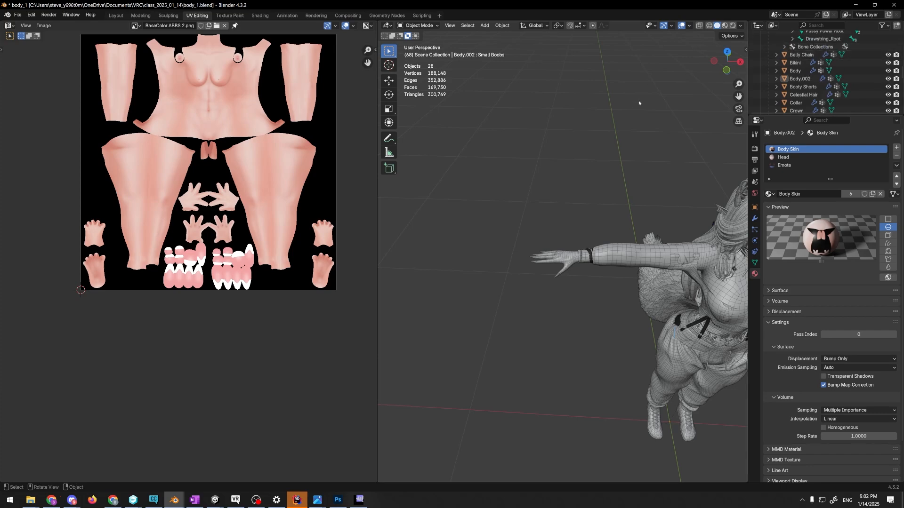
pyautogui.moveTo(639, 103); pyautogui.dragTo(626, 103, button='middle')
pyautogui.click(497, 176)
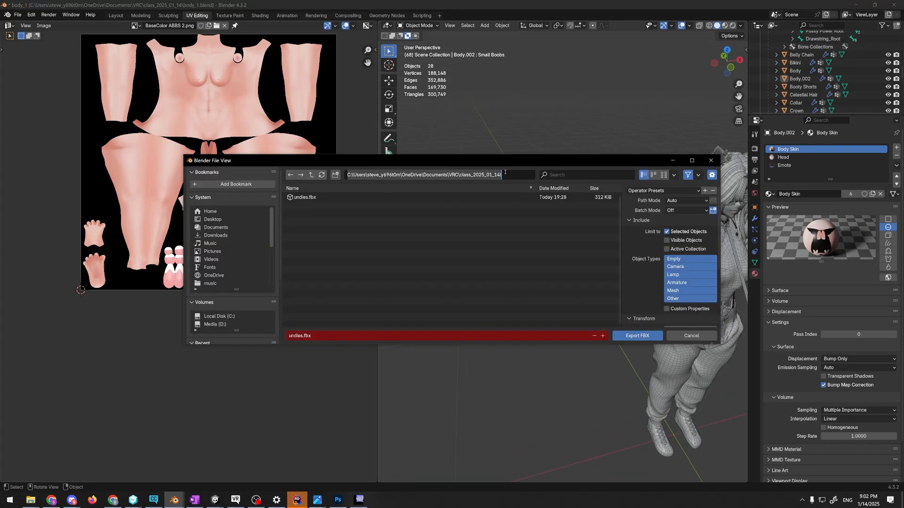
pyautogui.write('D:\\bench\\Ebontain Avatar\\Assets\\Class_2025_01_14\\')
pyautogui.press('Return')
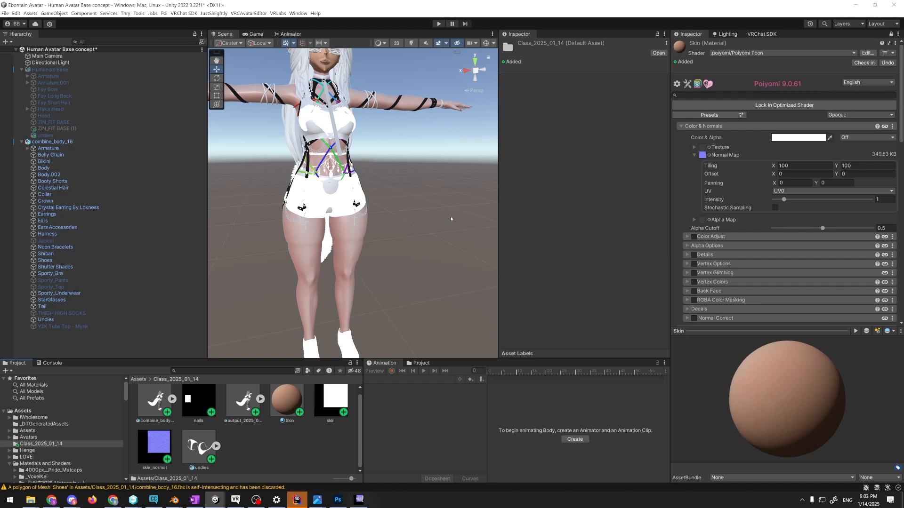
# Select the avatar's Body.002 mesh and set UV To Blend to UV3 for the Skin material's Matcap 0 texture
pyautogui.moveTo(451, 219); pyautogui.dragTo(415, 178, button='right')
pyautogui.click(354, 250)
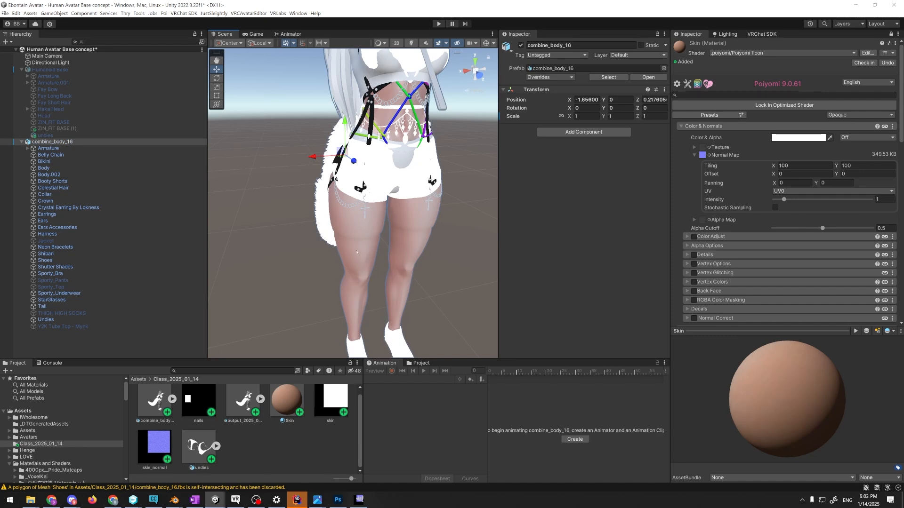
pyautogui.moveTo(437, 184)
pyautogui.mouseDown(button='right')
pyautogui.moveTo(447, 157)
pyautogui.moveTo(419, 167)
pyautogui.moveTo(418, 187)
pyautogui.moveTo(427, 191)
pyautogui.moveTo(433, 178)
pyautogui.mouseUp(button='right')
pyautogui.click(435, 181)
pyautogui.scroll(-4, 440, 190)
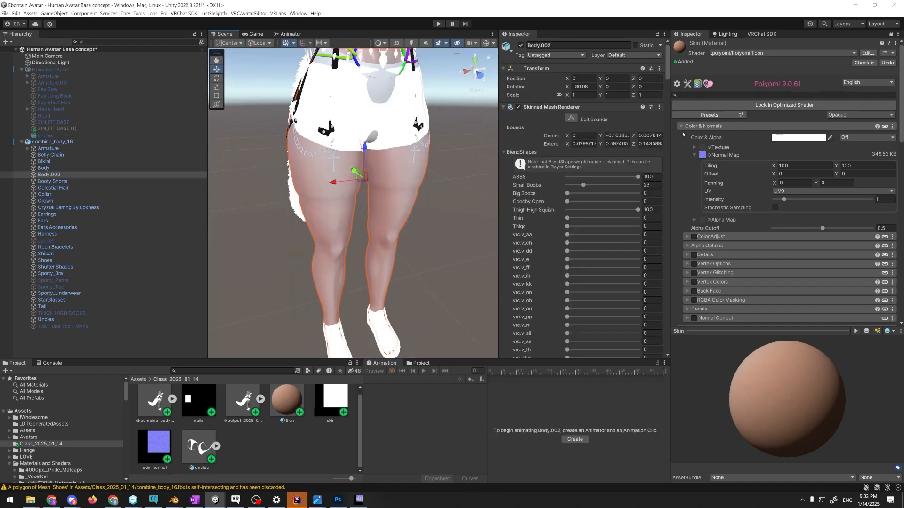
pyautogui.scroll(-4, 745, 227)
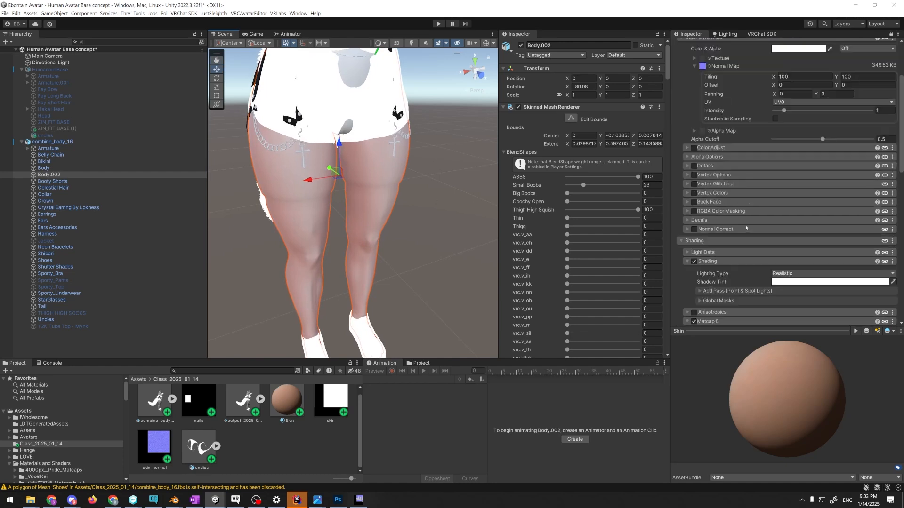
pyautogui.scroll(-6, 745, 227)
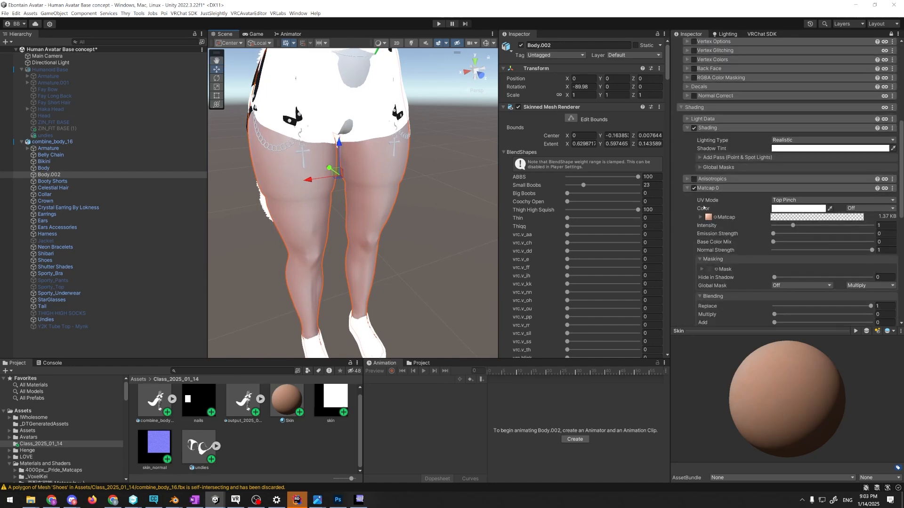
pyautogui.scroll(-2, 734, 215)
pyautogui.click(702, 173)
pyautogui.click(800, 201)
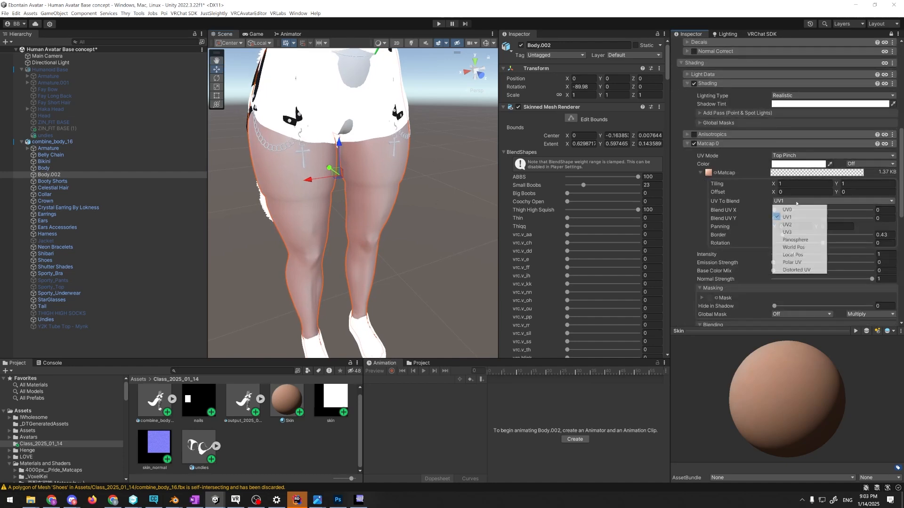
pyautogui.click(789, 232)
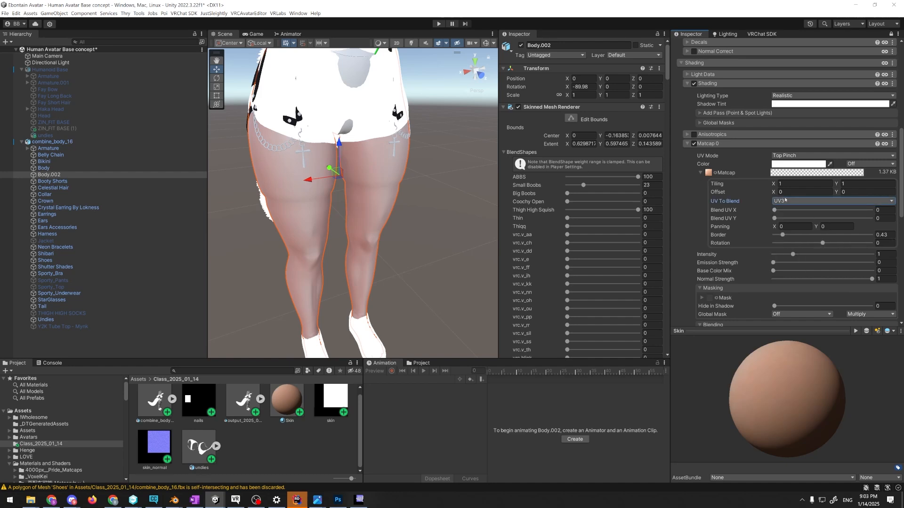
# Inspect the thigh skin up close and try UV0 as the UV To Blend setting of Matcap 0
pyautogui.press('w')
pyautogui.moveTo(438, 215); pyautogui.dragTo(406, 187, button='right')
pyautogui.press('s')
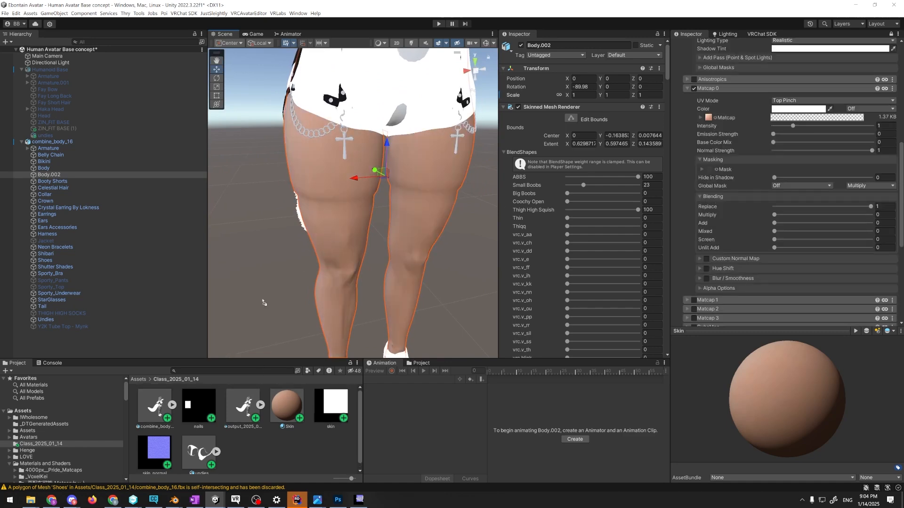
pyautogui.moveTo(337, 278); pyautogui.dragTo(302, 266, button='right')
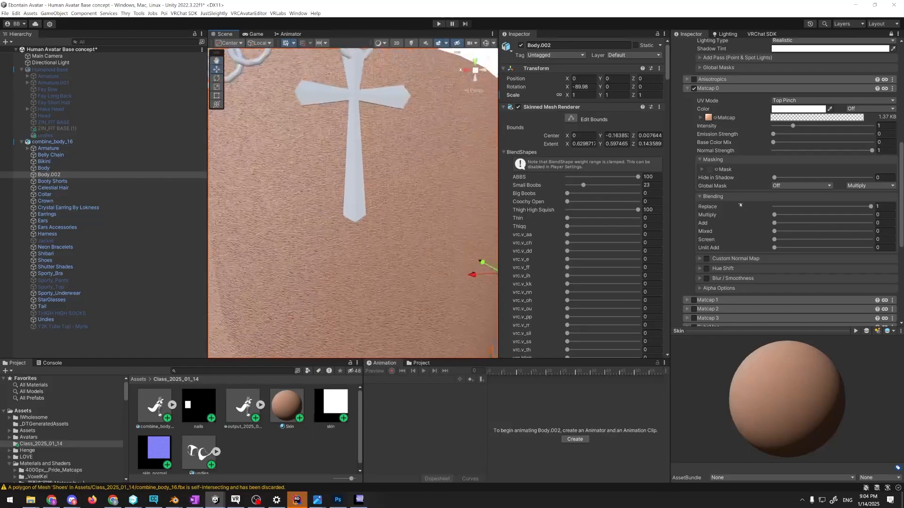
pyautogui.press('f')
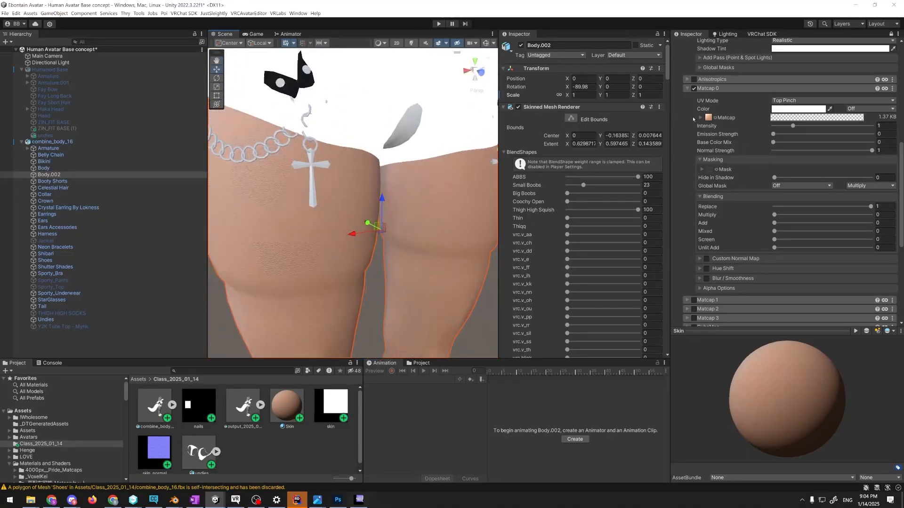
pyautogui.click(701, 117)
pyautogui.click(784, 146)
pyautogui.click(796, 152)
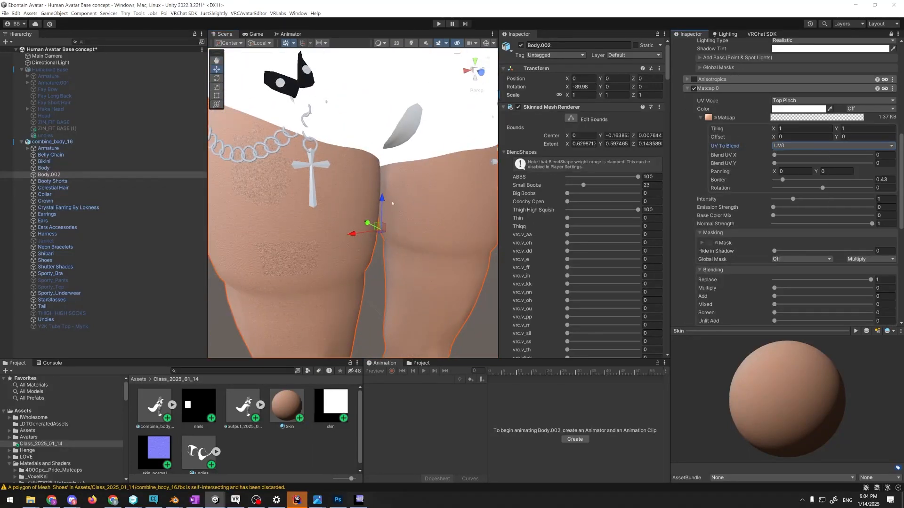
# Return Matcap 0's UV To Blend to UV3 and compare the skin surface up close
pyautogui.click(797, 145)
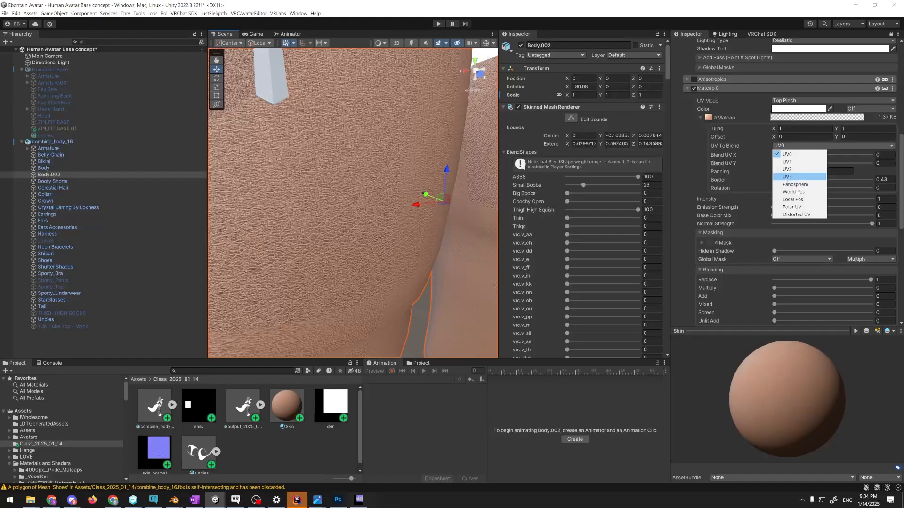
pyautogui.click(796, 175)
pyautogui.moveTo(372, 165); pyautogui.dragTo(639, 108, button='right')
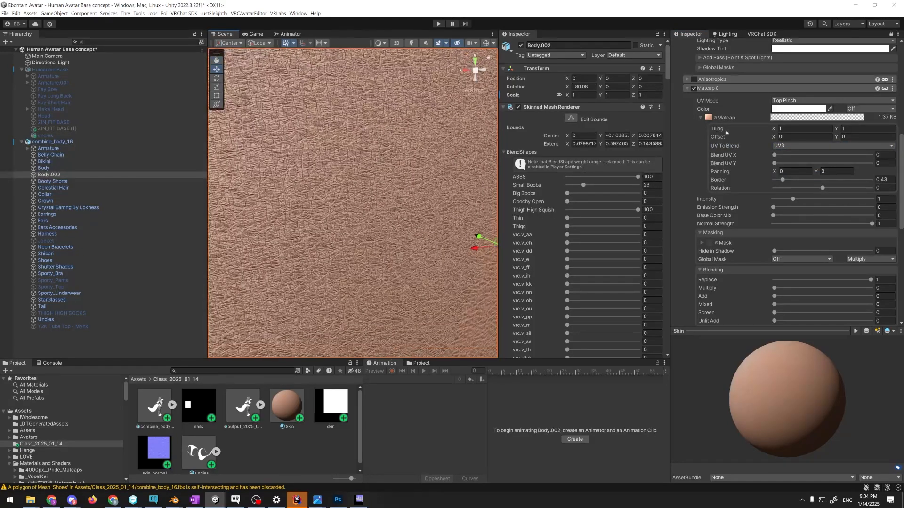
pyautogui.press('s')
pyautogui.moveTo(388, 256); pyautogui.dragTo(438, 204, button='right')
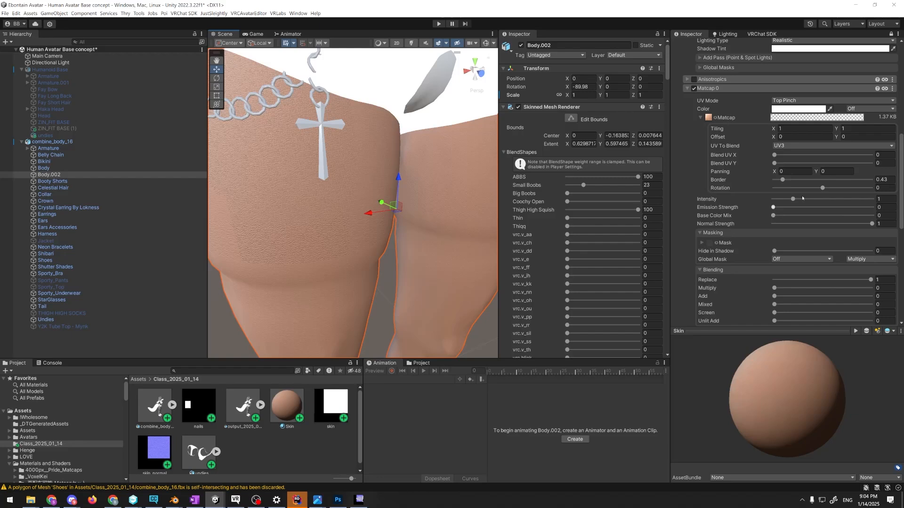
pyautogui.click(788, 145)
pyautogui.click(691, 135)
# Assign the skin texture as Matcap 0's mask, fix its sRGB import setting, and set the mask's UV to UV3
pyautogui.scroll(-3, 712, 210)
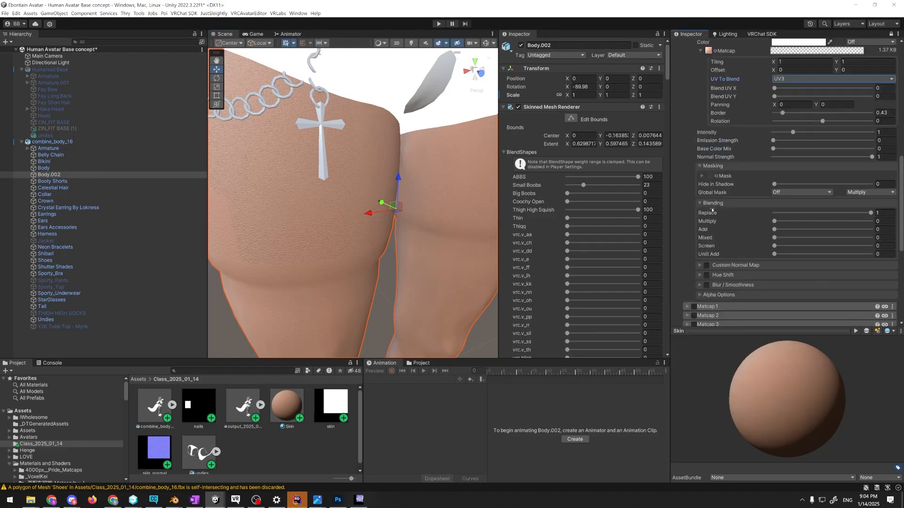
pyautogui.scroll(-1, 712, 211)
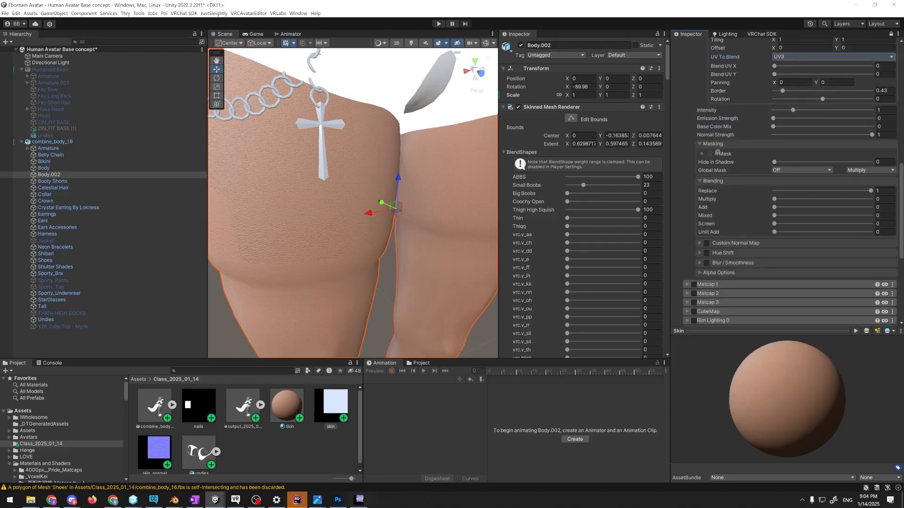
pyautogui.moveTo(717, 152); pyautogui.dragTo(710, 154)
pyautogui.click(883, 170)
pyautogui.click(703, 154)
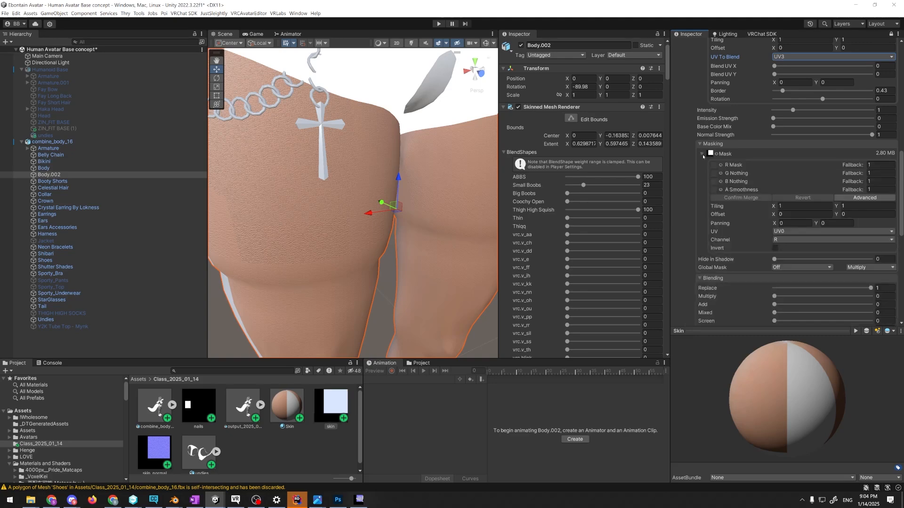
pyautogui.click(805, 232)
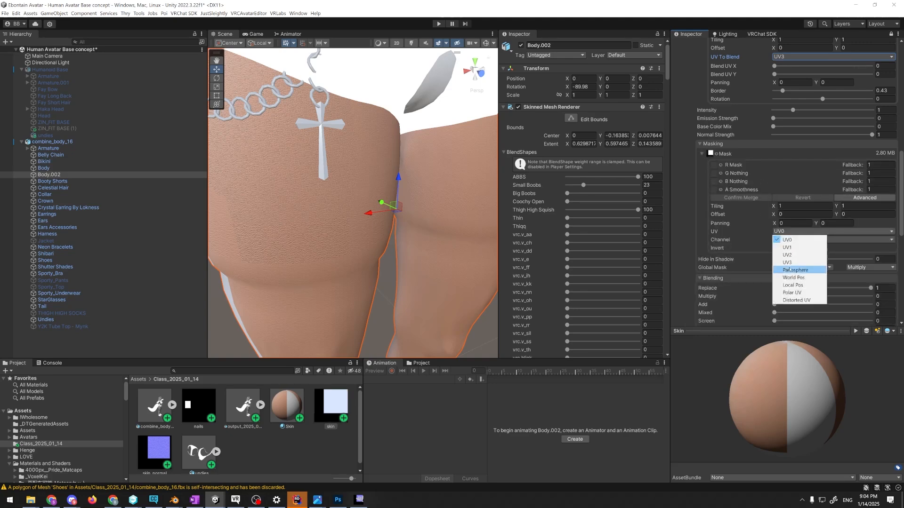
pyautogui.click(791, 265)
pyautogui.moveTo(415, 254); pyautogui.dragTo(368, 258, button='right')
pyautogui.scroll(15, 711, 167)
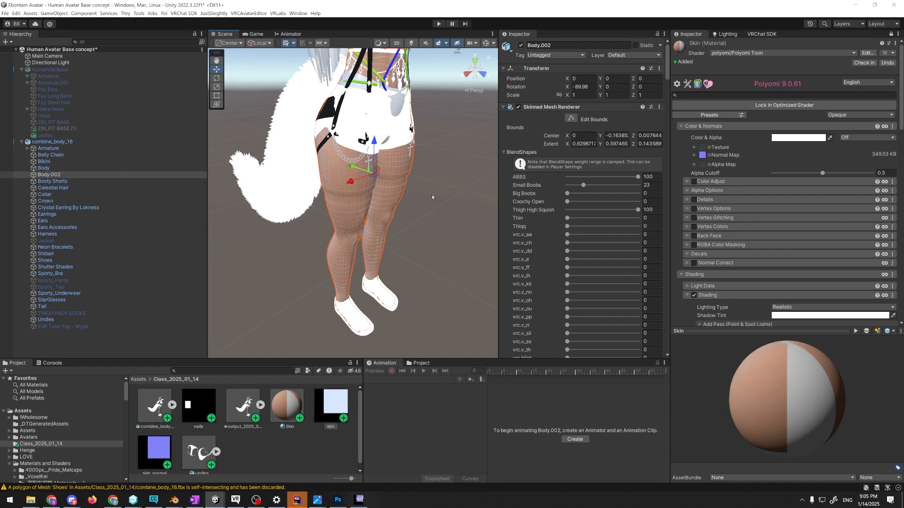
# Collapse the Matcap 0 settings and enable Matcap 1 on the Skin material
pyautogui.moveTo(432, 197); pyautogui.dragTo(463, 264, button='right')
pyautogui.scroll(-10, 698, 226)
pyautogui.click(687, 155)
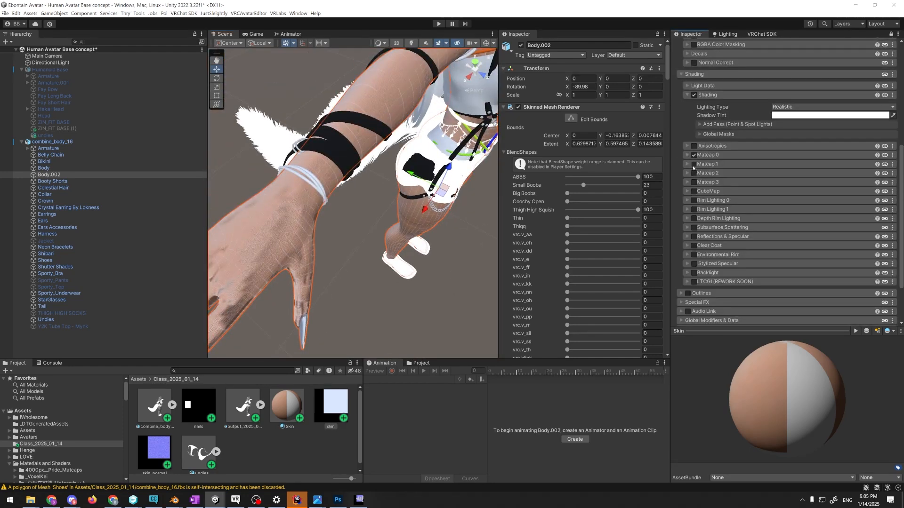
pyautogui.click(688, 164)
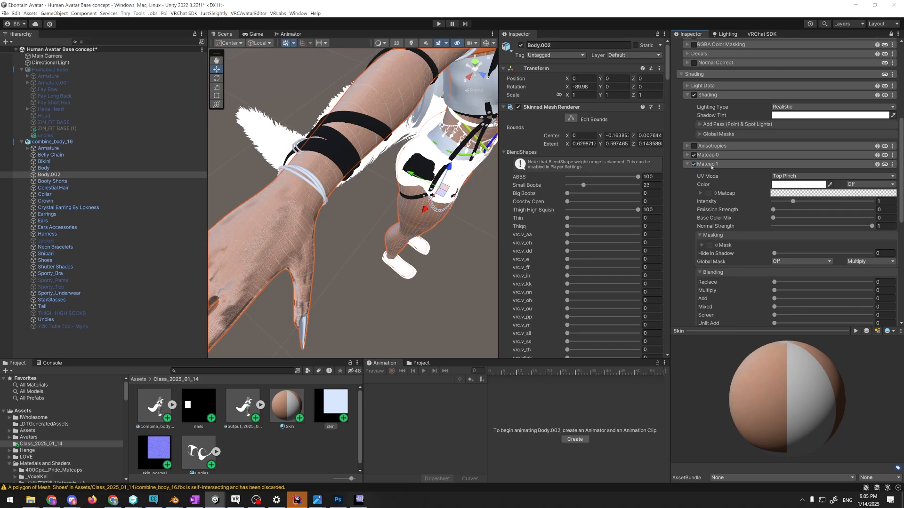
# Assign the nails texture as Matcap 1's mask, fix its sRGB import setting, and set the mask's UV to UV3
pyautogui.scroll(-5, 711, 167)
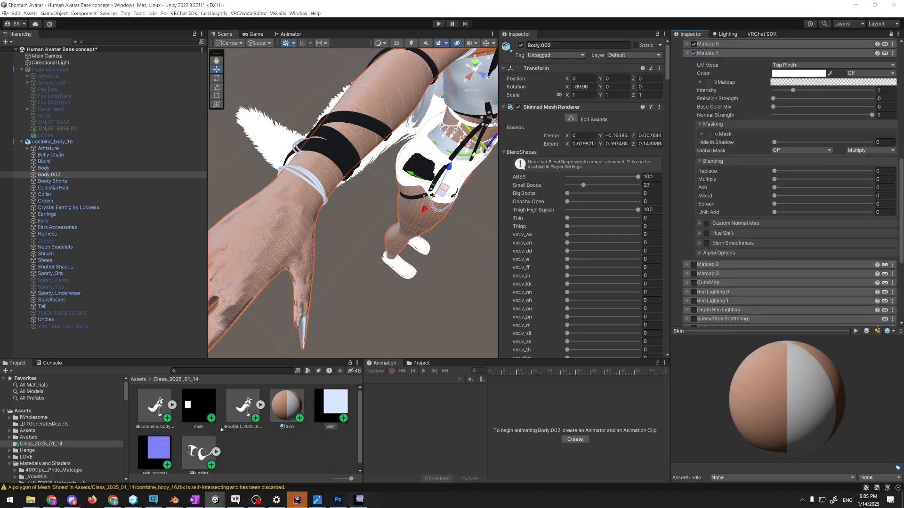
pyautogui.scroll(-1, 258, 423)
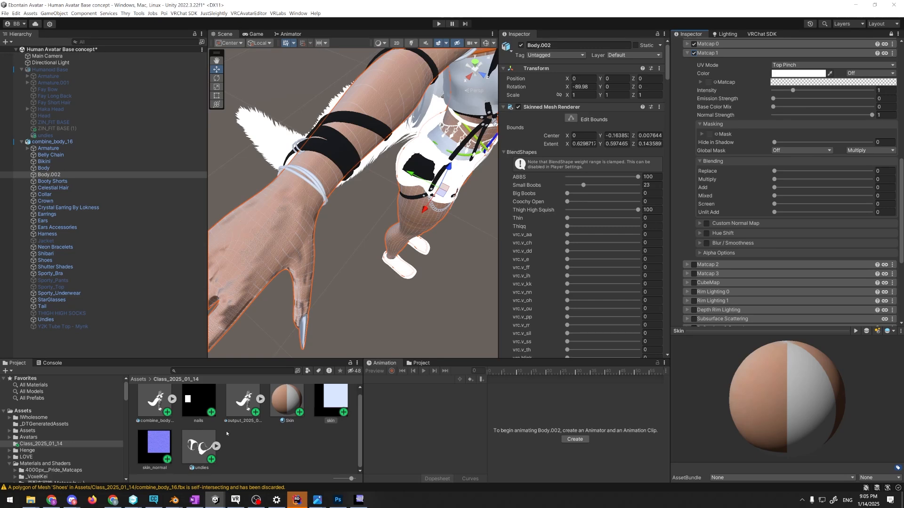
pyautogui.scroll(1, 225, 415)
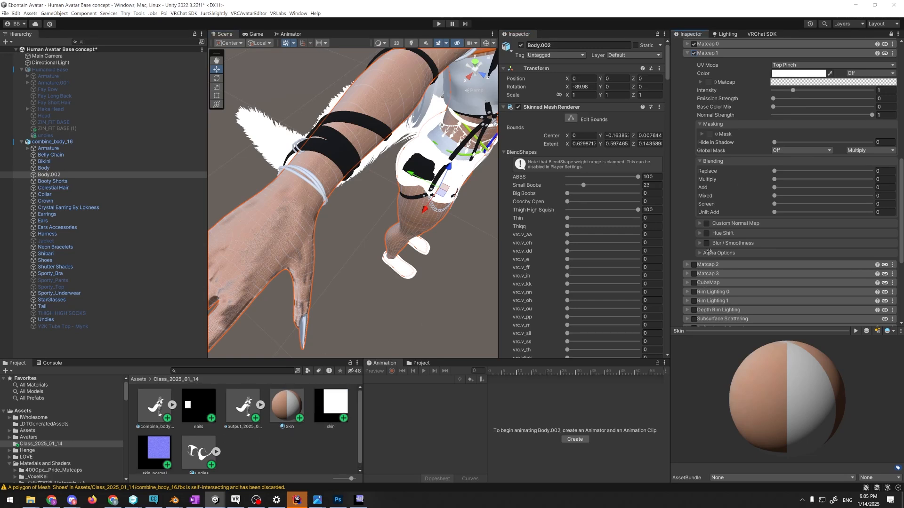
pyautogui.moveTo(750, 130); pyautogui.dragTo(713, 134)
pyautogui.click(880, 149)
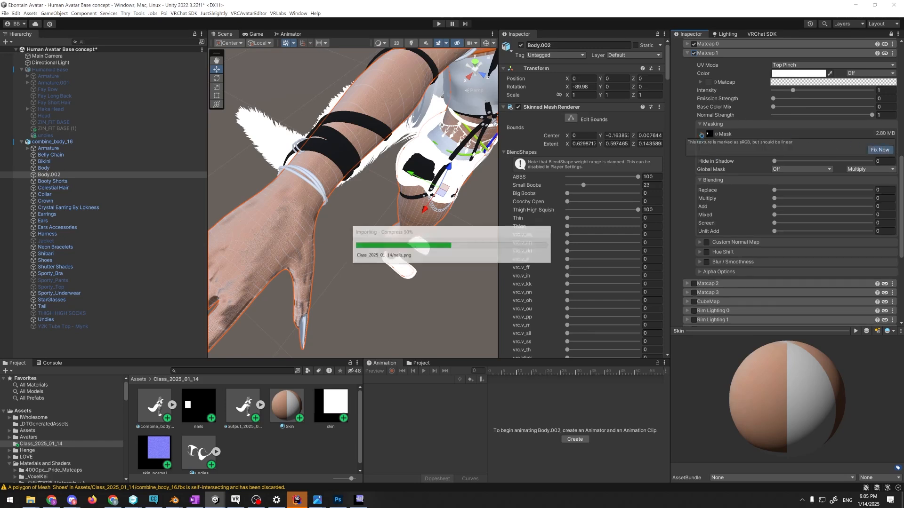
pyautogui.click(702, 135)
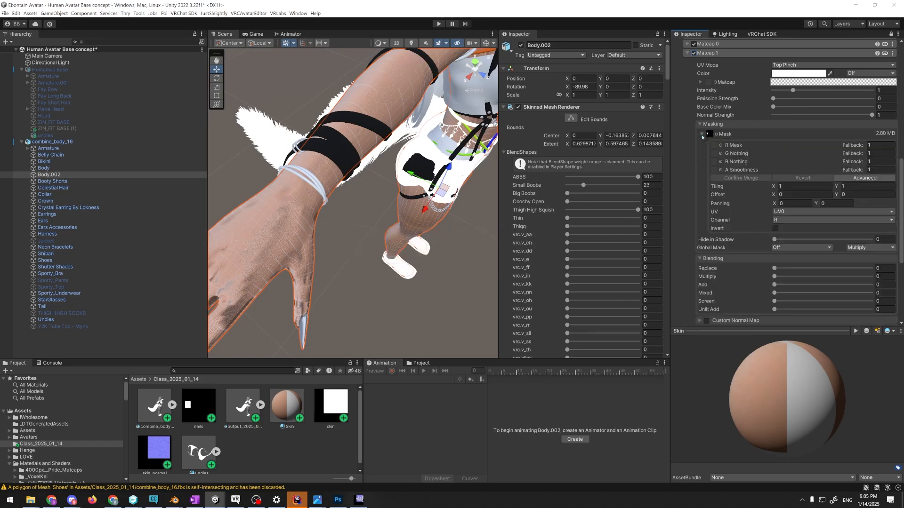
pyautogui.click(817, 211)
pyautogui.click(796, 243)
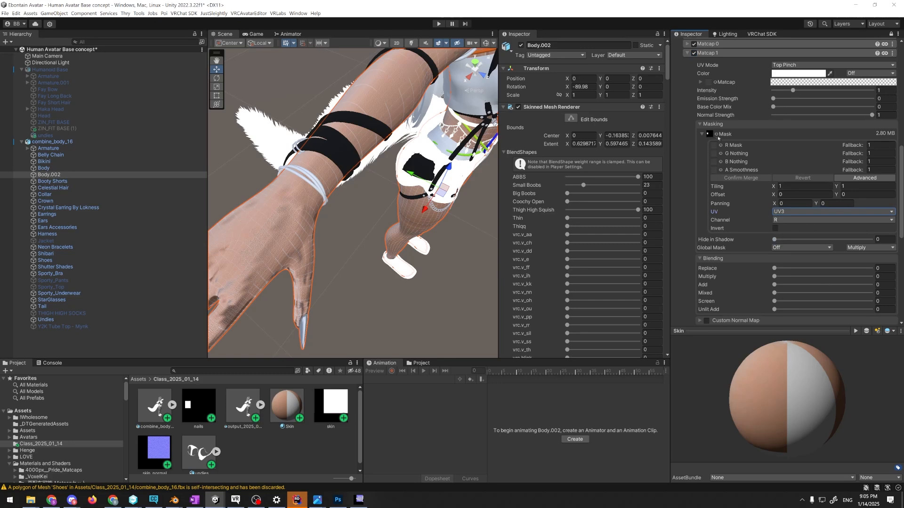
# Set Matcap 1's Replace blending to 1 and its color to bright cyan for the fingernails
pyautogui.scroll(1, 747, 116)
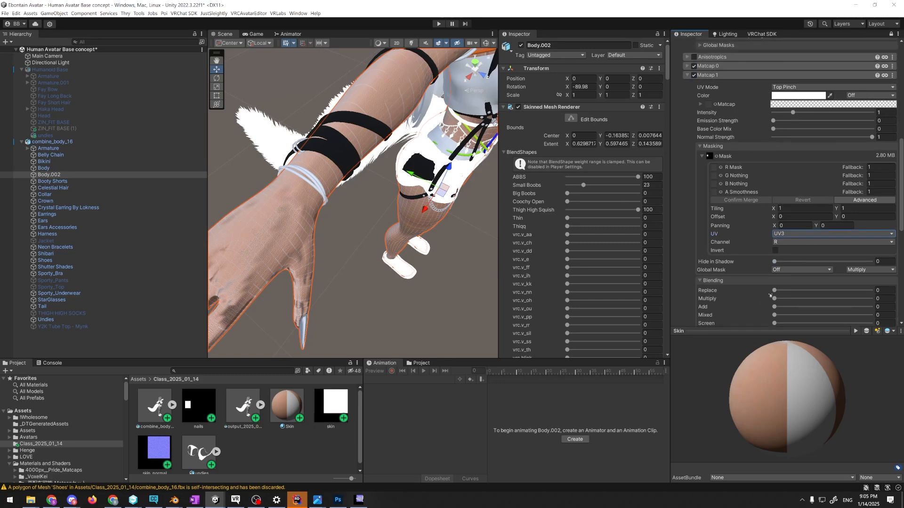
pyautogui.moveTo(774, 291); pyautogui.dragTo(871, 291)
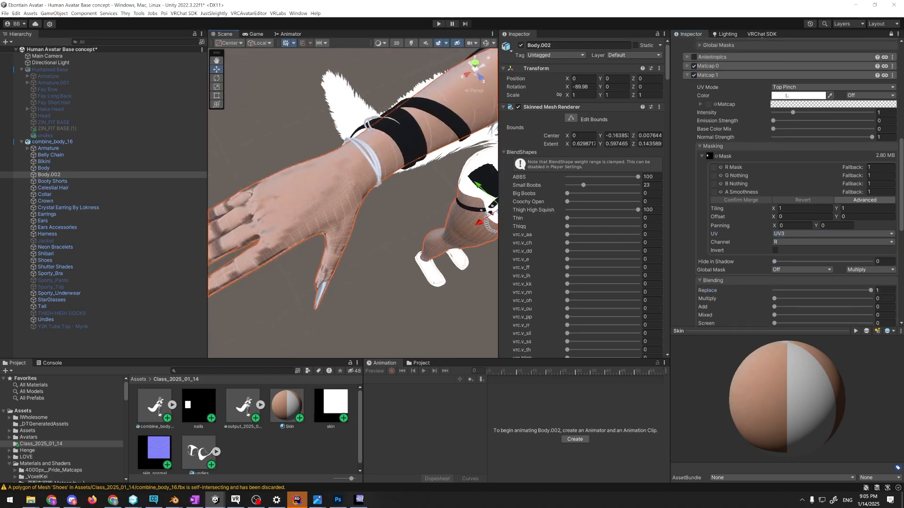
pyautogui.click(787, 96)
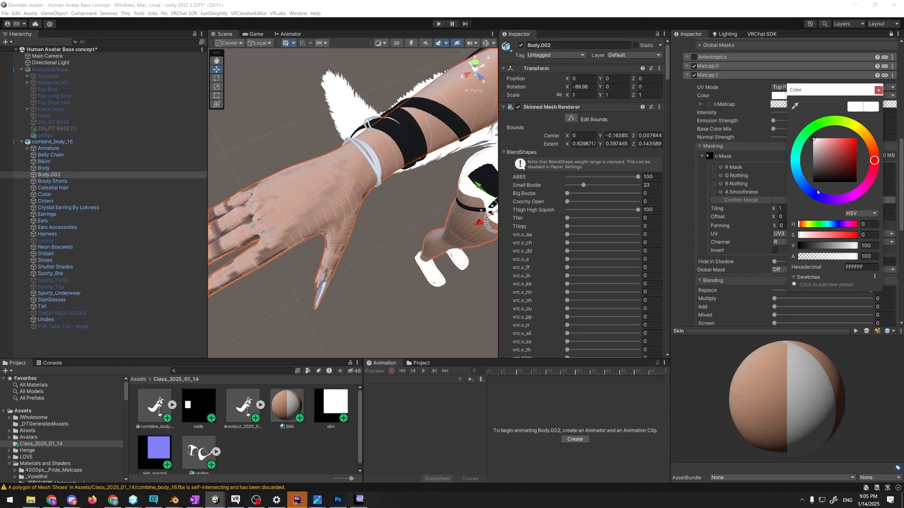
pyautogui.click(796, 161)
pyautogui.moveTo(836, 153); pyautogui.dragTo(859, 137)
pyautogui.moveTo(452, 198); pyautogui.dragTo(426, 219, button='right')
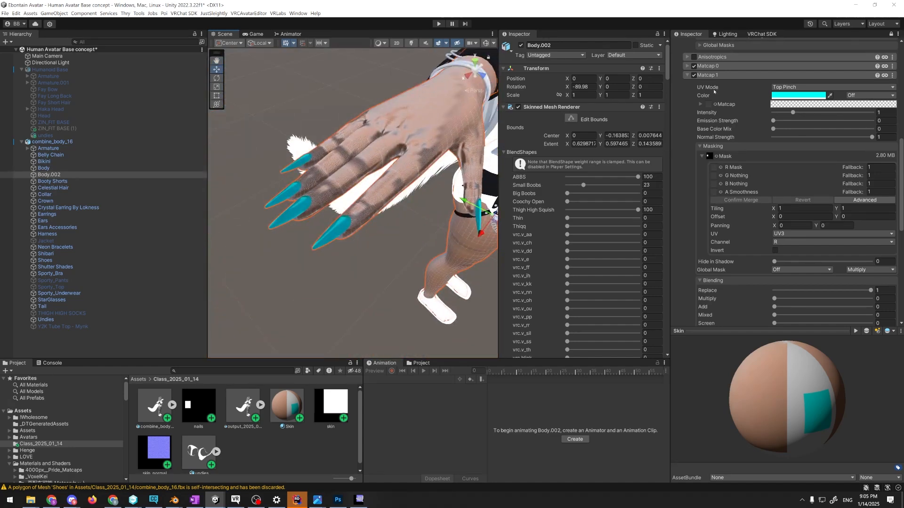
# Assign the dark blue B-2 sphere texture as the Matcap 1 texture for the fingernails
pyautogui.click(714, 104)
pyautogui.moveTo(649, 186); pyautogui.dragTo(472, 236)
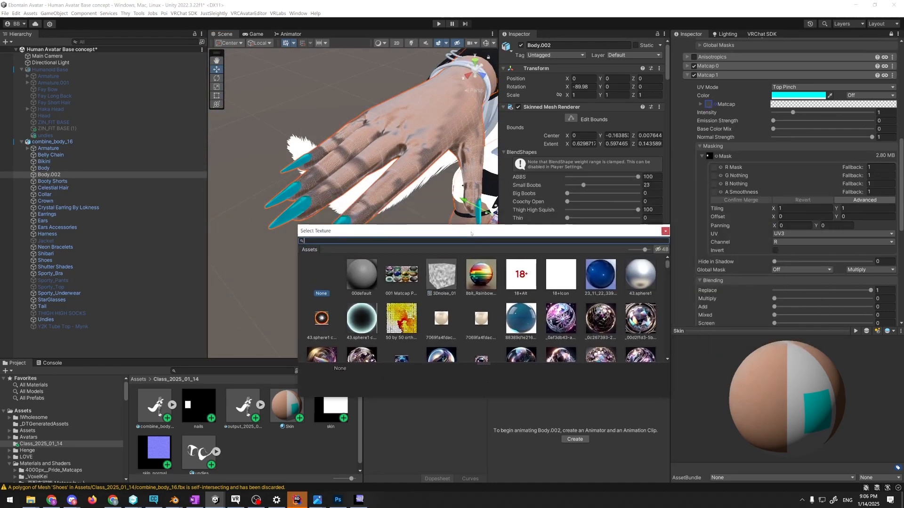
pyautogui.moveTo(539, 235); pyautogui.dragTo(332, 9)
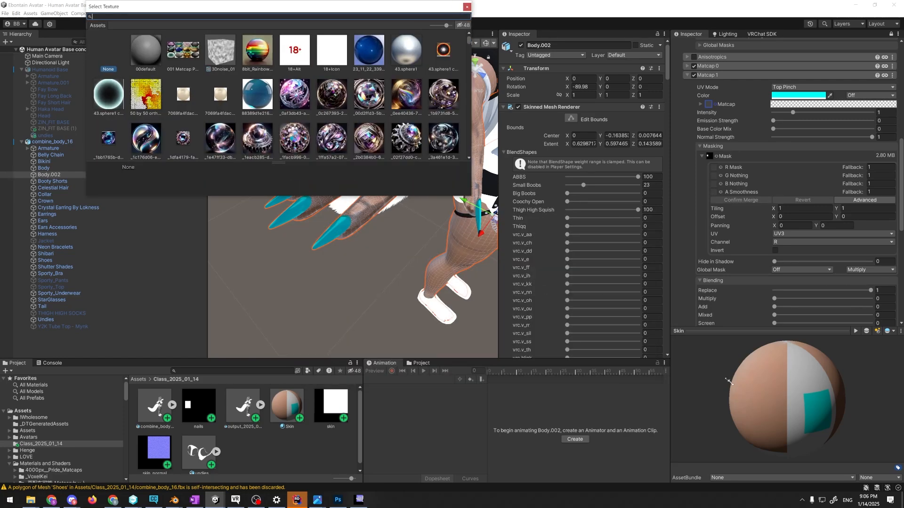
pyautogui.moveTo(674, 337); pyautogui.dragTo(737, 388)
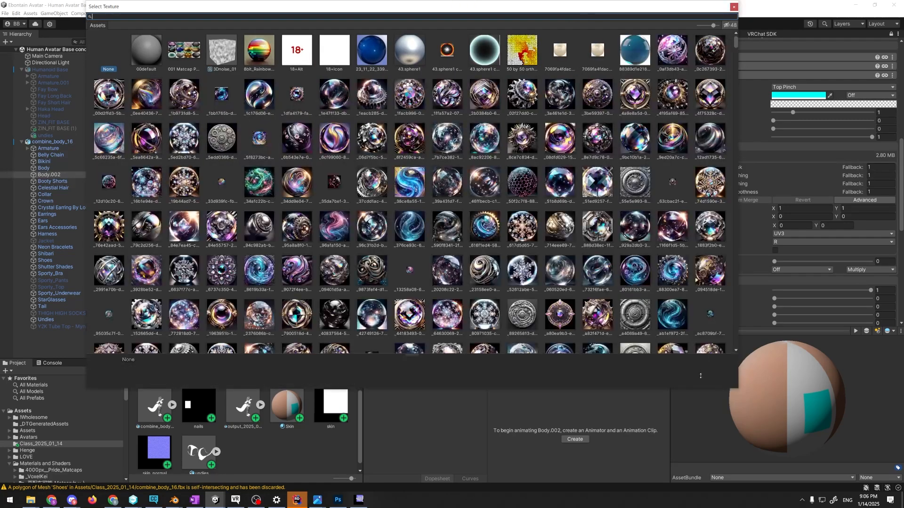
pyautogui.scroll(-4, 539, 199)
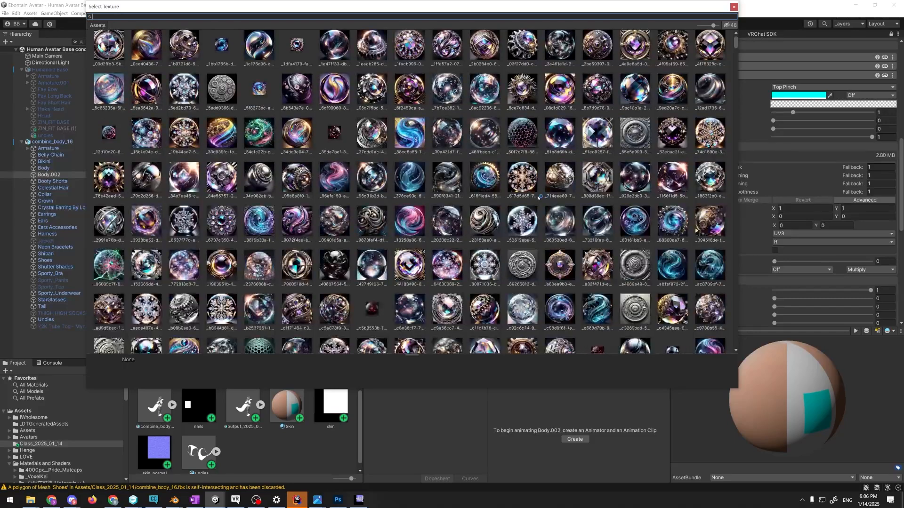
pyautogui.scroll(-4, 545, 188)
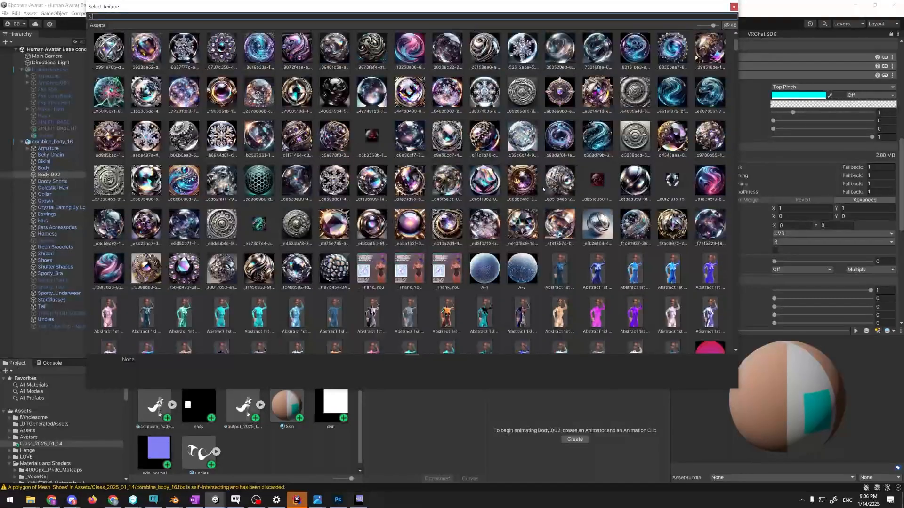
pyautogui.scroll(-5, 544, 189)
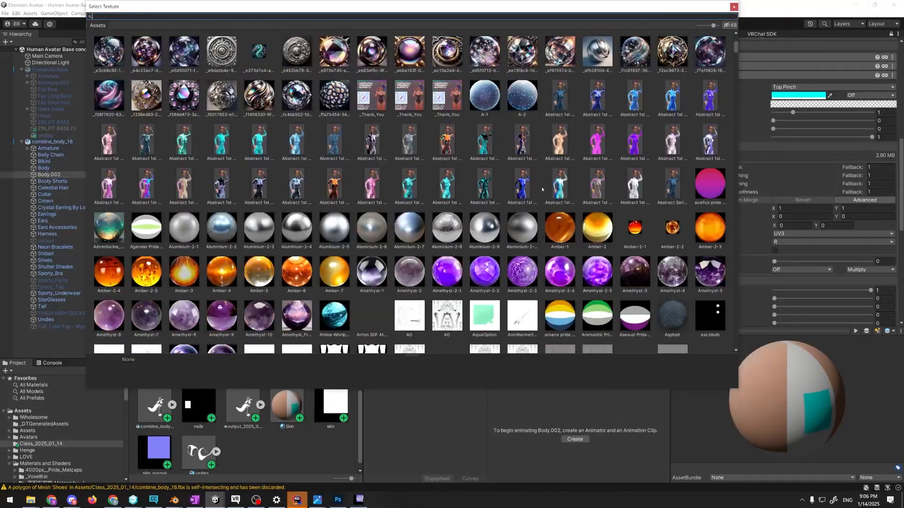
pyautogui.scroll(-1, 543, 190)
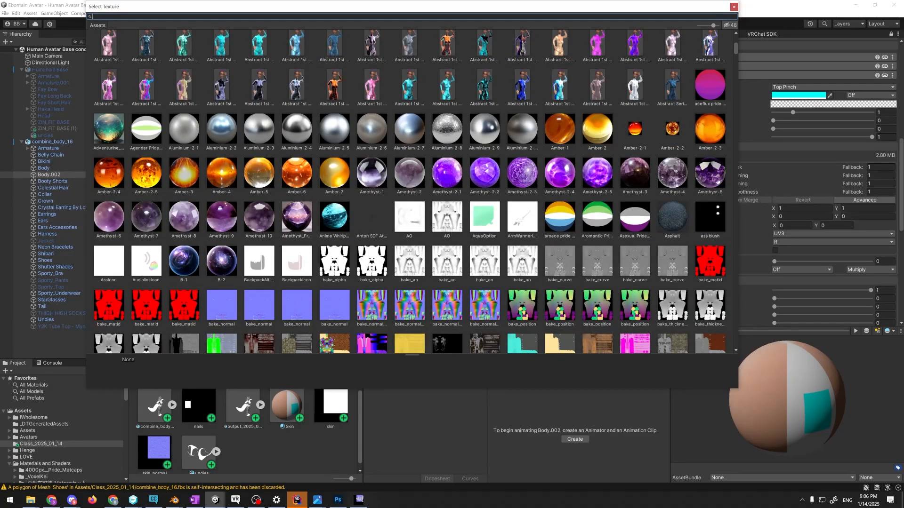
pyautogui.click(223, 270)
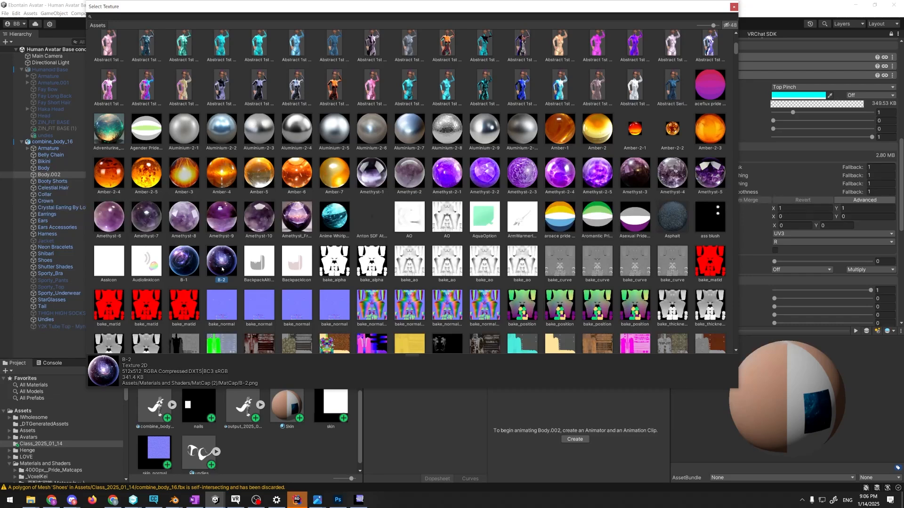
pyautogui.doubleClick(222, 269)
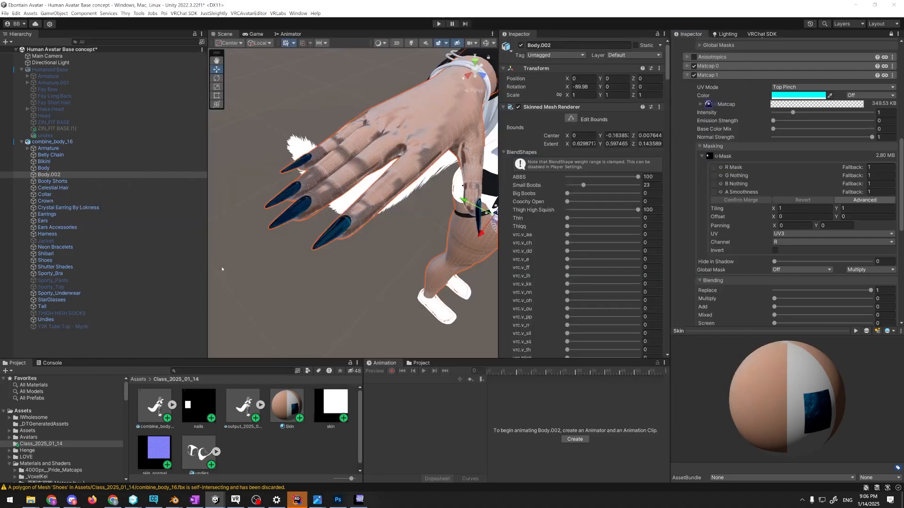
# Examine the matcap's look on the fingernails up close and from several angles
pyautogui.keyDown('alt'); pyautogui.moveTo(332, 267); pyautogui.dragTo(433, 265); pyautogui.keyUp('alt')
pyautogui.keyDown('alt'); pyautogui.scroll(5, 327, 272); pyautogui.keyUp('alt')
pyautogui.scroll(5, 455, 258)
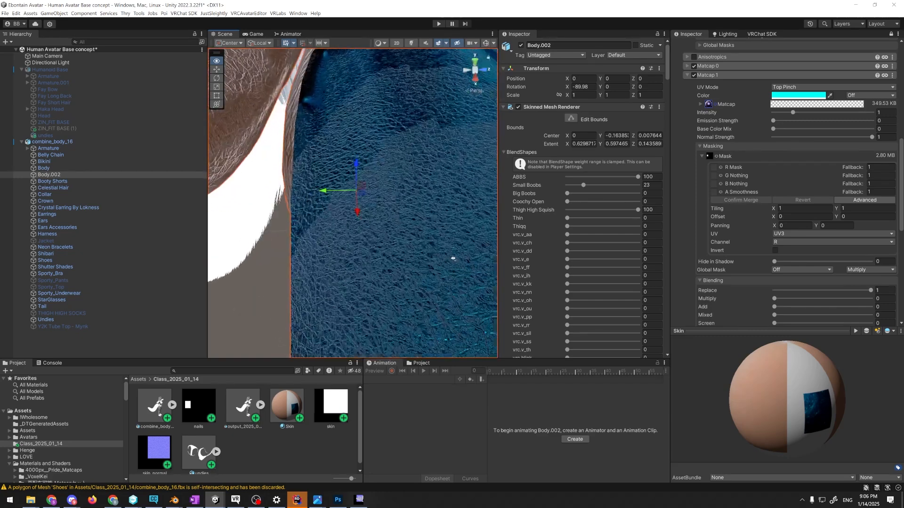
pyautogui.scroll(-4, 454, 258)
pyautogui.keyDown('alt'); pyautogui.scroll(-4, 457, 256); pyautogui.keyUp('alt')
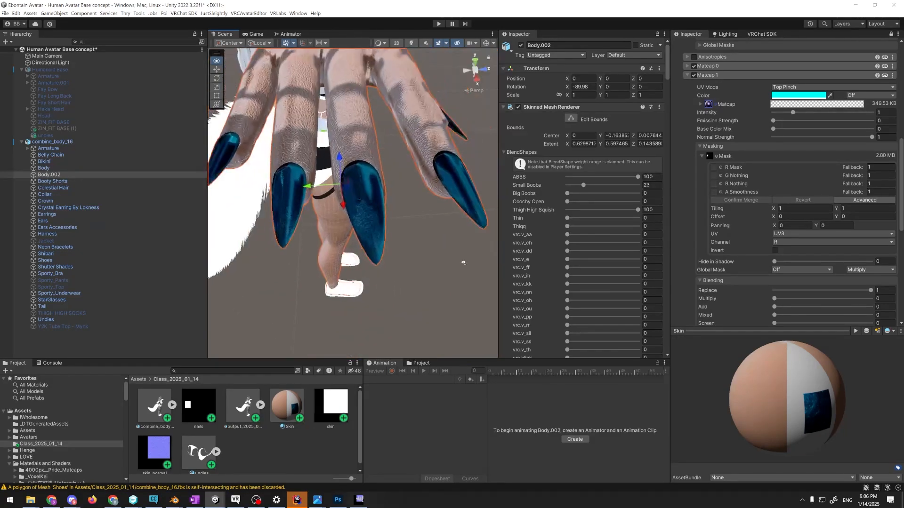
pyautogui.keyDown('alt'); pyautogui.moveTo(463, 262); pyautogui.dragTo(364, 237); pyautogui.keyUp('alt')
pyautogui.keyDown('alt'); pyautogui.scroll(3, 363, 236); pyautogui.keyUp('alt')
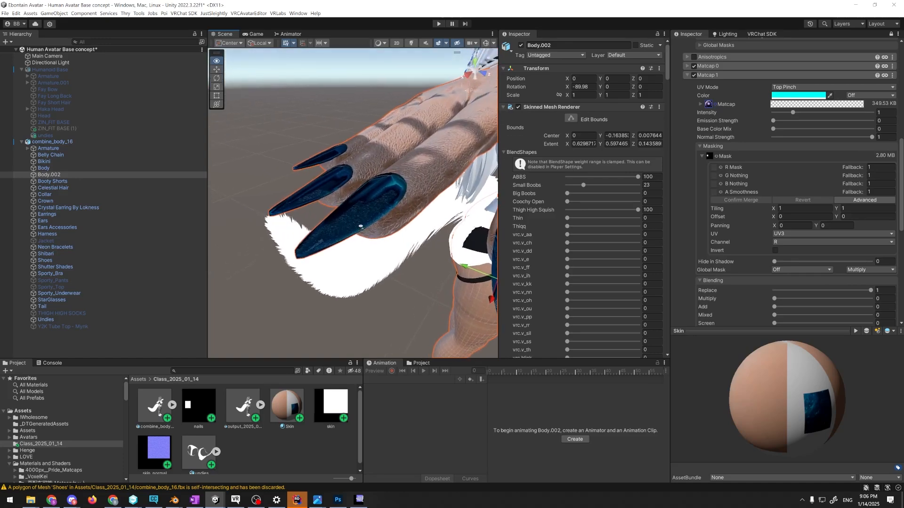
pyautogui.keyDown('alt'); pyautogui.scroll(4, 362, 225); pyautogui.keyUp('alt')
pyautogui.keyDown('alt'); pyautogui.scroll(-1, 363, 225); pyautogui.keyUp('alt')
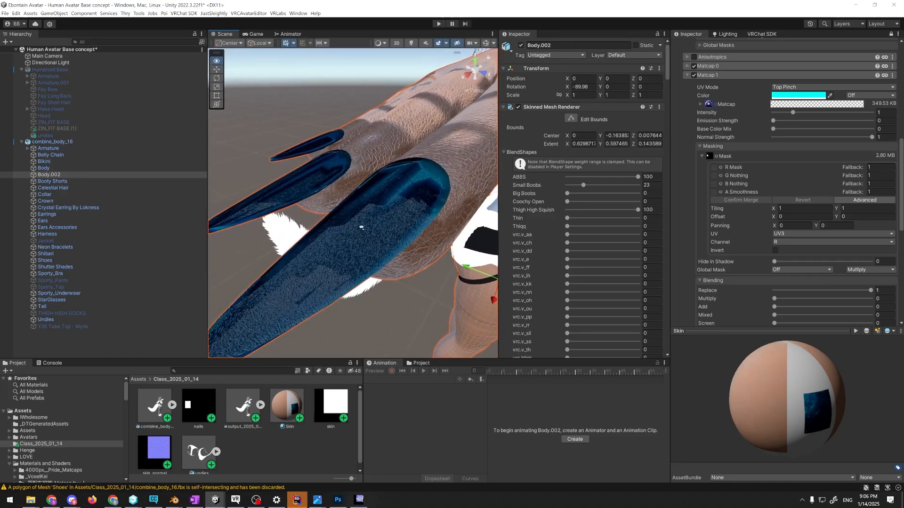
# Set Matcap 1's Normal Strength to 0 so the skin normals do not affect the nails
pyautogui.scroll(2, 729, 172)
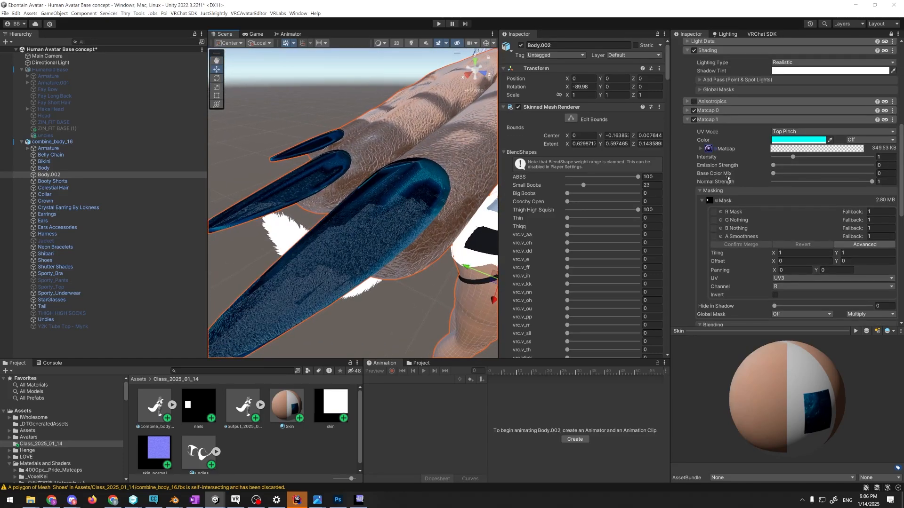
pyautogui.scroll(8, 745, 180)
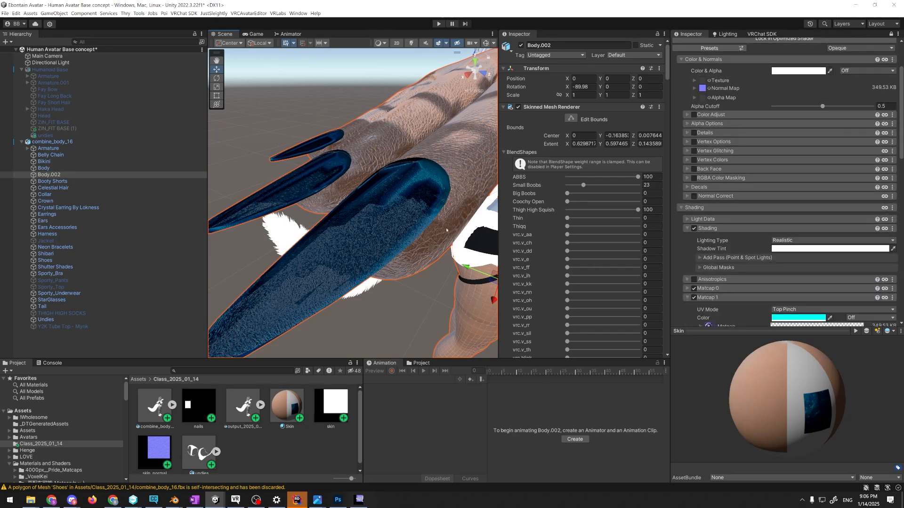
pyautogui.scroll(-1, 236, 446)
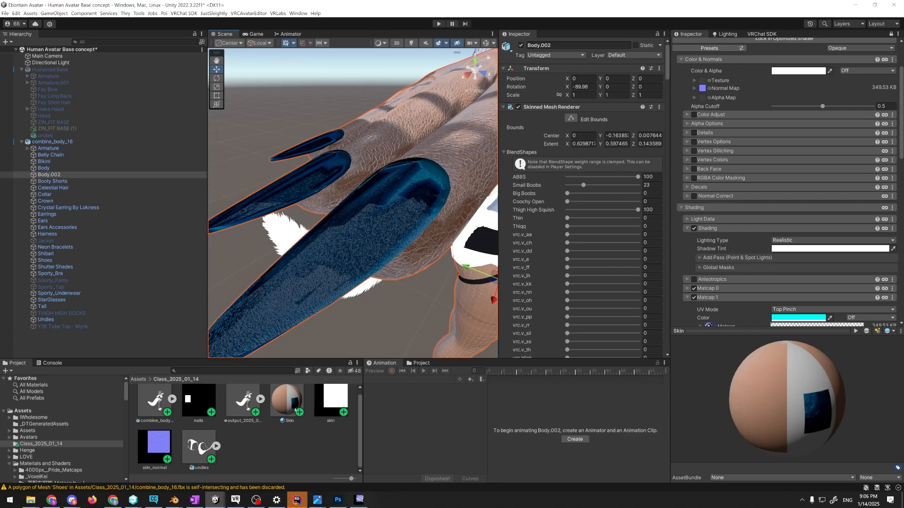
pyautogui.scroll(-9, 783, 221)
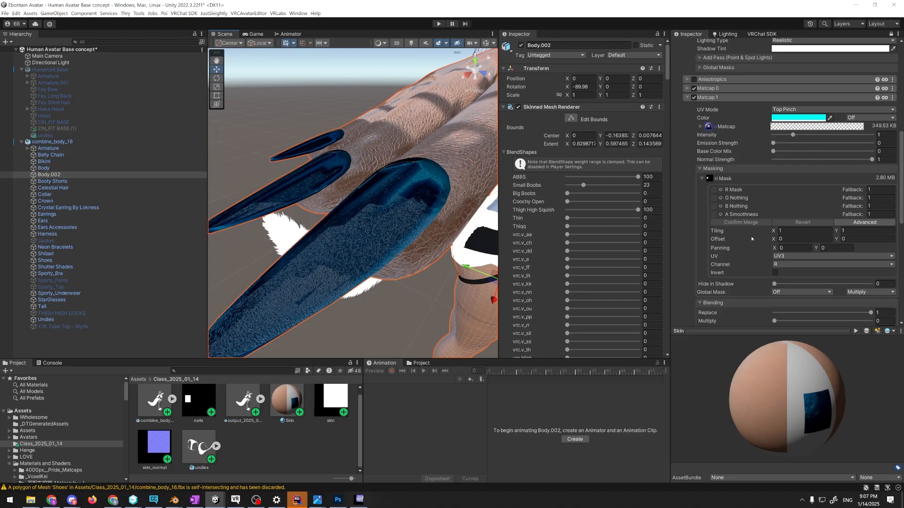
pyautogui.moveTo(872, 160); pyautogui.dragTo(764, 157)
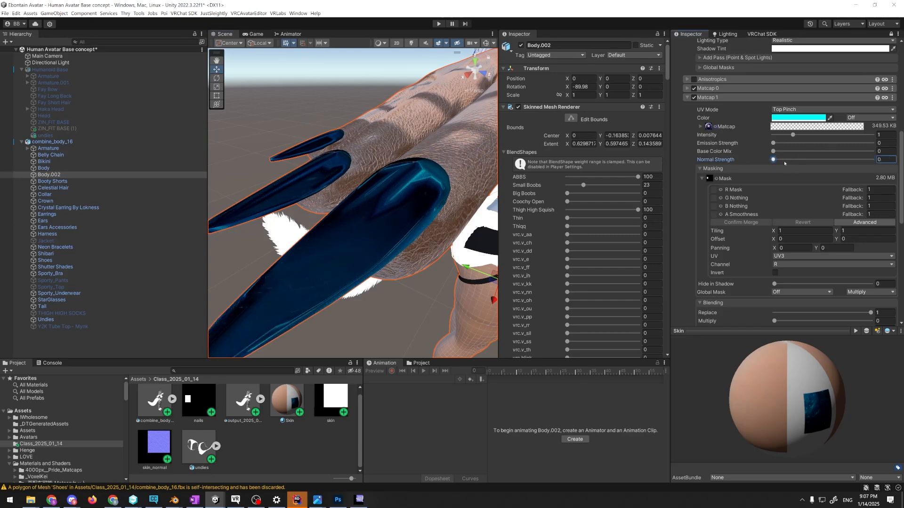
pyautogui.moveTo(399, 233); pyautogui.dragTo(387, 255, button='right')
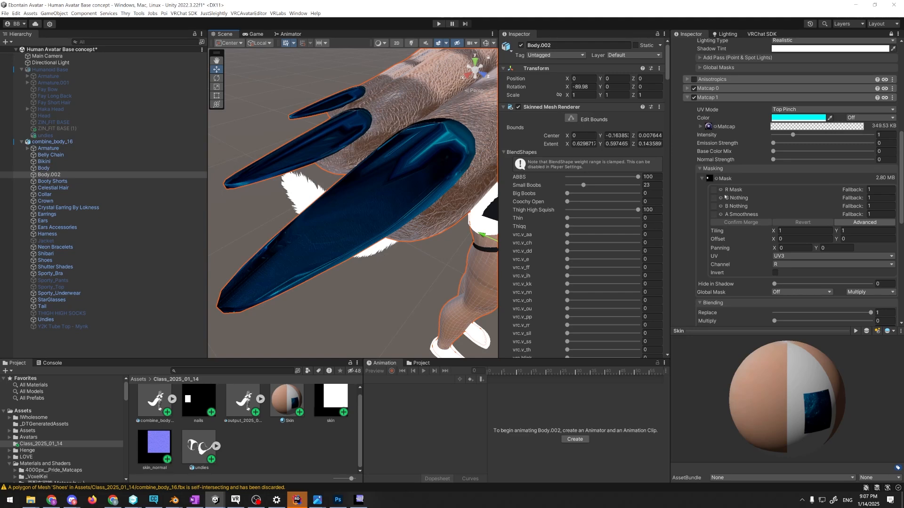
# Assign the skin_normal texture as the Skin material's normal map, with its UV set to UV3 and tiling to 1 by 1
pyautogui.scroll(10, 725, 197)
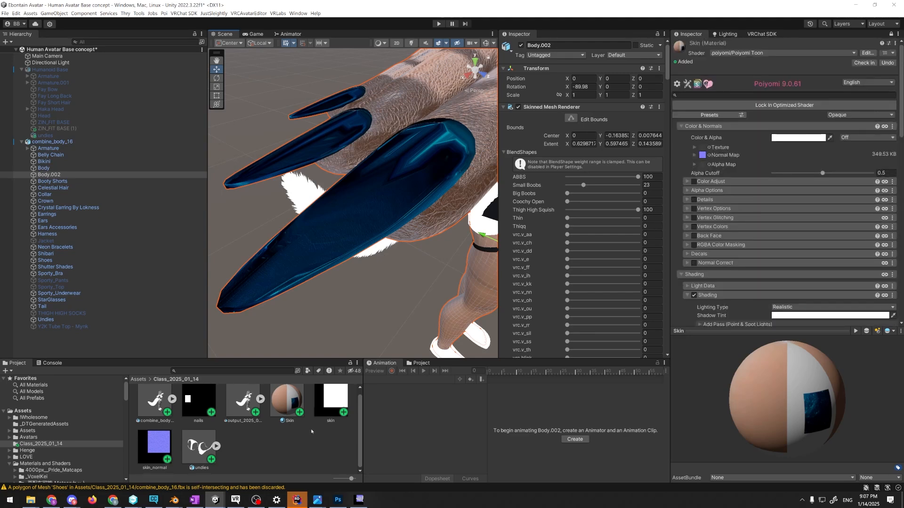
pyautogui.moveTo(159, 445); pyautogui.dragTo(705, 155)
pyautogui.moveTo(393, 254); pyautogui.dragTo(361, 212, button='right')
pyautogui.click(695, 154)
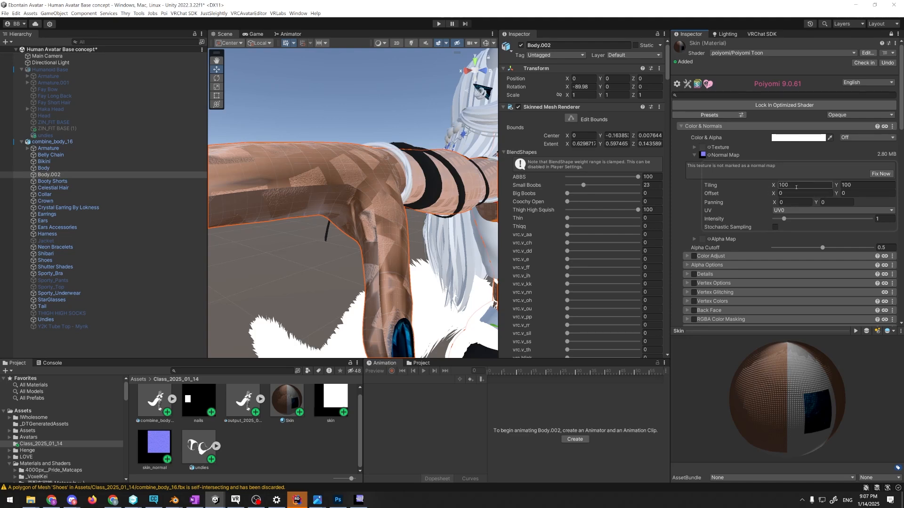
pyautogui.click(790, 211)
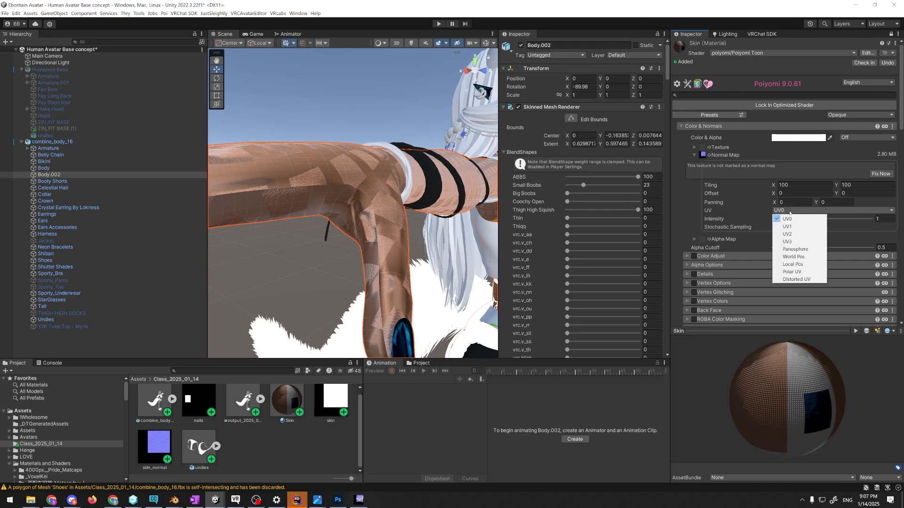
pyautogui.click(793, 242)
pyautogui.scroll(-3, 393, 202)
pyautogui.keyDown('alt'); pyautogui.moveTo(394, 203); pyautogui.dragTo(397, 253); pyautogui.keyUp('alt')
pyautogui.scroll(10, 396, 251)
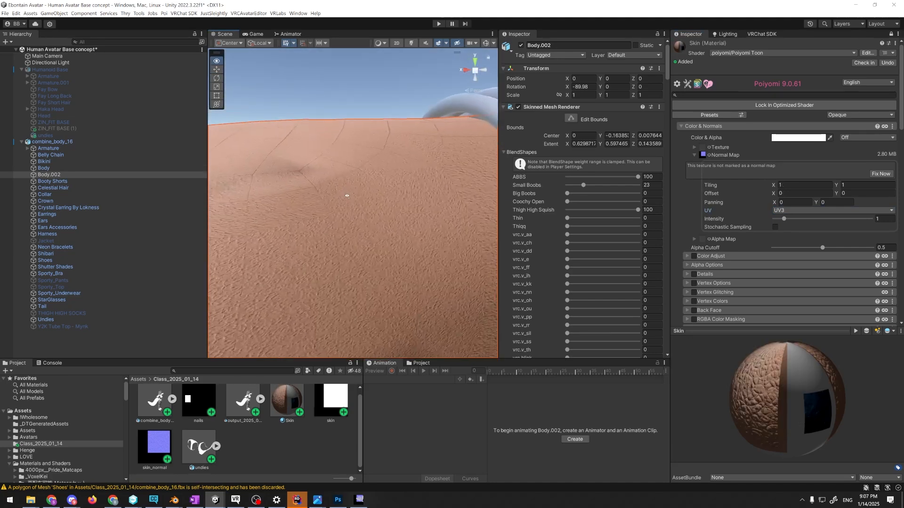
# Examine the skin normal map's detail on the thighs and hips up close and from a distance
pyautogui.moveTo(301, 176); pyautogui.dragTo(364, 163, button='right')
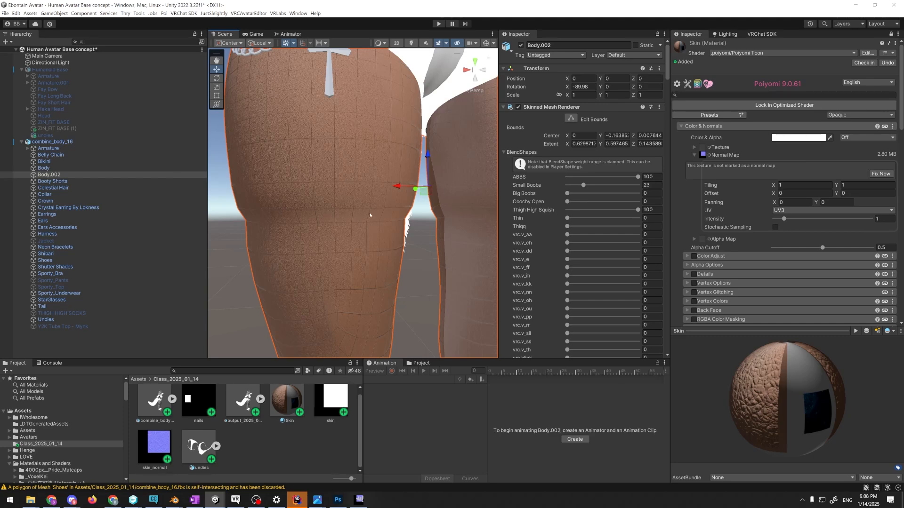
pyautogui.scroll(10, 360, 199)
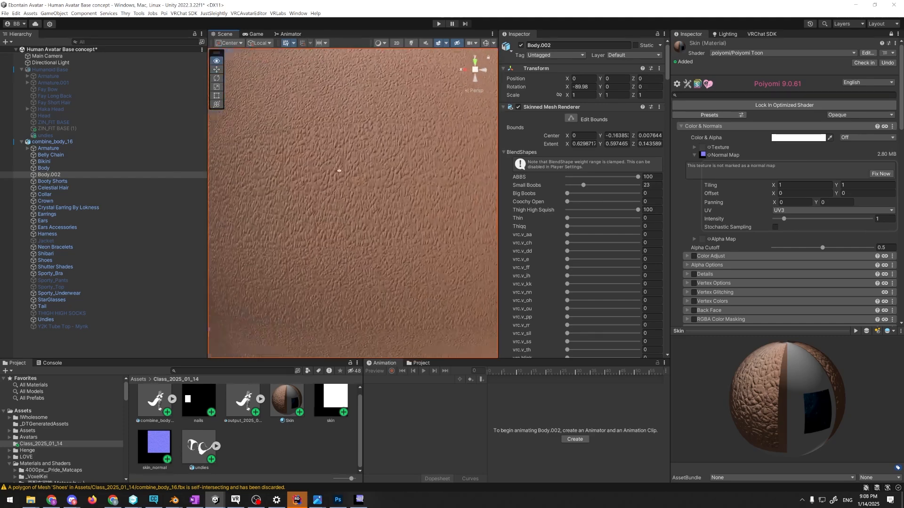
pyautogui.keyDown('alt'); pyautogui.moveTo(338, 166); pyautogui.dragTo(452, 207); pyautogui.keyUp('alt')
pyautogui.scroll(-4, 434, 210)
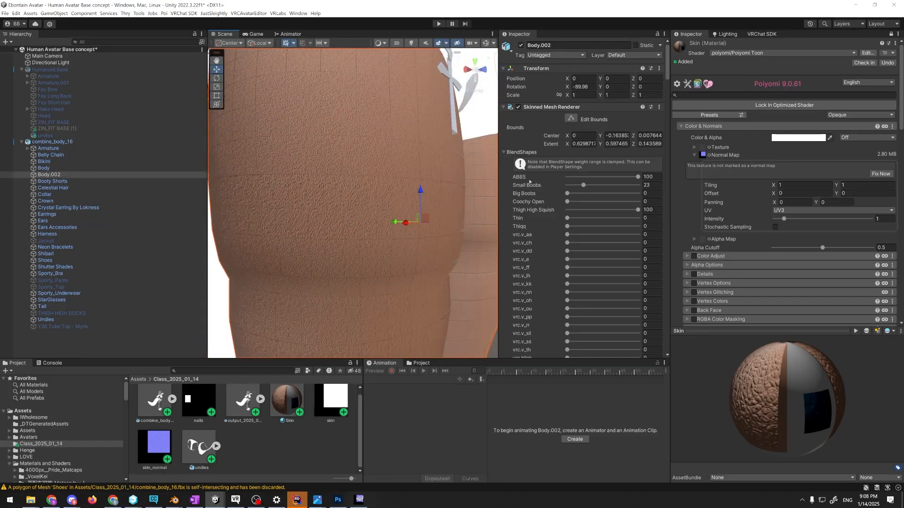
pyautogui.moveTo(438, 186); pyautogui.dragTo(461, 202, button='right')
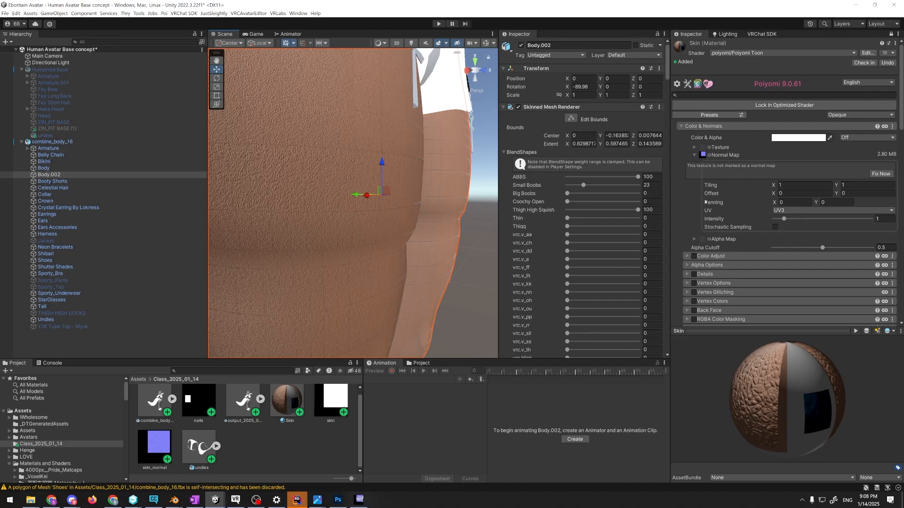
pyautogui.scroll(-6, 348, 244)
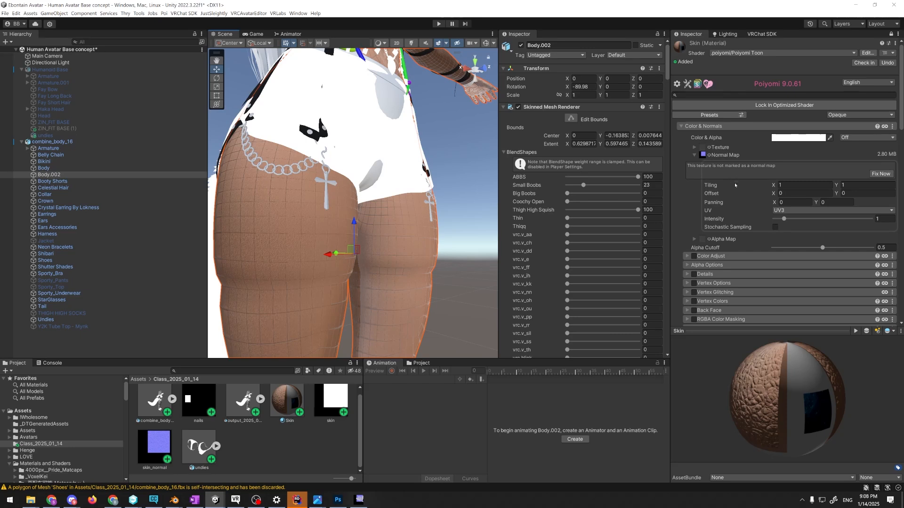
pyautogui.moveTo(338, 201); pyautogui.dragTo(303, 232, button='right')
pyautogui.press('w')
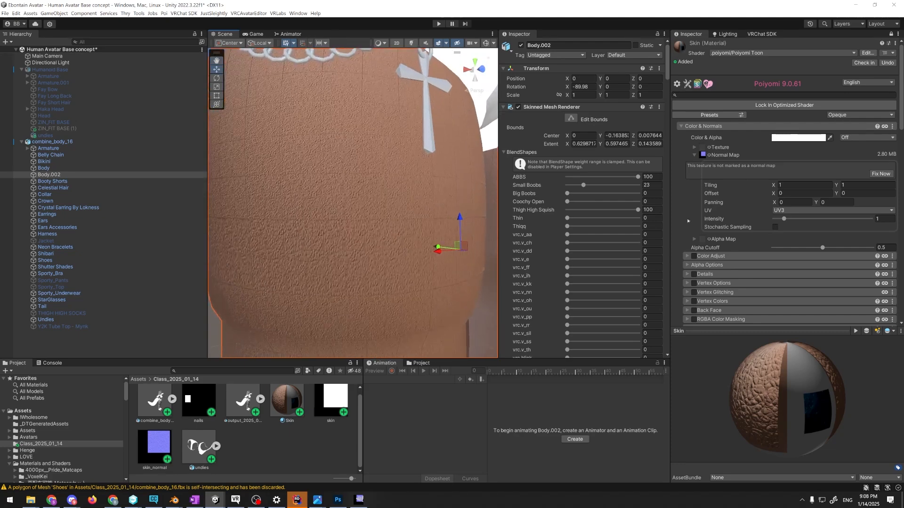
# Fix the skin_normal texture's import type to normal map and try Stochastic Sampling on it
pyautogui.click(877, 178)
pyautogui.moveTo(398, 258); pyautogui.dragTo(534, 265, button='right')
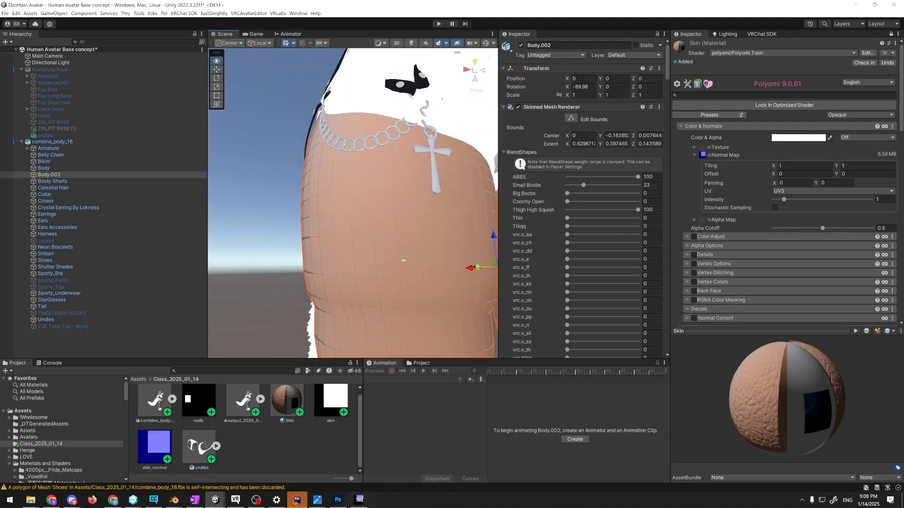
pyautogui.press('s')
pyautogui.press('w')
pyautogui.press('s')
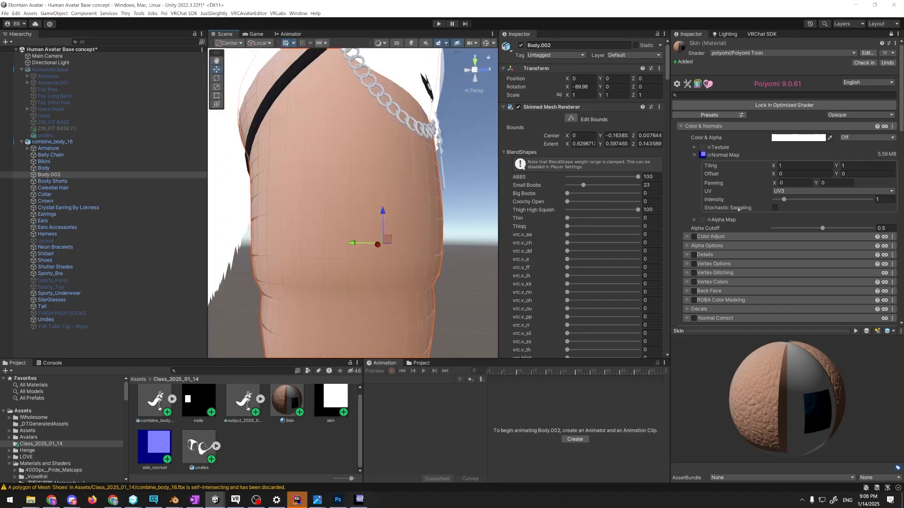
pyautogui.click(775, 208)
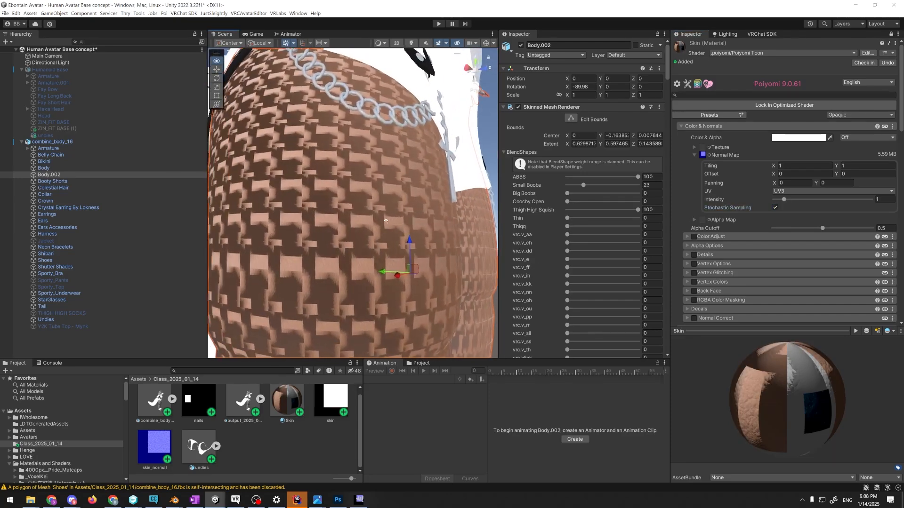
# Locate the skin_normal texture behind the Skin material's normal map and enable Fadeout to Gray in its import settings
pyautogui.click(703, 155)
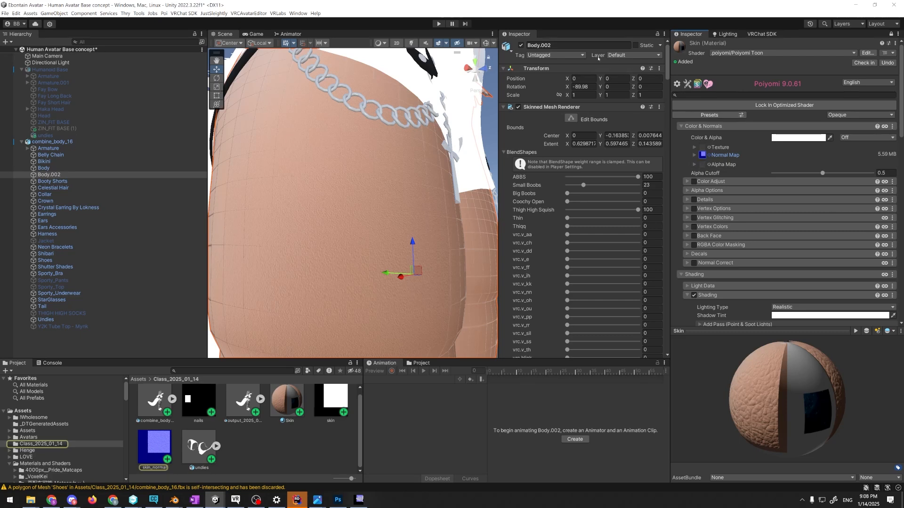
pyautogui.click(154, 447)
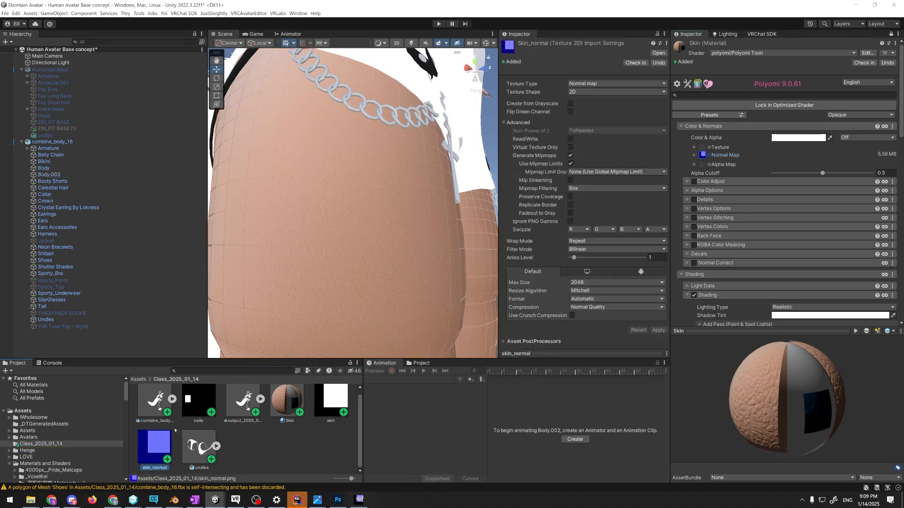
pyautogui.moveTo(412, 203); pyautogui.dragTo(405, 222, button='right')
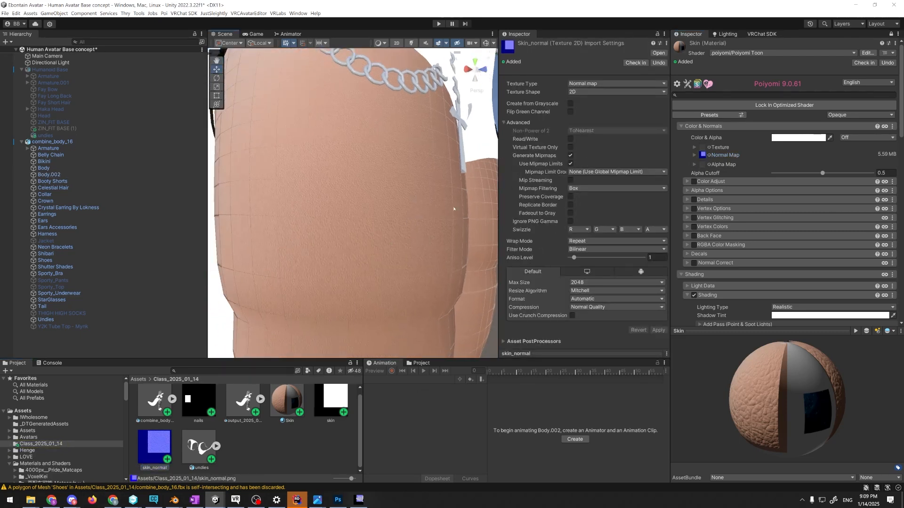
pyautogui.click(570, 213)
pyautogui.moveTo(592, 221); pyautogui.dragTo(601, 223)
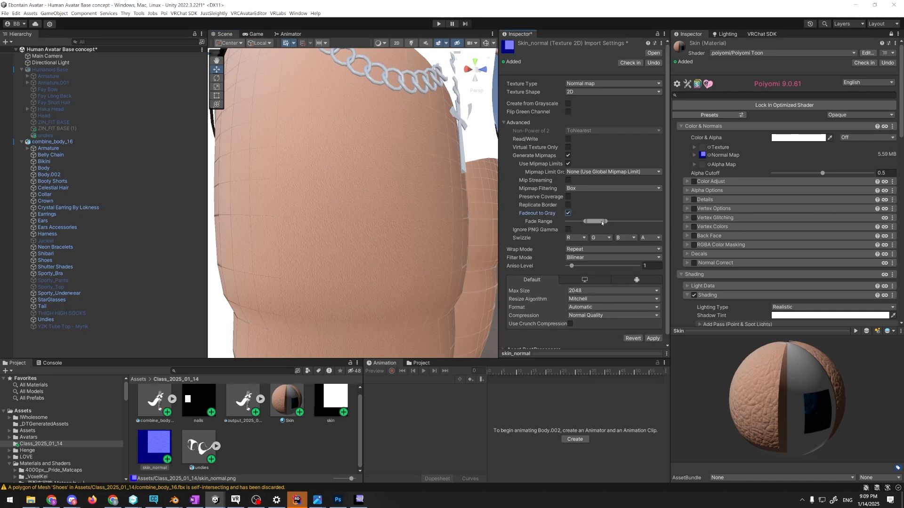
# Set skin_normal's mipmap filtering to Kaiser, enable Preserve Coverage and Read/Write, and apply the import settings
pyautogui.click(589, 188)
pyautogui.click(582, 202)
pyautogui.click(568, 198)
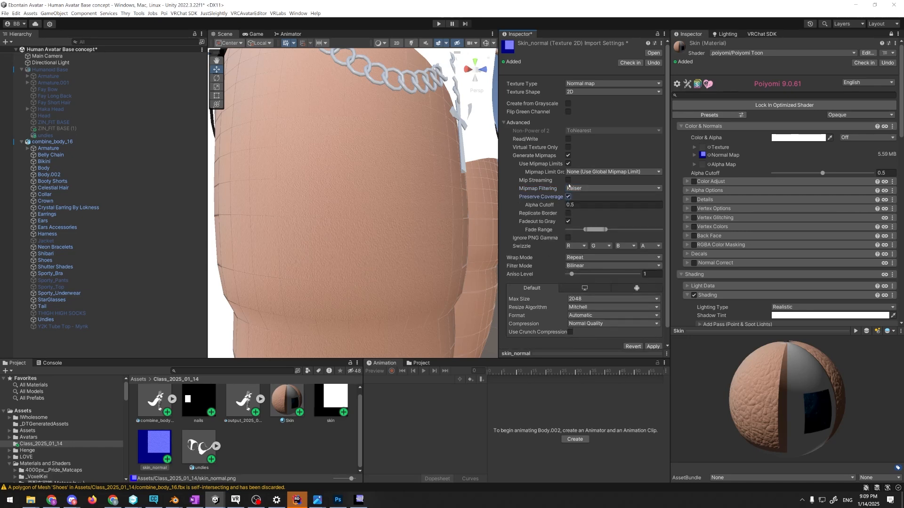
pyautogui.click(568, 140)
pyautogui.click(652, 346)
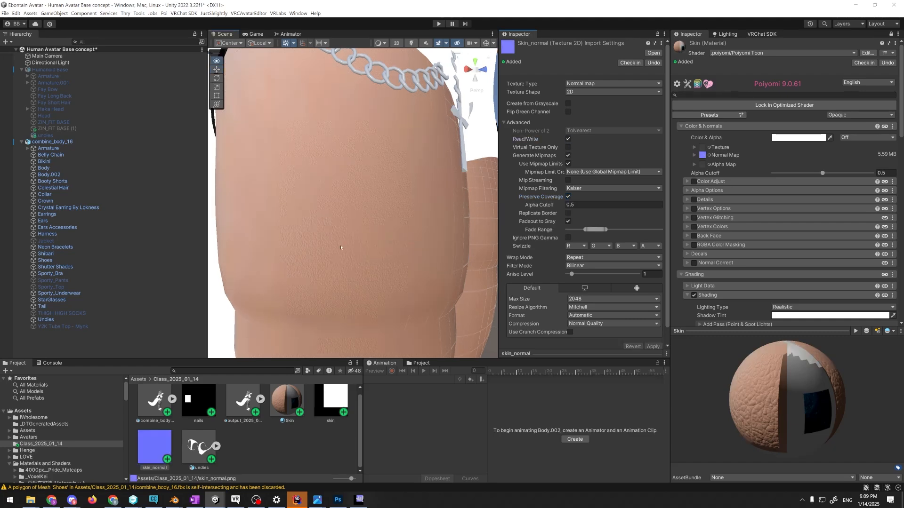
# Examine how the reimported skin normal detail looks on the thighs at close and far viewing distances
pyautogui.scroll(-3, 332, 252)
pyautogui.scroll(7, 331, 247)
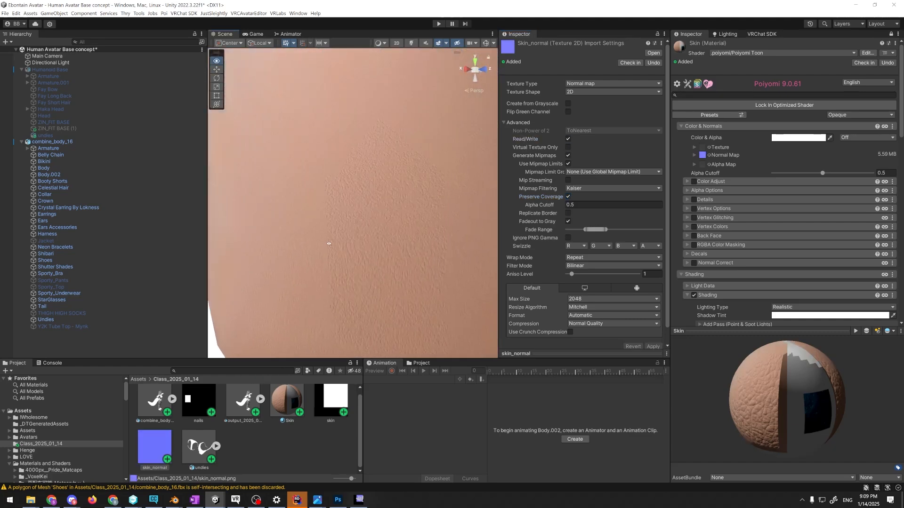
pyautogui.scroll(-5, 330, 225)
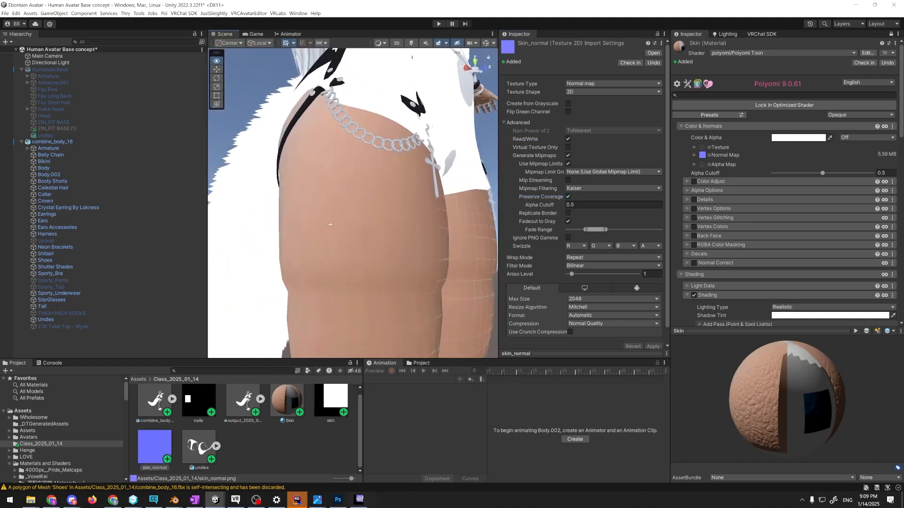
pyautogui.scroll(6, 330, 225)
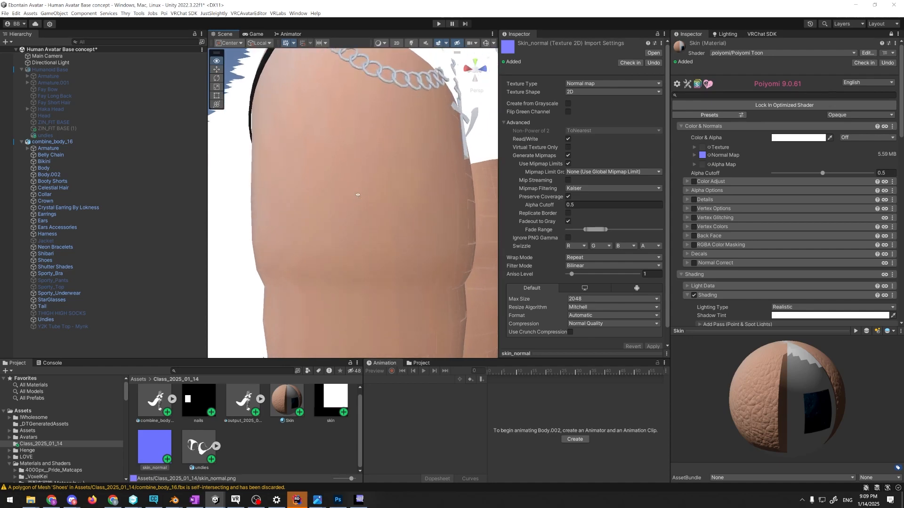
pyautogui.moveTo(357, 195); pyautogui.dragTo(392, 167, button='right')
pyautogui.scroll(-15, 456, 222)
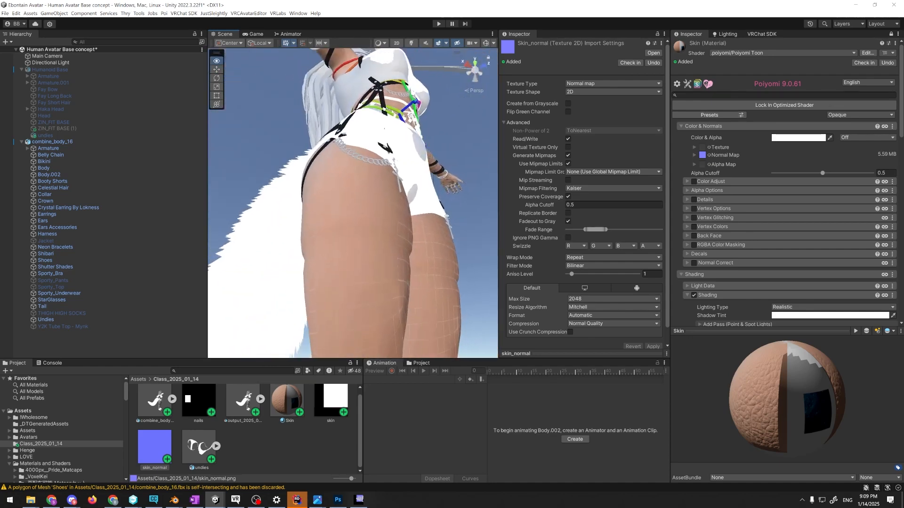
pyautogui.moveTo(352, 243); pyautogui.dragTo(358, 265, button='right')
pyautogui.scroll(-2, 609, 306)
pyautogui.click(602, 284)
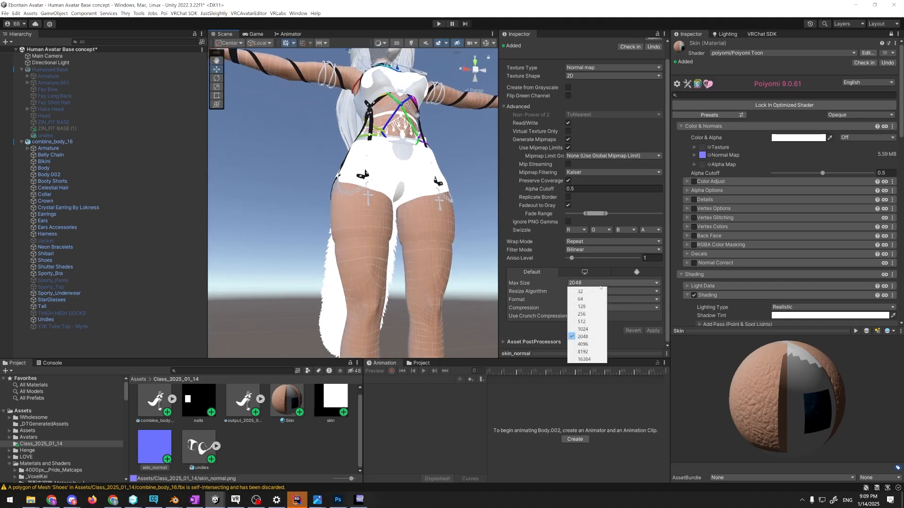
pyautogui.scroll(12, 423, 259)
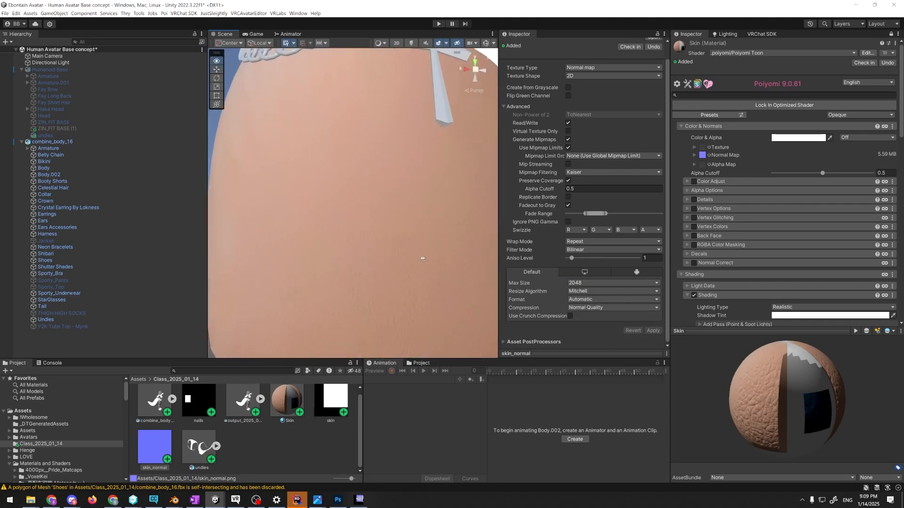
pyautogui.moveTo(422, 258); pyautogui.dragTo(398, 242, button='right')
pyautogui.press('s')
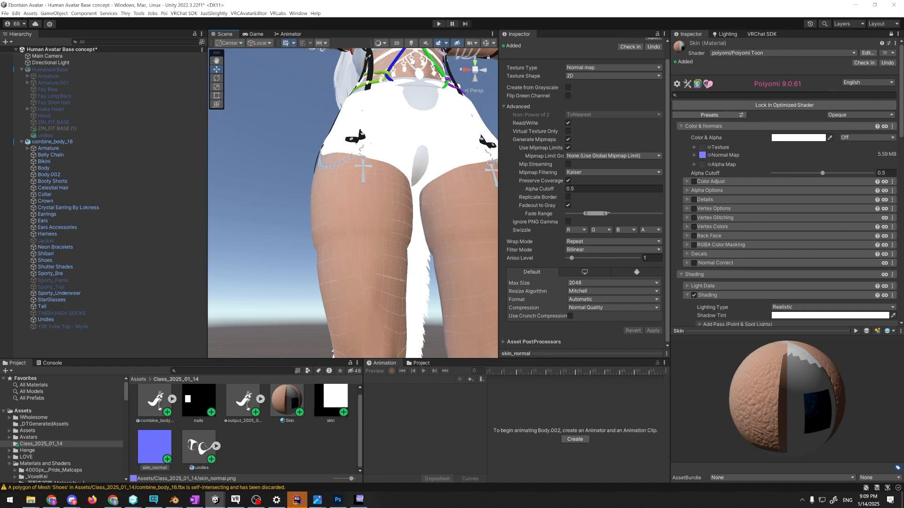
# Widen skin_normal's Fade Range by raising its upper limit, apply the import settings, and view the thigh from the side
pyautogui.moveTo(607, 213); pyautogui.dragTo(639, 214)
pyautogui.click(653, 331)
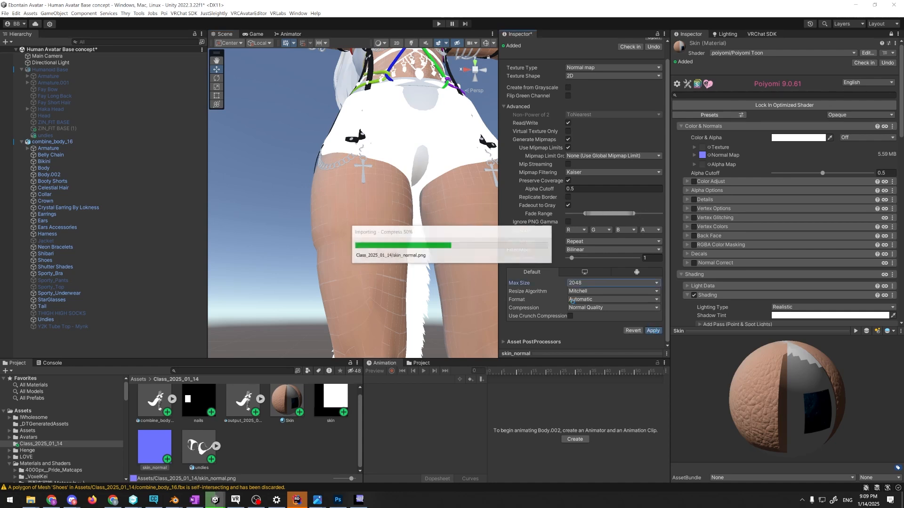
pyautogui.moveTo(405, 282); pyautogui.dragTo(663, 275, button='right')
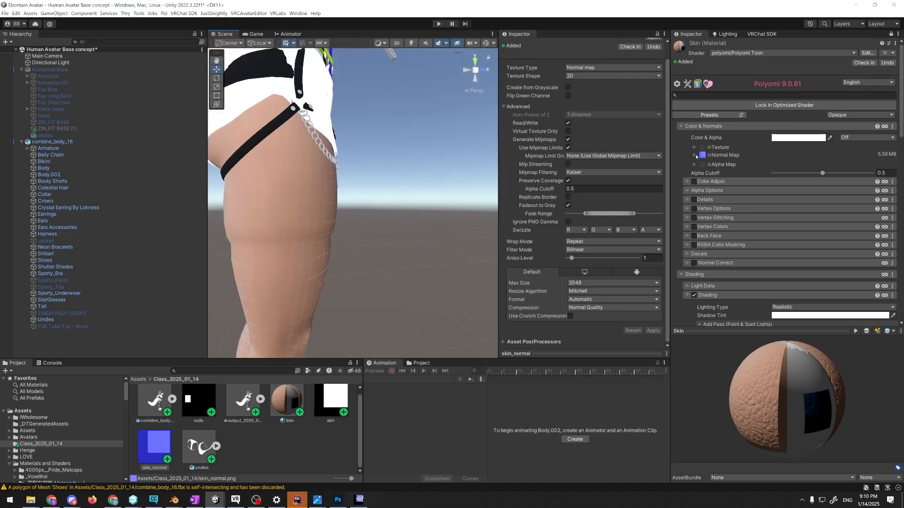
# Set the UV To Blend of the Skin material's Matcap 0 texture to UV0 and review its masking settings
pyautogui.scroll(-8, 804, 241)
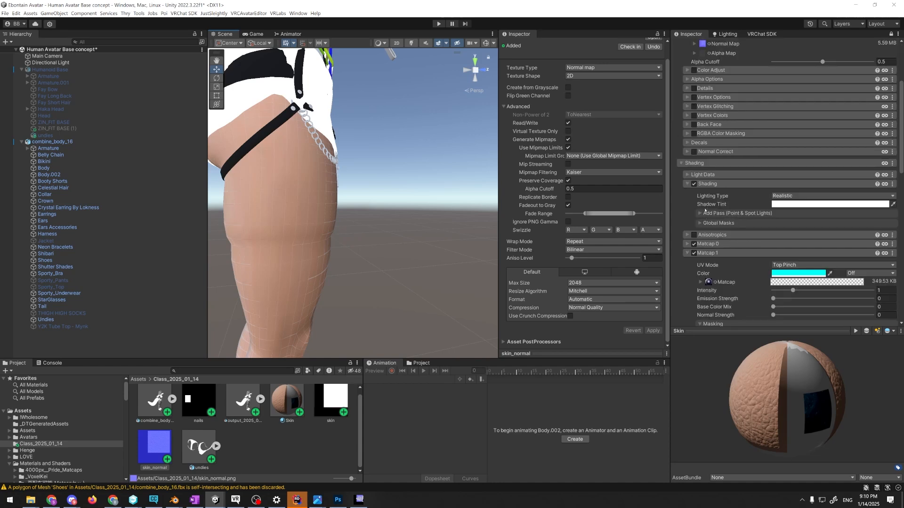
pyautogui.click(685, 178)
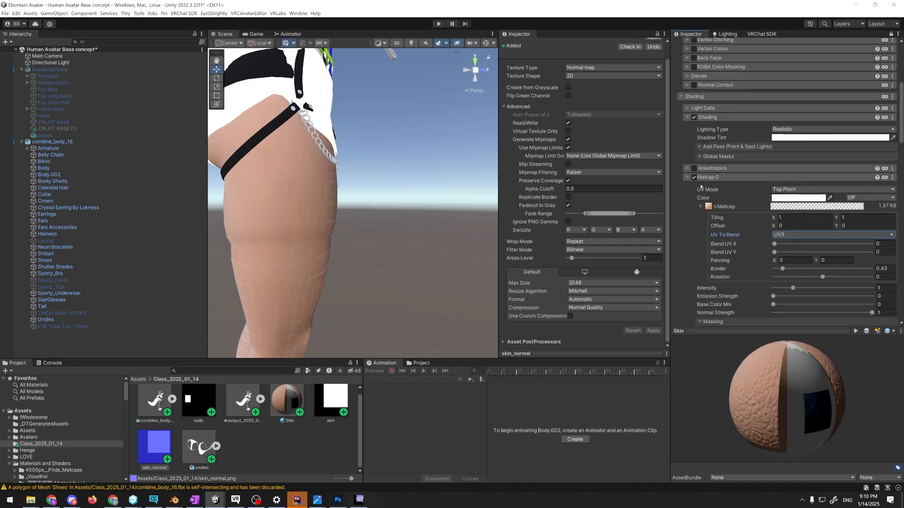
pyautogui.moveTo(400, 221); pyautogui.dragTo(481, 231, button='right')
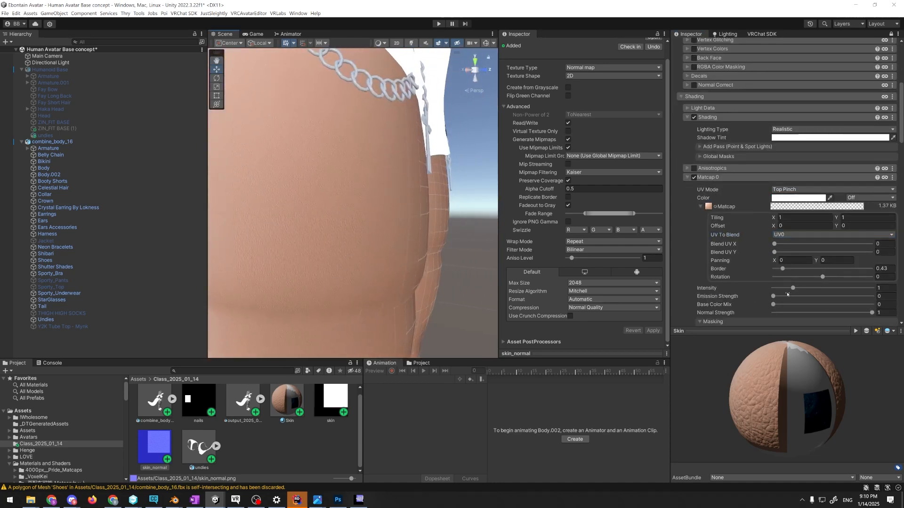
pyautogui.scroll(-5, 772, 284)
pyautogui.scroll(-1, 752, 252)
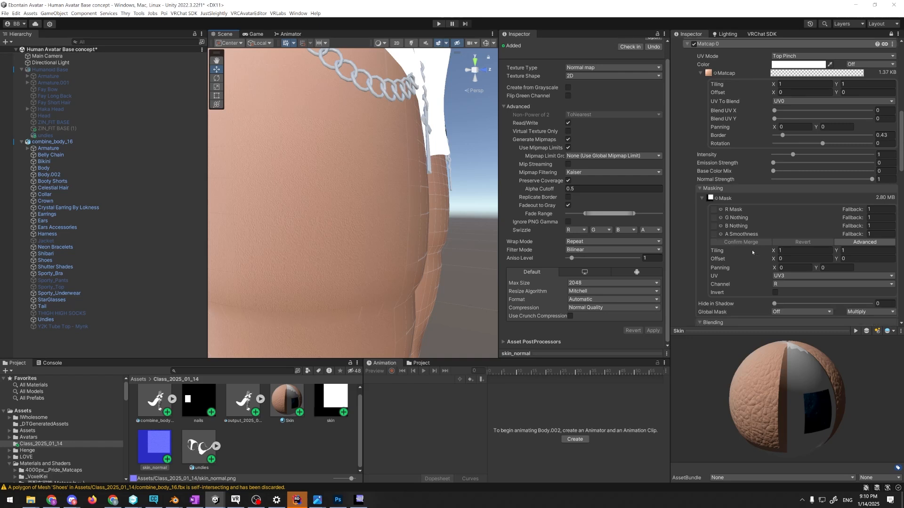
pyautogui.scroll(-2, 758, 255)
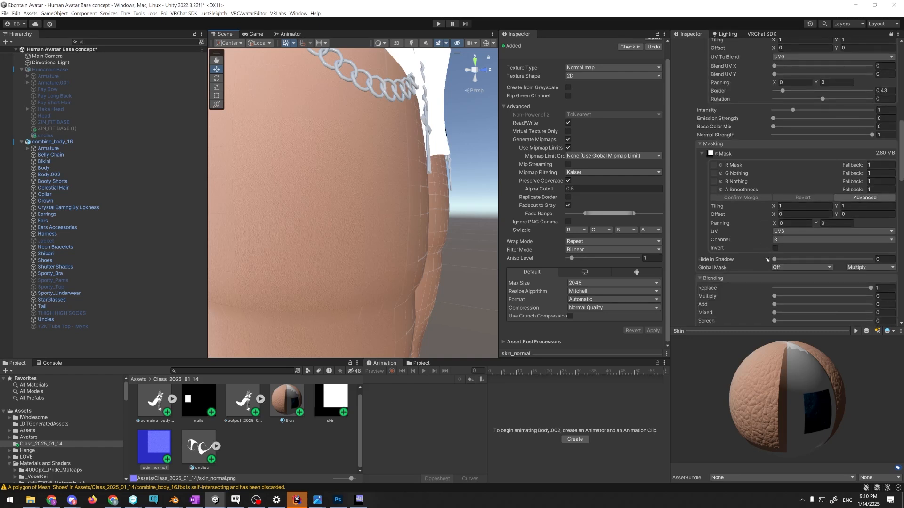
pyautogui.moveTo(468, 222); pyautogui.dragTo(429, 221, button='right')
pyautogui.keyDown('alt'); pyautogui.moveTo(428, 221); pyautogui.dragTo(579, 229); pyautogui.keyUp('alt')
pyautogui.moveTo(580, 229); pyautogui.dragTo(376, 212, button='right')
# Activate the Humanoid Base avatar and deactivate combine_body_16 in the scene
pyautogui.hotkey('alt', 'Tab')
pyautogui.click(262, 122)
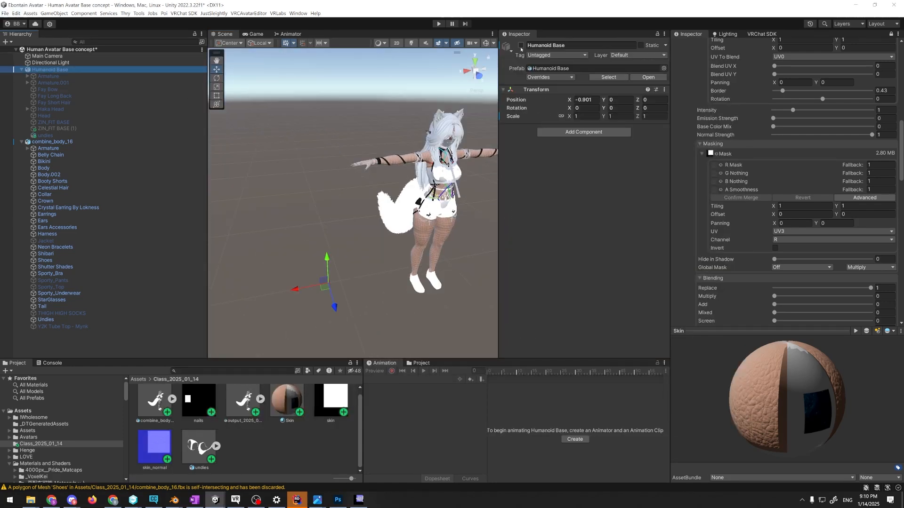
pyautogui.click(520, 46)
pyautogui.click(363, 124)
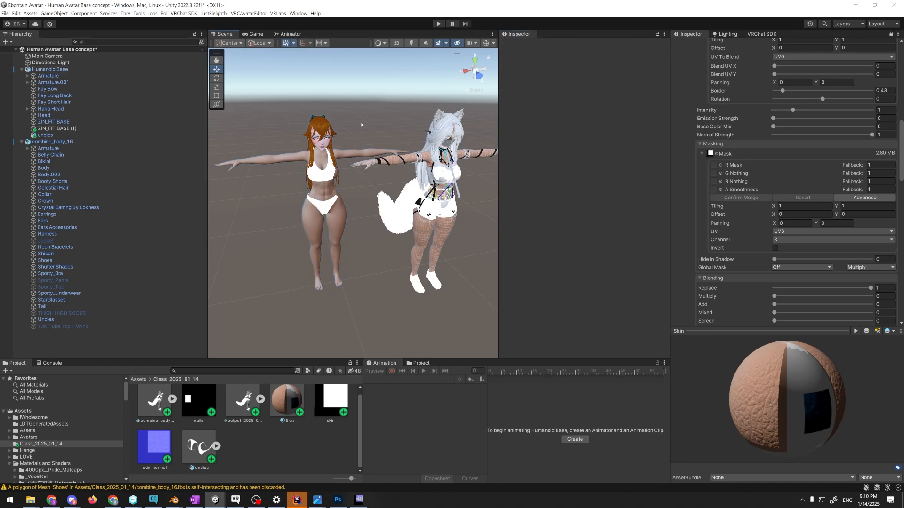
pyautogui.moveTo(361, 125); pyautogui.dragTo(346, 111, button='right')
pyautogui.click(84, 142)
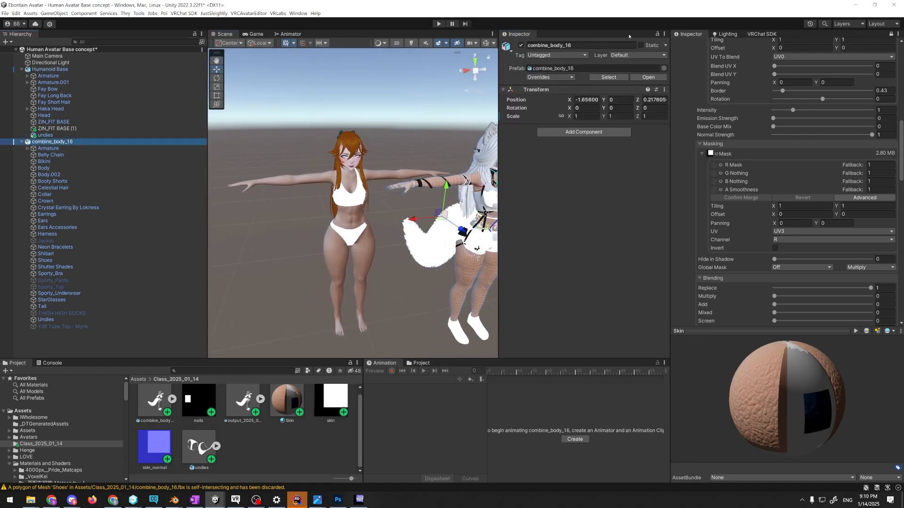
pyautogui.click(520, 45)
pyautogui.click(433, 211)
# Examine the normal map detail on the Humanoid Base's forearm skin and textured patch from several distances and angles
pyautogui.moveTo(432, 210); pyautogui.dragTo(353, 192, button='right')
pyautogui.press('w')
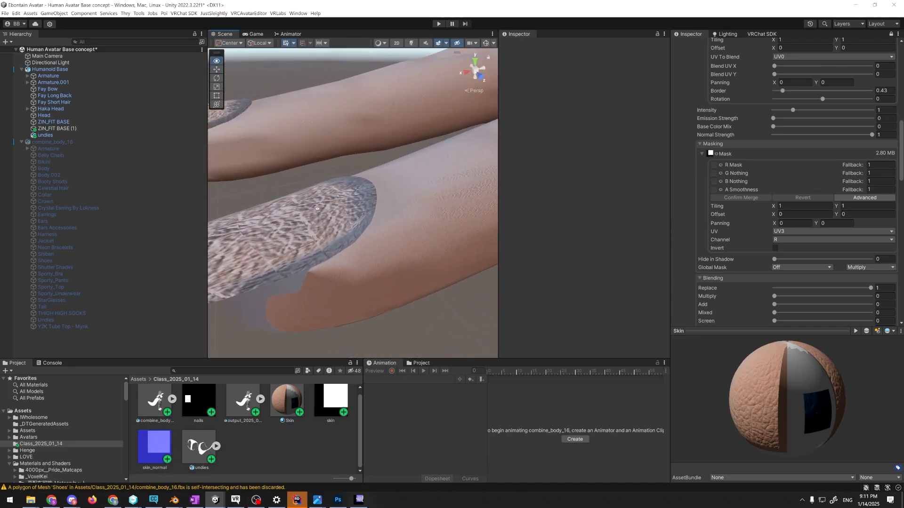
pyautogui.scroll(-3, 318, 226)
pyautogui.scroll(8, 365, 226)
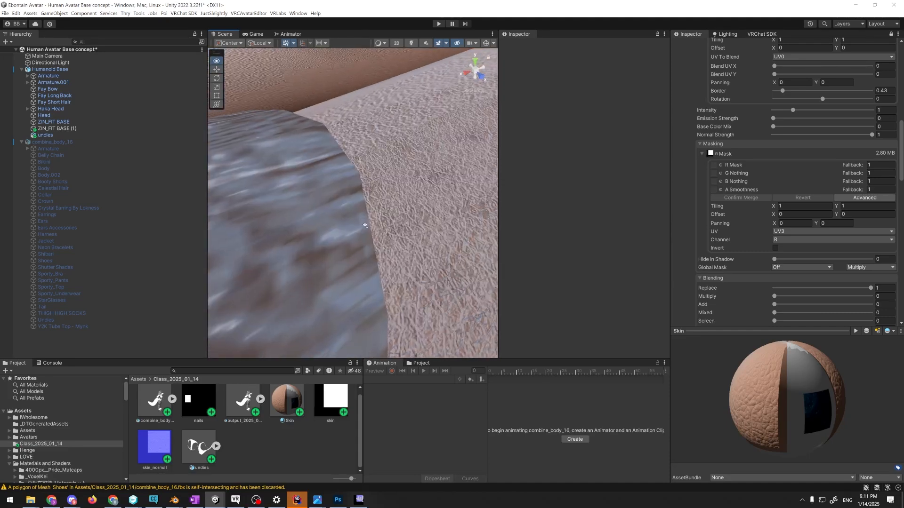
pyautogui.scroll(-8, 366, 226)
pyautogui.moveTo(366, 226); pyautogui.dragTo(379, 234, button='right')
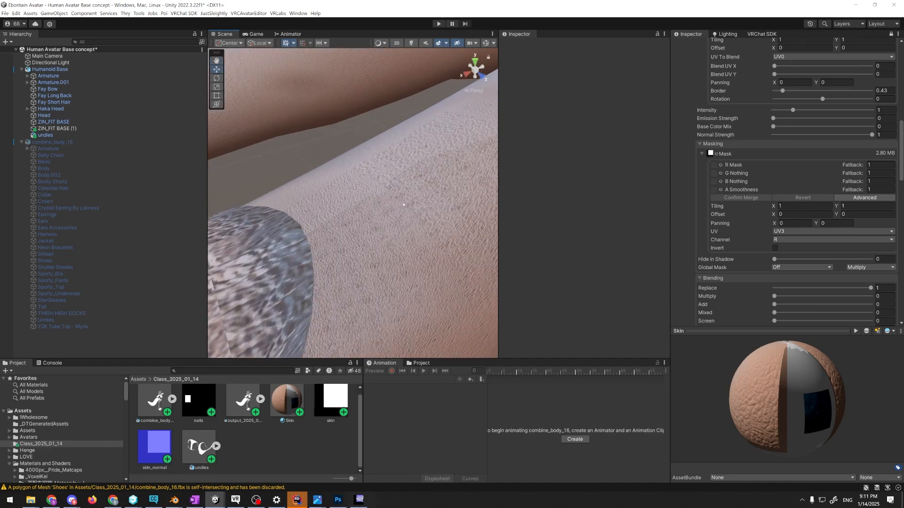
pyautogui.scroll(-8, 398, 209)
pyautogui.scroll(8, 385, 219)
pyautogui.moveTo(386, 220); pyautogui.dragTo(408, 232, button='right')
pyautogui.scroll(-8, 408, 232)
pyautogui.scroll(5, 424, 236)
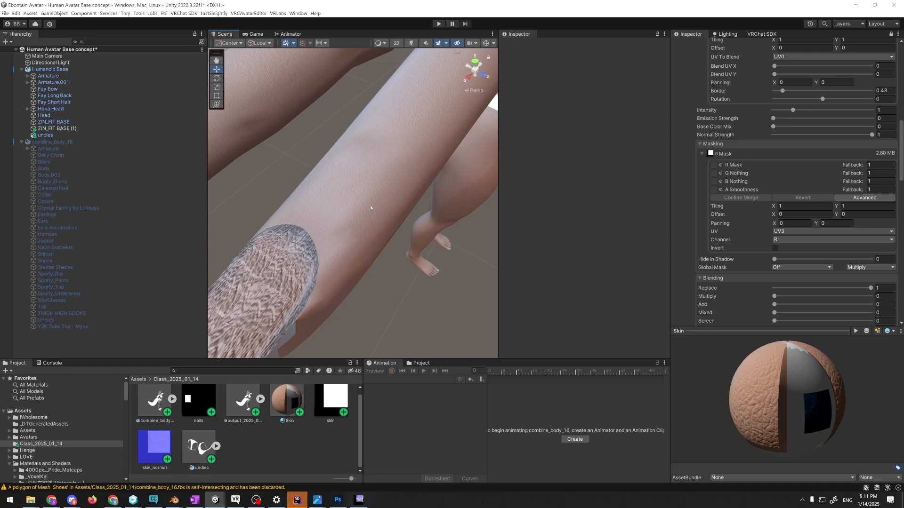
pyautogui.moveTo(391, 239); pyautogui.dragTo(346, 240, button='right')
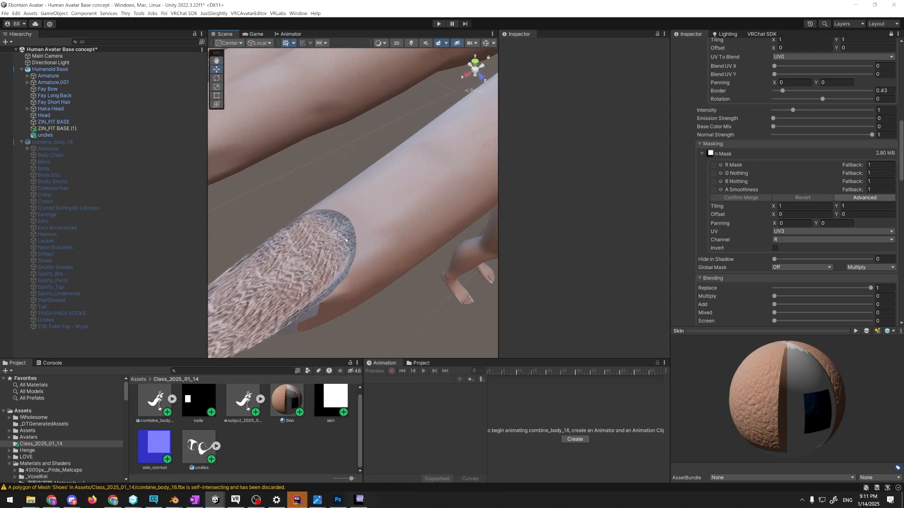
# Select Fay Short Hair on the Humanoid Base and review the Matcap 0 and Matcap 1 settings of its material
pyautogui.press('s')
pyautogui.moveTo(346, 240); pyautogui.dragTo(464, 152, button='right')
pyautogui.press('w')
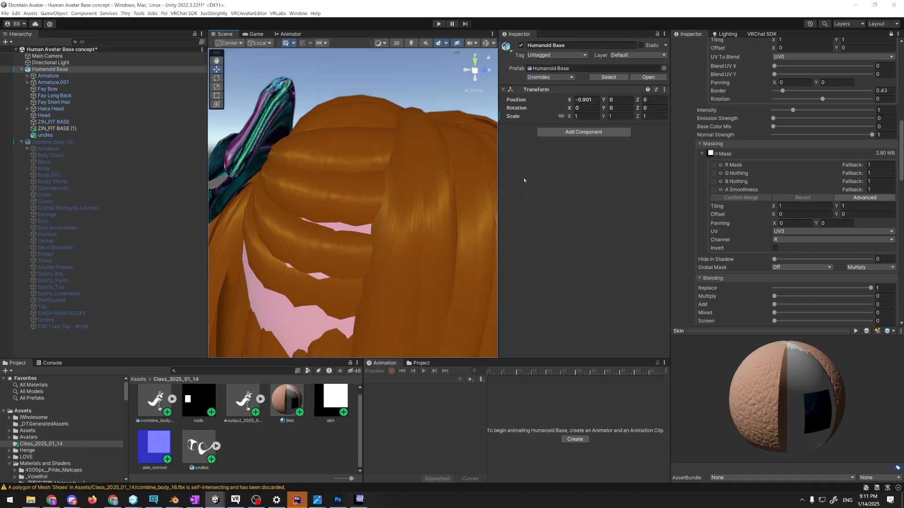
pyautogui.click(448, 151)
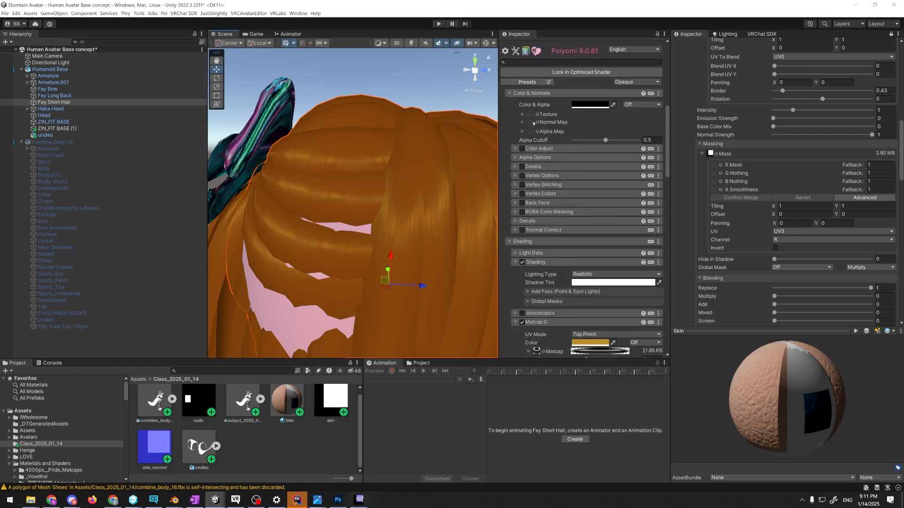
pyautogui.scroll(-5, 574, 125)
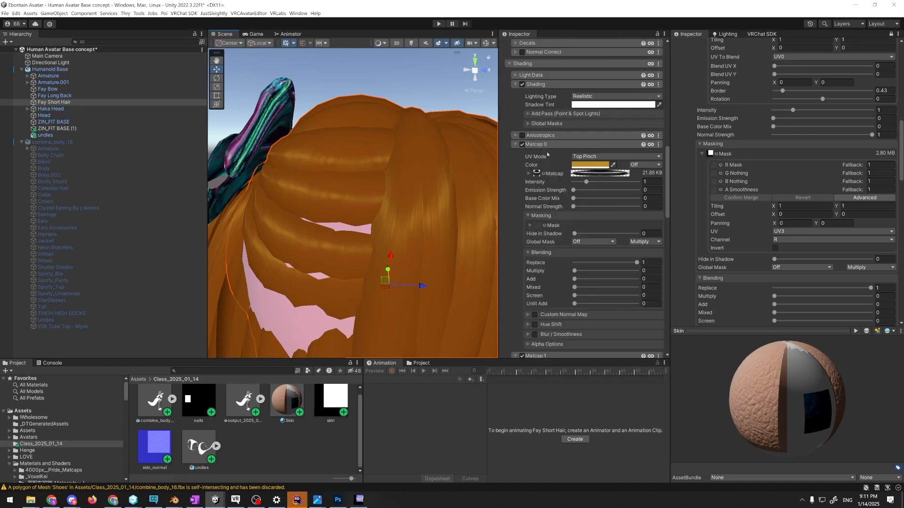
pyautogui.scroll(-4, 537, 221)
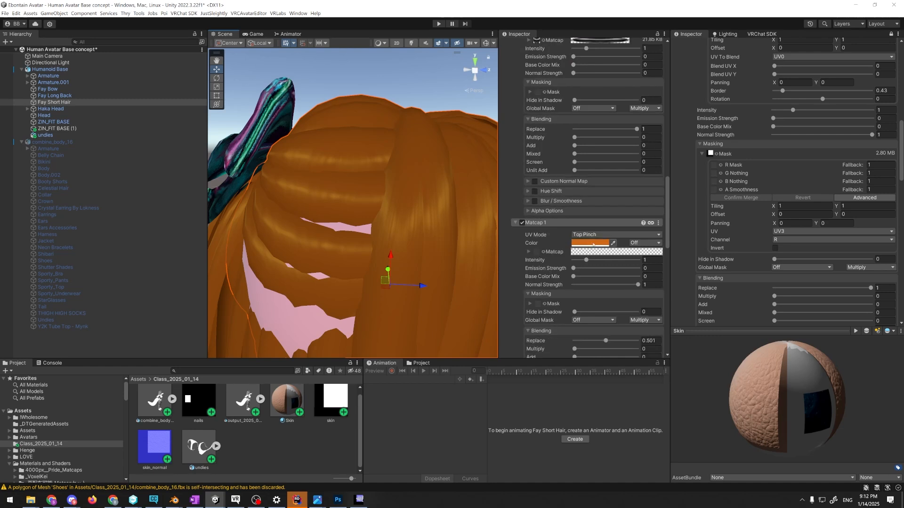
pyautogui.scroll(-2, 588, 251)
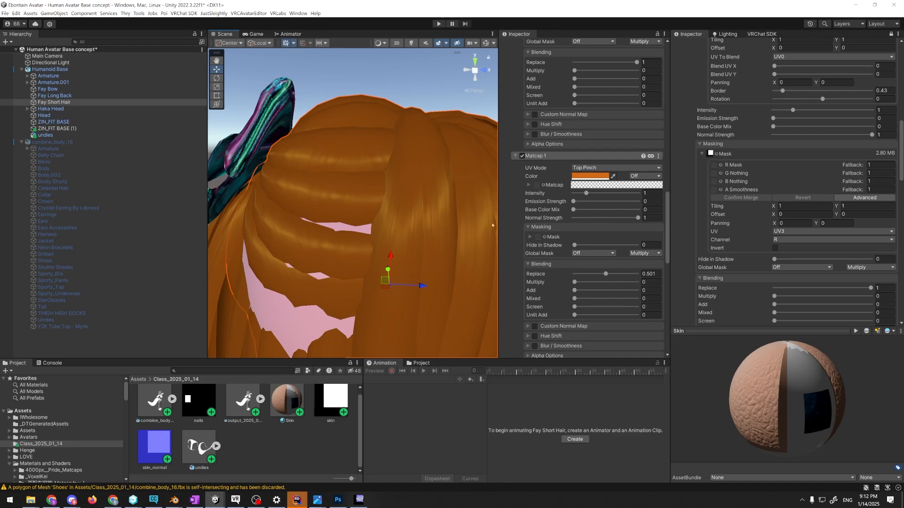
pyautogui.scroll(15, 566, 167)
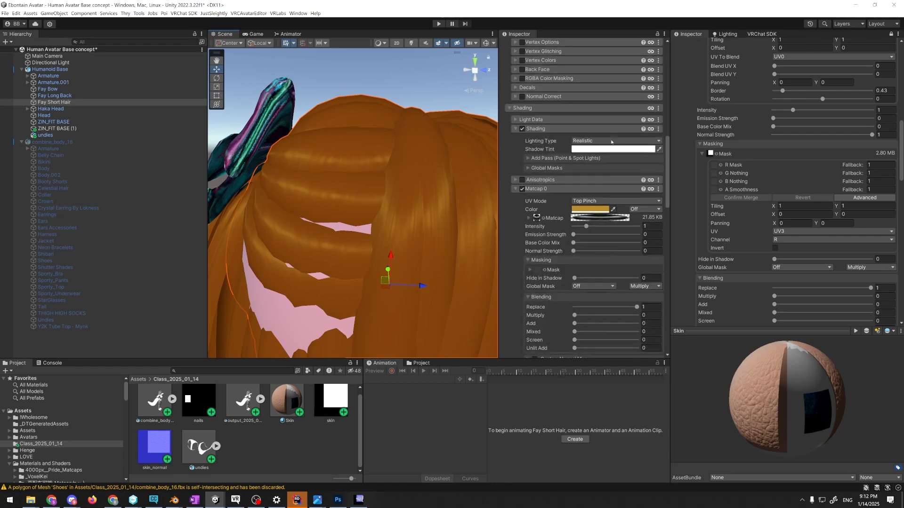
# Check the hair material's base Color & Alpha value and compare it with its two matcap colors
pyautogui.click(583, 149)
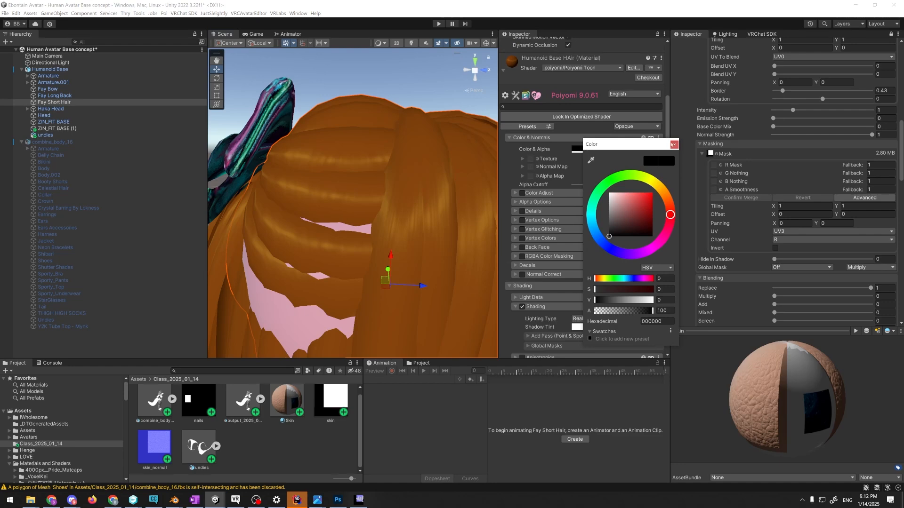
pyautogui.click(674, 144)
pyautogui.scroll(-12, 561, 146)
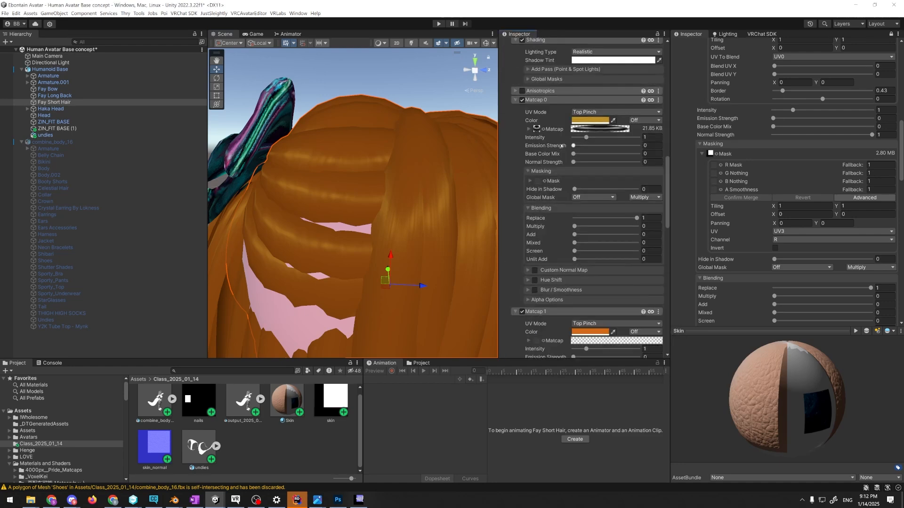
pyautogui.scroll(-5, 561, 145)
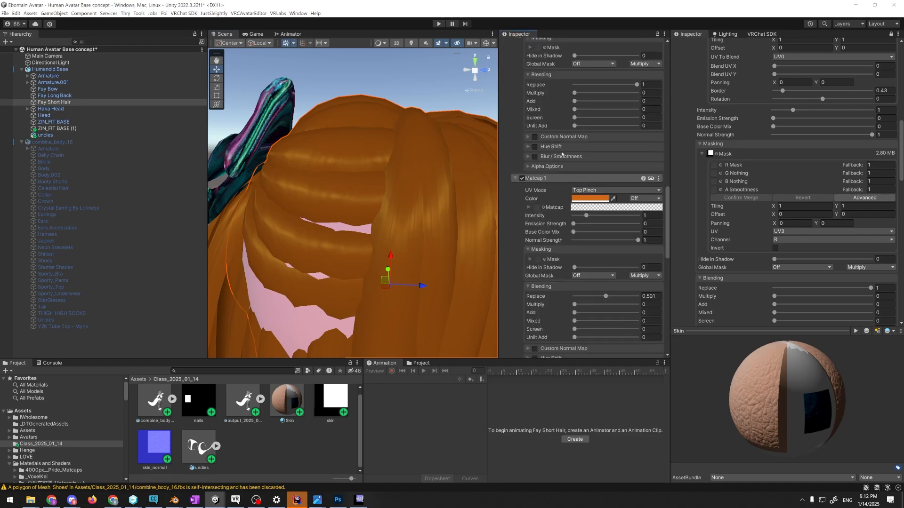
pyautogui.scroll(3, 561, 154)
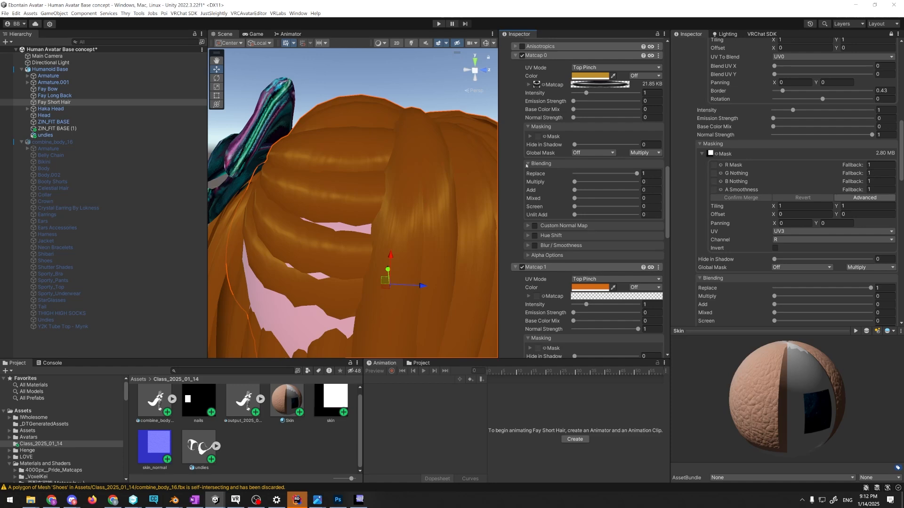
# Select Fay Bow, frame it in the scene, and review its bow 1 material's Matcap 0 and normal map settings
pyautogui.click(271, 107)
pyautogui.click(282, 155)
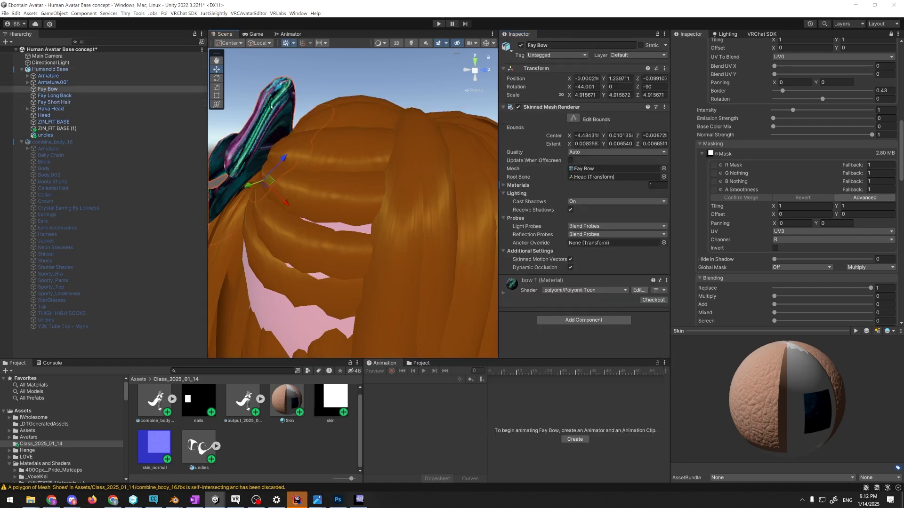
pyautogui.scroll(-3, 547, 218)
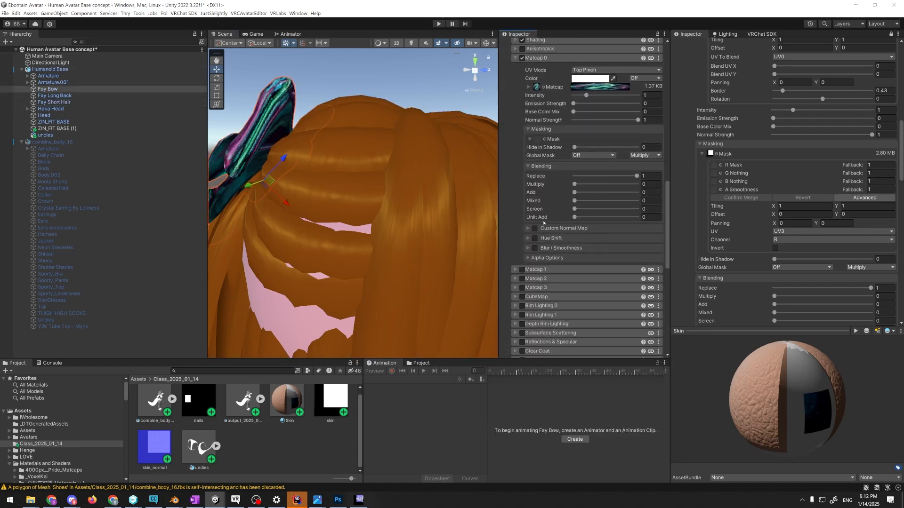
pyautogui.scroll(-1, 568, 153)
pyautogui.press('f')
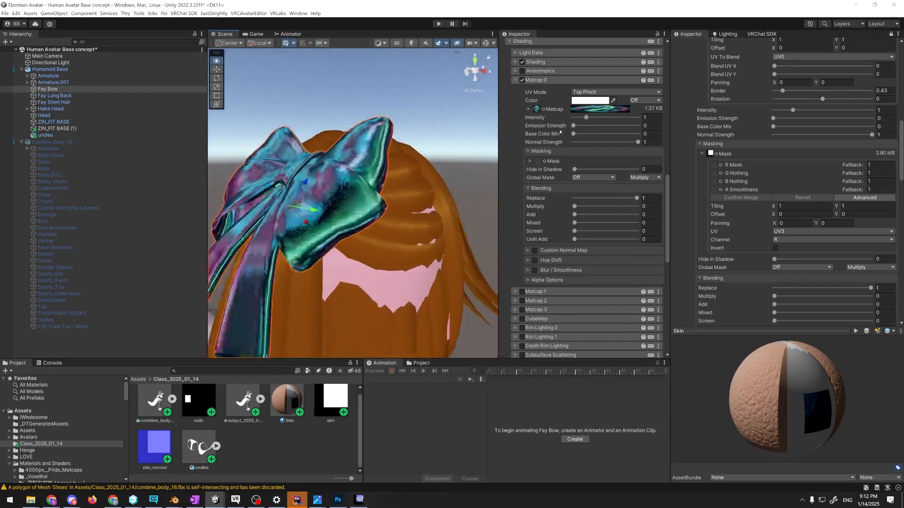
pyautogui.press('d')
pyautogui.moveTo(580, 128); pyautogui.dragTo(593, 146, button='right')
pyautogui.press('s')
pyautogui.scroll(10, 593, 147)
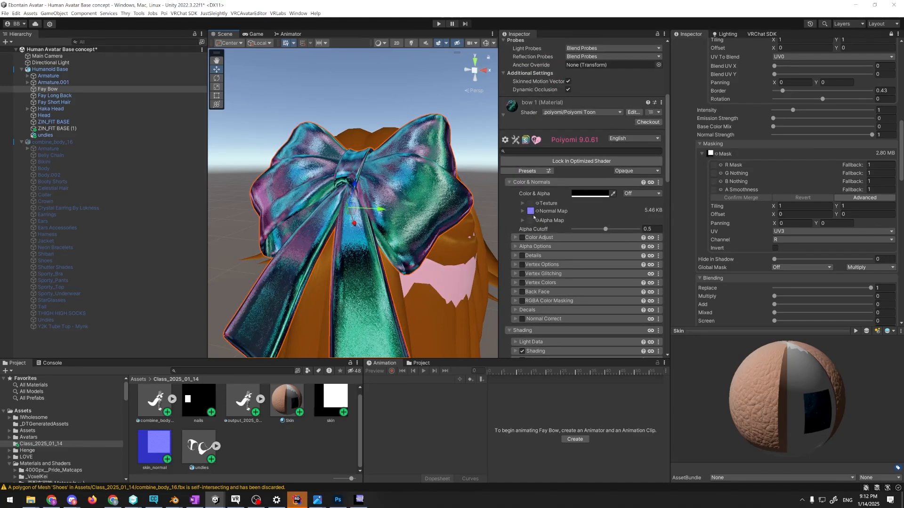
# Locate the bow material's normal map in the project and view Ground034_8K_Normal.jpg at full size
pyautogui.click(531, 211)
pyautogui.click(289, 412)
pyautogui.doubleClick(289, 412)
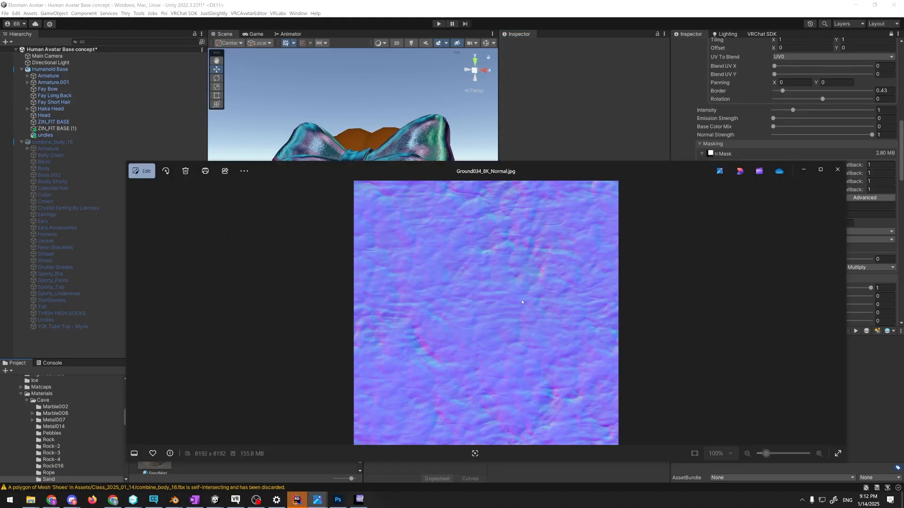
pyautogui.click(837, 169)
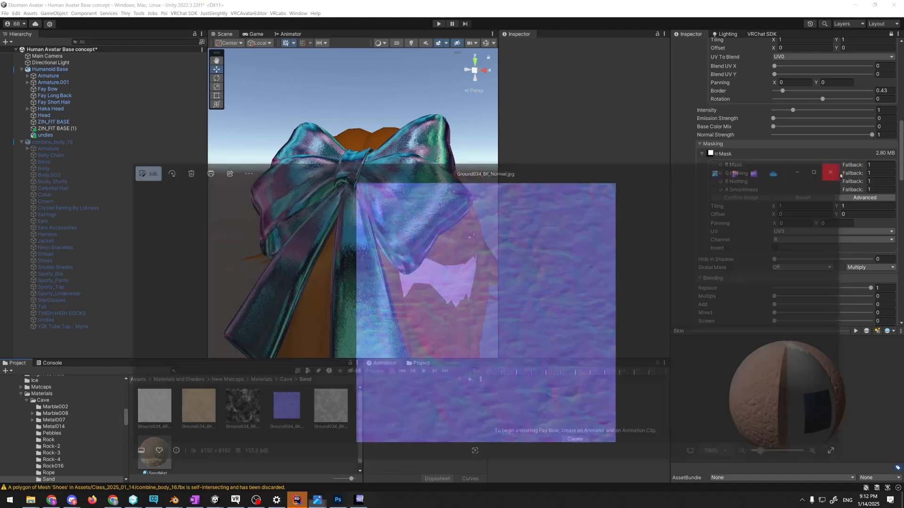
# View the hair and bow from the side of the avatar's head with nothing selected
pyautogui.keyDown('alt'); pyautogui.moveTo(438, 207); pyautogui.dragTo(341, 108); pyautogui.keyUp('alt')
pyautogui.scroll(-1, 423, 168)
pyautogui.click(379, 120)
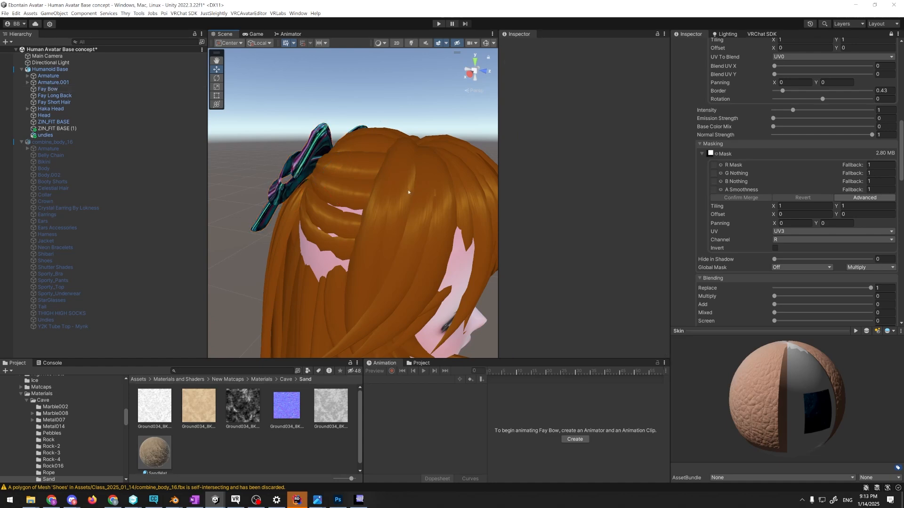
# Switch to the body_1 file in Blender, view the avatar mesh in the Layout workspace, and return to Unity
pyautogui.hotkey('alt', 'Tab')
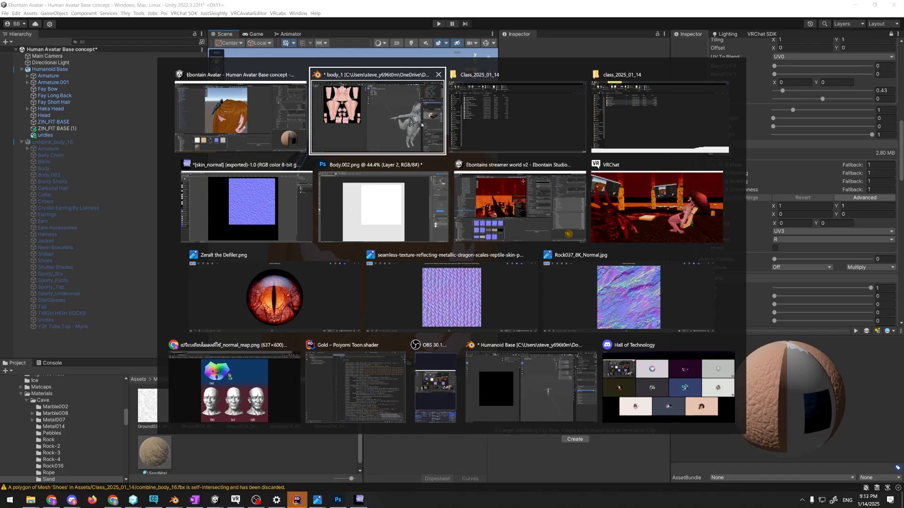
pyautogui.click(416, 123)
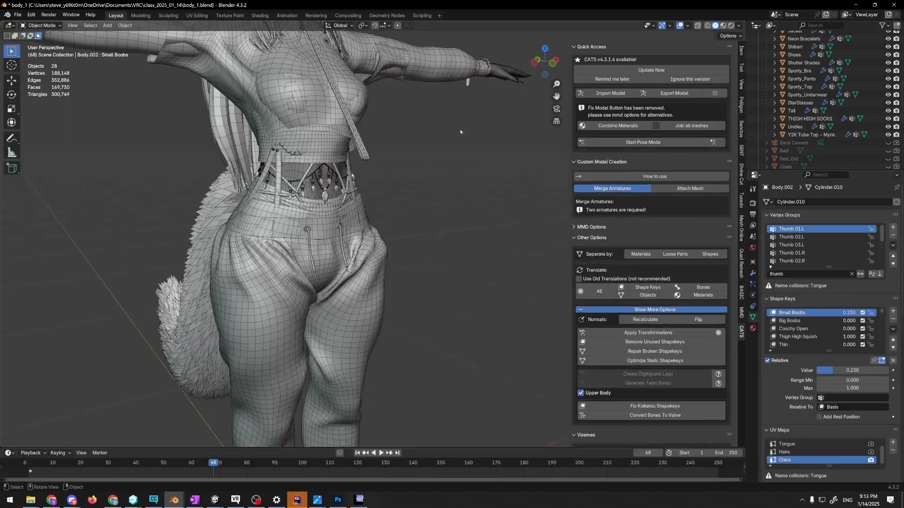
pyautogui.scroll(-3, 433, 132)
pyautogui.scroll(2, 432, 131)
pyautogui.moveTo(432, 131); pyautogui.dragTo(487, 165, button='middle')
pyautogui.scroll(-3, 492, 187)
pyautogui.hotkey('alt', 'Tab')
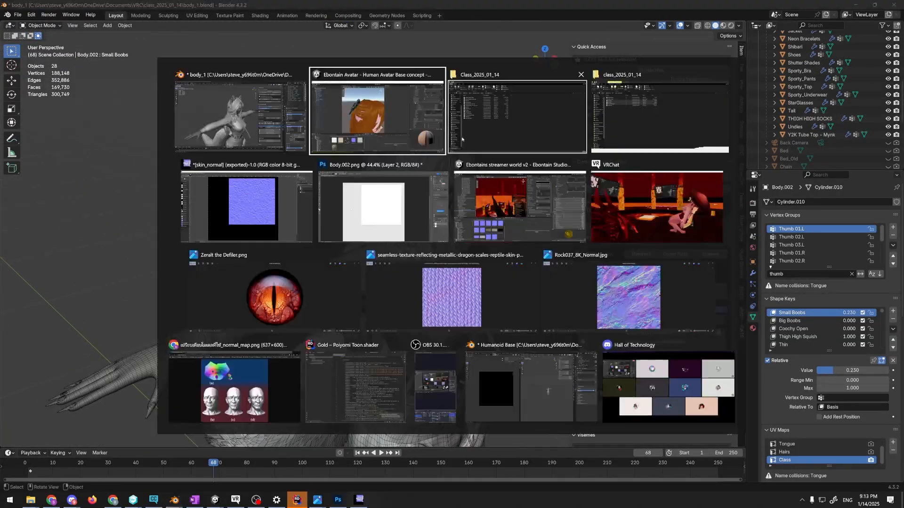
pyautogui.click(387, 114)
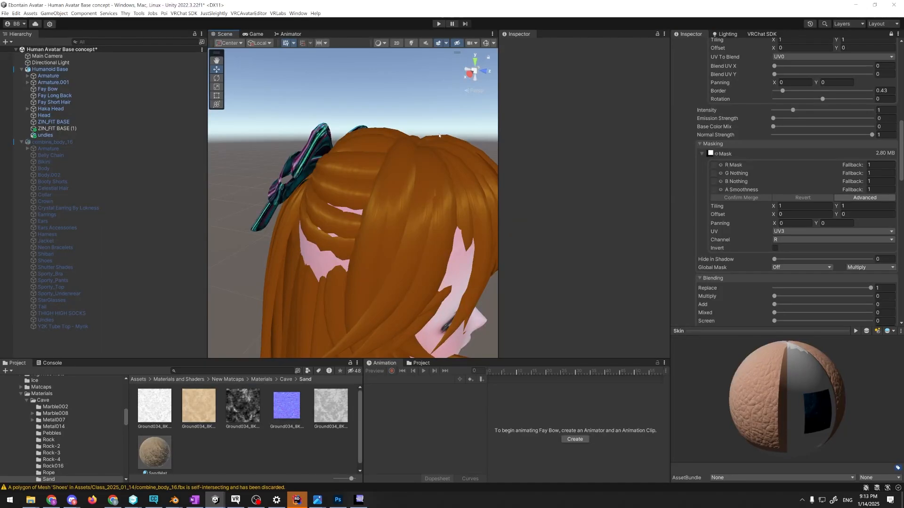
# Examine the matcap highlights on the avatar's hair from the side at several distances and angles
pyautogui.scroll(-3, 438, 137)
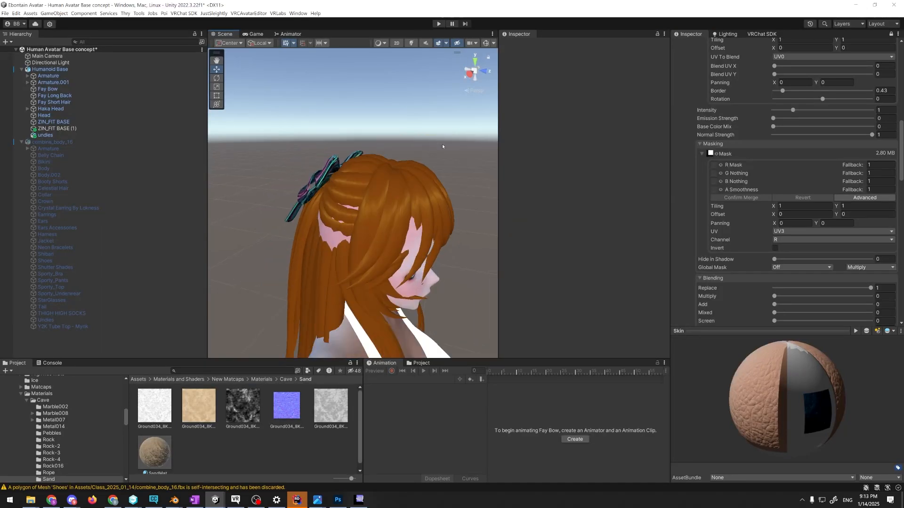
pyautogui.press('w')
pyautogui.moveTo(442, 144); pyautogui.dragTo(279, 174, button='right')
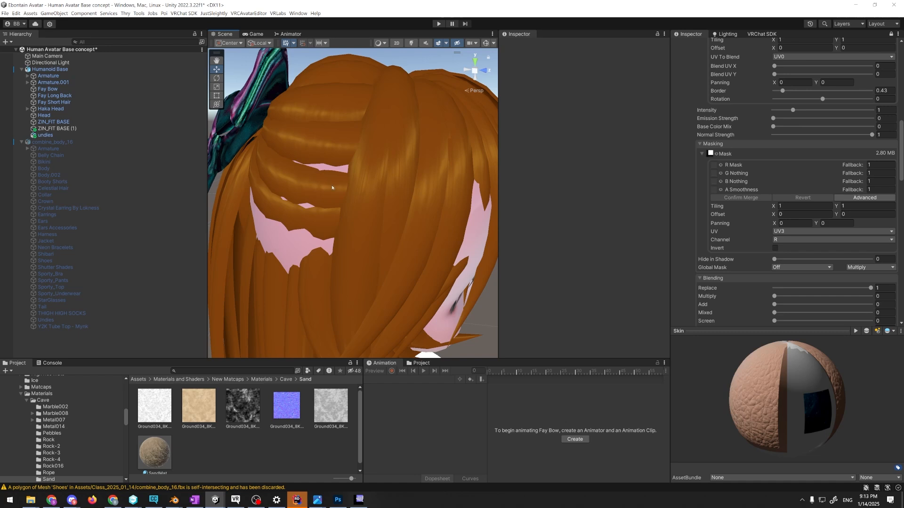
pyautogui.moveTo(332, 188); pyautogui.dragTo(345, 183, button='right')
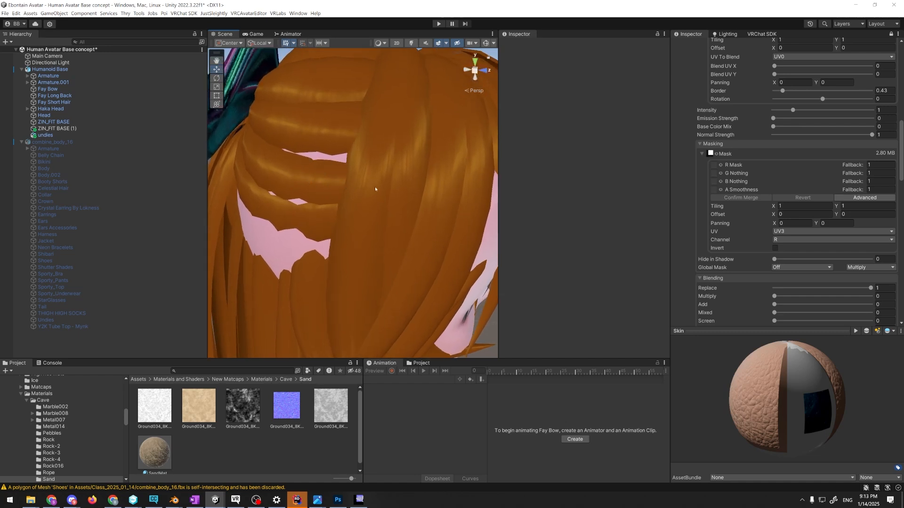
pyautogui.scroll(-5, 365, 192)
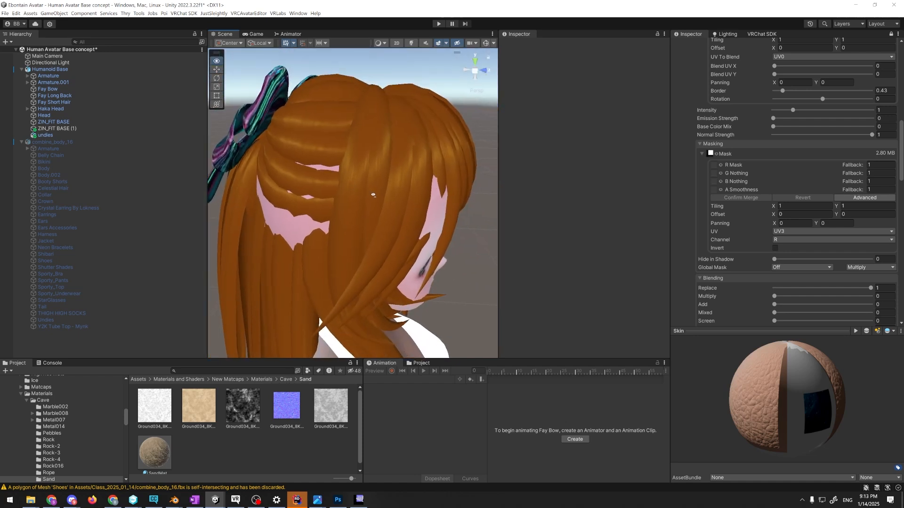
pyautogui.moveTo(373, 195); pyautogui.dragTo(404, 178, button='right')
pyautogui.press('w')
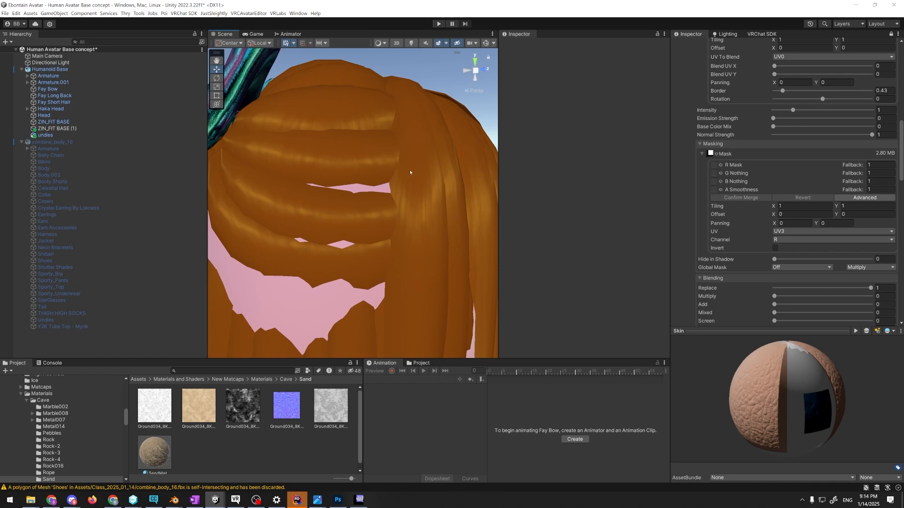
# Check the body_1 model in Blender, and compare the highlight bands on the hair strands up close in Unity
pyautogui.hotkey('alt', 'Tab')
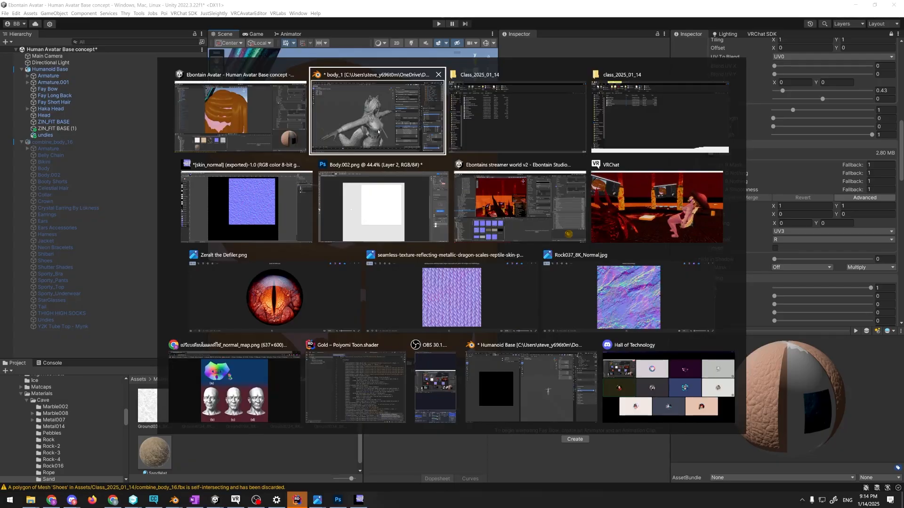
pyautogui.hotkey('alt', 'Tab')
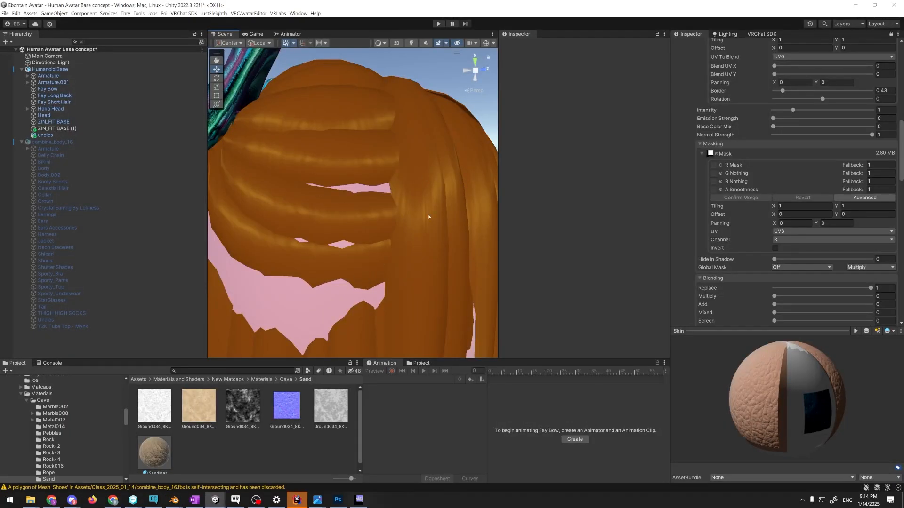
pyautogui.keyDown('alt'); pyautogui.moveTo(423, 224); pyautogui.dragTo(431, 235); pyautogui.keyUp('alt')
pyautogui.press('w')
pyautogui.moveTo(431, 235); pyautogui.dragTo(408, 216, button='right')
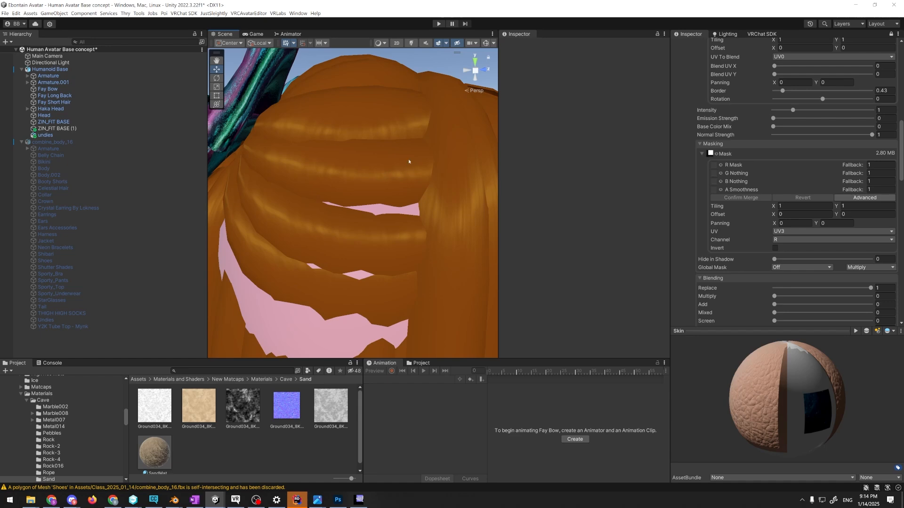
pyautogui.hotkey('alt', 'Tab')
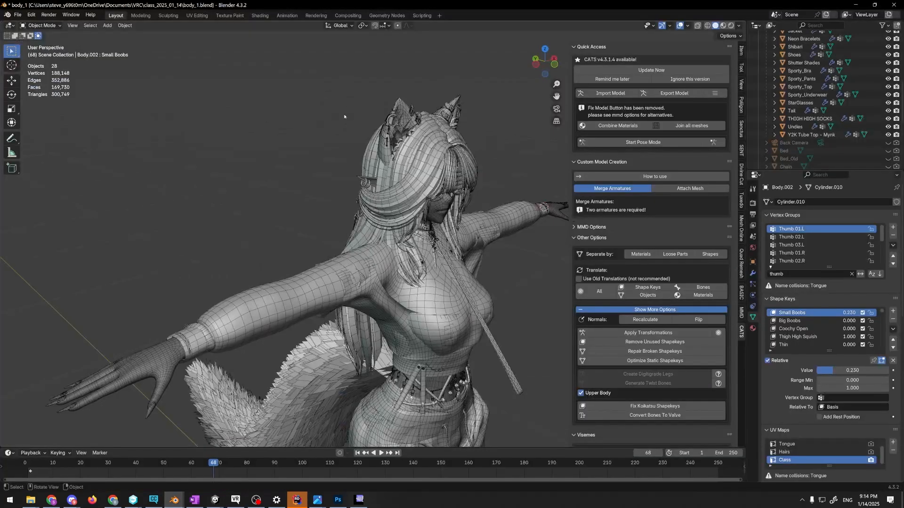
pyautogui.hotkey('alt', 'Tab')
pyautogui.moveTo(396, 189); pyautogui.dragTo(406, 256, button='right')
pyautogui.press('w')
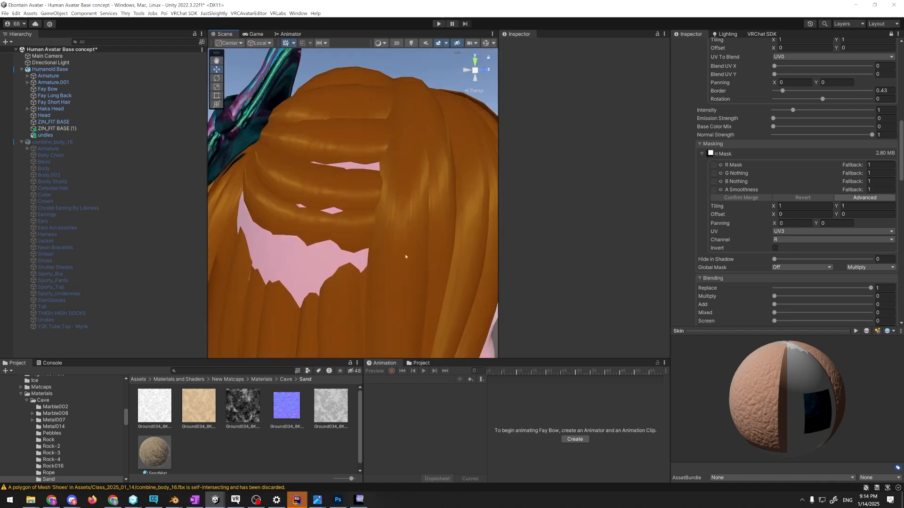
# Select Fay Short Hair, expand its Matcap 0 texture's UV settings, and locate the Hair4 texture in the project
pyautogui.scroll(3, 694, 194)
pyautogui.click(418, 215)
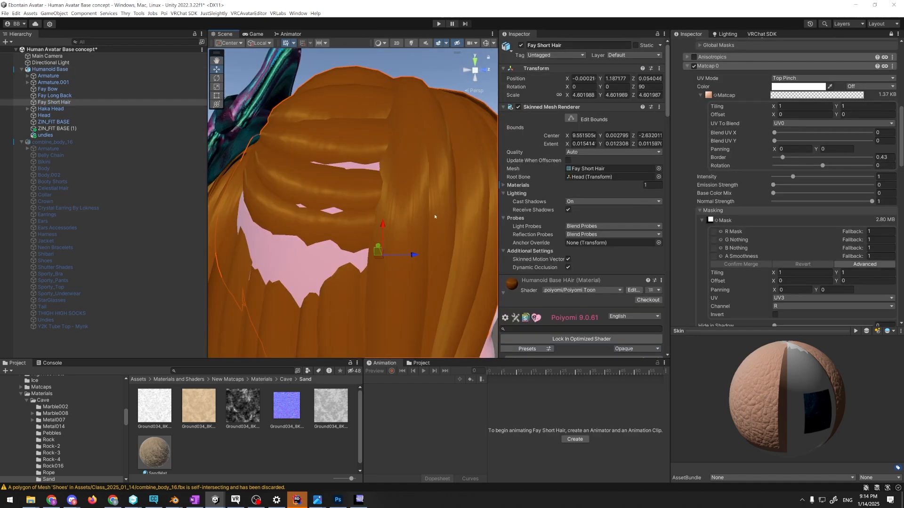
pyautogui.scroll(-10, 569, 211)
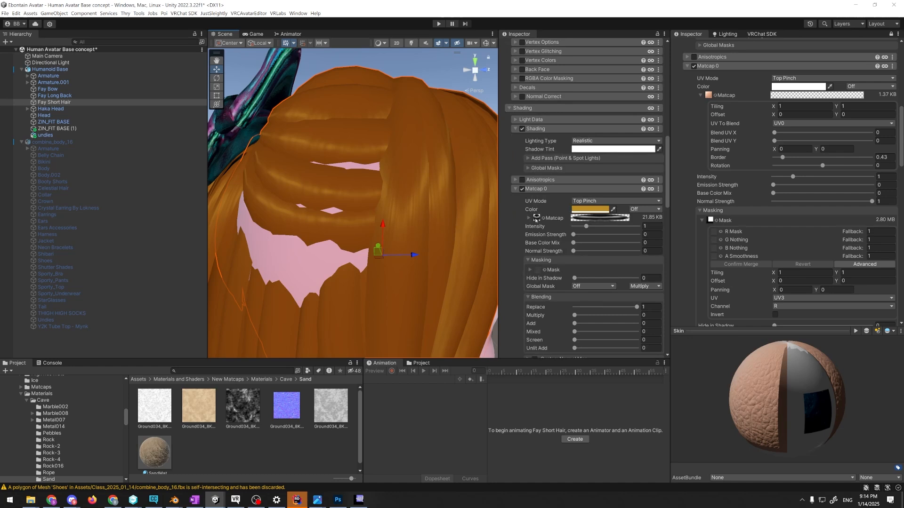
pyautogui.click(536, 217)
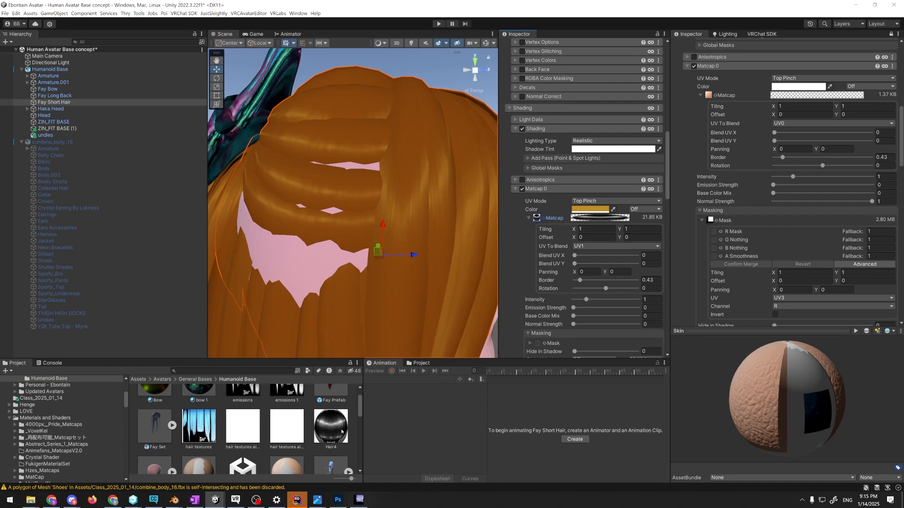
# Open the Hair4 texture from the project in the image viewer, look at its highlight bands, and return to Unity
pyautogui.hotkey('alt', 'Tab')
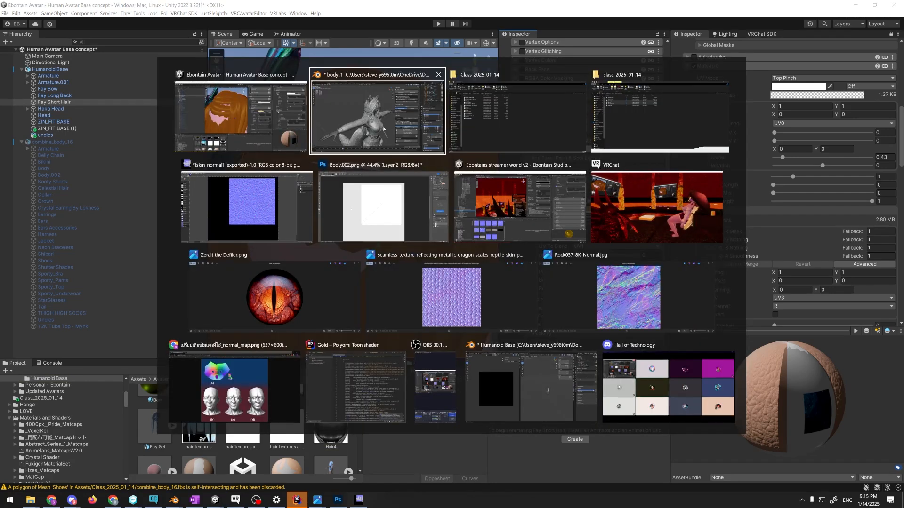
pyautogui.click(331, 112)
pyautogui.hotkey('alt', 'Tab')
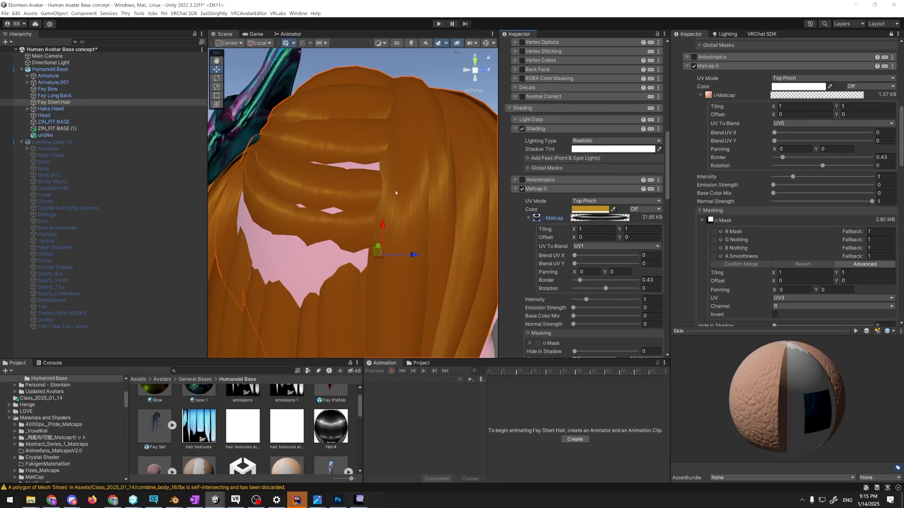
pyautogui.doubleClick(337, 432)
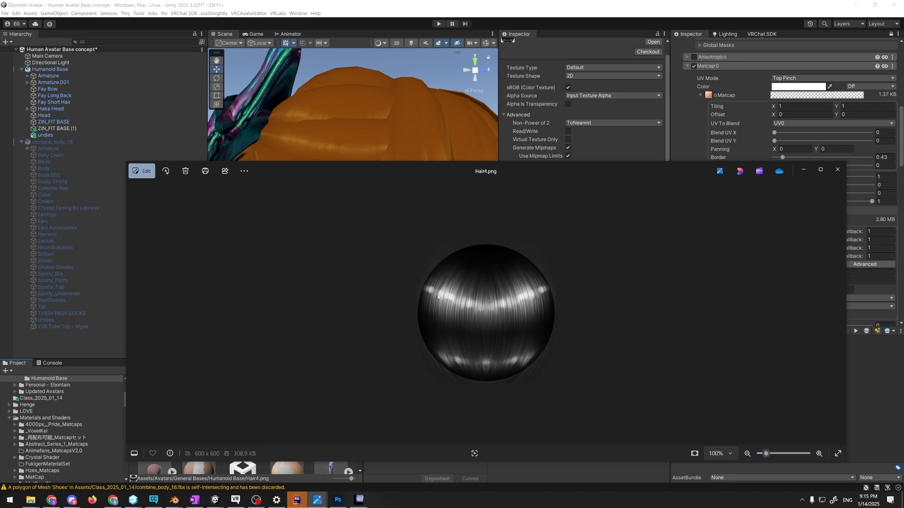
pyautogui.hotkey('alt', 'F4')
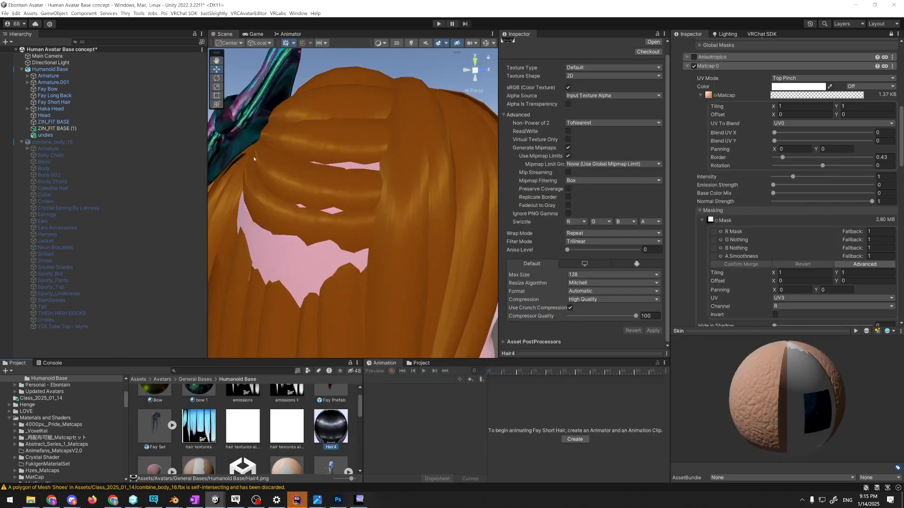
# Examine the matcap highlight bands on the hair strands up close and from several angles, and compare them with the Hair4 image
pyautogui.scroll(10, 303, 188)
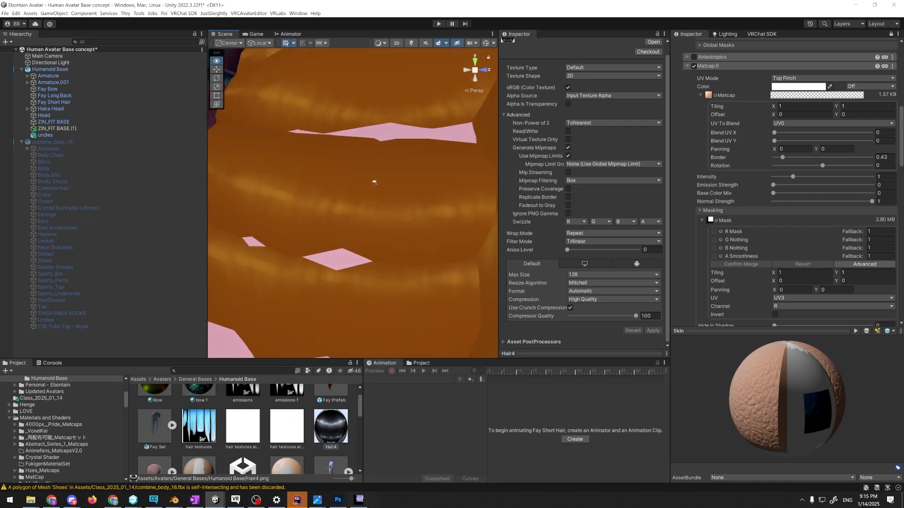
pyautogui.scroll(-6, 462, 202)
pyautogui.keyDown('alt'); pyautogui.moveTo(335, 203); pyautogui.dragTo(398, 205); pyautogui.keyUp('alt')
pyautogui.scroll(3, 398, 205)
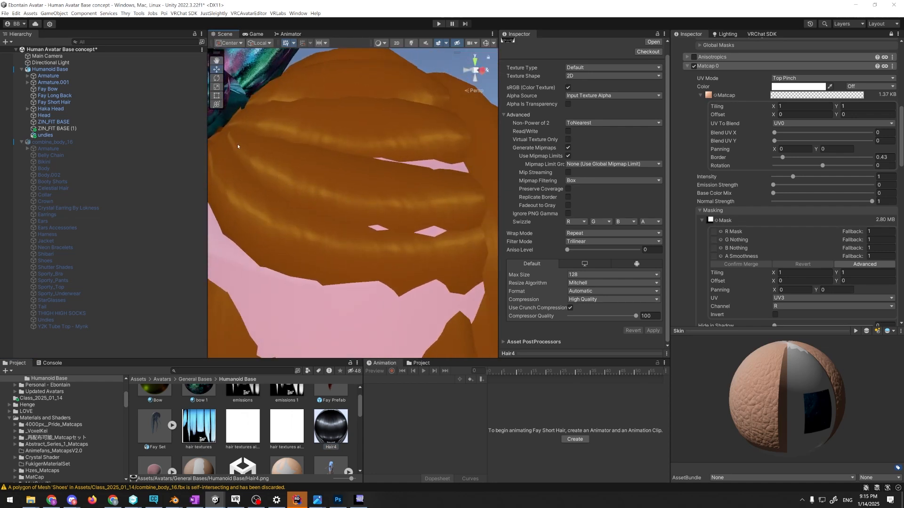
pyautogui.scroll(-8, 352, 203)
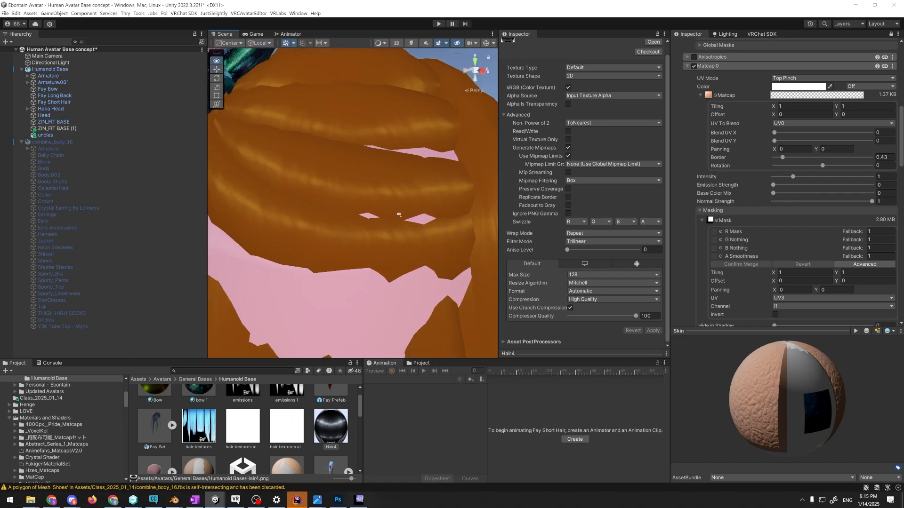
pyautogui.scroll(-4, 384, 208)
pyautogui.keyDown('alt'); pyautogui.moveTo(385, 209); pyautogui.dragTo(353, 306); pyautogui.keyUp('alt')
pyautogui.scroll(5, 373, 301)
pyautogui.scroll(-5, 400, 207)
pyautogui.scroll(3, 353, 306)
pyautogui.hotkey('alt', 'Tab')
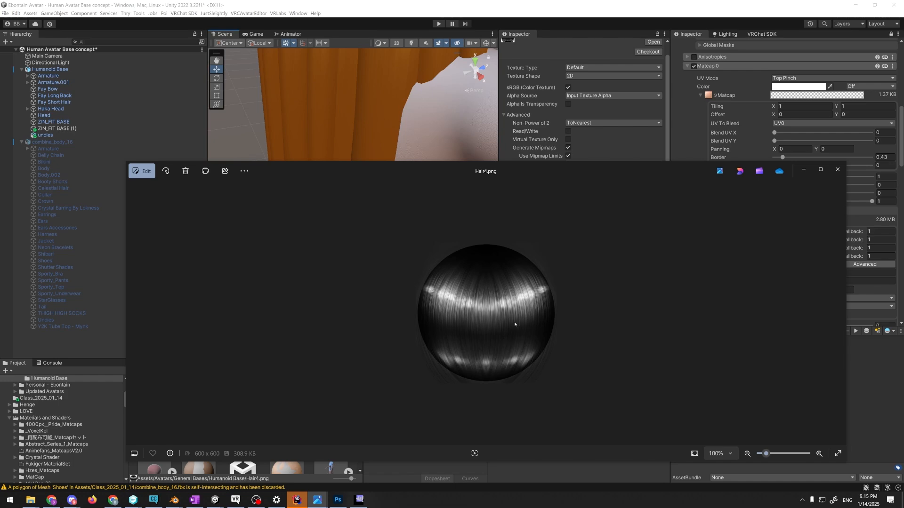
pyautogui.hotkey('alt', 'Tab')
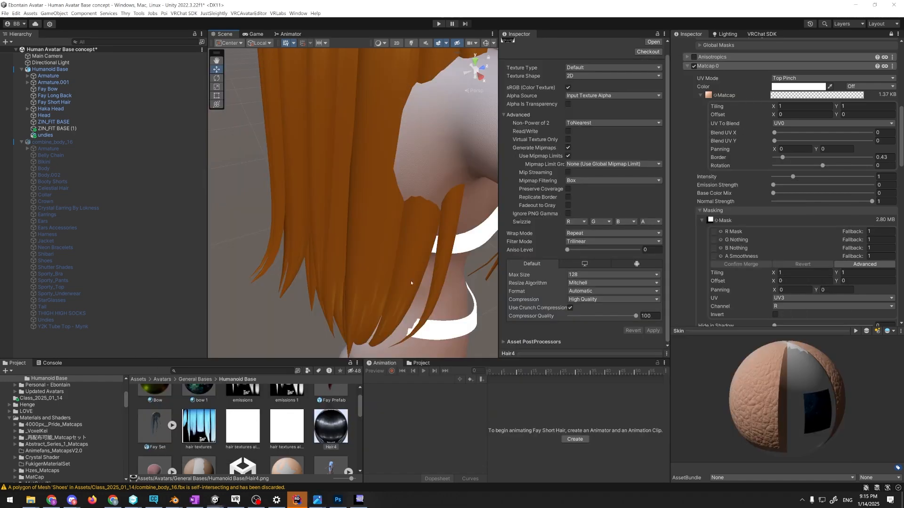
# Examine how the highlights shift along the long hair strands and around the back of the head from different viewing angles
pyautogui.keyDown('alt'); pyautogui.moveTo(514, 321); pyautogui.dragTo(413, 107); pyautogui.keyUp('alt')
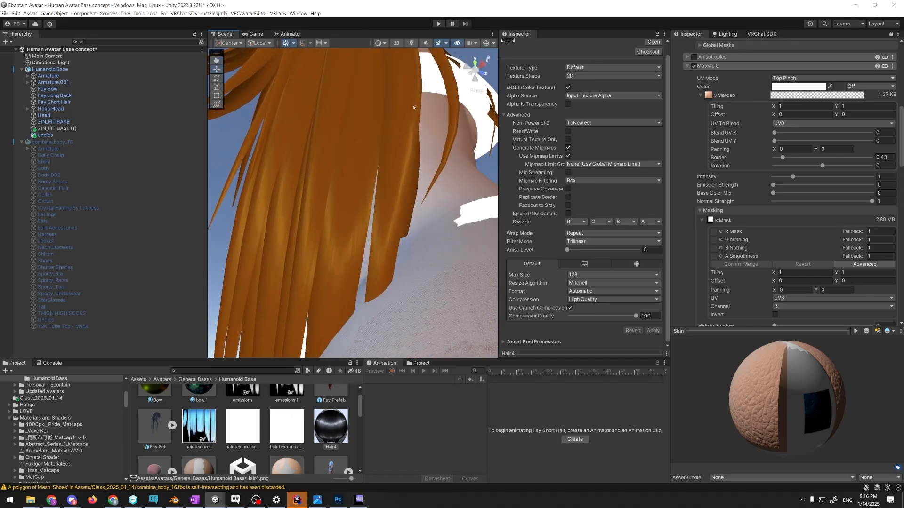
pyautogui.scroll(3, 377, 192)
pyautogui.keyDown('alt'); pyautogui.moveTo(377, 191); pyautogui.dragTo(406, 168); pyautogui.keyUp('alt')
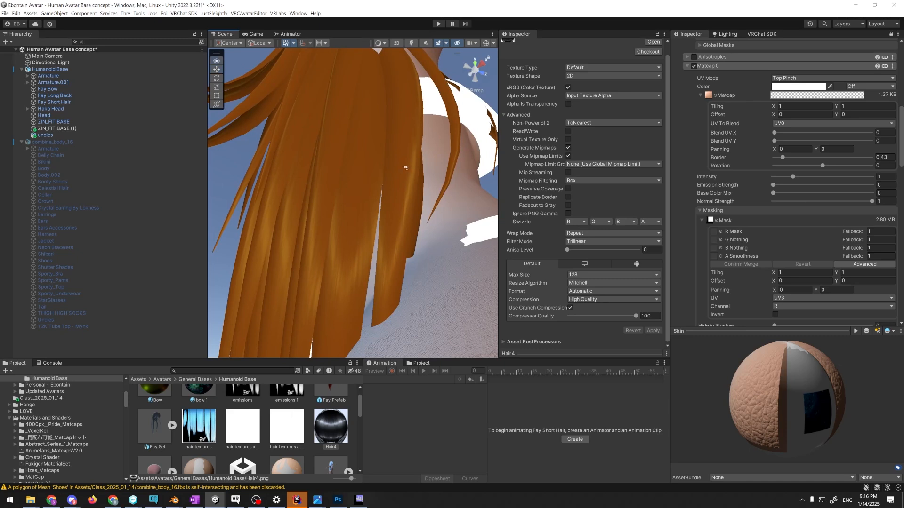
pyautogui.scroll(2, 400, 160)
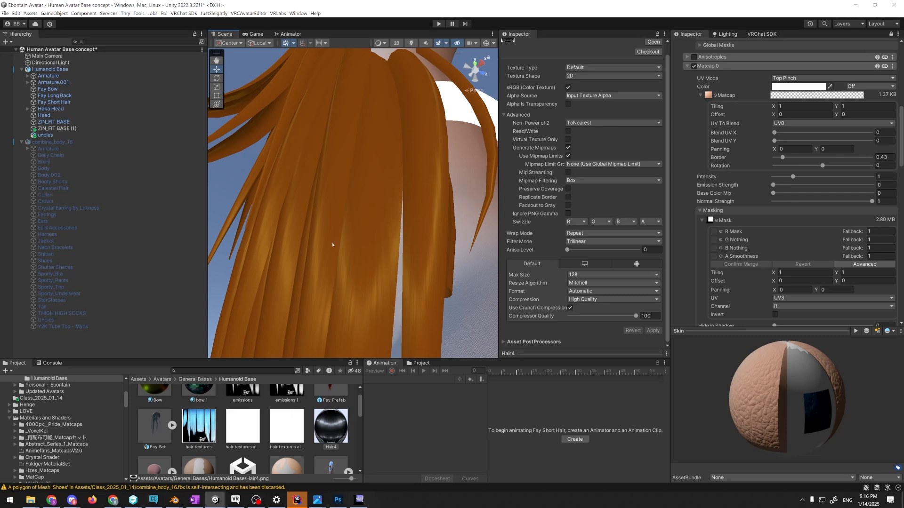
pyautogui.keyDown('alt'); pyautogui.moveTo(258, 242); pyautogui.dragTo(308, 257); pyautogui.keyUp('alt')
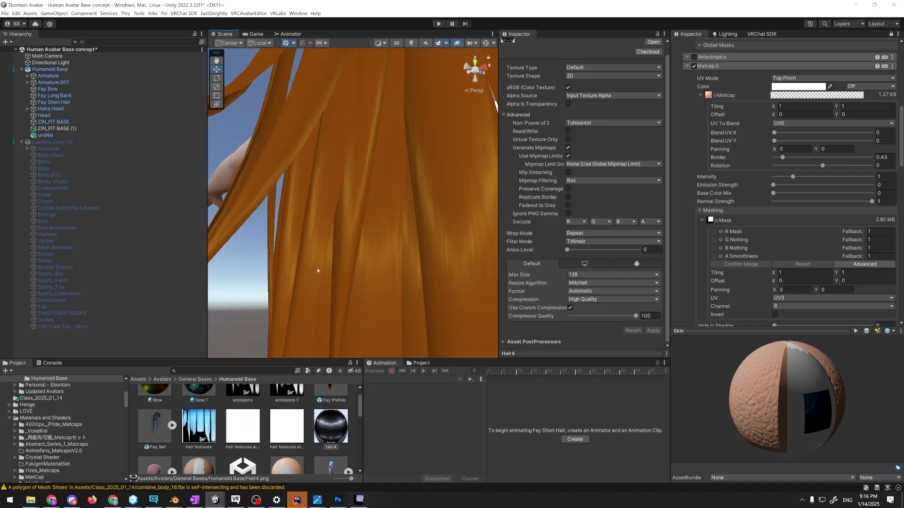
pyautogui.keyDown('alt'); pyautogui.moveTo(319, 265); pyautogui.dragTo(319, 258); pyautogui.keyUp('alt')
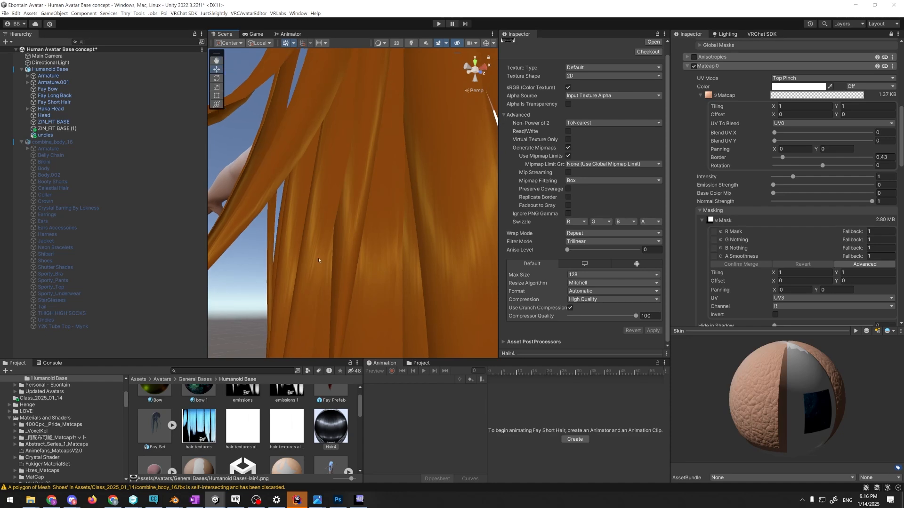
pyautogui.keyDown('alt'); pyautogui.moveTo(317, 258); pyautogui.dragTo(245, 345); pyautogui.keyUp('alt')
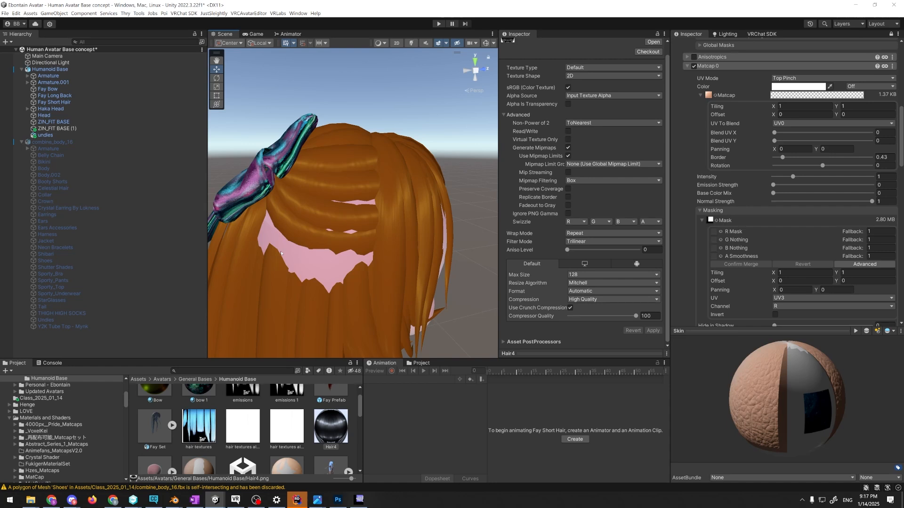
pyautogui.press('w')
pyautogui.moveTo(323, 237); pyautogui.dragTo(338, 226, button='right')
pyautogui.press('s')
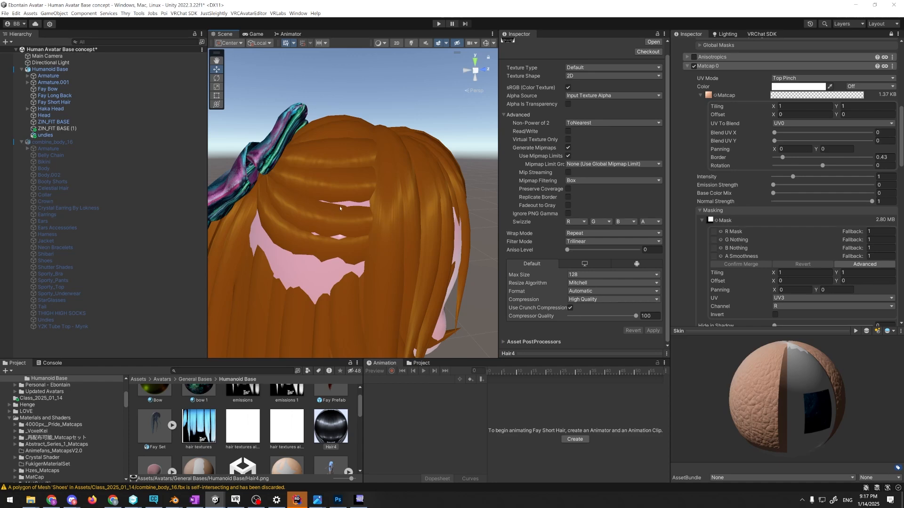
pyautogui.moveTo(340, 208); pyautogui.dragTo(372, 224, button='right')
# Switch to the Humanoid Base file in Blender, select the Fay Short Hair mesh, and enter Edit Mode
pyautogui.hotkey('alt', 'Tab')
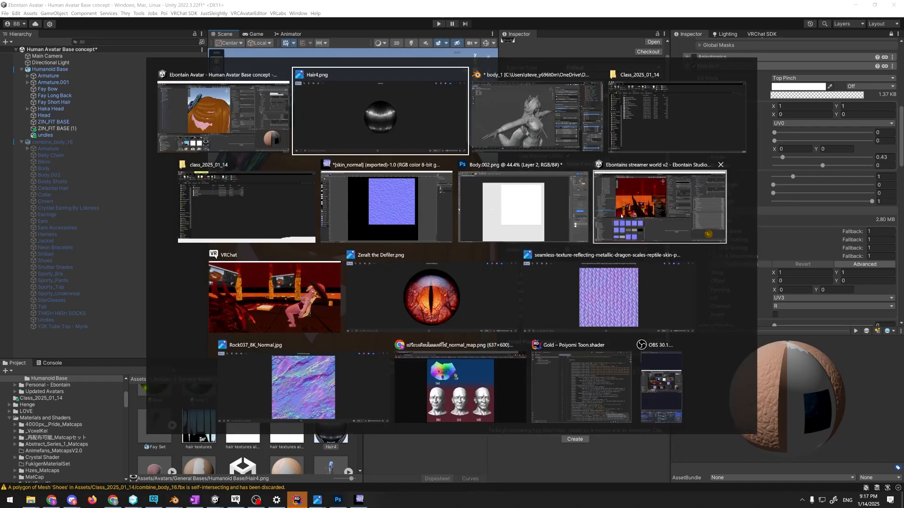
pyautogui.hotkey('alt', 'Tab')
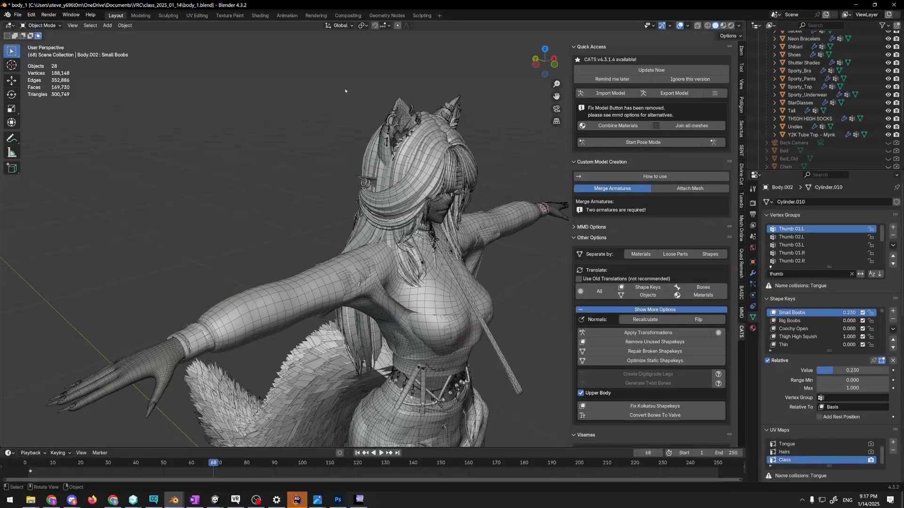
pyautogui.moveTo(174, 500)
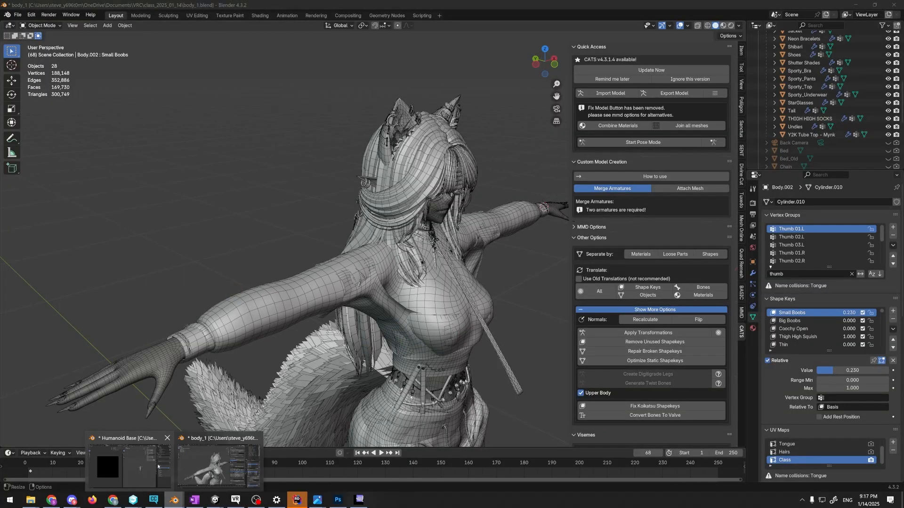
pyautogui.click(136, 464)
pyautogui.scroll(6, 565, 221)
pyautogui.moveTo(578, 227); pyautogui.dragTo(546, 133, button='middle')
pyautogui.scroll(4, 611, 236)
pyautogui.click(589, 244)
pyautogui.scroll(6, 605, 195)
pyautogui.press('Tab')
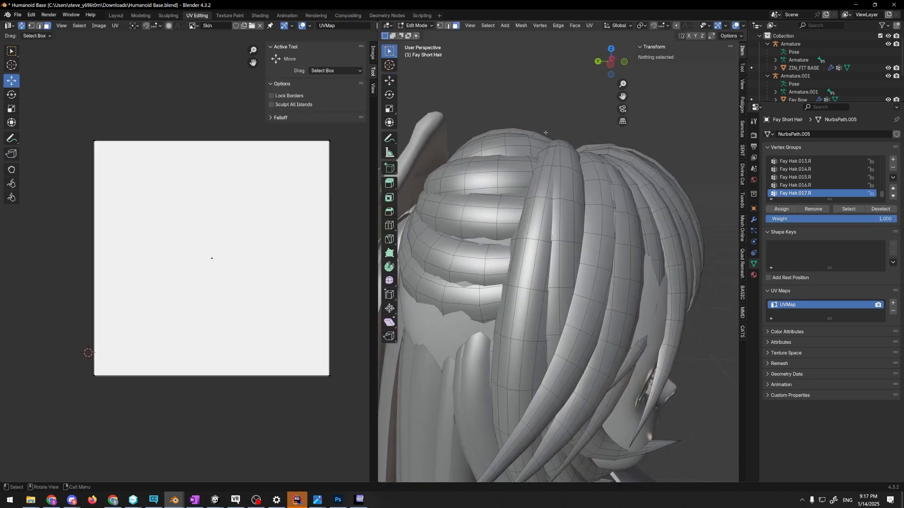
# Select one face near the crown end of a hair strand and examine its orientation from several angles
pyautogui.click(563, 175)
pyautogui.press('KP_Decimal')
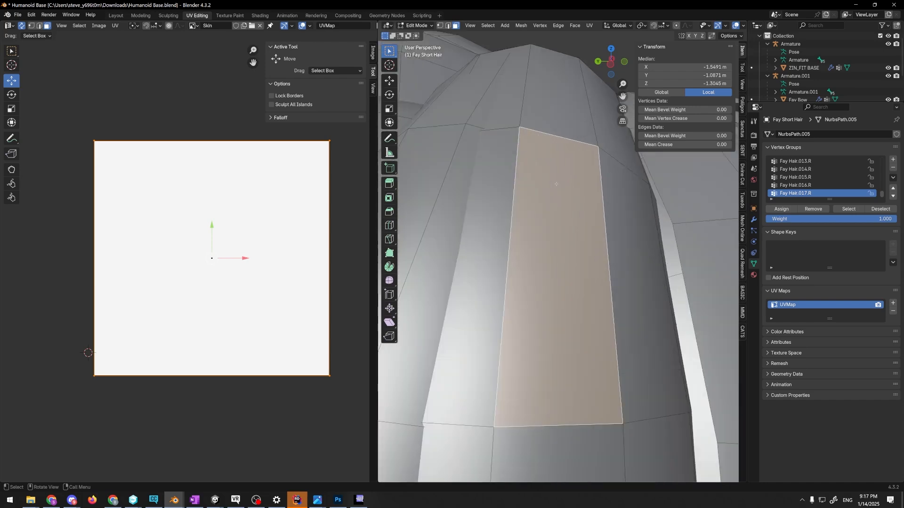
pyautogui.moveTo(557, 193)
pyautogui.mouseDown(button='middle')
pyautogui.moveTo(551, 141)
pyautogui.moveTo(554, 215)
pyautogui.moveTo(556, 181)
pyautogui.mouseUp(button='middle')
pyautogui.moveTo(563, 250); pyautogui.dragTo(556, 241, button='middle')
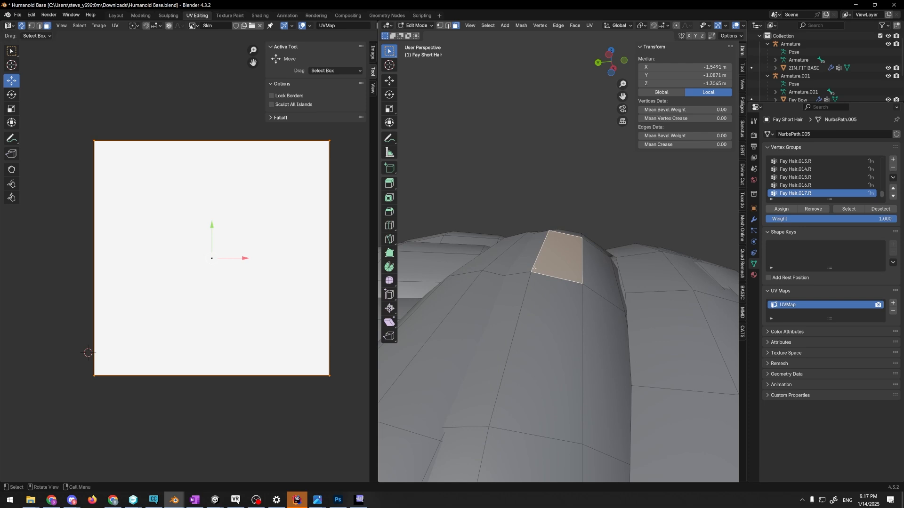
pyautogui.moveTo(534, 268); pyautogui.dragTo(562, 260, button='middle')
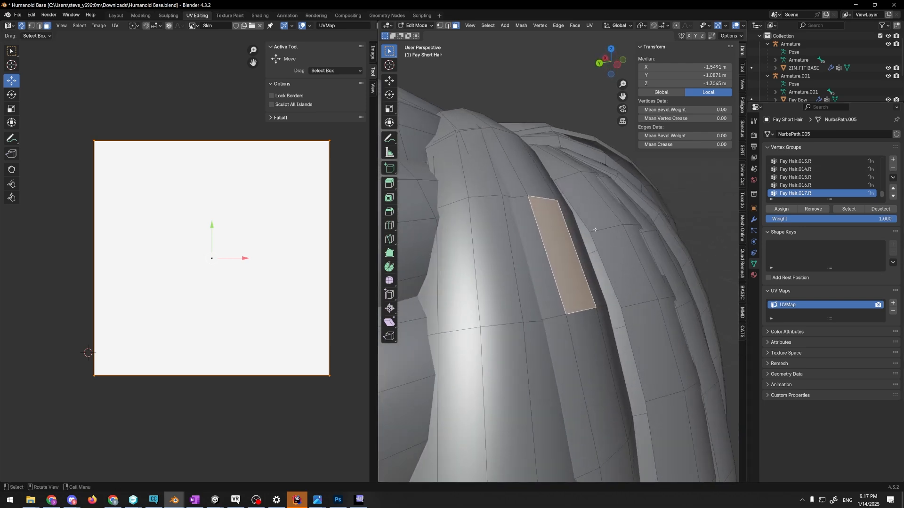
pyautogui.scroll(-4, 567, 241)
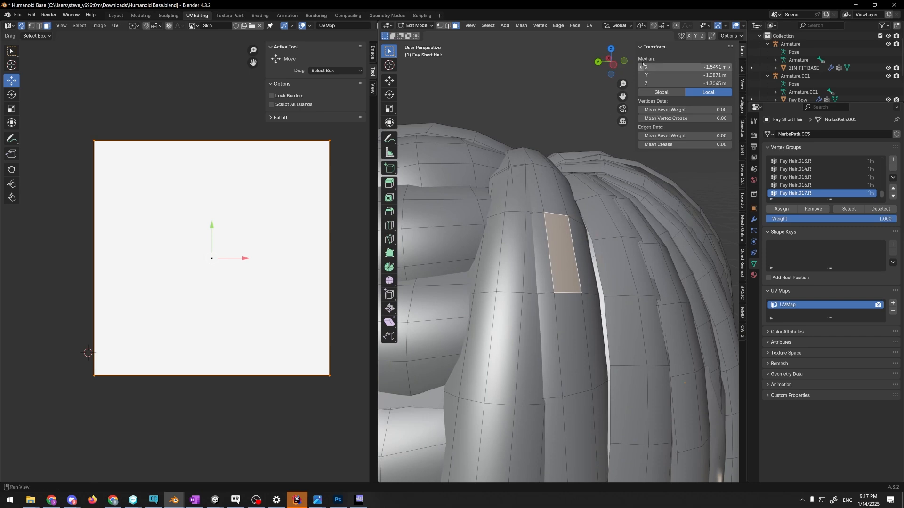
# Deselect the hair face and turn on the face normals display in the mesh edit mode overlays
pyautogui.click(691, 26)
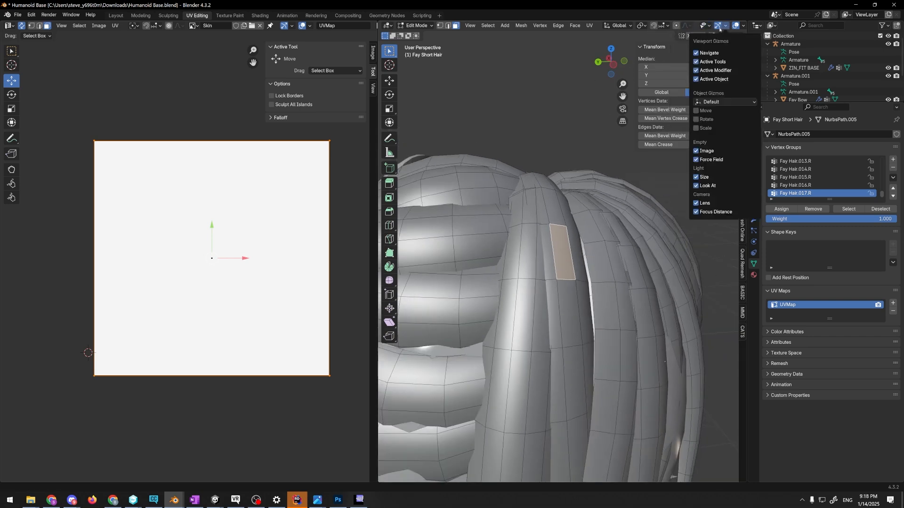
pyautogui.moveTo(743, 27)
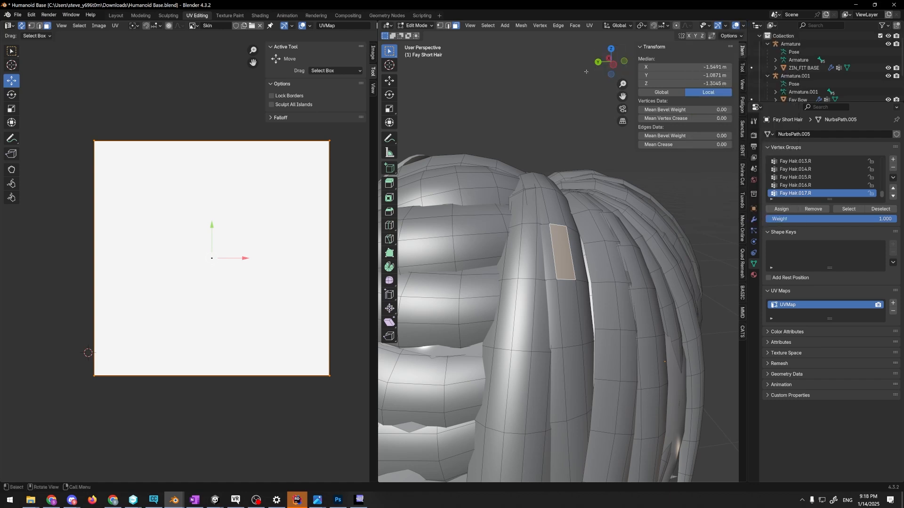
pyautogui.click(585, 96)
pyautogui.scroll(-4, 723, 26)
pyautogui.click(676, 26)
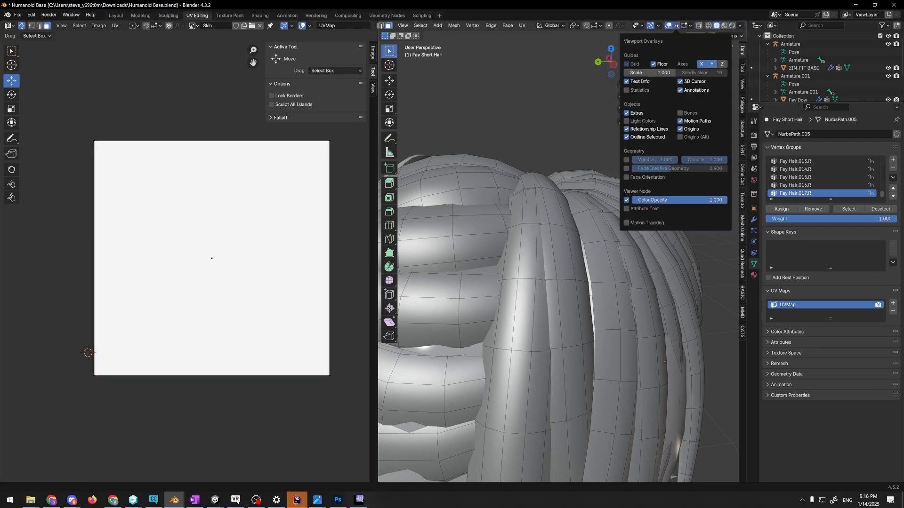
pyautogui.click(689, 26)
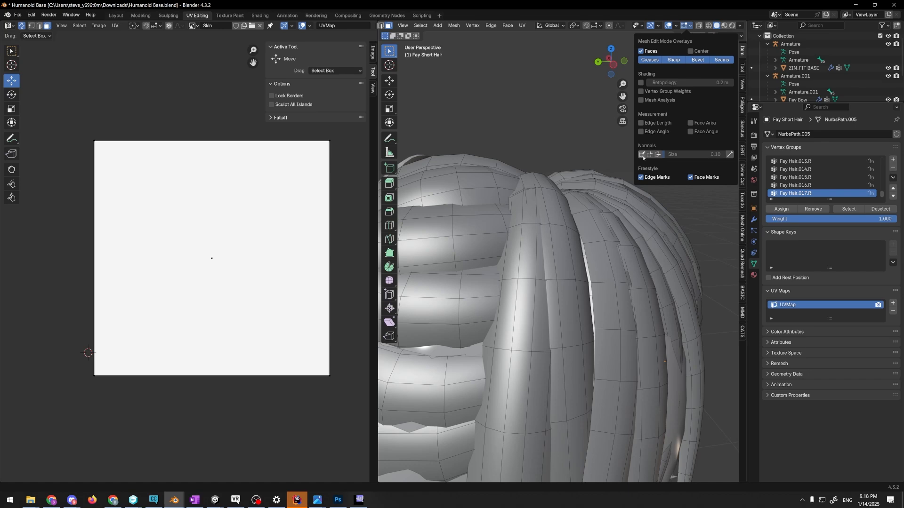
pyautogui.click(658, 155)
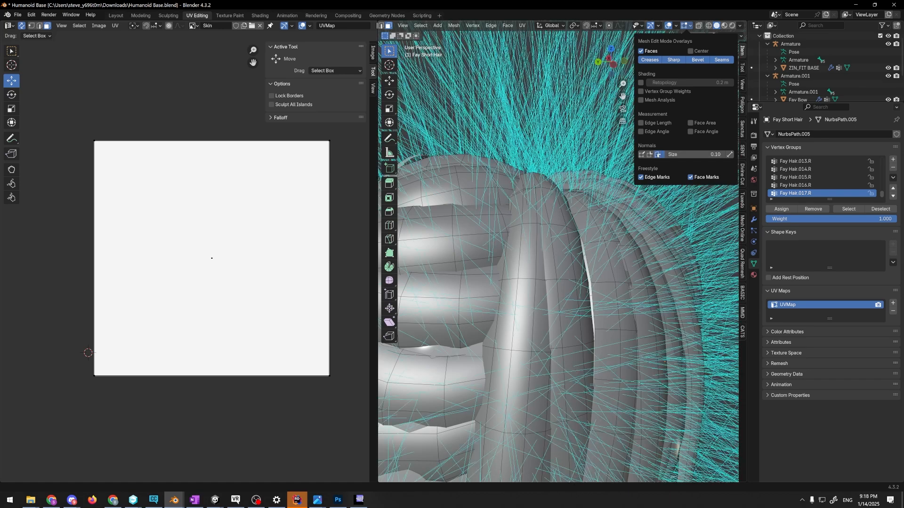
# Shorten the displayed face normals of the hair mesh by reducing their overlay size
pyautogui.scroll(-9, 558, 258)
pyautogui.moveTo(586, 153)
pyautogui.mouseDown(button='middle')
pyautogui.moveTo(495, 172)
pyautogui.moveTo(588, 153)
pyautogui.mouseUp(button='middle')
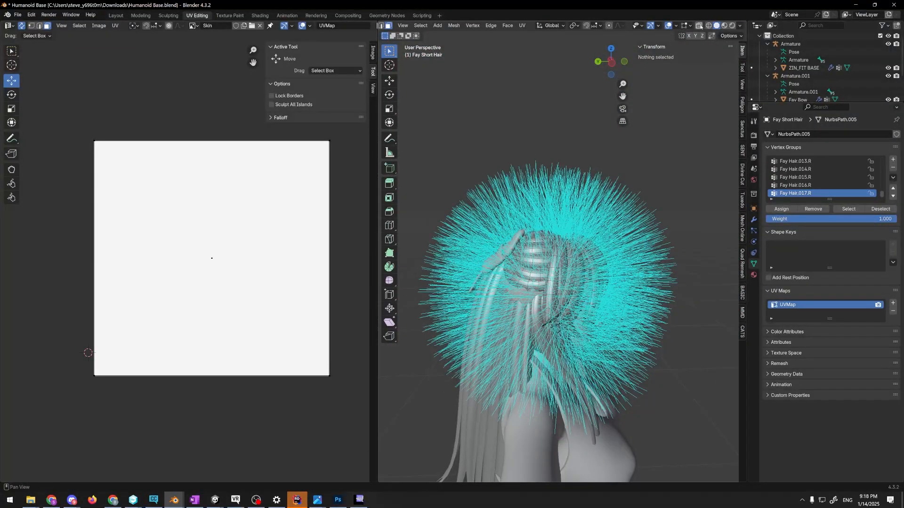
pyautogui.click(690, 26)
pyautogui.moveTo(695, 155)
pyautogui.mouseDown()
pyautogui.moveTo(664, 155)
pyautogui.moveTo(709, 155)
pyautogui.moveTo(688, 154)
pyautogui.mouseUp()
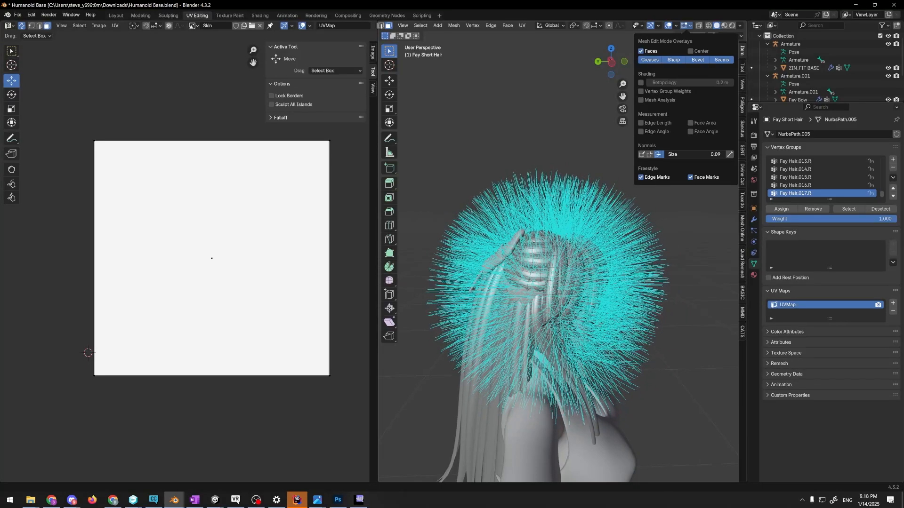
pyautogui.moveTo(687, 154); pyautogui.dragTo(682, 155)
# Select a face on a hair strand at the crown and inspect the directions of the surrounding normals up close
pyautogui.moveTo(612, 210); pyautogui.dragTo(564, 263, button='middle')
pyautogui.scroll(6, 601, 214)
pyautogui.click(573, 244)
pyautogui.click(581, 270)
pyautogui.scroll(4, 569, 235)
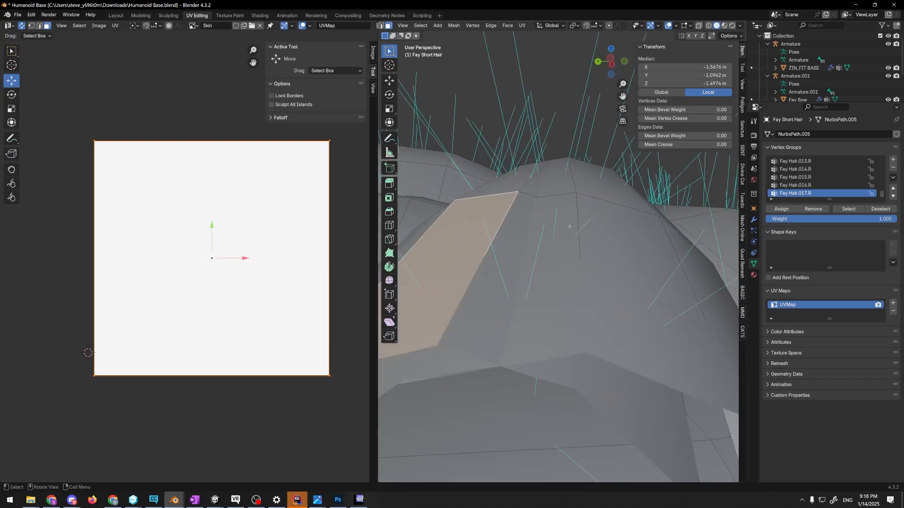
pyautogui.moveTo(570, 226); pyautogui.dragTo(546, 250, button='middle')
# Select the adjoining faces around the hair strand's curved profile from inside the mesh, and view the strand's normals from outside
pyautogui.hotkey('alt', 'z')
pyautogui.scroll(-5, 567, 245)
pyautogui.hotkey('alt', 'z')
pyautogui.click(535, 246)
pyautogui.keyDown('shift'); pyautogui.click(554, 251); pyautogui.keyUp('shift')
pyautogui.keyDown('shift'); pyautogui.click(584, 267); pyautogui.keyUp('shift')
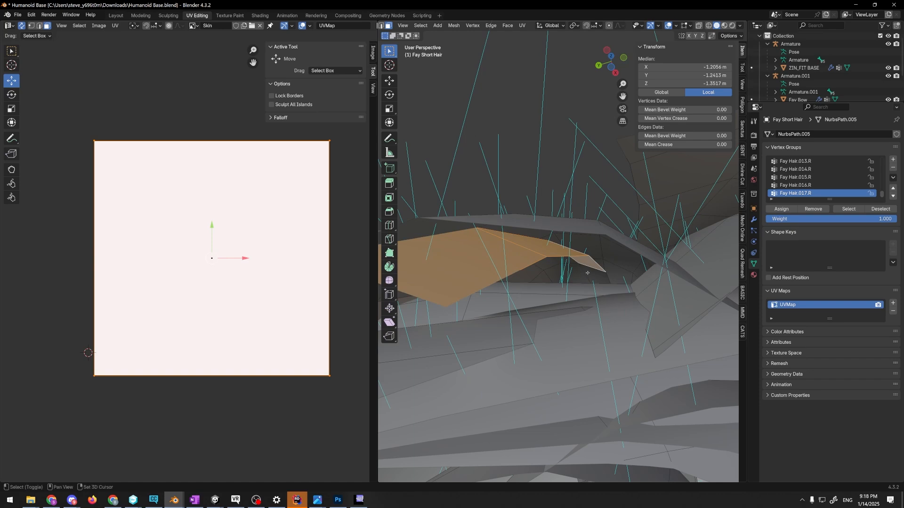
pyautogui.keyDown('shift'); pyautogui.click(581, 272); pyautogui.keyUp('shift')
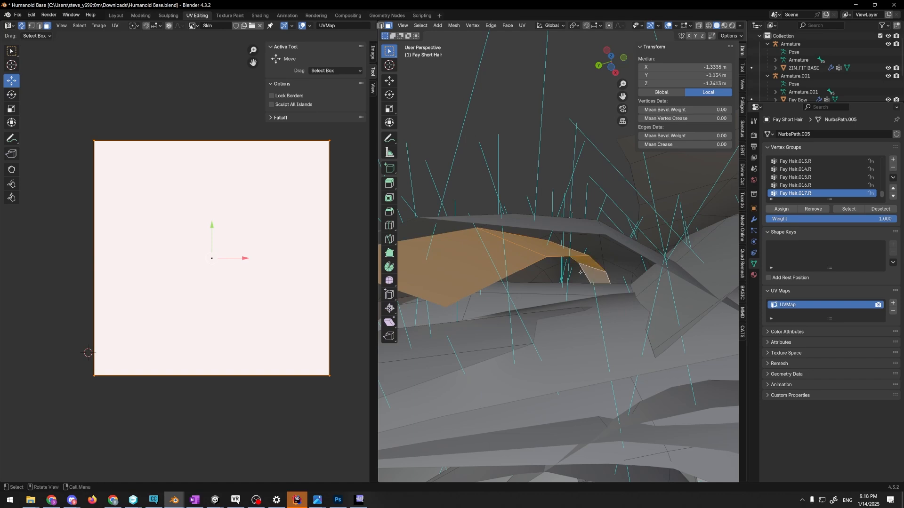
pyautogui.scroll(-4, 585, 265)
pyautogui.moveTo(585, 266); pyautogui.dragTo(595, 294, button='middle')
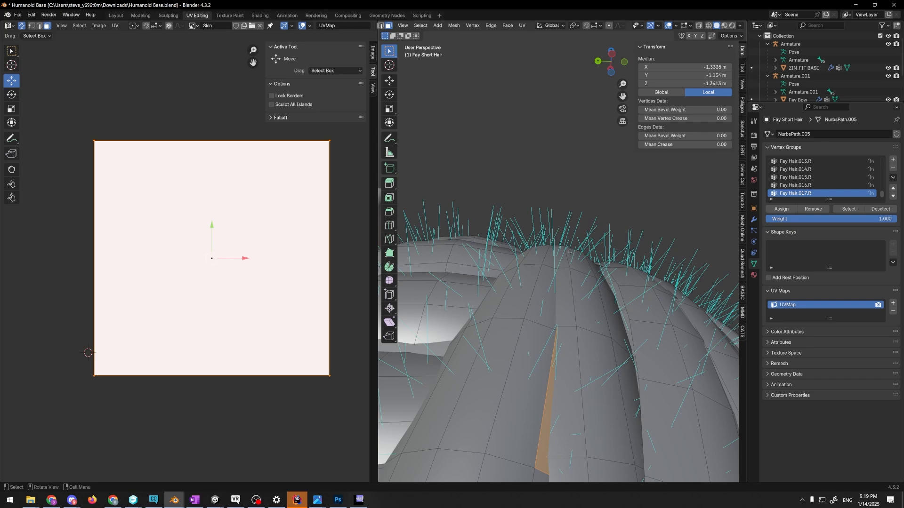
# Examine the face normals across the hair crown from several distances and clear the face selection
pyautogui.scroll(-4, 597, 229)
pyautogui.moveTo(597, 229); pyautogui.dragTo(602, 267, button='middle')
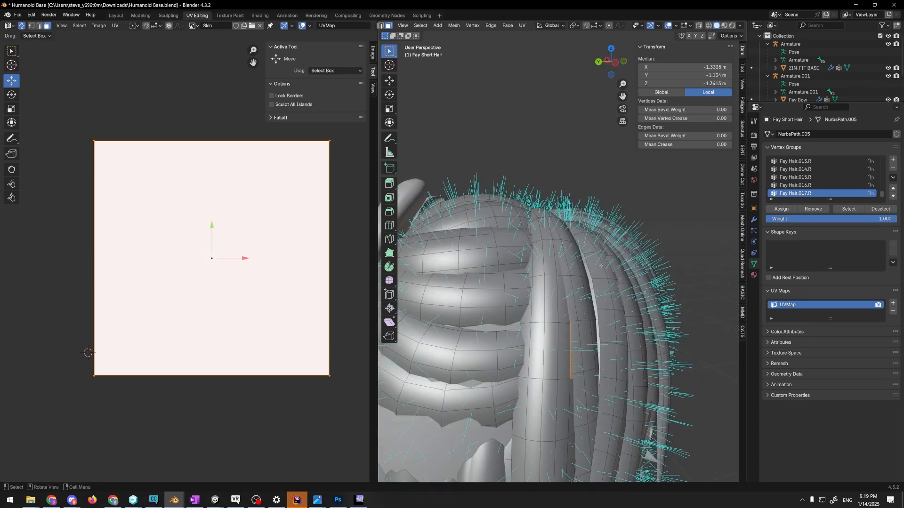
pyautogui.moveTo(591, 260); pyautogui.dragTo(576, 238, button='middle')
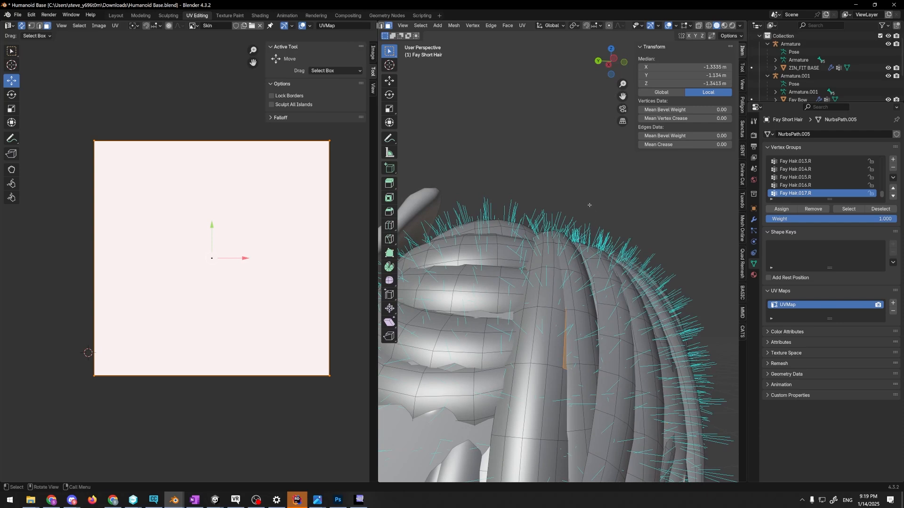
pyautogui.hotkey('alt', 'a')
pyautogui.scroll(6, 590, 221)
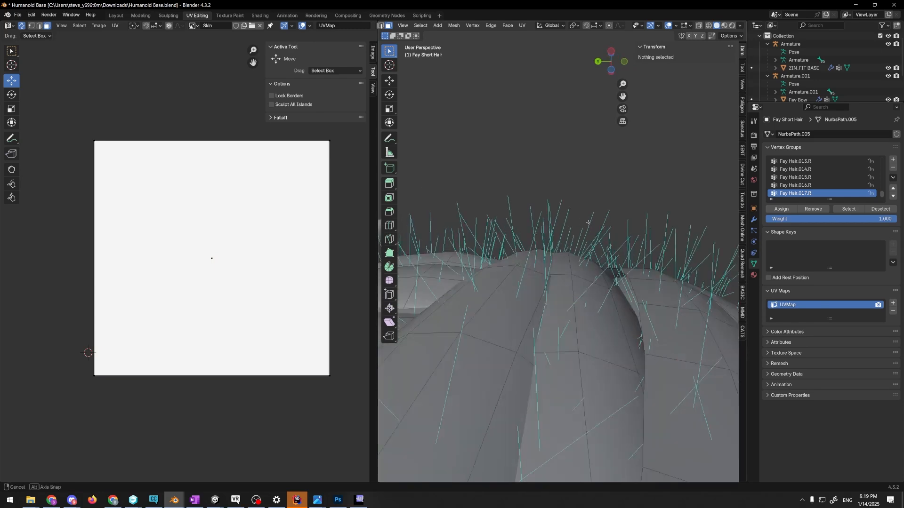
pyautogui.moveTo(589, 221)
pyautogui.mouseDown(button='middle')
pyautogui.moveTo(585, 254)
pyautogui.moveTo(583, 226)
pyautogui.moveTo(580, 233)
pyautogui.mouseUp(button='middle')
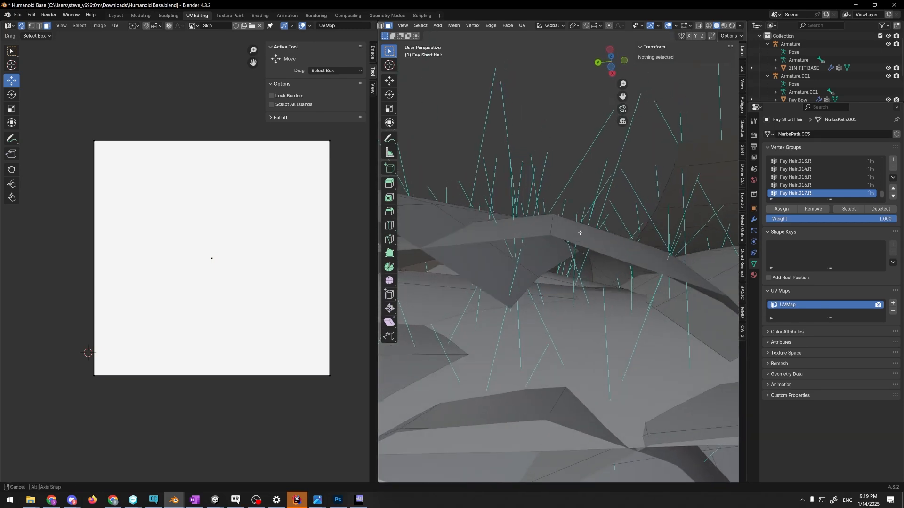
# Select hidden faces where the strands overlap inside the crown, check their position from outside, and deselect them
pyautogui.click(552, 260)
pyautogui.moveTo(552, 260); pyautogui.dragTo(531, 251, button='middle')
pyautogui.click(587, 246)
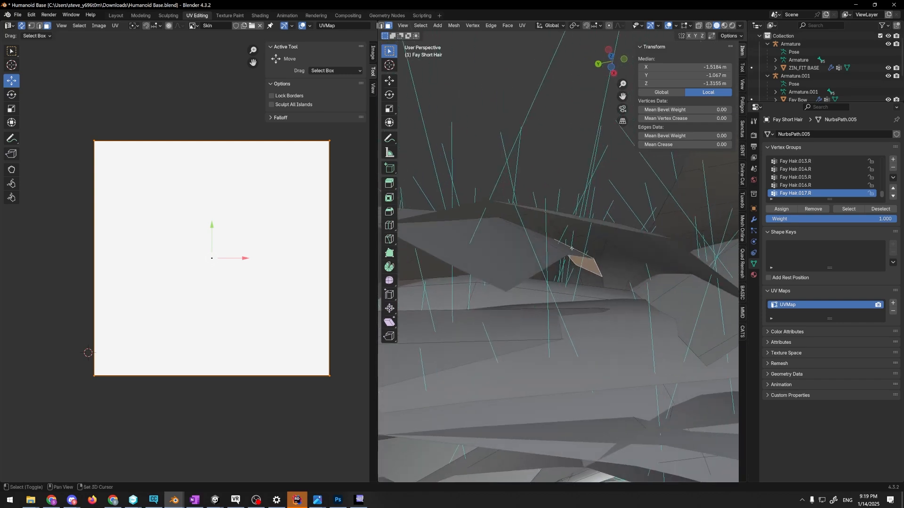
pyautogui.keyDown('shift'); pyautogui.click(530, 252); pyautogui.keyUp('shift')
pyautogui.keyDown('shift'); pyautogui.click(530, 252); pyautogui.keyUp('shift')
pyautogui.keyDown('shift'); pyautogui.click(591, 277); pyautogui.keyUp('shift')
pyautogui.scroll(-12, 591, 277)
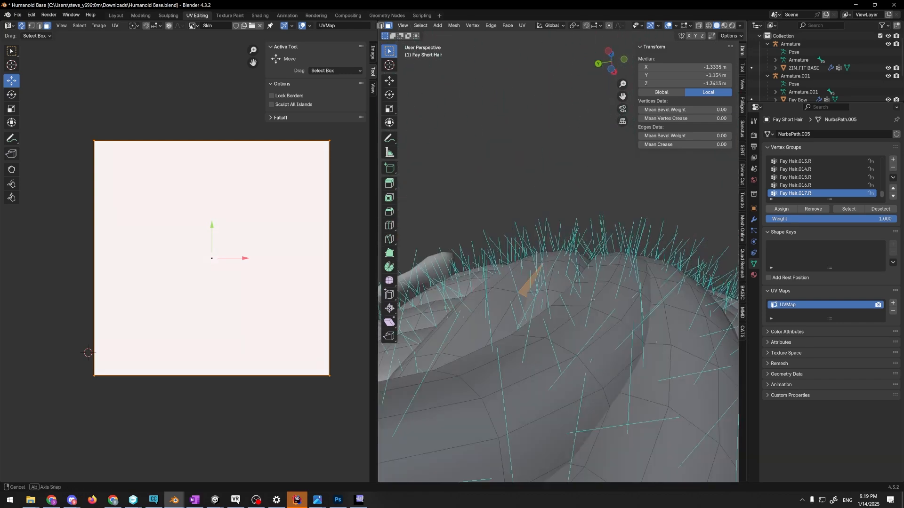
pyautogui.moveTo(590, 278); pyautogui.dragTo(582, 324, button='middle')
pyautogui.click(626, 226)
pyautogui.moveTo(626, 226); pyautogui.dragTo(635, 245, button='middle')
# Box-select the visible faces of Fay Short Hair from the front and both sides of the head
pyautogui.moveTo(489, 188); pyautogui.dragTo(500, 196, button='middle')
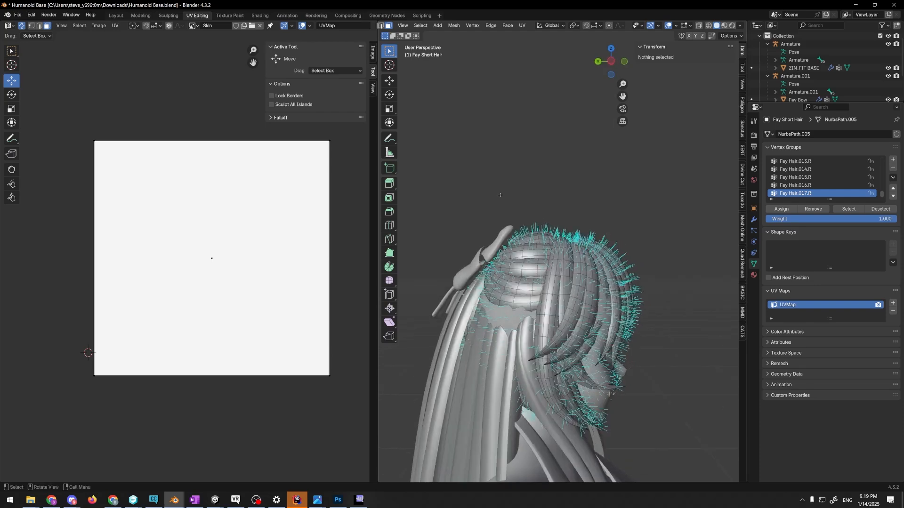
pyautogui.moveTo(432, 154); pyautogui.dragTo(683, 452)
pyautogui.moveTo(688, 339); pyautogui.dragTo(522, 376, button='middle')
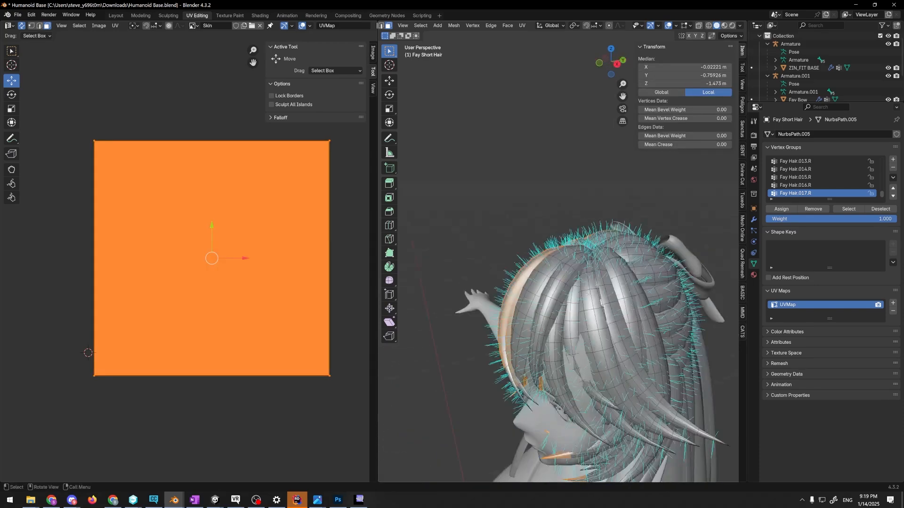
pyautogui.scroll(-2, 520, 282)
pyautogui.moveTo(519, 191); pyautogui.dragTo(661, 374)
pyautogui.moveTo(659, 358); pyautogui.dragTo(579, 339, button='middle')
pyautogui.scroll(2, 541, 282)
pyautogui.moveTo(456, 210); pyautogui.dragTo(711, 394)
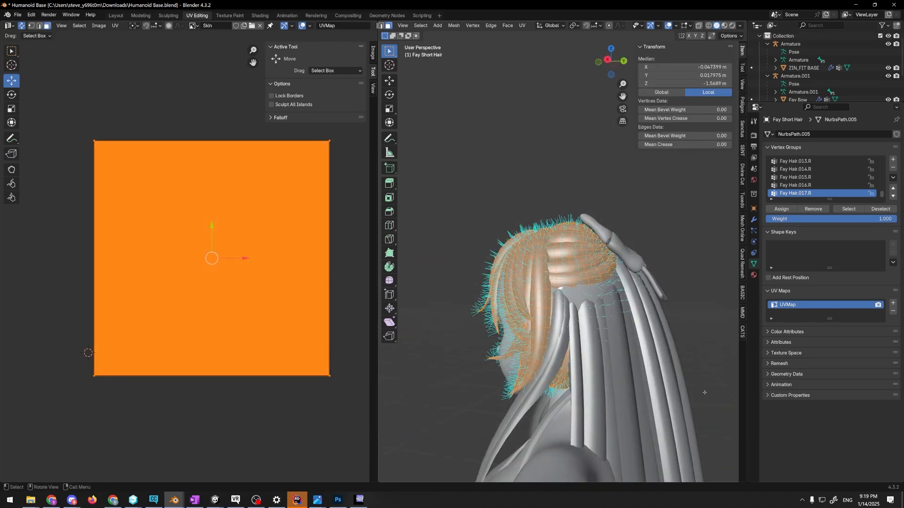
pyautogui.moveTo(659, 273); pyautogui.dragTo(541, 250, button='middle')
pyautogui.moveTo(648, 362); pyautogui.dragTo(546, 353, button='middle')
pyautogui.keyDown('shift'); pyautogui.moveTo(506, 214); pyautogui.dragTo(680, 387); pyautogui.keyUp('shift')
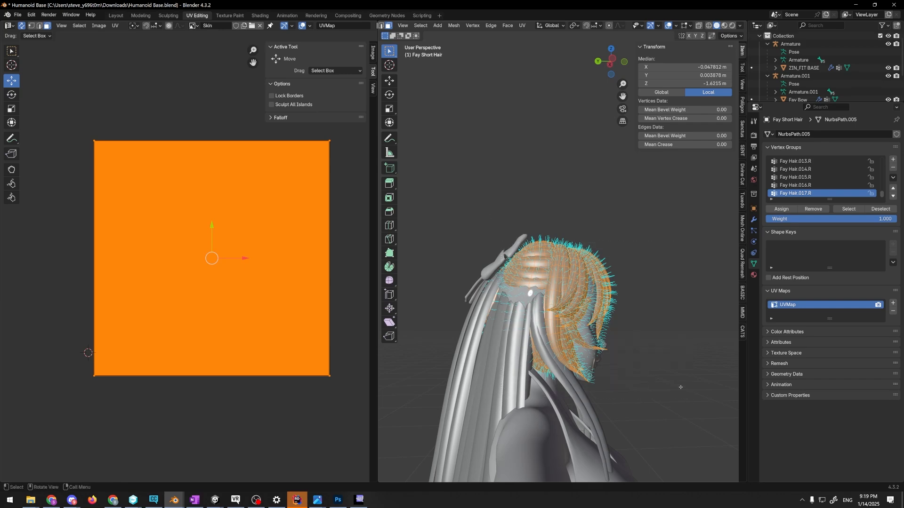
pyautogui.moveTo(678, 384); pyautogui.dragTo(630, 353, button='middle')
pyautogui.keyDown('shift'); pyautogui.moveTo(492, 217); pyautogui.dragTo(633, 396); pyautogui.keyUp('shift')
pyautogui.moveTo(631, 367); pyautogui.dragTo(549, 339, button='middle')
pyautogui.keyDown('shift'); pyautogui.moveTo(561, 215); pyautogui.dragTo(732, 394); pyautogui.keyUp('shift')
pyautogui.moveTo(696, 357); pyautogui.dragTo(607, 342, button='middle')
pyautogui.keyDown('shift'); pyautogui.moveTo(541, 215); pyautogui.dragTo(701, 396); pyautogui.keyUp('shift')
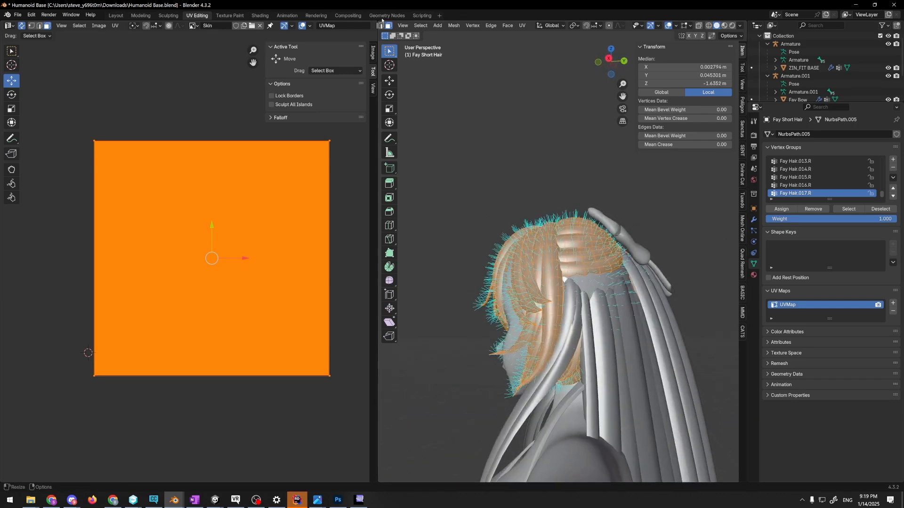
# Invert the face selection to the hidden inner parts of the hair and delete them, checking with X-ray
pyautogui.click(420, 25)
pyautogui.click(433, 43)
pyautogui.scroll(3, 554, 172)
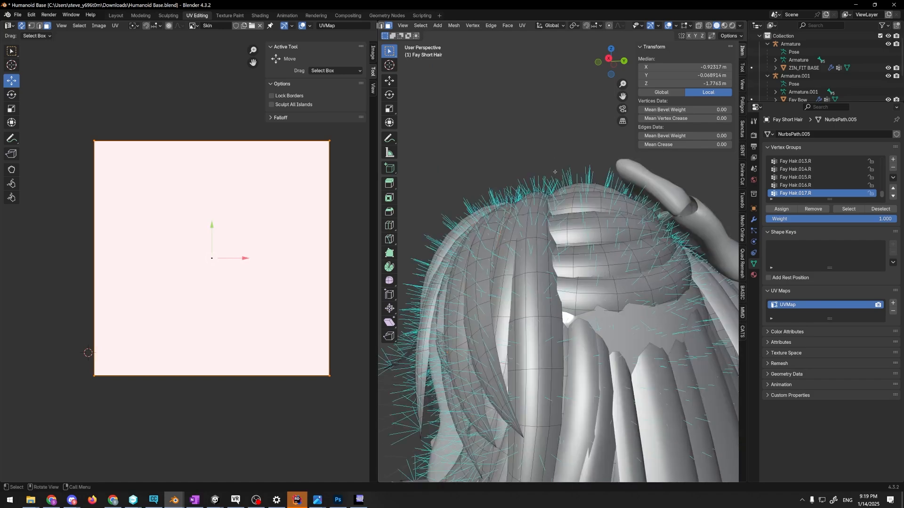
pyautogui.scroll(-4, 555, 172)
pyautogui.moveTo(555, 172); pyautogui.dragTo(759, 182, button='middle')
pyautogui.scroll(3, 581, 175)
pyautogui.hotkey('alt', 'z')
pyautogui.press('x')
pyautogui.click(690, 187)
pyautogui.scroll(-4, 583, 188)
pyautogui.hotkey('alt', 'z')
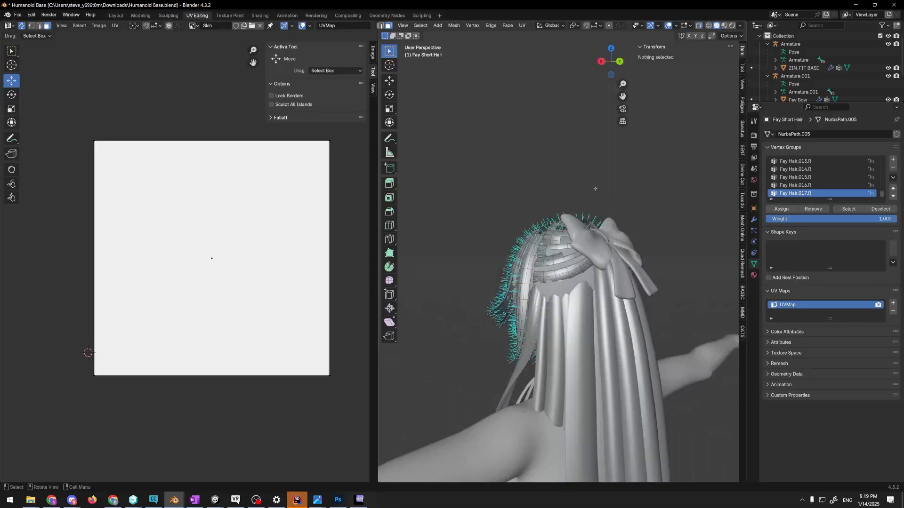
# Inspect the remaining hair strips beside the bow up close and undo the deletion
pyautogui.moveTo(596, 189); pyautogui.dragTo(582, 207, button='middle')
pyautogui.scroll(6, 597, 203)
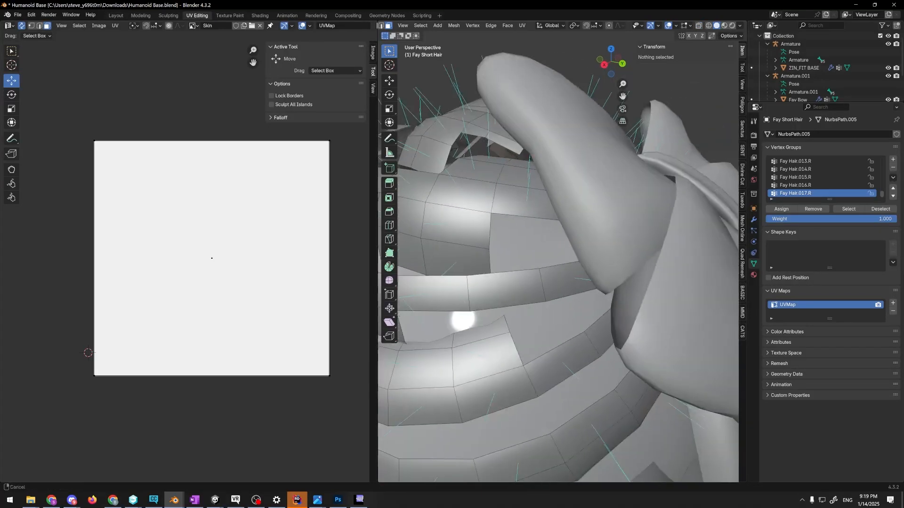
pyautogui.scroll(-5, 541, 244)
pyautogui.scroll(4, 541, 244)
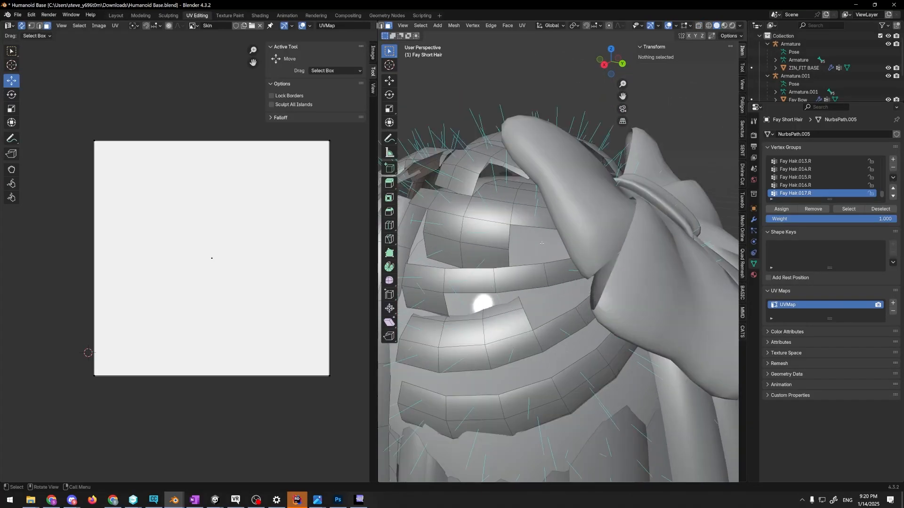
pyautogui.hotkey('ctrl', 'z')
pyautogui.hotkey('ctrl', 'z')
pyautogui.hotkey('ctrl', 'shift', 'z')
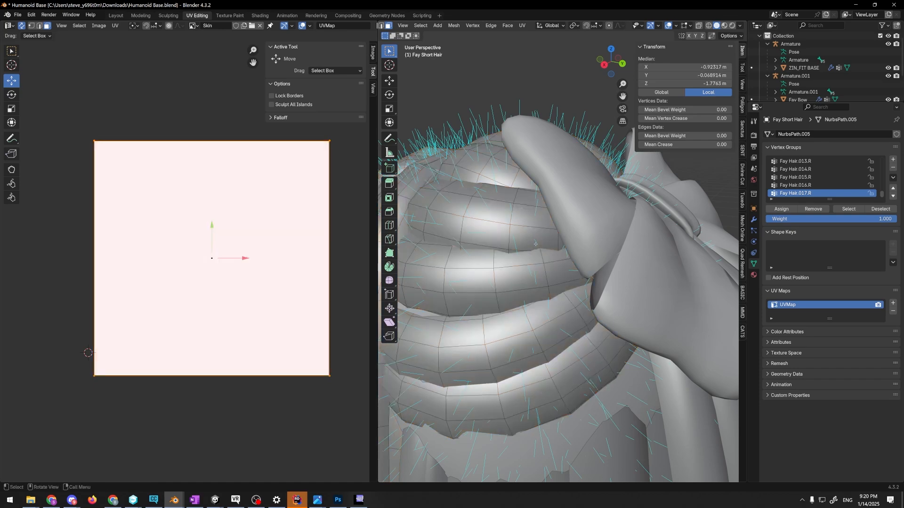
# Examine the directions of the face normals along the crown and the horizontal strands at the back of the head
pyautogui.scroll(-4, 536, 244)
pyautogui.press('Tab')
pyautogui.press('Tab')
pyautogui.moveTo(571, 159); pyautogui.dragTo(546, 206, button='middle')
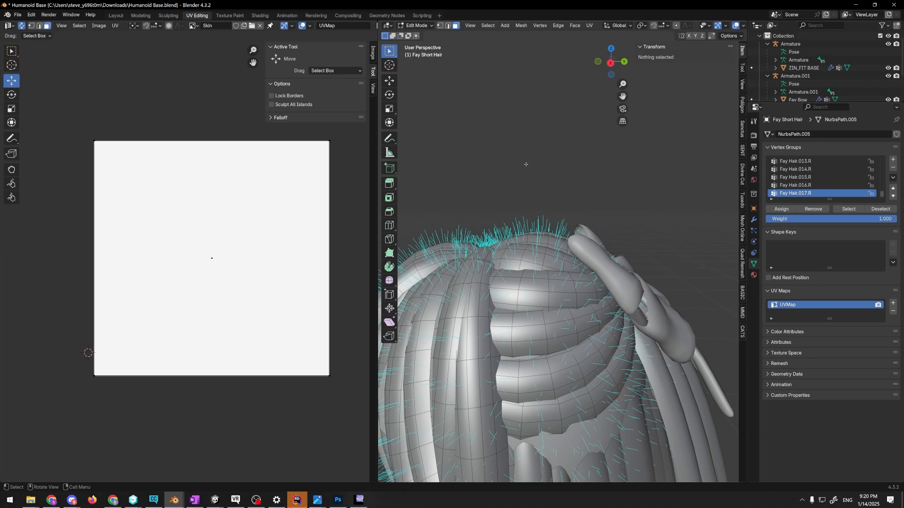
pyautogui.moveTo(548, 213); pyautogui.dragTo(582, 267, button='middle')
pyautogui.moveTo(653, 301); pyautogui.dragTo(466, 268, button='middle')
pyautogui.scroll(1, 568, 233)
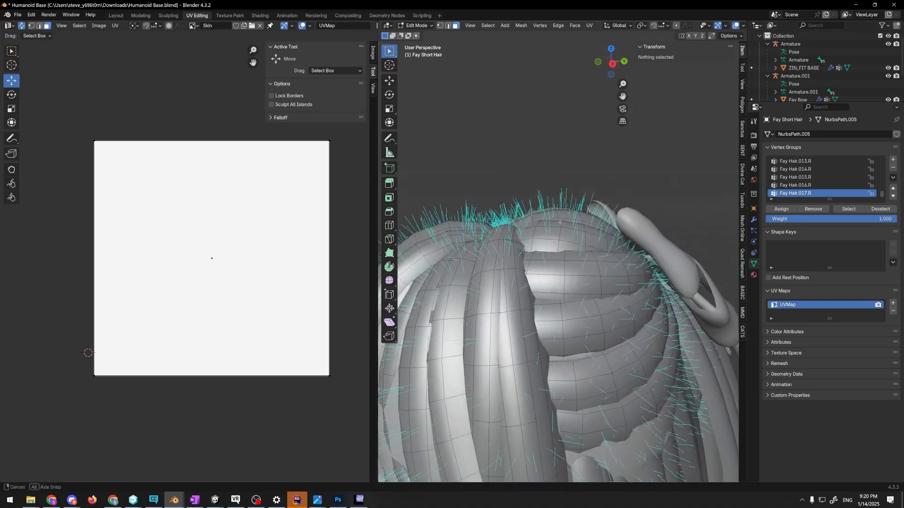
pyautogui.scroll(-2, 572, 226)
pyautogui.scroll(2, 587, 197)
pyautogui.moveTo(583, 208); pyautogui.dragTo(567, 177, button='middle')
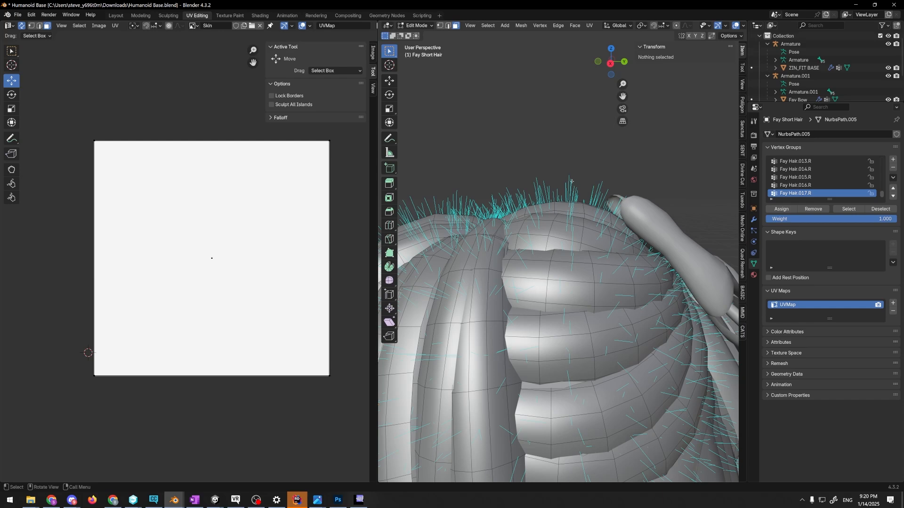
pyautogui.moveTo(571, 180); pyautogui.dragTo(567, 185, button='middle')
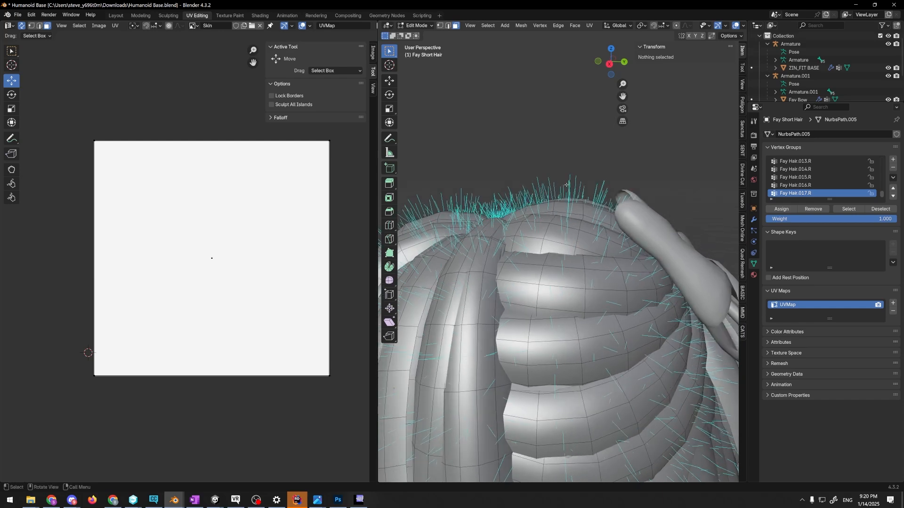
# Select a face on the topmost horizontal strand near the bow, view its normals from the side, and try rotating it
pyautogui.scroll(3, 569, 225)
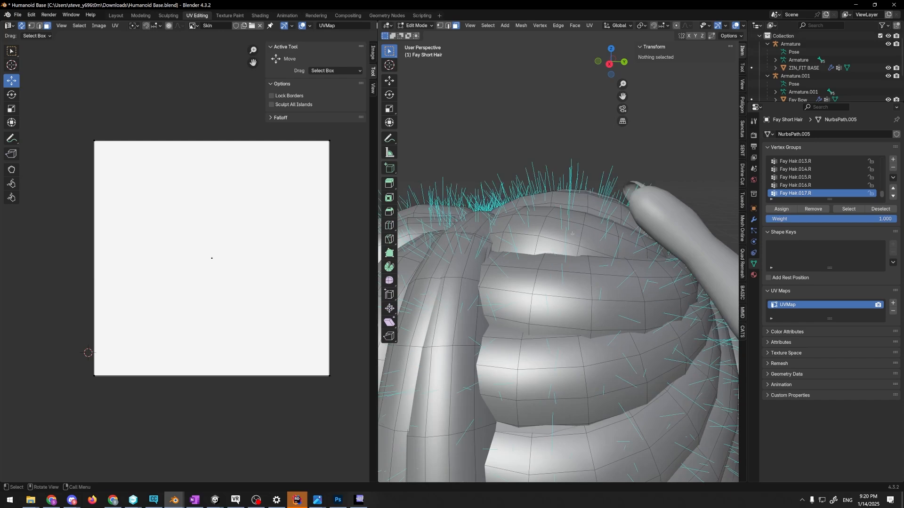
pyautogui.click(575, 227)
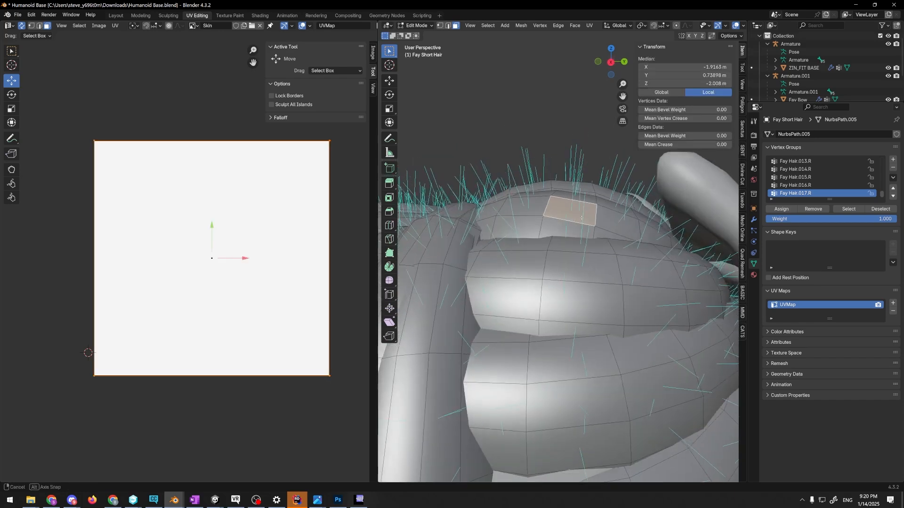
pyautogui.moveTo(575, 227); pyautogui.dragTo(638, 224, button='middle')
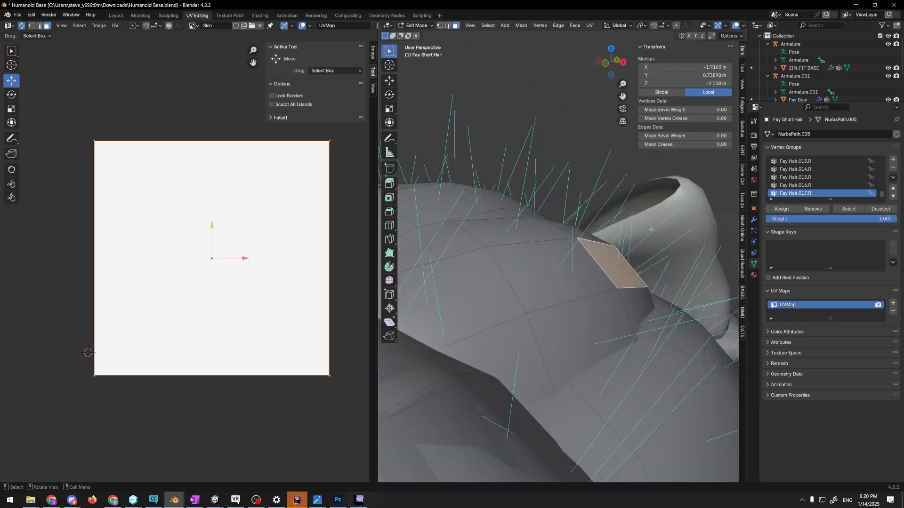
pyautogui.press('r')
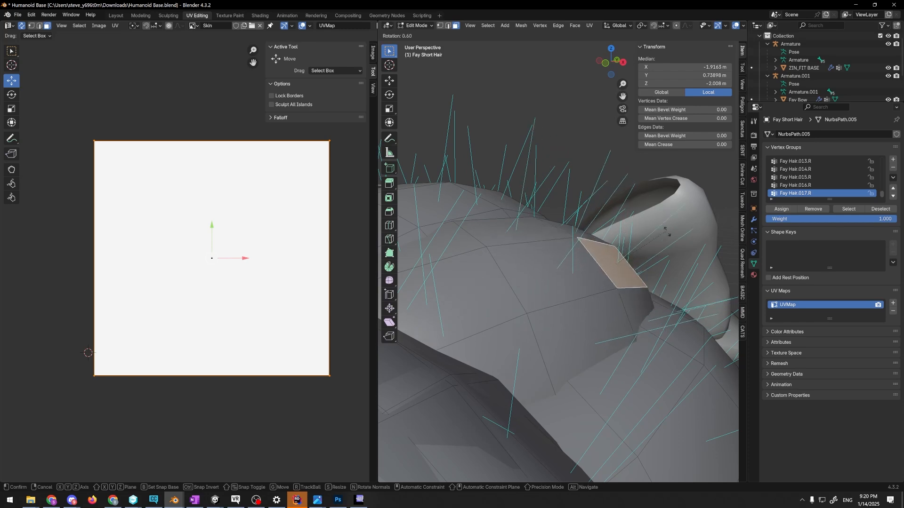
pyautogui.click(626, 191)
pyautogui.moveTo(625, 191); pyautogui.dragTo(623, 230, button='middle')
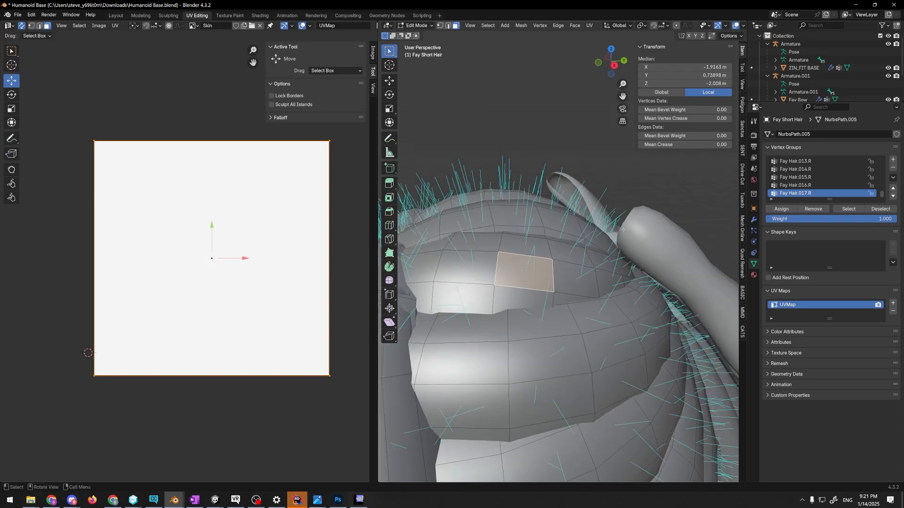
pyautogui.scroll(-4, 623, 230)
pyautogui.hotkey('alt', 'Tab')
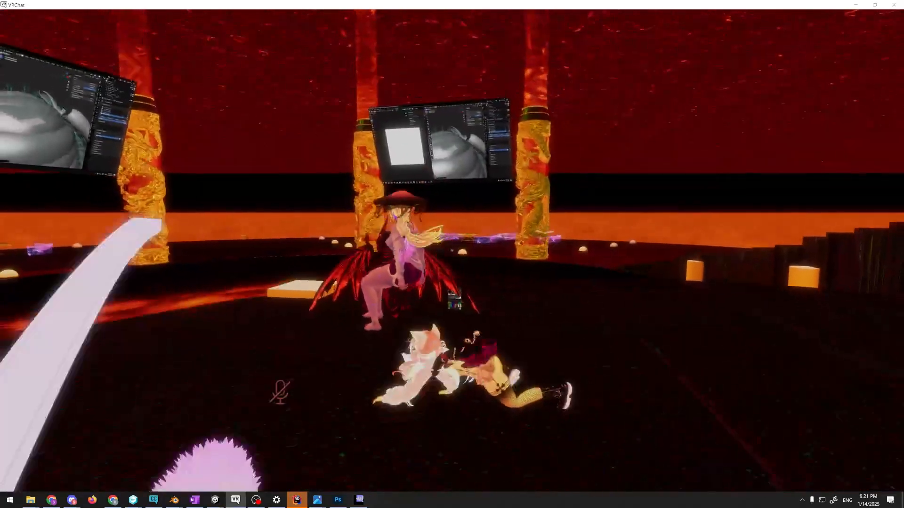
pyautogui.press('Escape')
pyautogui.press('Escape')
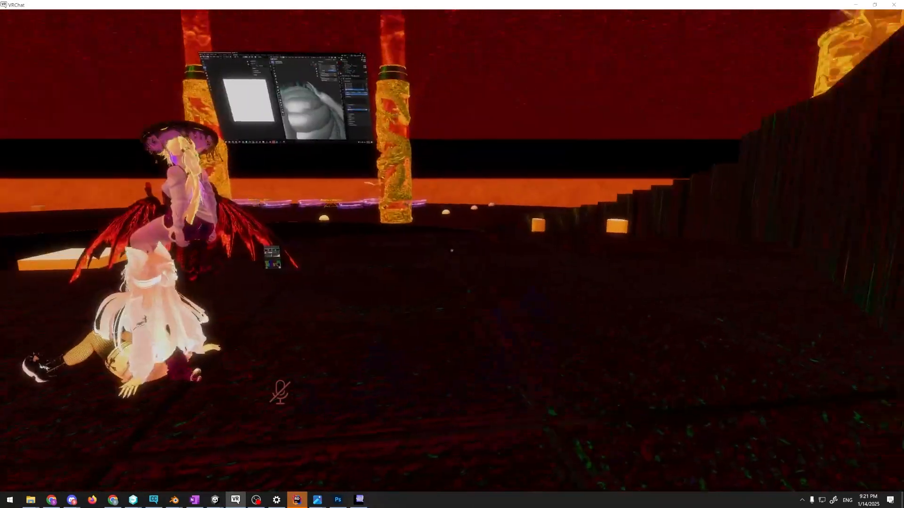
pyautogui.hotkey('alt', 'Tab')
# Inspect the normals at the corners of the selected strand face up close and from farther away
pyautogui.scroll(3, 548, 184)
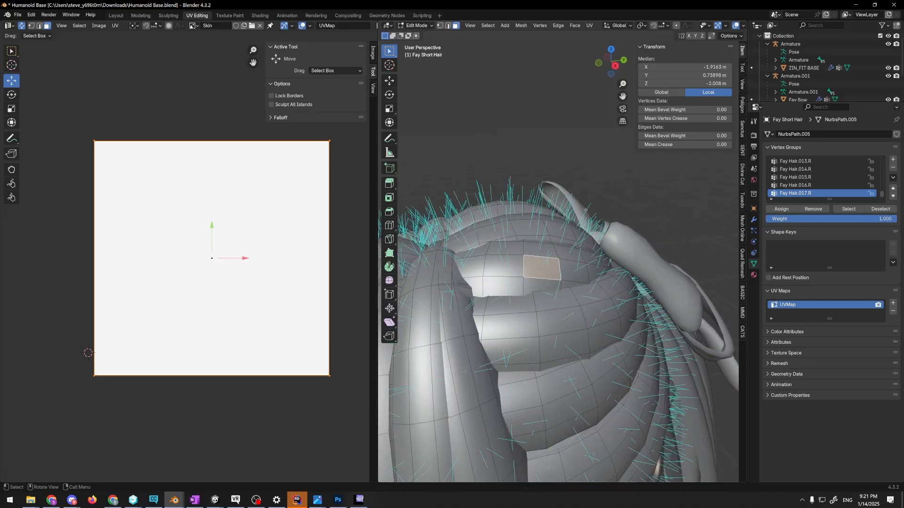
pyautogui.scroll(4, 586, 210)
pyautogui.moveTo(565, 208); pyautogui.dragTo(562, 178, button='middle')
pyautogui.scroll(1, 574, 199)
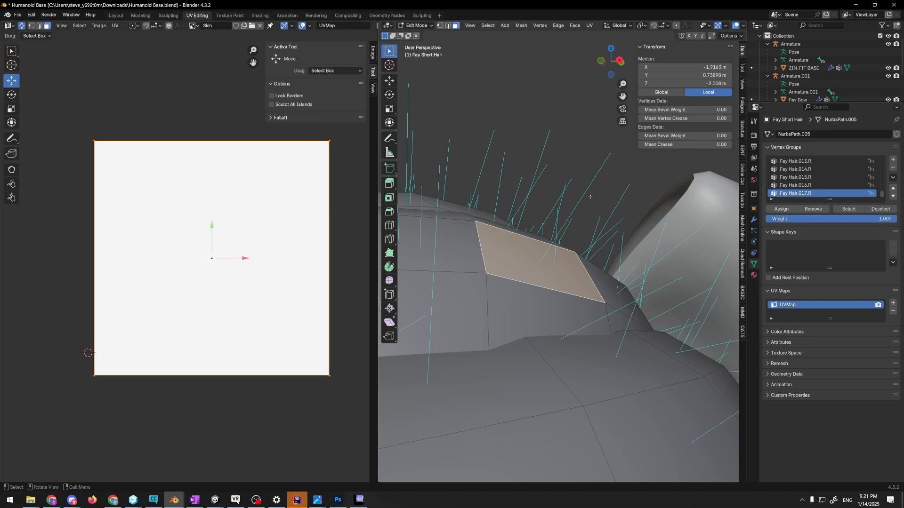
pyautogui.moveTo(584, 196); pyautogui.dragTo(587, 188, button='middle')
pyautogui.scroll(-2, 590, 198)
pyautogui.scroll(-4, 590, 196)
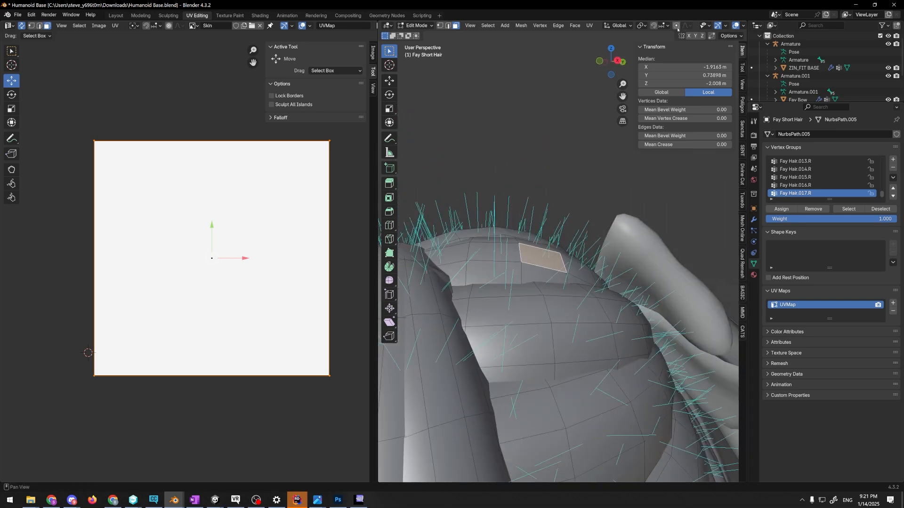
# Turn on the vertex normals display in the mesh edit mode overlays
pyautogui.moveTo(716, 29); pyautogui.dragTo(649, 29, button='middle')
pyautogui.click(689, 26)
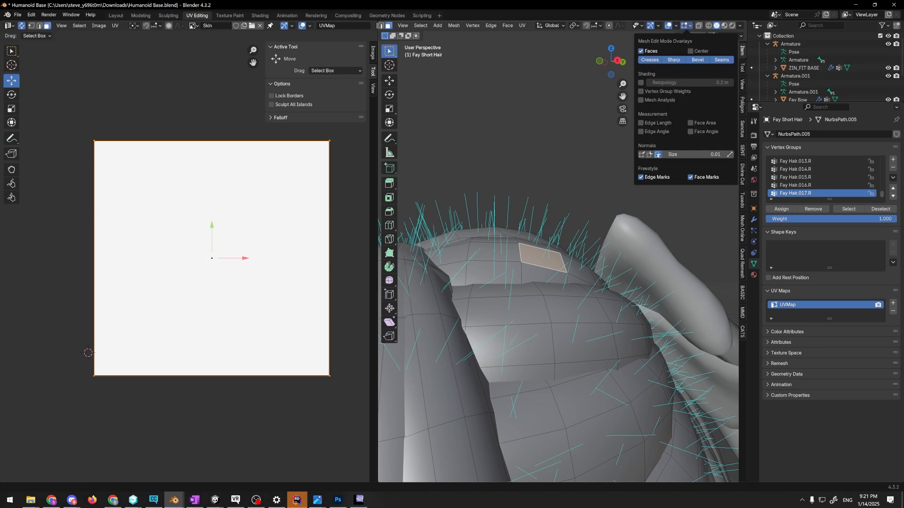
pyautogui.hotkey('alt', 'Tab')
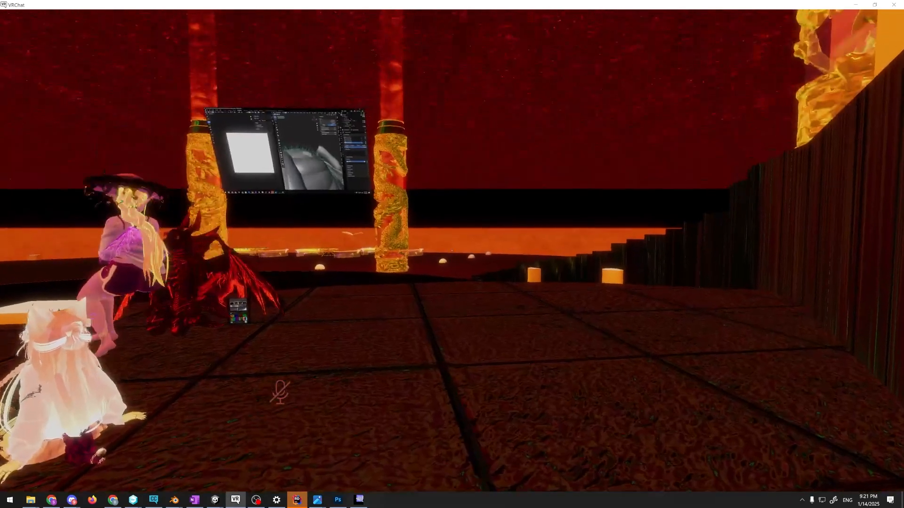
pyautogui.hotkey('alt', 'Tab')
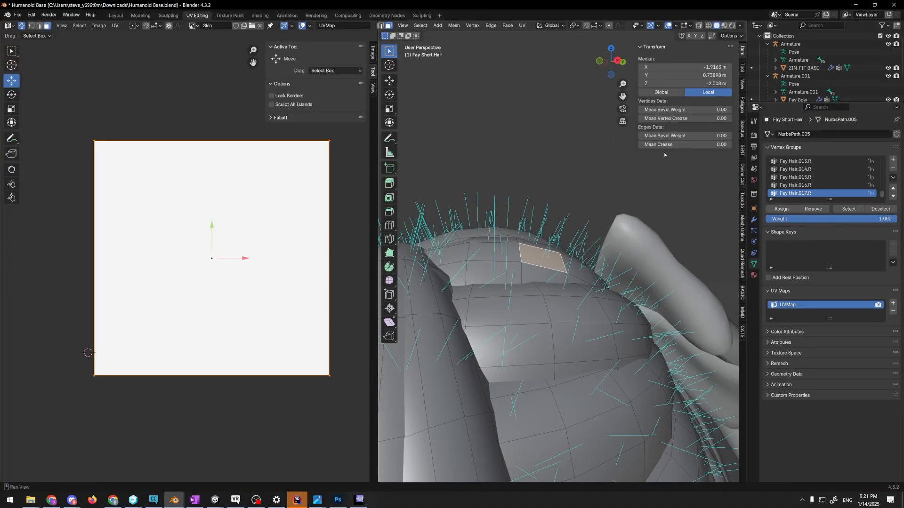
pyautogui.moveTo(647, 183)
pyautogui.mouseDown(button='middle')
pyautogui.moveTo(621, 182)
pyautogui.moveTo(596, 201)
pyautogui.moveTo(602, 189)
pyautogui.moveTo(633, 183)
pyautogui.mouseUp(button='middle')
pyautogui.click(689, 26)
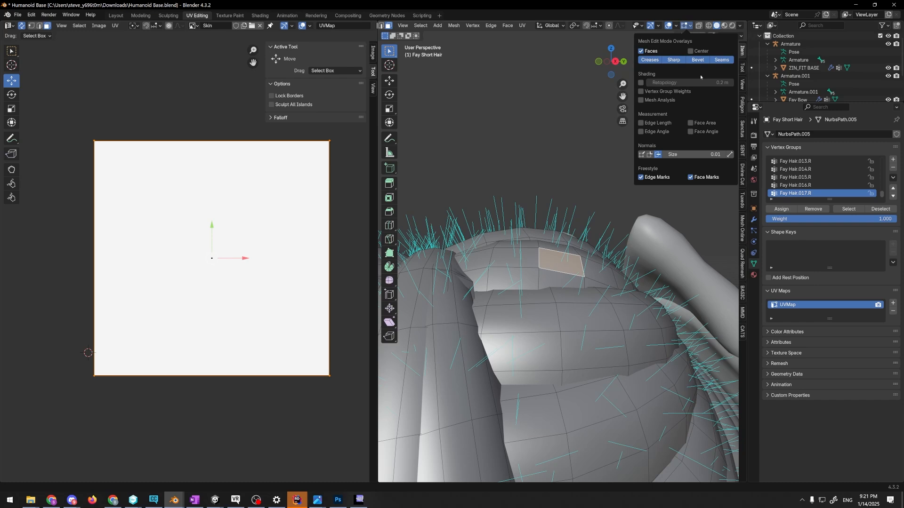
pyautogui.click(642, 156)
# Switch to vertex selection and select a single corner vertex on the topmost horizontal strand near the bow
pyautogui.scroll(4, 577, 183)
pyautogui.moveTo(577, 183); pyautogui.dragTo(587, 178, button='middle')
pyautogui.press('1')
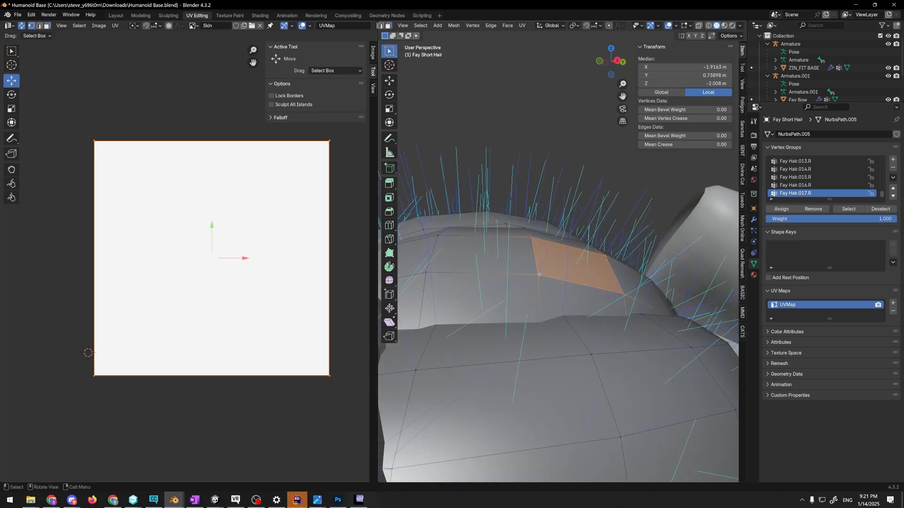
pyautogui.click(539, 275)
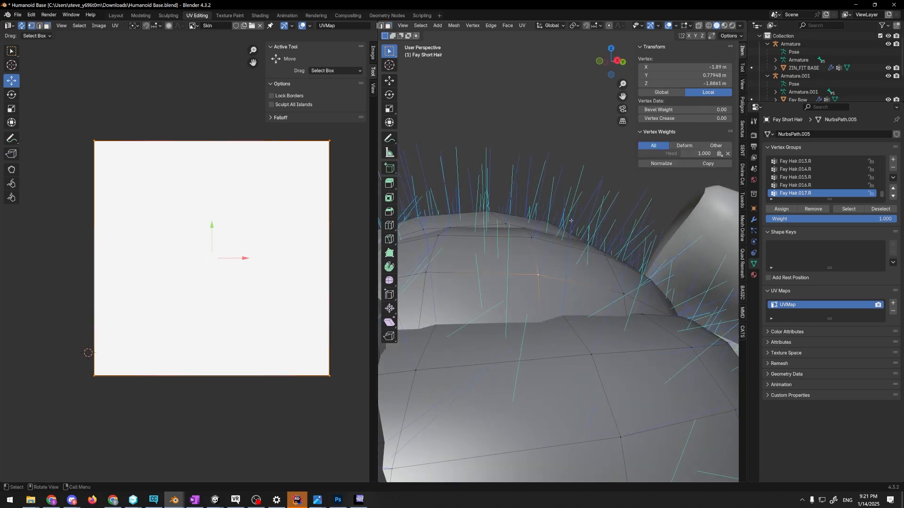
# Display only the split normals in the mesh edit mode overlays, hiding the face and vertex normals
pyautogui.click(691, 26)
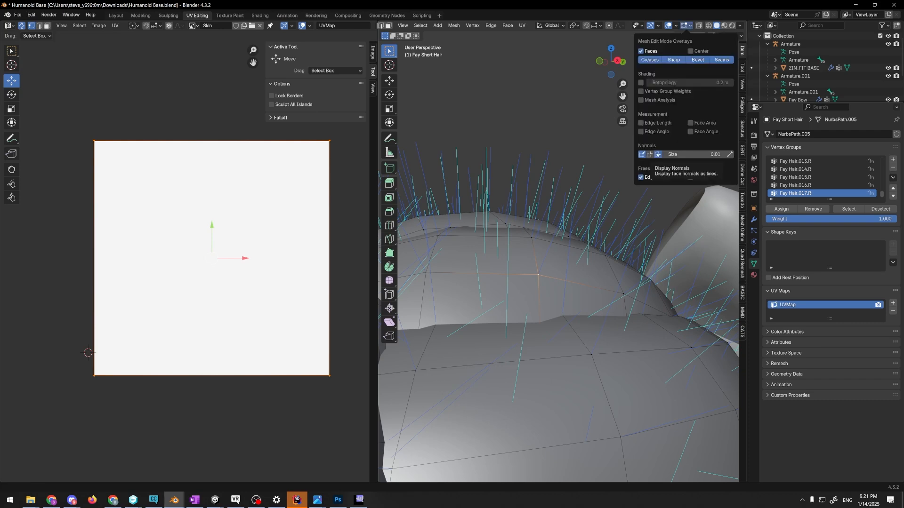
pyautogui.click(657, 154)
pyautogui.click(642, 154)
pyautogui.click(650, 154)
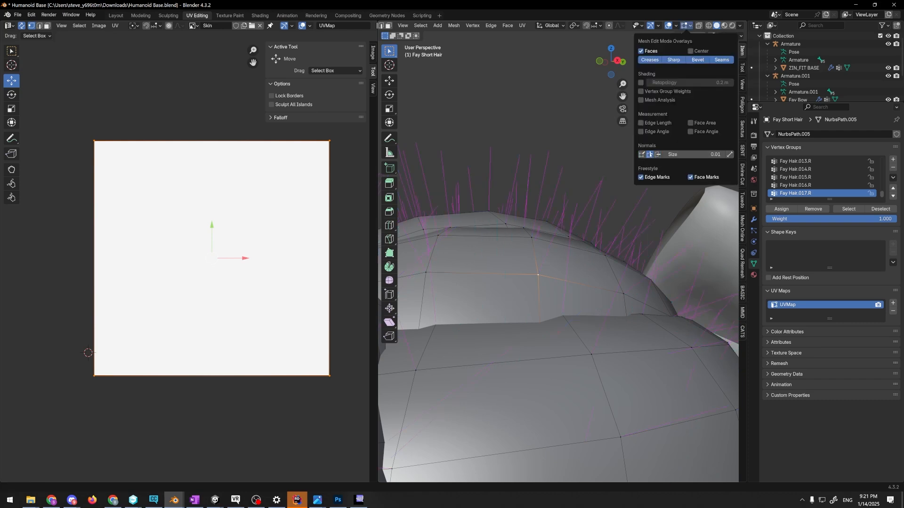
# Clear the vertex selection and select all linked geometry of the topmost horizontal strand
pyautogui.scroll(-2, 586, 170)
pyautogui.moveTo(585, 170); pyautogui.dragTo(591, 243, button='middle')
pyautogui.click(611, 210)
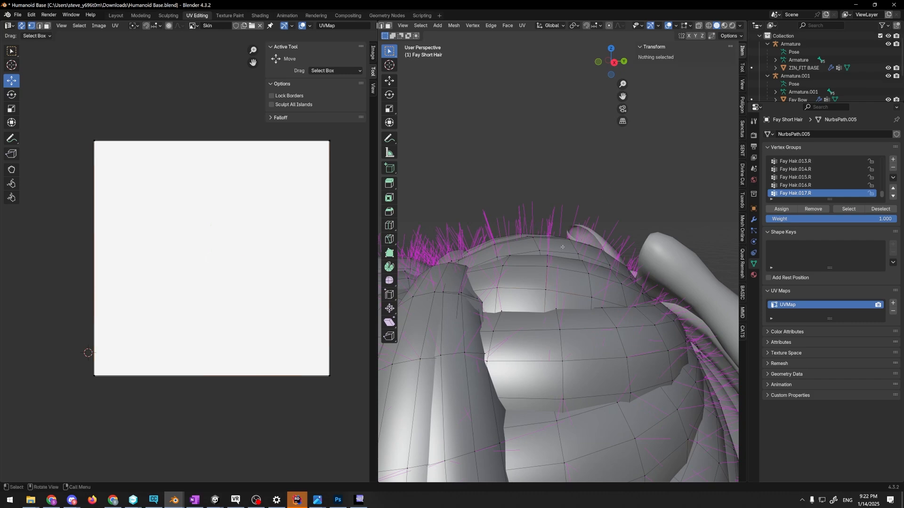
pyautogui.press('l')
pyautogui.scroll(2, 558, 250)
pyautogui.moveTo(558, 250); pyautogui.dragTo(489, 38, button='middle')
# Examine the mesh Normals commands and how they are available through Quick Favorites
pyautogui.click(460, 25)
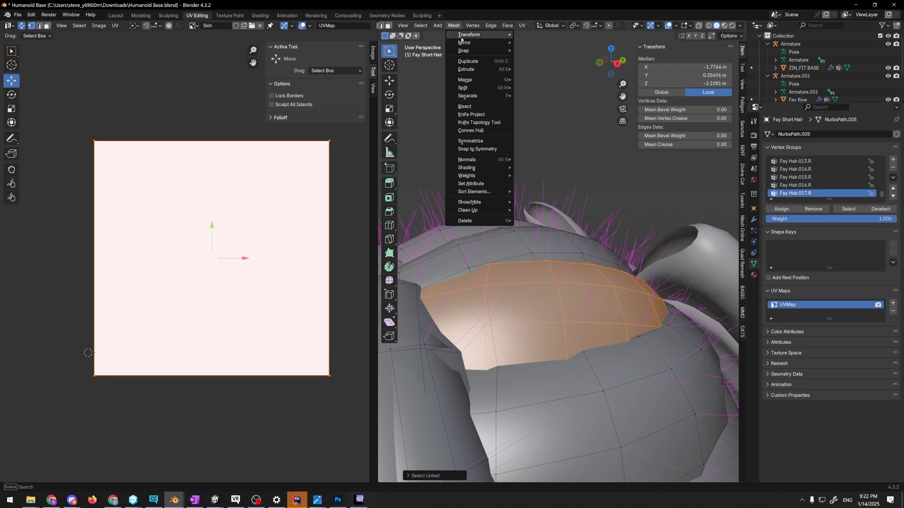
pyautogui.moveTo(490, 161)
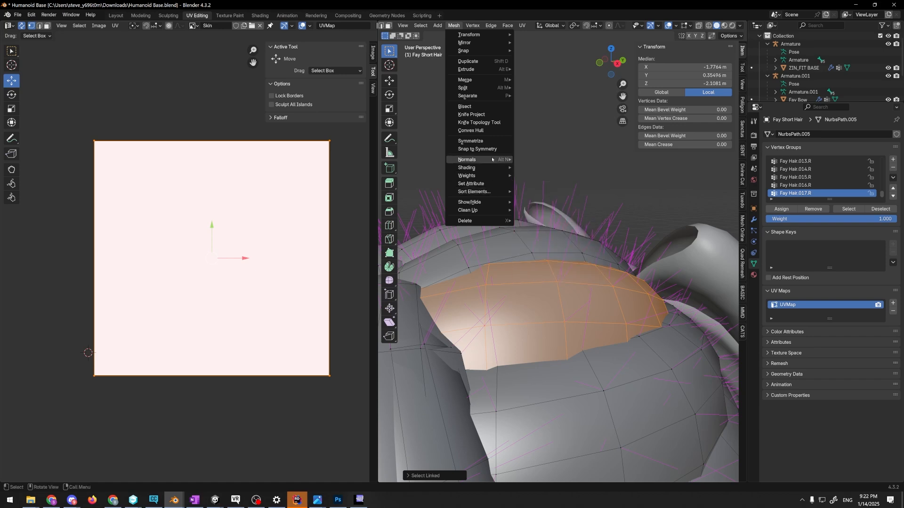
pyautogui.rightClick(492, 160)
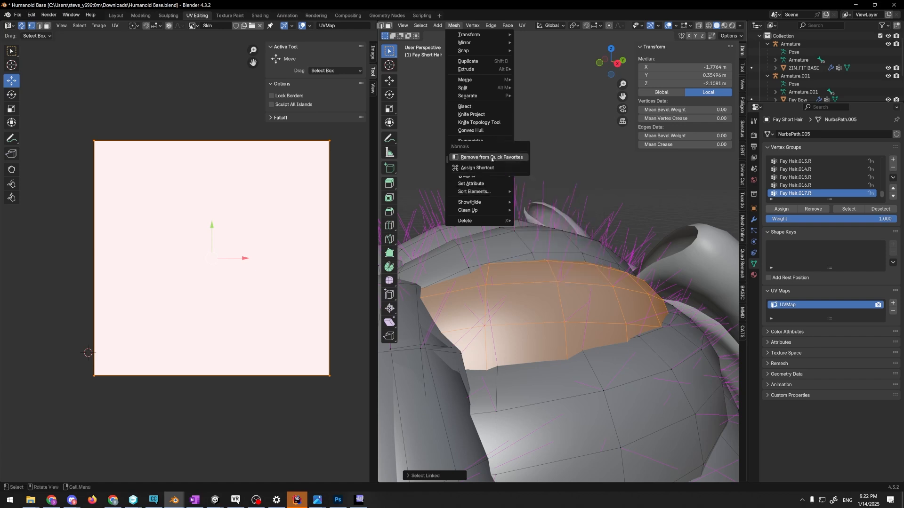
pyautogui.press('Escape')
pyautogui.moveTo(483, 162)
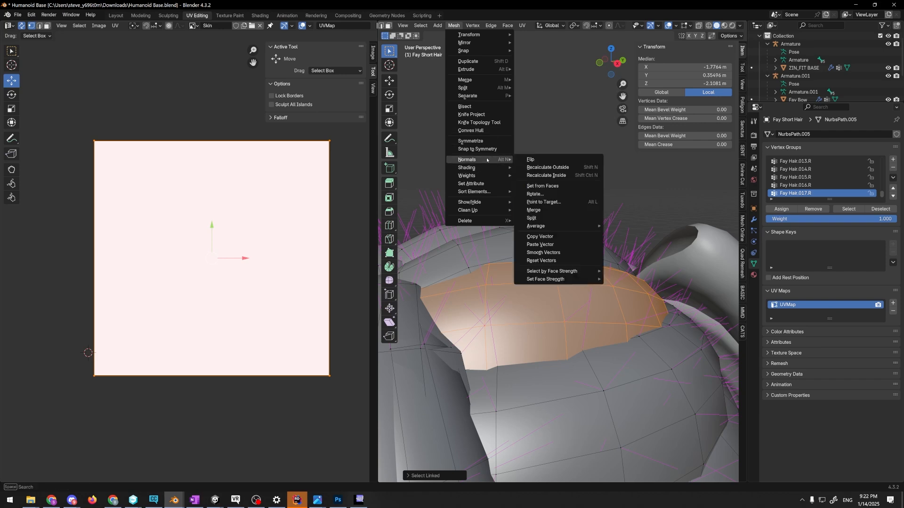
pyautogui.rightClick(489, 159)
pyautogui.press('Escape')
pyautogui.press('q')
pyautogui.moveTo(532, 142)
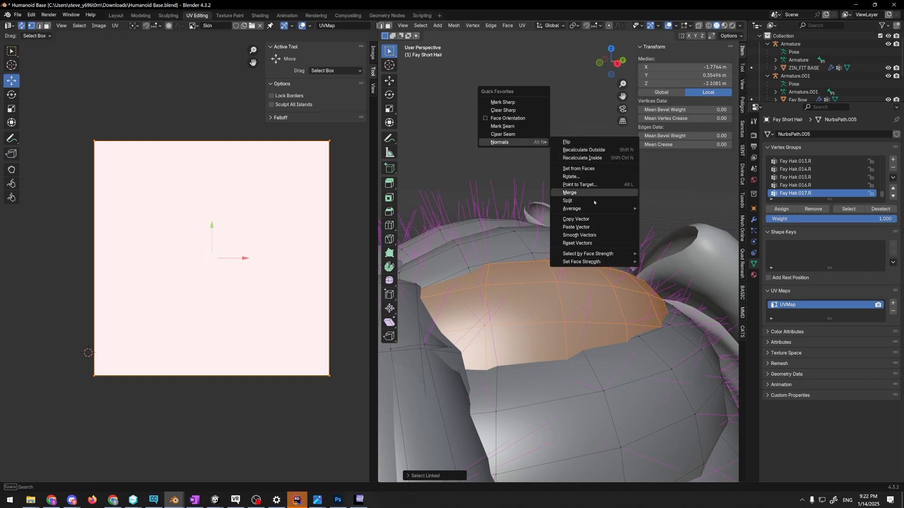
pyautogui.moveTo(587, 283); pyautogui.dragTo(560, 207, button='middle')
# Rotate the normals of the selected strand freehand and inspect how its shading changes from farther away
pyautogui.press('q')
pyautogui.moveTo(558, 203)
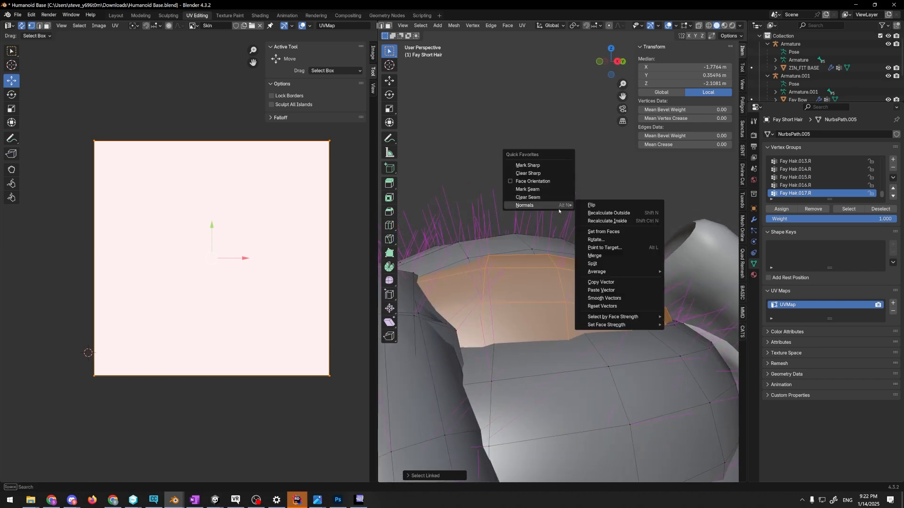
pyautogui.click(612, 240)
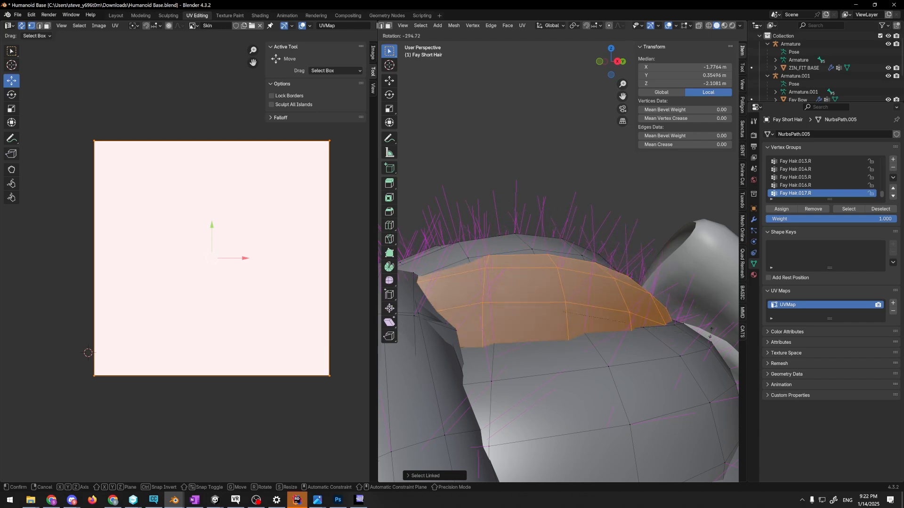
pyautogui.click(412, 279)
pyautogui.moveTo(412, 279); pyautogui.dragTo(555, 285, button='middle')
pyautogui.scroll(-6, 555, 285)
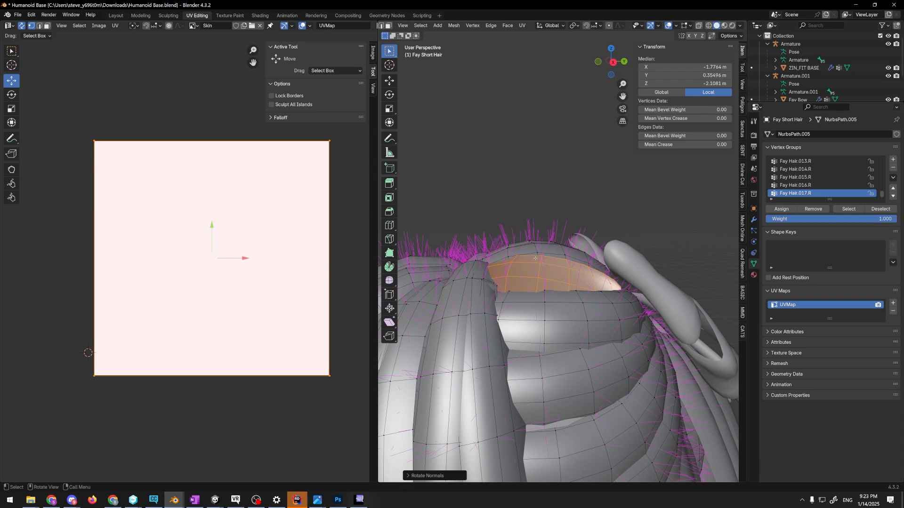
pyautogui.moveTo(540, 225)
pyautogui.mouseDown(button='middle')
pyautogui.moveTo(525, 222)
pyautogui.moveTo(550, 221)
pyautogui.mouseUp(button='middle')
pyautogui.hotkey('alt', 'Tab')
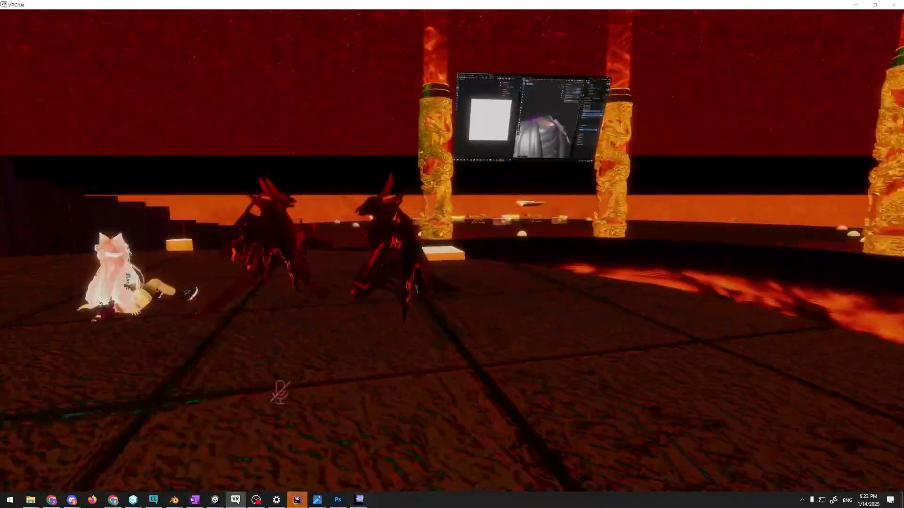
pyautogui.press('w')
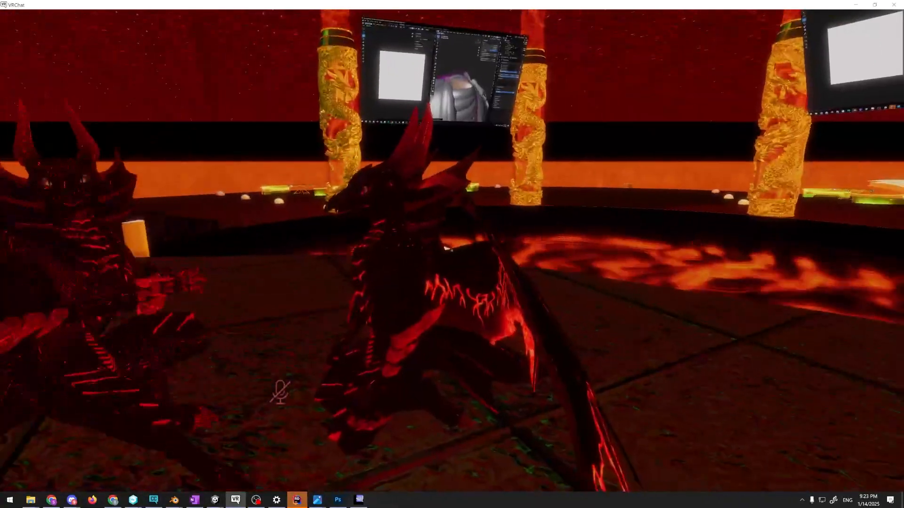
pyautogui.press('a')
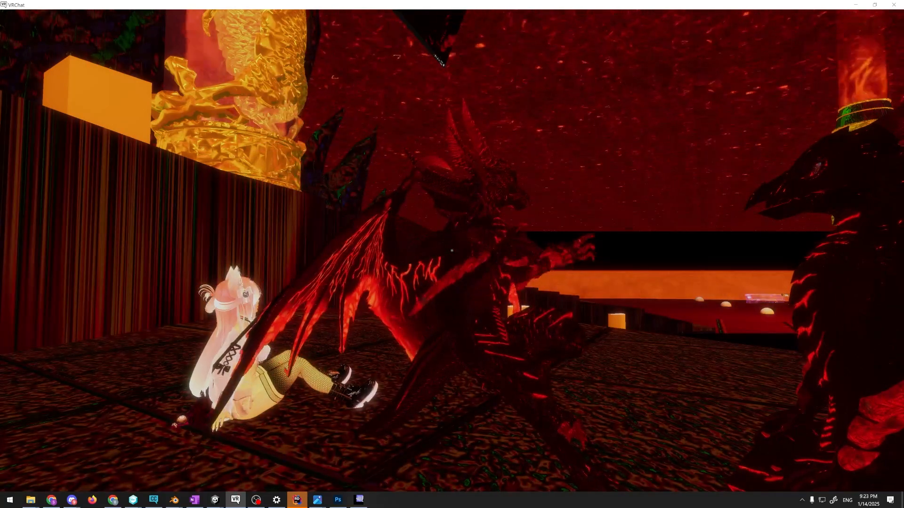
pyautogui.press('d')
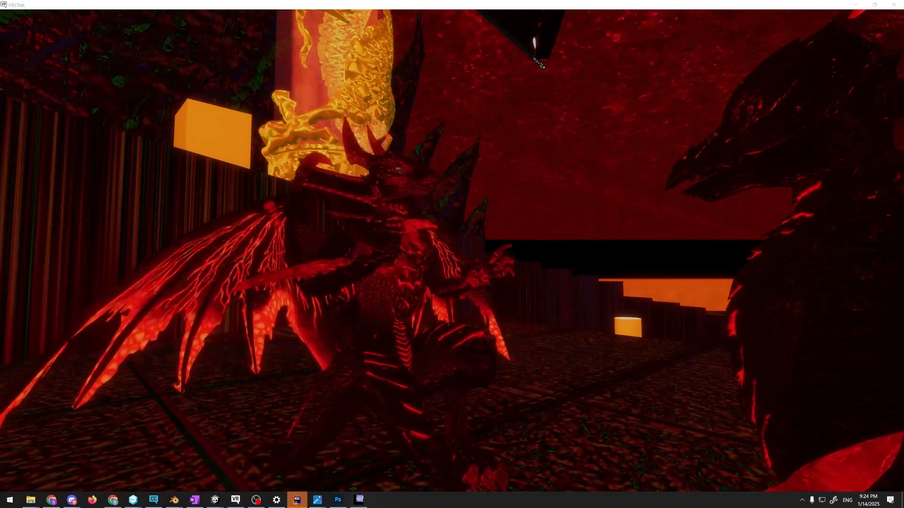
pyautogui.press('super+d')
pyautogui.press('super+d')
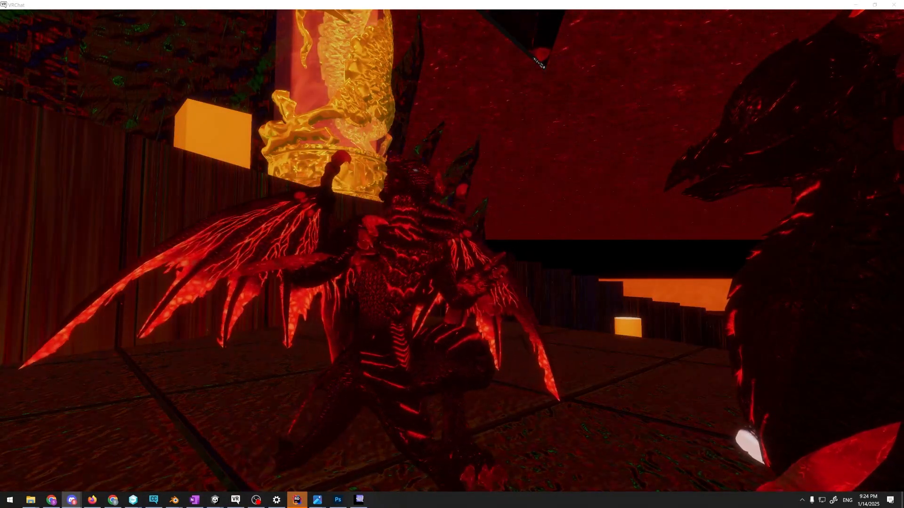
# Switch back to the Humanoid Base file in Blender and clear the strand selection
pyautogui.hotkey('alt', 'Tab')
pyautogui.hotkey('alt', 'Tab')
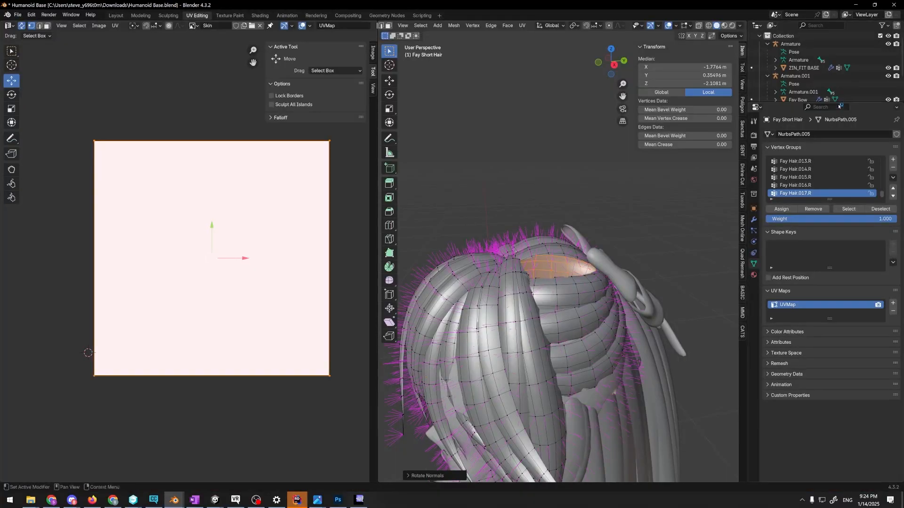
pyautogui.moveTo(683, 160); pyautogui.dragTo(586, 228, button='middle')
pyautogui.click(681, 217)
# Examine the split normals and shading across the hair from the front and the side, at several distances
pyautogui.scroll(5, 549, 230)
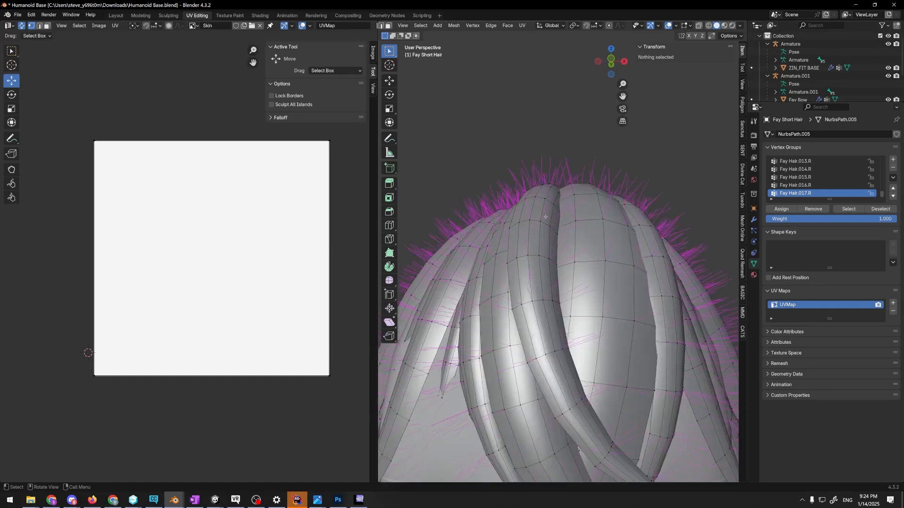
pyautogui.scroll(-5, 546, 217)
pyautogui.scroll(-4, 562, 232)
pyautogui.moveTo(562, 232); pyautogui.dragTo(603, 297, button='middle')
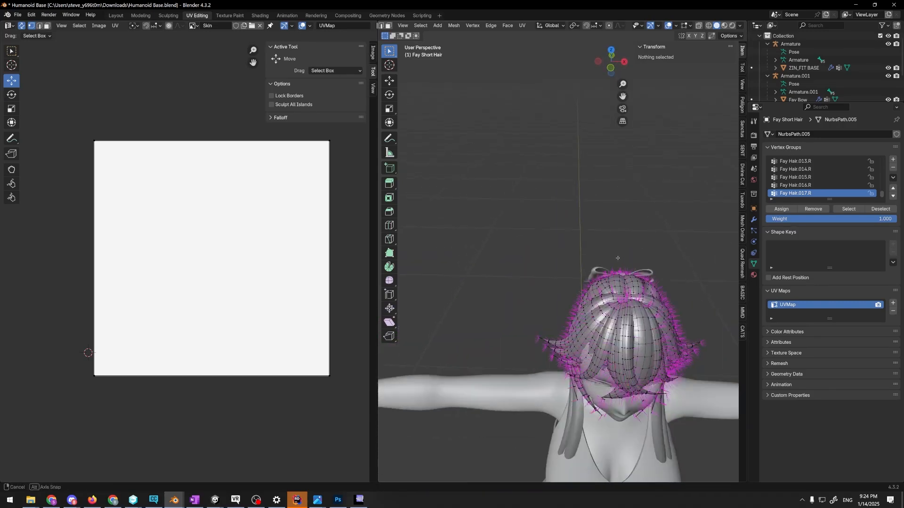
pyautogui.scroll(-1, 581, 226)
pyautogui.keyDown('shift'); pyautogui.moveTo(581, 226); pyautogui.dragTo(623, 188, button='middle'); pyautogui.keyUp('shift')
pyautogui.scroll(1, 622, 189)
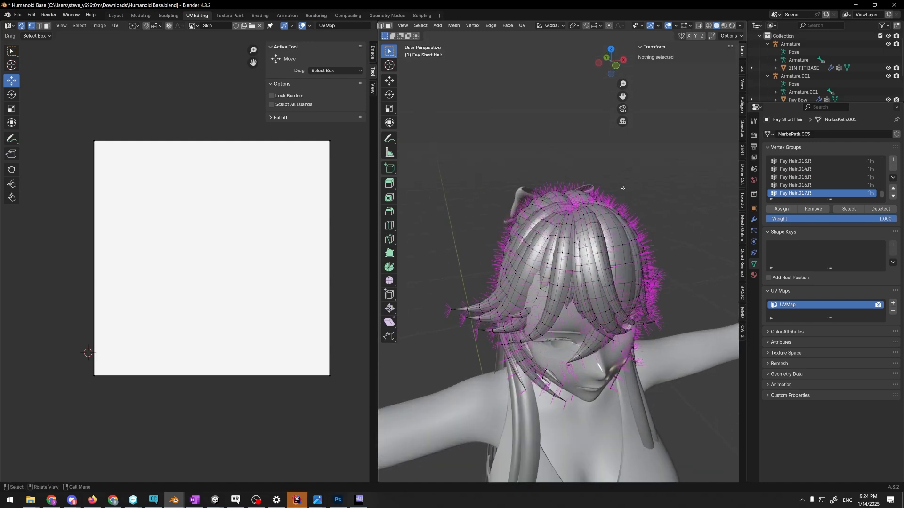
pyautogui.scroll(1, 623, 188)
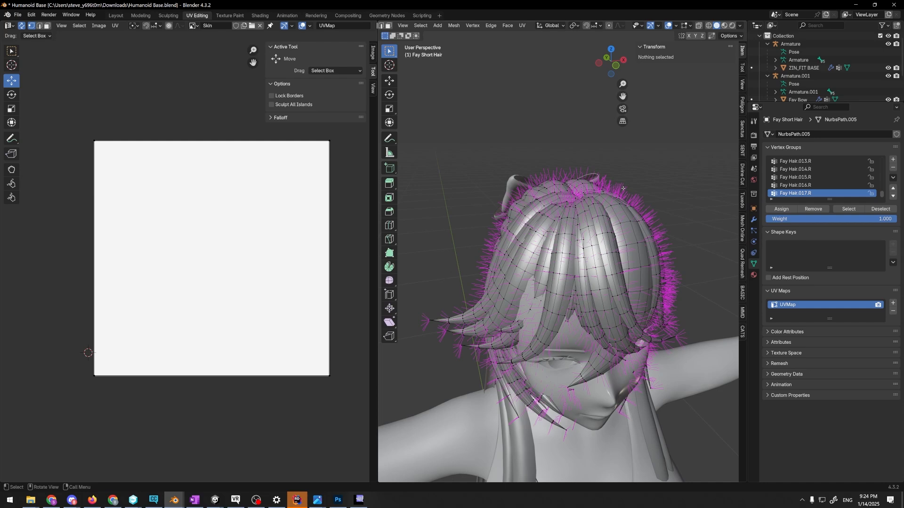
pyautogui.moveTo(615, 181); pyautogui.dragTo(640, 180, button='middle')
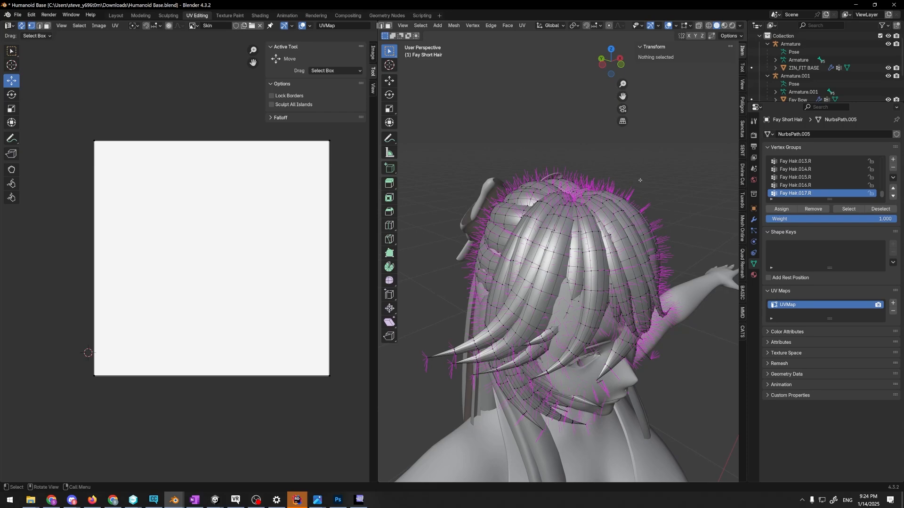
pyautogui.moveTo(640, 181); pyautogui.dragTo(587, 170, button='middle')
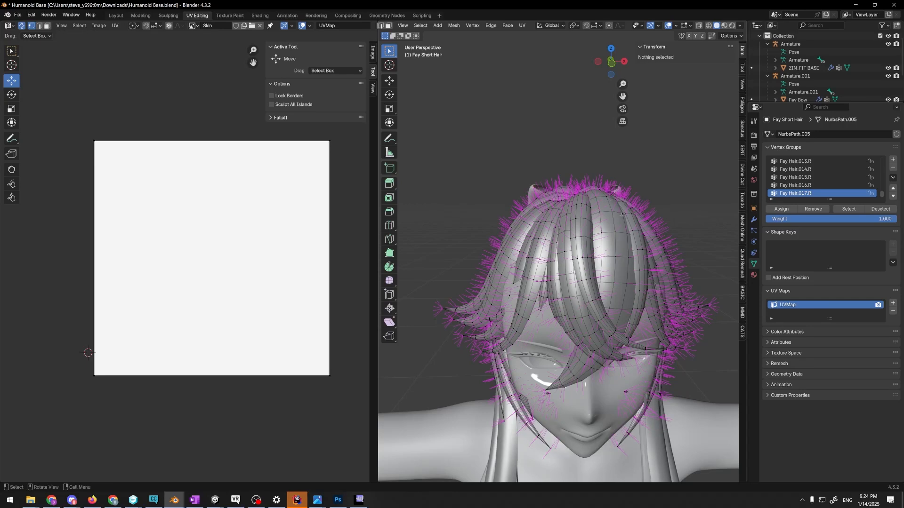
pyautogui.scroll(3, 609, 195)
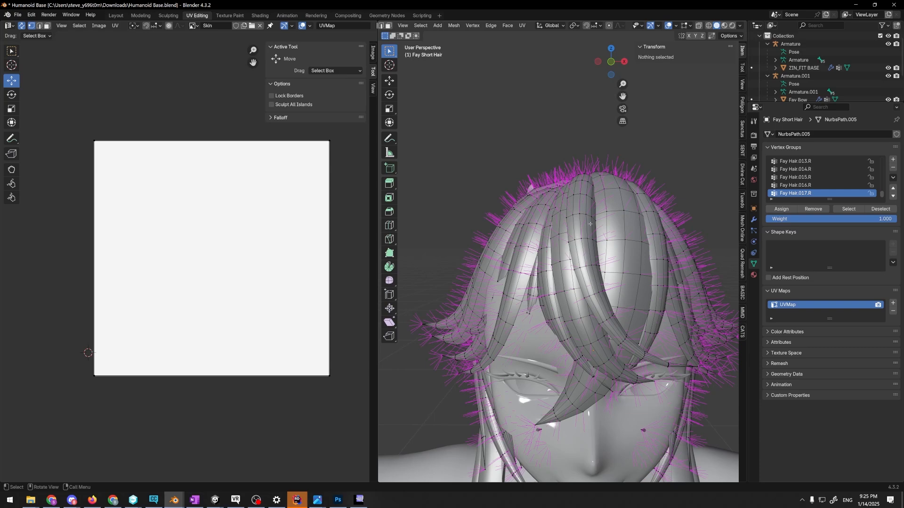
pyautogui.moveTo(583, 152); pyautogui.dragTo(628, 174, button='middle')
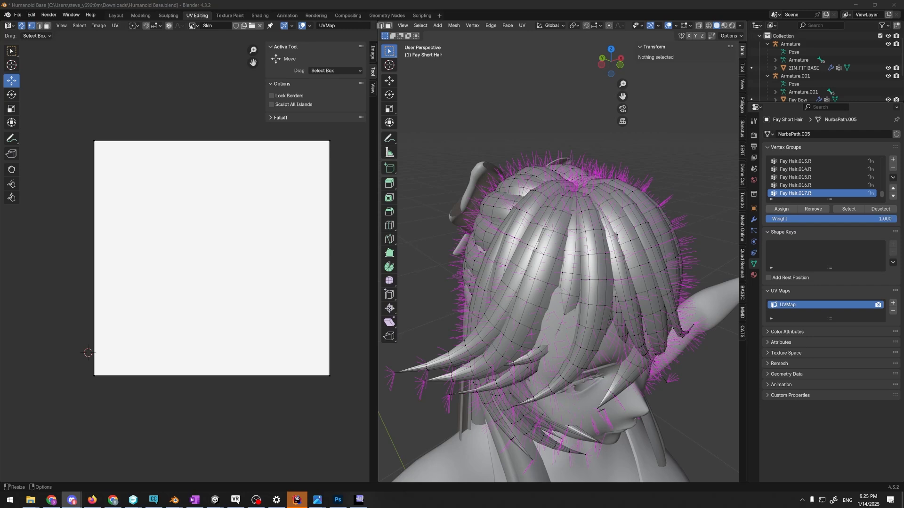
pyautogui.hotkey('alt', 'Tab')
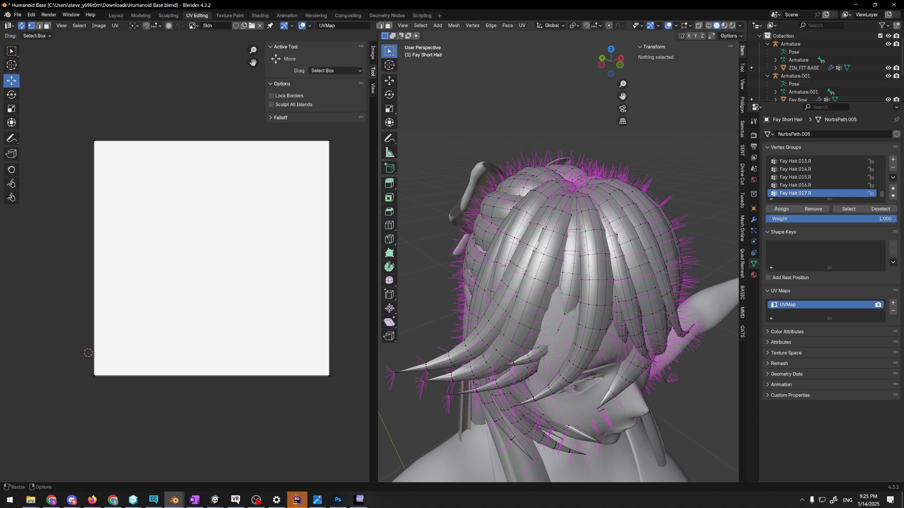
pyautogui.hotkey('alt', 'Tab')
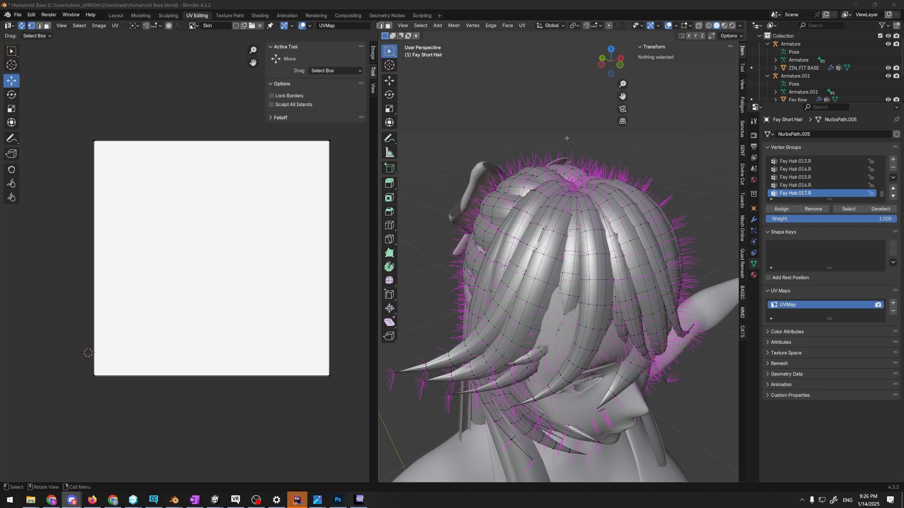
# Switch to the Ebontain Avatar project in Unity
pyautogui.moveTo(567, 139)
pyautogui.mouseDown(button='middle')
pyautogui.moveTo(607, 151)
pyautogui.moveTo(567, 139)
pyautogui.mouseUp(button='middle')
pyautogui.scroll(-4, 567, 139)
pyautogui.hotkey('alt', 'Tab')
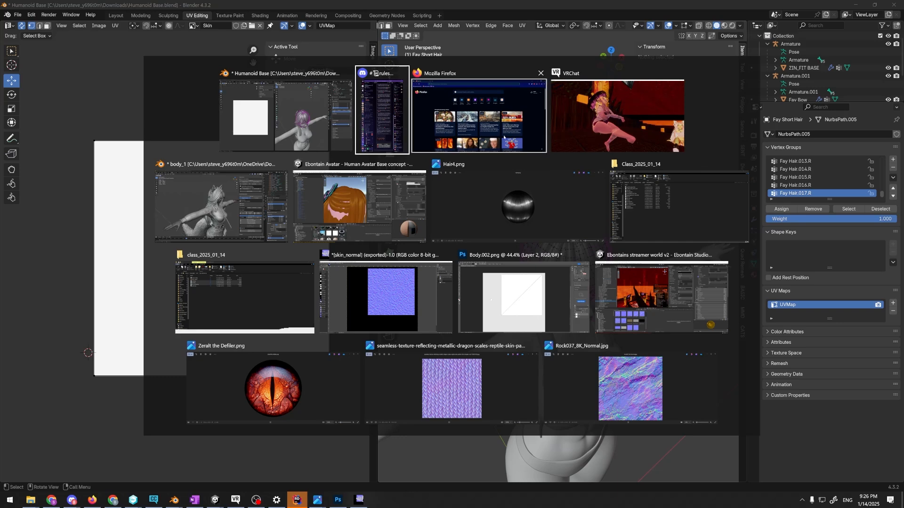
pyautogui.click(376, 122)
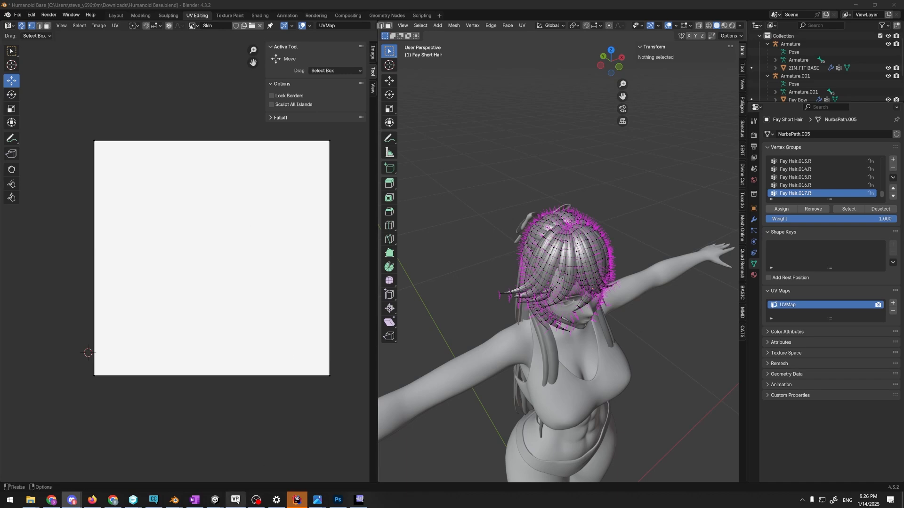
pyautogui.moveTo(222, 501)
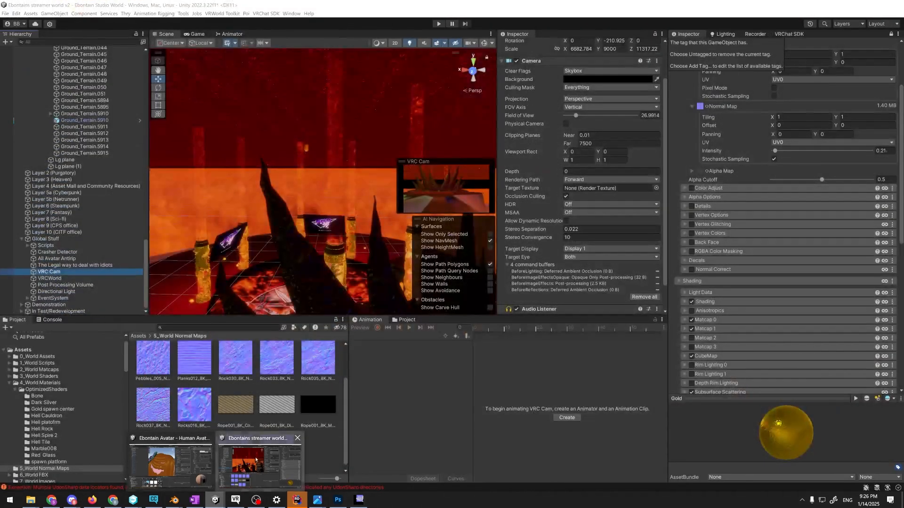
pyautogui.click(255, 460)
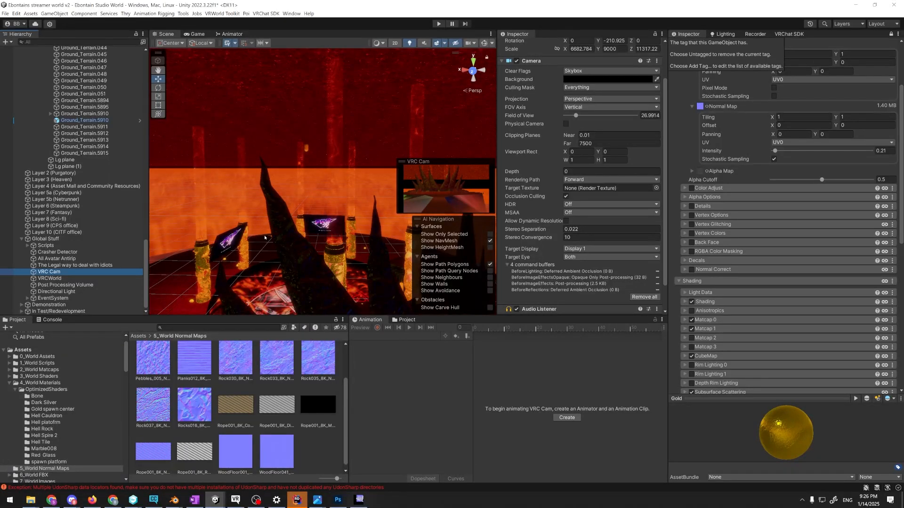
pyautogui.moveTo(216, 500)
pyautogui.click(188, 458)
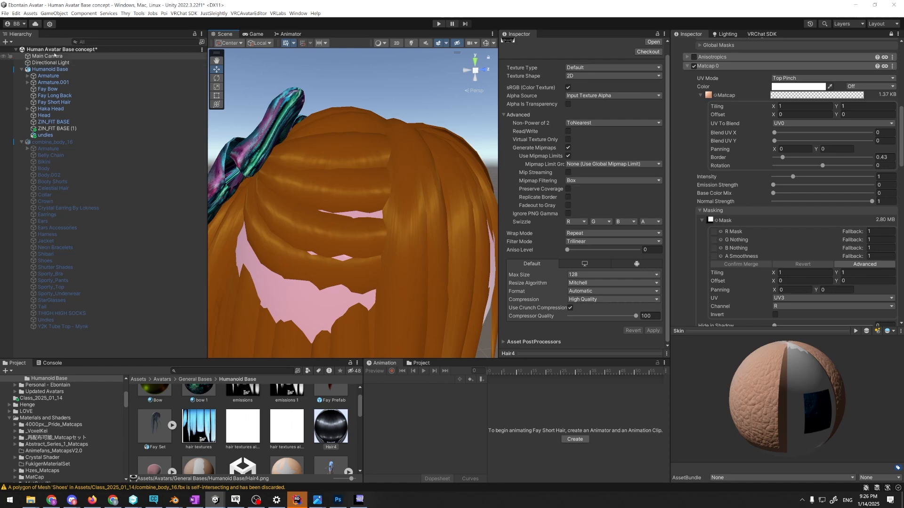
# Open the Mal0 scene from the Updated Avatars/Mal0 folder, saving the changes made in the Human Avatar Base concept scene
pyautogui.scroll(3, 62, 424)
pyautogui.click(61, 435)
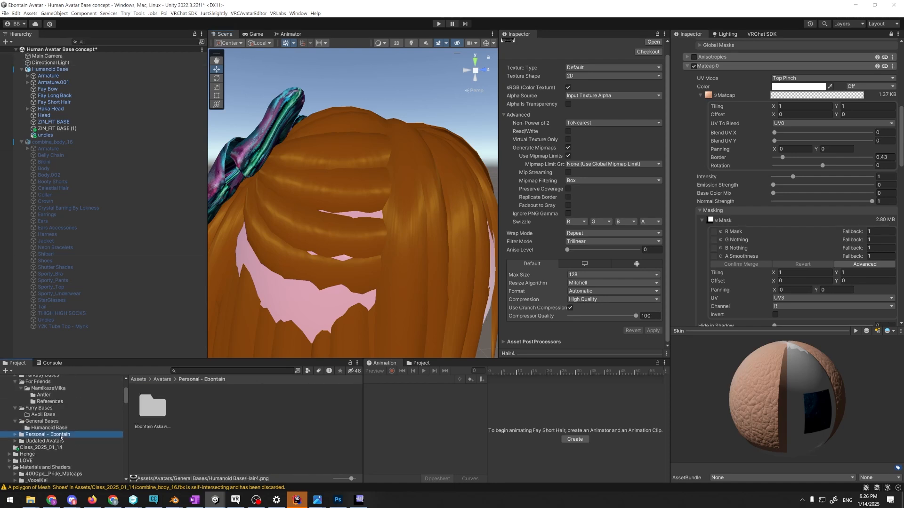
pyautogui.scroll(2, 68, 425)
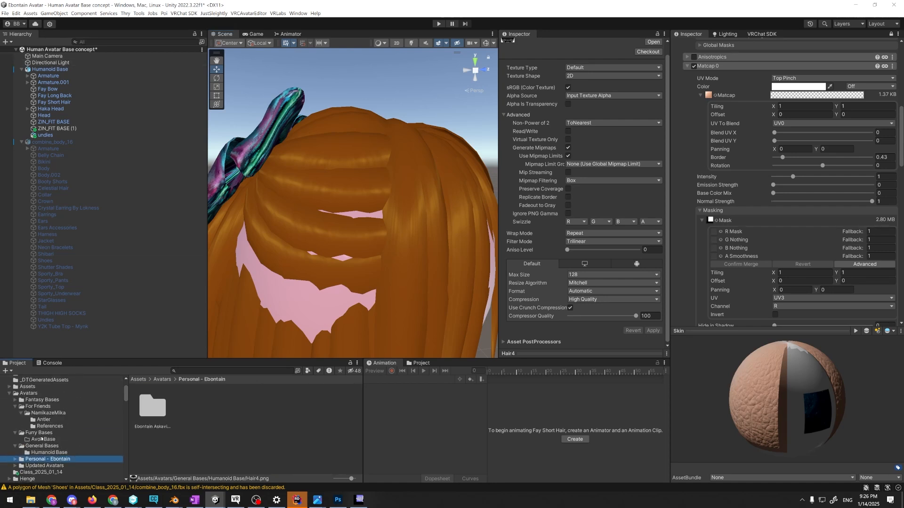
pyautogui.scroll(-2, 41, 438)
pyautogui.click(42, 441)
pyautogui.doubleClick(152, 406)
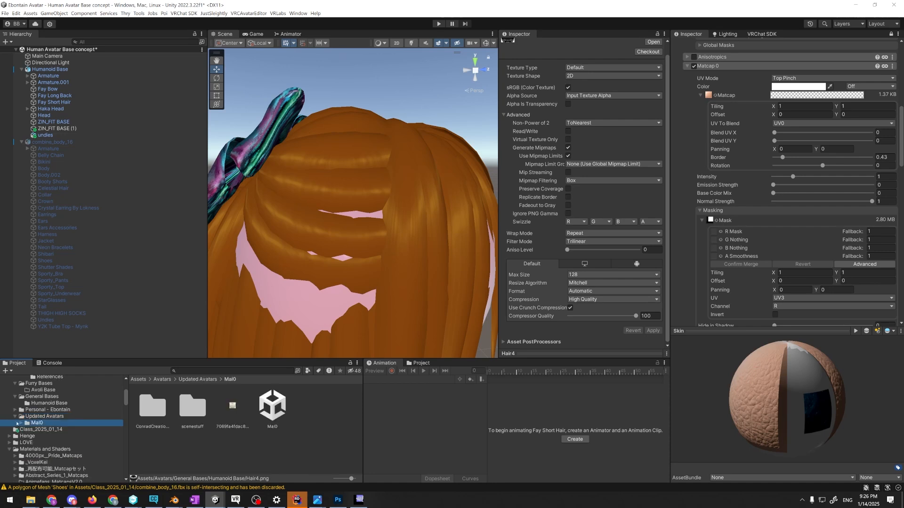
pyautogui.doubleClick(273, 406)
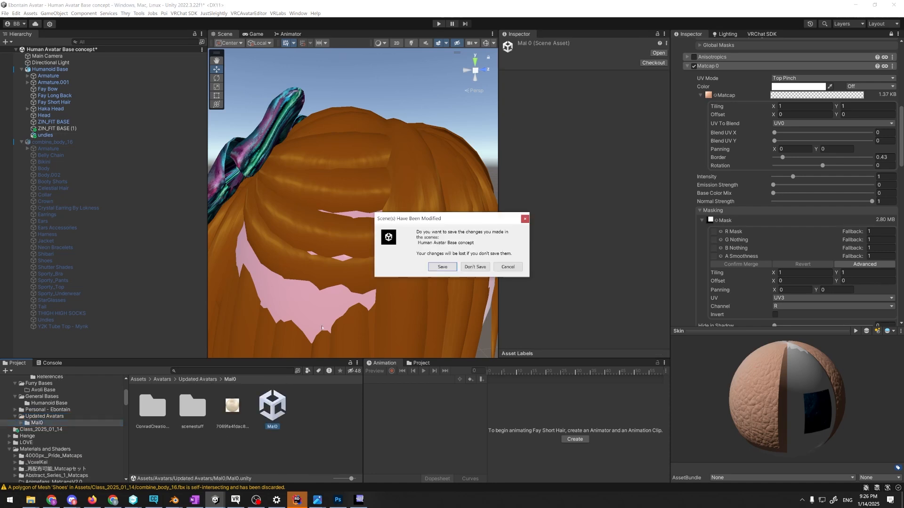
pyautogui.click(451, 267)
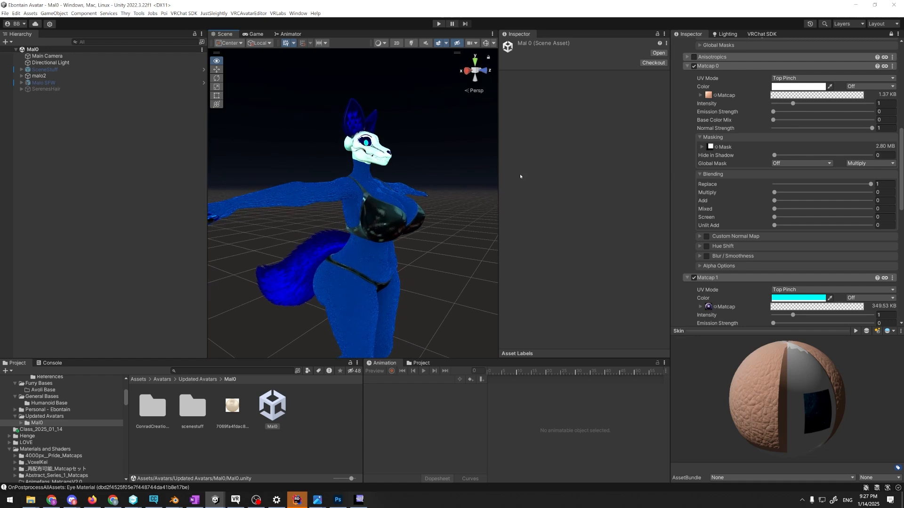
# Inspect the Mal0 avatar from several distances and compare its look with the scene lighting on and off
pyautogui.scroll(5, 457, 153)
pyautogui.scroll(-10, 457, 154)
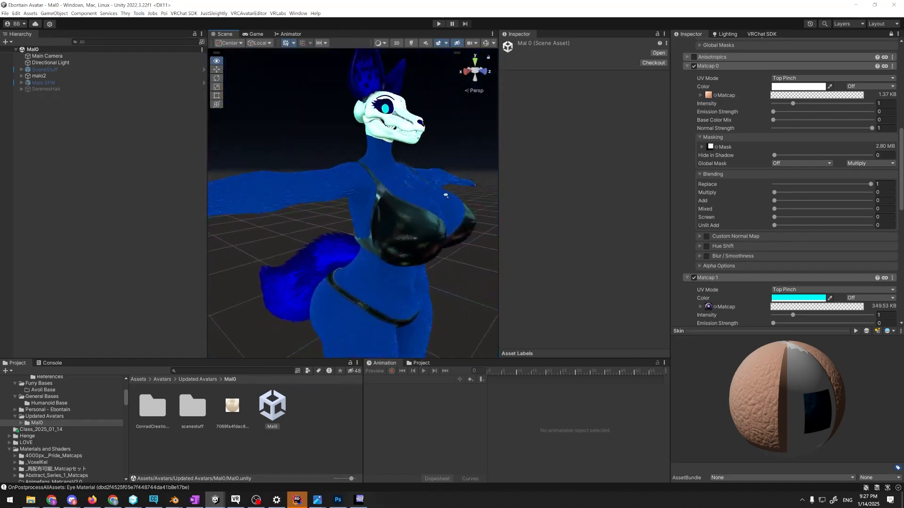
pyautogui.press('s')
pyautogui.moveTo(426, 211); pyautogui.dragTo(420, 218, button='right')
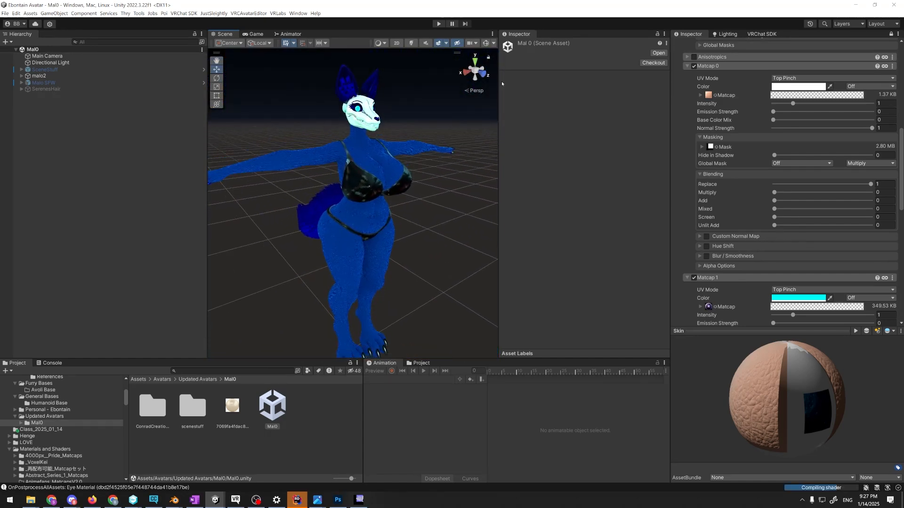
pyautogui.click(411, 43)
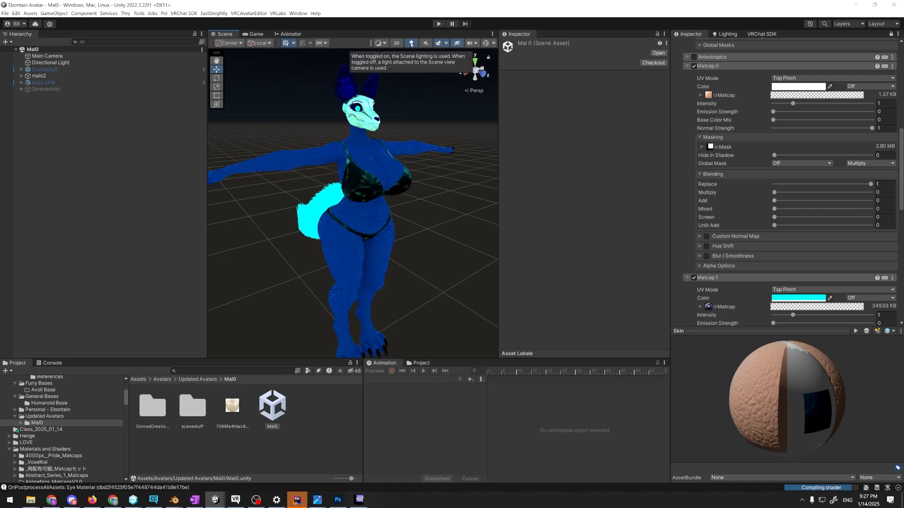
pyautogui.click(412, 45)
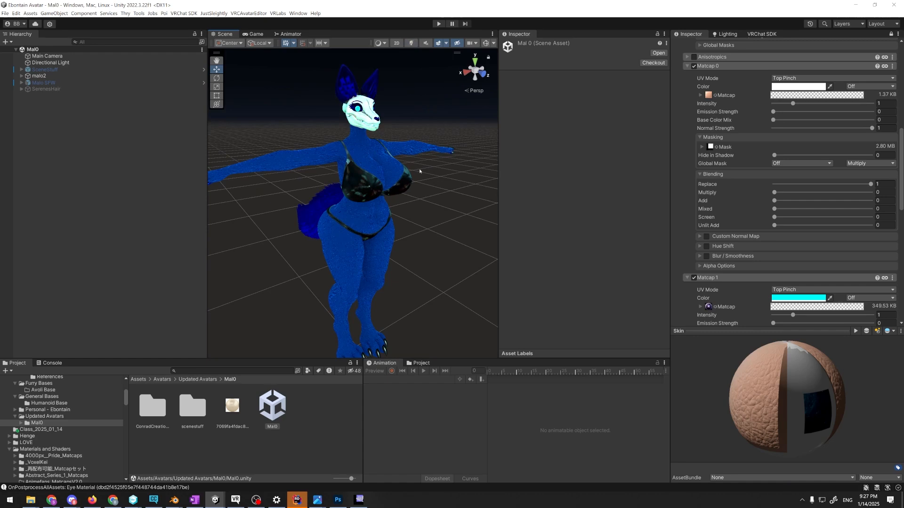
pyautogui.moveTo(420, 172)
pyautogui.mouseDown(button='right')
pyautogui.moveTo(427, 185)
pyautogui.moveTo(424, 169)
pyautogui.mouseUp(button='right')
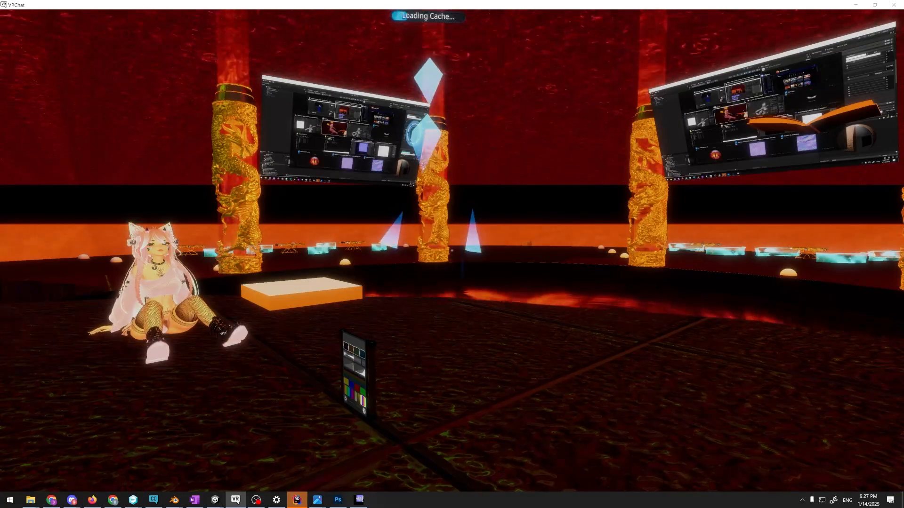
# Compare the Mal0 avatar's shading in the Unity scene with its appearance in VRChat
pyautogui.hotkey('alt', 'Tab')
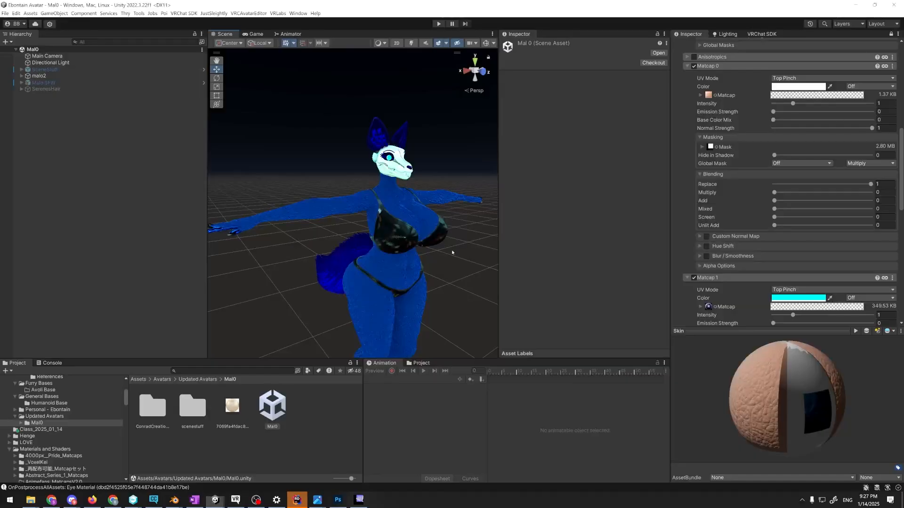
pyautogui.click(411, 44)
pyautogui.press('d')
pyautogui.moveTo(394, 92); pyautogui.dragTo(388, 89, button='right')
pyautogui.press('w')
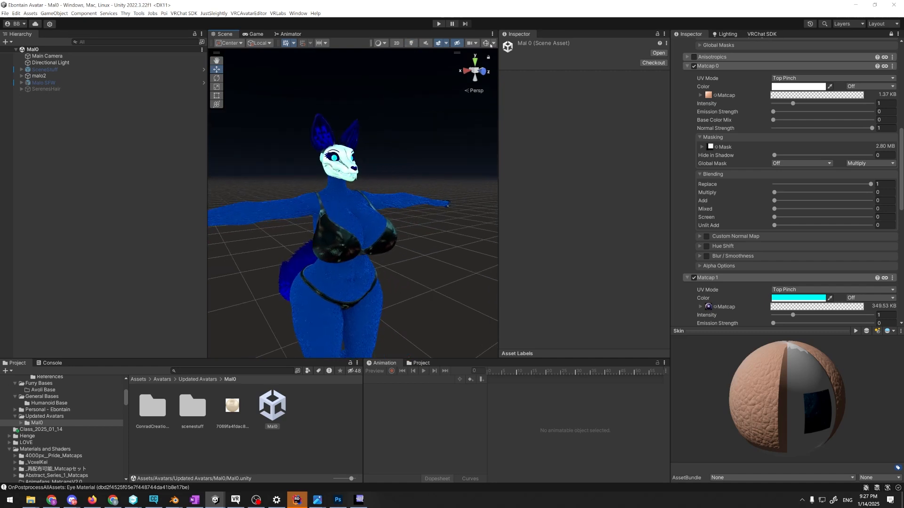
pyautogui.hotkey('alt', 'Tab')
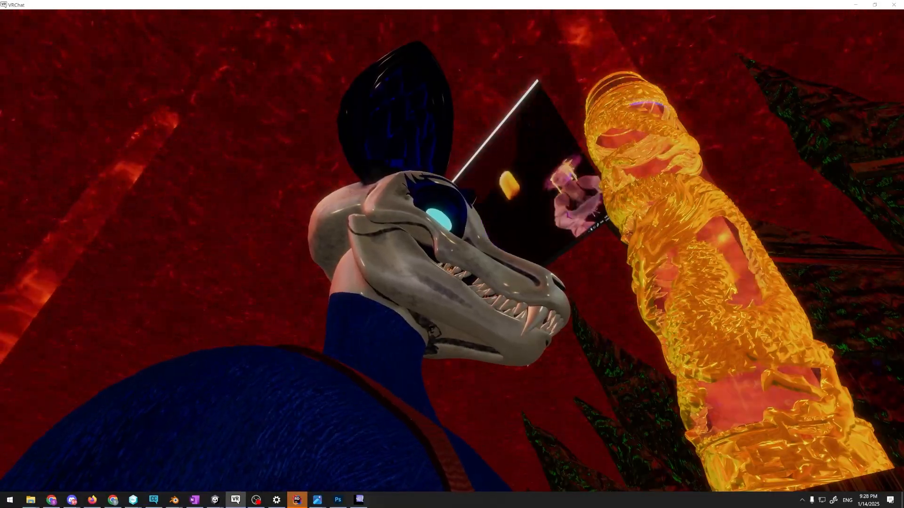
pyautogui.hotkey('alt', 'Tab')
# Select the malo2 Body mesh and examine the skull head's shading up close from the side
pyautogui.click(363, 122)
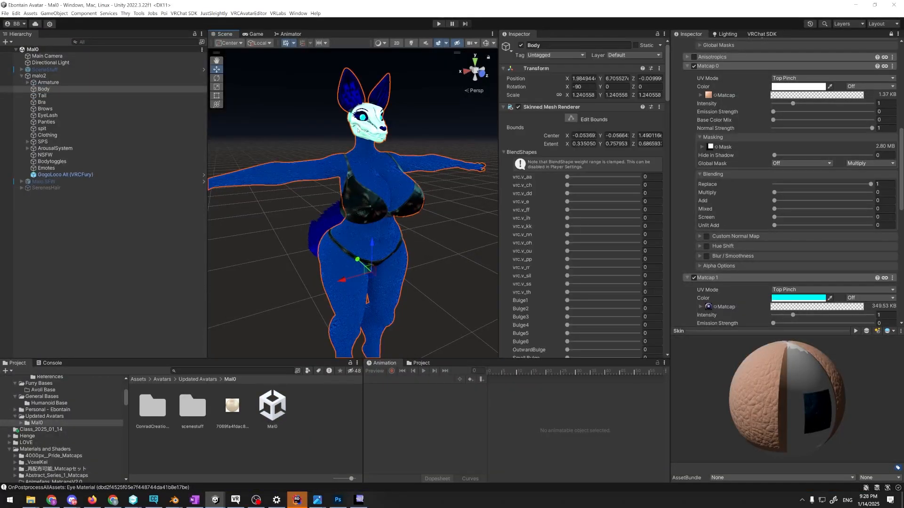
pyautogui.click(296, 131)
pyautogui.press('a')
pyautogui.press('w')
pyautogui.moveTo(275, 152); pyautogui.dragTo(352, 122, button='right')
pyautogui.click(353, 123)
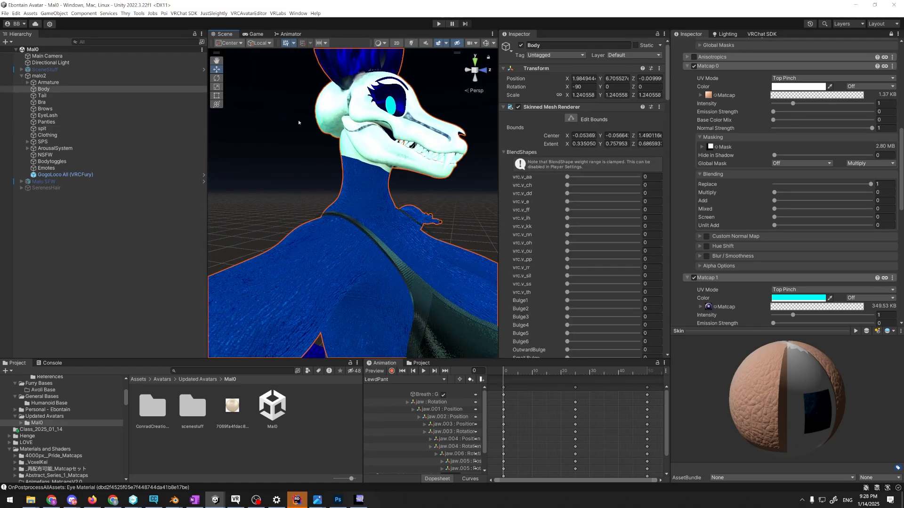
pyautogui.press('w')
pyautogui.moveTo(298, 122); pyautogui.dragTo(303, 100, button='right')
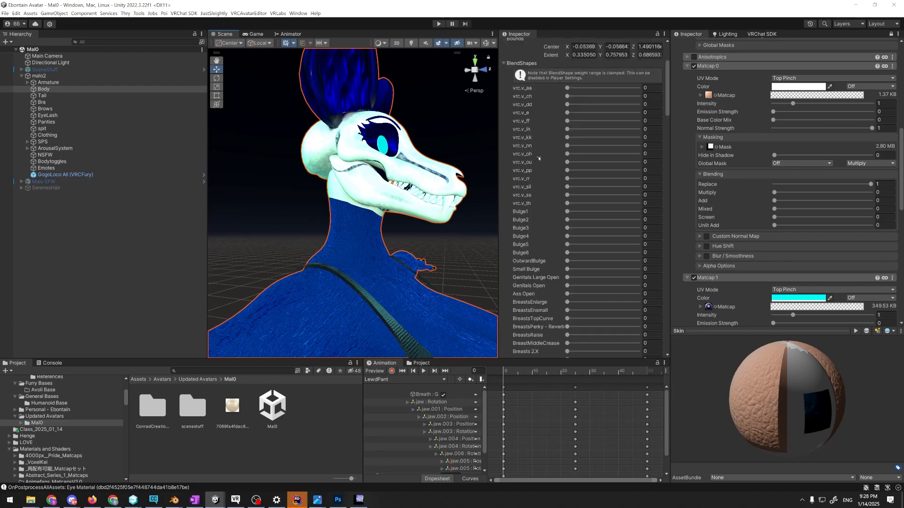
# Check the avatar's head in VRChat again and return to the Mal0 scene in the Ebontain Avatar project
pyautogui.hotkey('alt', 'Tab')
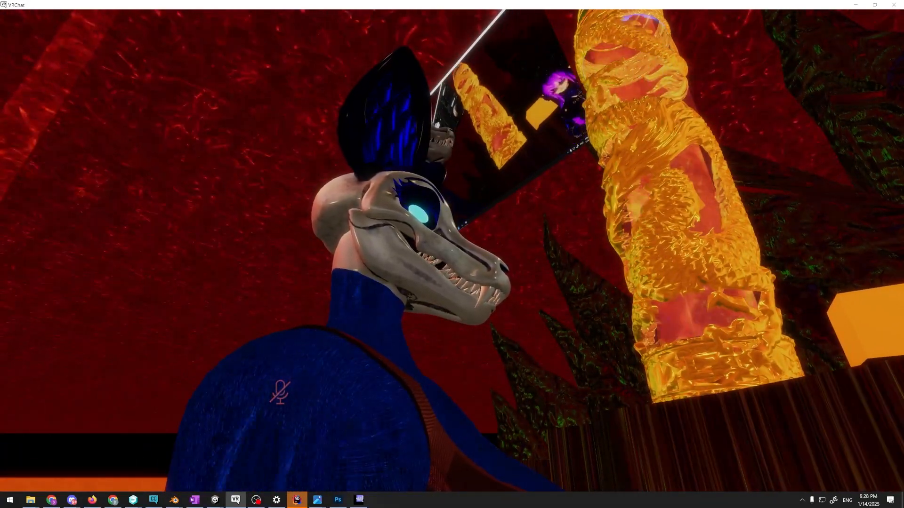
pyautogui.hotkey('alt', 'Tab')
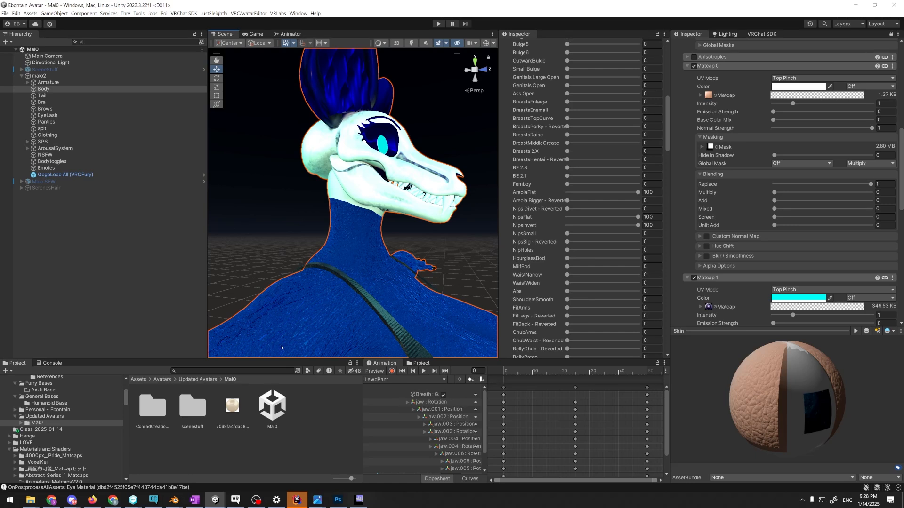
pyautogui.rightClick(215, 500)
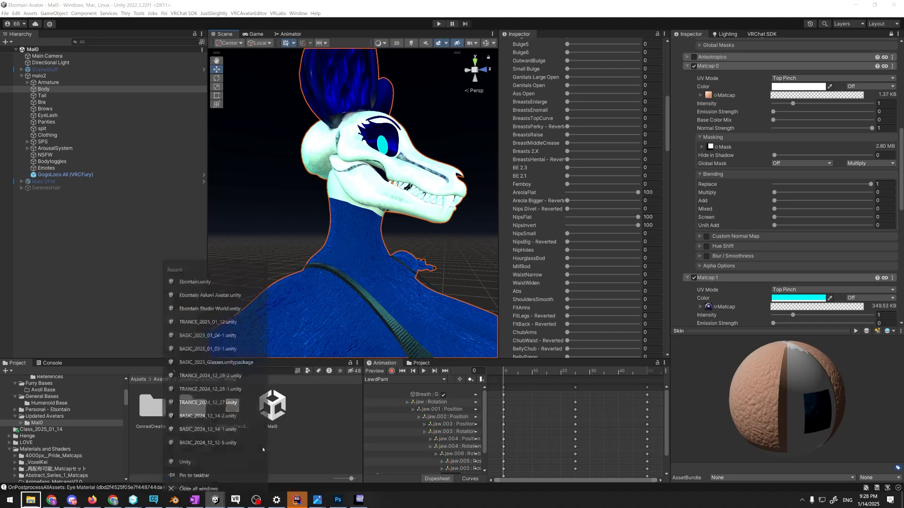
pyautogui.click(217, 500)
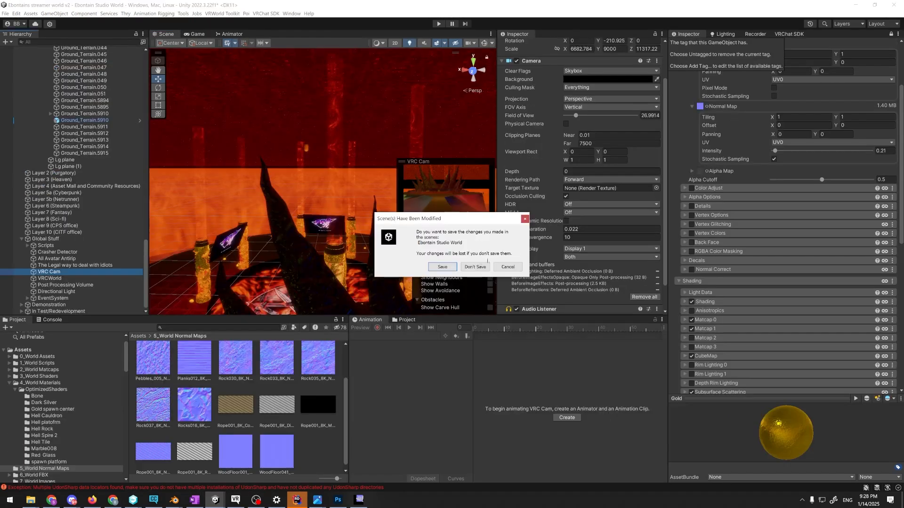
pyautogui.click(476, 266)
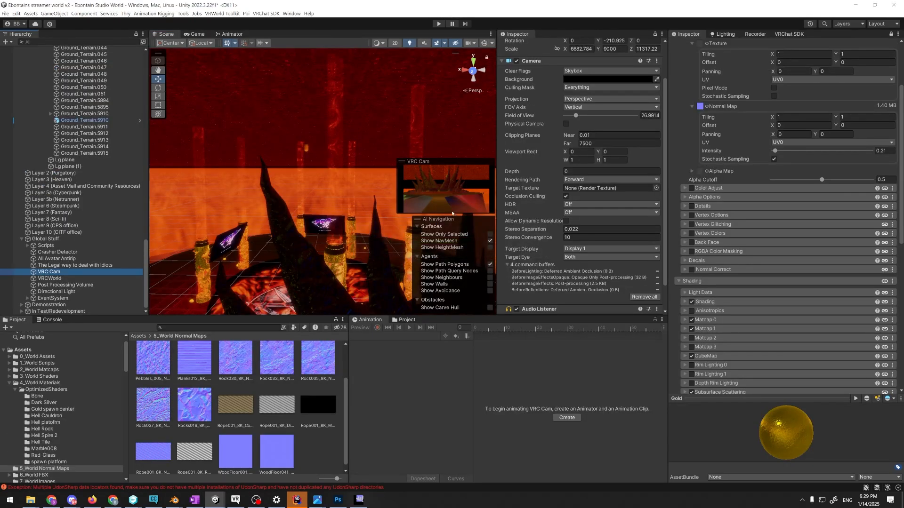
pyautogui.click(217, 500)
pyautogui.click(129, 465)
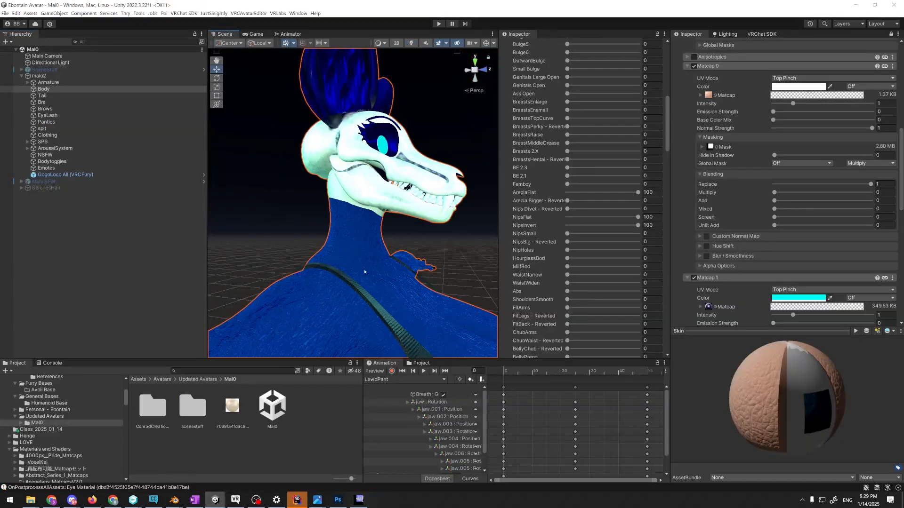
# Examine the avatar's body and tail shading from farther away and clear the selection
pyautogui.press('s')
pyautogui.moveTo(379, 263); pyautogui.dragTo(436, 280, button='right')
pyautogui.press('d')
pyautogui.press('s')
pyautogui.click(430, 269)
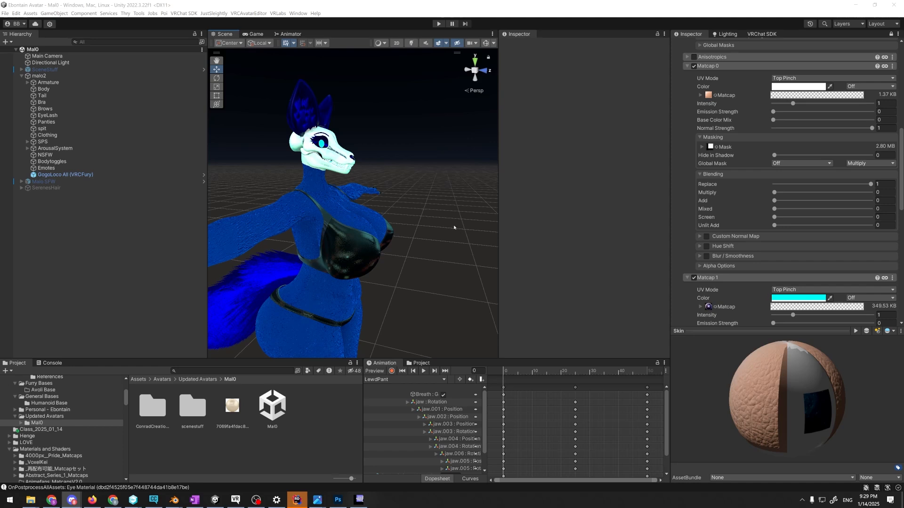
pyautogui.click(441, 232)
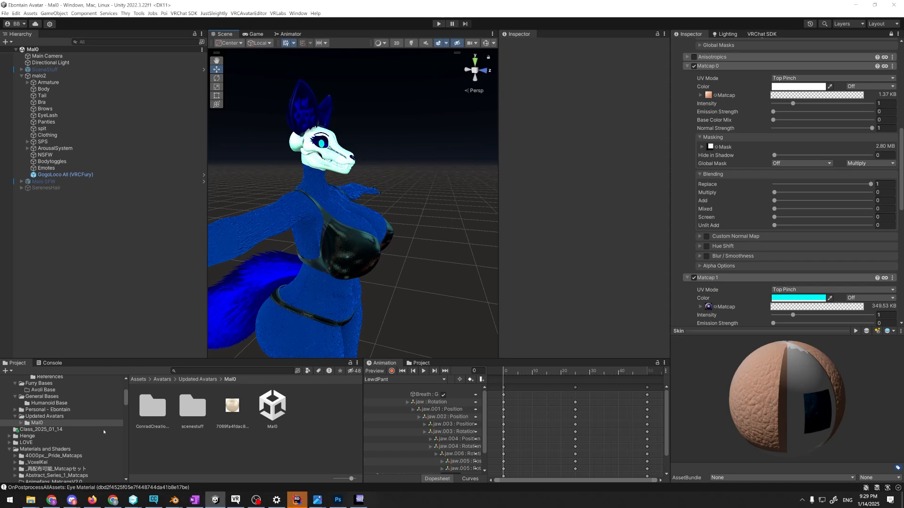
# Reopen the recent Human Avatar Base concept scene
pyautogui.scroll(5, 104, 431)
pyautogui.click(6, 13)
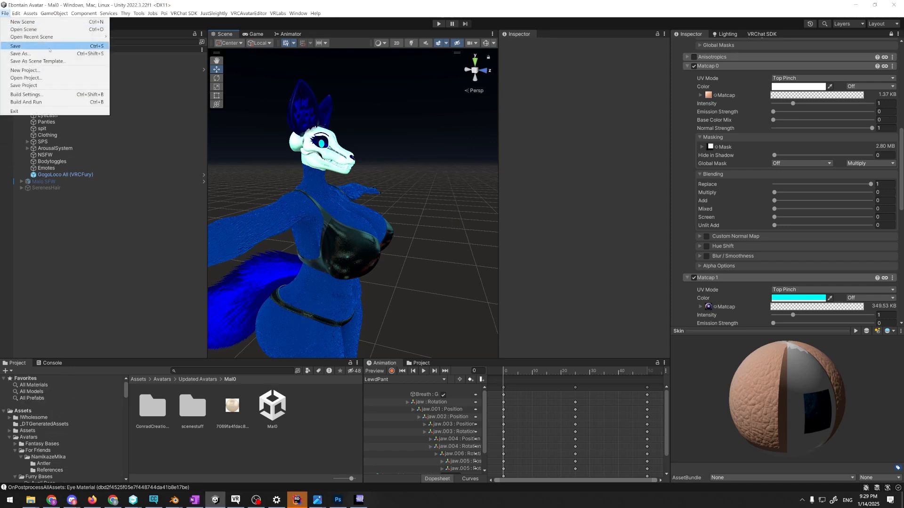
pyautogui.moveTo(57, 37)
pyautogui.click(160, 52)
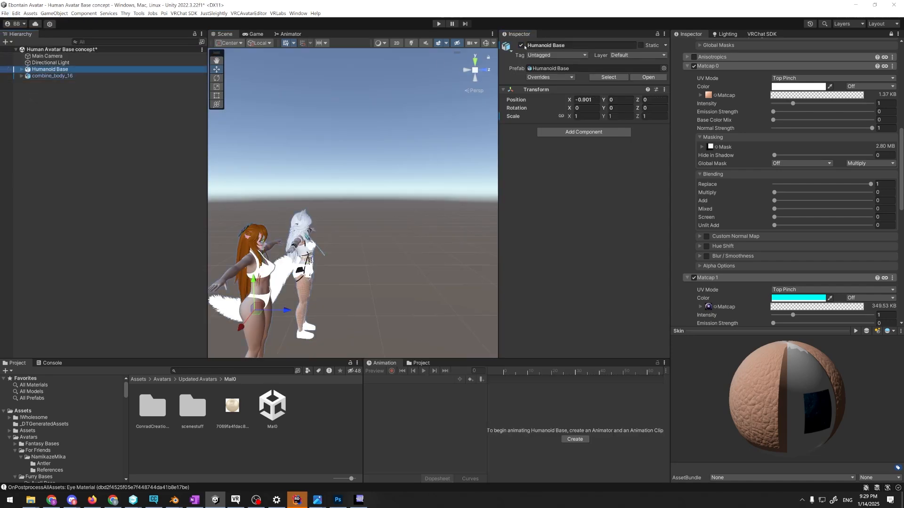
# Deactivate the Humanoid Base object and bring the torso of combine_body_16 into close view
pyautogui.click(520, 46)
pyautogui.click(361, 208)
pyautogui.keyDown('alt'); pyautogui.moveTo(361, 207); pyautogui.dragTo(235, 205); pyautogui.keyUp('alt')
pyautogui.scroll(10, 235, 223)
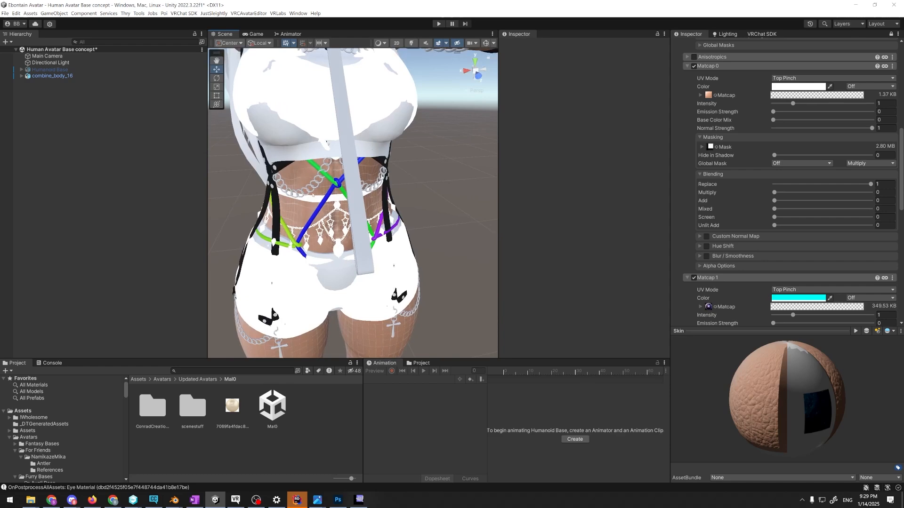
# Select the Belly Chain mesh of combine_body_16 and examine its chains and pendants up close from the front
pyautogui.click(313, 196)
pyautogui.click(313, 195)
pyautogui.keyDown('alt'); pyautogui.moveTo(312, 195); pyautogui.dragTo(346, 190); pyautogui.keyUp('alt')
pyautogui.scroll(10, 306, 212)
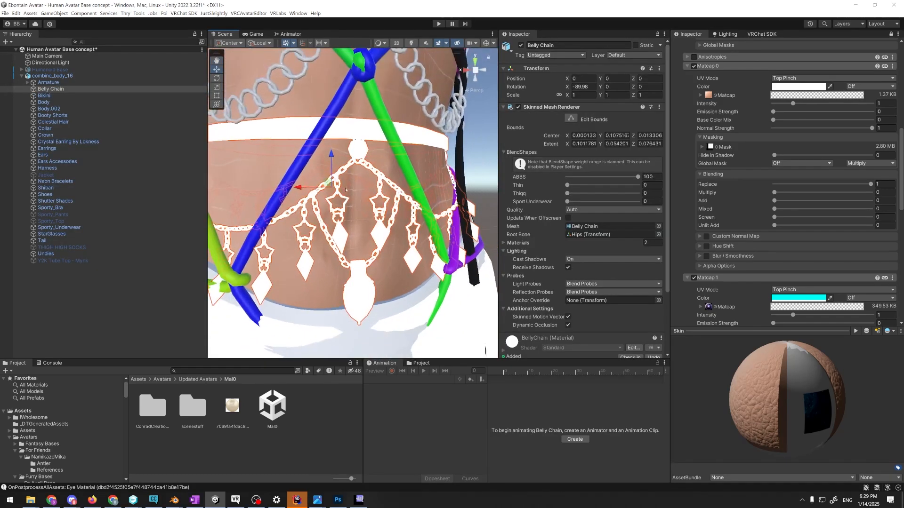
pyautogui.scroll(-10, 360, 219)
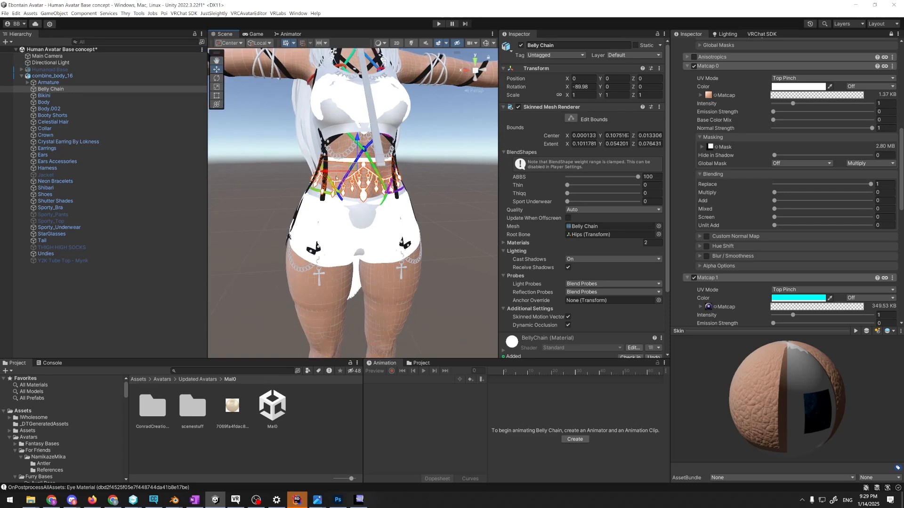
pyautogui.moveTo(192, 170); pyautogui.dragTo(190, 170)
pyautogui.hotkey('ctrl', 'z')
pyautogui.scroll(10, 425, 176)
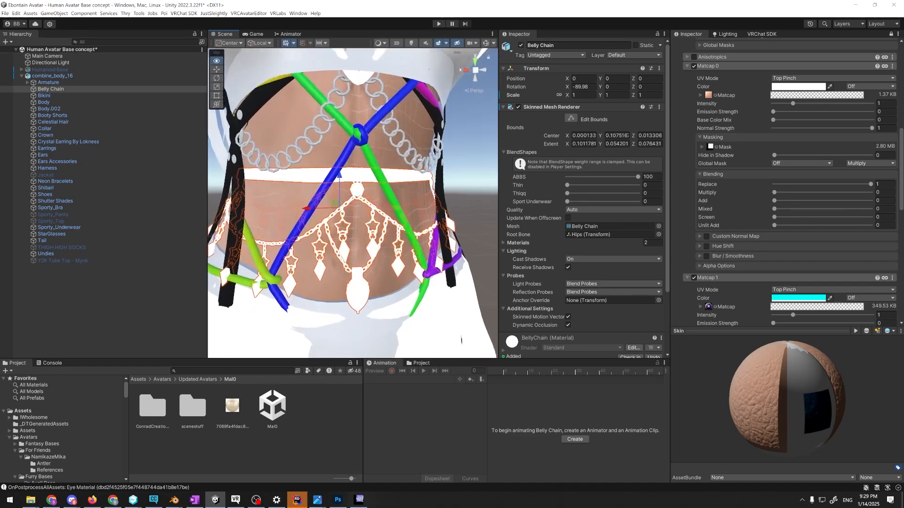
pyautogui.scroll(3, 420, 160)
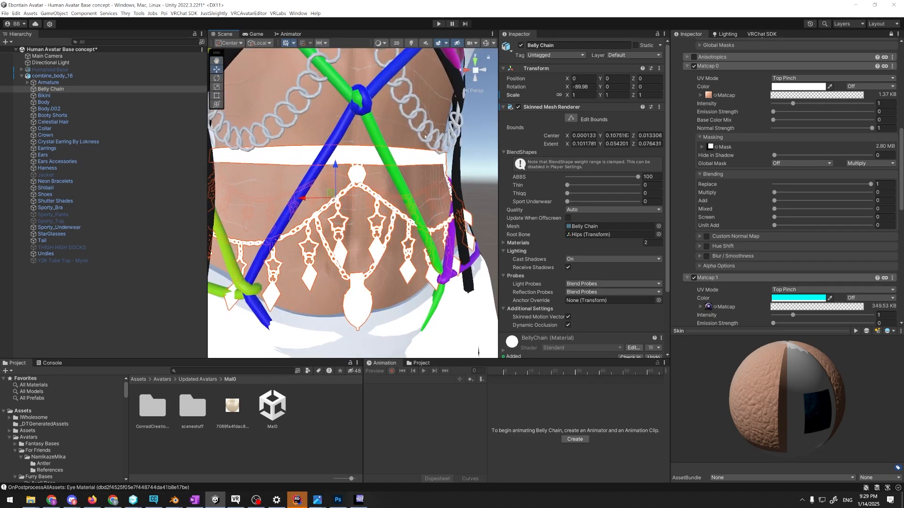
# Deactivate the Harness and Shibari meshes of combine_body_16 so the belly chain is unobstructed
pyautogui.click(313, 245)
pyautogui.click(312, 245)
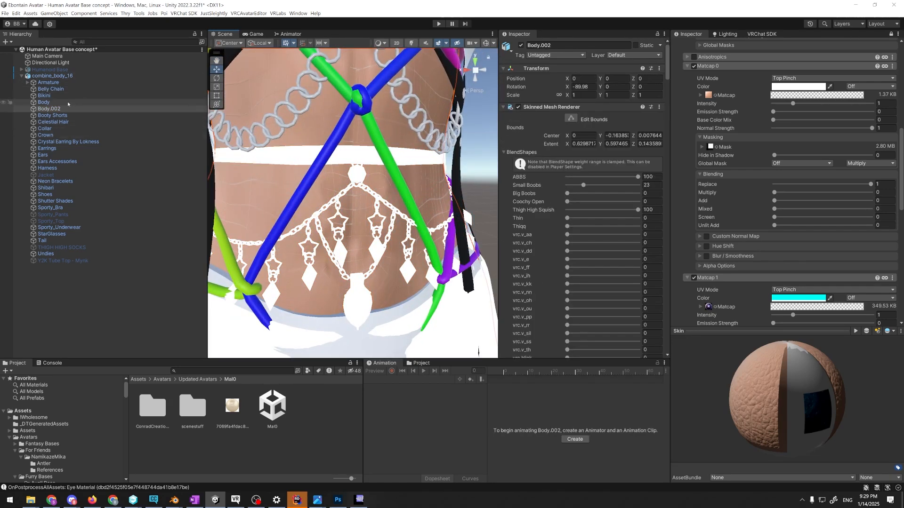
pyautogui.click(445, 137)
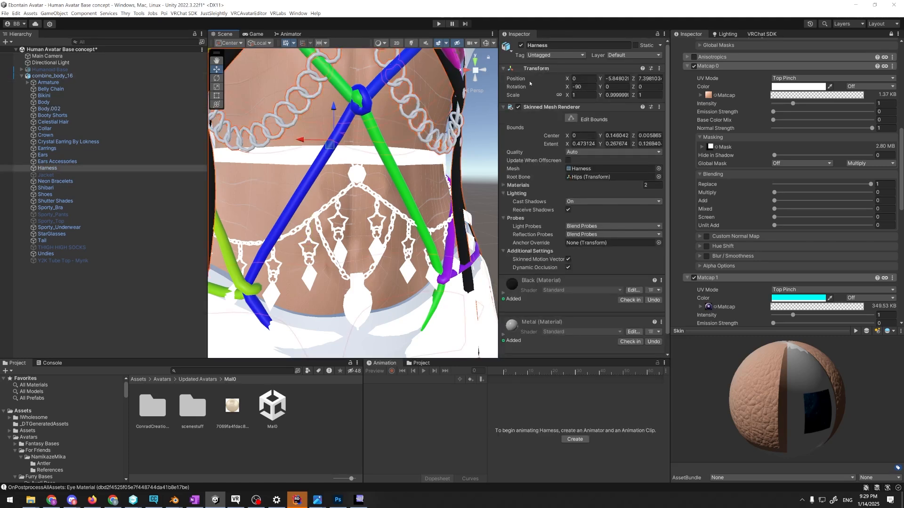
pyautogui.click(521, 45)
pyautogui.click(384, 138)
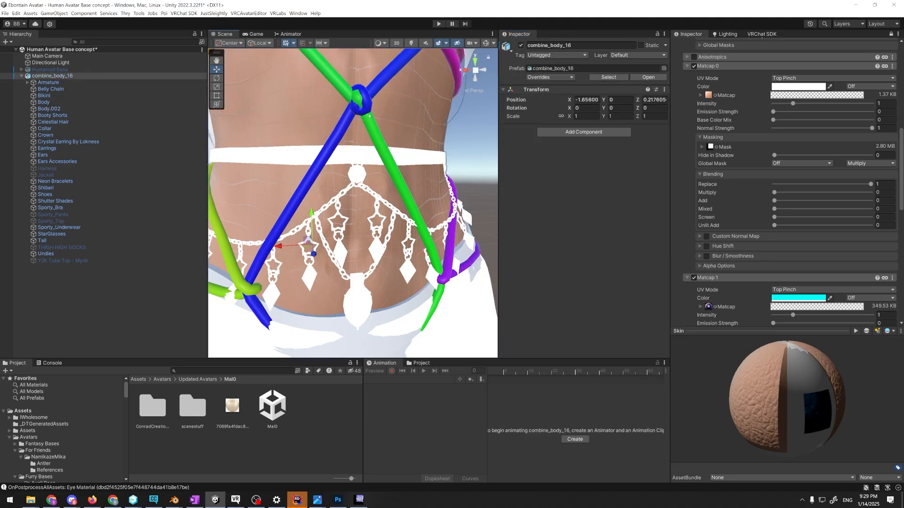
pyautogui.click(521, 46)
pyautogui.keyDown('alt'); pyautogui.moveTo(395, 155); pyautogui.dragTo(407, 147); pyautogui.keyUp('alt')
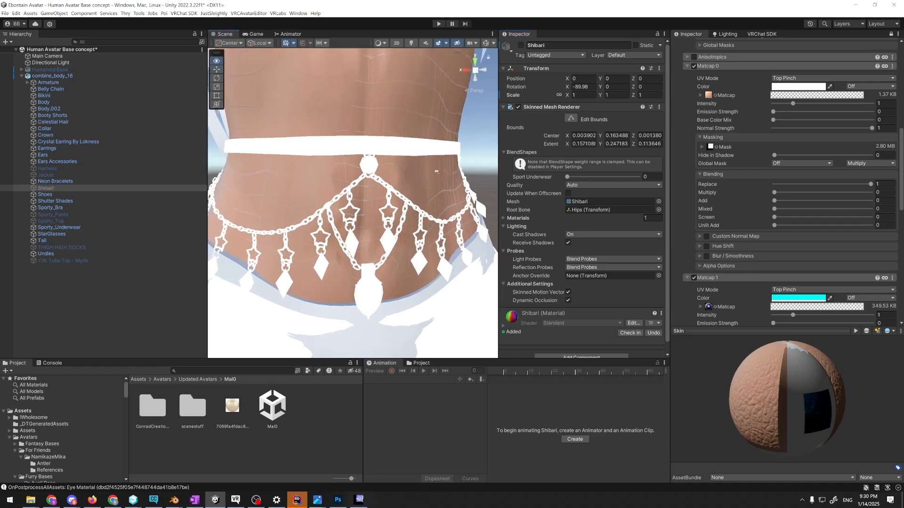
# Set up the Belly Chain's Chain material with the Poiyomi Toon shader, Realistic lighting type and Matcap 0 enabled
pyautogui.scroll(3, 407, 147)
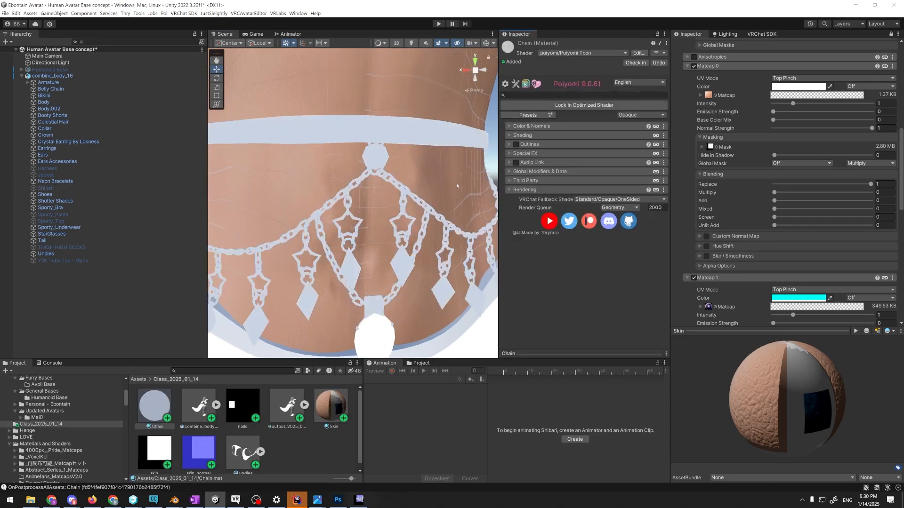
pyautogui.moveTo(207, 199); pyautogui.dragTo(185, 195)
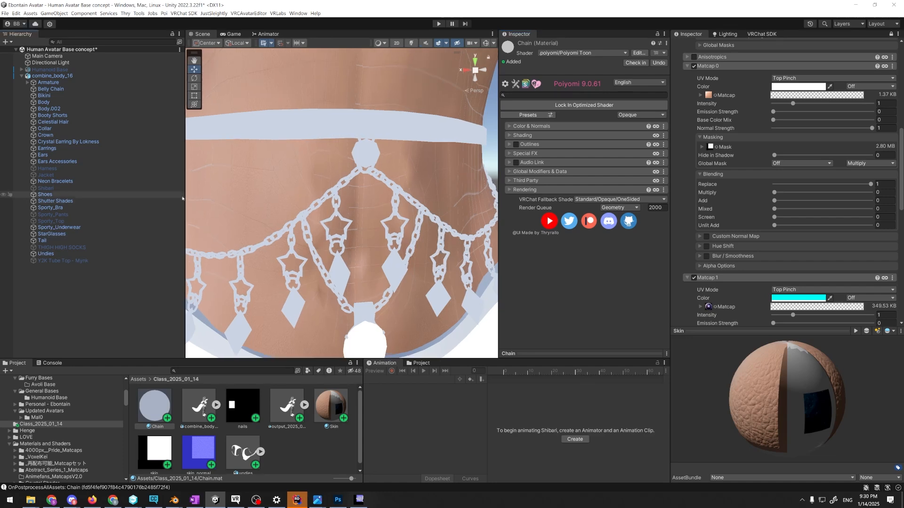
pyautogui.click(515, 135)
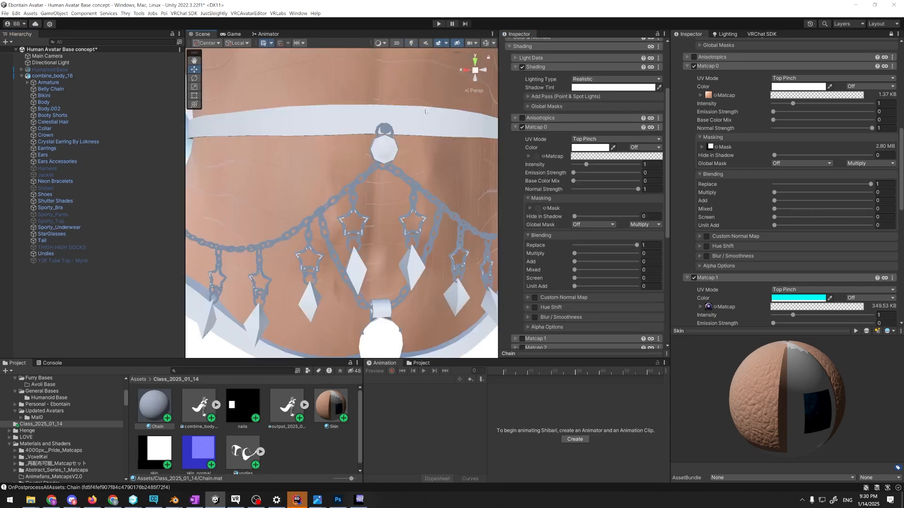
pyautogui.keyDown('alt'); pyautogui.moveTo(426, 133); pyautogui.dragTo(445, 92); pyautogui.keyUp('alt')
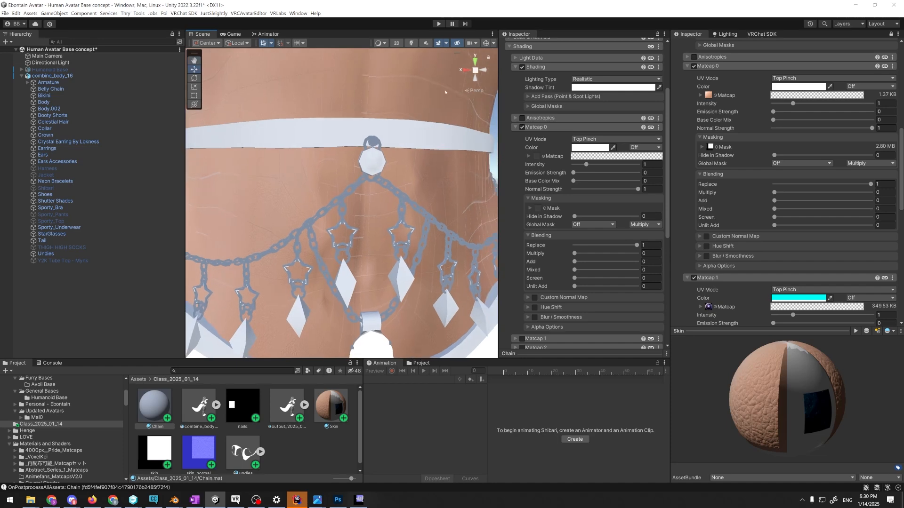
# Browse the project's matcap textures and try A-2 as the Chain material's Matcap 0
pyautogui.click(544, 156)
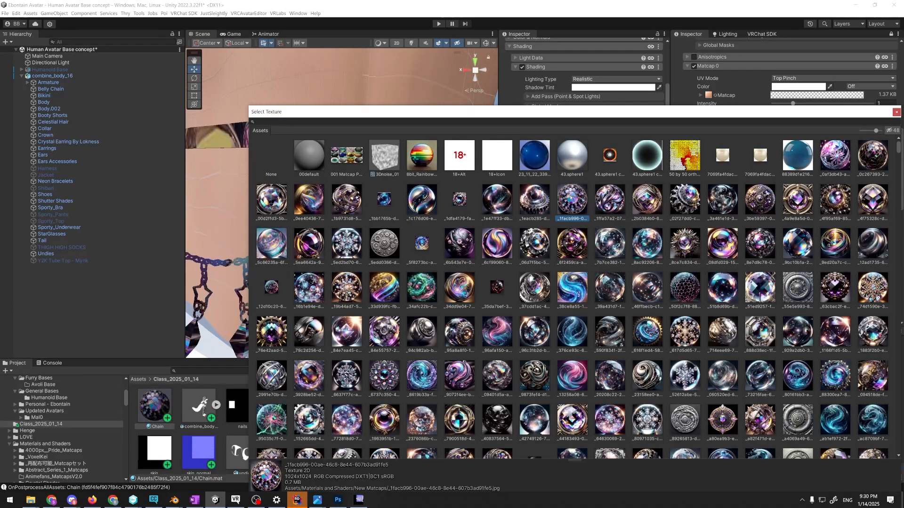
pyautogui.scroll(-2, 573, 197)
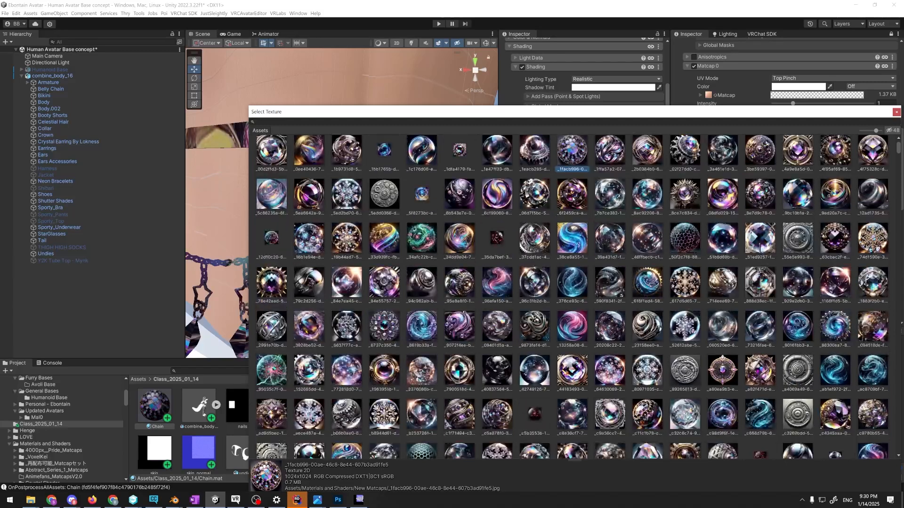
pyautogui.scroll(-2, 571, 297)
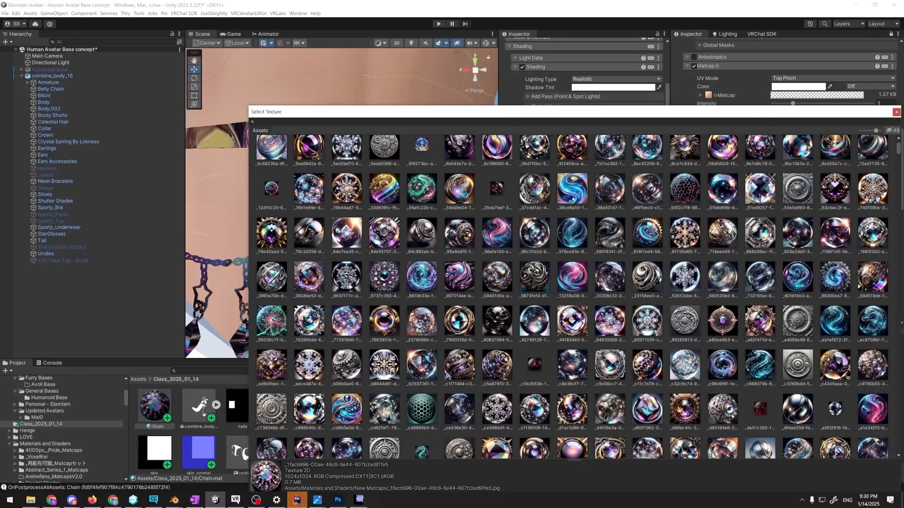
pyautogui.scroll(-6, 573, 200)
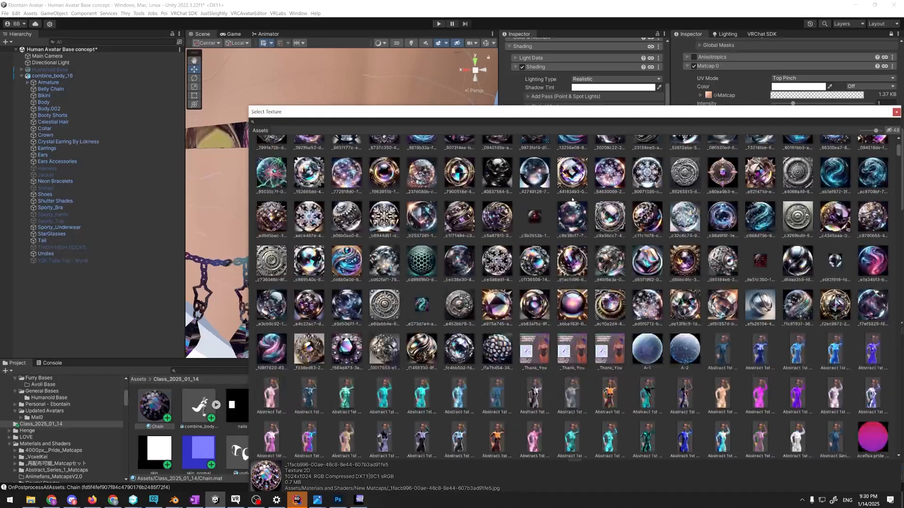
pyautogui.scroll(-2, 572, 200)
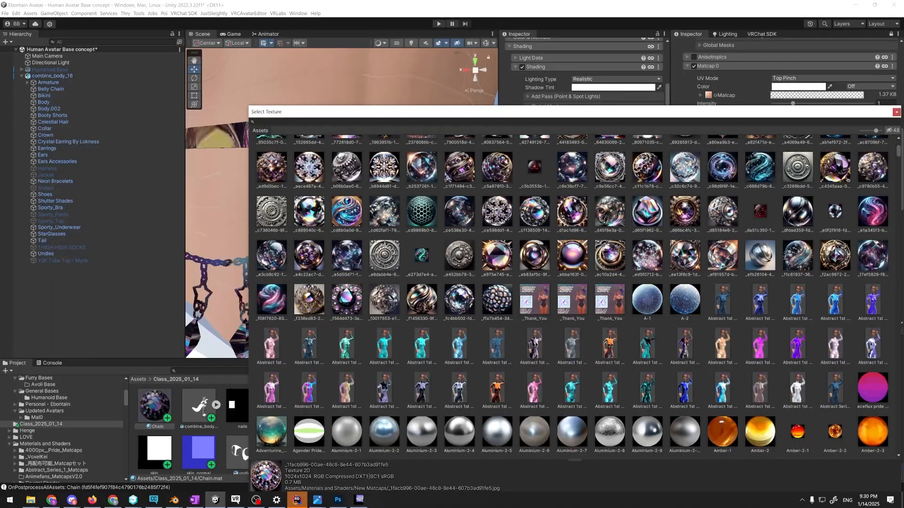
pyautogui.click(682, 301)
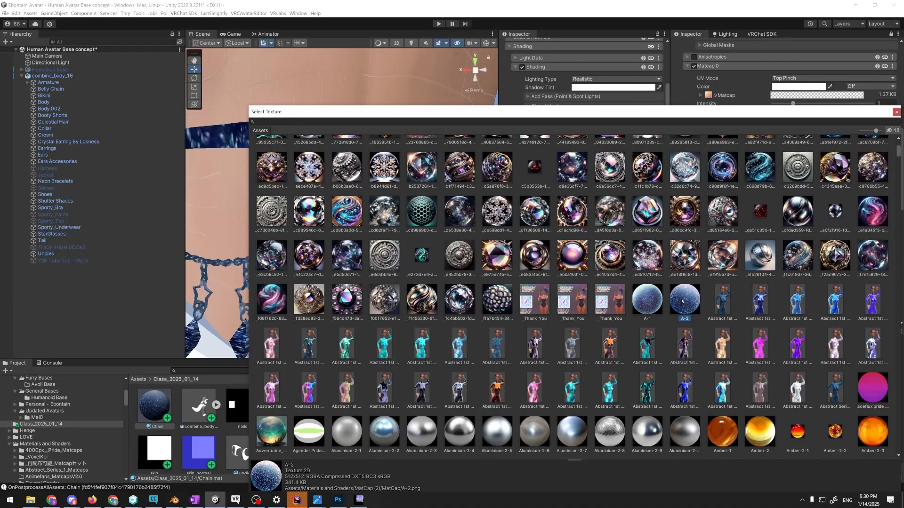
# Assign the red, yellow and green watermelon bulb texture to Matcap 0 and set its Mixed blending to 0.6
pyautogui.scroll(-8, 678, 283)
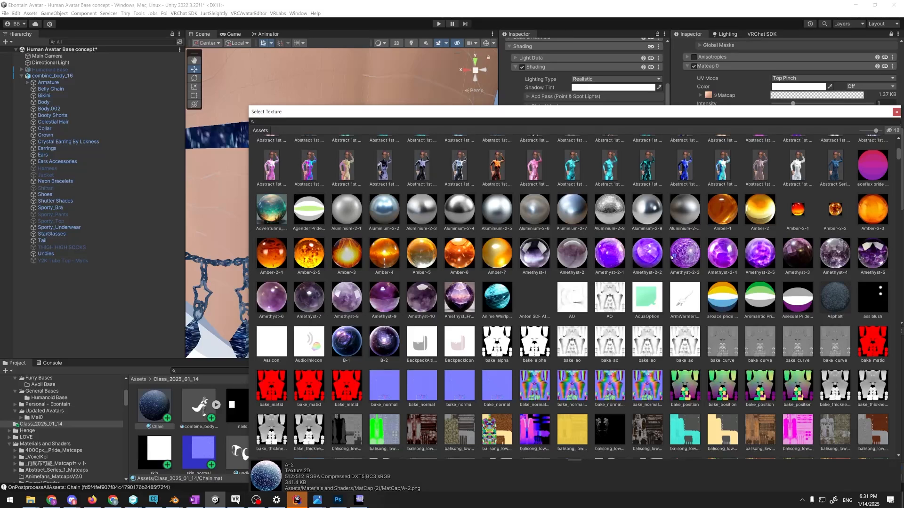
pyautogui.scroll(-2, 673, 257)
pyautogui.scroll(-10, 672, 255)
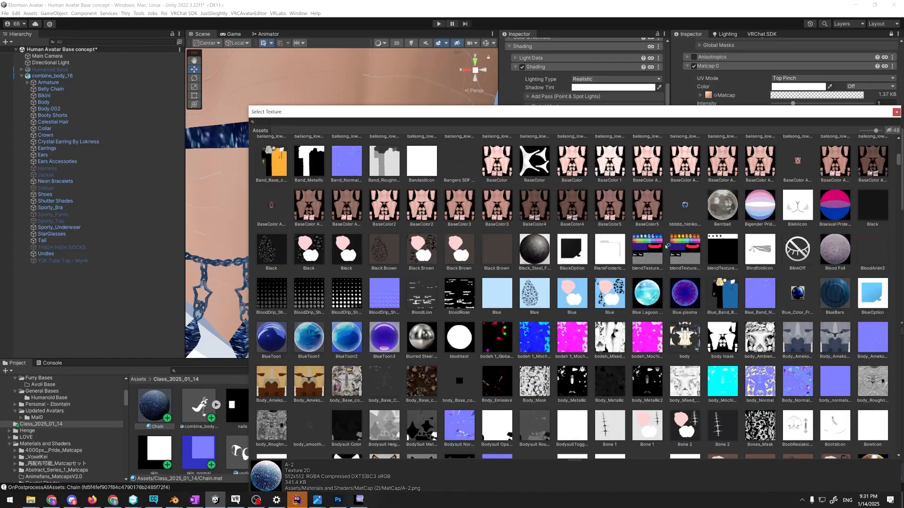
pyautogui.scroll(-7, 667, 246)
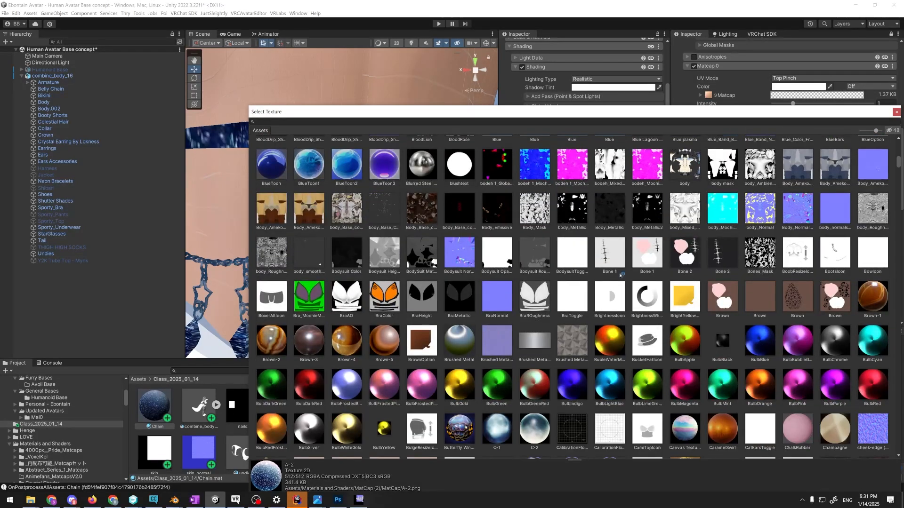
pyautogui.doubleClick(612, 347)
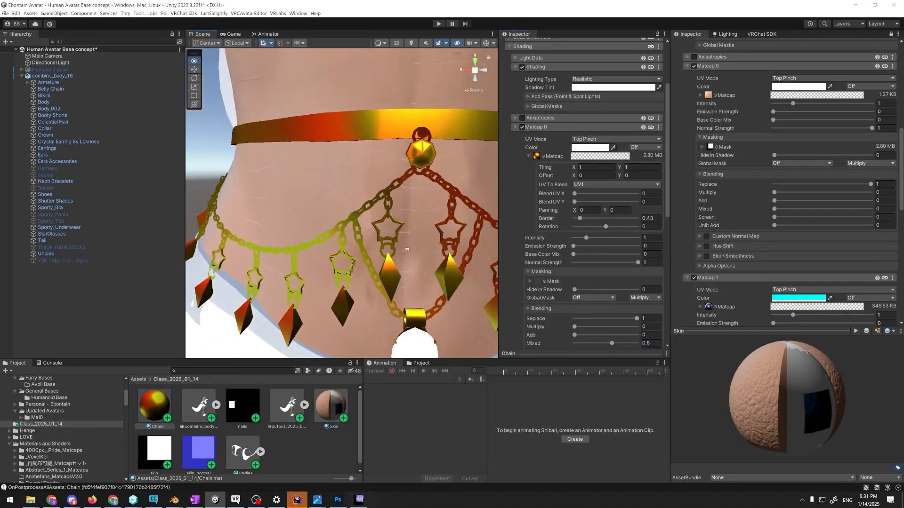
pyautogui.moveTo(408, 250)
pyautogui.keyDown('alt'); pyautogui.mouseDown()
pyautogui.moveTo(376, 247)
pyautogui.moveTo(410, 247)
pyautogui.mouseUp(); pyautogui.keyUp('alt')
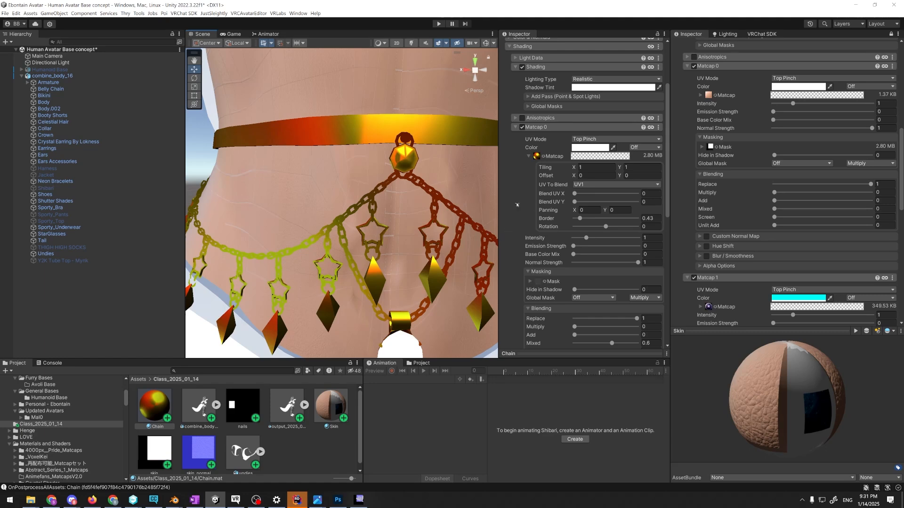
# Search the textures for "metal" and assign a blue brushed-metal normal texture as the Chain material's Normal Map
pyautogui.scroll(10, 541, 183)
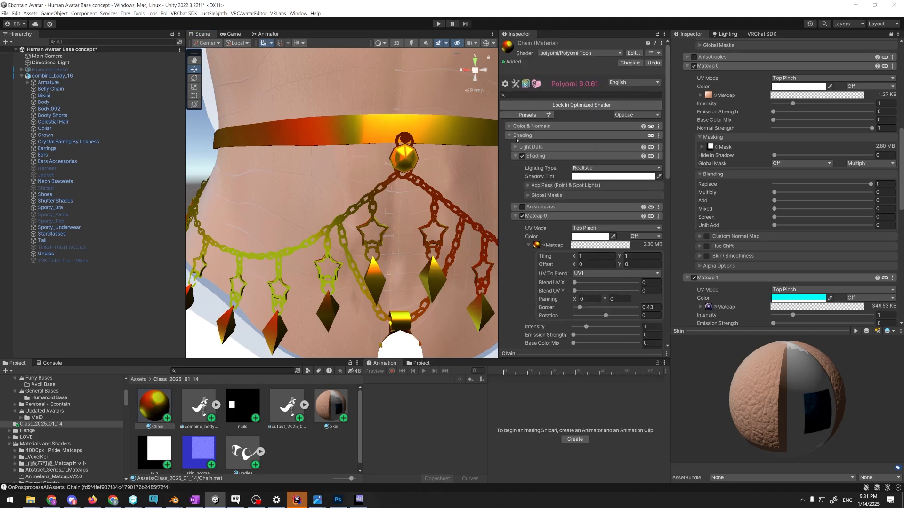
pyautogui.click(531, 155)
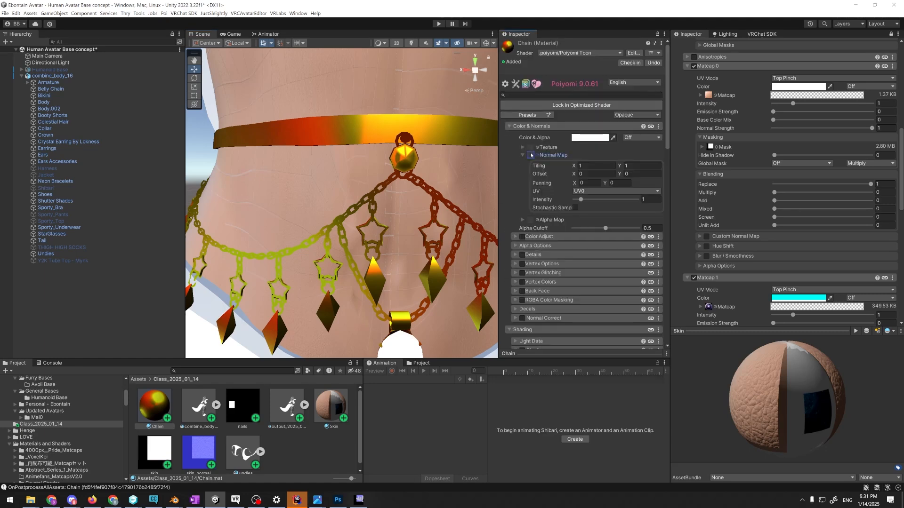
pyautogui.click(535, 156)
pyautogui.write('metal')
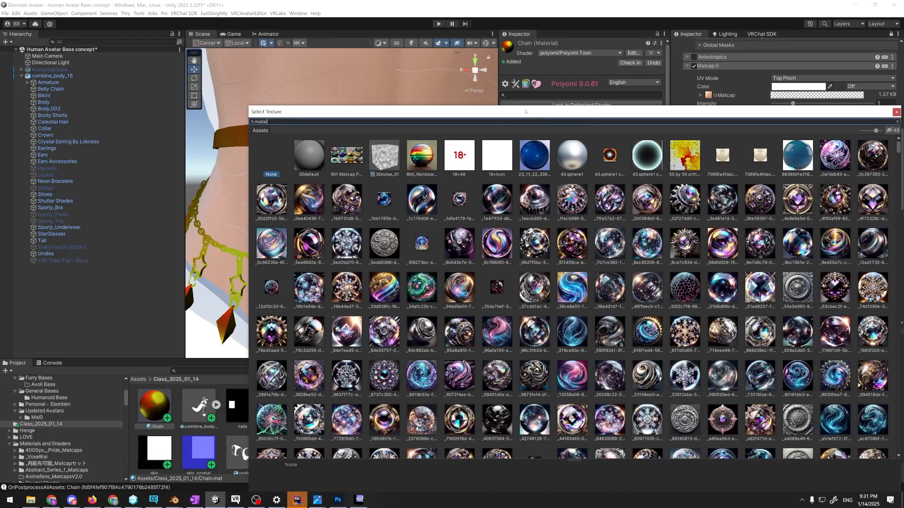
pyautogui.moveTo(553, 112); pyautogui.dragTo(454, 78)
pyautogui.scroll(-4, 455, 203)
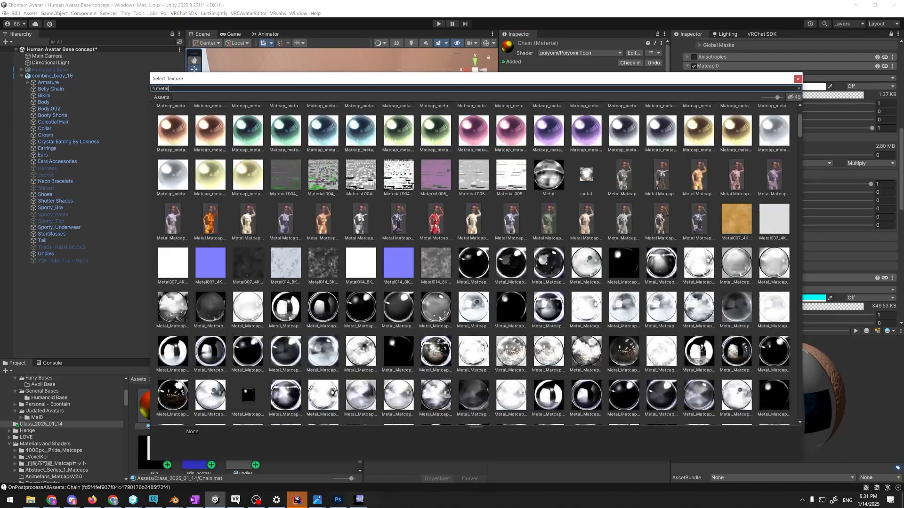
pyautogui.scroll(5, 421, 246)
pyautogui.doubleClick(399, 154)
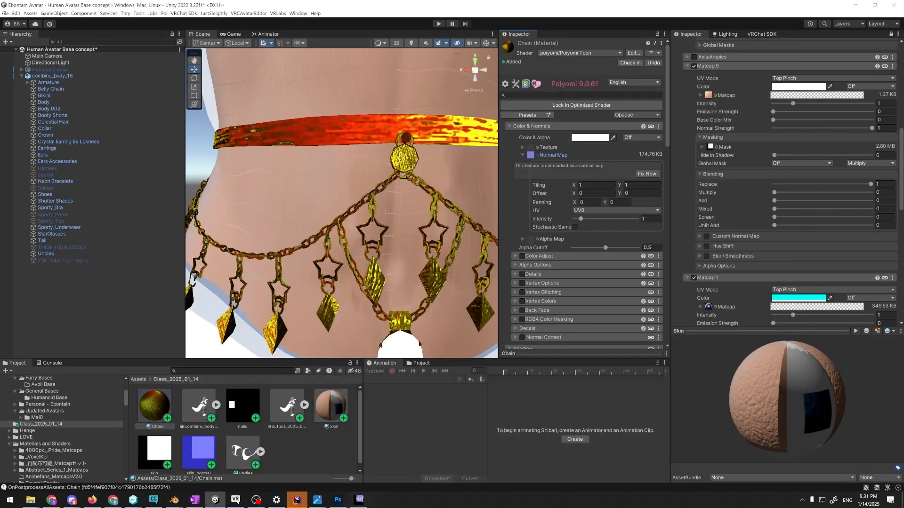
# Mark the metal texture as a normal map and inspect its effect on the chain links and pendants
pyautogui.scroll(5, 406, 165)
pyautogui.scroll(-7, 405, 174)
pyautogui.moveTo(404, 183)
pyautogui.keyDown('alt'); pyautogui.mouseDown()
pyautogui.moveTo(414, 183)
pyautogui.moveTo(396, 188)
pyautogui.mouseUp(); pyautogui.keyUp('alt')
pyautogui.scroll(2, 395, 188)
pyautogui.scroll(3, 395, 187)
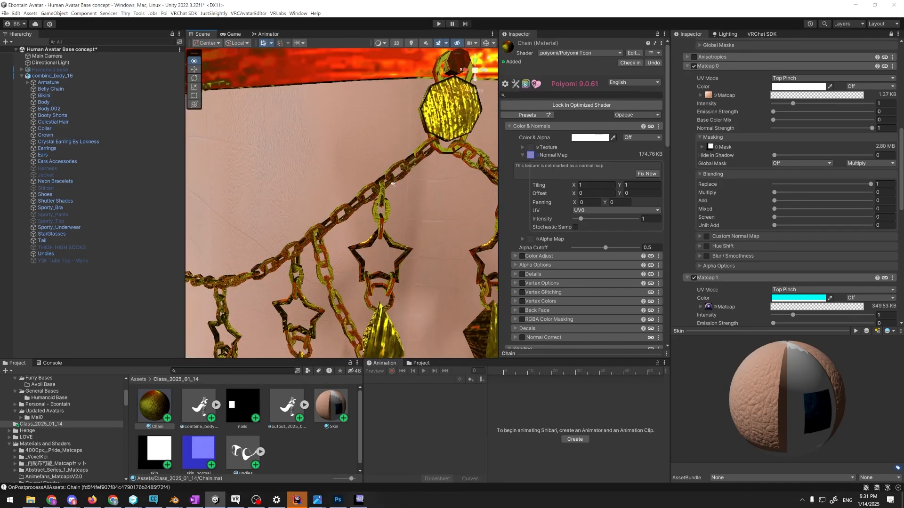
pyautogui.scroll(-3, 446, 192)
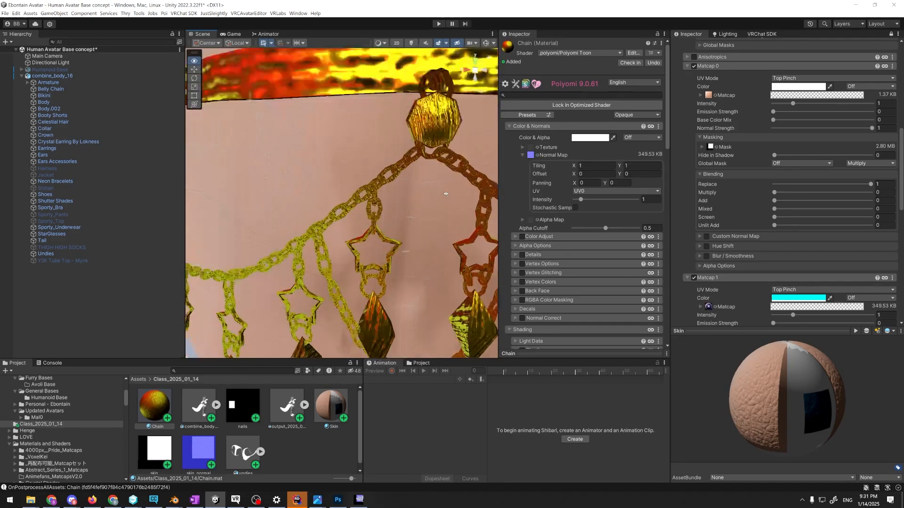
pyautogui.scroll(6, 454, 186)
pyautogui.scroll(-6, 459, 188)
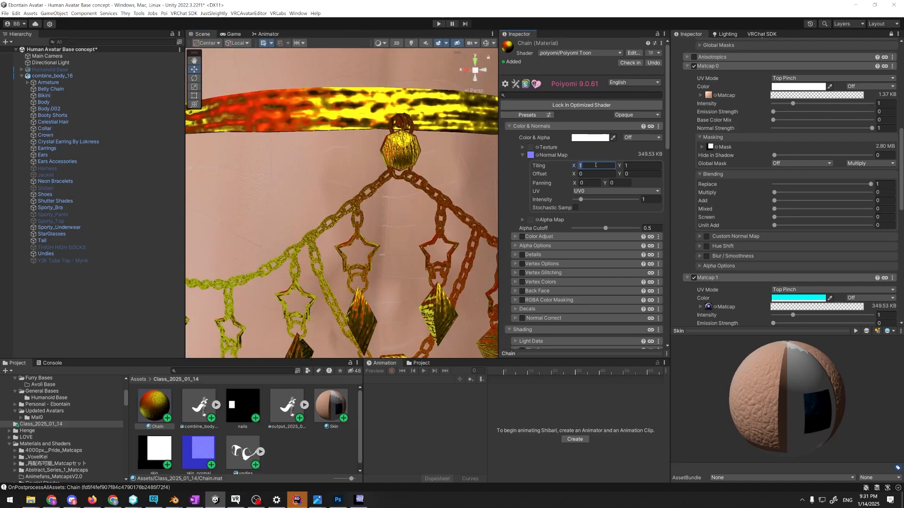
# Set the Chain material's Normal Map tiling to 50 in both X and Y
pyautogui.click(595, 165)
pyautogui.write('50')
pyautogui.press('Tab')
pyautogui.write('50')
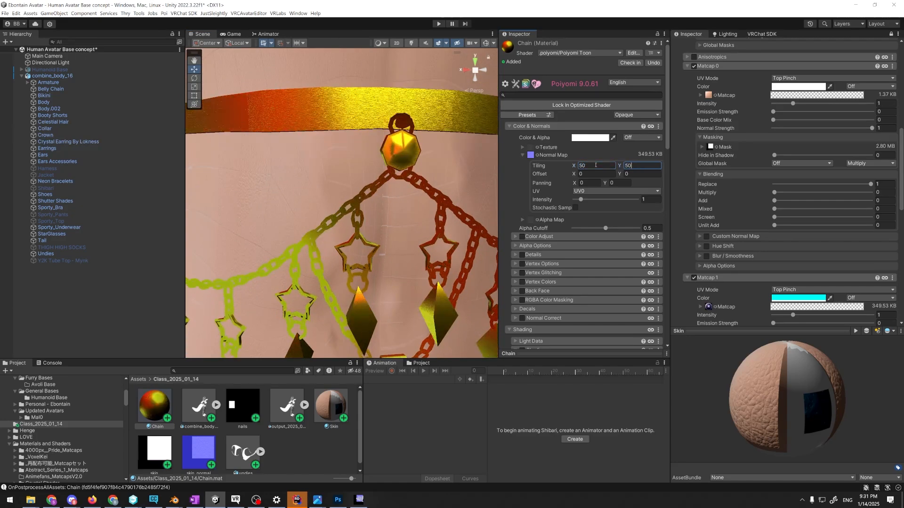
# Examine the fine metal grain on the belt up close, and the whole belly chain from the side
pyautogui.press('w')
pyautogui.moveTo(376, 191); pyautogui.dragTo(420, 199, button='right')
pyautogui.press('w')
pyautogui.press('s')
pyautogui.press('w')
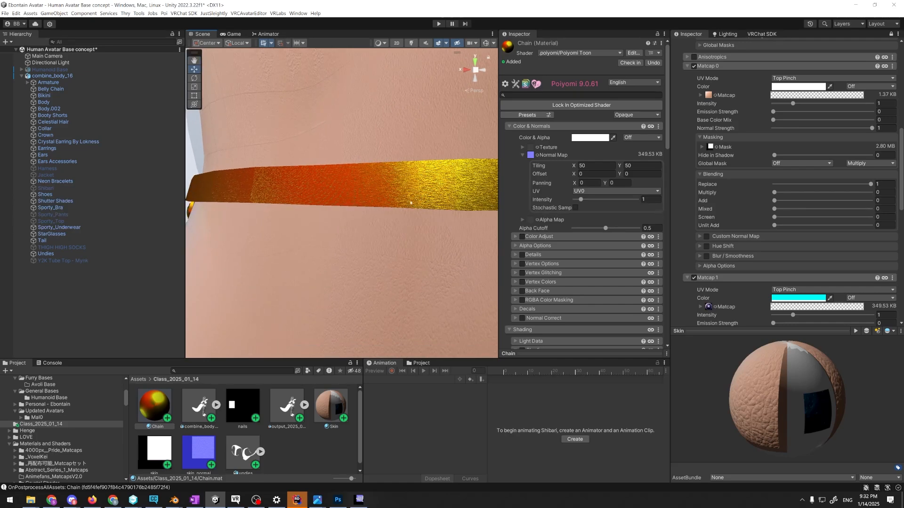
pyautogui.moveTo(409, 203)
pyautogui.keyDown('alt'); pyautogui.mouseDown()
pyautogui.moveTo(402, 202)
pyautogui.moveTo(425, 200)
pyautogui.moveTo(355, 202)
pyautogui.moveTo(407, 204)
pyautogui.mouseUp(); pyautogui.keyUp('alt')
pyautogui.scroll(-4, 425, 199)
pyautogui.scroll(-3, 408, 204)
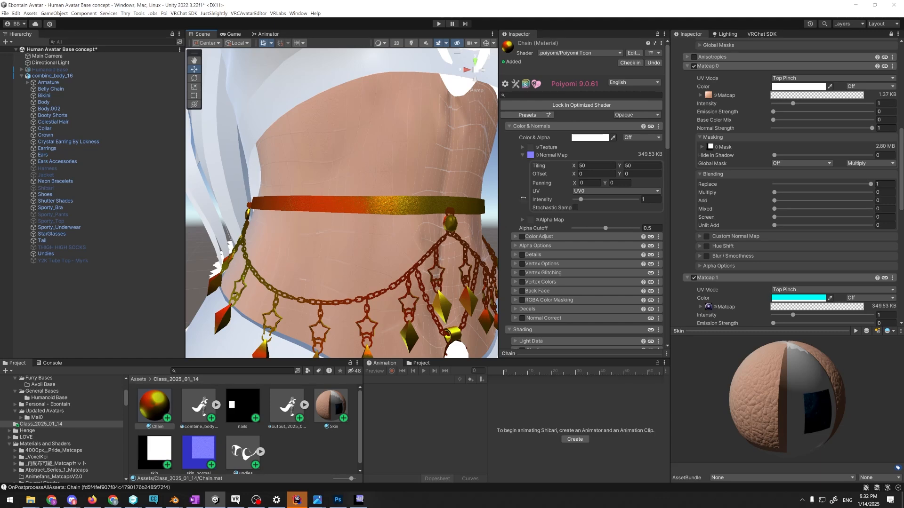
# Enable Matcap 1 on the Chain material, assign the Aluminium-2-8 texture and set its Replace blending to 0.253
pyautogui.scroll(-10, 541, 198)
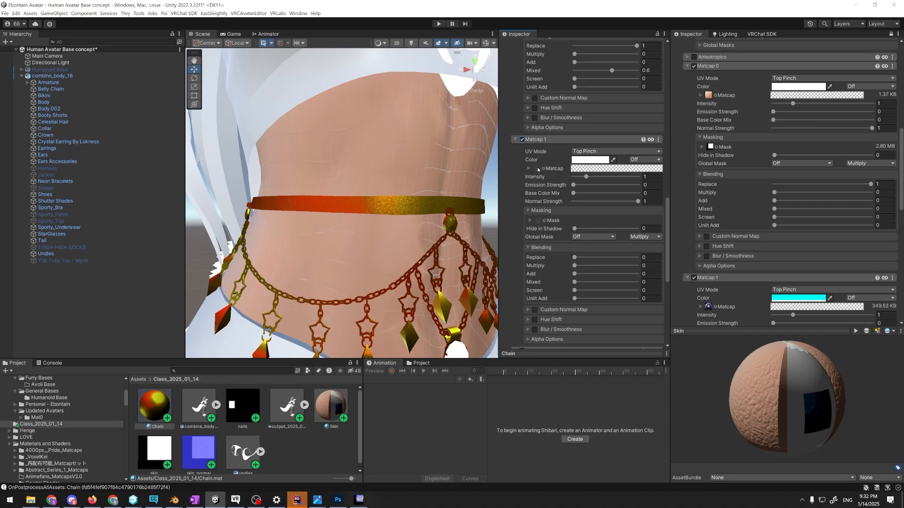
pyautogui.click(543, 169)
pyautogui.moveTo(517, 111); pyautogui.dragTo(377, 76)
pyautogui.scroll(-15, 429, 247)
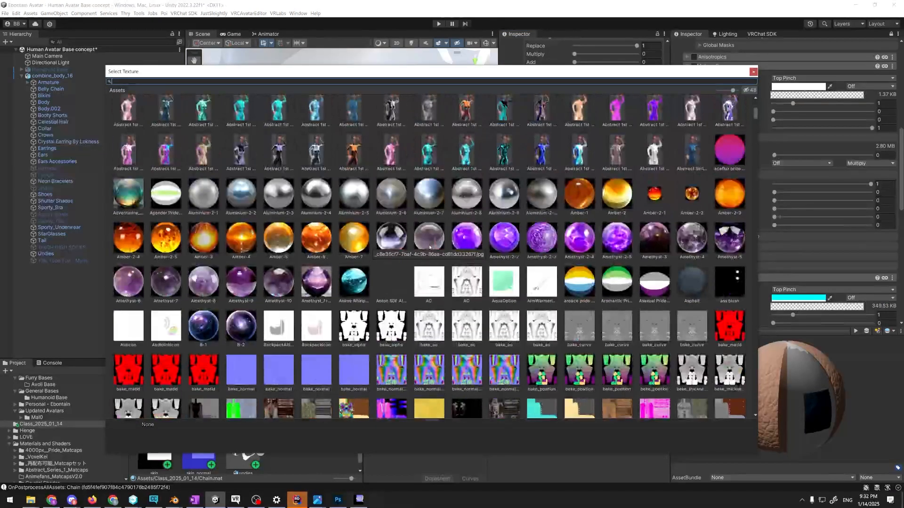
pyautogui.click(474, 197)
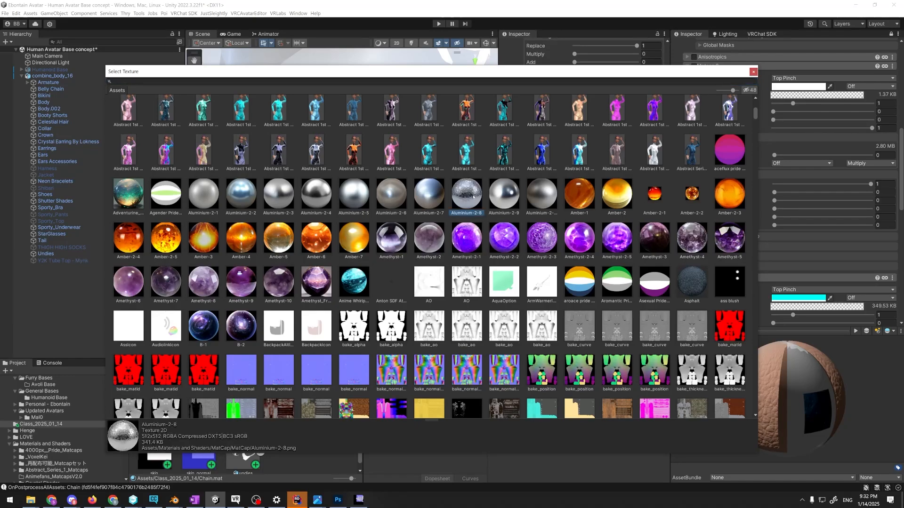
pyautogui.doubleClick(473, 196)
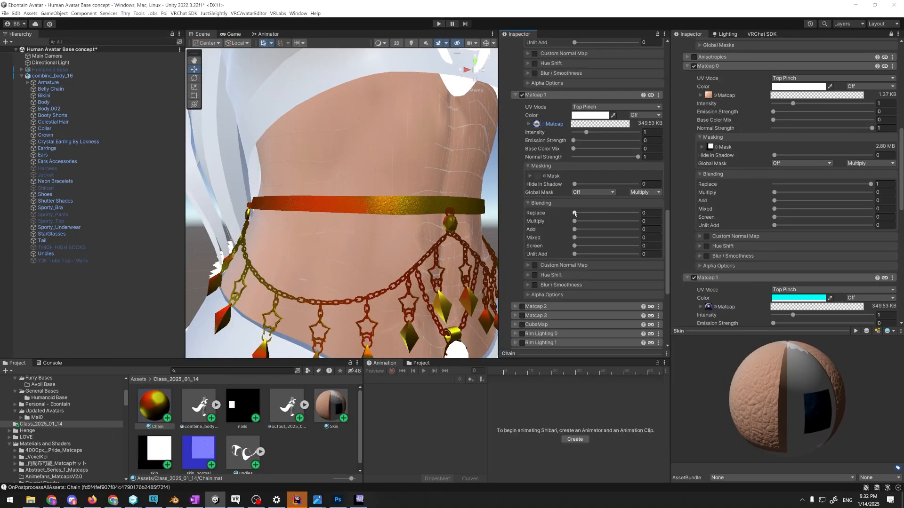
pyautogui.moveTo(575, 213); pyautogui.dragTo(584, 213)
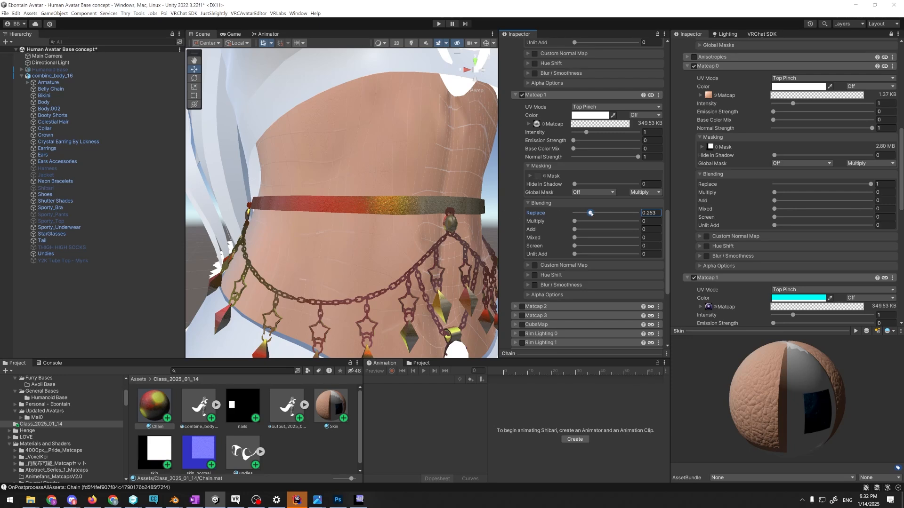
# Set Matcap 1's Replace blending to 0 on the Chain material and locate its matcap texture in the project
pyautogui.moveTo(591, 213); pyautogui.dragTo(574, 214)
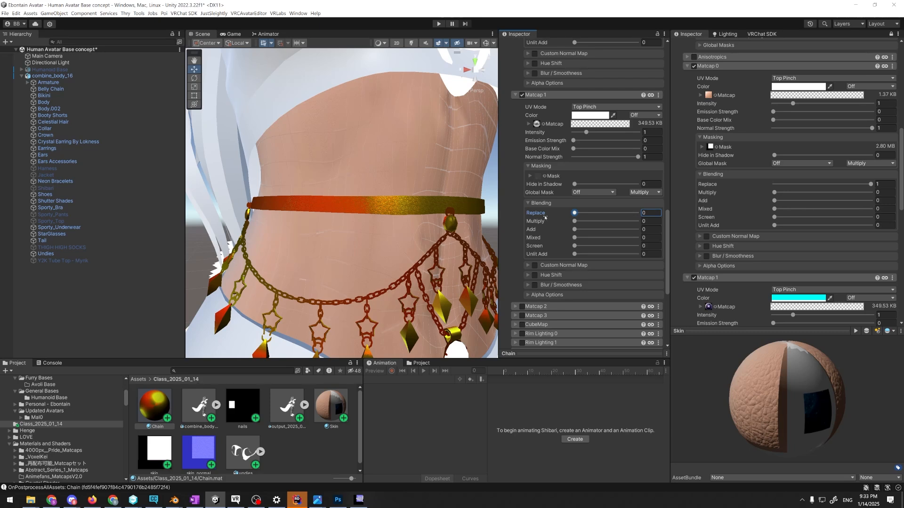
pyautogui.scroll(2, 600, 207)
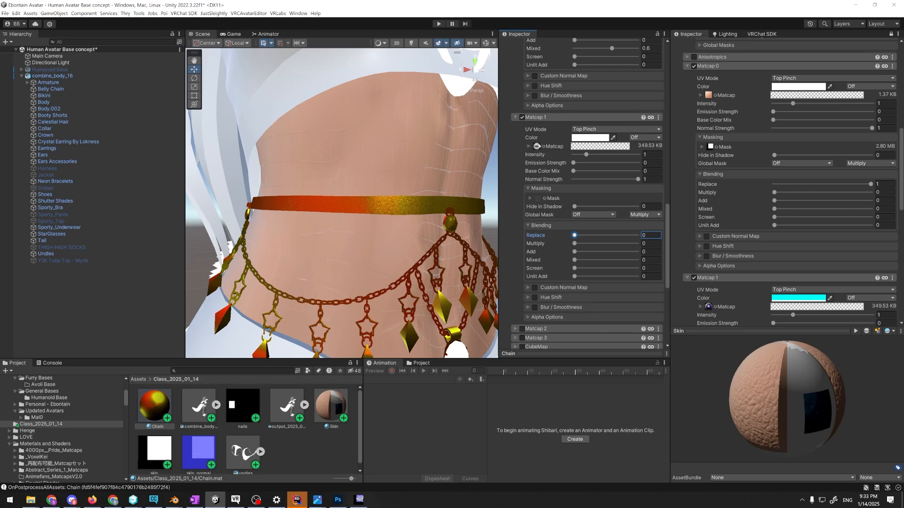
pyautogui.click(537, 147)
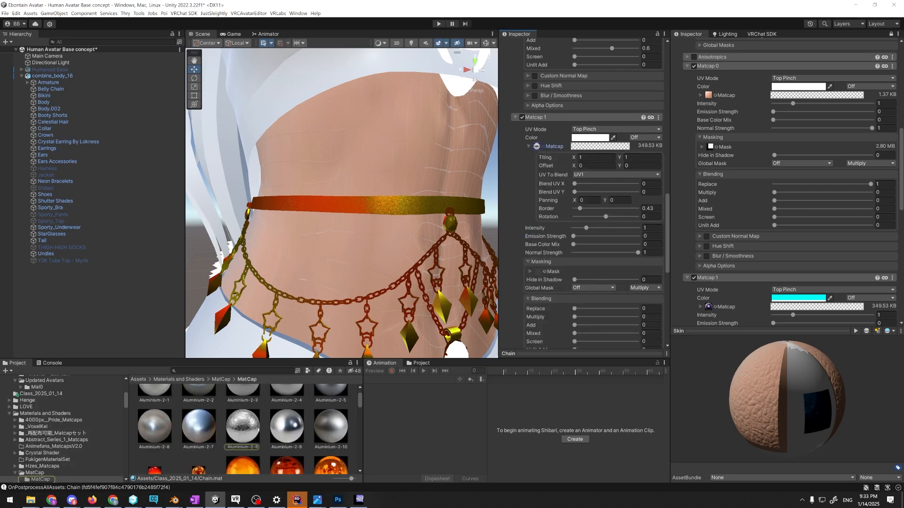
pyautogui.scroll(-2, 257, 429)
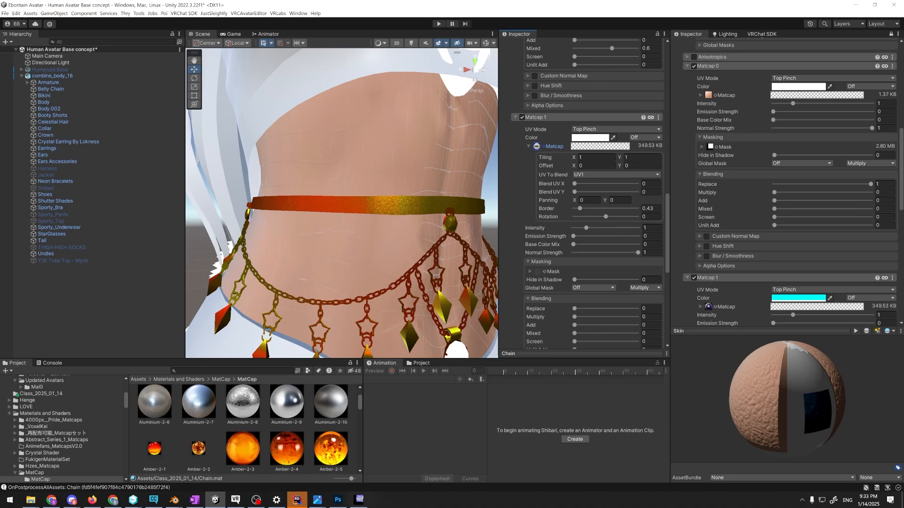
pyautogui.scroll(2, 244, 395)
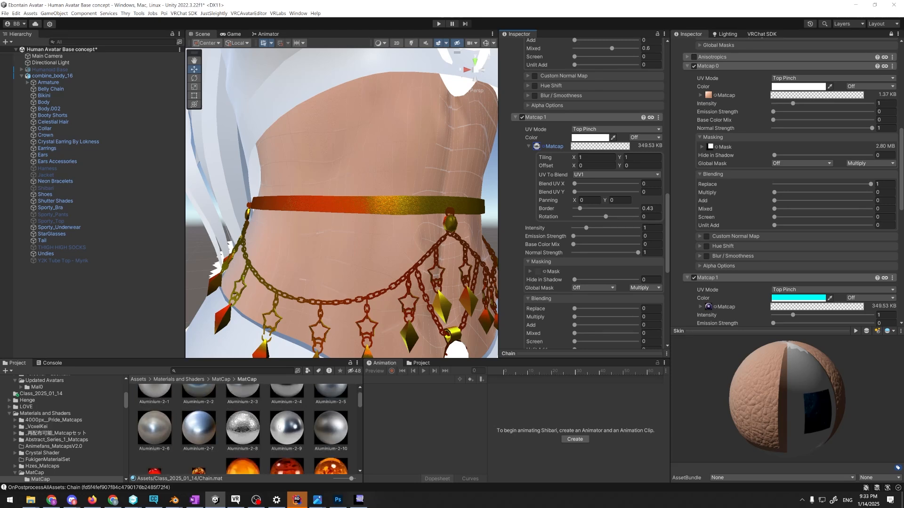
pyautogui.scroll(-2, 574, 286)
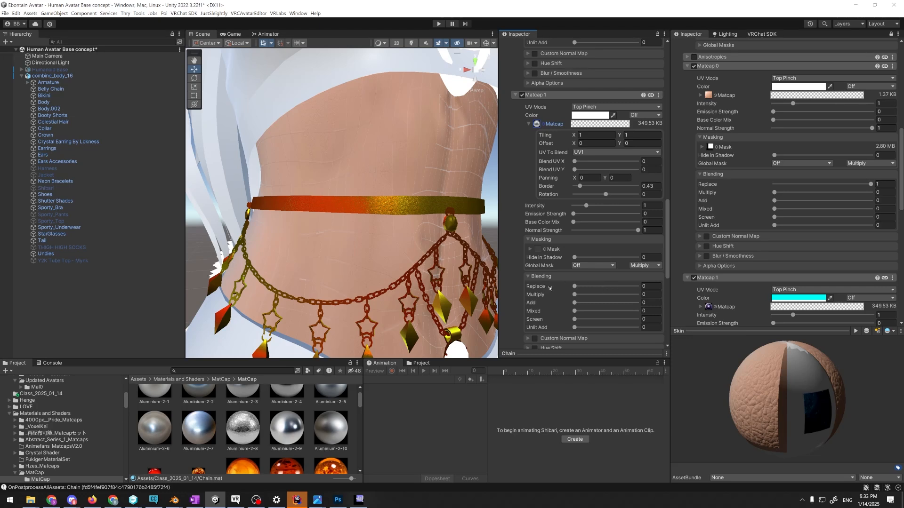
# Try Matcap 1 at a Replace blending of 1, inspect the belt up close, and reset Replace to 0
pyautogui.moveTo(575, 286); pyautogui.dragTo(652, 292)
pyautogui.keyDown('alt'); pyautogui.moveTo(378, 224); pyautogui.dragTo(384, 230); pyautogui.keyUp('alt')
pyautogui.scroll(2, 384, 230)
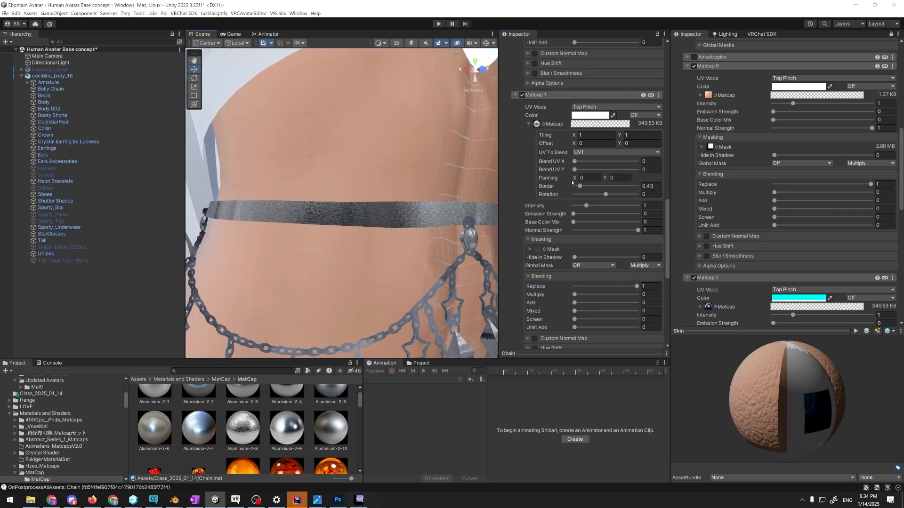
pyautogui.scroll(5, 572, 183)
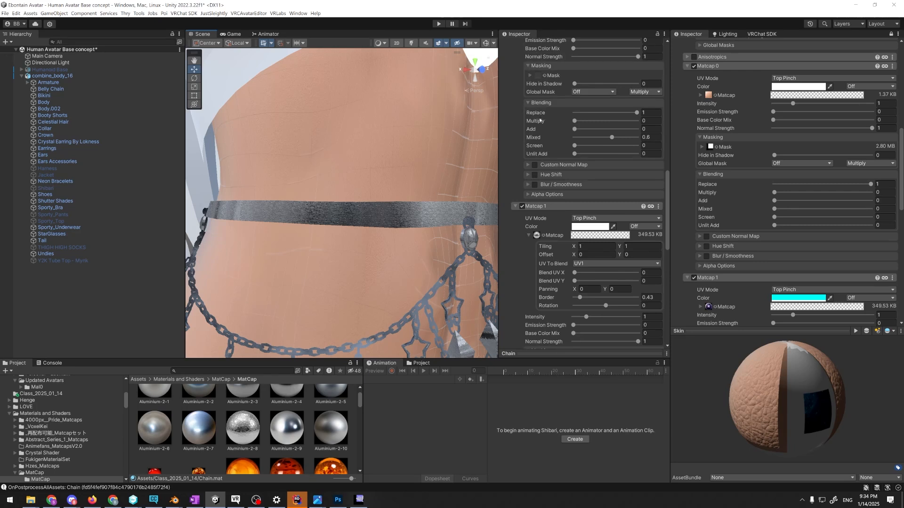
pyautogui.scroll(-7, 570, 183)
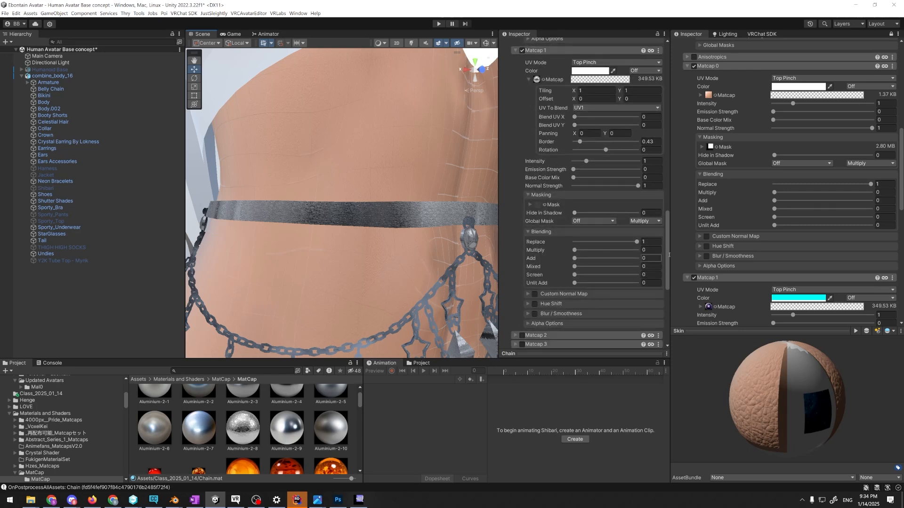
pyautogui.click(650, 242)
pyautogui.write('0')
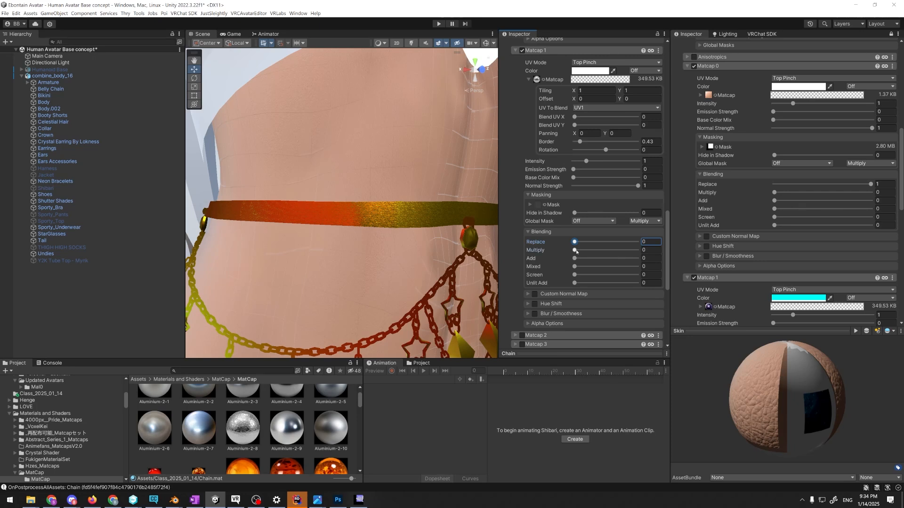
# Try Matcap 1's Multiply blending at 1, reset it to 0, and raise Add to 0.166
pyautogui.moveTo(575, 251); pyautogui.dragTo(641, 246)
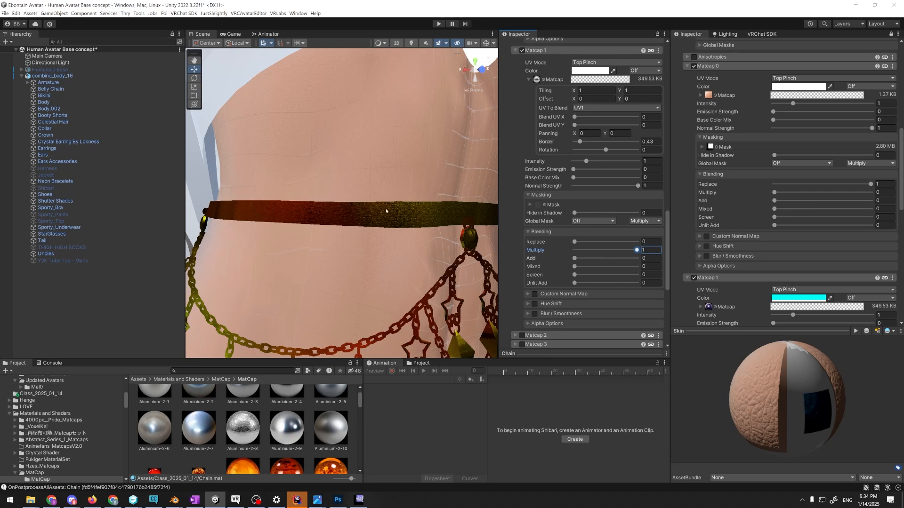
pyautogui.moveTo(609, 258); pyautogui.dragTo(567, 257)
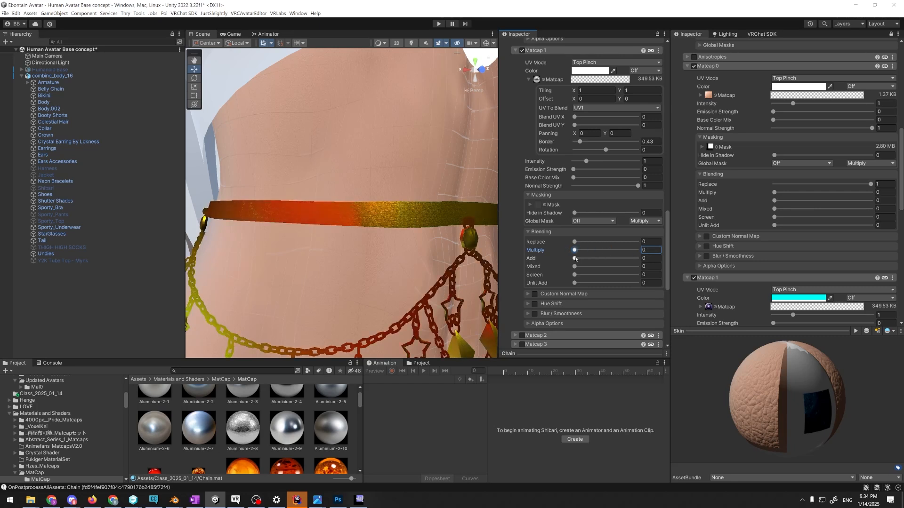
pyautogui.moveTo(578, 258); pyautogui.dragTo(585, 258)
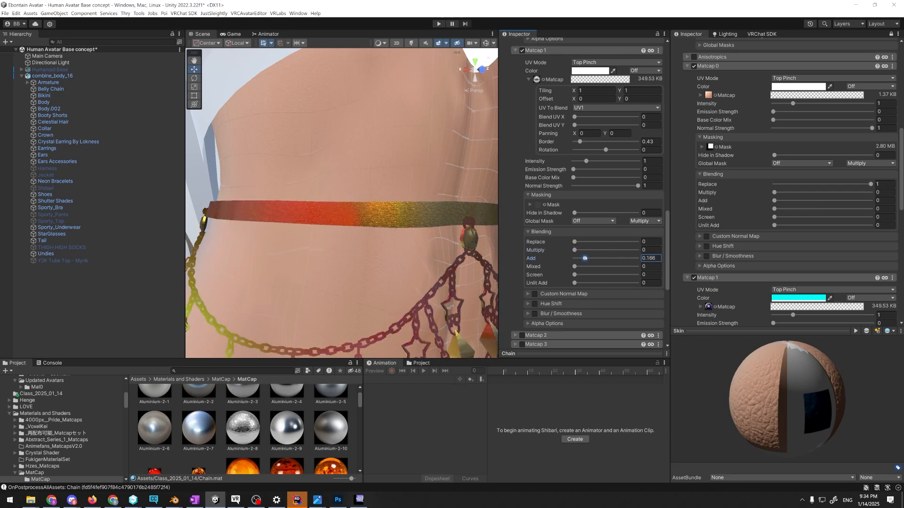
# Switch to VRChat for a look at the seated avatar, and return to the Unity project
pyautogui.hotkey('alt', 'Tab')
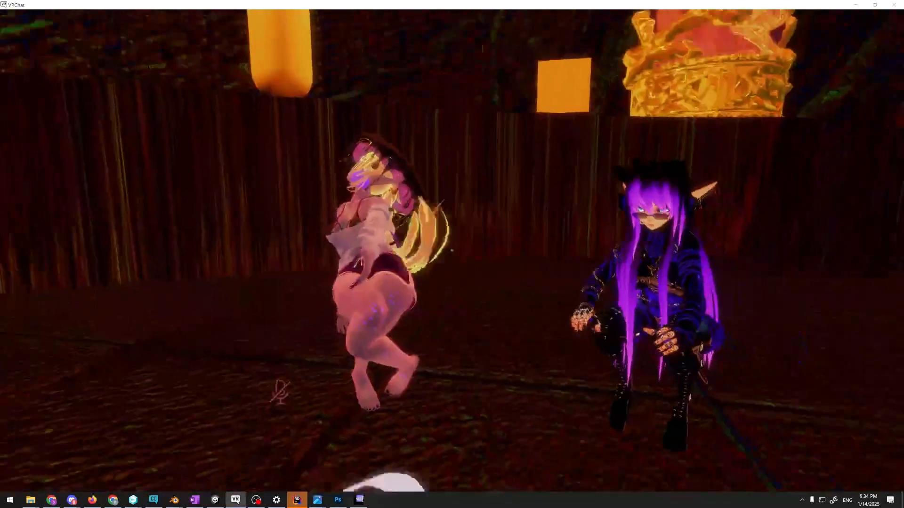
pyautogui.press('w')
pyautogui.press('v')
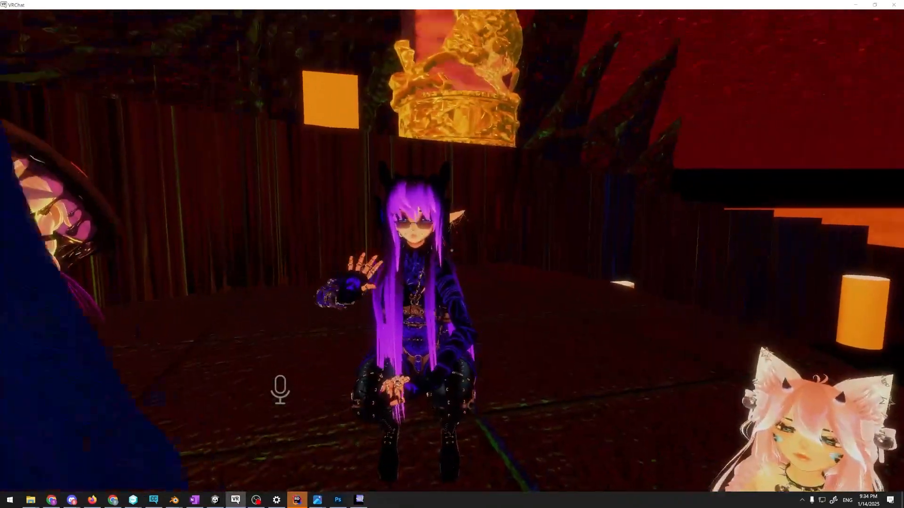
pyautogui.hotkey('alt', 'Tab')
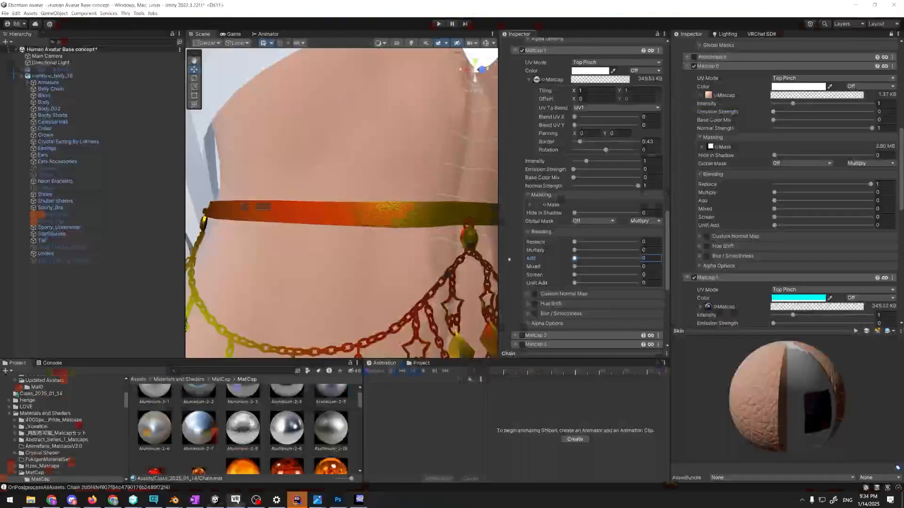
# Try combining Matcap 1's blending modes with Replace 0.2, Multiply 0.184 and Add 0.177, and inspect the belly chain
pyautogui.scroll(-5, 417, 236)
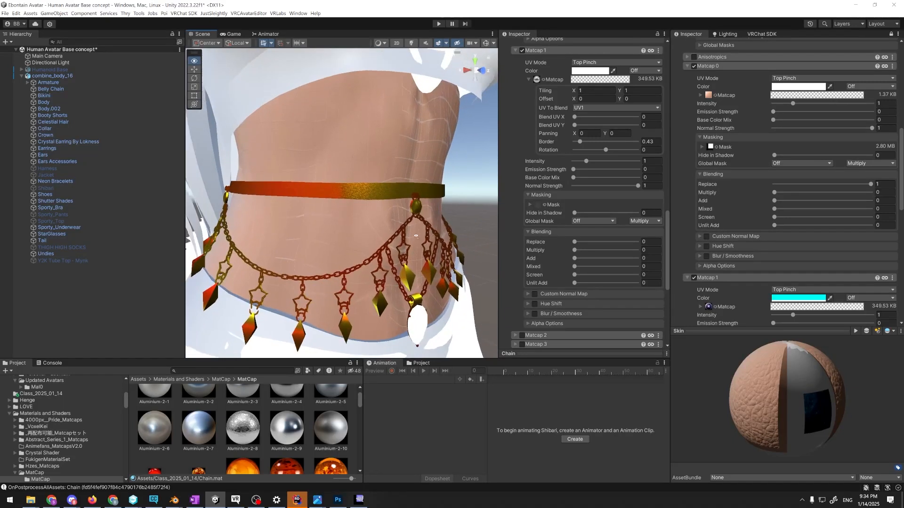
pyautogui.press('w')
pyautogui.moveTo(416, 237); pyautogui.dragTo(457, 203, button='right')
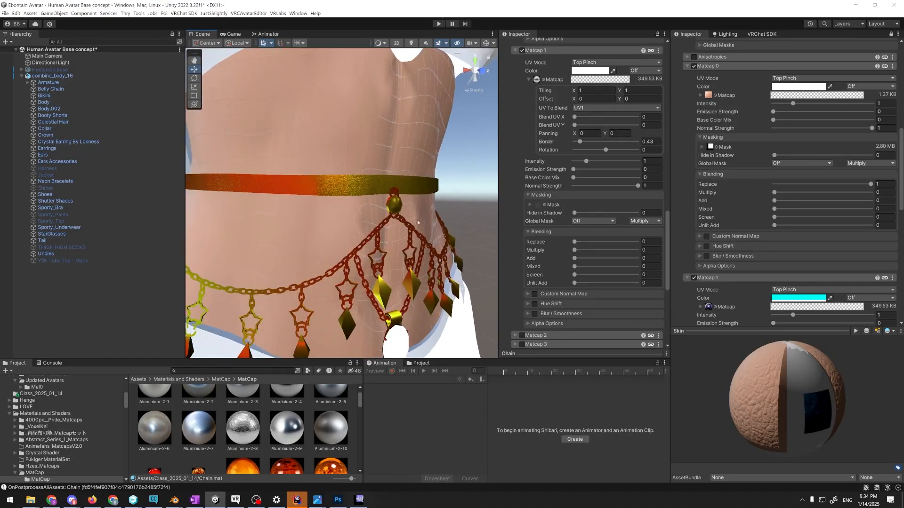
pyautogui.moveTo(575, 242); pyautogui.dragTo(587, 257)
pyautogui.click(588, 258)
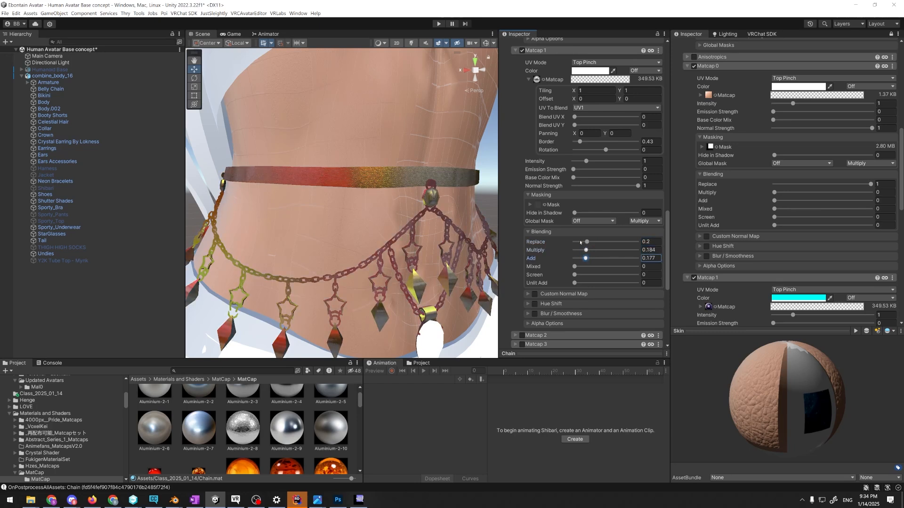
pyautogui.moveTo(460, 238); pyautogui.dragTo(463, 233, button='right')
pyautogui.press('w')
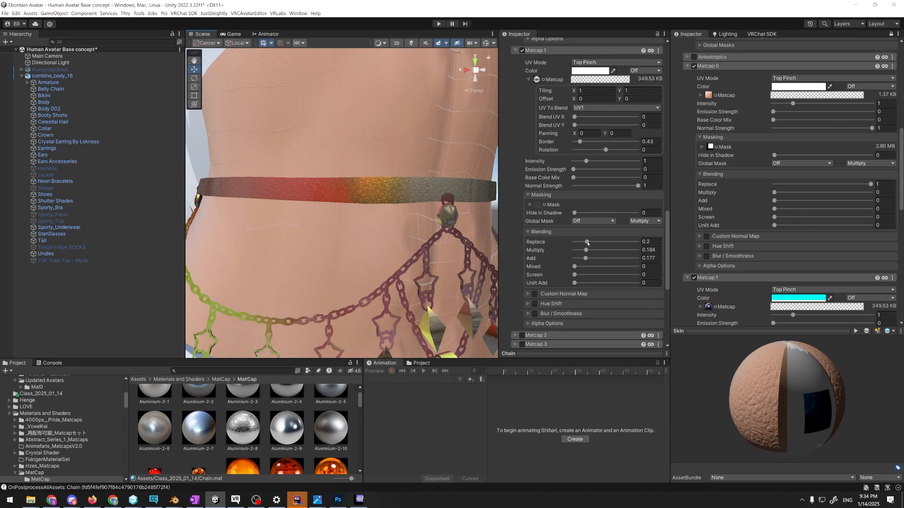
# Reset Matcap 1's Replace, Multiply and Add to 0, and try Unlit Add at 1
pyautogui.moveTo(586, 250)
pyautogui.mouseDown()
pyautogui.moveTo(581, 259)
pyautogui.moveTo(579, 242)
pyautogui.mouseUp()
pyautogui.moveTo(583, 251); pyautogui.dragTo(645, 285)
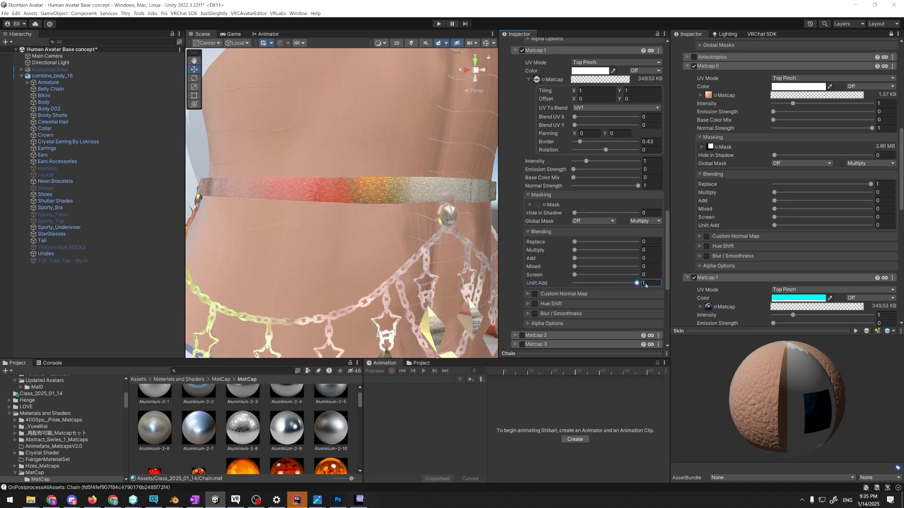
pyautogui.moveTo(423, 266)
pyautogui.mouseDown(button='right')
pyautogui.moveTo(429, 281)
pyautogui.moveTo(426, 273)
pyautogui.mouseUp(button='right')
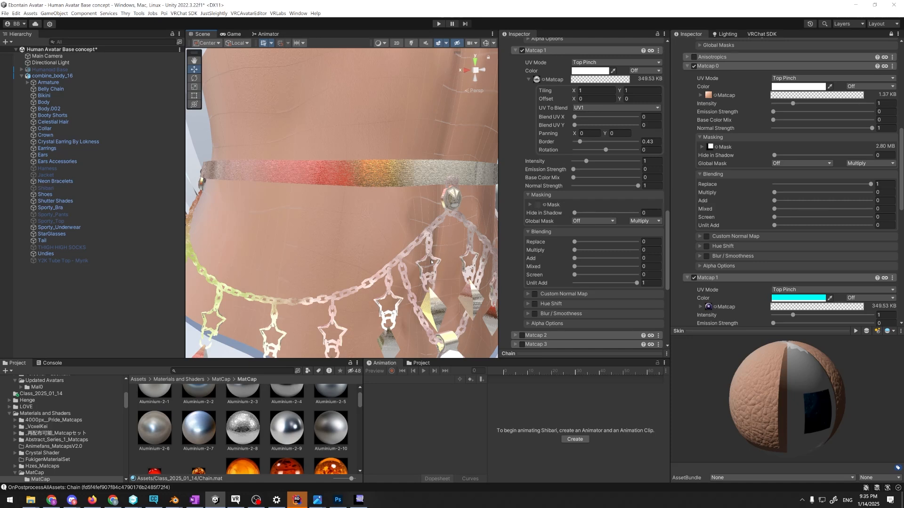
# Switch the scene view to scene lighting and compare how the belt and chain are shaded with Unlit Add
pyautogui.click(412, 44)
pyautogui.click(410, 45)
pyautogui.click(411, 45)
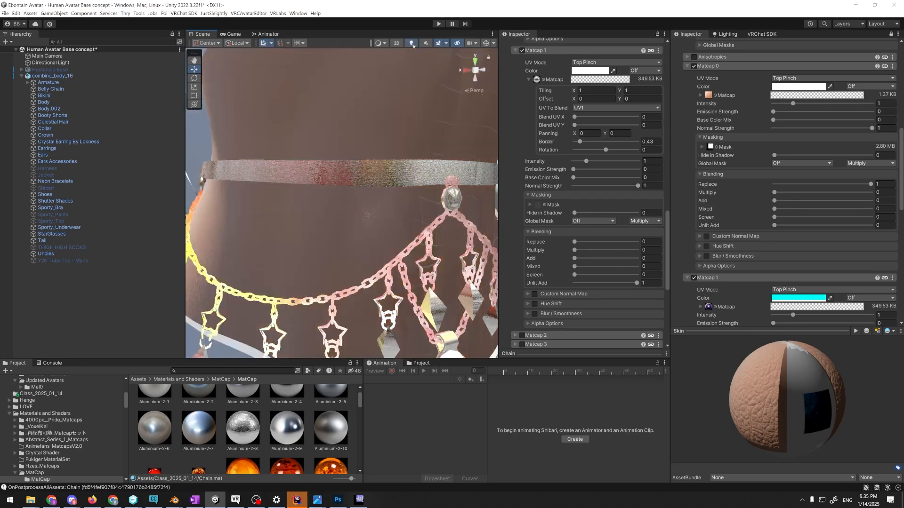
pyautogui.moveTo(383, 156); pyautogui.dragTo(390, 158, button='middle')
# Compare Unlit Add at 0 and 0.389 under scene lighting, and turn scene lighting back off
pyautogui.click(573, 283)
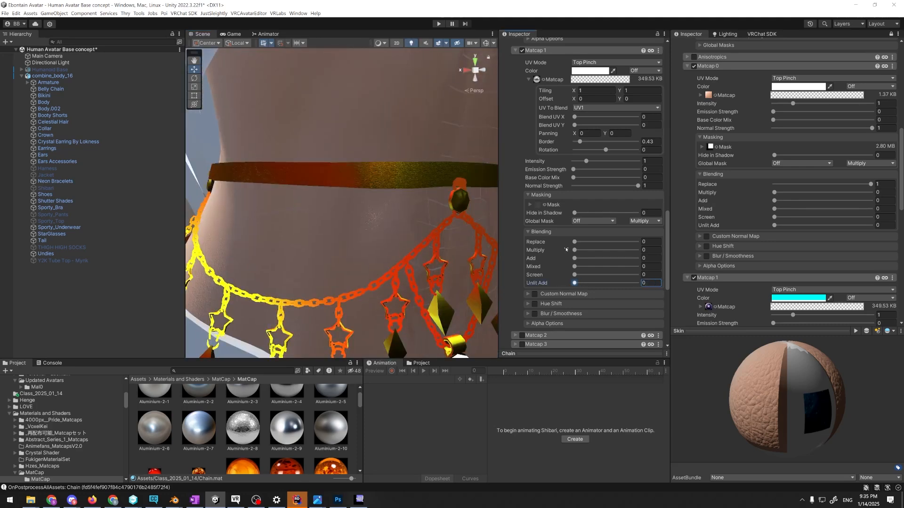
pyautogui.moveTo(585, 257)
pyautogui.mouseDown()
pyautogui.moveTo(641, 258)
pyautogui.moveTo(573, 258)
pyautogui.mouseUp()
pyautogui.click(598, 283)
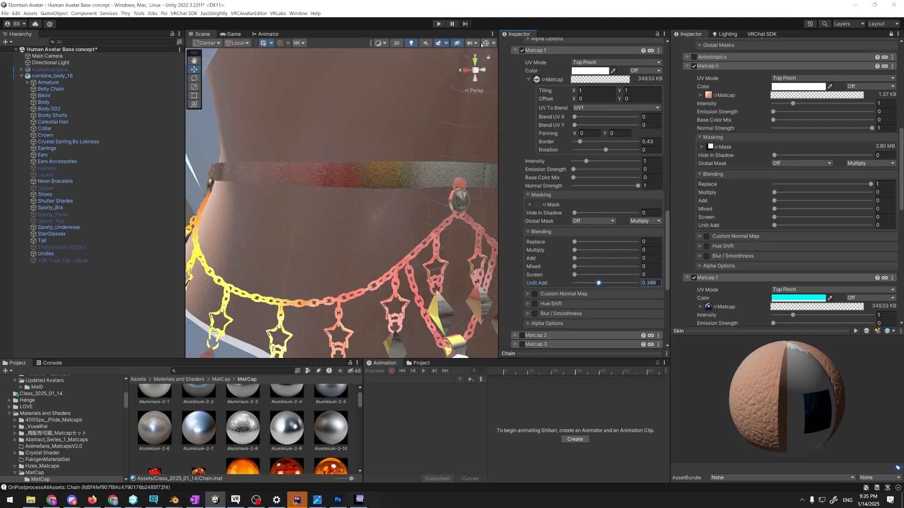
pyautogui.click(412, 43)
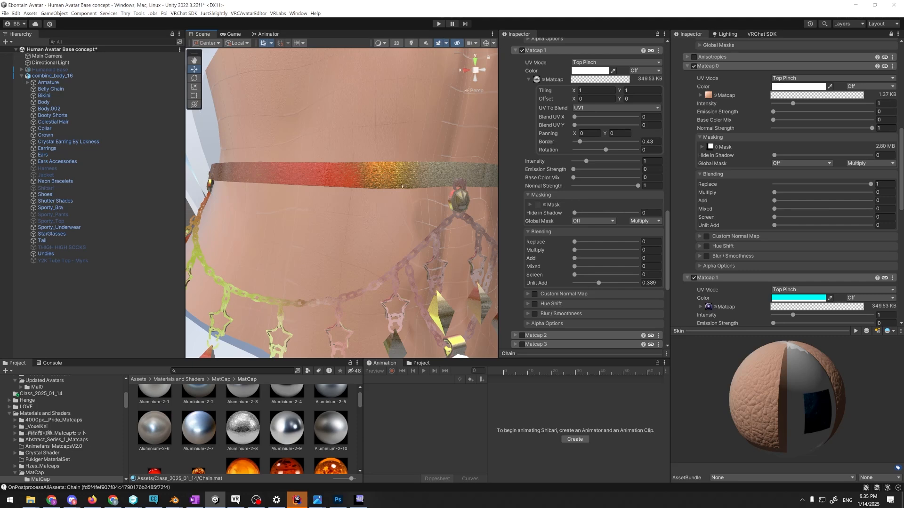
# Reset Matcap 1's Unlit Add and Mixed blending to 0
pyautogui.moveTo(599, 284); pyautogui.dragTo(585, 268)
pyautogui.hotkey('alt', 'Tab')
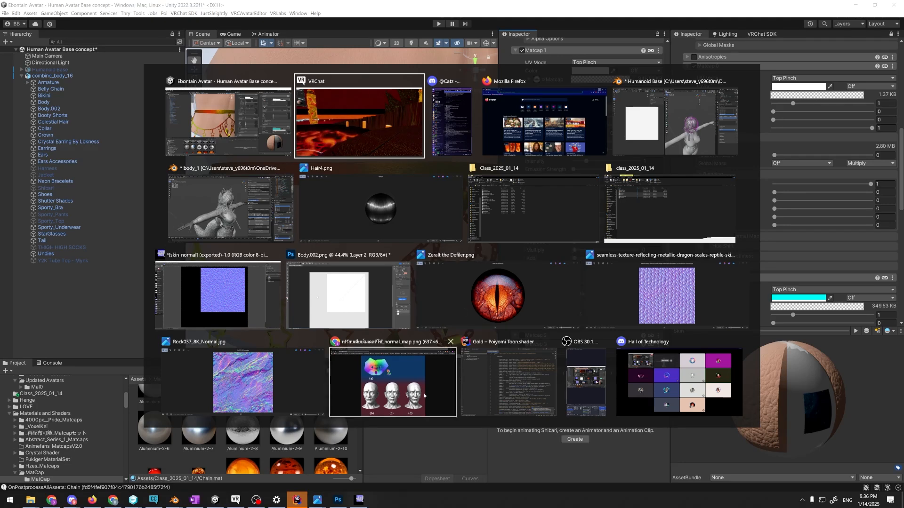
pyautogui.click(274, 126)
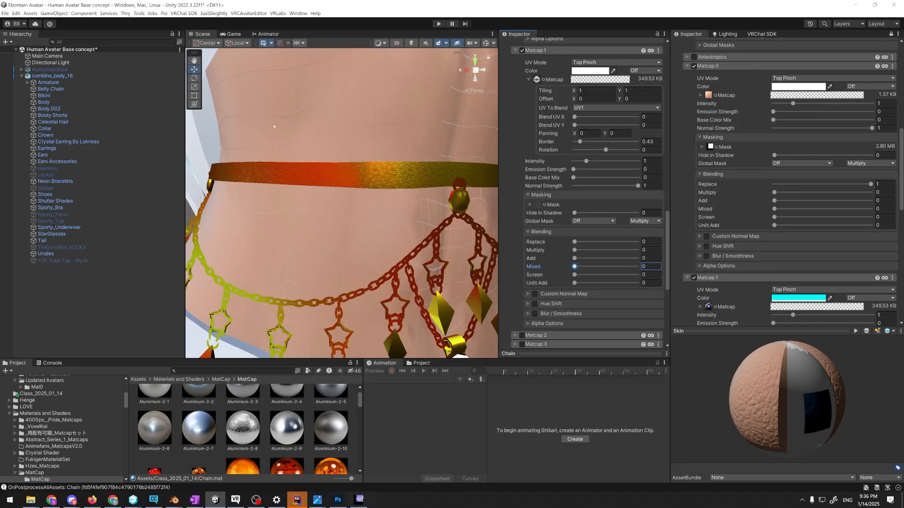
# Save the current scene and open the Ebontain Askavi Avatar scene from the Personal - Ebontain folder
pyautogui.click(5, 13)
pyautogui.click(12, 12)
pyautogui.hotkey('ctrl', 's')
pyautogui.scroll(3, 78, 432)
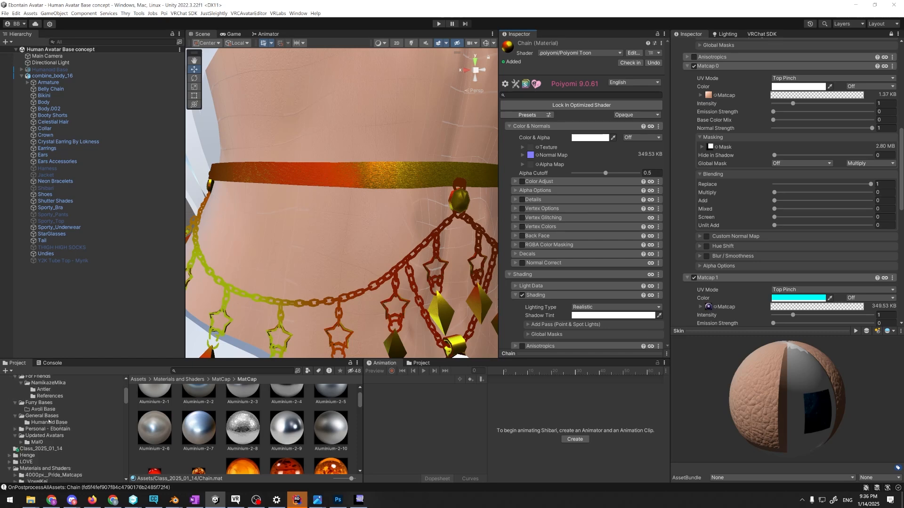
pyautogui.click(41, 429)
pyautogui.click(15, 429)
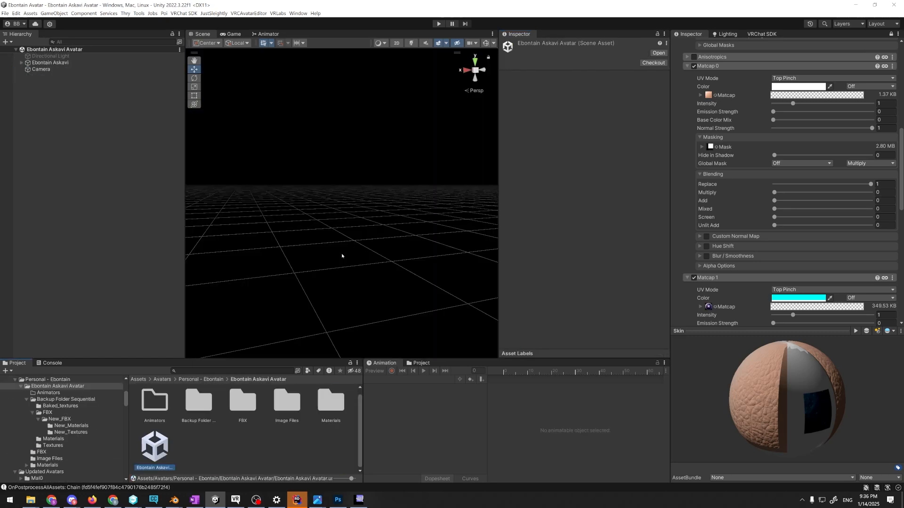
# Turn on scene lighting and examine the Ebontain Askavi avatar's body surface up close
pyautogui.moveTo(343, 256)
pyautogui.mouseDown(button='right')
pyautogui.moveTo(476, 237)
pyautogui.moveTo(464, 246)
pyautogui.moveTo(537, 289)
pyautogui.moveTo(476, 269)
pyautogui.moveTo(330, 189)
pyautogui.moveTo(339, 201)
pyautogui.moveTo(332, 156)
pyautogui.moveTo(390, 175)
pyautogui.moveTo(416, 170)
pyautogui.mouseUp(button='right')
pyautogui.click(411, 43)
pyautogui.moveTo(411, 88); pyautogui.dragTo(362, 138, button='right')
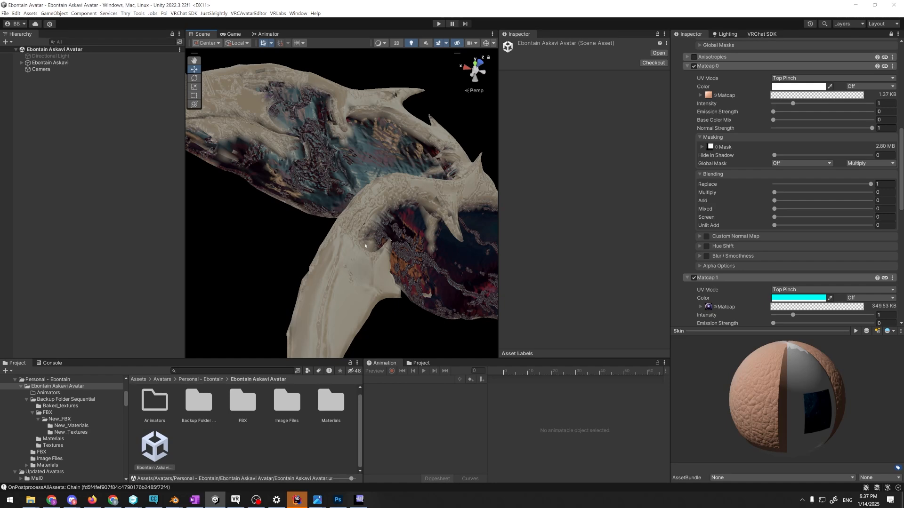
# Select the avatar's Body mesh, view its Body Material's Matcap 0 texture at full size, and return to the material settings
pyautogui.click(362, 139)
pyautogui.scroll(-3, 521, 215)
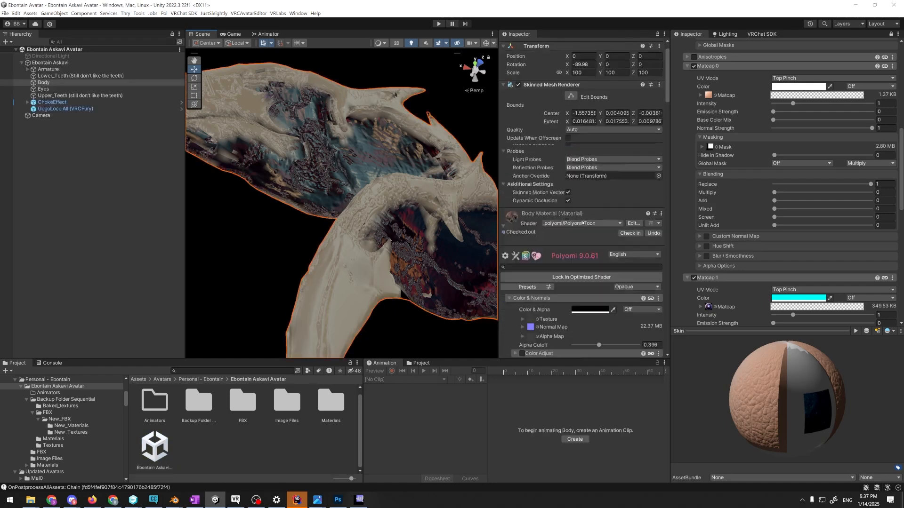
pyautogui.scroll(-15, 525, 240)
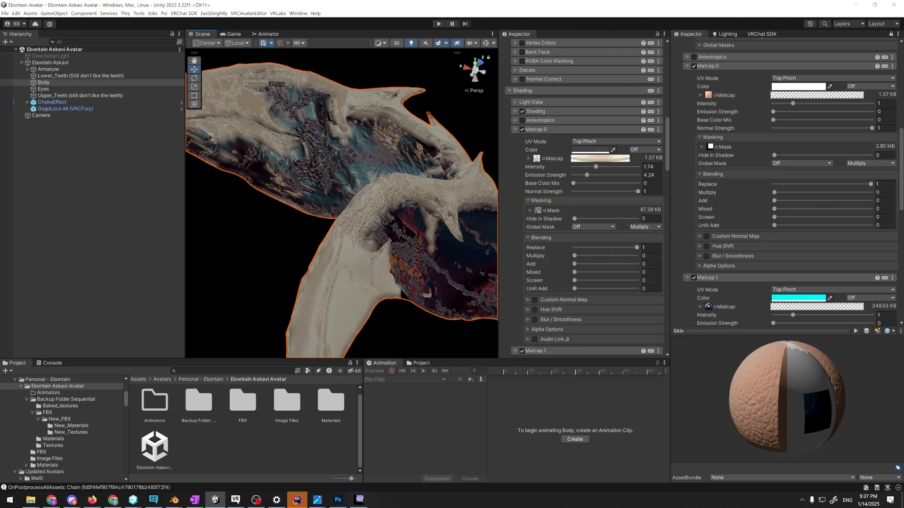
pyautogui.doubleClick(537, 158)
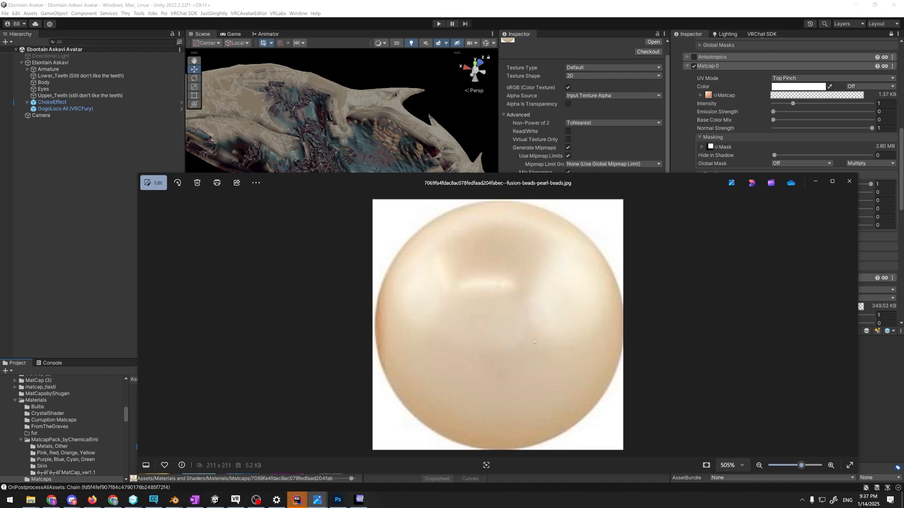
pyautogui.click(414, 141)
pyautogui.scroll(-9, 557, 220)
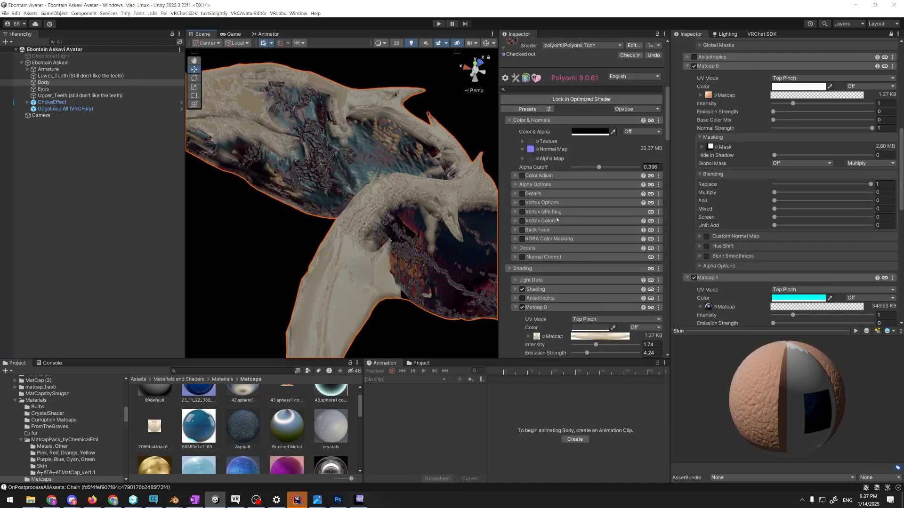
# View the Bones_Mask texture used by the Body Material's Matcap 0 at full size and return to the Body mesh
pyautogui.scroll(-5, 556, 220)
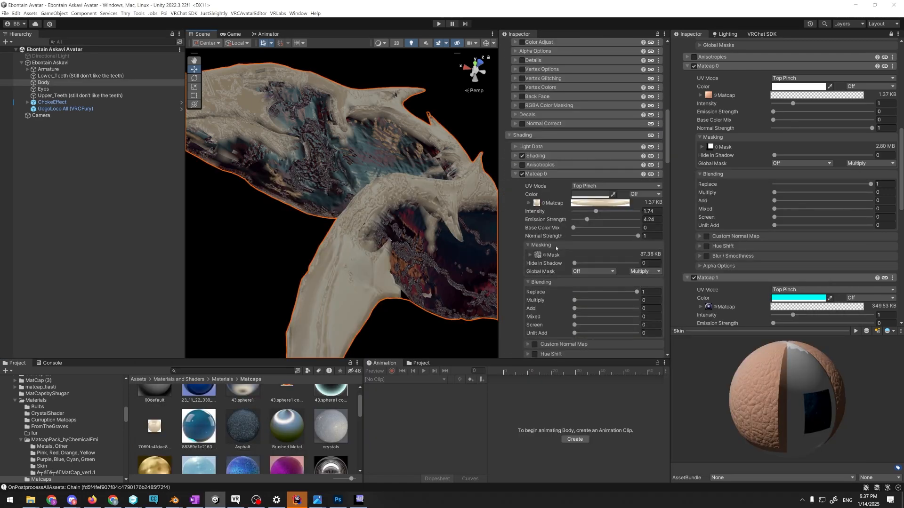
pyautogui.click(537, 255)
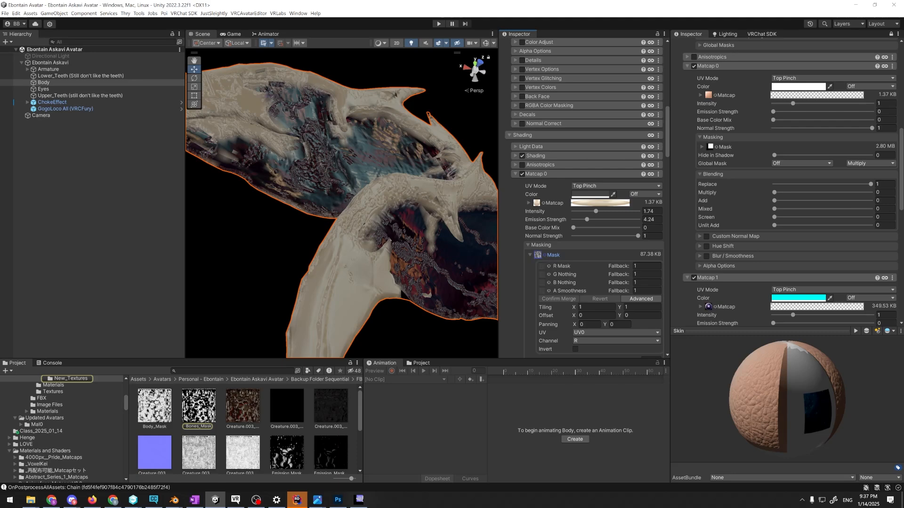
pyautogui.doubleClick(199, 405)
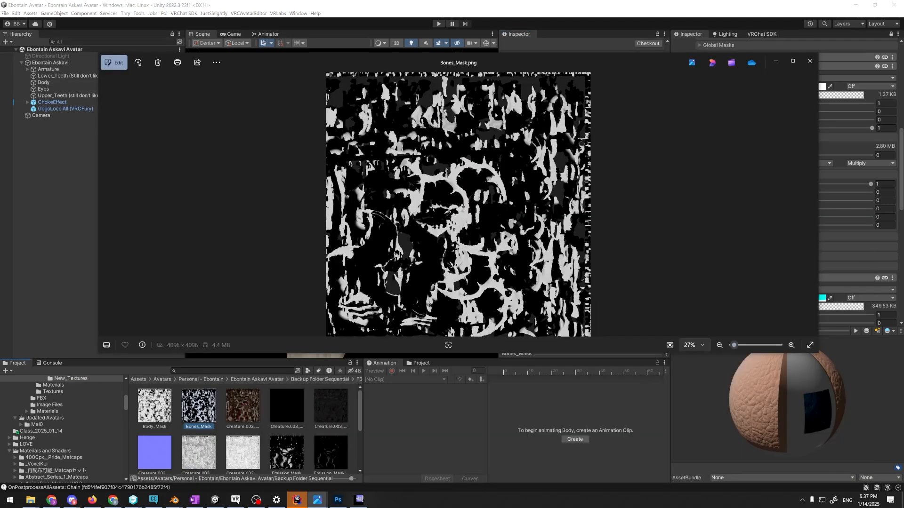
pyautogui.click(92, 261)
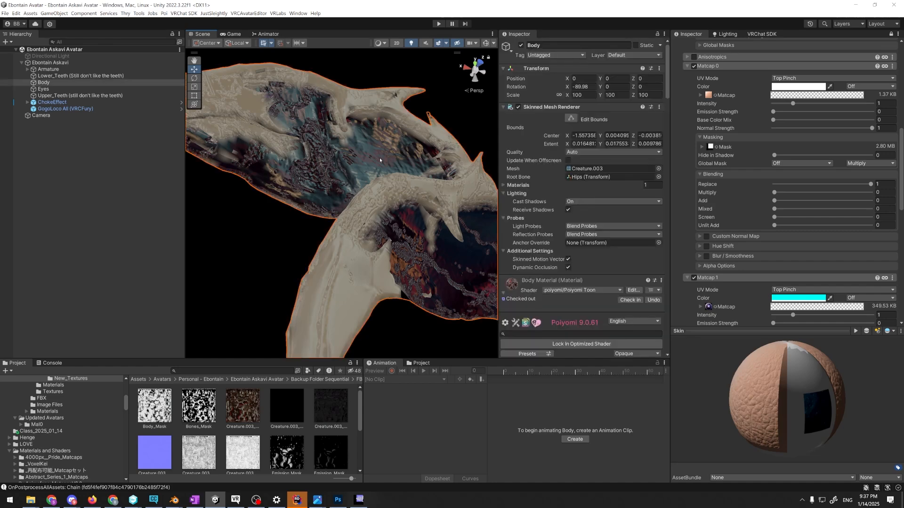
# Examine the Body Material's Matcap 1, 2 and 3 settings, then expand the mask options and locate Matcap 3's mask texture
pyautogui.scroll(-10, 538, 207)
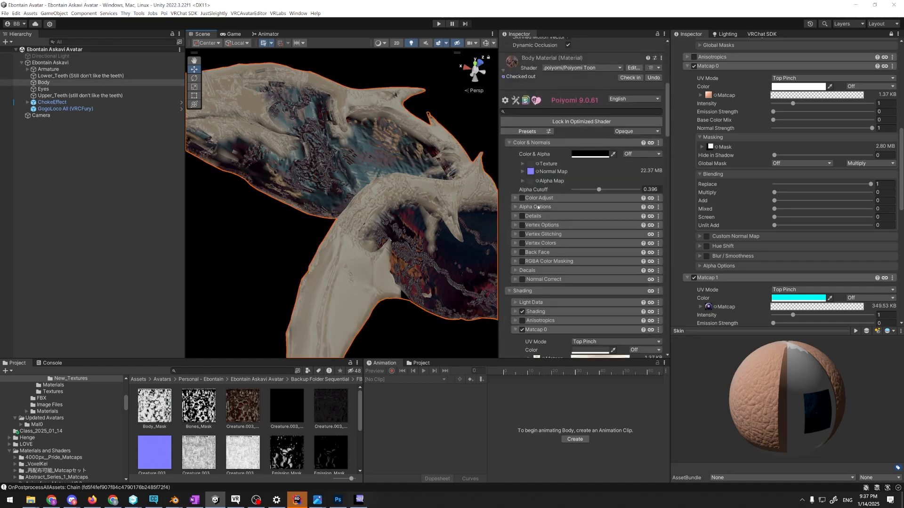
pyautogui.scroll(-9, 538, 207)
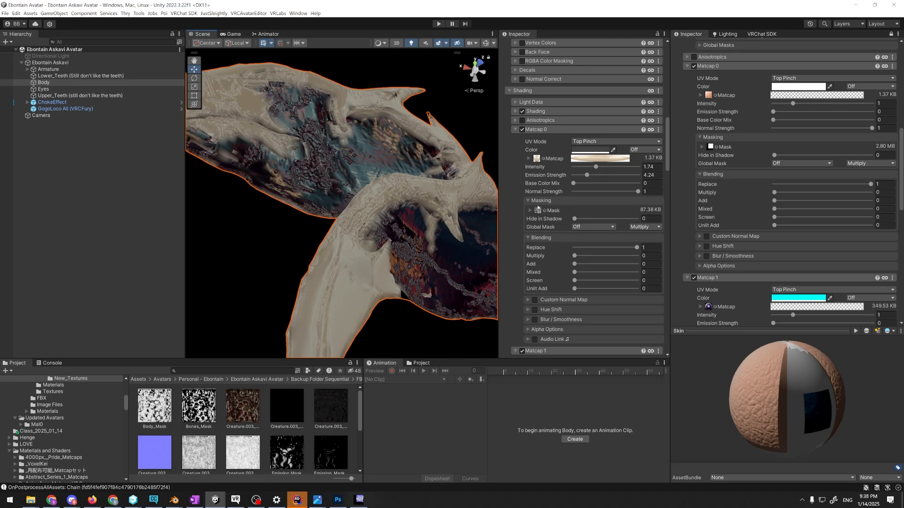
pyautogui.scroll(-5, 538, 208)
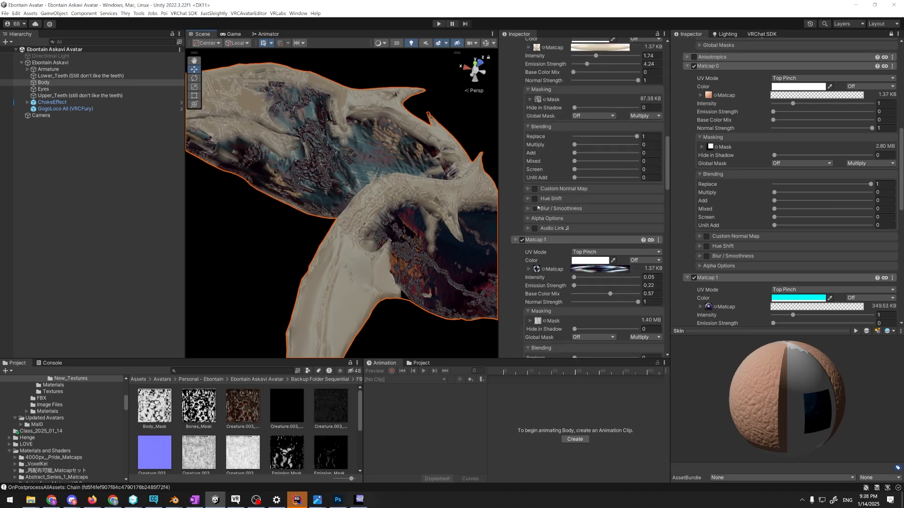
pyautogui.scroll(-4, 538, 207)
pyautogui.scroll(-2, 538, 207)
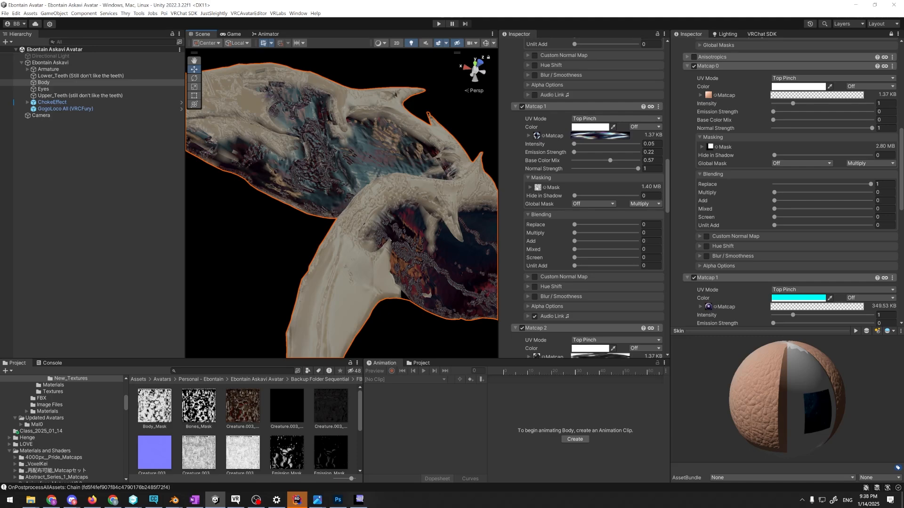
pyautogui.click(545, 188)
pyautogui.scroll(-3, 537, 189)
pyautogui.scroll(-20, 538, 193)
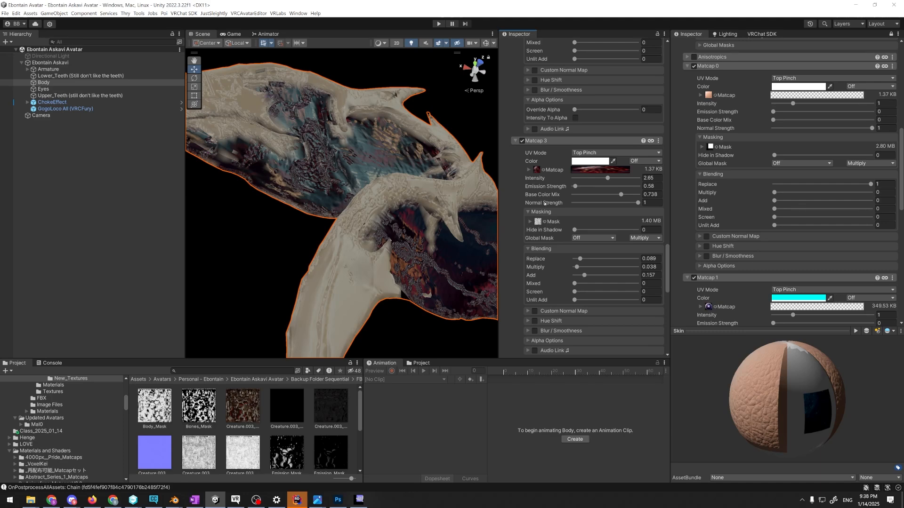
pyautogui.click(538, 222)
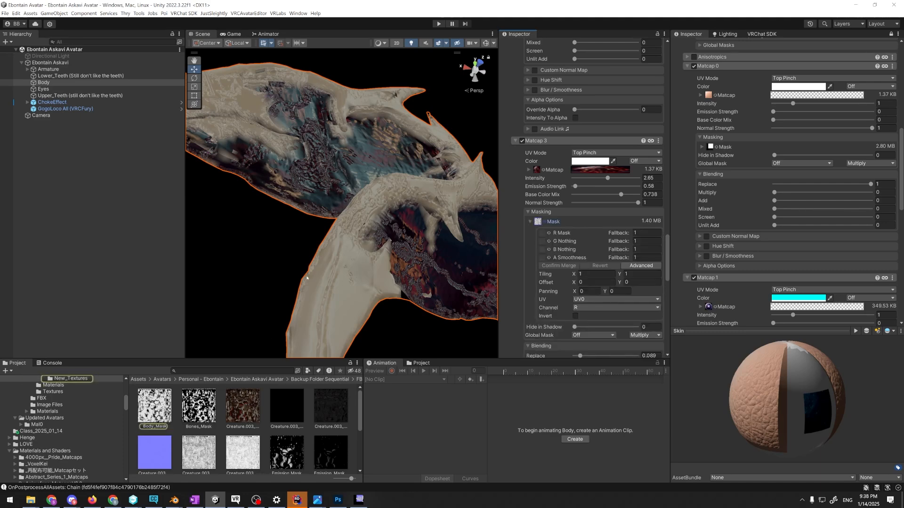
# Test Matcap 1's Emission Strength on the wing at 20, and lower it to 0
pyautogui.moveTo(307, 277)
pyautogui.keyDown('alt'); pyautogui.mouseDown()
pyautogui.moveTo(373, 326)
pyautogui.moveTo(296, 298)
pyautogui.moveTo(302, 267)
pyautogui.mouseUp(); pyautogui.keyUp('alt')
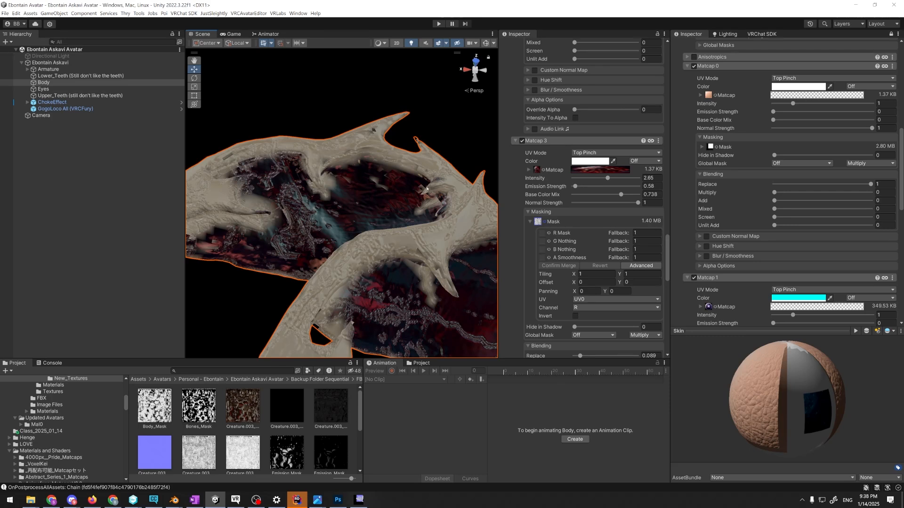
pyautogui.keyDown('alt'); pyautogui.moveTo(406, 189); pyautogui.dragTo(416, 197); pyautogui.keyUp('alt')
pyautogui.scroll(10, 598, 110)
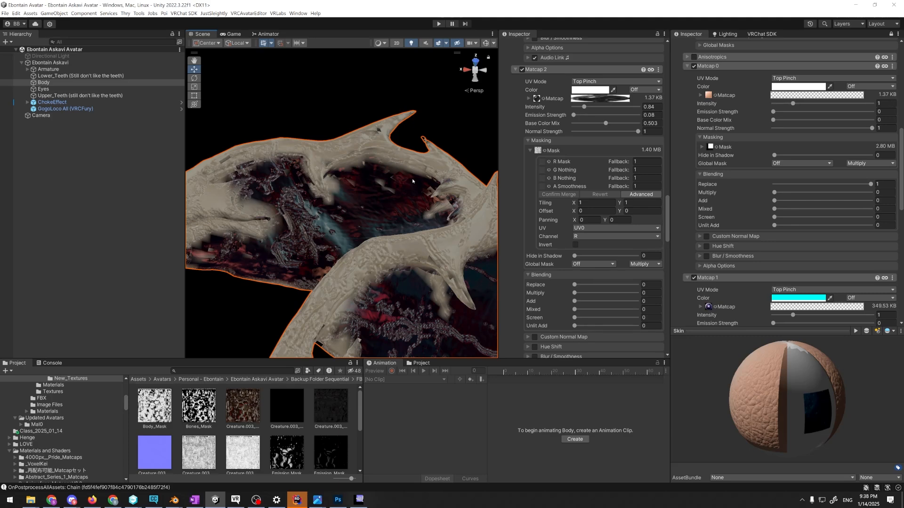
pyautogui.moveTo(571, 118)
pyautogui.mouseDown()
pyautogui.moveTo(581, 117)
pyautogui.moveTo(572, 116)
pyautogui.mouseUp()
pyautogui.scroll(11, 646, 116)
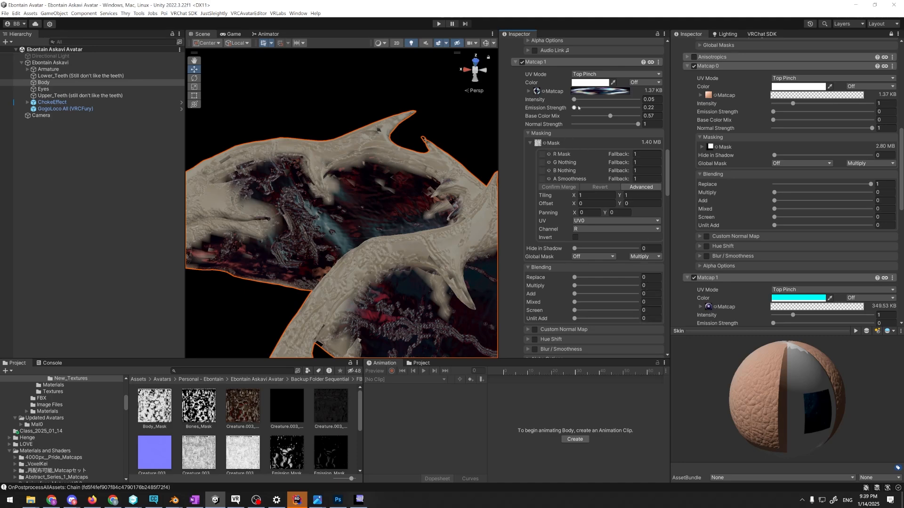
pyautogui.moveTo(574, 108); pyautogui.dragTo(664, 116)
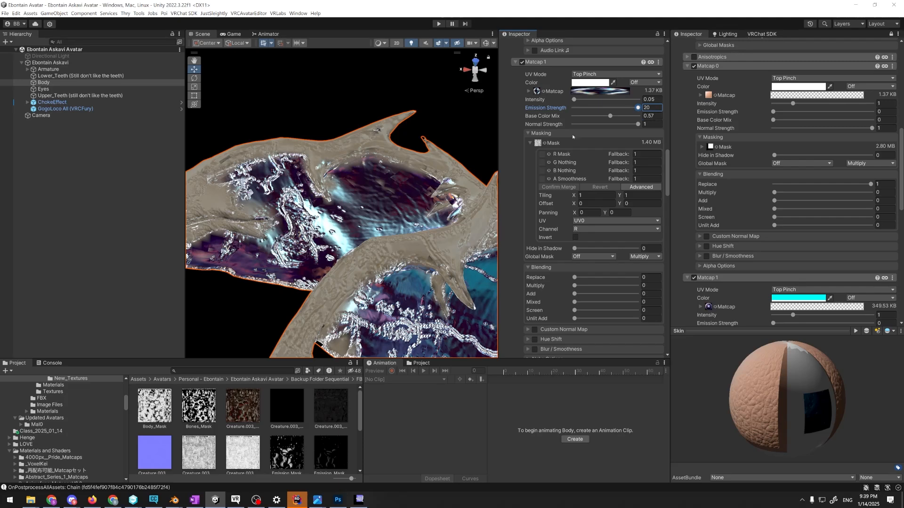
pyautogui.moveTo(639, 107); pyautogui.dragTo(490, 104)
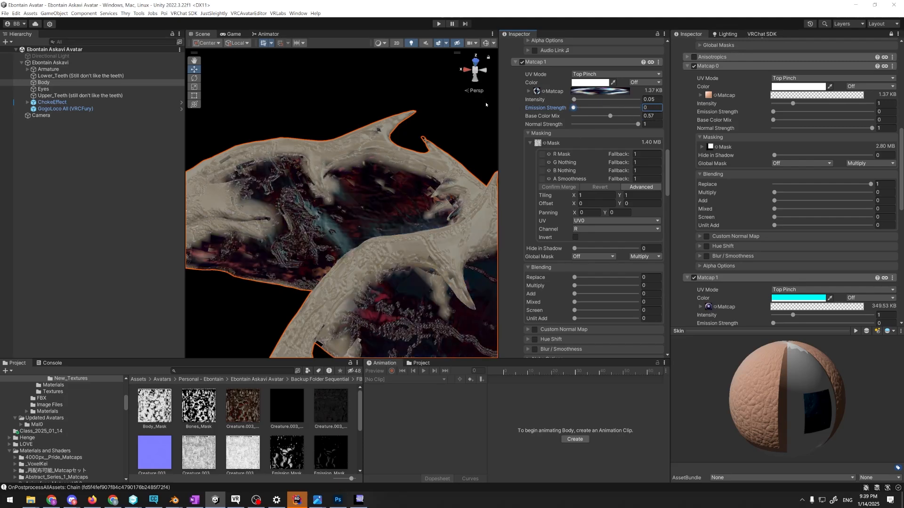
# Set Matcap 1's Intensity to 0.55, Base Color Mix to 0.564 and Emission Strength to 1
pyautogui.moveTo(577, 101)
pyautogui.mouseDown()
pyautogui.moveTo(568, 115)
pyautogui.moveTo(574, 100)
pyautogui.moveTo(599, 100)
pyautogui.moveTo(579, 100)
pyautogui.moveTo(610, 115)
pyautogui.mouseUp()
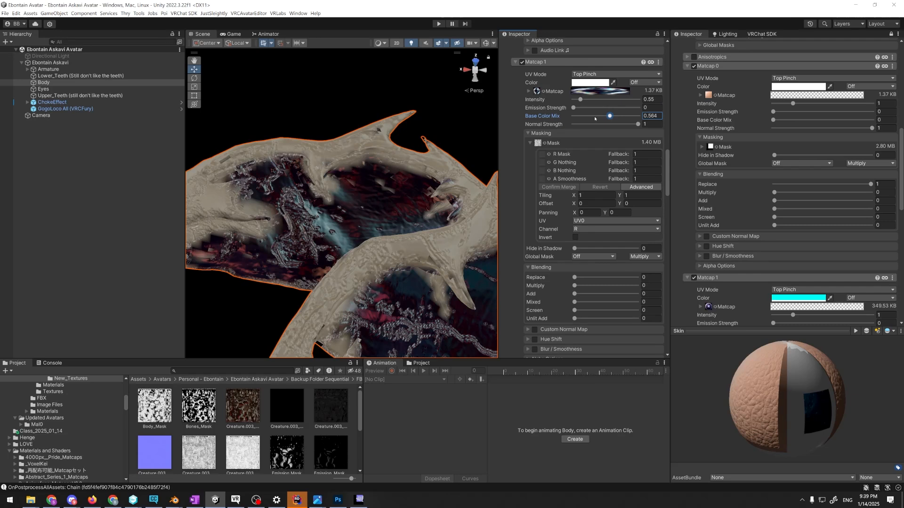
pyautogui.moveTo(574, 108); pyautogui.dragTo(578, 108)
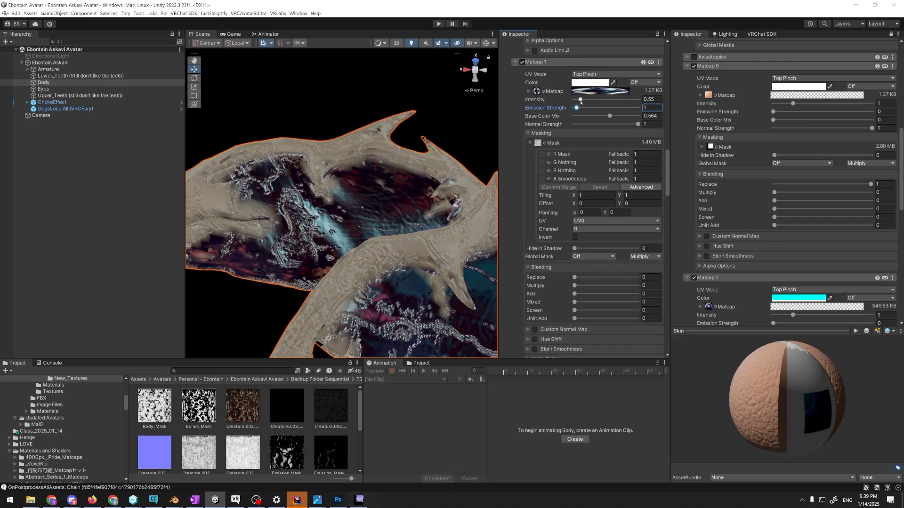
pyautogui.scroll(-10, 580, 101)
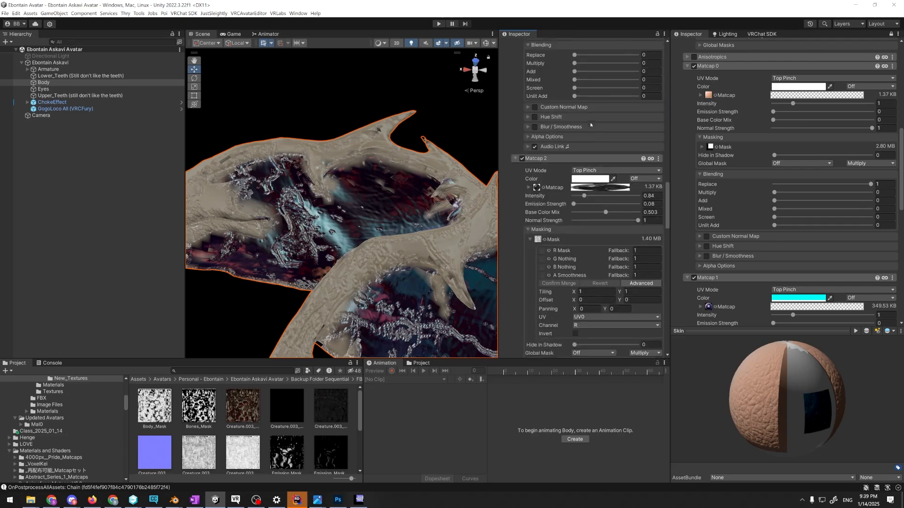
pyautogui.scroll(-2, 591, 125)
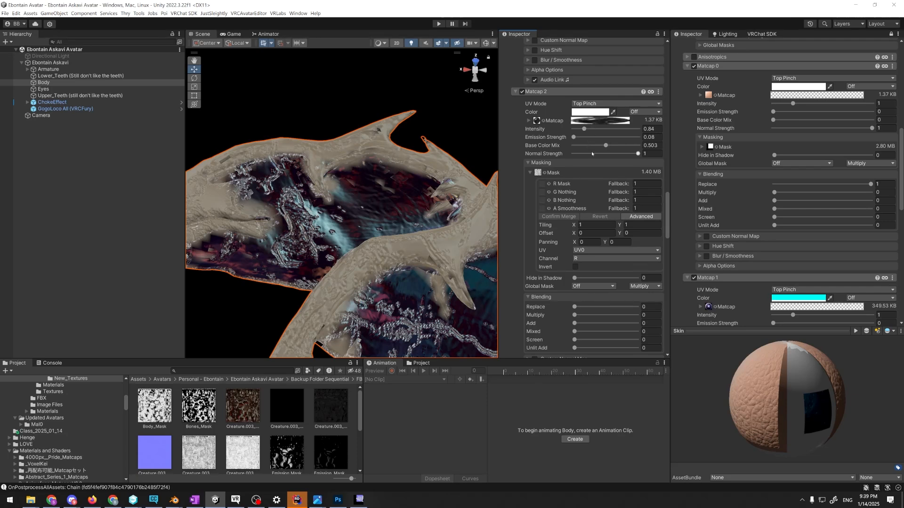
pyautogui.scroll(10, 591, 151)
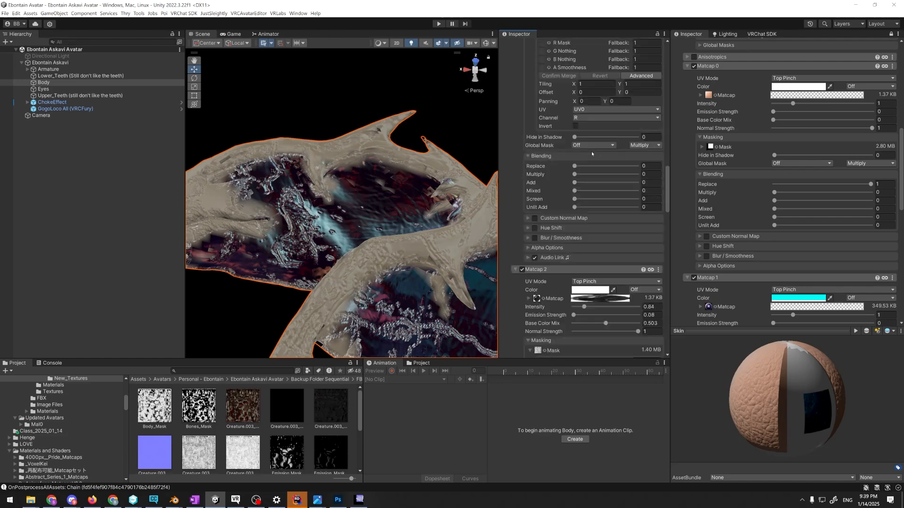
pyautogui.scroll(2, 592, 152)
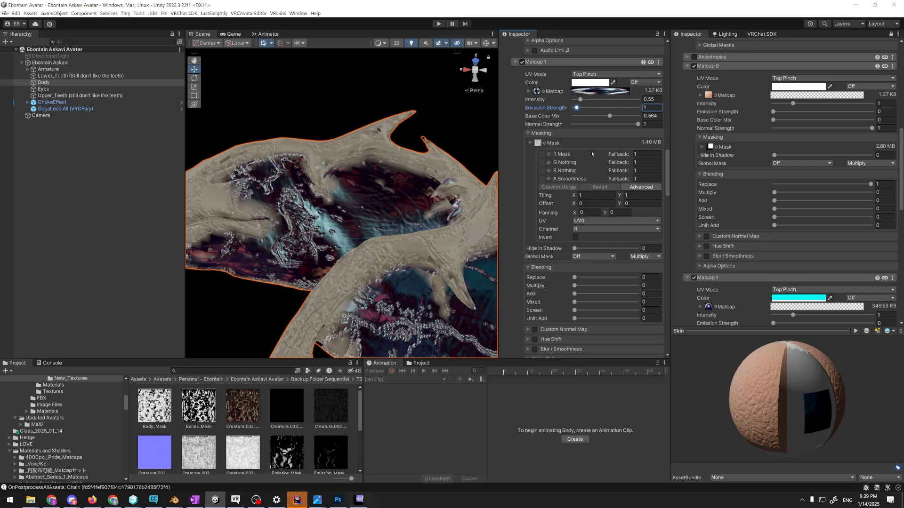
# Expand Matcap 1's texture options and set its Panning to 1 in both X and Y
pyautogui.scroll(-1, 591, 151)
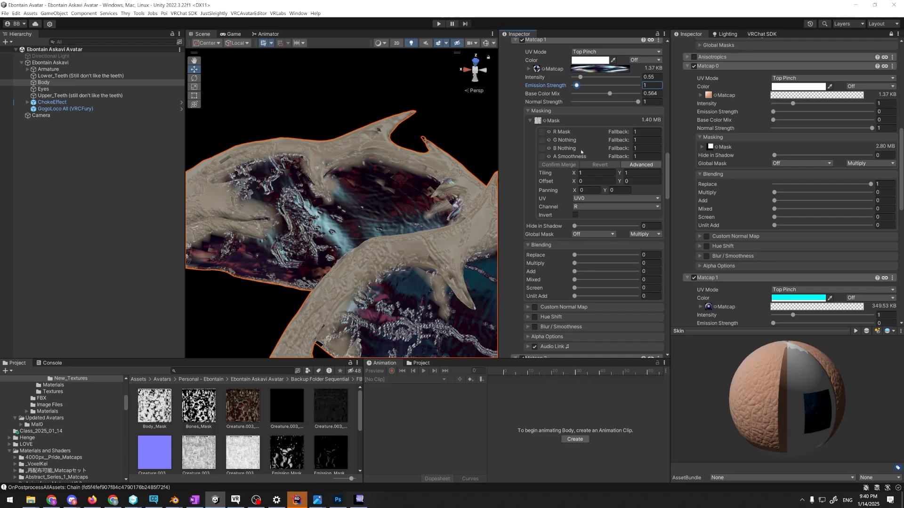
pyautogui.click(540, 69)
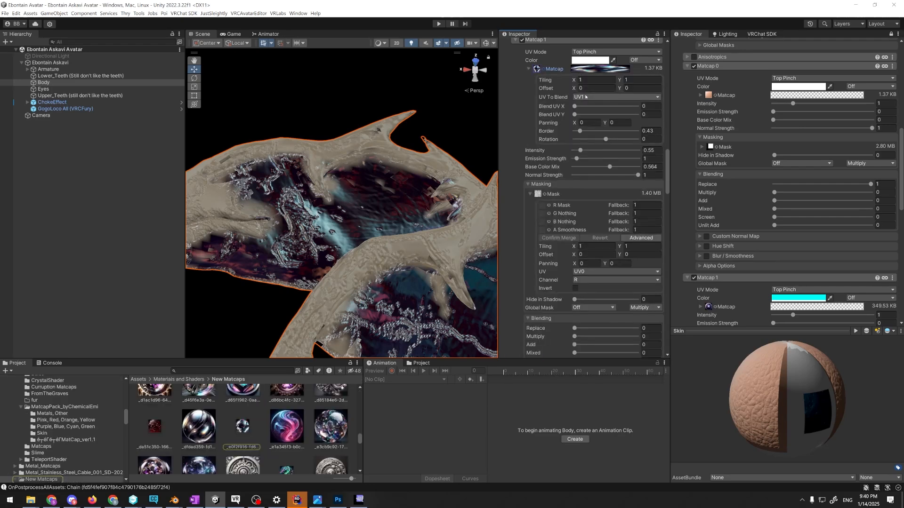
pyautogui.write('1')
pyautogui.moveTo(567, 123); pyautogui.dragTo(605, 123)
pyautogui.write('1')
# Examine the panning matcap on the wing up close and across the whole avatar from different angles
pyautogui.moveTo(445, 139); pyautogui.dragTo(432, 171, button='right')
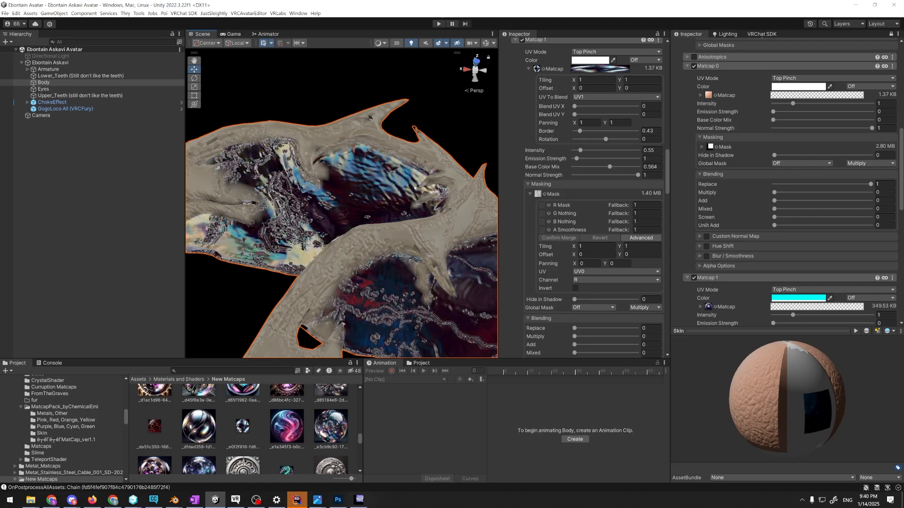
pyautogui.moveTo(418, 183); pyautogui.dragTo(425, 189, button='right')
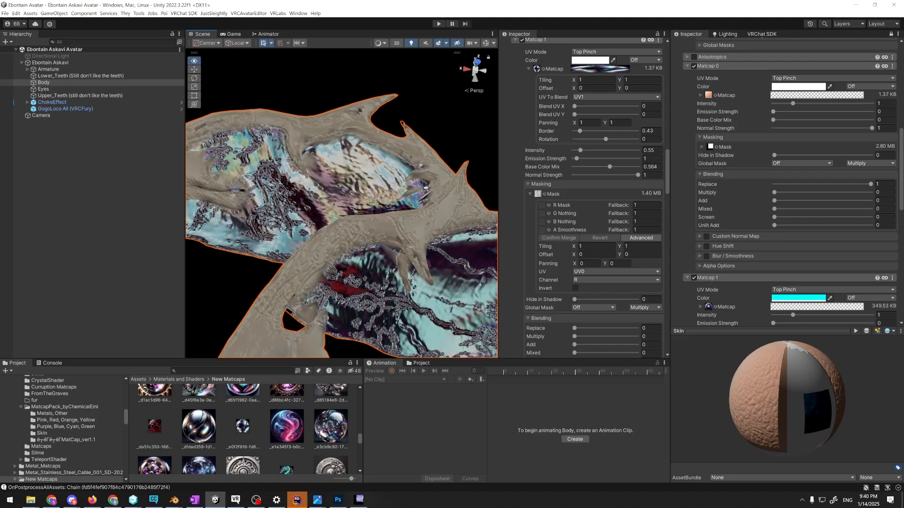
pyautogui.moveTo(425, 188); pyautogui.dragTo(463, 232, button='right')
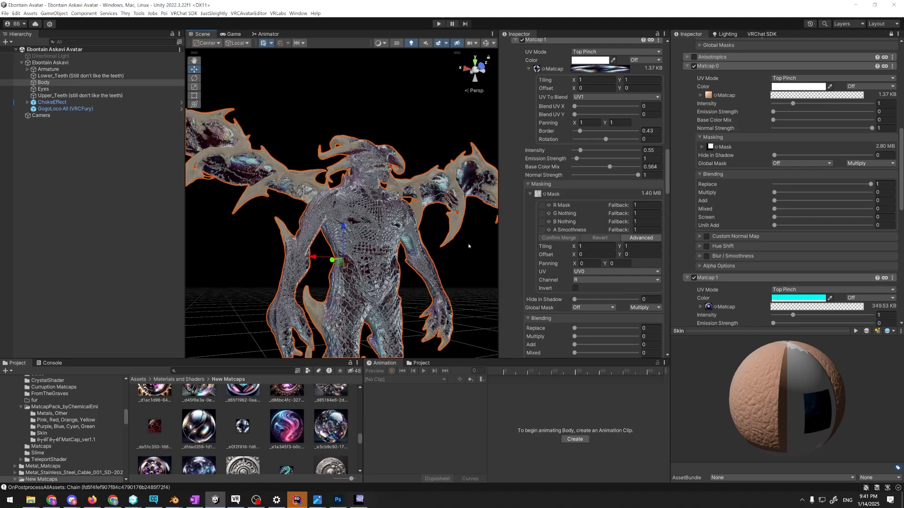
pyautogui.moveTo(468, 245); pyautogui.dragTo(470, 279, button='right')
pyautogui.press('s')
pyautogui.press('d')
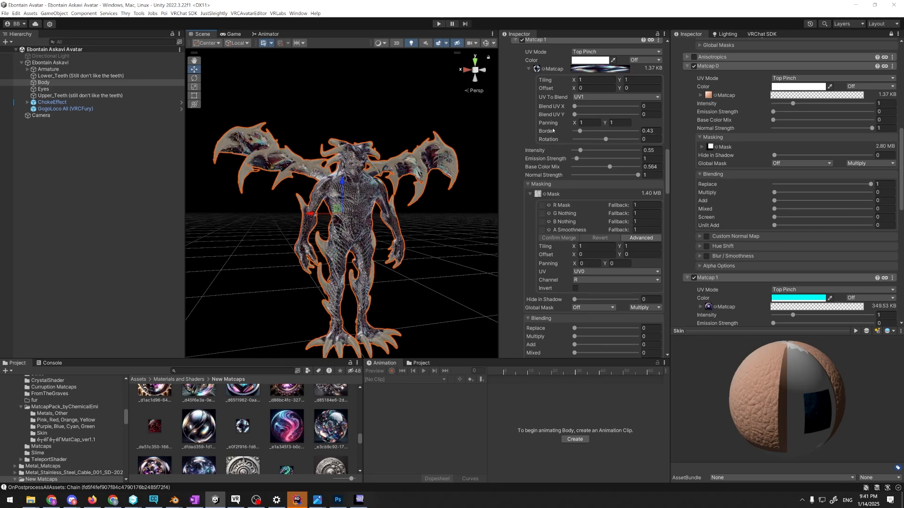
pyautogui.moveTo(416, 172); pyautogui.dragTo(435, 178, button='right')
# View Matcap 1's texture image at full size, reselect the Body mesh and expand Matcap 1's texture options again
pyautogui.doubleClick(243, 426)
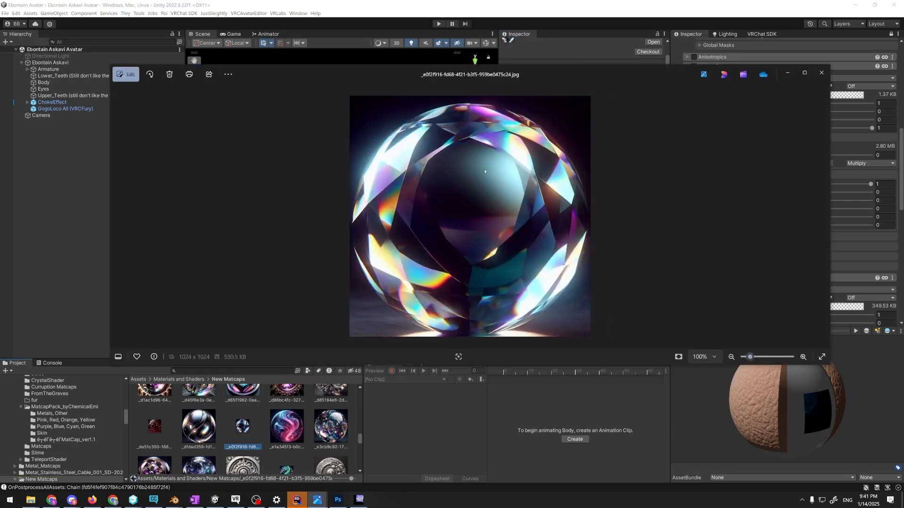
pyautogui.click(821, 72)
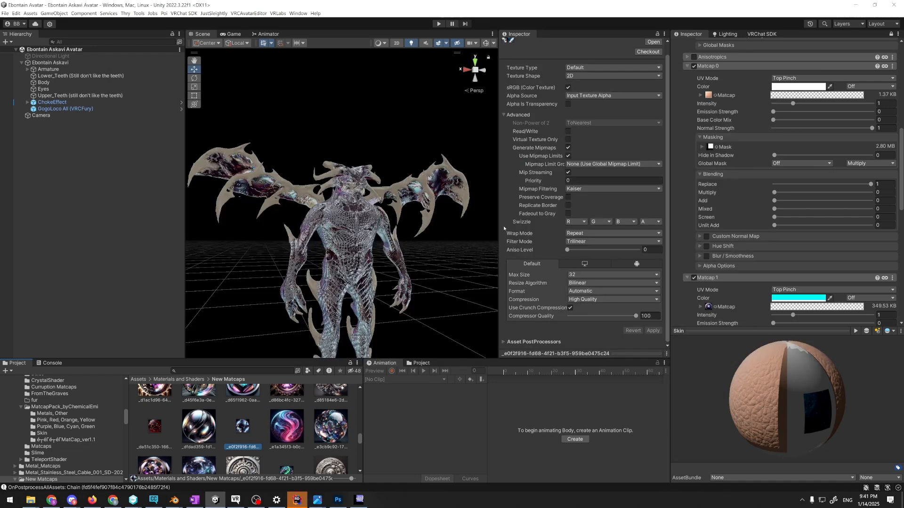
pyautogui.click(376, 219)
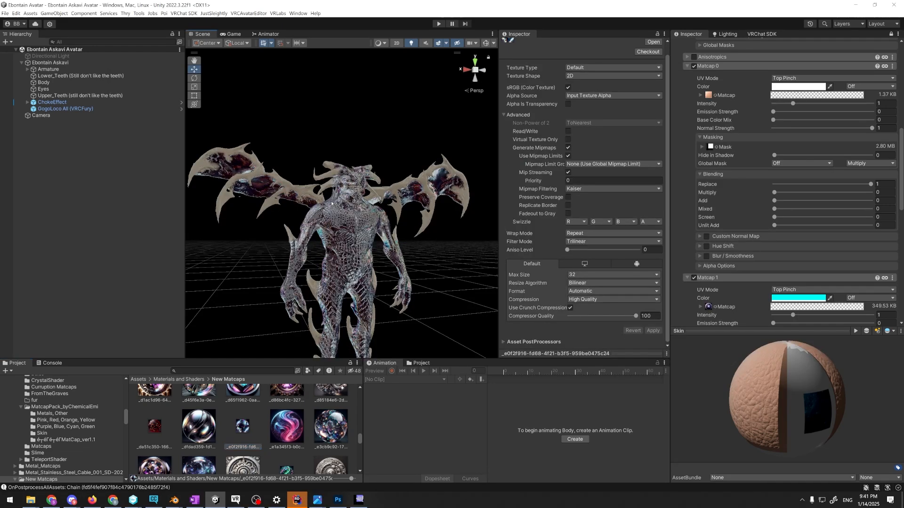
pyautogui.scroll(-15, 546, 181)
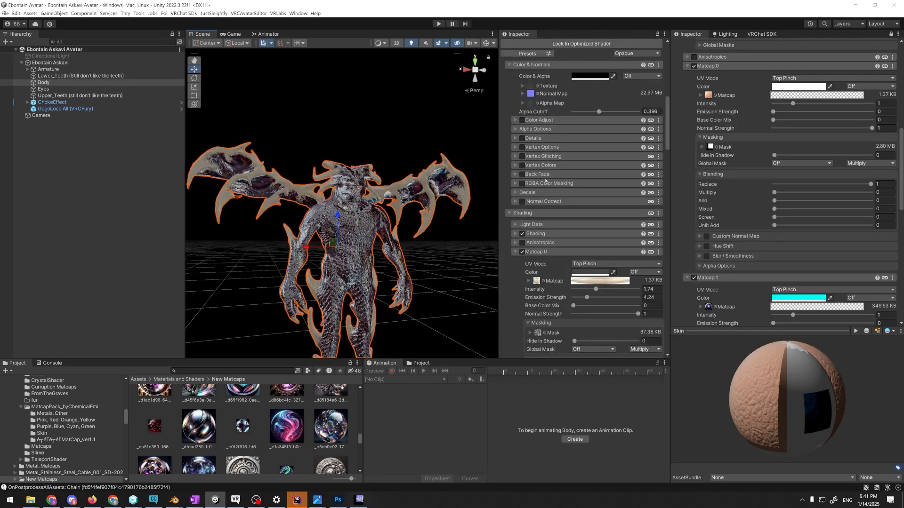
pyautogui.scroll(-5, 549, 174)
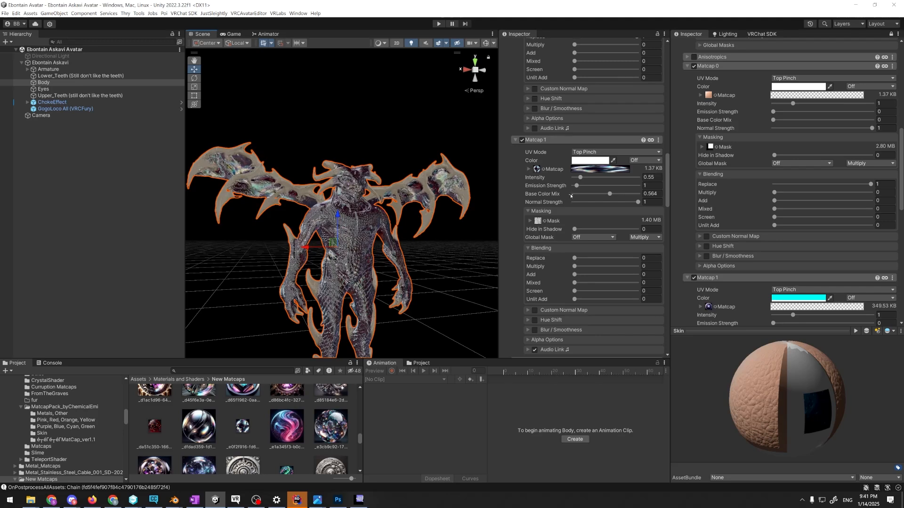
pyautogui.scroll(-1, 529, 147)
pyautogui.click(529, 147)
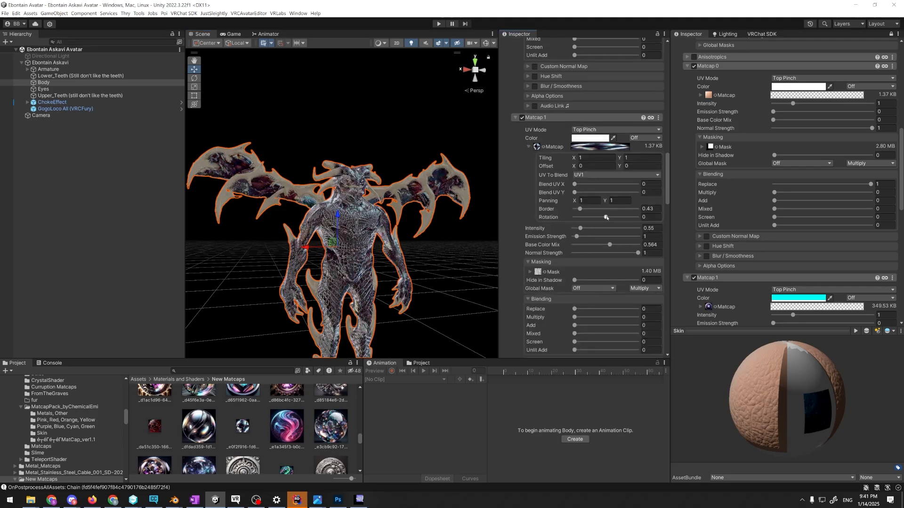
# Examine the panning matcap on the wing membrane up close and review Matcap 1's masking and blending settings
pyautogui.moveTo(453, 227); pyautogui.dragTo(483, 205, button='right')
pyautogui.press('w')
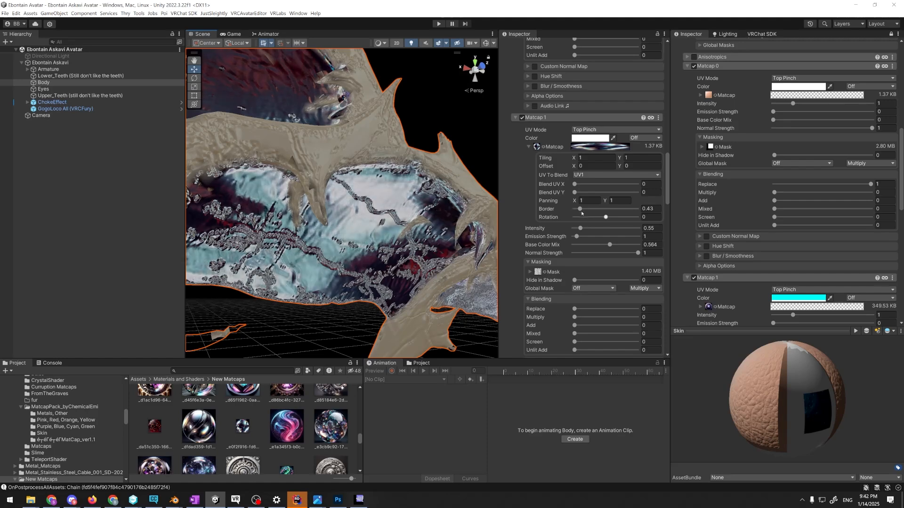
pyautogui.scroll(-3, 565, 181)
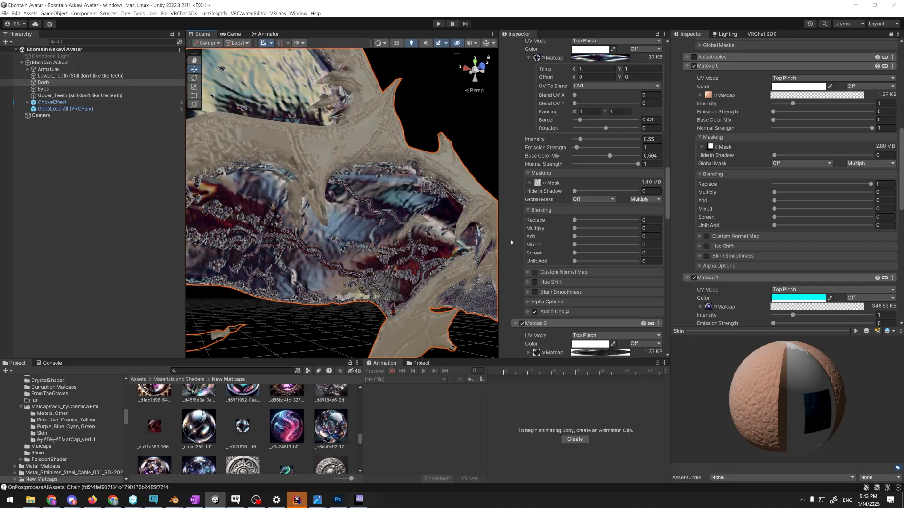
# Inspect the import settings of Matcap 1's texture, then reselect the Body mesh and review Matcap 1's texture and mask sizes
pyautogui.click(243, 426)
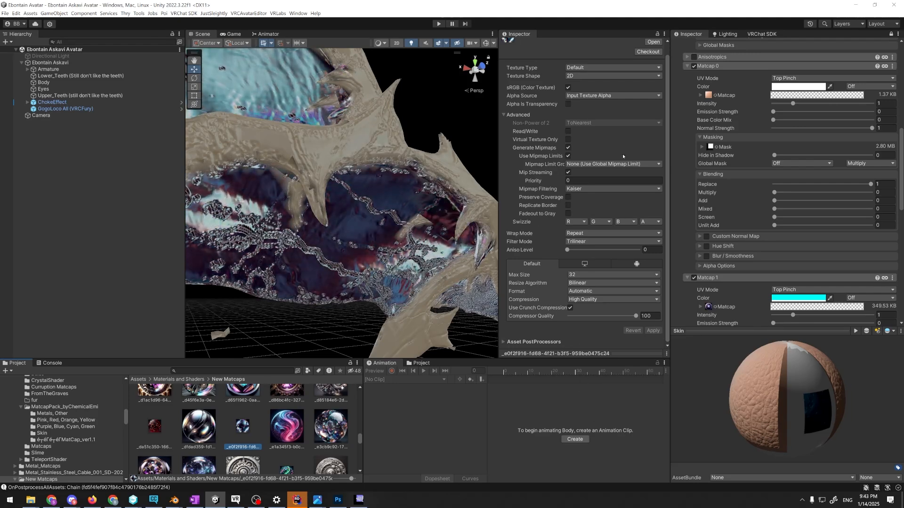
pyautogui.click(332, 269)
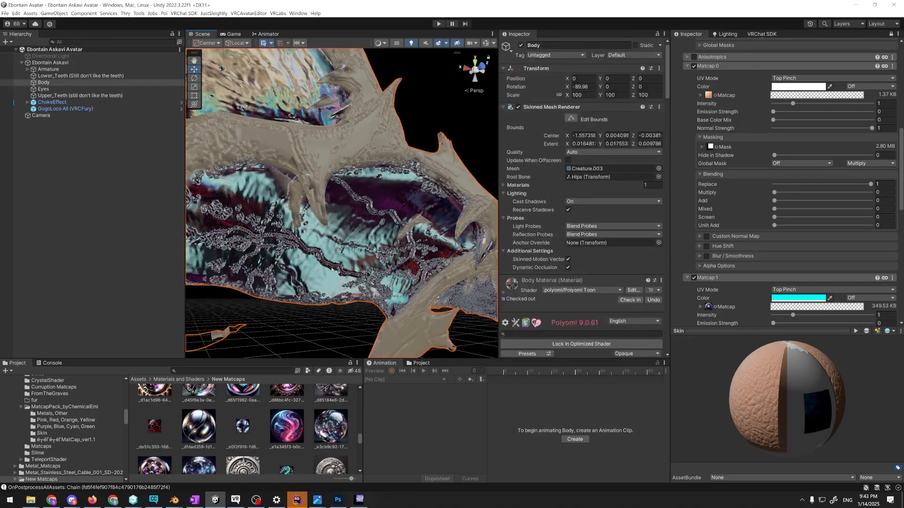
pyautogui.scroll(-15, 649, 232)
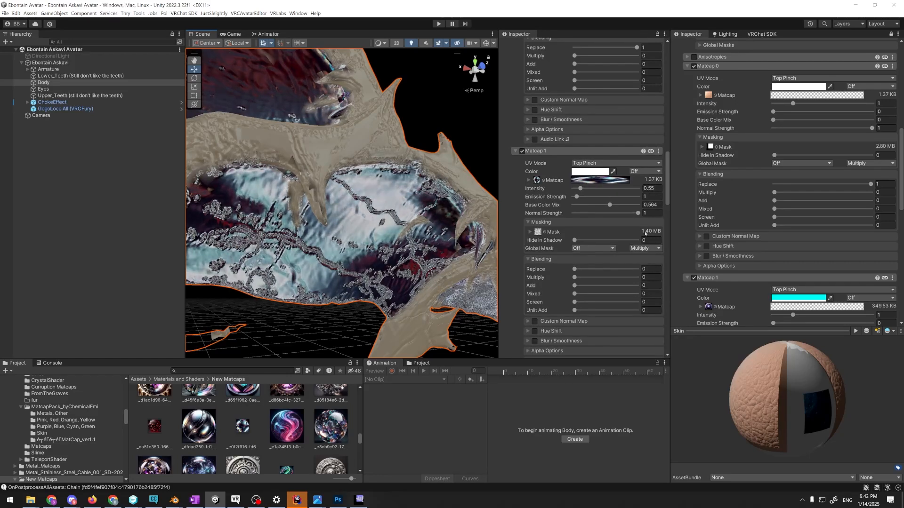
pyautogui.scroll(-1, 640, 233)
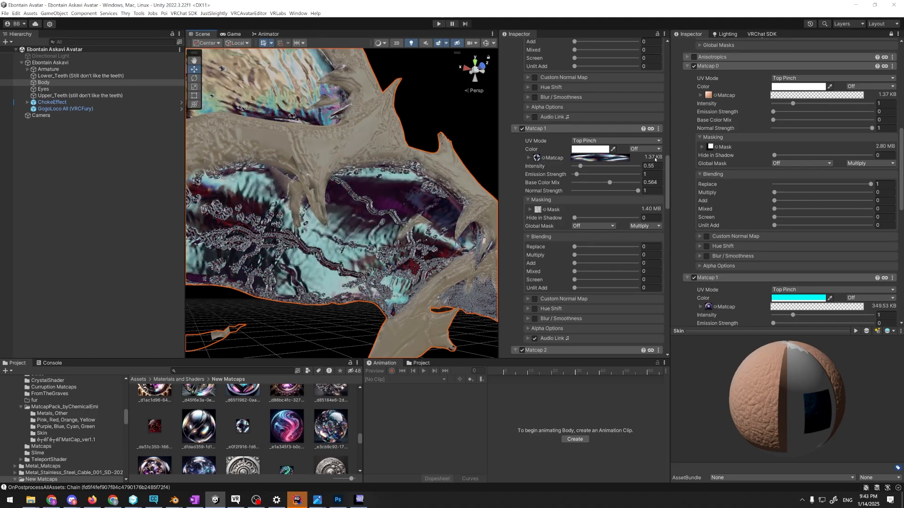
# Switch to VRChat Creator Companion and open the TRANCE project
pyautogui.hotkey('alt', 'Tab')
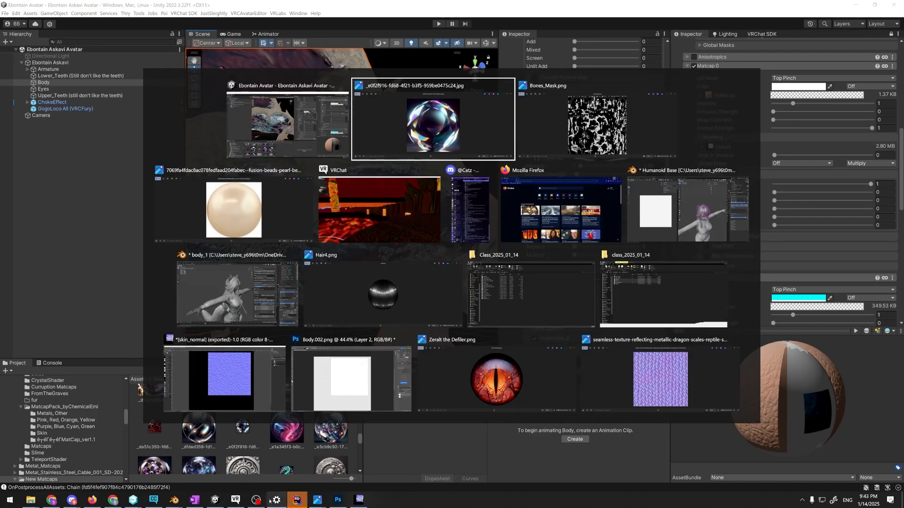
pyautogui.click(154, 500)
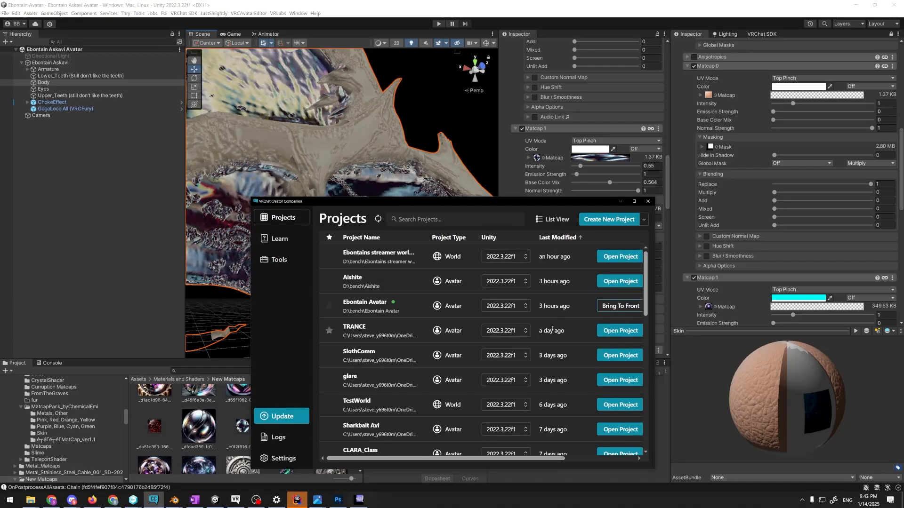
pyautogui.click(605, 331)
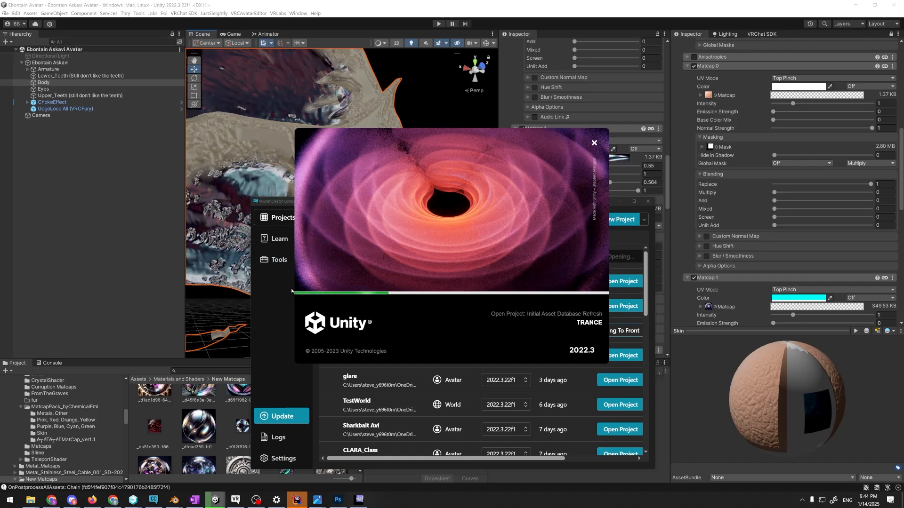
# Switch to Photoshop and quit it without saving the changes to Body.002.png
pyautogui.click(338, 500)
pyautogui.click(902, 3)
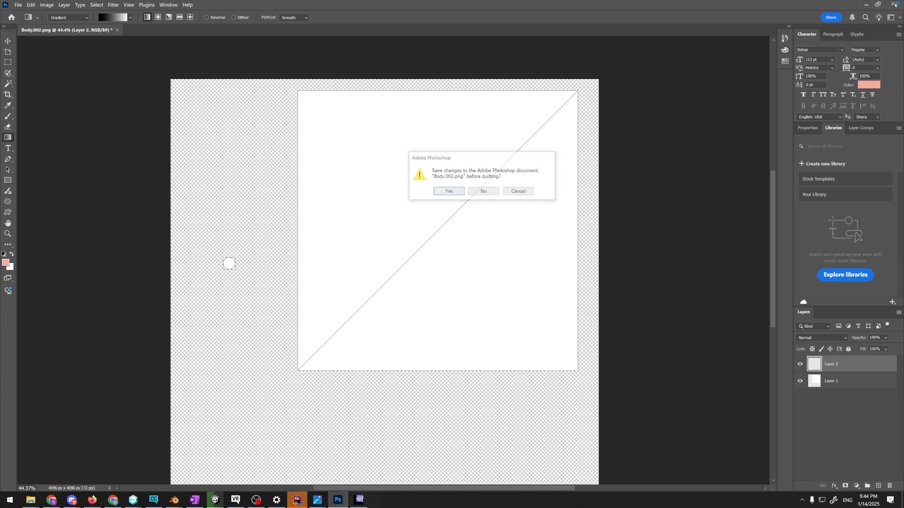
pyautogui.click(483, 191)
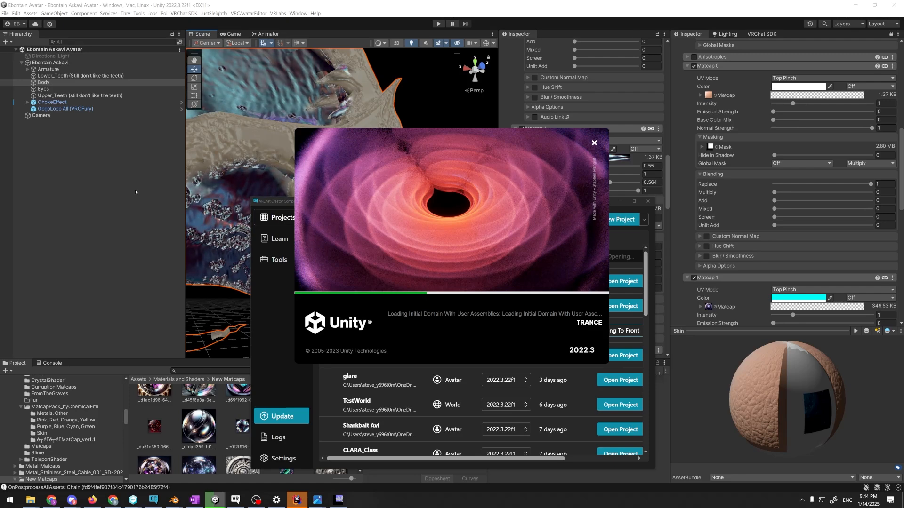
# Return to the Ebontain Avatar project in Unity and select the Body.002 mesh from a close-up of the arm
pyautogui.hotkey('alt', 'Tab')
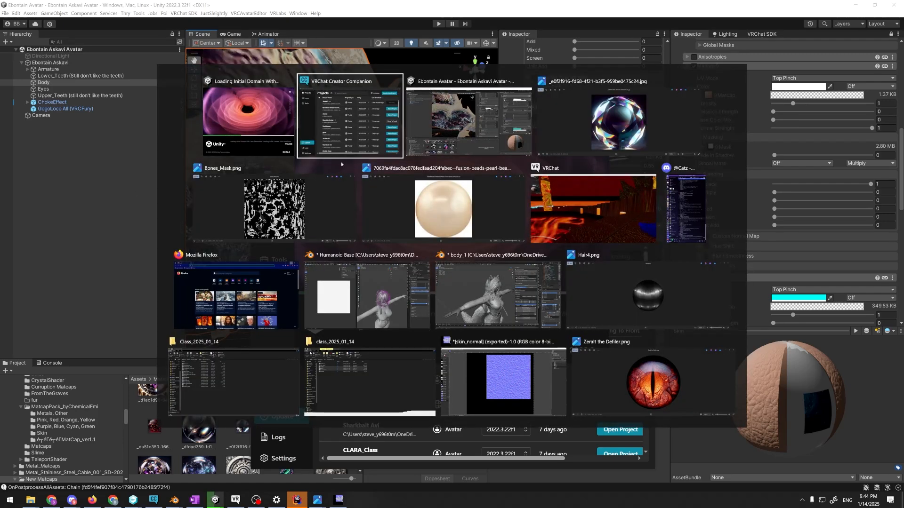
pyautogui.click(469, 123)
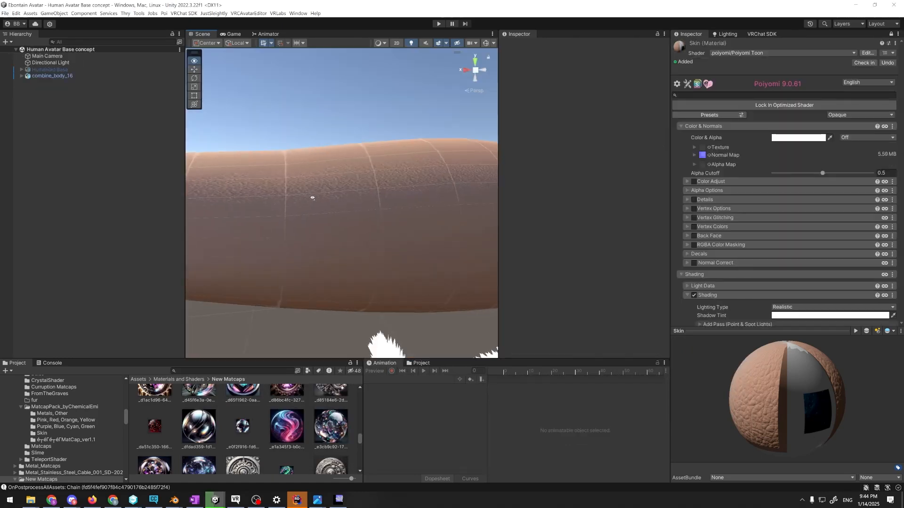
pyautogui.press('w')
pyautogui.moveTo(311, 198); pyautogui.dragTo(391, 220, button='right')
pyautogui.click(391, 220)
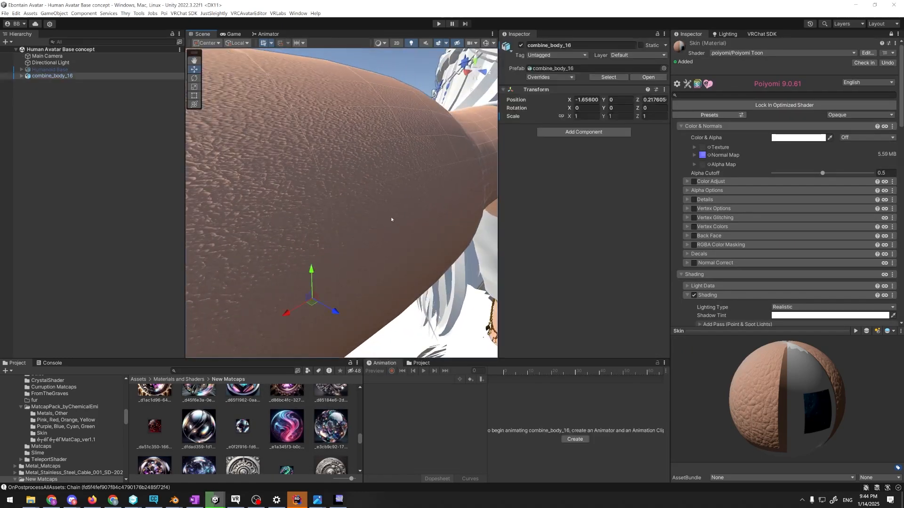
pyautogui.scroll(-20, 619, 239)
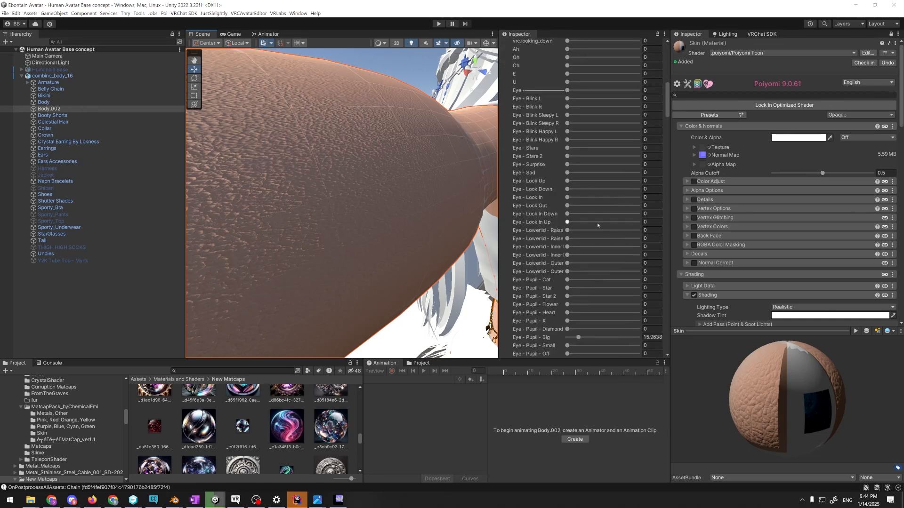
# Collapse Body.002's BlendShapes, expand the Skin material's Normal Map options and locate its texture in the project
pyautogui.scroll(20, 598, 188)
pyautogui.click(504, 152)
pyautogui.scroll(-6, 528, 211)
pyautogui.click(530, 224)
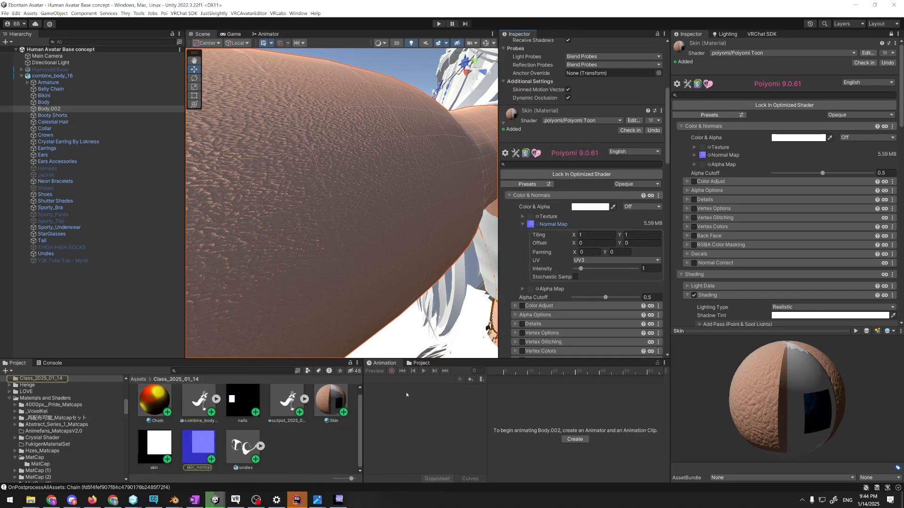
# Review the Skin material's normal map and Matcap 0 settings, including the texture and mask sizes
pyautogui.scroll(-3, 632, 243)
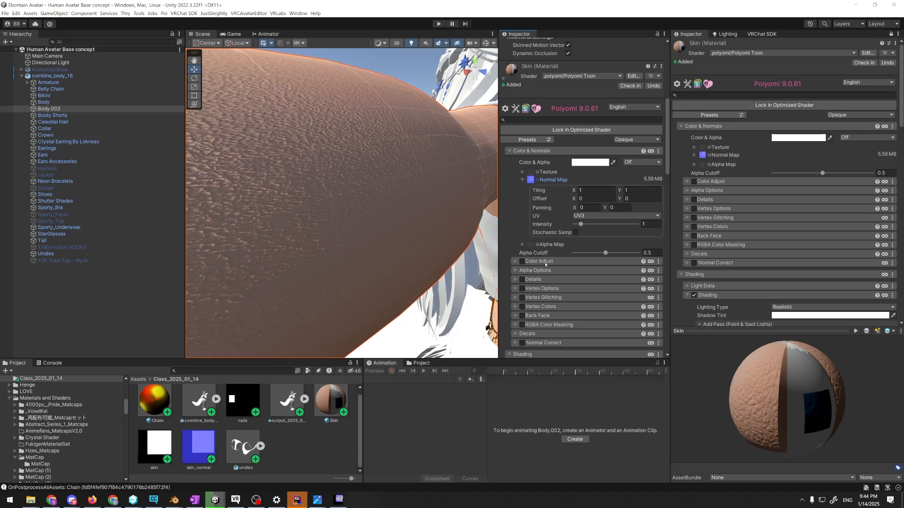
pyautogui.scroll(-15, 545, 264)
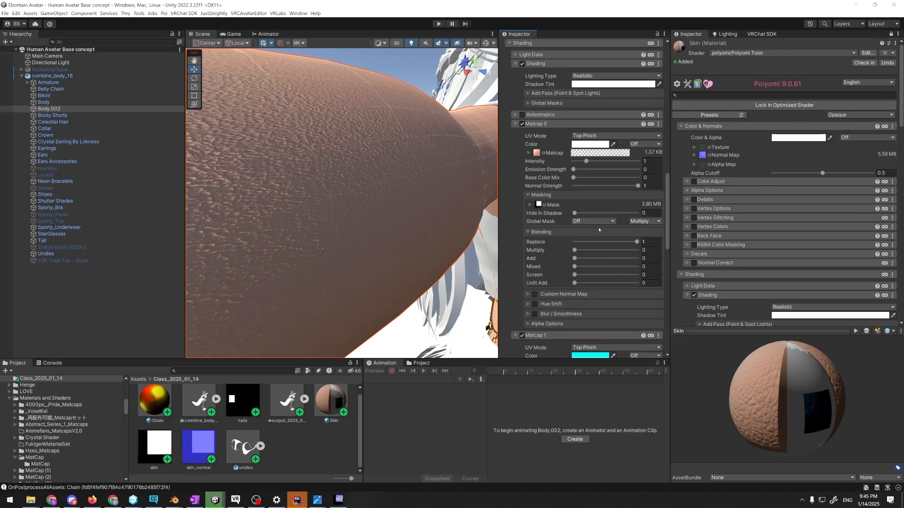
pyautogui.scroll(15, 643, 205)
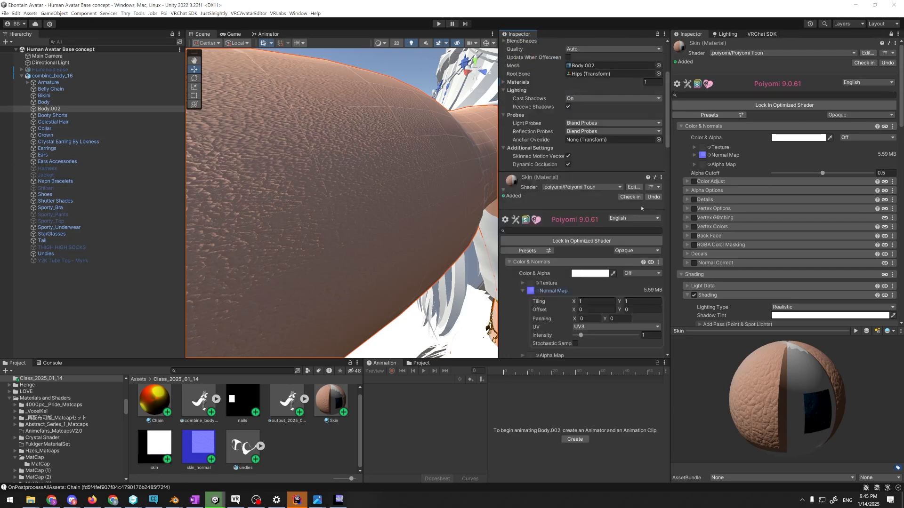
pyautogui.scroll(-1, 657, 179)
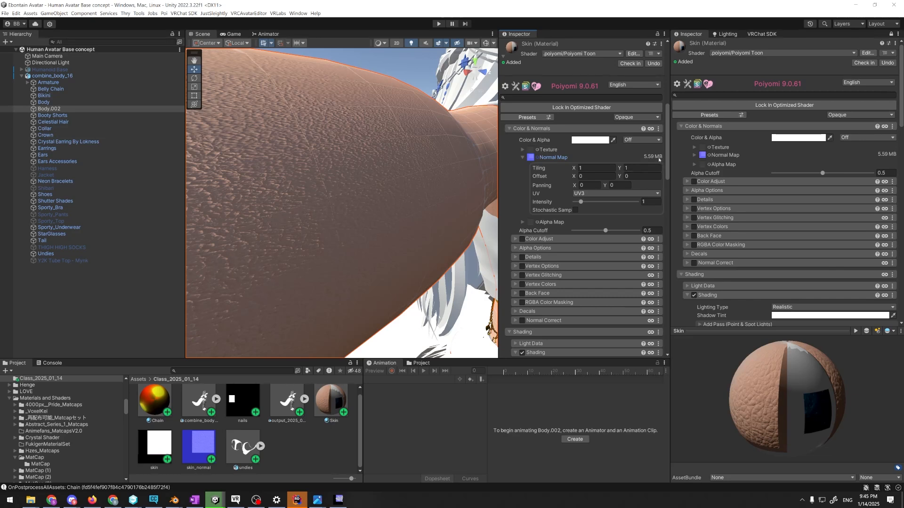
# Switch to the TRANCE project in Unity and examine the avatar and its VRChat SDK performance validations, including texture memory usage
pyautogui.click(216, 500)
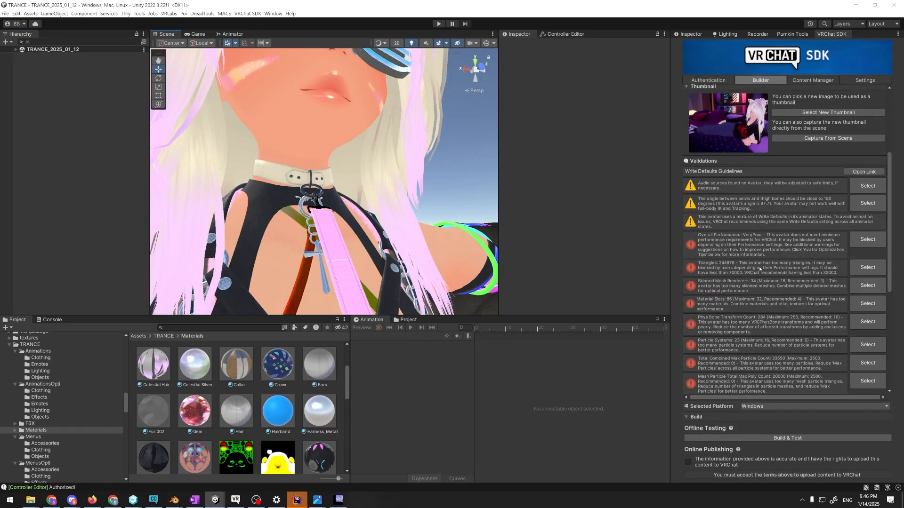
pyautogui.scroll(-4, 762, 290)
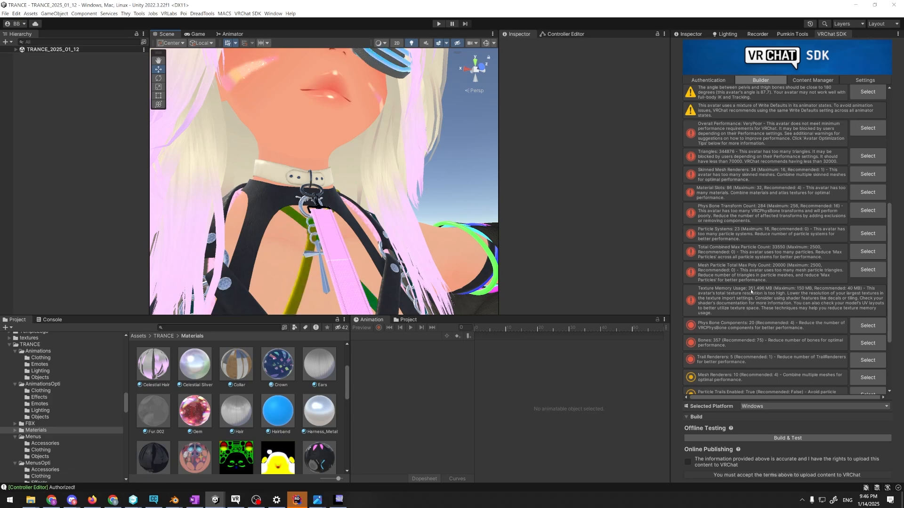
pyautogui.scroll(-3, 431, 212)
pyautogui.moveTo(431, 212); pyautogui.dragTo(438, 309, button='right')
pyautogui.scroll(-2, 467, 228)
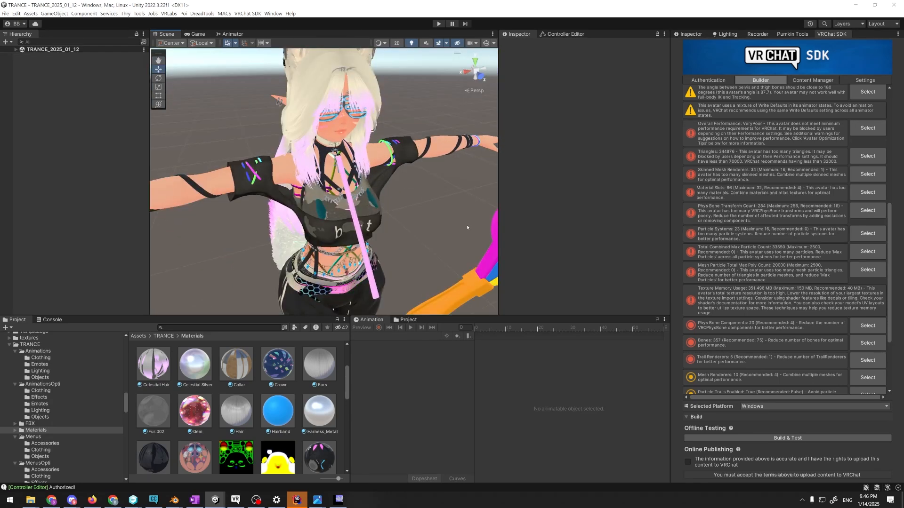
# Select the avatar's Body mesh at the arm and bring its list of materials into view
pyautogui.moveTo(456, 223)
pyautogui.keyDown('alt'); pyautogui.mouseDown()
pyautogui.moveTo(422, 224)
pyautogui.moveTo(457, 212)
pyautogui.mouseUp(); pyautogui.keyUp('alt')
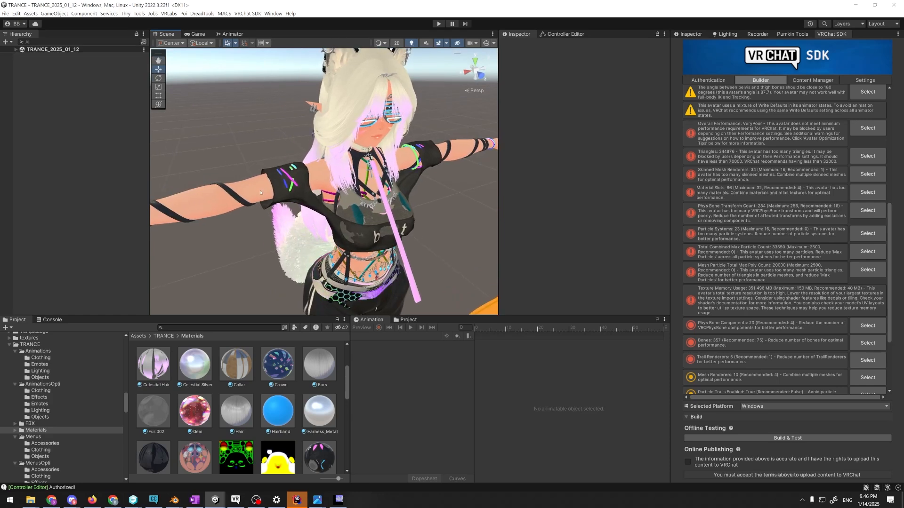
pyautogui.click(258, 192)
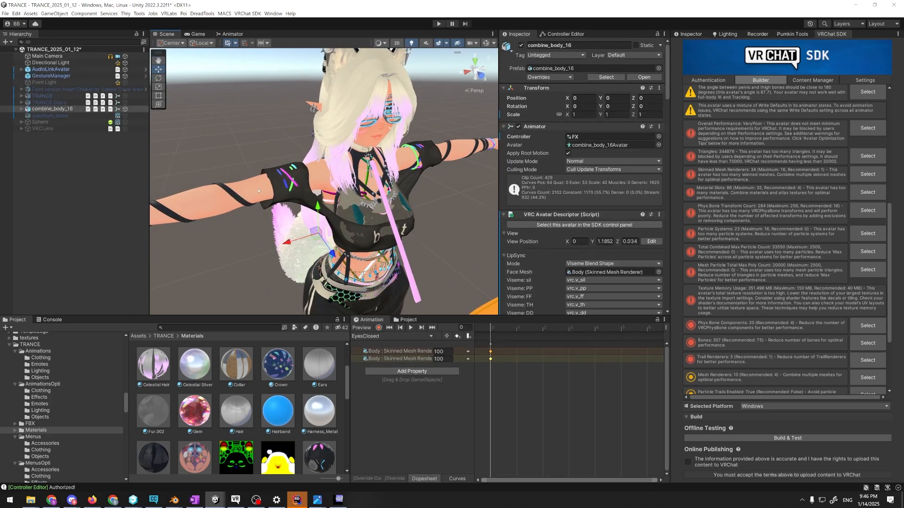
pyautogui.click(258, 191)
pyautogui.moveTo(351, 170); pyautogui.dragTo(287, 167, button='right')
pyautogui.scroll(-5, 519, 231)
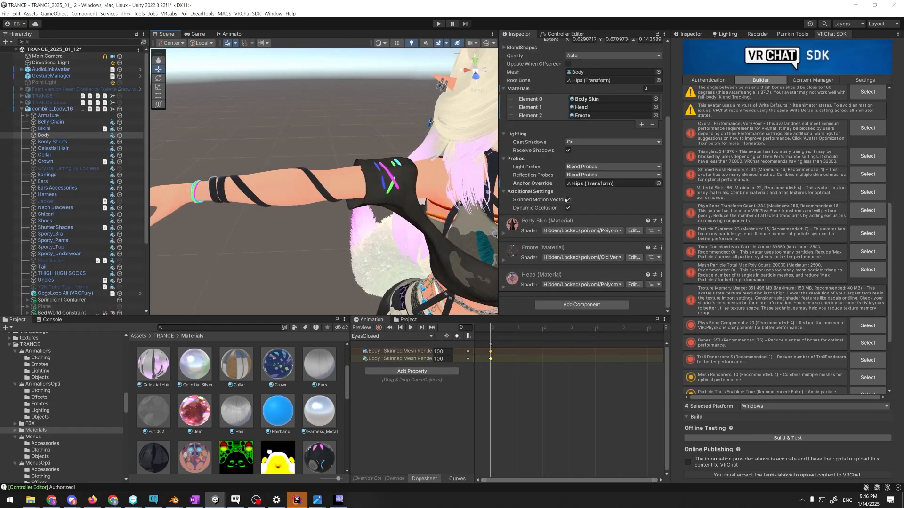
# Expand the Body Skin material and collapse its Decals section
pyautogui.click(509, 230)
pyautogui.scroll(-5, 653, 153)
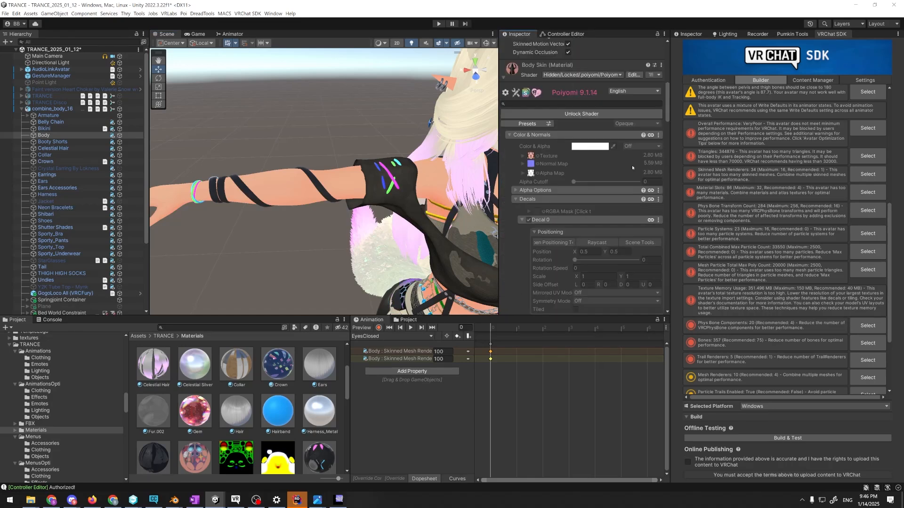
pyautogui.click(515, 199)
pyautogui.scroll(-1, 516, 203)
pyautogui.scroll(-2, 517, 200)
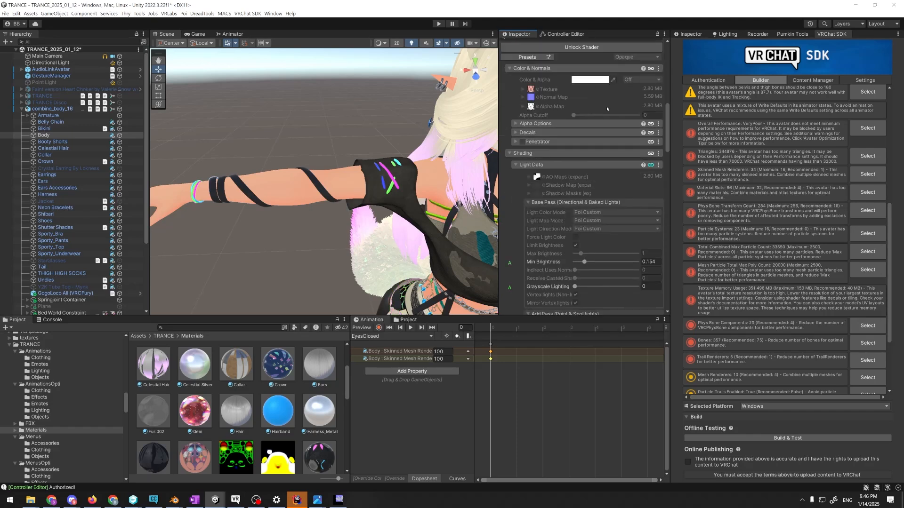
# Collapse Light Data, expand Matcap 1 and review its texture size, masking and blending settings
pyautogui.click(515, 165)
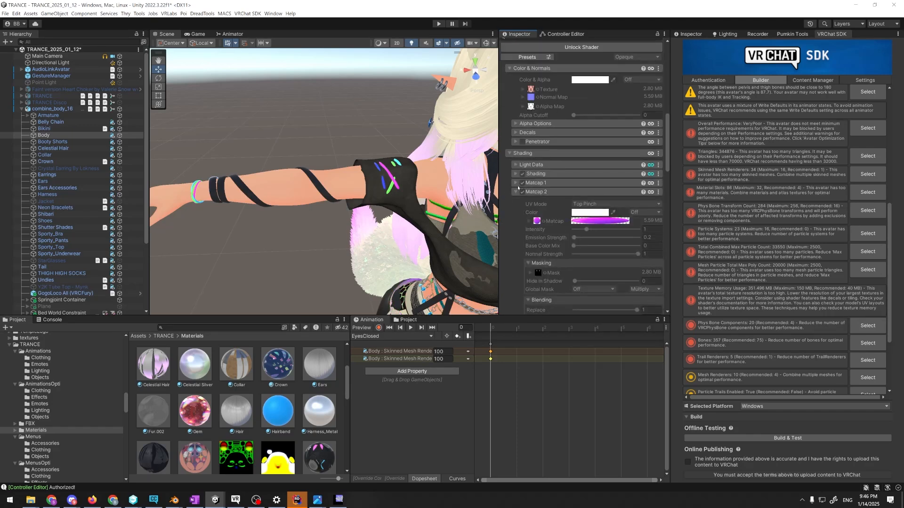
pyautogui.click(516, 183)
pyautogui.scroll(-1, 649, 190)
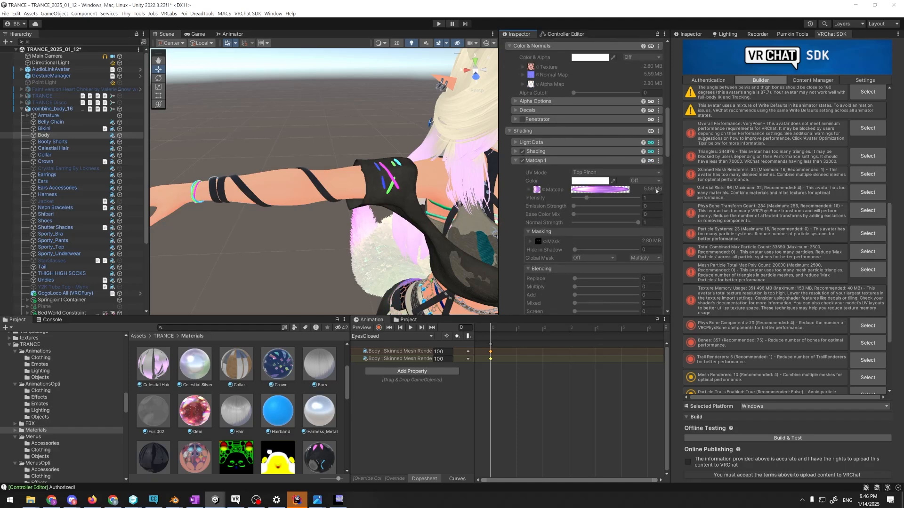
pyautogui.scroll(-1, 656, 191)
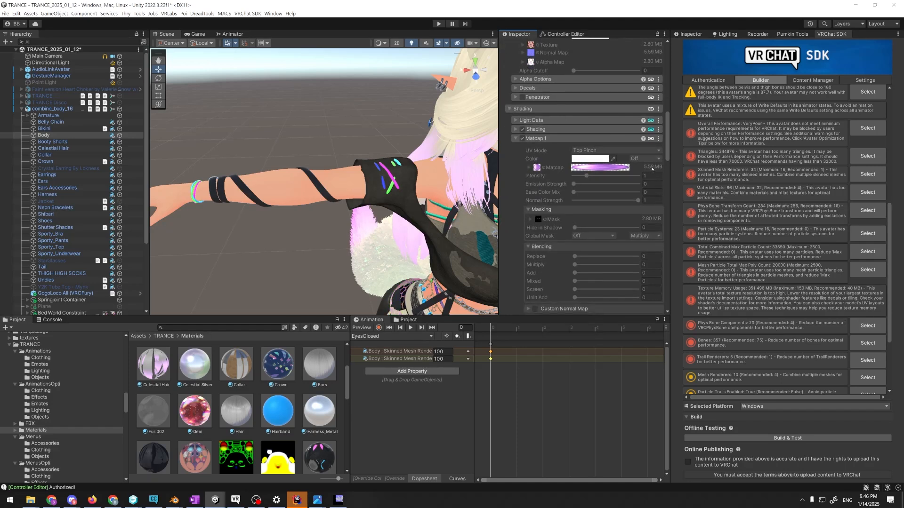
pyautogui.scroll(-3, 650, 160)
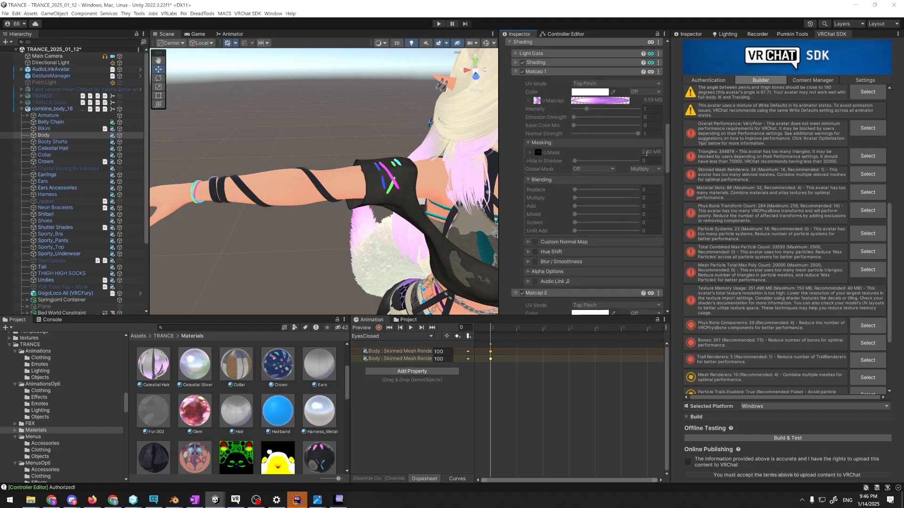
pyautogui.scroll(-3, 646, 154)
# Examine the TRANCE avatar from the front and side and review Matcap 2's texture, emission, masking and blending settings
pyautogui.moveTo(389, 207); pyautogui.dragTo(341, 191, button='right')
pyautogui.press('d')
pyautogui.press('s')
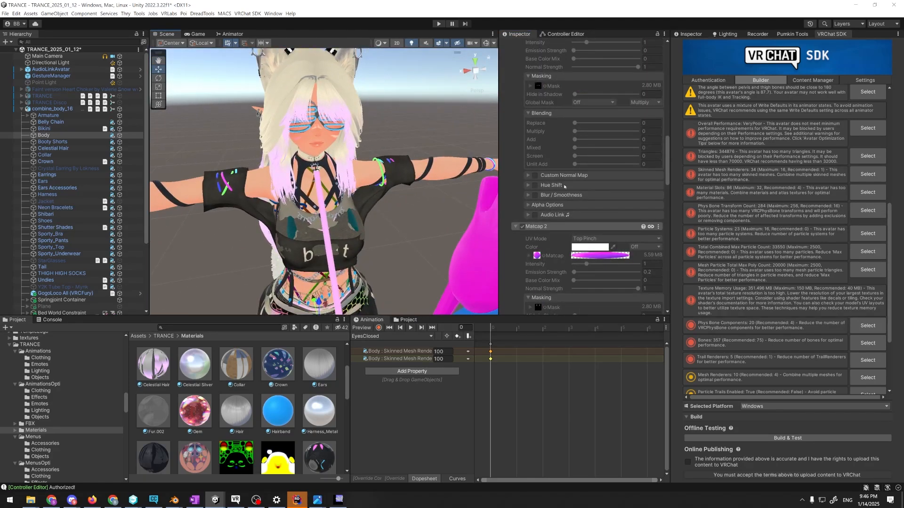
pyautogui.scroll(-4, 645, 171)
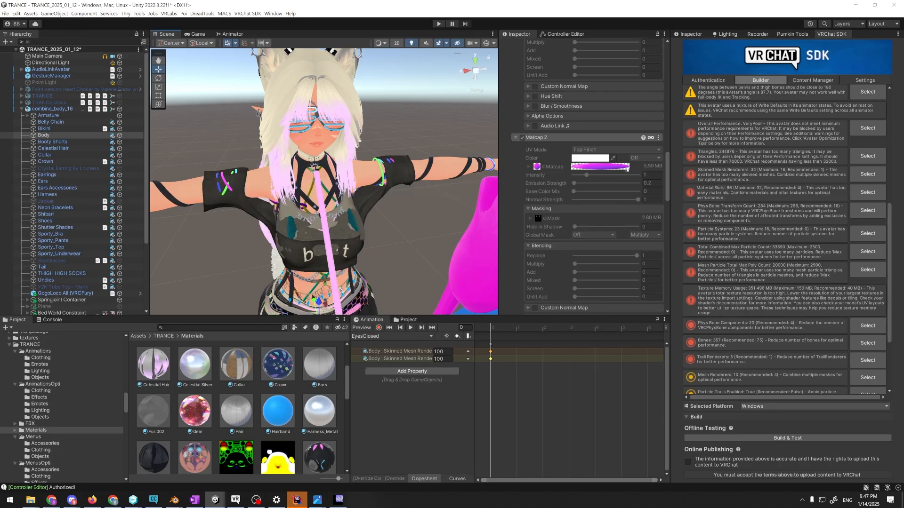
pyautogui.scroll(-3, 418, 210)
pyautogui.keyDown('alt'); pyautogui.moveTo(418, 210); pyautogui.dragTo(489, 200); pyautogui.keyUp('alt')
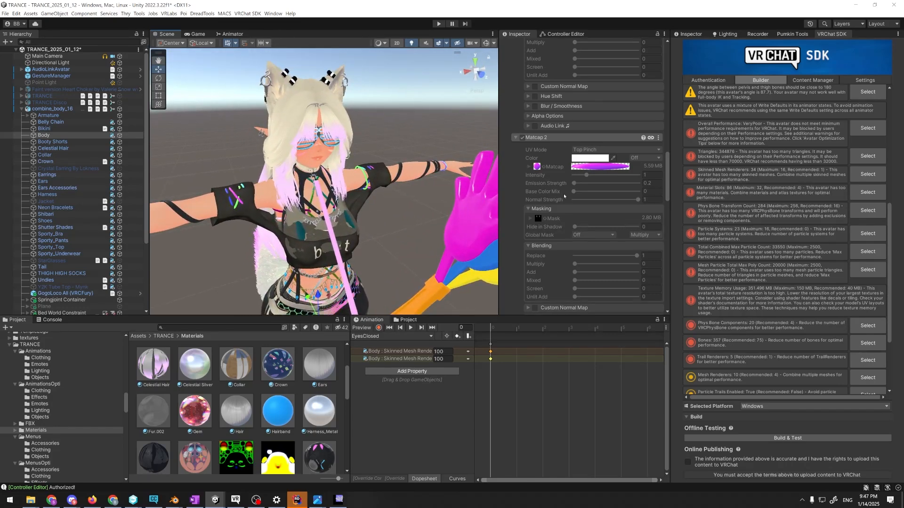
pyautogui.scroll(15, 560, 190)
pyautogui.scroll(-3, 552, 199)
# Locate the Body Skin material's main texture in the project, lock the Inspector and select the skin_modified texture
pyautogui.click(548, 201)
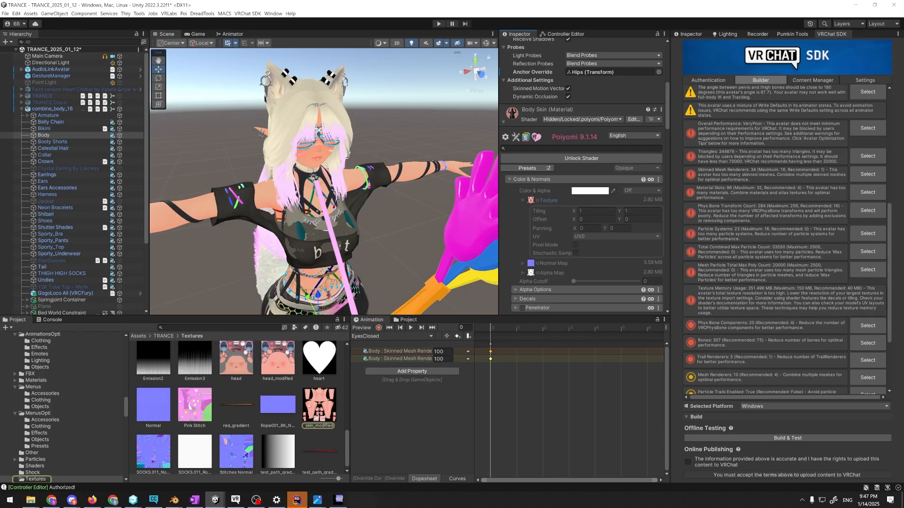
pyautogui.click(657, 34)
pyautogui.click(322, 410)
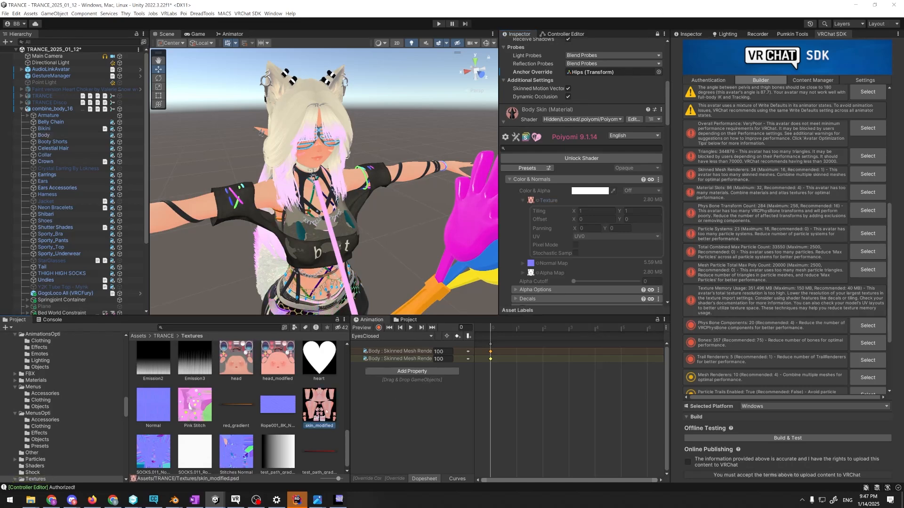
# Unlock the second Inspector and review the skin_modified texture's import settings, including maximum size and compression
pyautogui.scroll(-3, 597, 252)
pyautogui.click(691, 34)
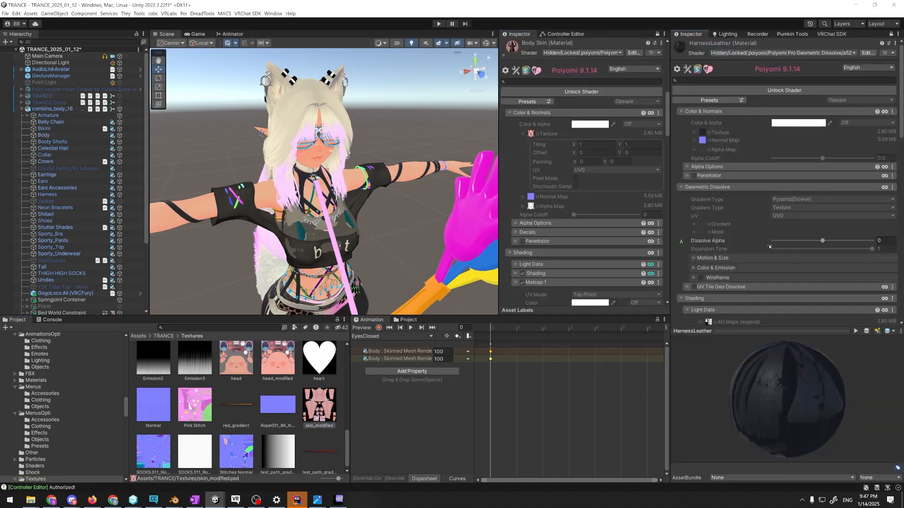
pyautogui.click(891, 34)
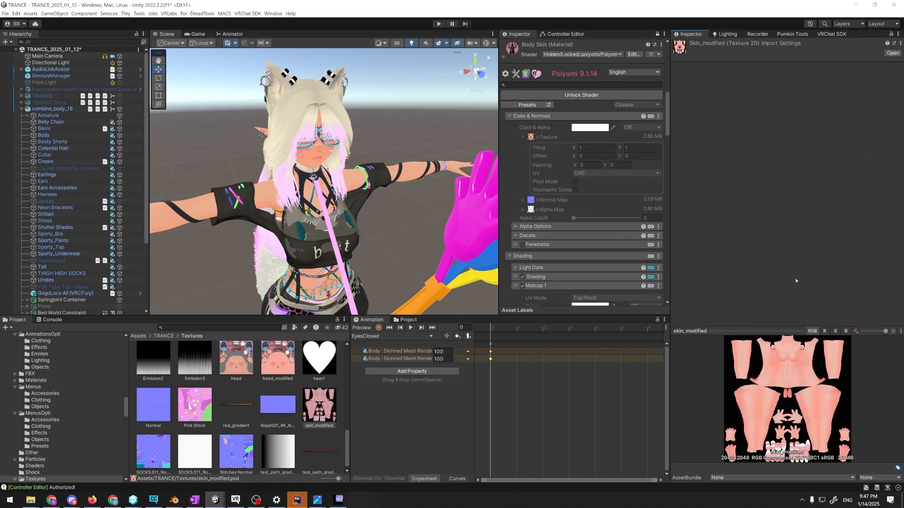
pyautogui.scroll(-1, 776, 245)
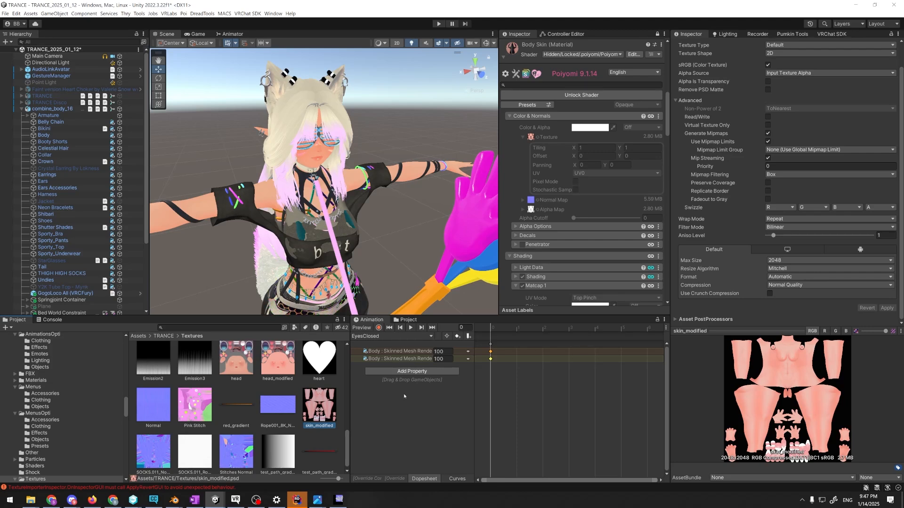
# View the TRANCE avatar from farther away and review the Body Skin material's Matcap 1 and Color & Normals settings
pyautogui.press('s')
pyautogui.moveTo(399, 280); pyautogui.dragTo(427, 296, button='right')
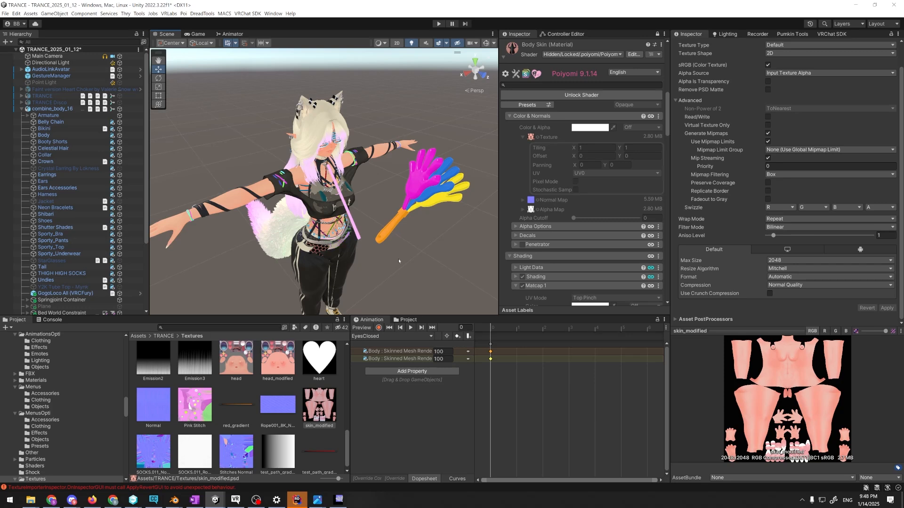
pyautogui.scroll(-5, 568, 183)
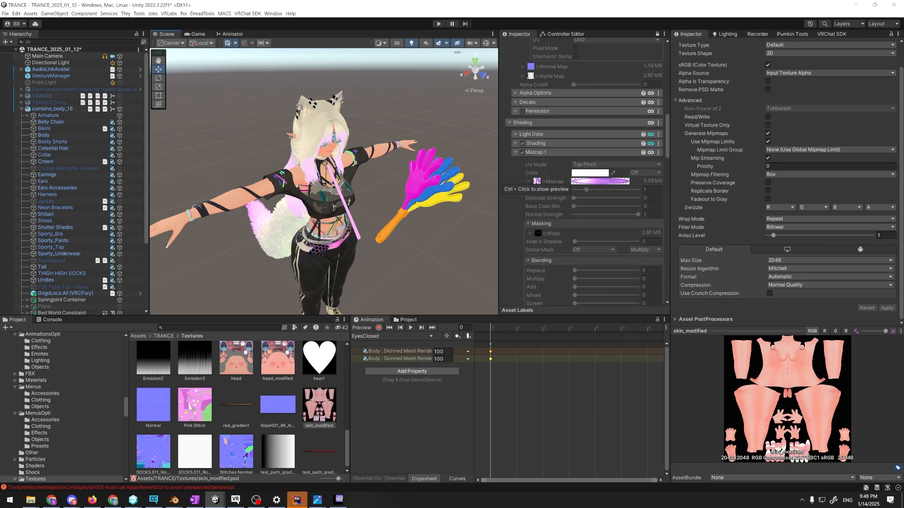
pyautogui.scroll(4, 546, 197)
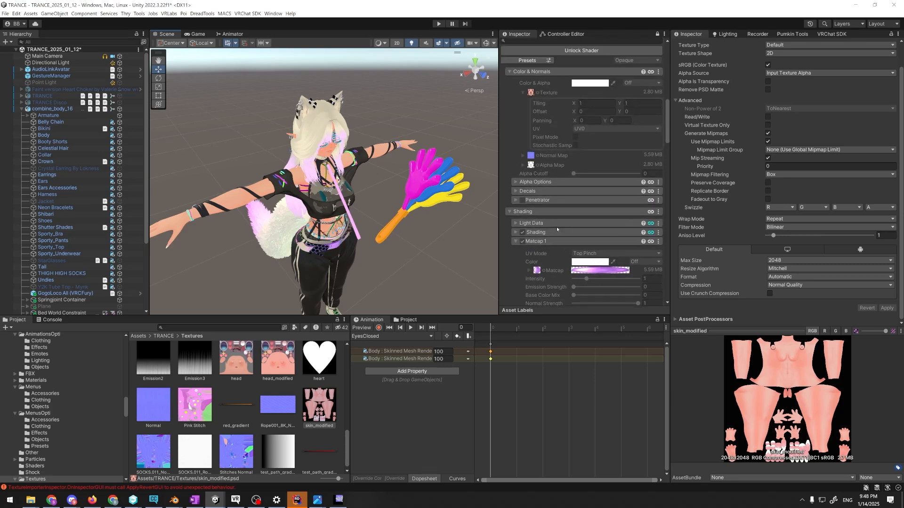
pyautogui.scroll(5, 557, 229)
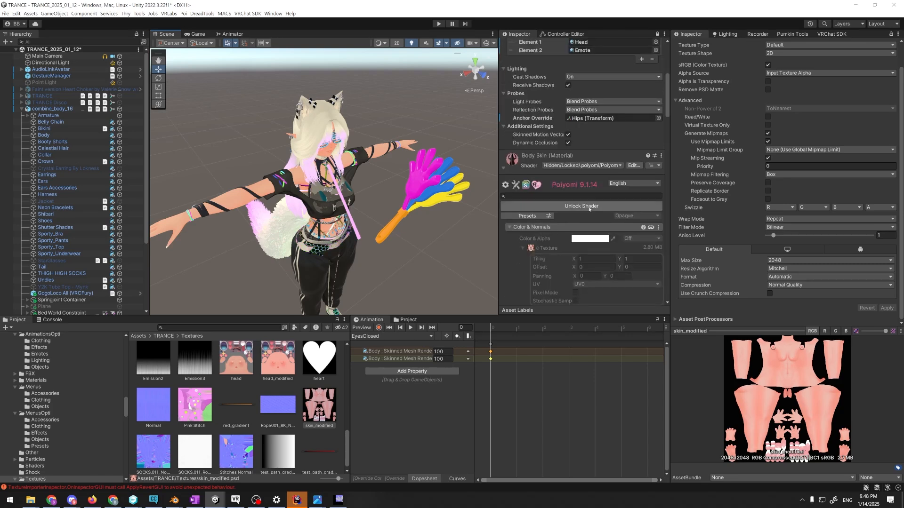
# Duplicate the Body Skin material in TRANCE's Materials folder and assign the copy to the avatar's body
pyautogui.click(36, 380)
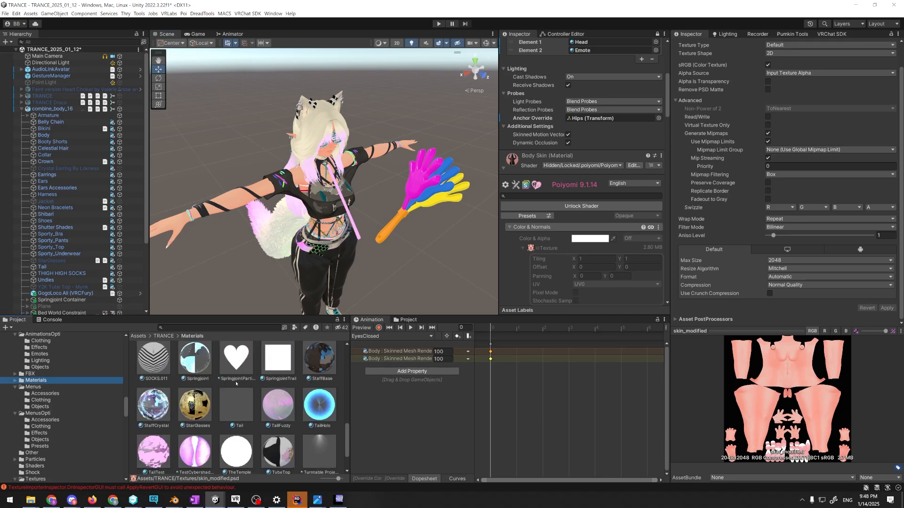
pyautogui.scroll(1, 240, 385)
pyautogui.scroll(10, 241, 386)
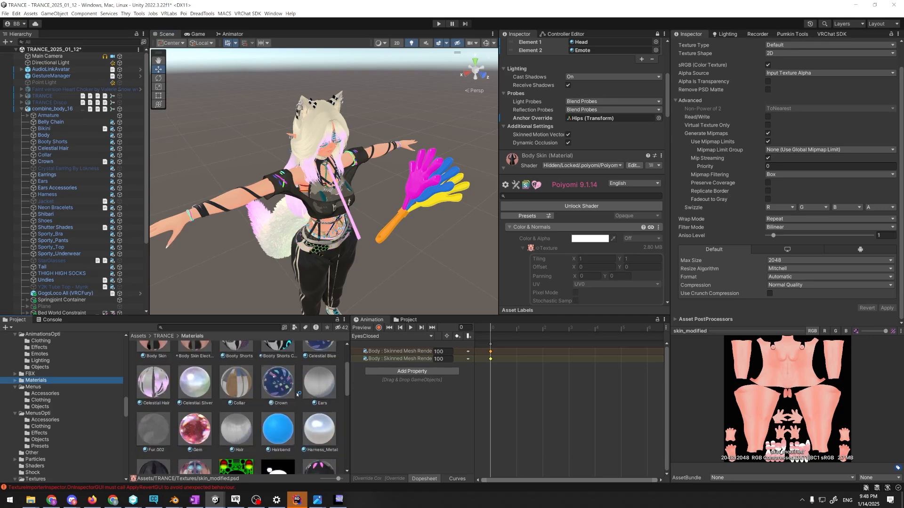
pyautogui.scroll(5, 292, 388)
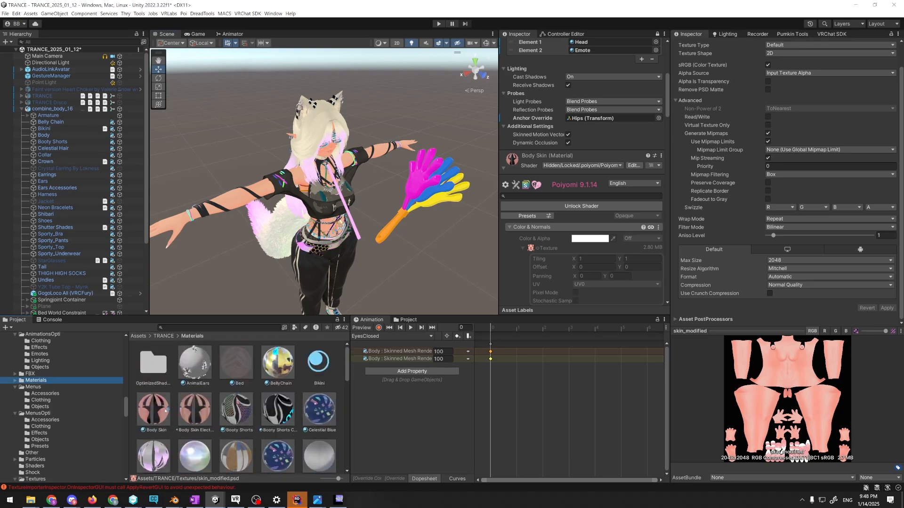
pyautogui.click(172, 405)
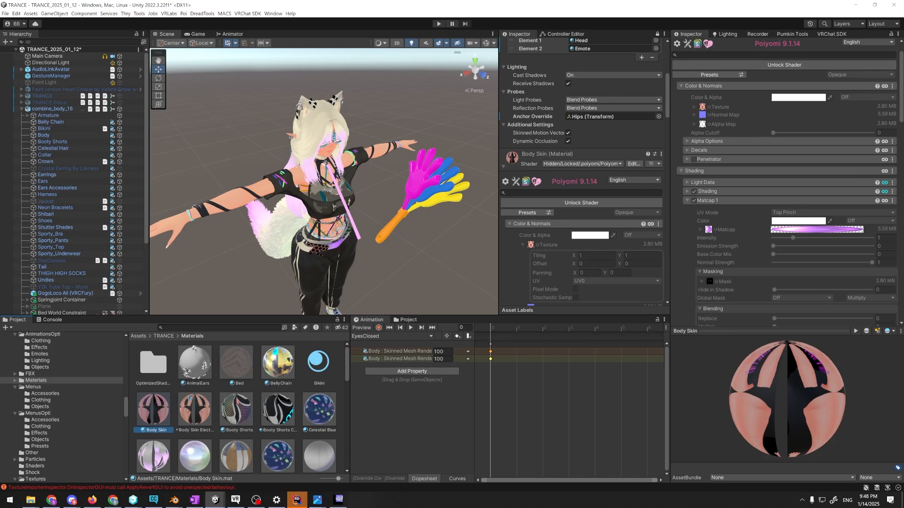
pyautogui.hotkey('ctrl', 'd')
pyautogui.moveTo(194, 404); pyautogui.dragTo(212, 207)
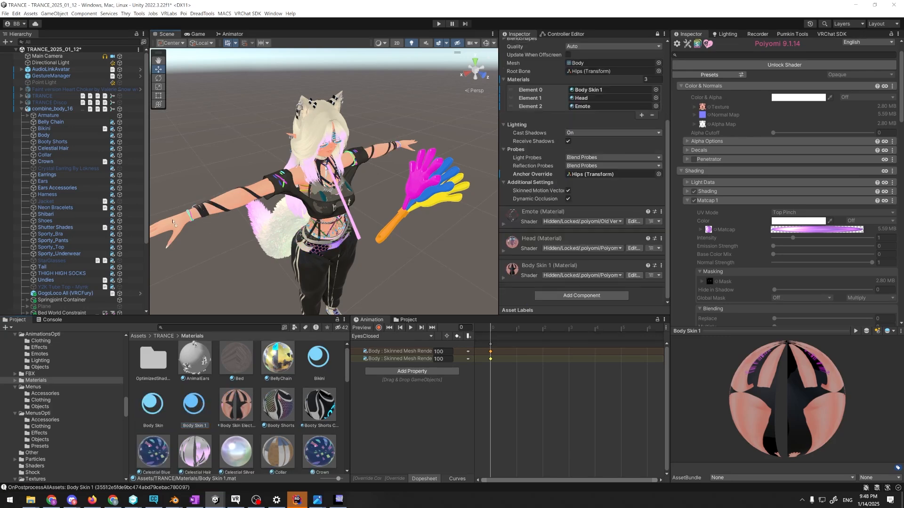
# Lock the first Inspector onto the Body Skin 1 material and unlock its Poiyomi shader for editing
pyautogui.moveTo(210, 311); pyautogui.dragTo(173, 296, button='right')
pyautogui.click(195, 405)
pyautogui.scroll(4, 547, 158)
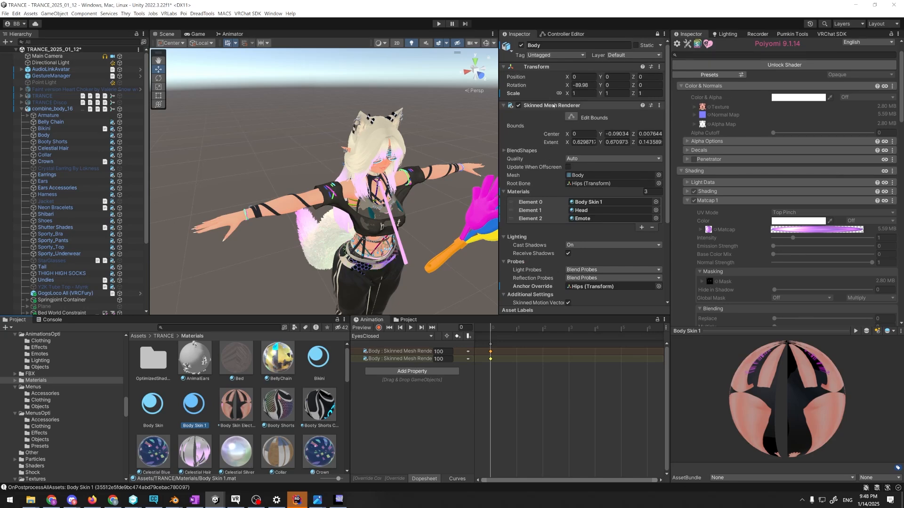
pyautogui.scroll(-3, 544, 155)
pyautogui.scroll(3, 538, 149)
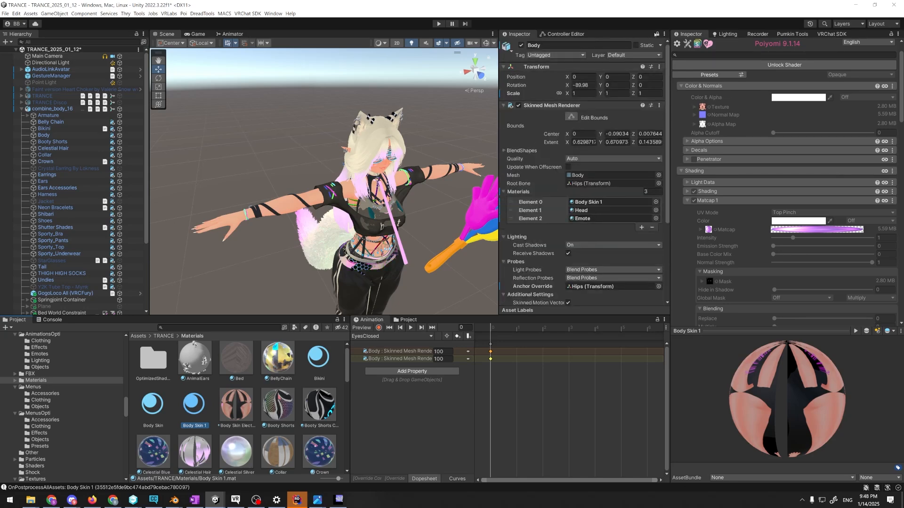
pyautogui.click(655, 34)
pyautogui.click(656, 34)
pyautogui.click(636, 89)
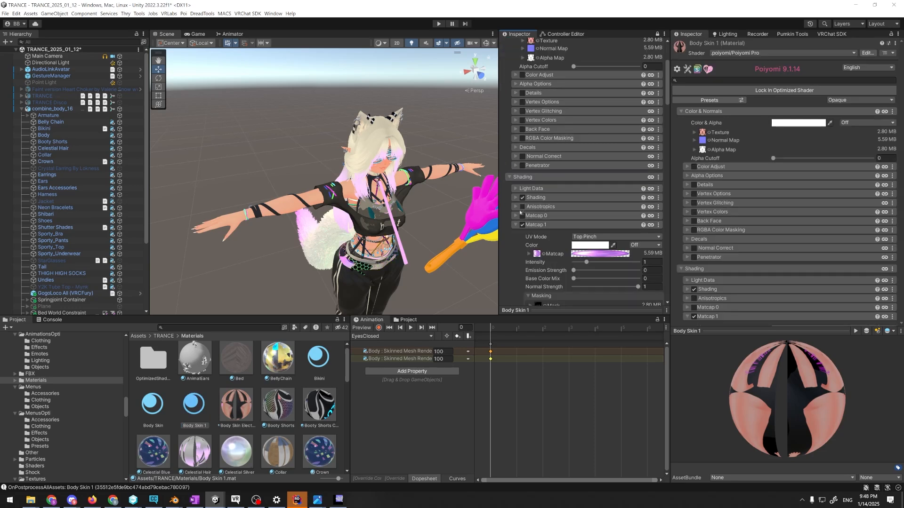
# Clear the main texture from the Body Skin 1 material's Color & Normals section
pyautogui.scroll(-5, 522, 209)
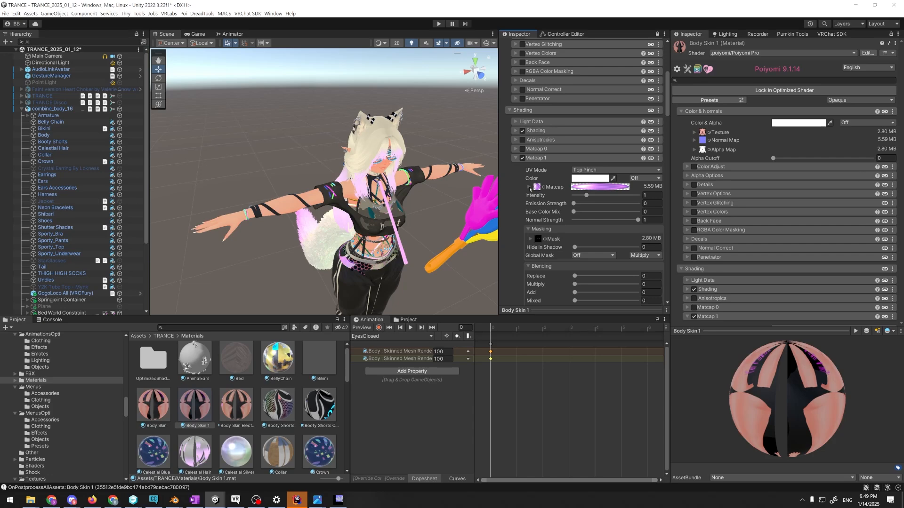
pyautogui.moveTo(354, 222); pyautogui.dragTo(409, 199, button='right')
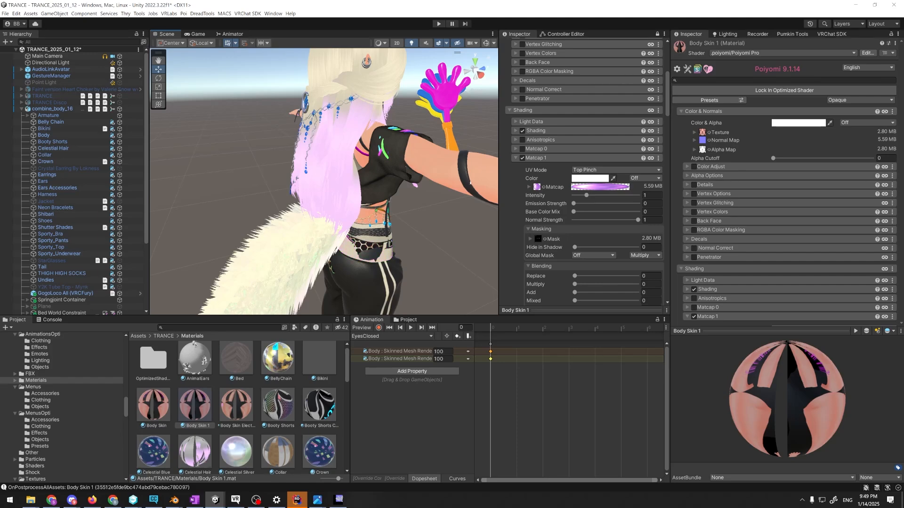
pyautogui.hotkey('alt', 'Tab')
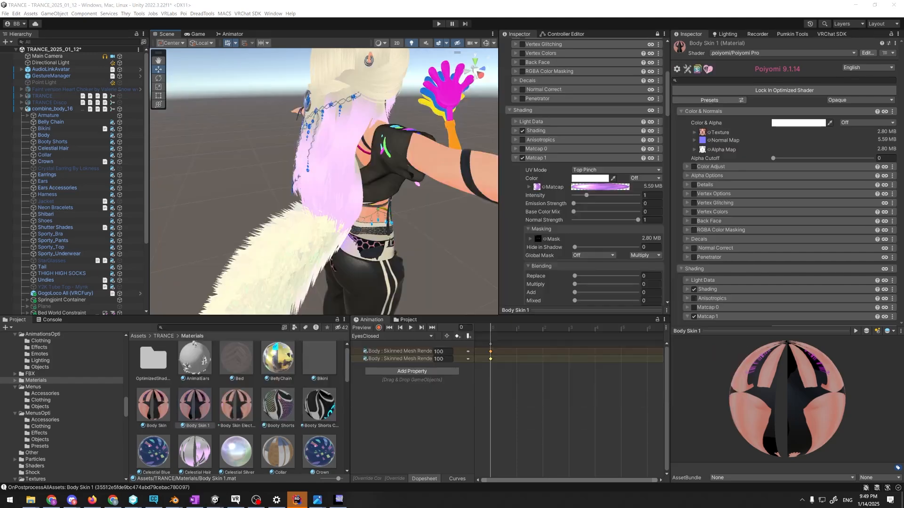
pyautogui.scroll(7, 557, 187)
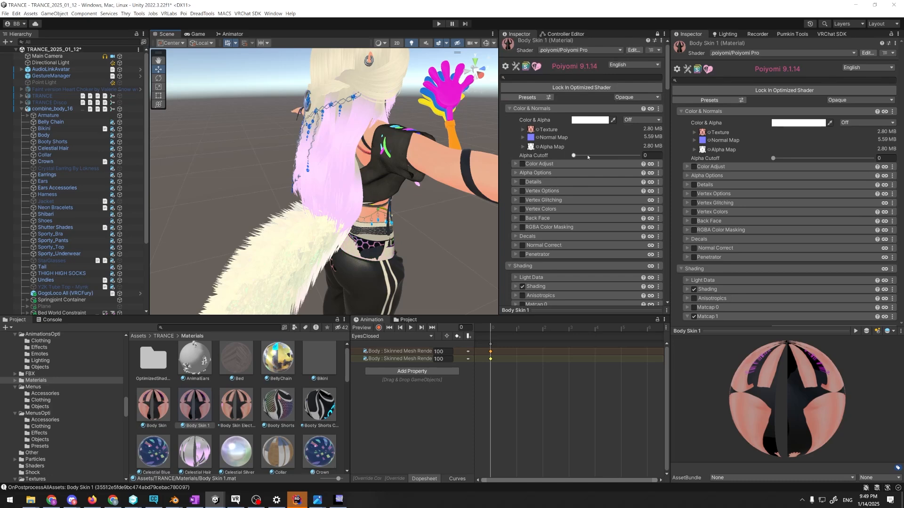
pyautogui.scroll(-3, 530, 127)
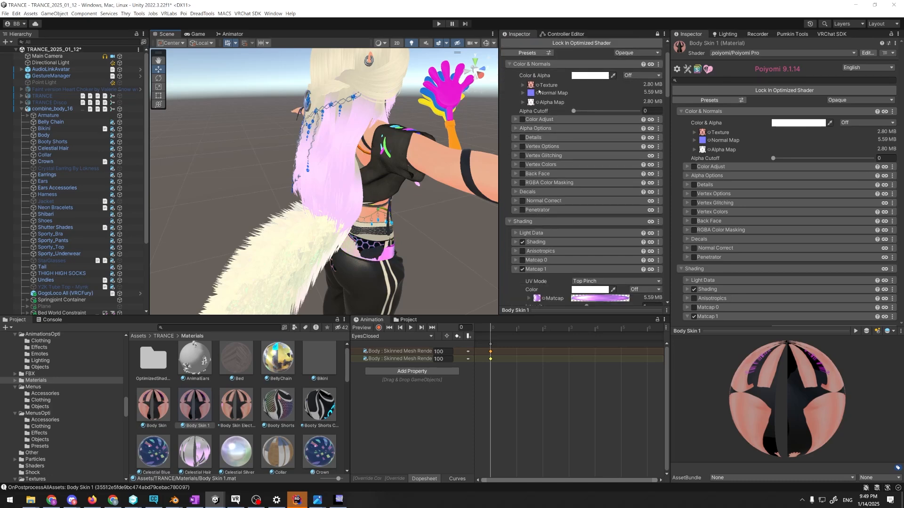
pyautogui.click(527, 103)
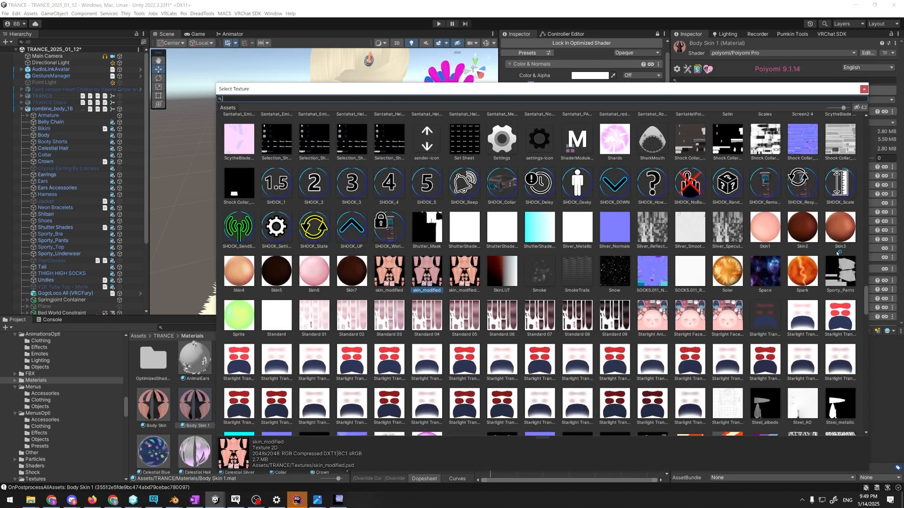
pyautogui.scroll(3, 866, 296)
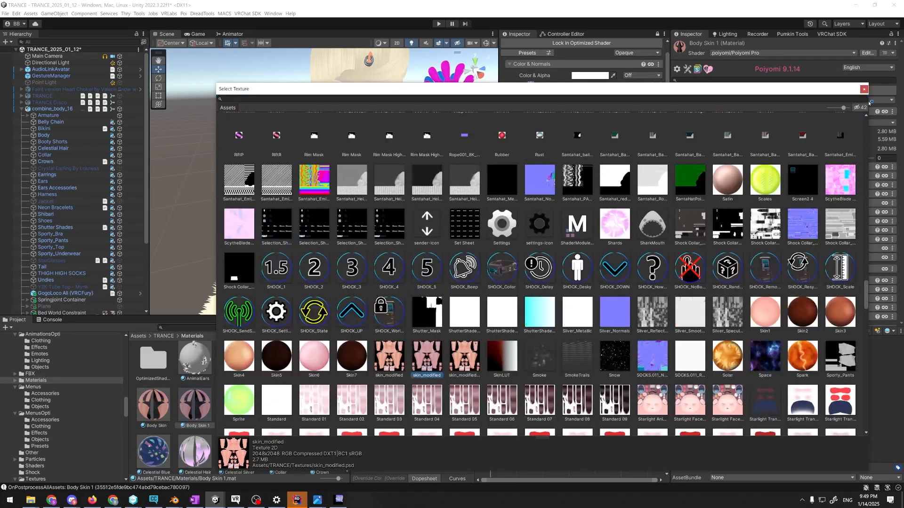
pyautogui.doubleClick(240, 130)
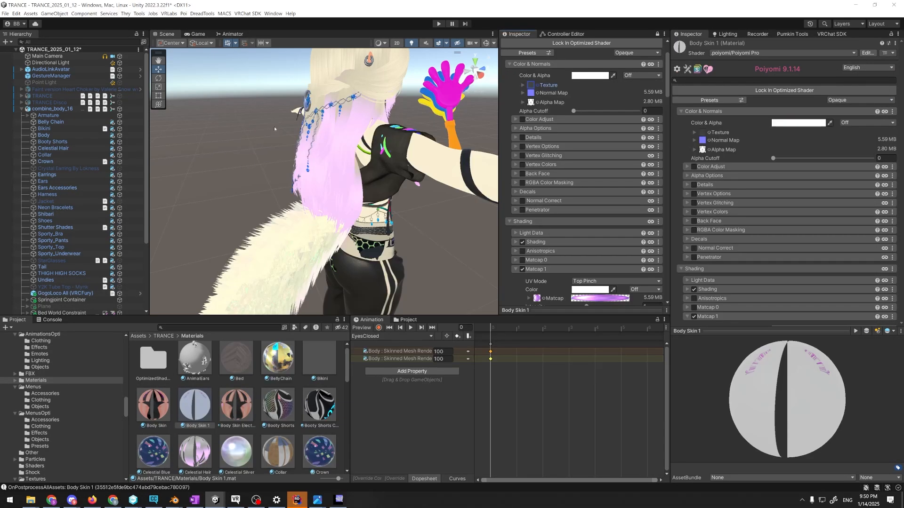
# Inspect the untextured arm and Body Skin 1's Matcap 1 settings, and check the available matcap textures
pyautogui.moveTo(459, 210); pyautogui.dragTo(571, 192, button='right')
pyautogui.scroll(-3, 537, 194)
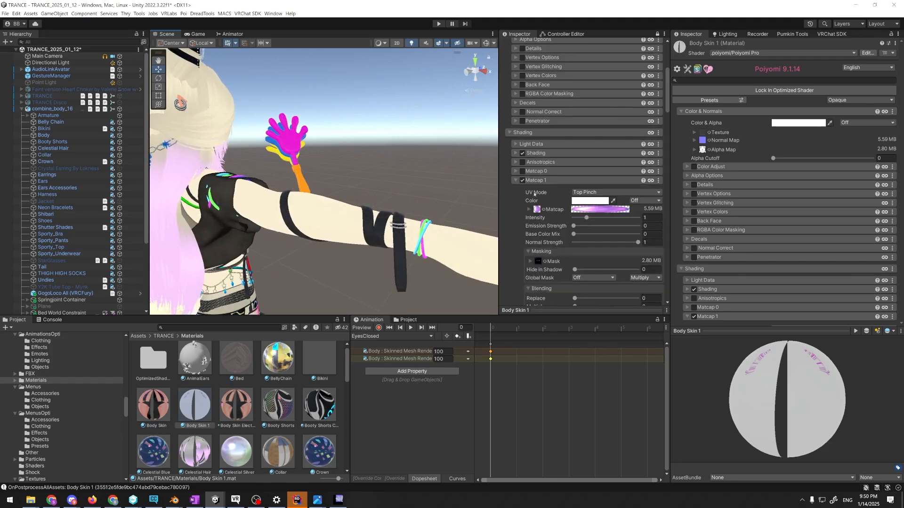
pyautogui.scroll(3, 544, 211)
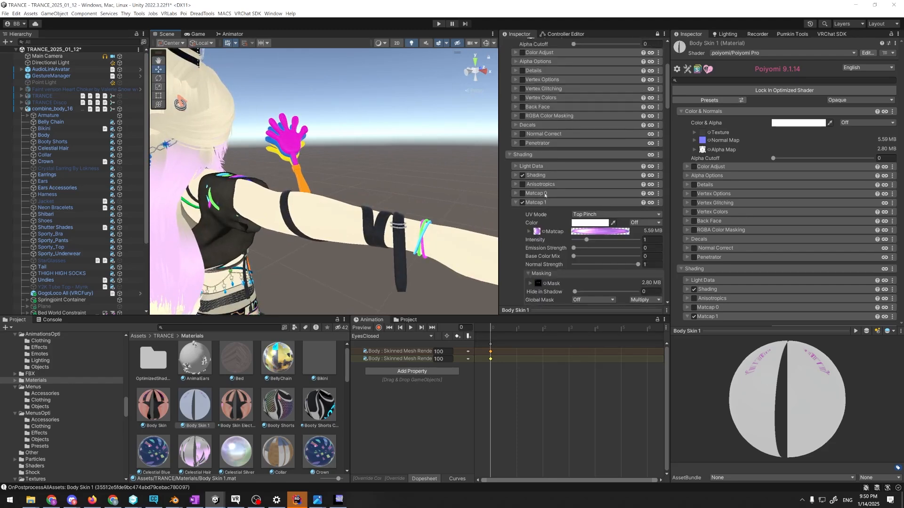
pyautogui.scroll(-3, 543, 214)
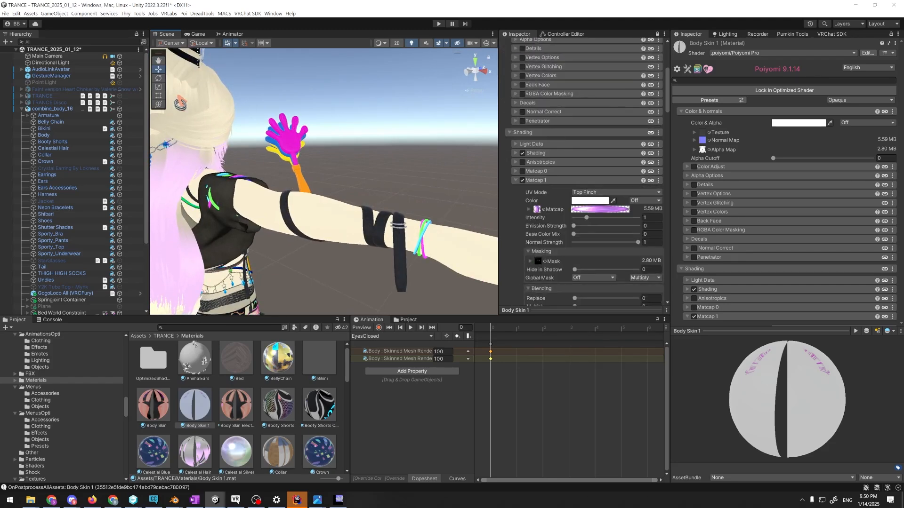
pyautogui.click(542, 210)
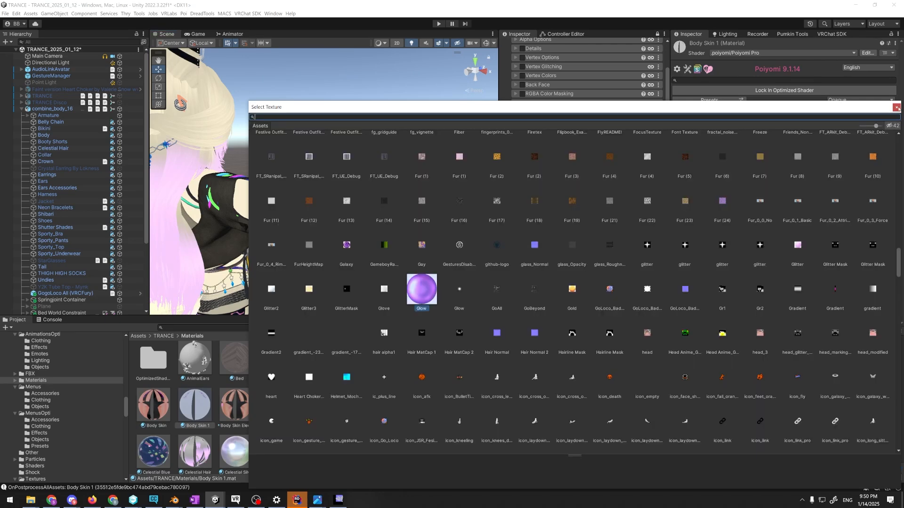
# Switch to the Ebontain Avatar project, locate the Skin material's Matcap 0 texture skin_matcap (182) and show its file in Explorer
pyautogui.hotkey('alt', 'Tab')
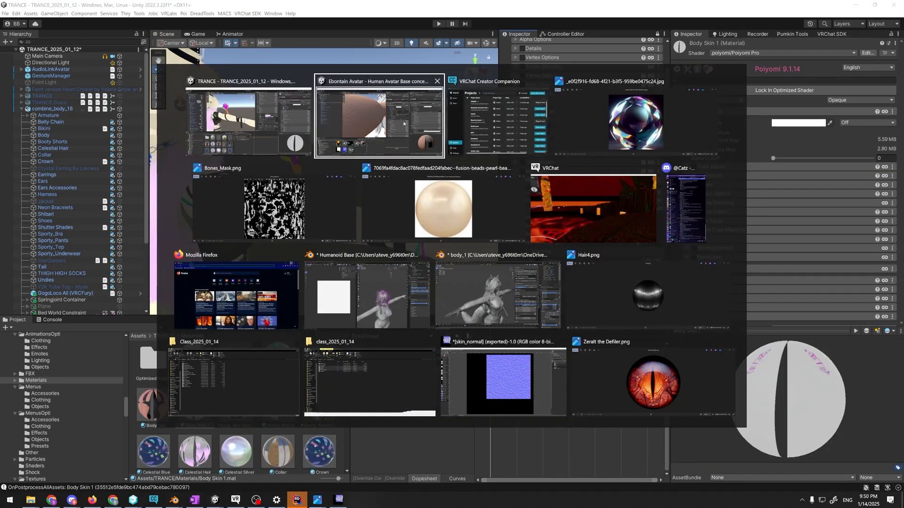
pyautogui.scroll(-5, 759, 238)
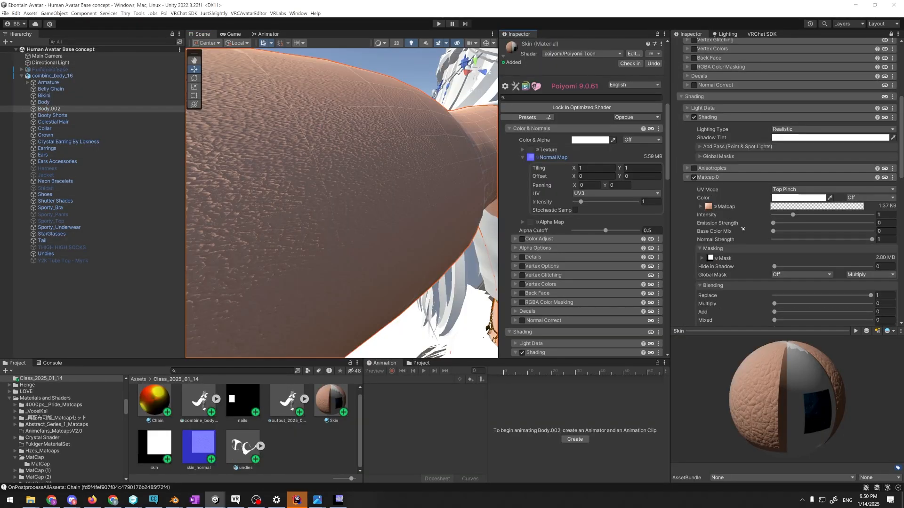
pyautogui.click(709, 207)
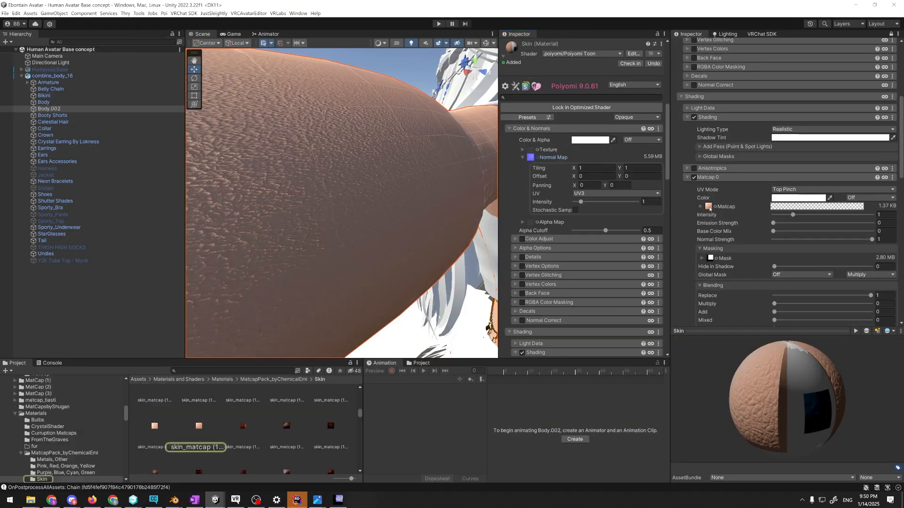
pyautogui.click(201, 426)
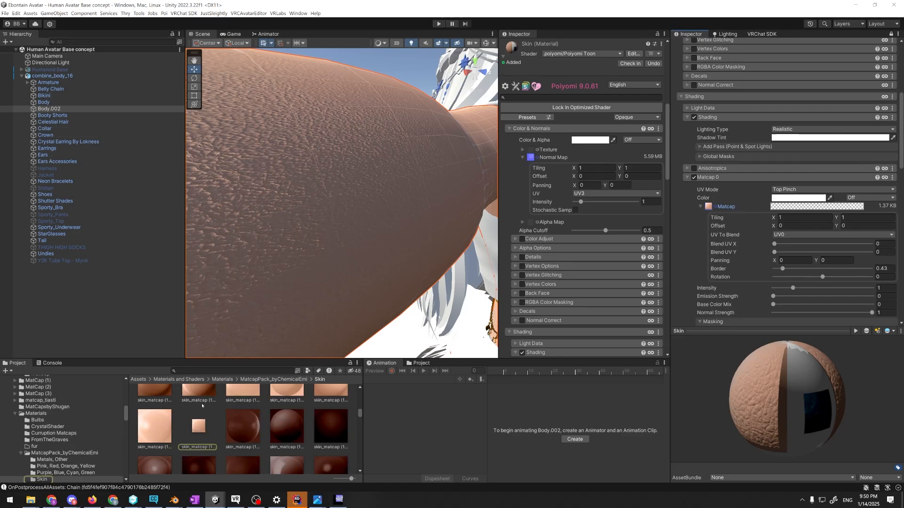
pyautogui.rightClick(201, 428)
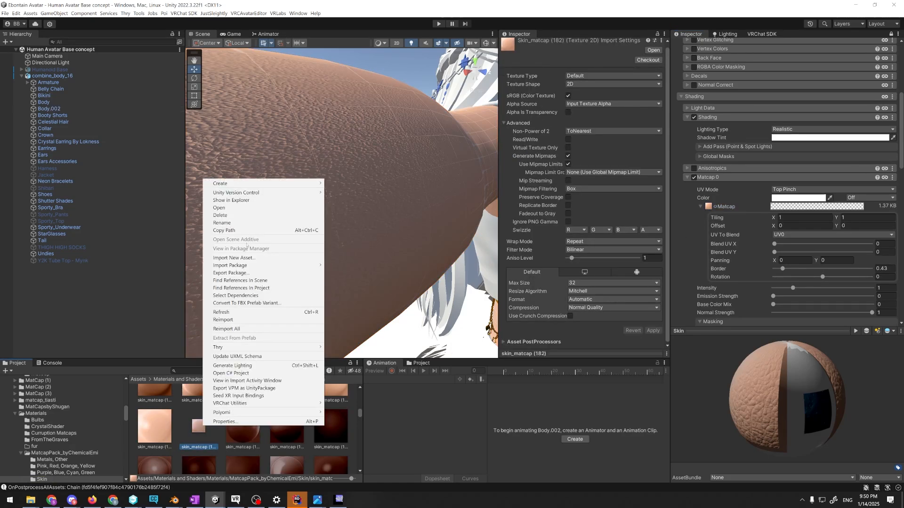
pyautogui.click(238, 200)
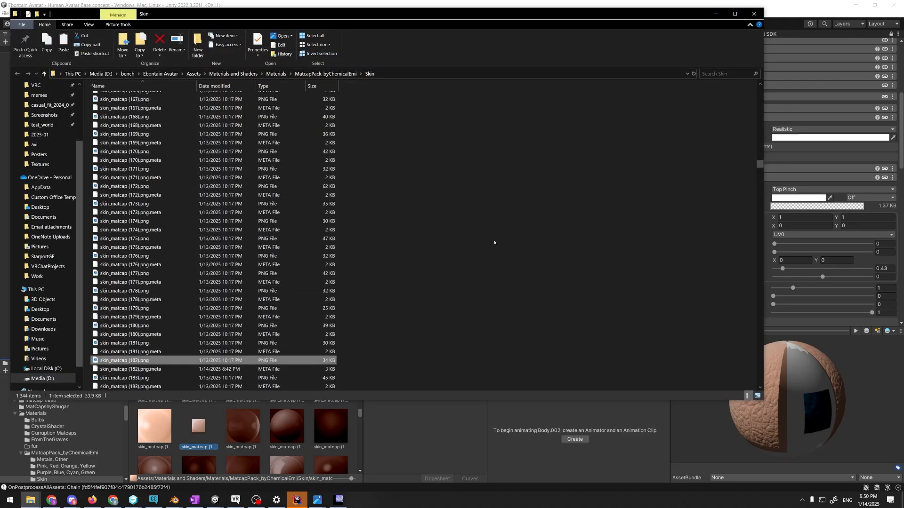
# Switch back to the TRANCE project and create a folder named Class_2024_01_14 in Assets
pyautogui.hotkey('alt', 'Tab')
pyautogui.scroll(15, 106, 356)
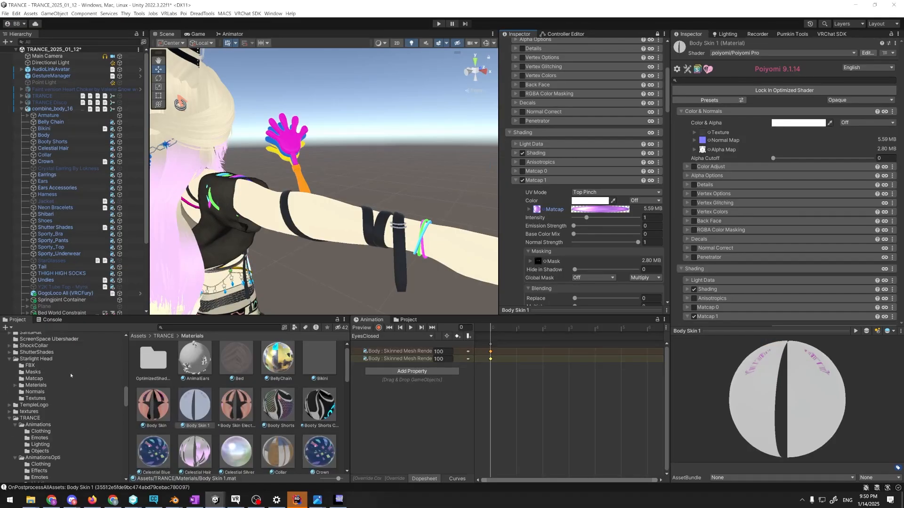
pyautogui.rightClick(34, 368)
pyautogui.moveTo(94, 109)
pyautogui.click(178, 135)
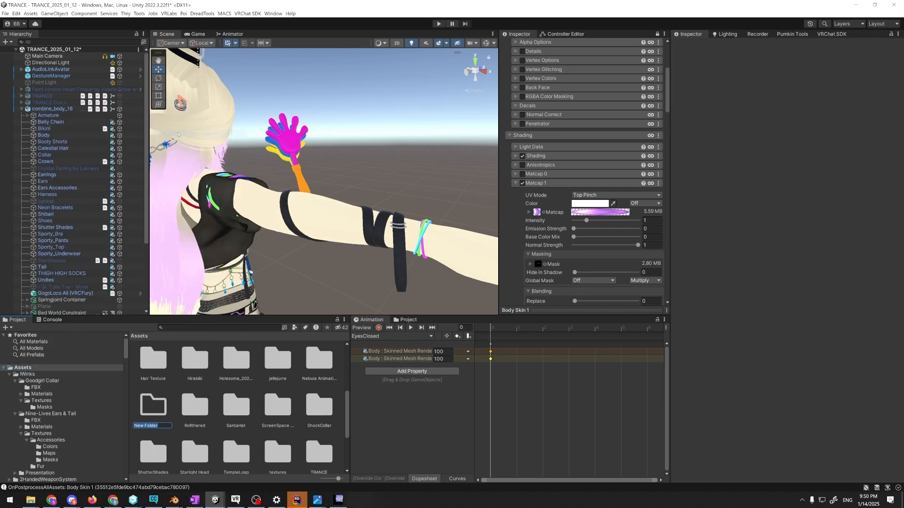
pyautogui.write('Class_2024_01_14')
pyautogui.press('Return')
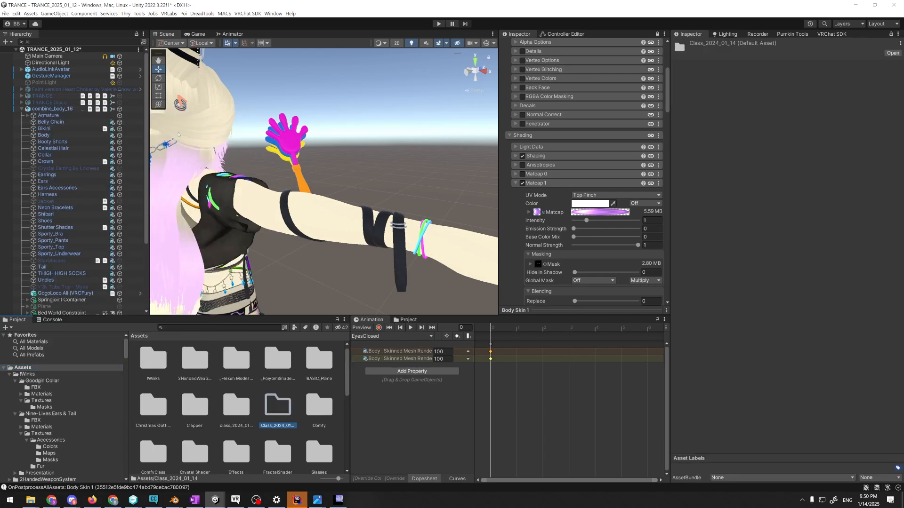
# Open the Class_2024_01_14 folder and import skin_matcap (182).png into it from the Skin folder in Explorer
pyautogui.doubleClick(278, 406)
pyautogui.hotkey('alt', 'Tab')
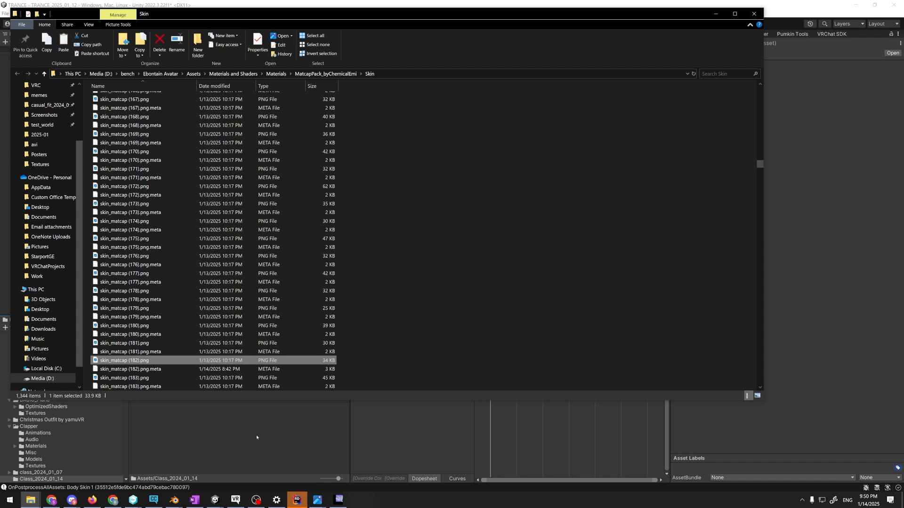
pyautogui.hotkey('alt', 'Tab')
# Switch to the Ebontain Avatar project, expand the Skin material's Normal Map settings and locate its skin_normal texture
pyautogui.hotkey('alt', 'Tab')
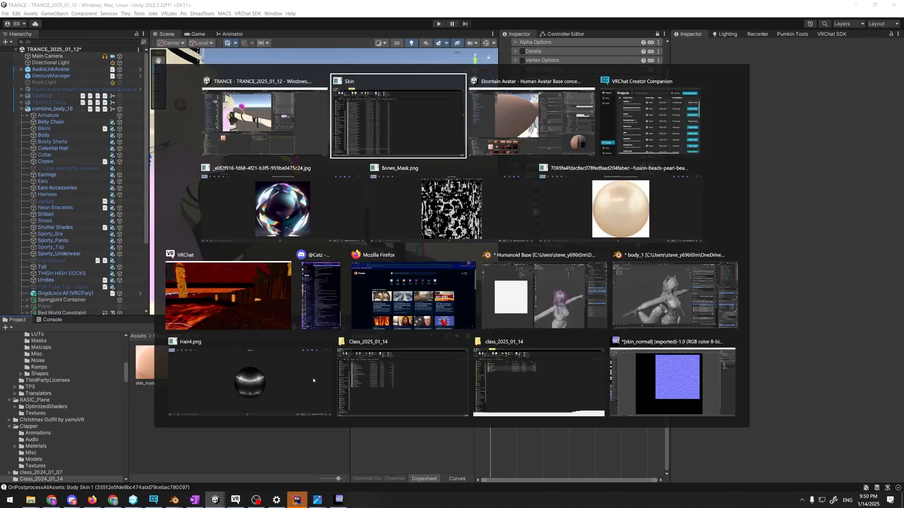
pyautogui.hotkey('alt', 'Tab')
pyautogui.hotkey('alt', 'Tab')
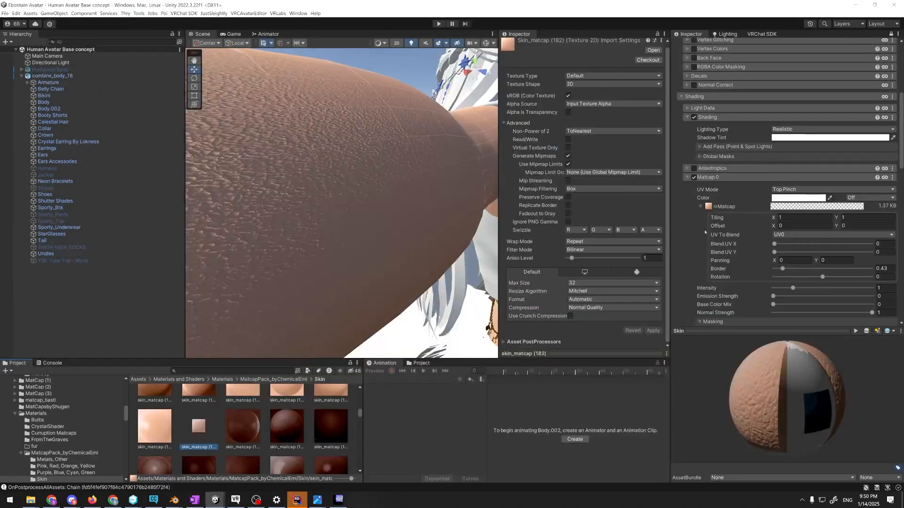
pyautogui.scroll(5, 749, 209)
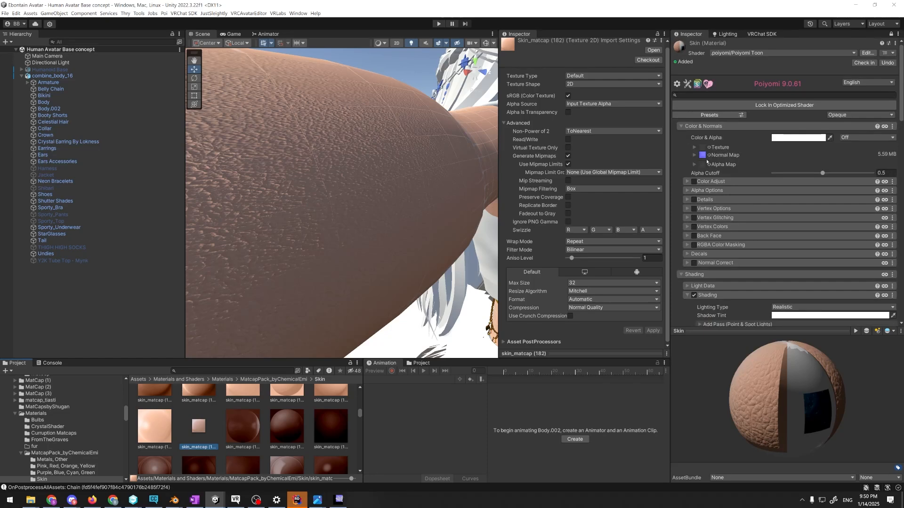
pyautogui.click(702, 156)
pyautogui.click(198, 445)
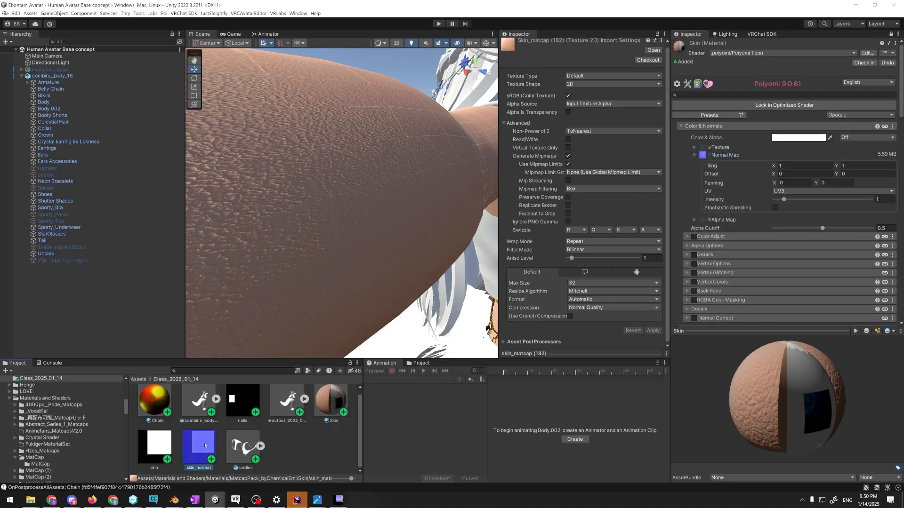
pyautogui.scroll(1, 256, 434)
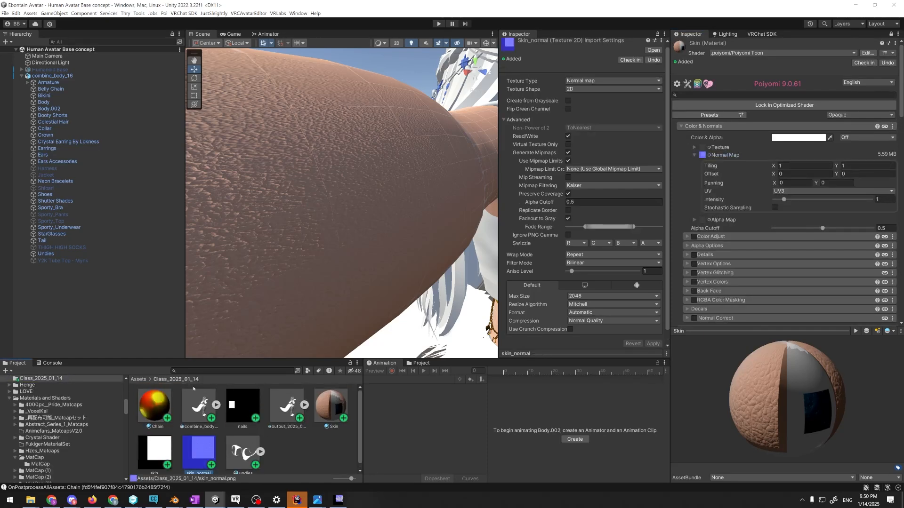
pyautogui.scroll(-2, 728, 169)
pyautogui.scroll(-1, 256, 403)
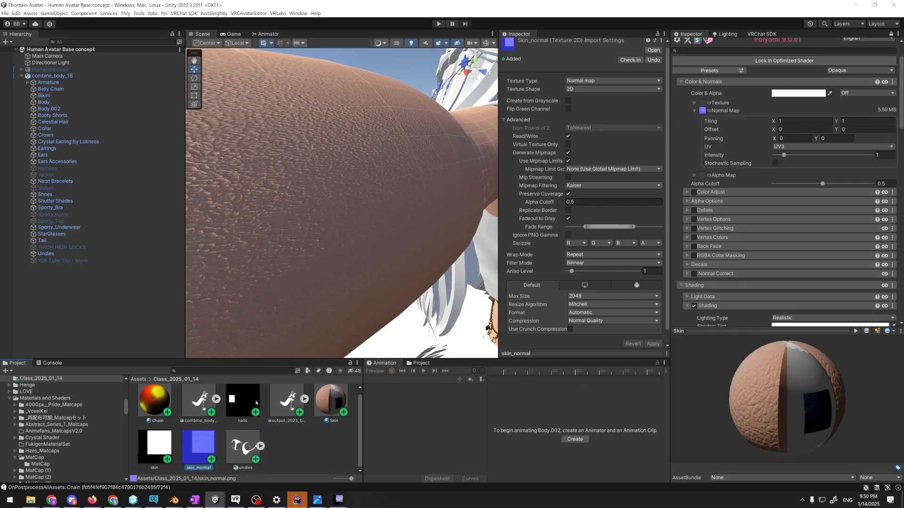
pyautogui.scroll(1, 103, 421)
pyautogui.scroll(1, 211, 410)
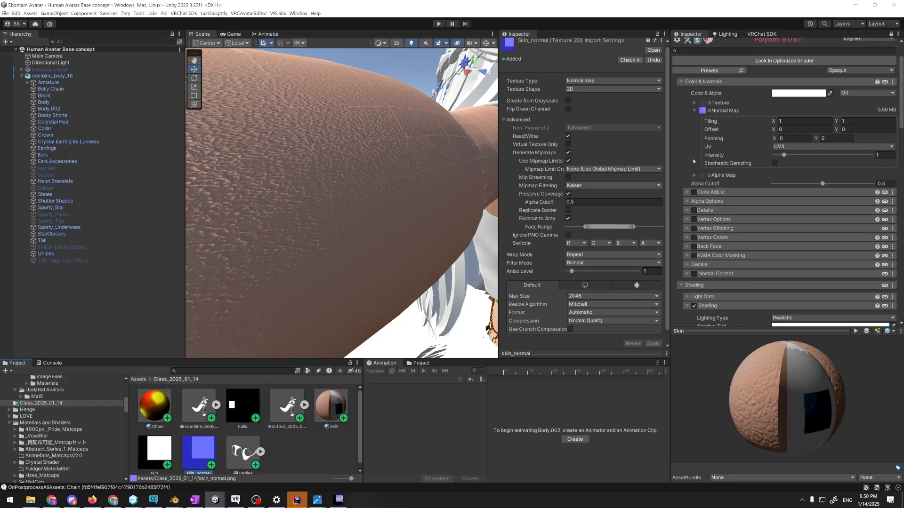
# Search the normal map textures for skin and bring the human-skin normal map into the TRANCE project's Class_2024_01_14 folder
pyautogui.click(709, 111)
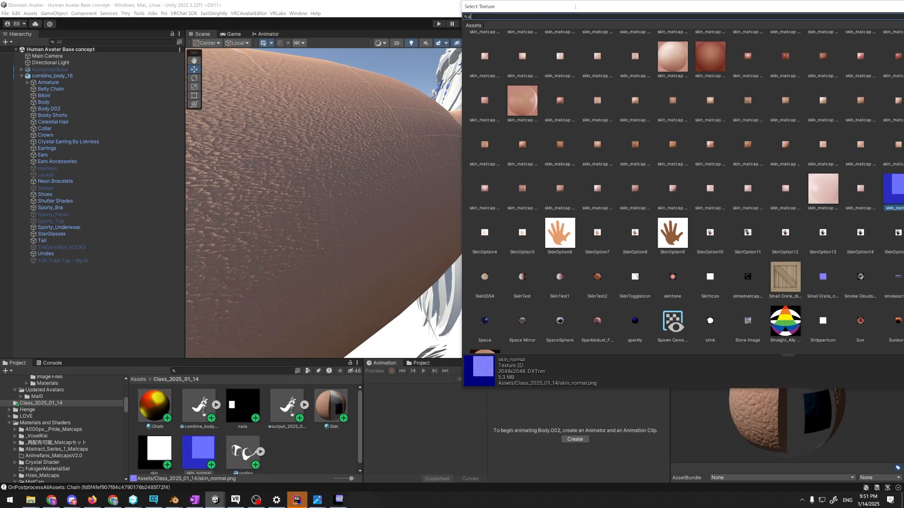
pyautogui.write('kin')
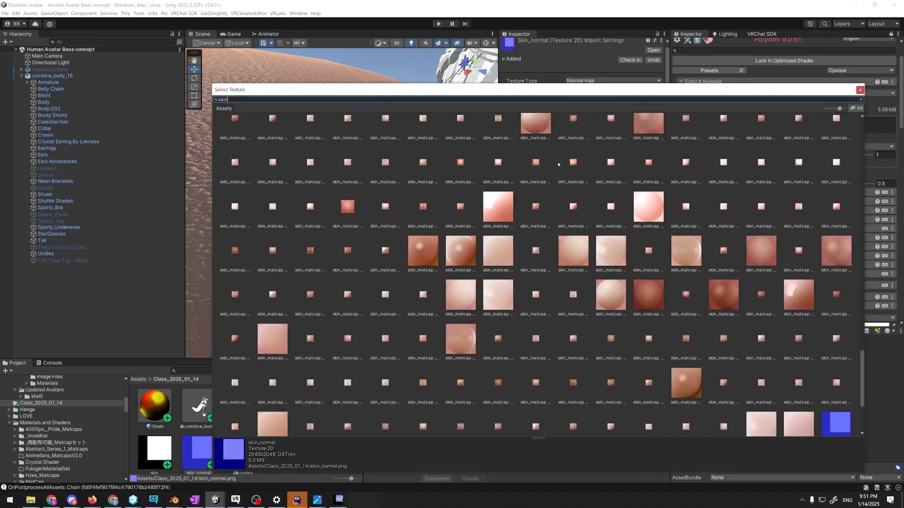
pyautogui.scroll(10, 424, 273)
pyautogui.click(307, 127)
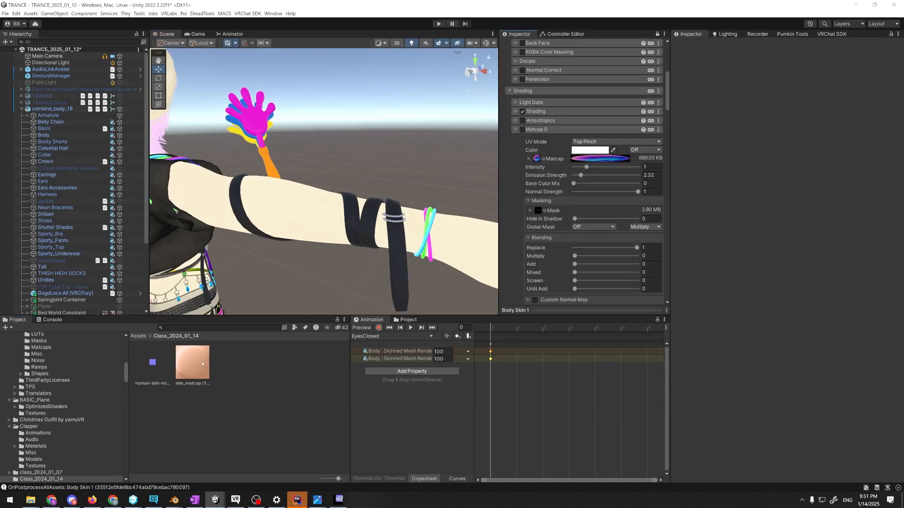
# Assign the imported skin matcap as Body Skin 1's Matcap 0 texture and enable Matcap 0
pyautogui.moveTo(202, 364); pyautogui.dragTo(541, 160)
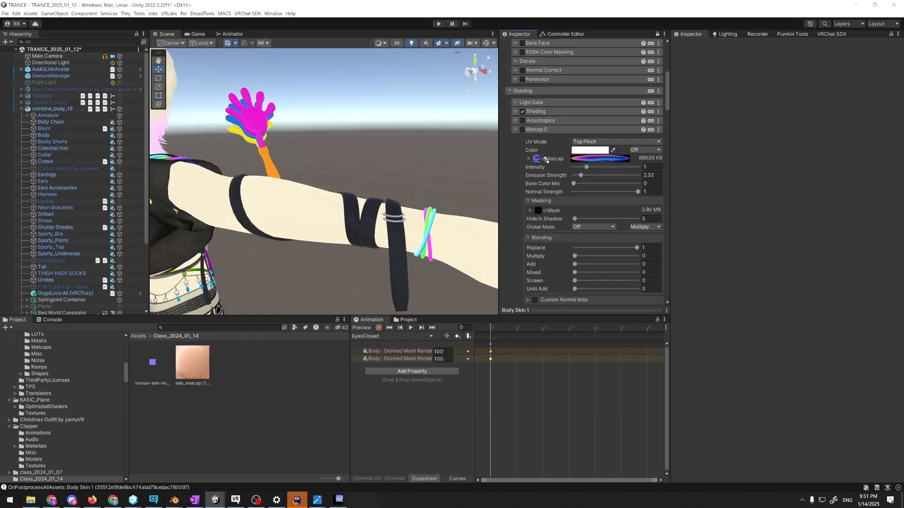
pyautogui.click(523, 130)
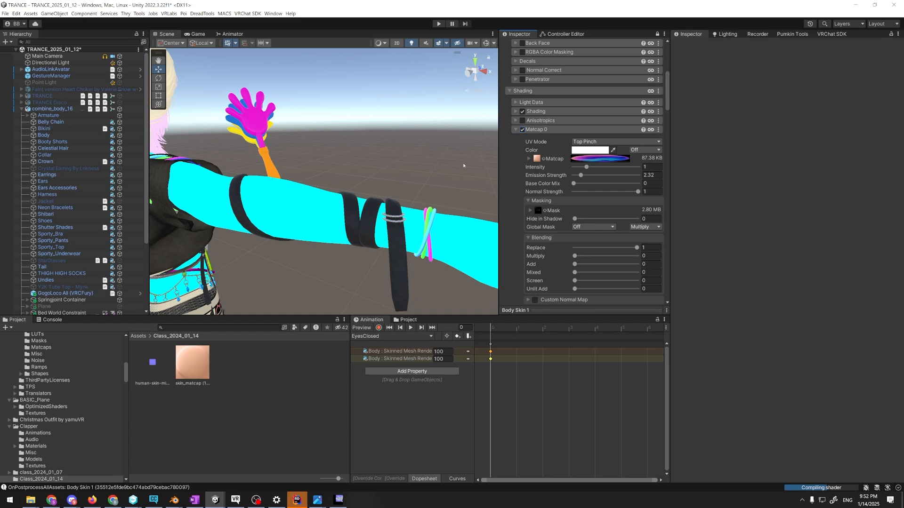
pyautogui.hotkey('alt', 'Tab')
pyautogui.hotkey('alt', 'Tab')
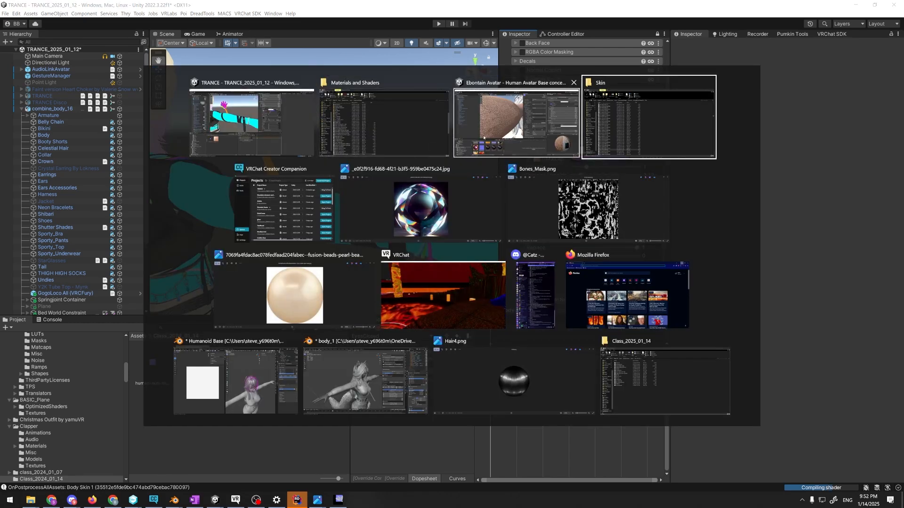
pyautogui.hotkey('alt', 'Tab')
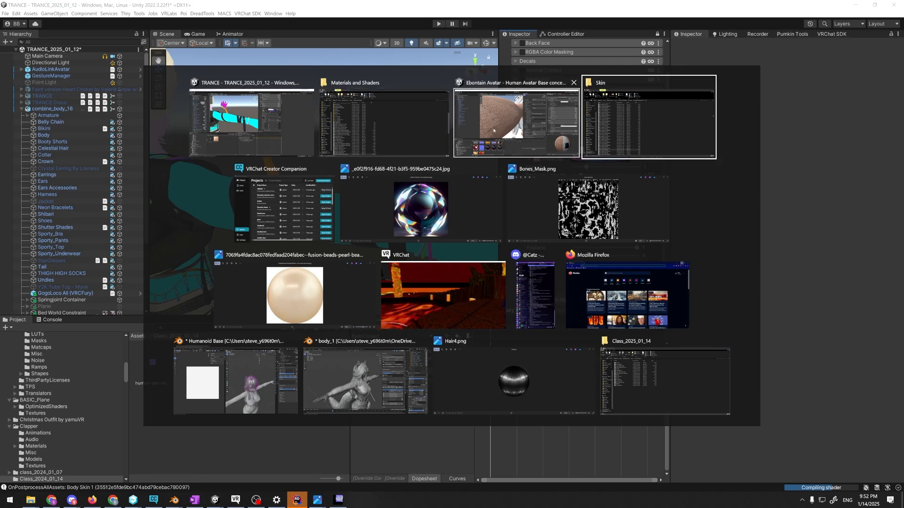
pyautogui.press('Escape')
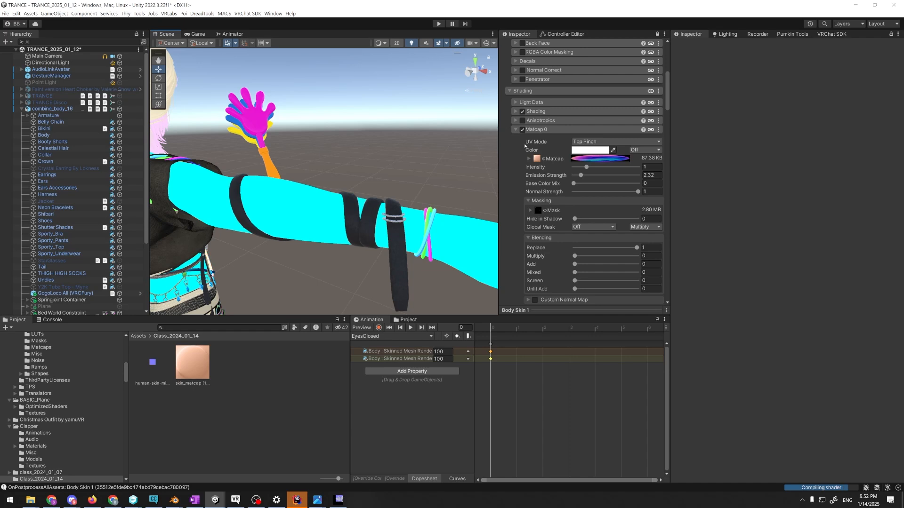
# Clear the mask texture from Body Skin 1's Matcap 0
pyautogui.scroll(5, 523, 143)
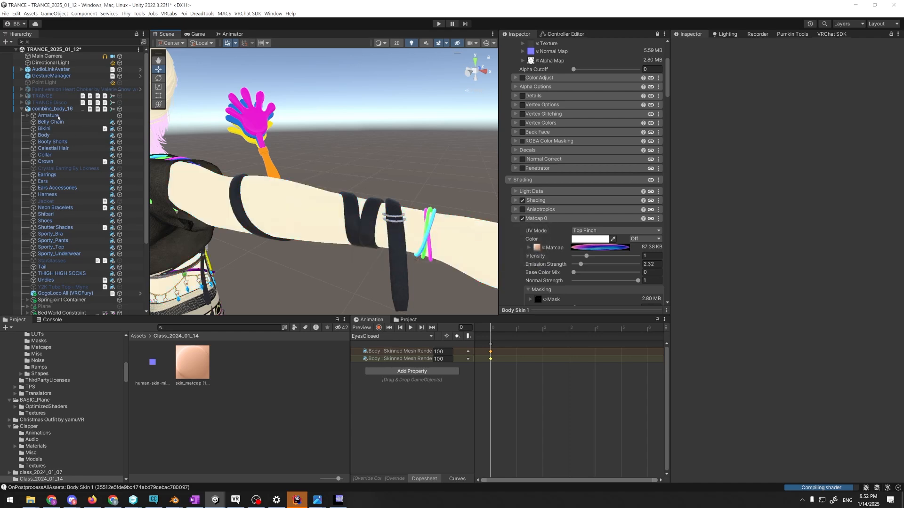
pyautogui.scroll(-5, 75, 150)
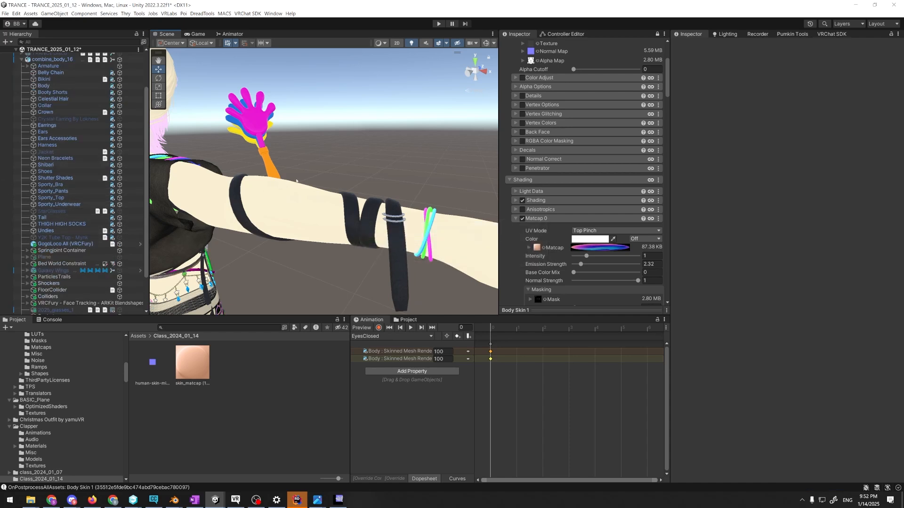
pyautogui.keyDown('alt'); pyautogui.moveTo(297, 176); pyautogui.dragTo(371, 181); pyautogui.keyUp('alt')
pyautogui.scroll(5, 371, 181)
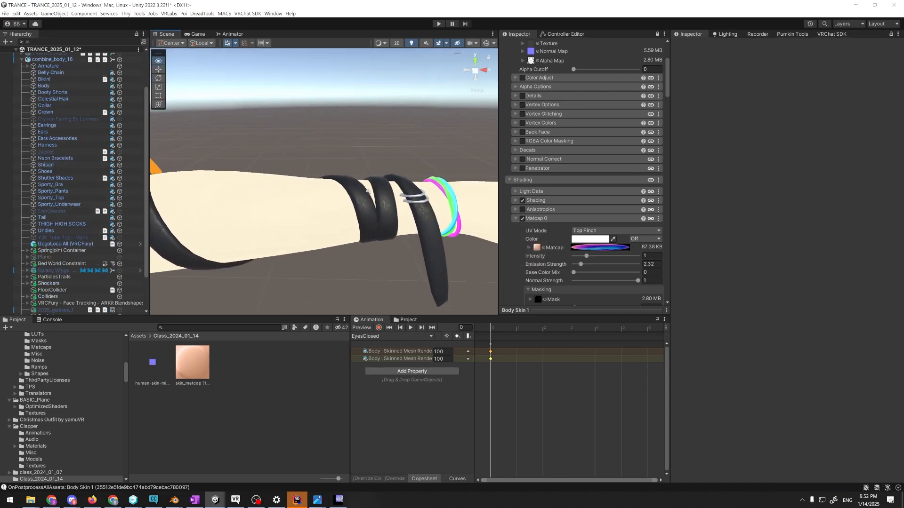
pyautogui.scroll(-2, 559, 211)
pyautogui.scroll(-4, 584, 189)
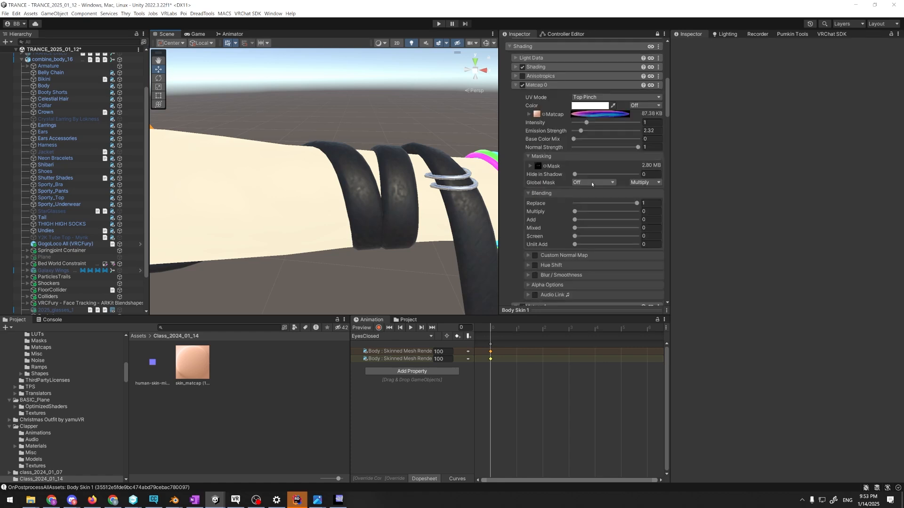
pyautogui.moveTo(623, 204); pyautogui.dragTo(669, 208)
pyautogui.keyDown('alt'); pyautogui.moveTo(357, 207); pyautogui.dragTo(264, 245); pyautogui.keyUp('alt')
pyautogui.scroll(3, 302, 198)
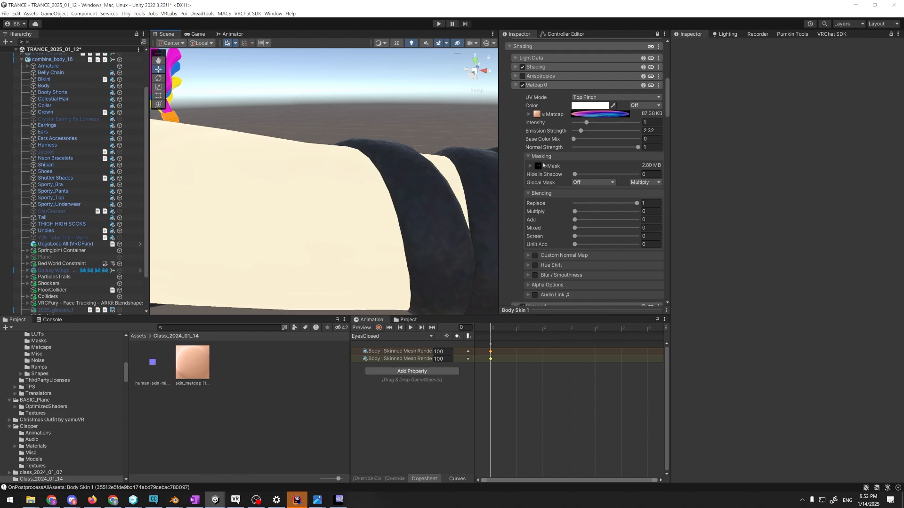
pyautogui.click(545, 166)
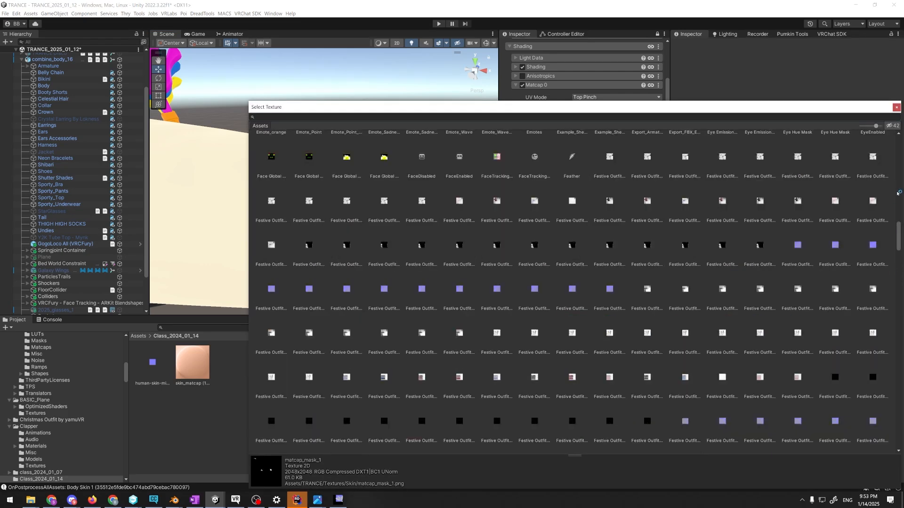
pyautogui.doubleClick(270, 158)
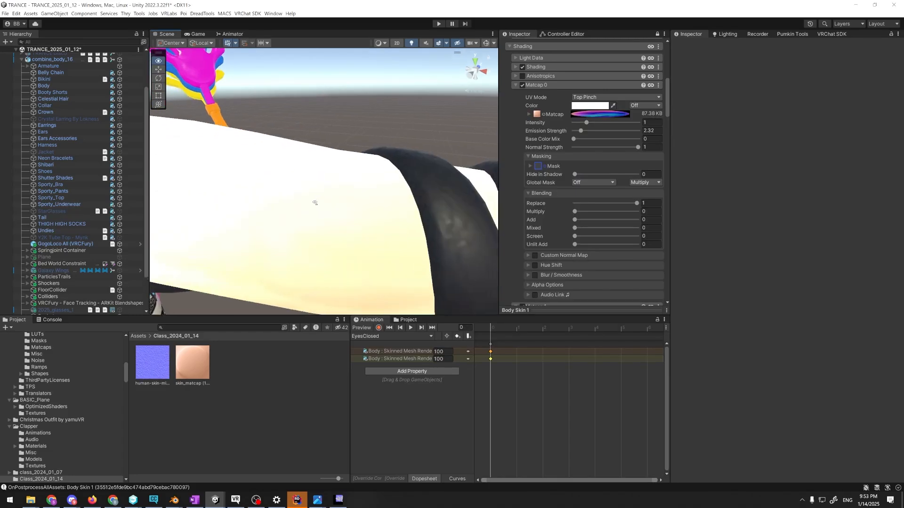
# Check Matcap 0's tint colour and switch the Shading section off and back on
pyautogui.click(586, 106)
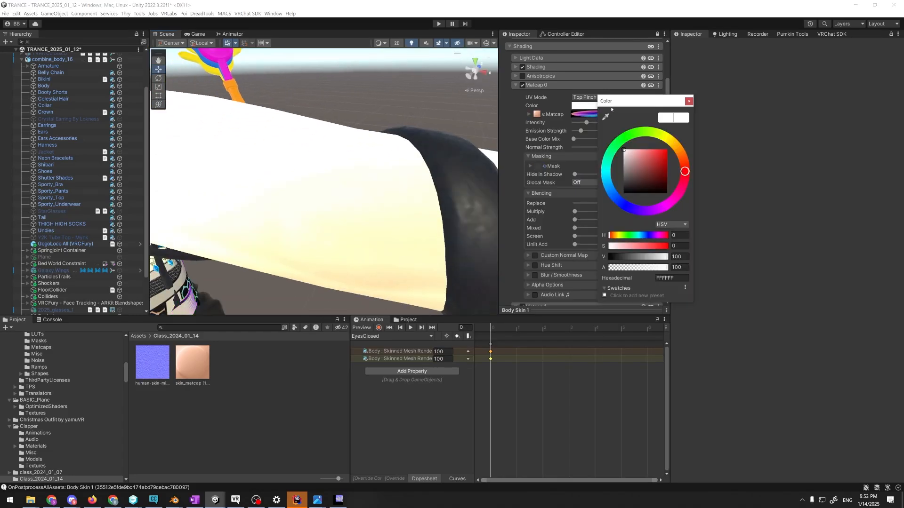
pyautogui.click(689, 101)
pyautogui.scroll(5, 583, 141)
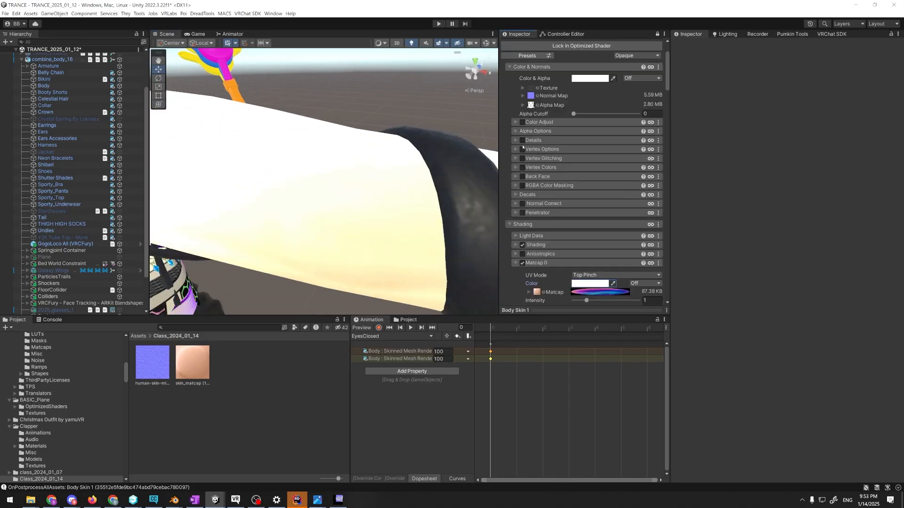
pyautogui.click(522, 222)
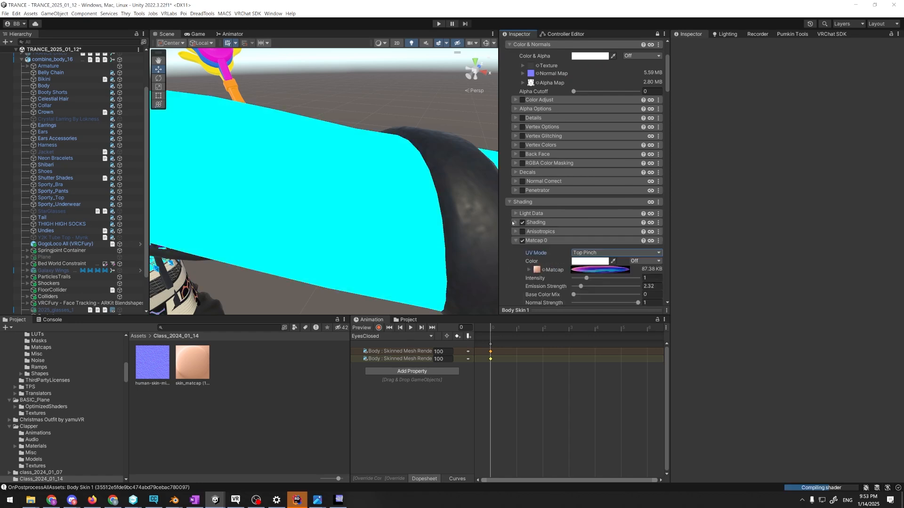
pyautogui.click(522, 223)
# Expand Matcap 0's texture settings, check the matcap in the gradient editor and examine the shading on the arm
pyautogui.scroll(-3, 555, 207)
pyautogui.click(602, 182)
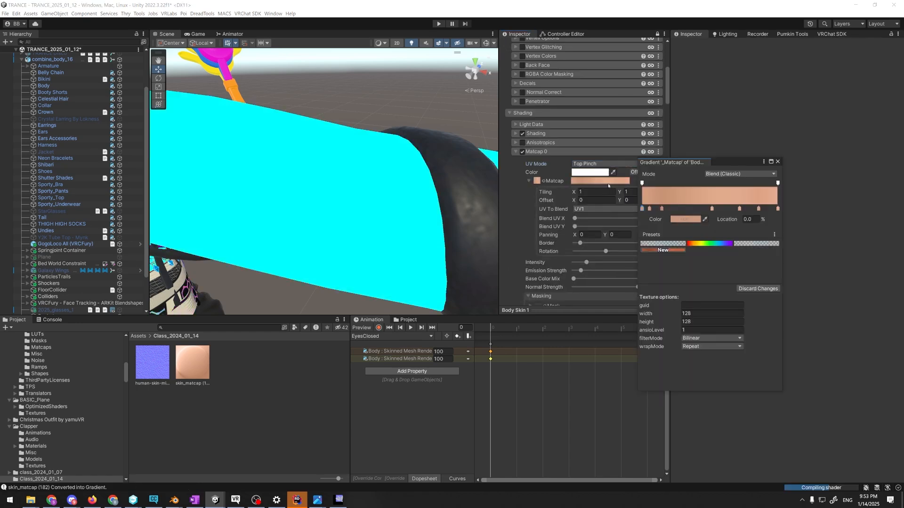
pyautogui.click(778, 162)
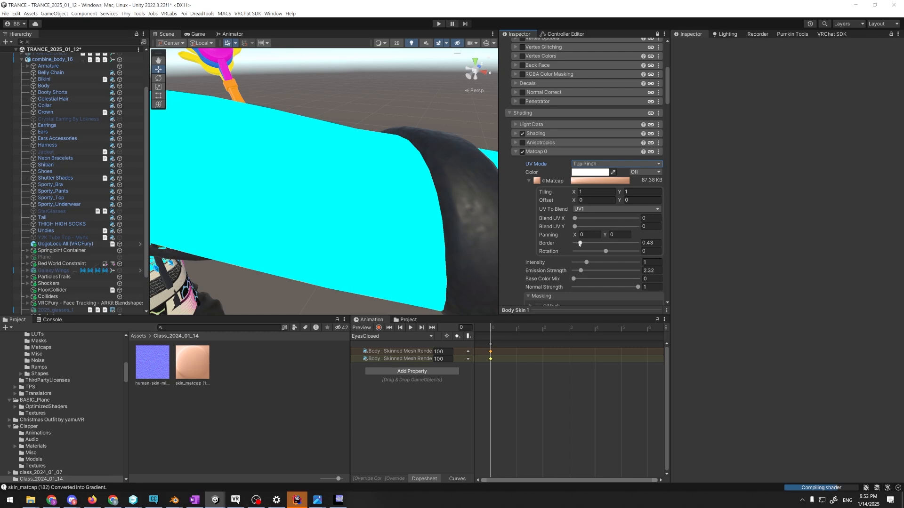
pyautogui.scroll(3, 529, 216)
pyautogui.scroll(4, 529, 216)
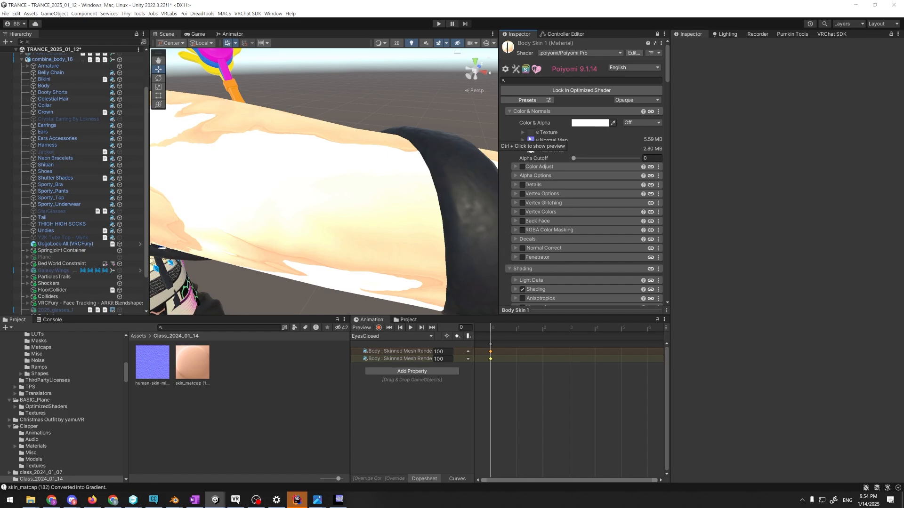
pyautogui.scroll(-6, 371, 208)
pyautogui.keyDown('alt'); pyautogui.moveTo(372, 208); pyautogui.dragTo(317, 240); pyautogui.keyUp('alt')
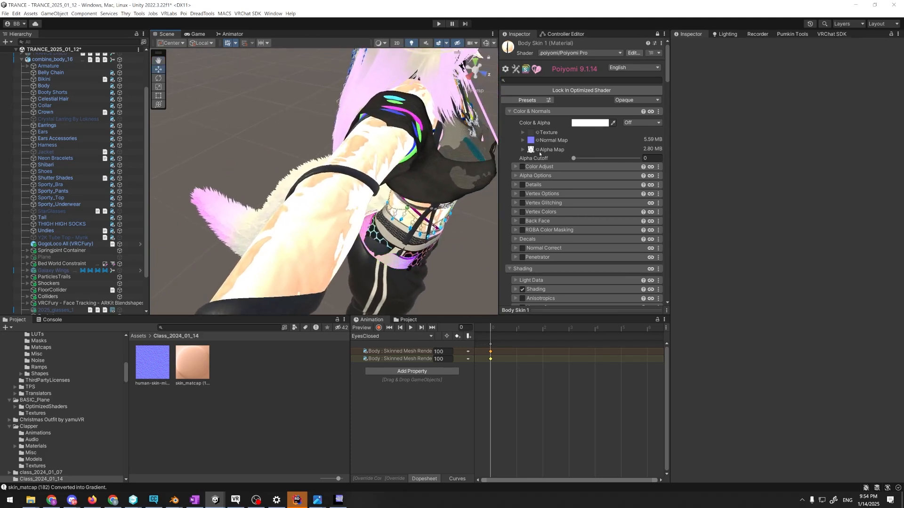
# Test Matcap 0's texture Border at 0 and at 1 while comparing the arm's shading
pyautogui.scroll(-6, 535, 168)
pyautogui.moveTo(581, 244)
pyautogui.mouseDown()
pyautogui.moveTo(591, 244)
pyautogui.moveTo(536, 241)
pyautogui.mouseUp()
pyautogui.keyDown('alt'); pyautogui.moveTo(366, 216); pyautogui.dragTo(367, 256); pyautogui.keyUp('alt')
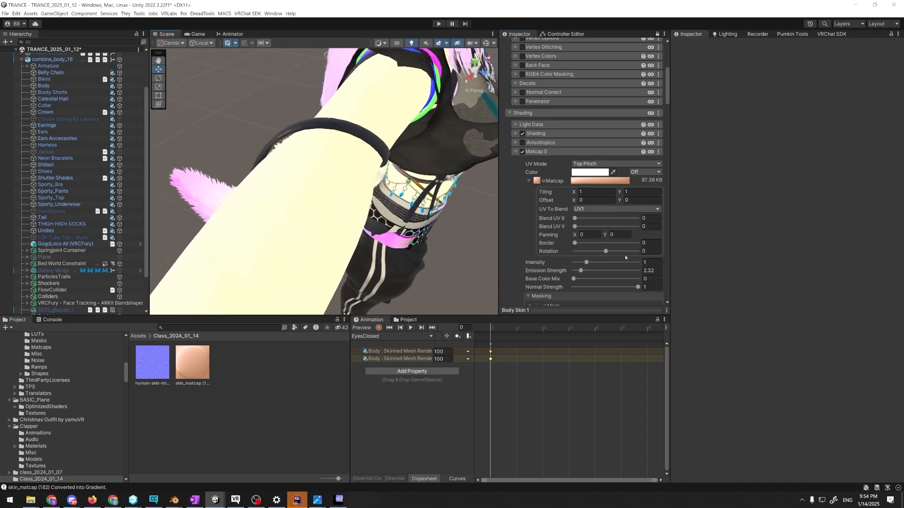
pyautogui.moveTo(649, 244); pyautogui.dragTo(629, 244)
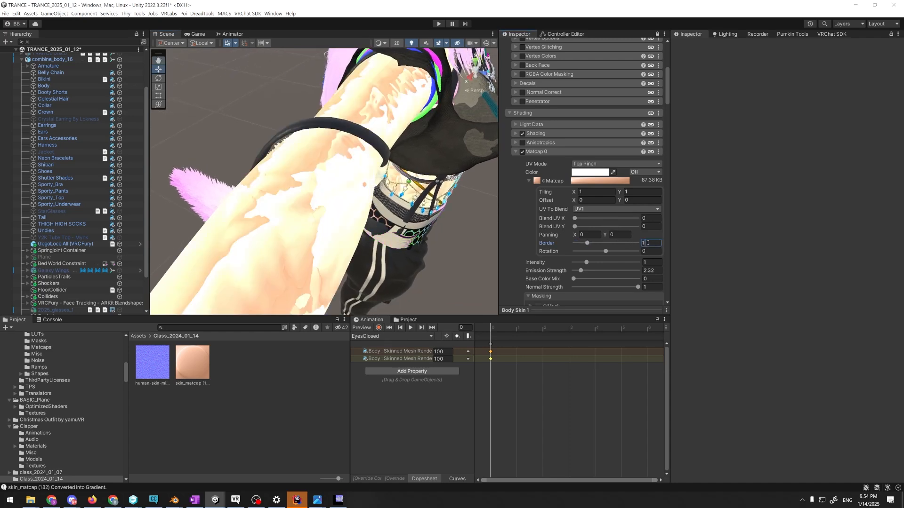
pyautogui.write('0.98')
# Set the Body Skin 1 normal map's tiling to 100 in X and Y and inspect the arm up close
pyautogui.scroll(10, 579, 198)
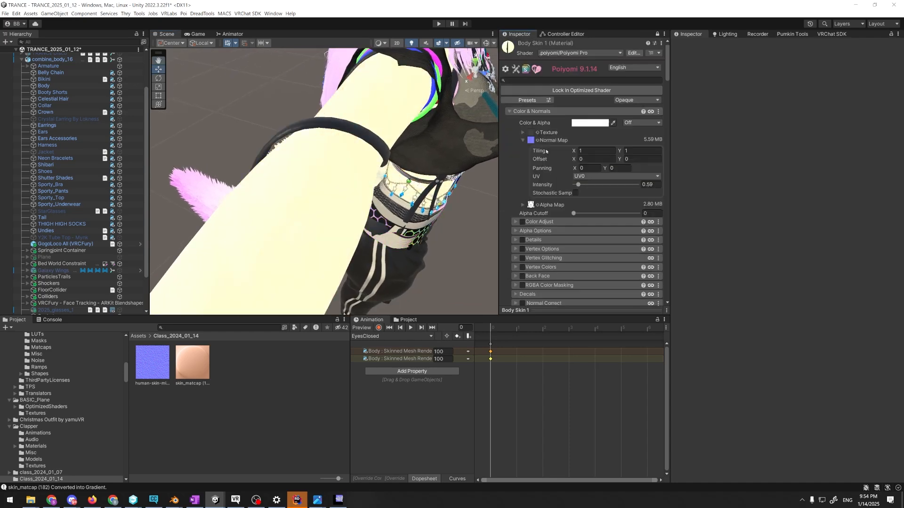
pyautogui.click(585, 151)
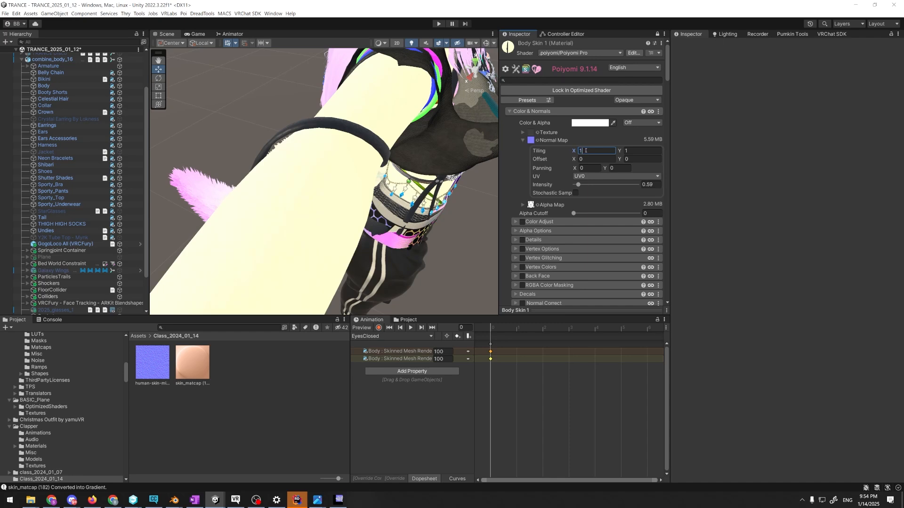
pyautogui.write('100')
pyautogui.press('Tab')
pyautogui.write('100')
pyautogui.keyDown('alt'); pyautogui.moveTo(405, 195); pyautogui.dragTo(238, 150); pyautogui.keyUp('alt')
pyautogui.keyDown('alt'); pyautogui.moveTo(372, 162); pyautogui.dragTo(324, 165); pyautogui.keyUp('alt')
pyautogui.scroll(3, 325, 166)
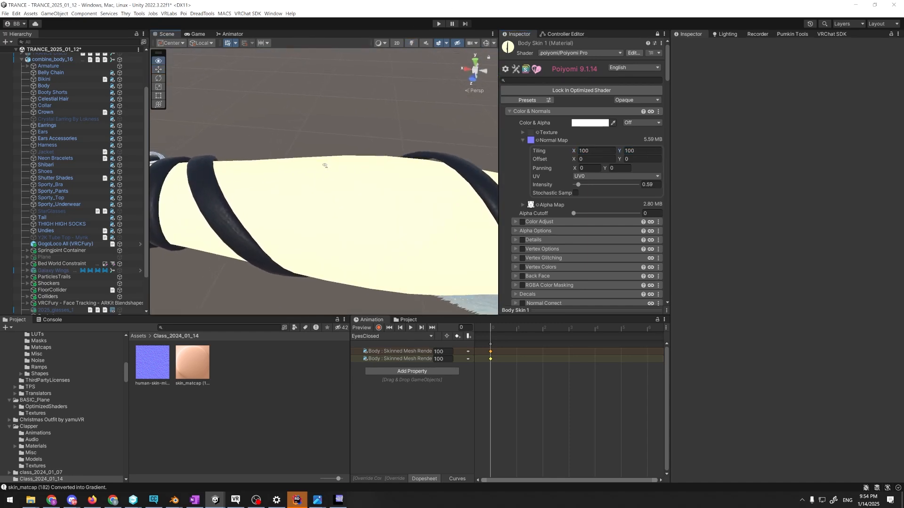
# Set the Base Pass Min Brightness in Body Skin 1's Light Data to 0 and check the arm's shading
pyautogui.scroll(-2, 519, 212)
pyautogui.scroll(-3, 520, 212)
pyautogui.click(532, 225)
pyautogui.scroll(-5, 532, 226)
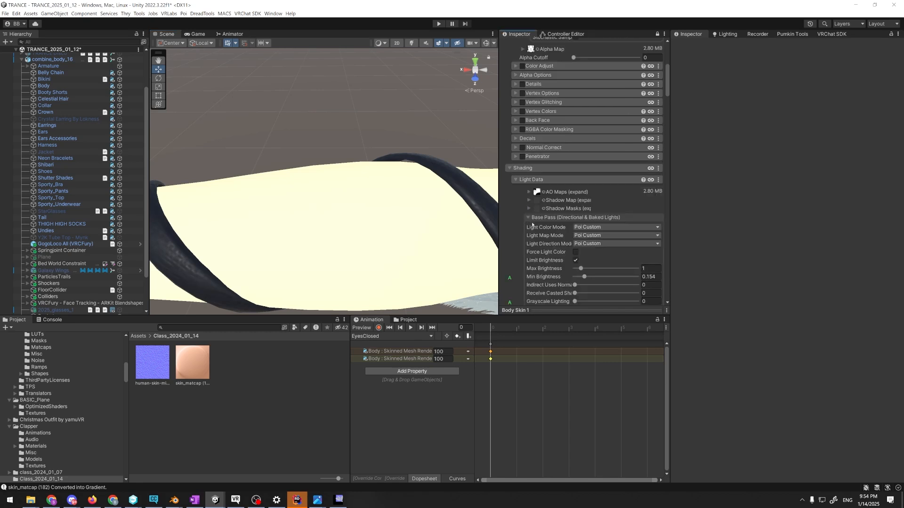
pyautogui.moveTo(584, 212); pyautogui.dragTo(567, 211)
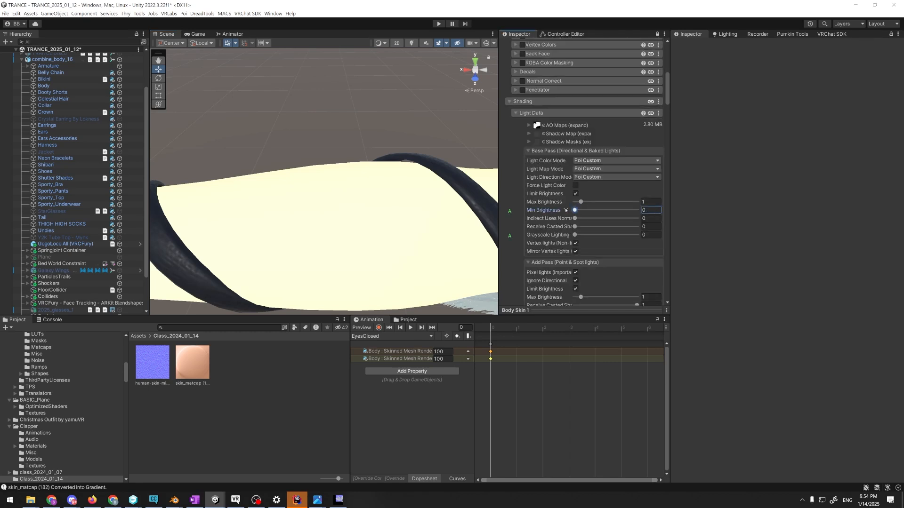
pyautogui.scroll(-2, 570, 221)
pyautogui.keyDown('alt'); pyautogui.moveTo(351, 189); pyautogui.dragTo(366, 148); pyautogui.keyUp('alt')
pyautogui.scroll(-4, 347, 139)
pyautogui.scroll(5, 337, 163)
pyautogui.scroll(-4, 358, 180)
pyautogui.click(411, 43)
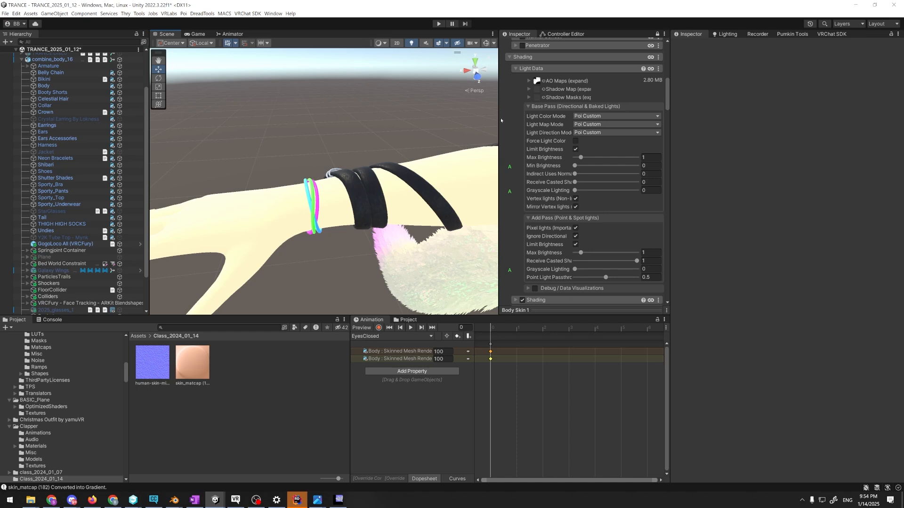
# Turn off Matcap 1 on Body Skin 1, with the Light Data, Matcap 0 and Matcap 1 sections collapsed
pyautogui.scroll(10, 518, 141)
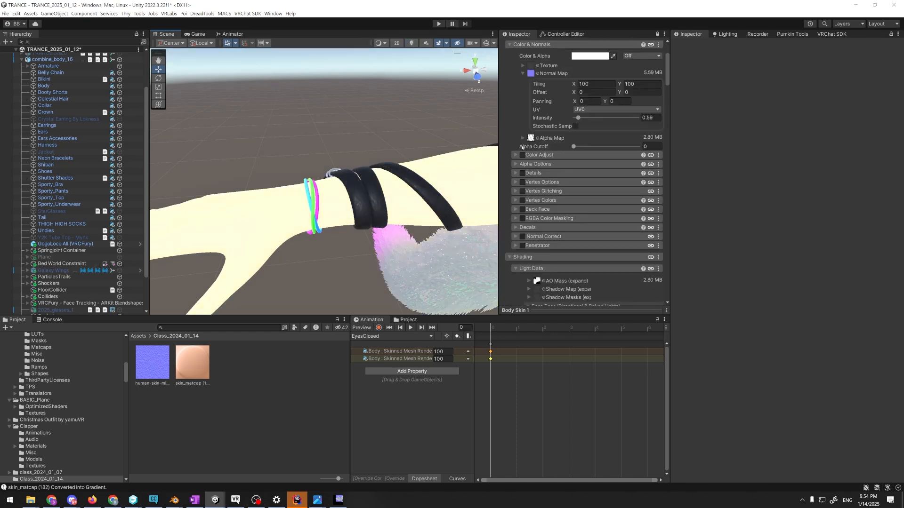
pyautogui.scroll(-5, 521, 162)
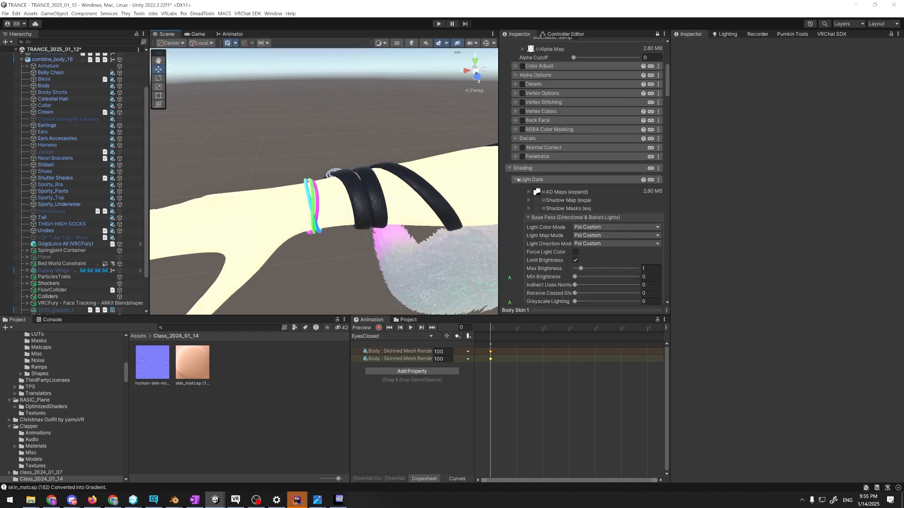
pyautogui.click(517, 180)
pyautogui.scroll(-2, 517, 196)
pyautogui.click(515, 185)
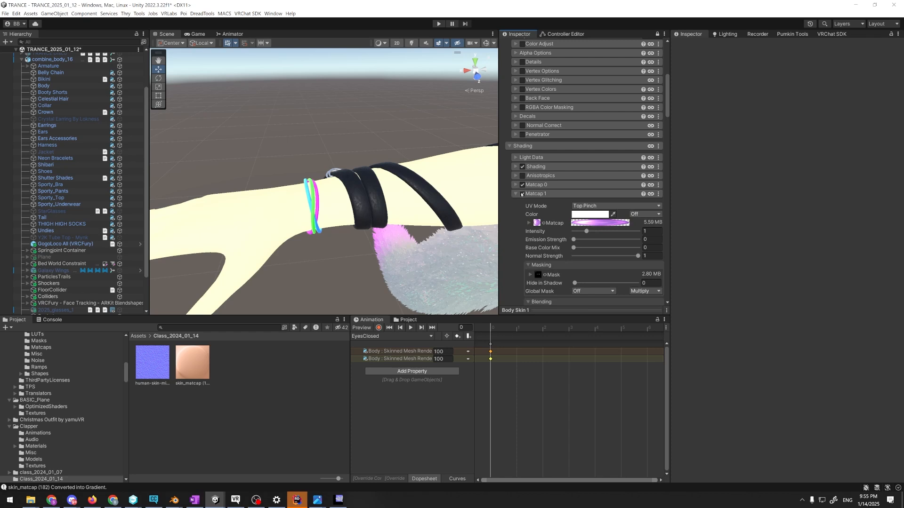
pyautogui.click(522, 194)
pyautogui.click(518, 196)
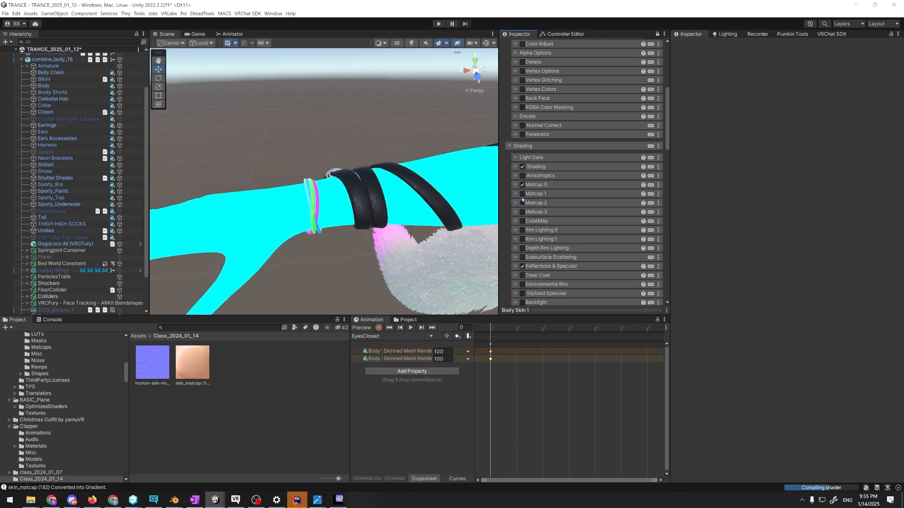
# Clear the booty shorts ambient occlusion texture from Body Skin 1's AO Maps and collapse Light Data
pyautogui.scroll(5, 515, 148)
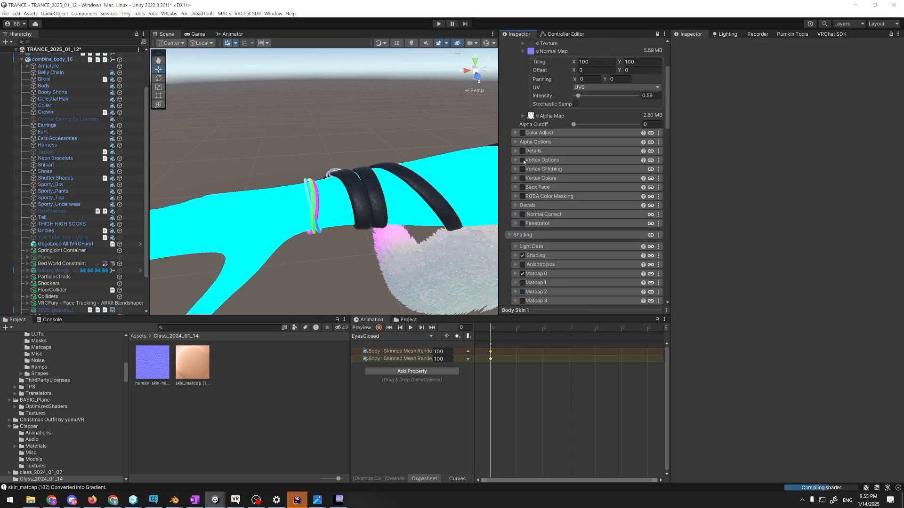
pyautogui.click(537, 66)
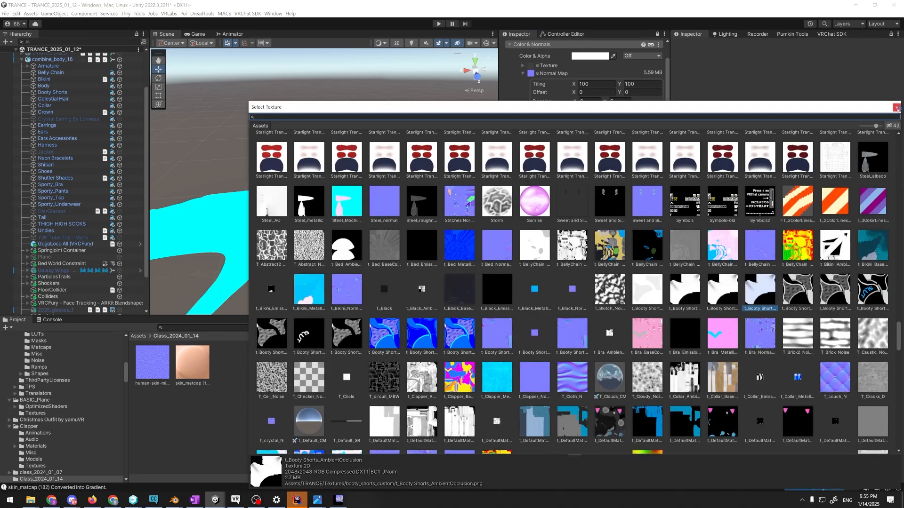
pyautogui.moveTo(899, 344); pyautogui.dragTo(896, 120)
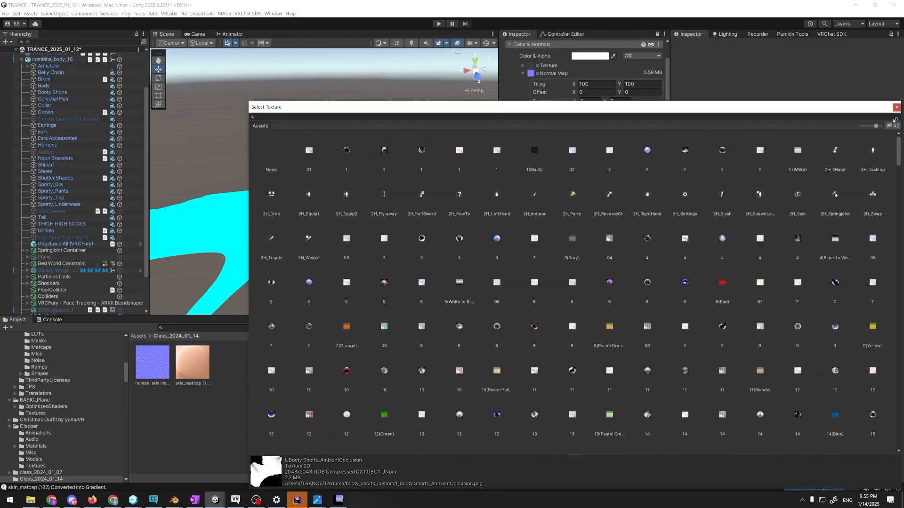
pyautogui.click(897, 107)
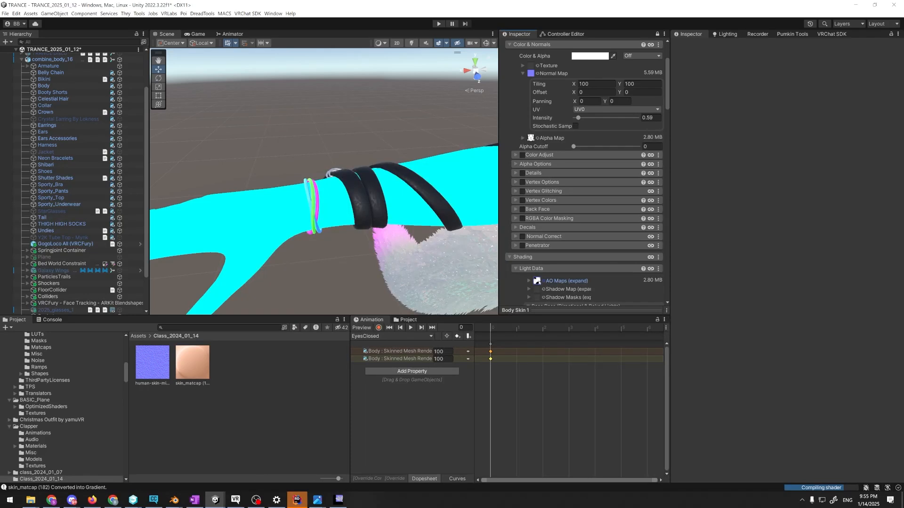
pyautogui.click(537, 281)
pyautogui.scroll(-3, 530, 281)
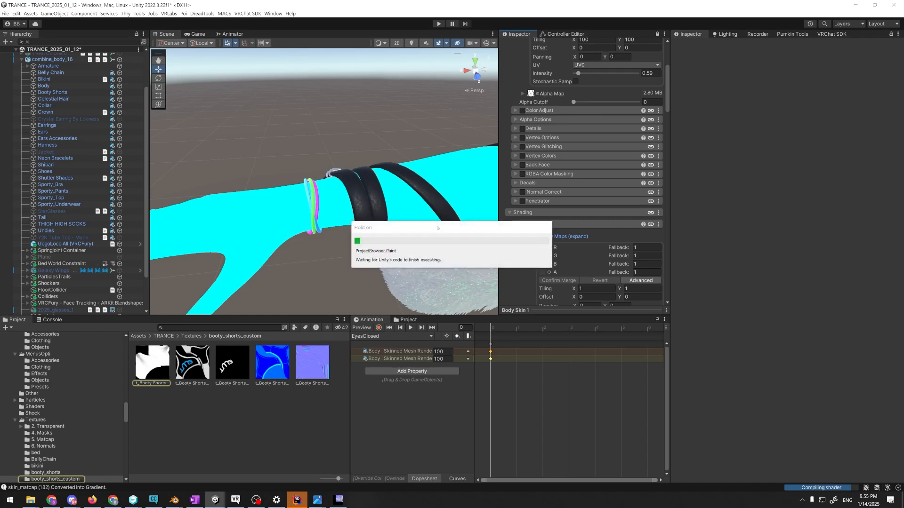
pyautogui.moveTo(340, 233)
pyautogui.mouseDown(button='right')
pyautogui.moveTo(309, 228)
pyautogui.moveTo(348, 222)
pyautogui.mouseUp(button='right')
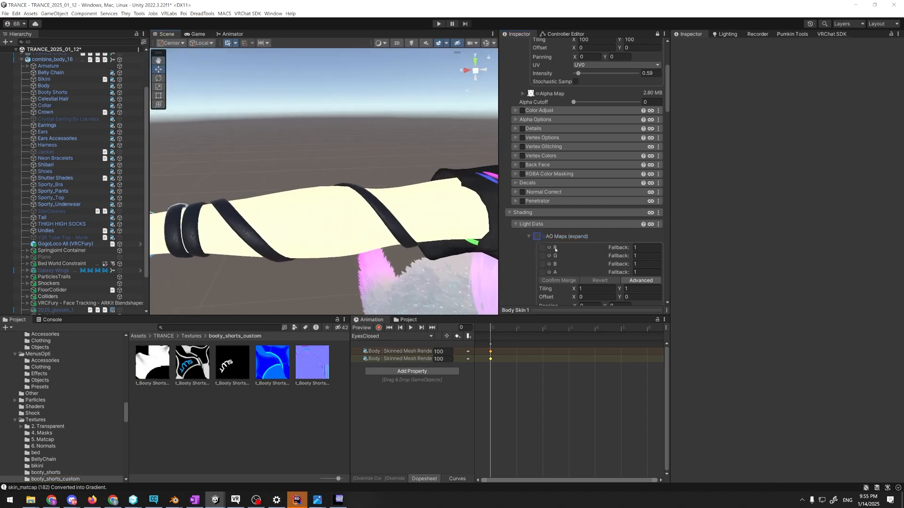
pyautogui.click(516, 224)
pyautogui.scroll(-5, 518, 221)
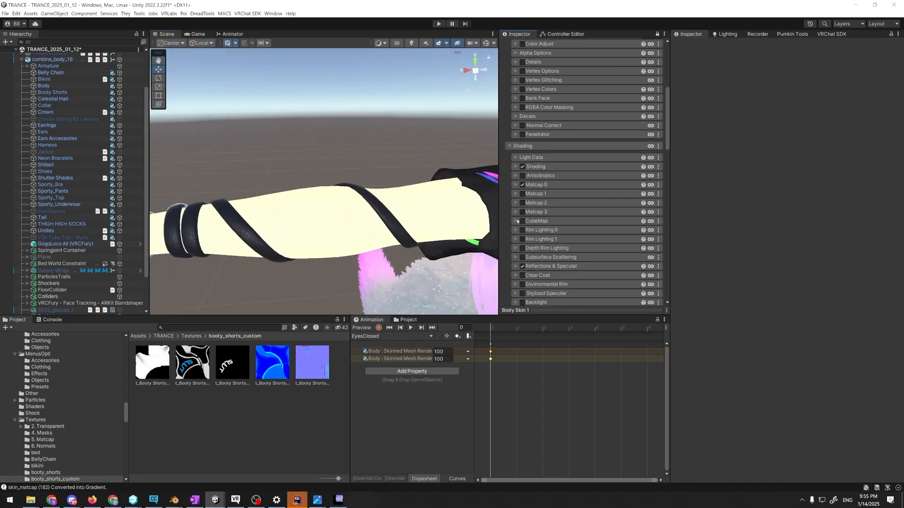
# Compare the arm with Matcap 0 off and on, and set Matcap 0's Emission Strength to 0
pyautogui.click(522, 185)
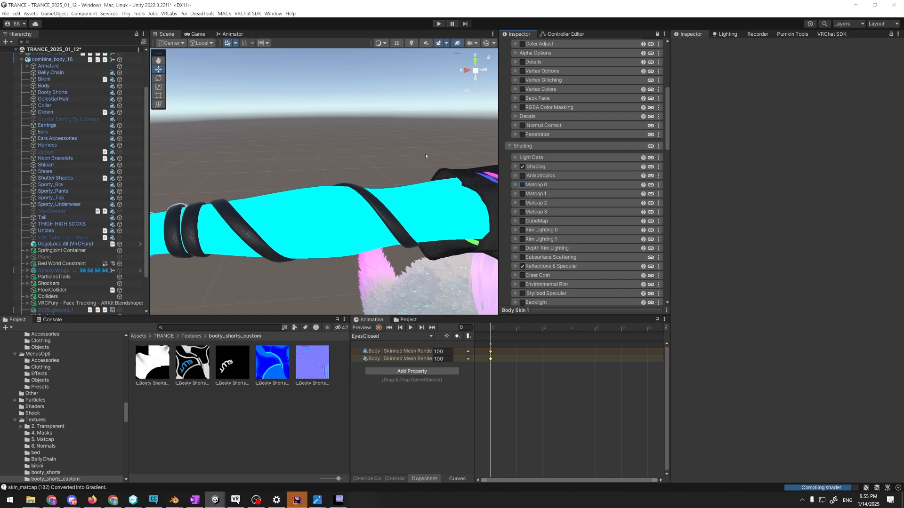
pyautogui.click(522, 185)
pyautogui.scroll(-3, 531, 184)
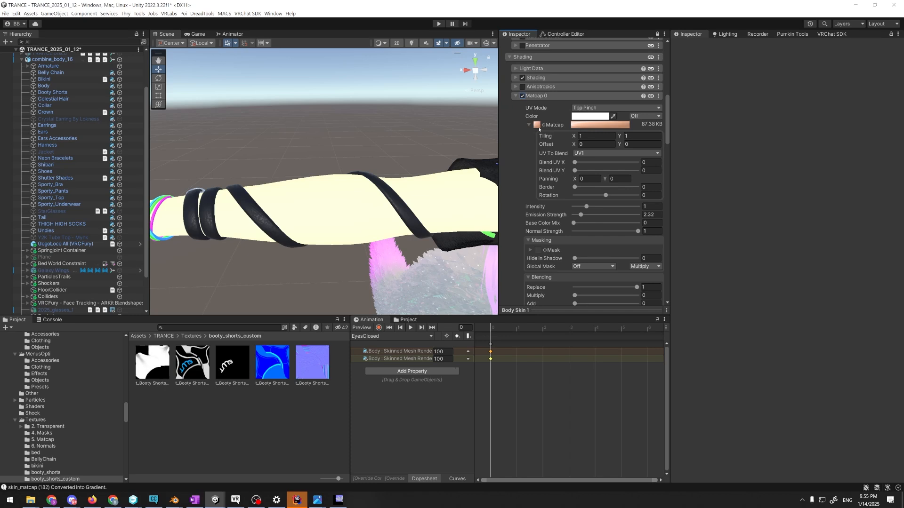
pyautogui.click(538, 127)
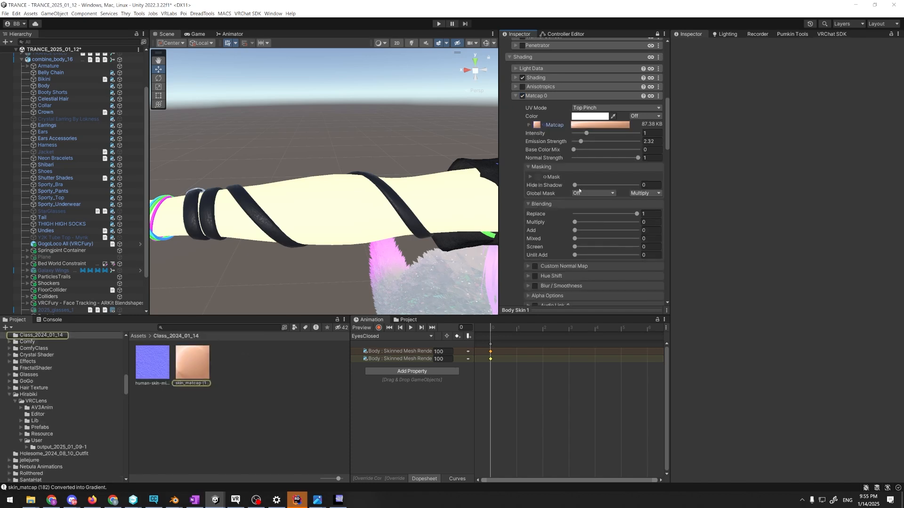
pyautogui.moveTo(580, 142)
pyautogui.mouseDown()
pyautogui.moveTo(614, 141)
pyautogui.moveTo(573, 143)
pyautogui.mouseUp()
pyautogui.moveTo(372, 207)
pyautogui.keyDown('alt'); pyautogui.mouseDown()
pyautogui.moveTo(426, 212)
pyautogui.moveTo(364, 214)
pyautogui.mouseUp(); pyautogui.keyUp('alt')
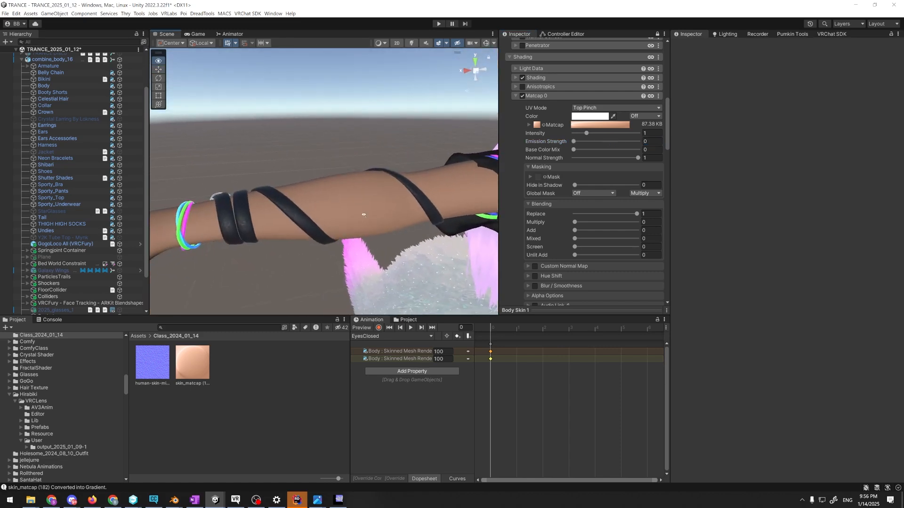
pyautogui.keyDown('alt'); pyautogui.scroll(5, 371, 215); pyautogui.keyUp('alt')
pyautogui.moveTo(371, 215); pyautogui.dragTo(428, 182, button='right')
# Review the avatar's performance and texture memory validations in the VRChat SDK Builder
pyautogui.click(725, 33)
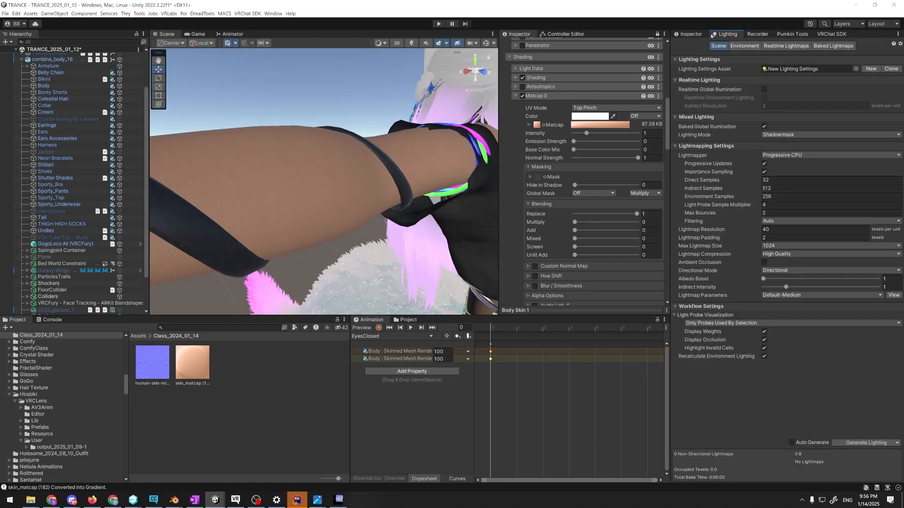
pyautogui.click(831, 34)
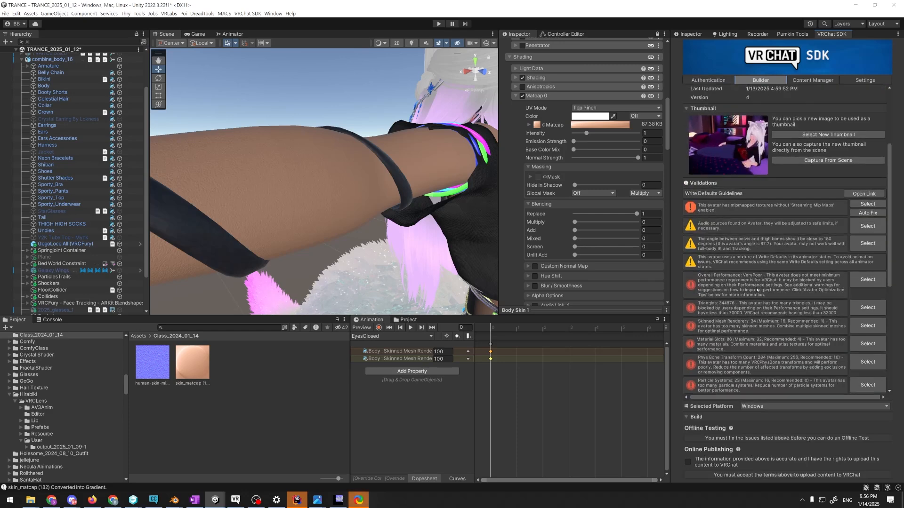
pyautogui.scroll(-5, 756, 290)
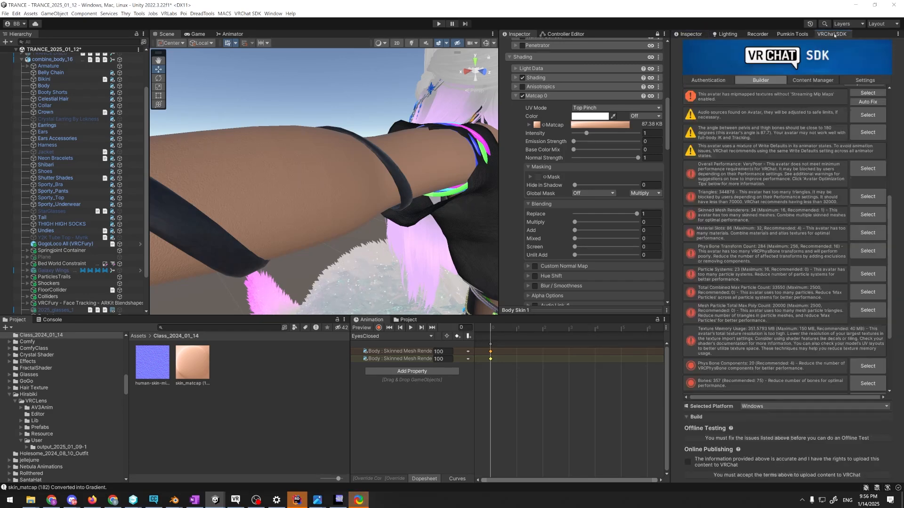
pyautogui.scroll(-3, 772, 250)
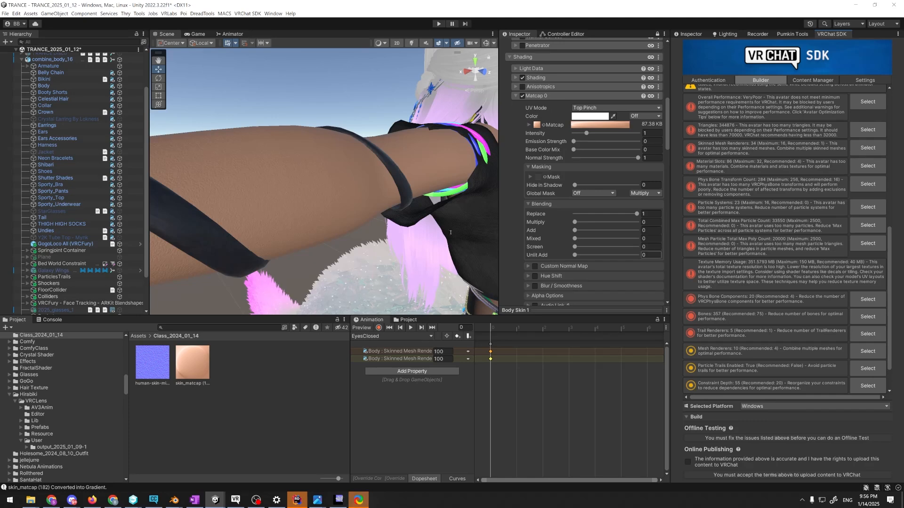
# Examine the avatar's skin in the scene and review Body Skin 1's normal map and Matcap 0 settings
pyautogui.moveTo(451, 232); pyautogui.dragTo(414, 240, button='right')
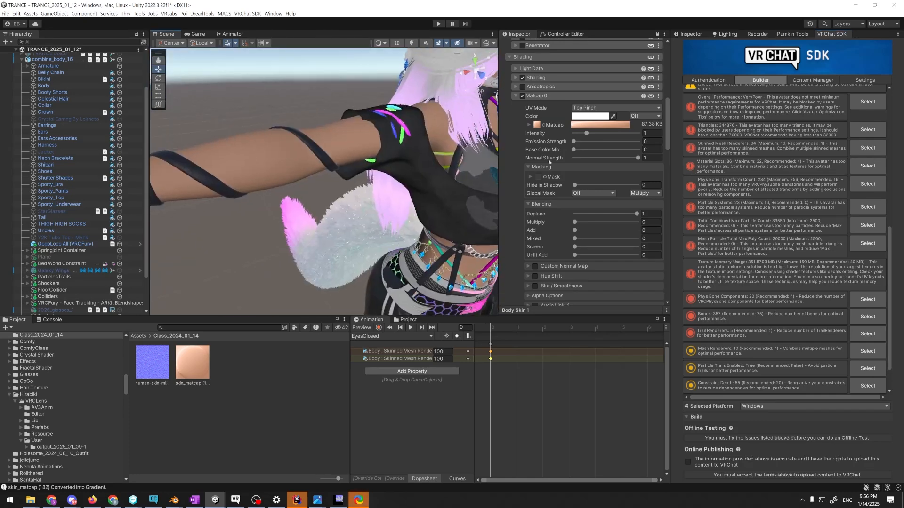
pyautogui.scroll(10, 549, 161)
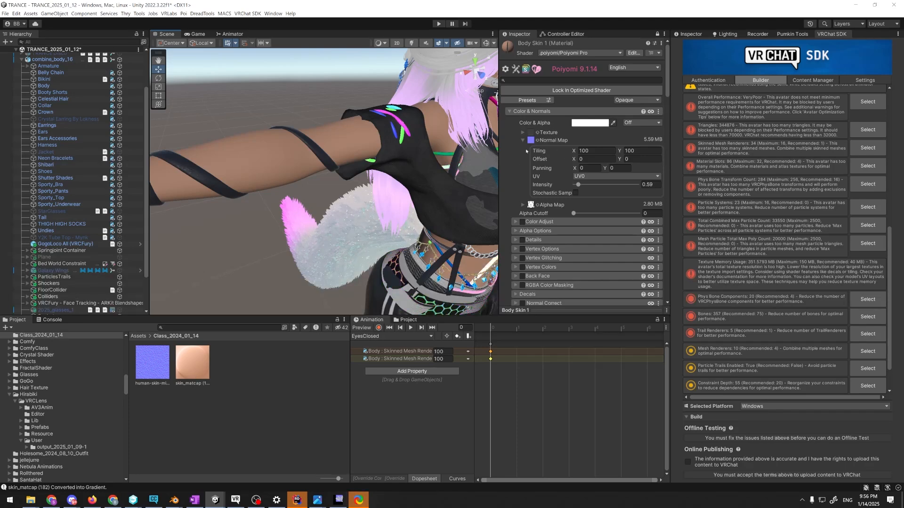
pyautogui.moveTo(376, 203); pyautogui.dragTo(380, 184, button='right')
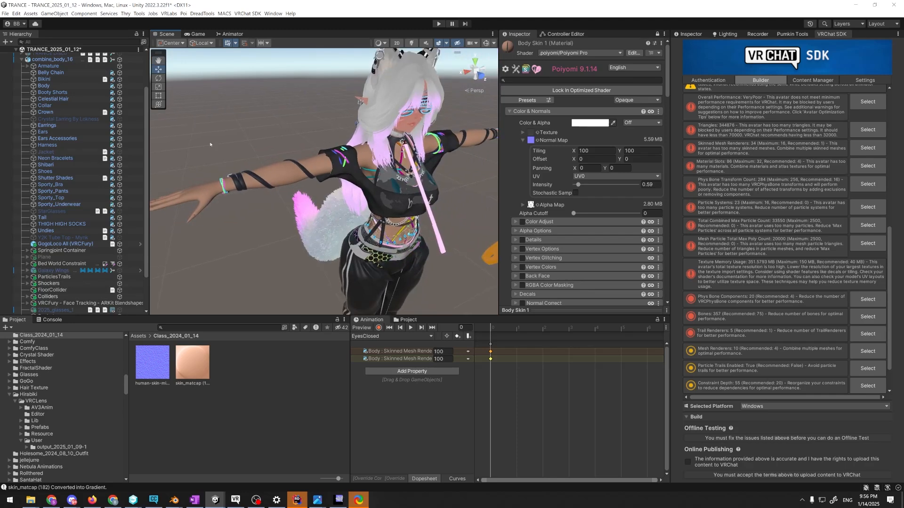
pyautogui.scroll(-3, 107, 140)
pyautogui.scroll(4, 106, 140)
pyautogui.scroll(10, 767, 102)
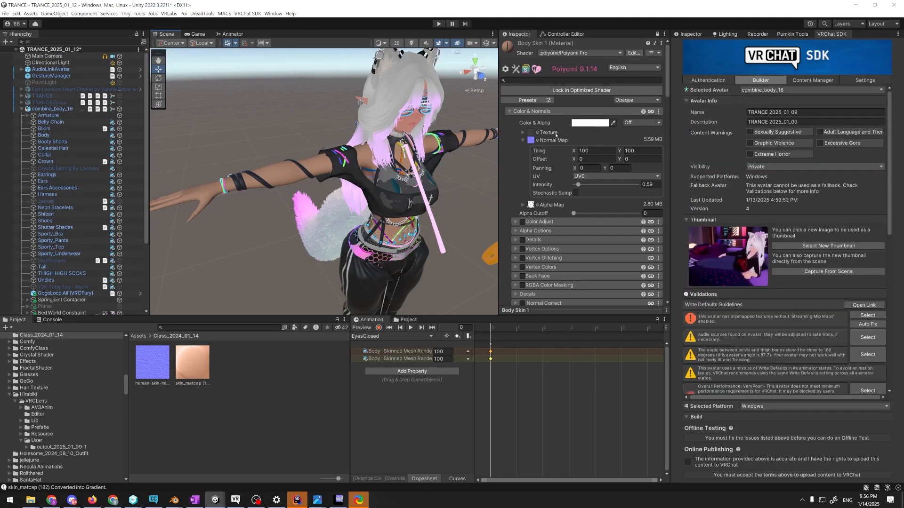
pyautogui.scroll(-10, 596, 148)
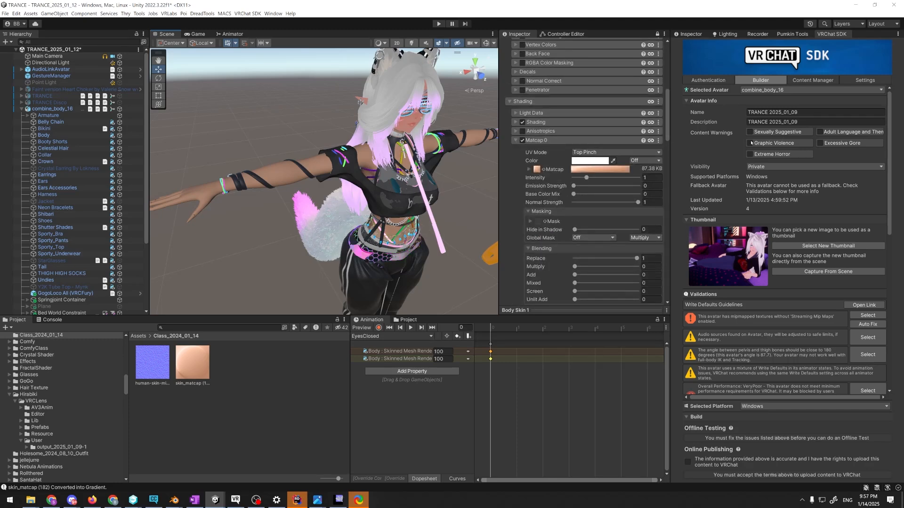
pyautogui.scroll(5, 530, 156)
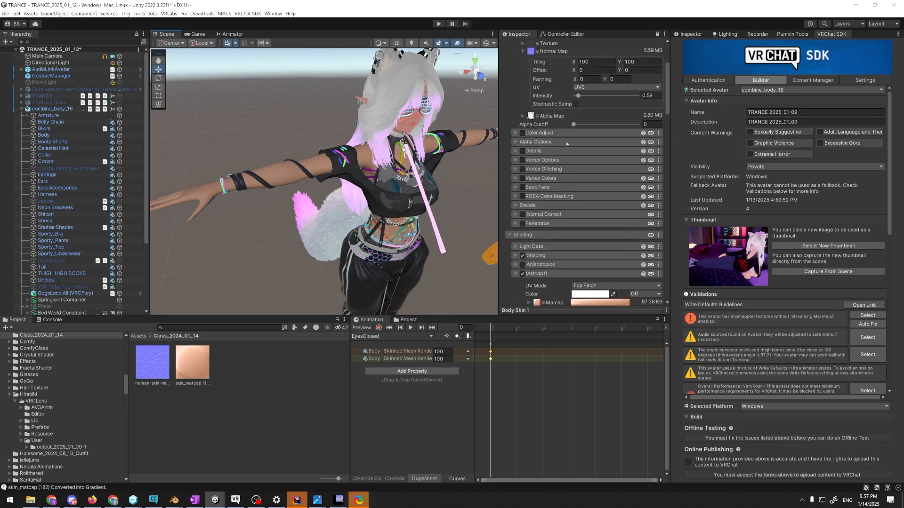
pyautogui.scroll(3, 567, 143)
# Select combine_body_16, unlock the Inspector and detach the blueprint ID in its Pipeline Manager
pyautogui.click(54, 109)
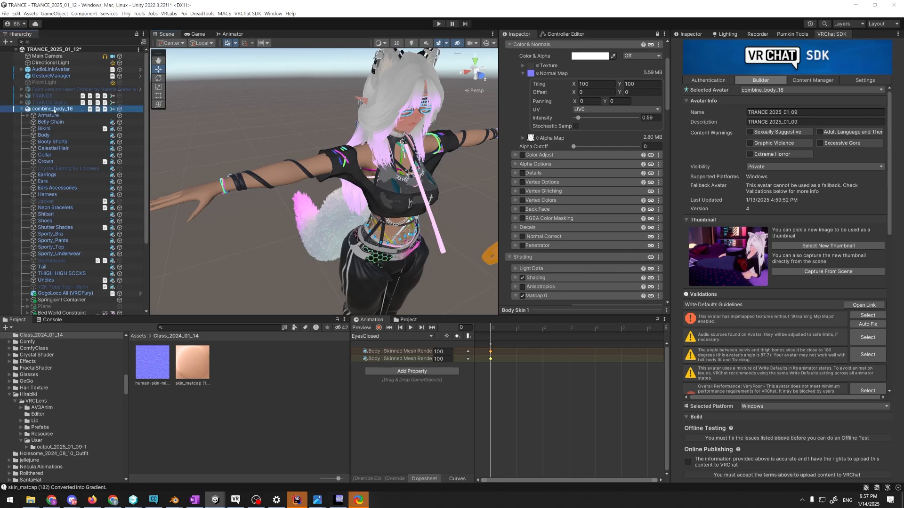
pyautogui.scroll(-15, 549, 208)
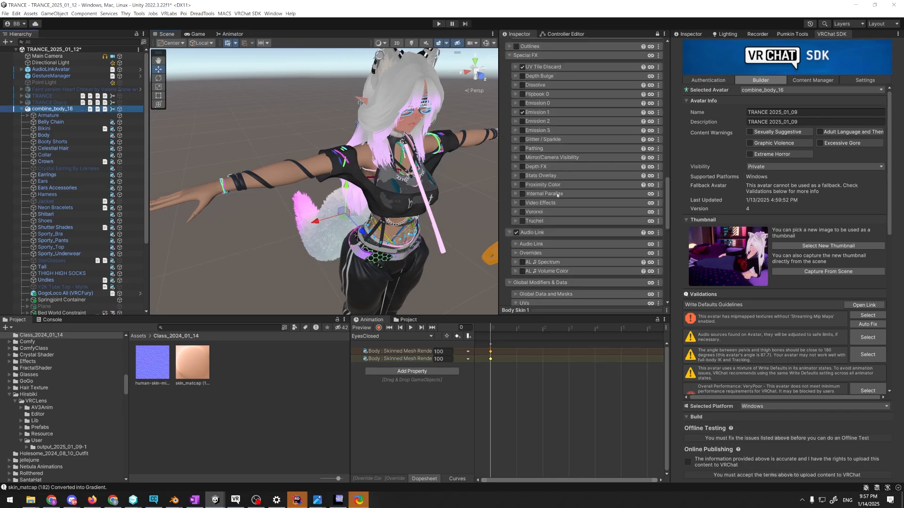
pyautogui.scroll(-1, 565, 217)
pyautogui.scroll(18, 645, 141)
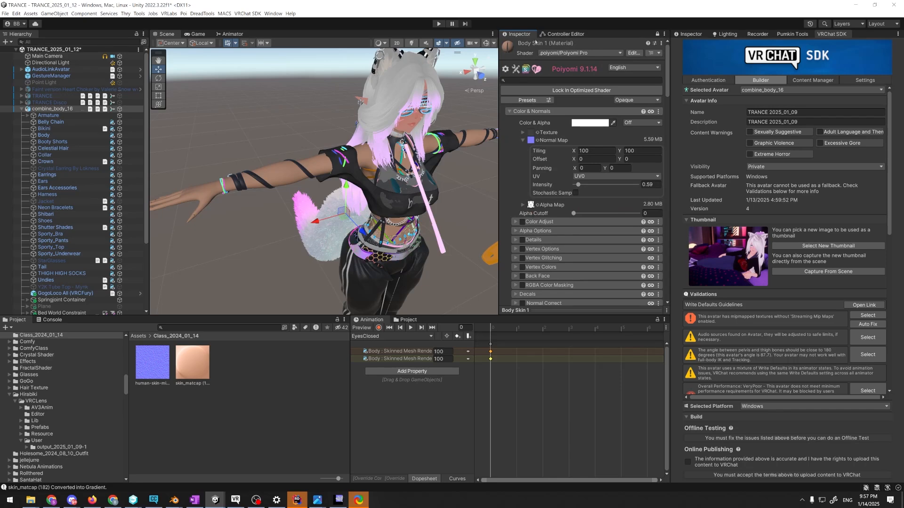
pyautogui.click(657, 34)
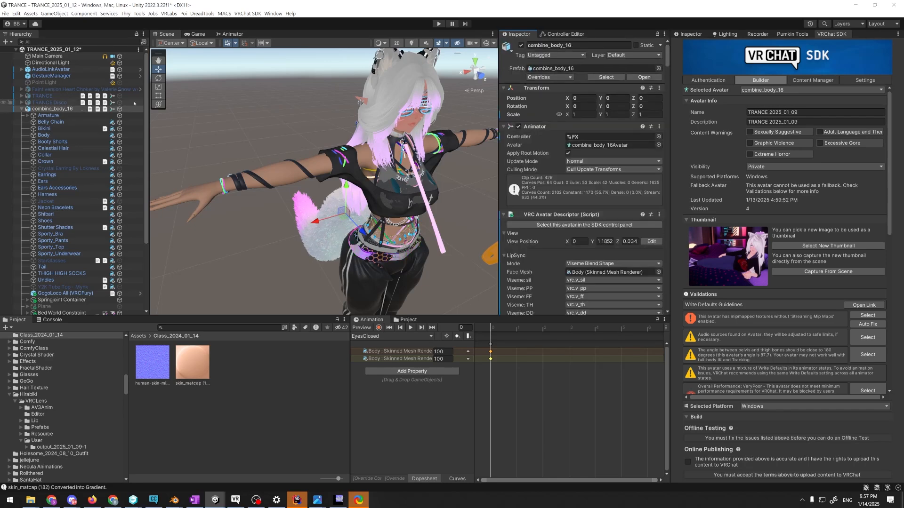
pyautogui.moveTo(667, 55); pyautogui.dragTo(668, 120)
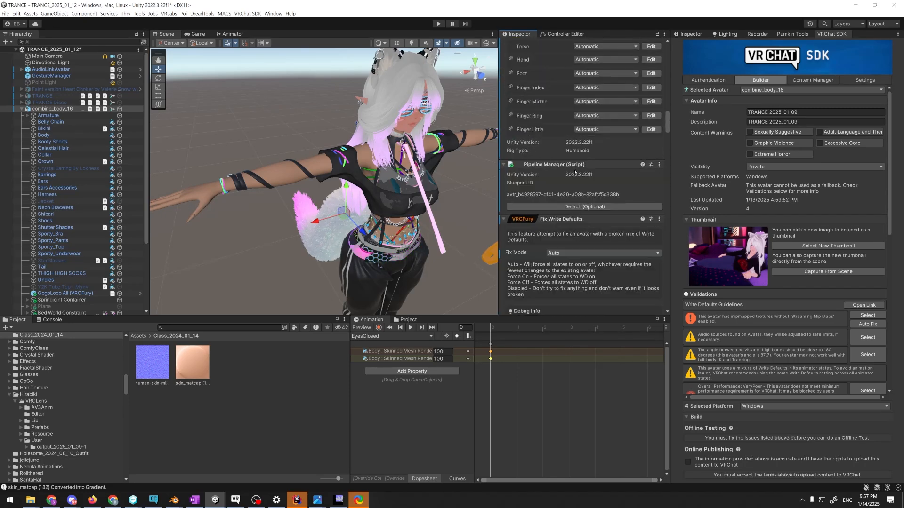
pyautogui.click(581, 208)
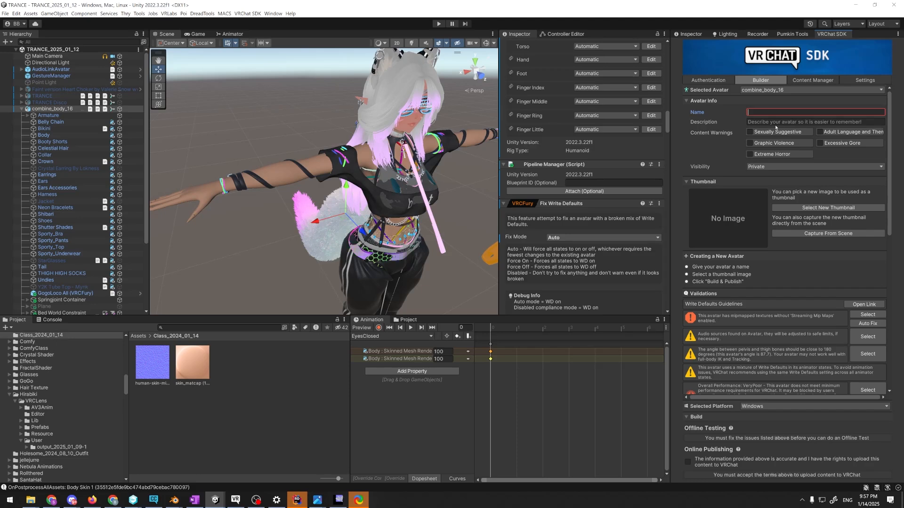
# Name the new avatar "TRANCE Class 2025_01_14" and capture its thumbnail from the scene
pyautogui.write('TRANCE Class 2025_01_1')
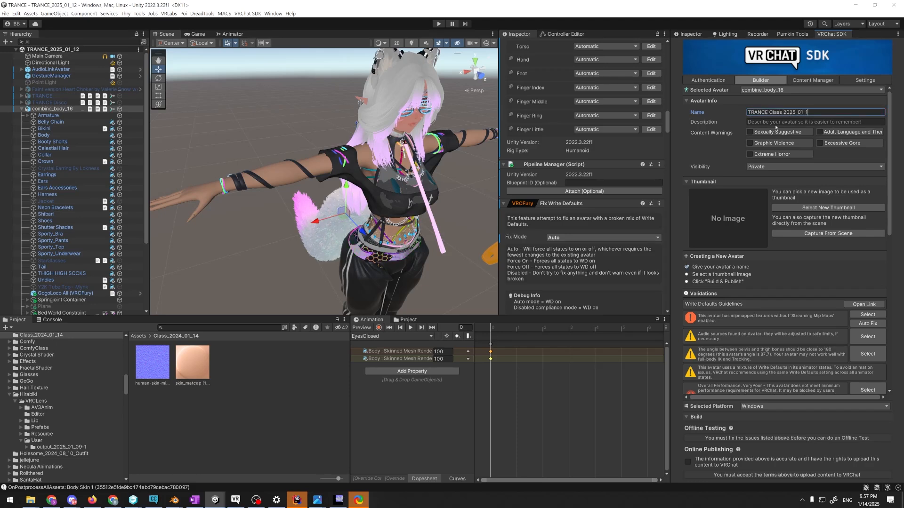
pyautogui.write('4')
pyautogui.click(828, 233)
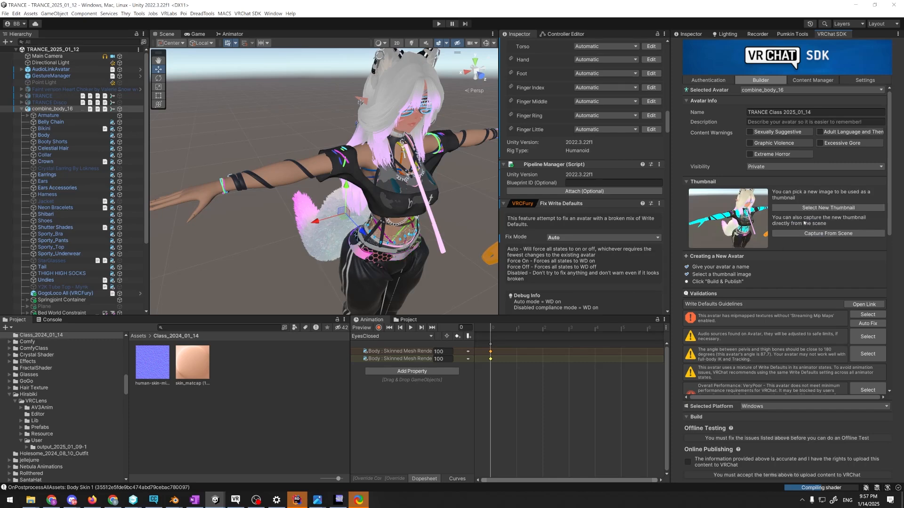
# Auto-fix the Streaming Mip Maps validation and start Build & Publish with the upload terms accepted
pyautogui.scroll(-1, 762, 317)
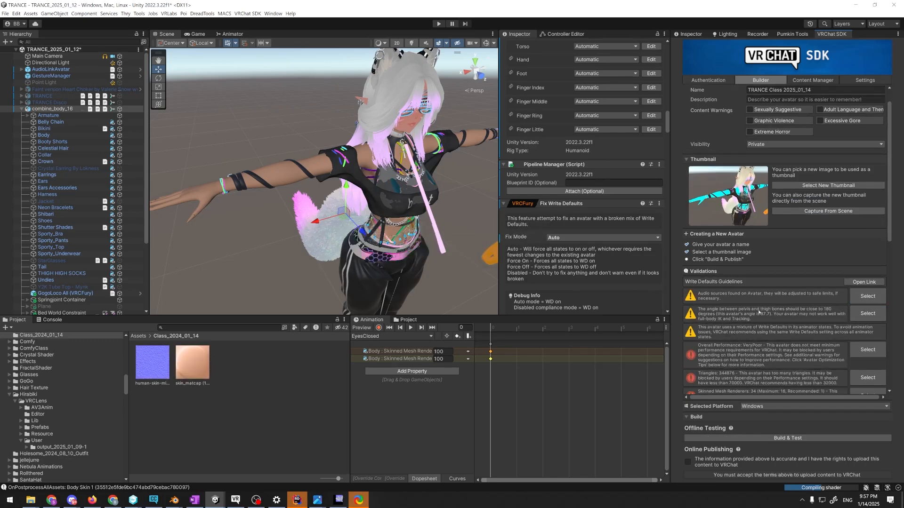
pyautogui.scroll(-8, 816, 312)
pyautogui.click(704, 473)
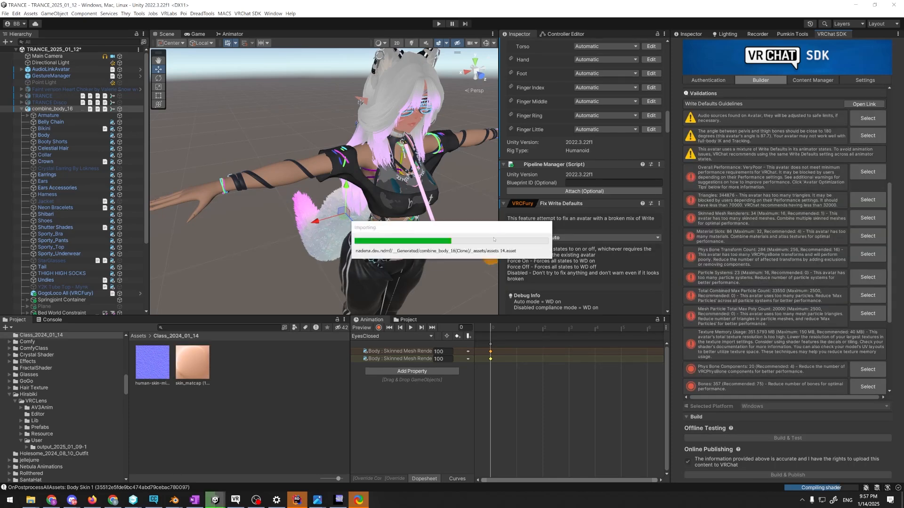
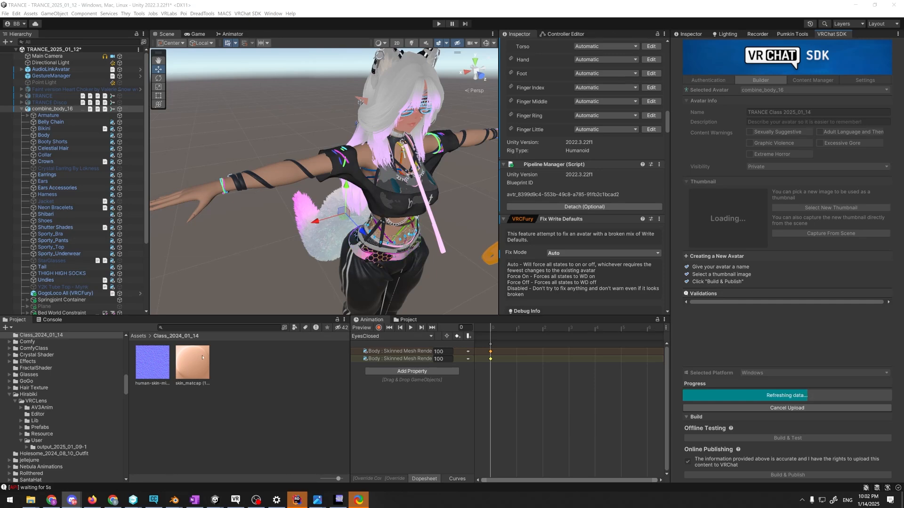
# Open Thry's Avatar Evaluator for combine_body_16 and reposition its window over the scene
pyautogui.click(136, 14)
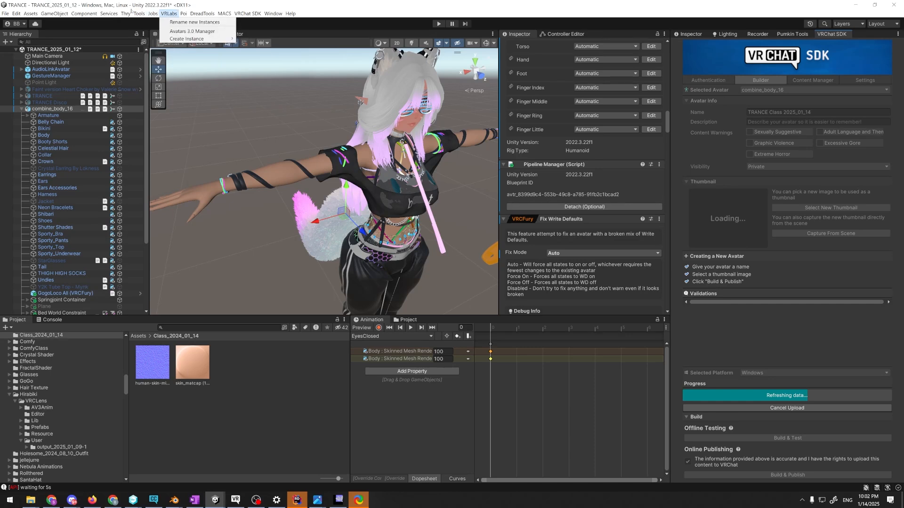
pyautogui.moveTo(123, 14)
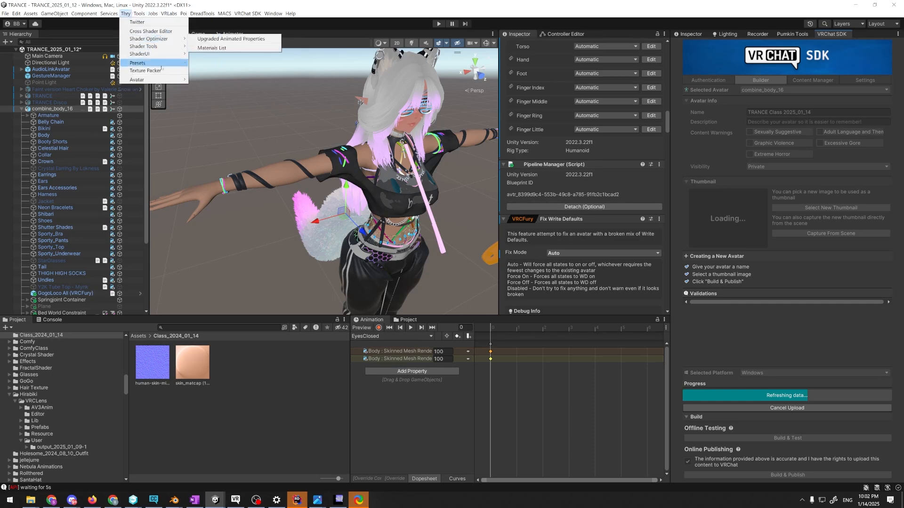
pyautogui.moveTo(163, 81)
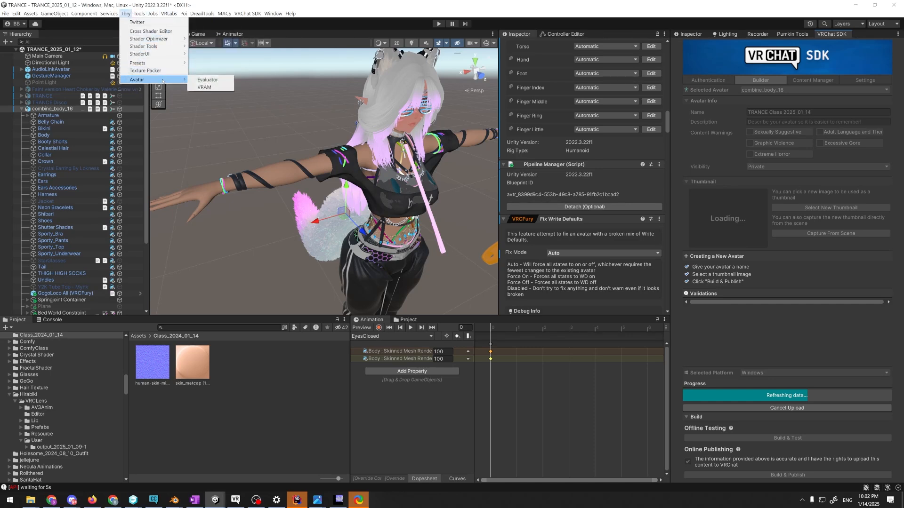
pyautogui.click(207, 79)
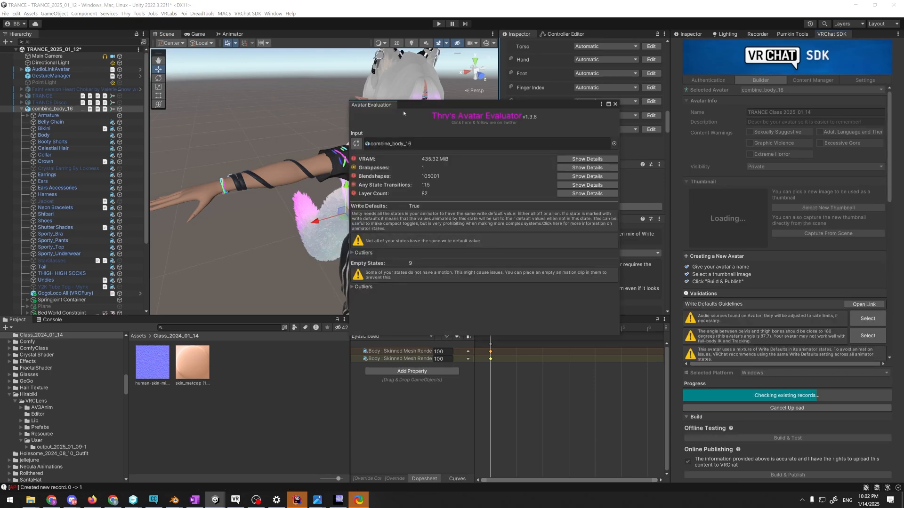
pyautogui.moveTo(417, 102); pyautogui.dragTo(315, 114)
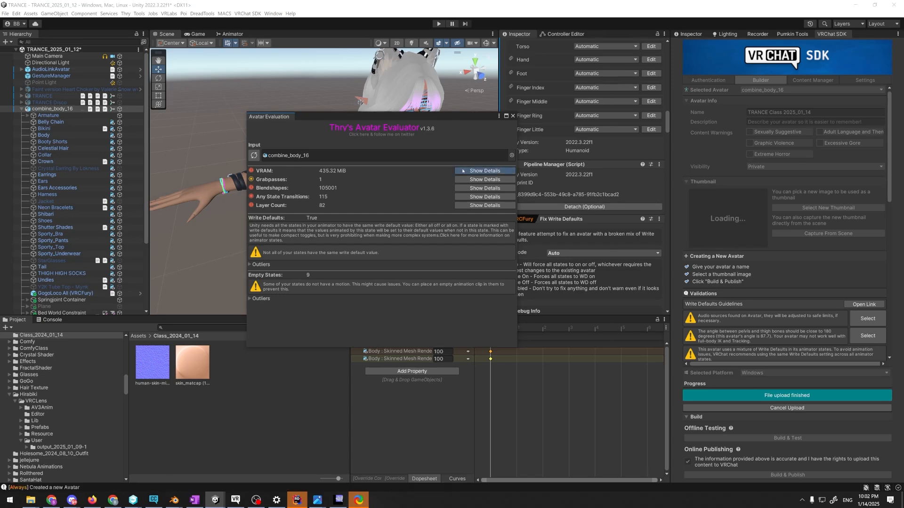
# Show the avatar's VRAM details and expand the list of textures in the calculator
pyautogui.click(485, 170)
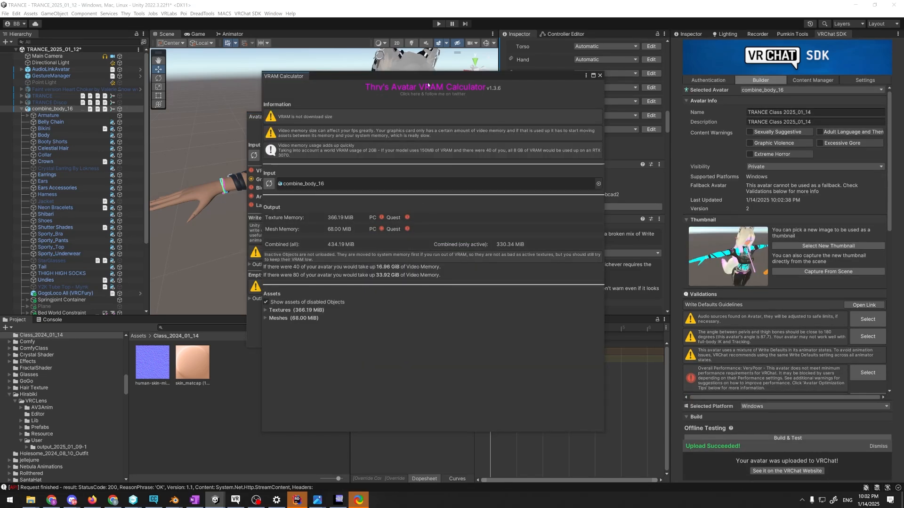
pyautogui.moveTo(426, 79); pyautogui.dragTo(383, 80)
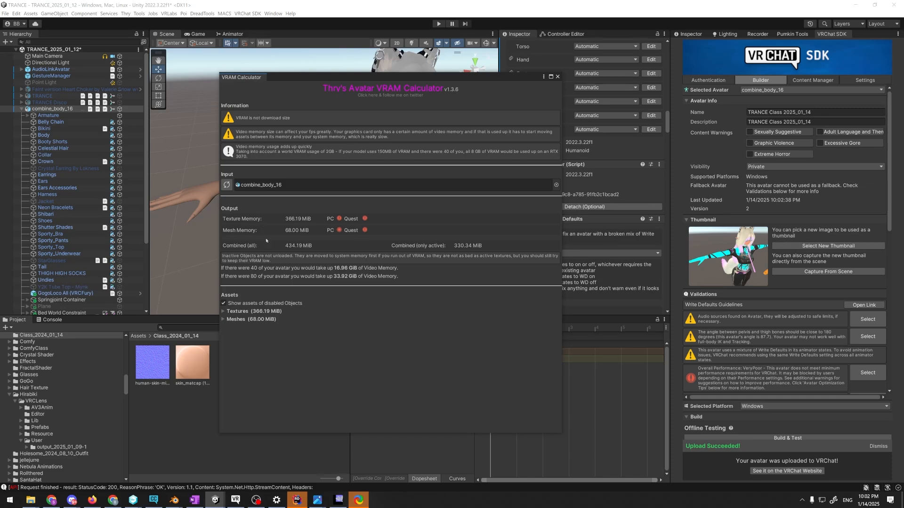
pyautogui.click(247, 311)
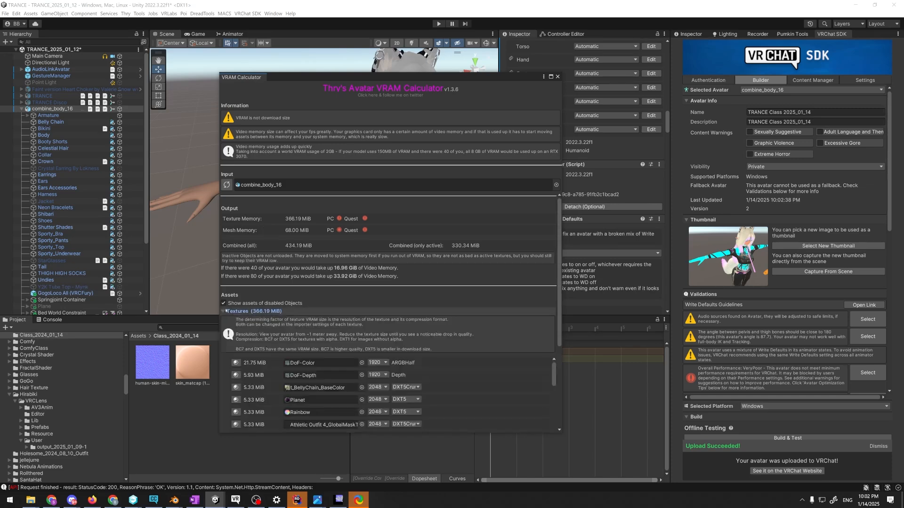
# Browse the largest textures in the VRAM list and locate t_BellyChain_BaseColor in the project files
pyautogui.scroll(-3, 301, 306)
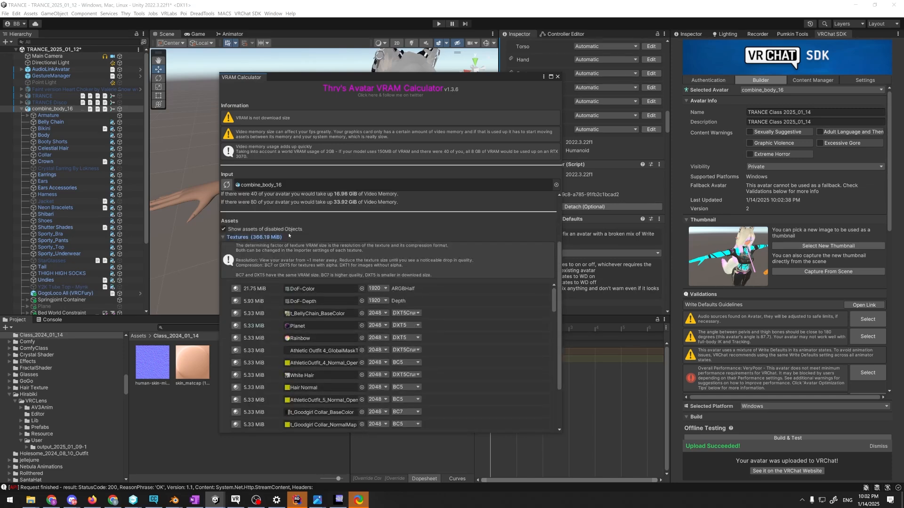
pyautogui.scroll(-2, 297, 224)
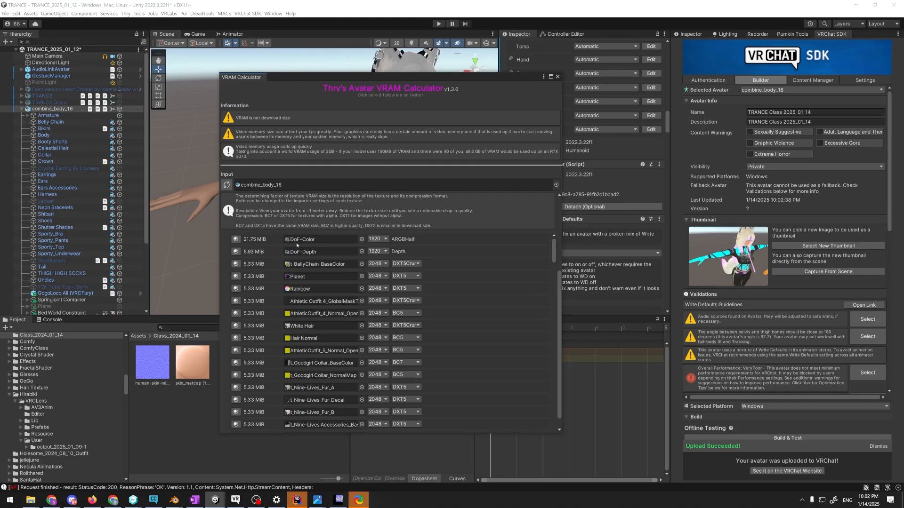
pyautogui.scroll(-1, 262, 262)
pyautogui.scroll(1, 315, 266)
pyautogui.click(298, 265)
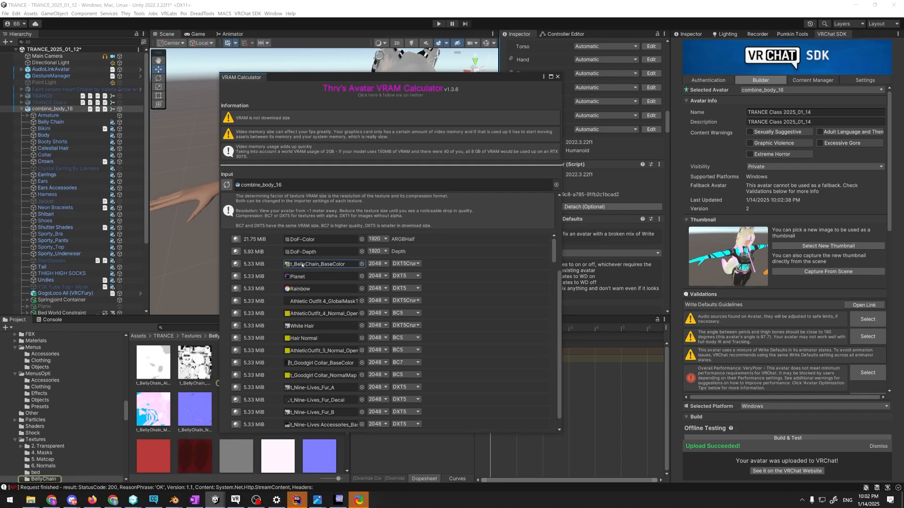
# Inspect the available compression formats and maximum sizes for the t_BellyChain_BaseColor texture
pyautogui.moveTo(355, 82); pyautogui.dragTo(434, 76)
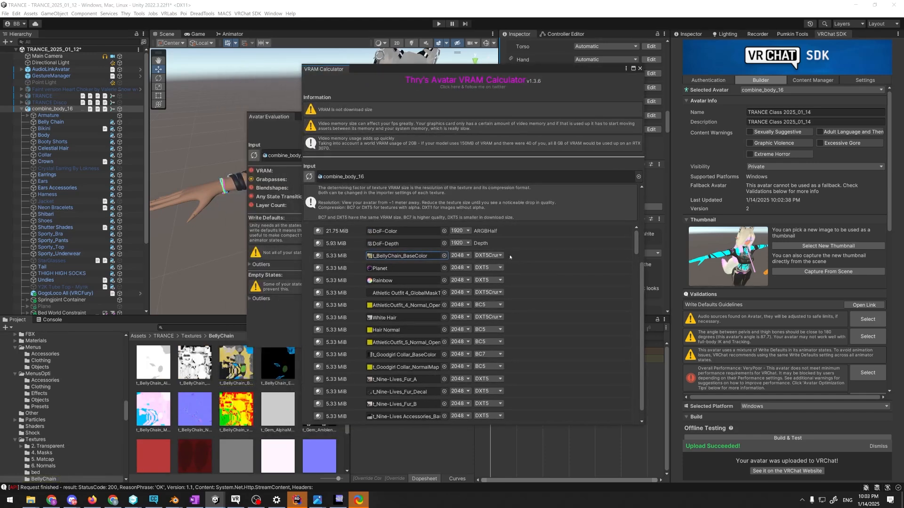
pyautogui.click(488, 255)
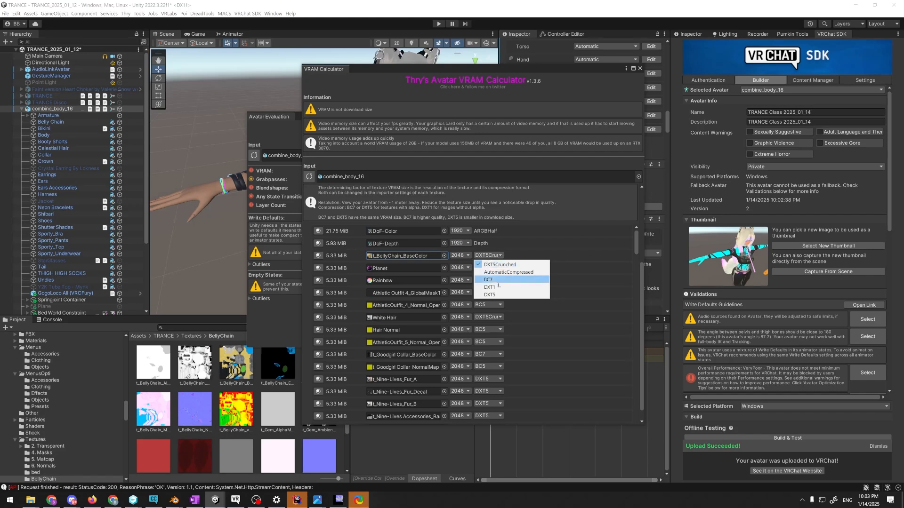
pyautogui.click(460, 255)
pyautogui.click(459, 256)
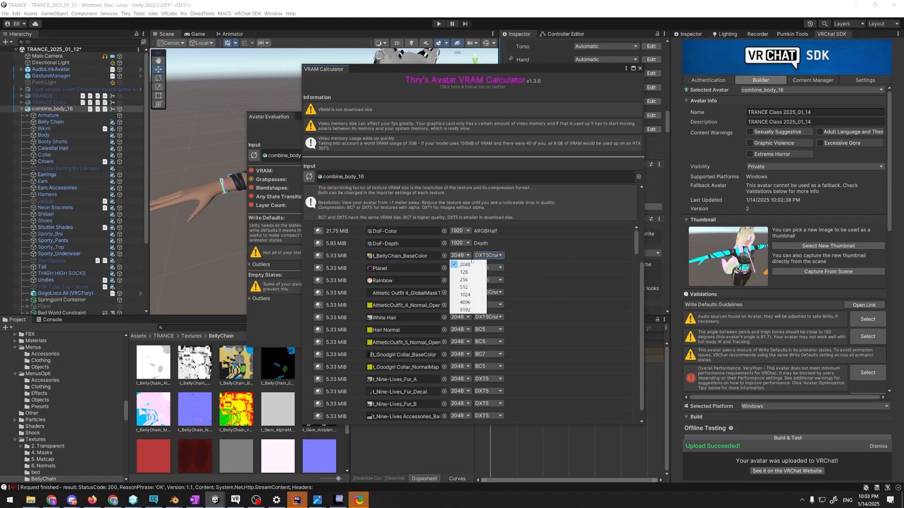
pyautogui.click(467, 303)
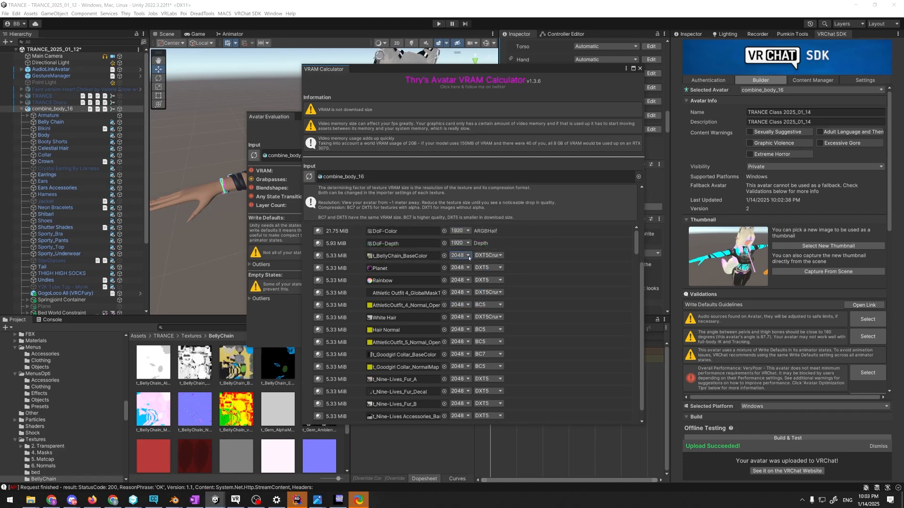
# Review the rest of the avatar's texture list, checking memory use, resolution and compression format
pyautogui.scroll(-10, 540, 264)
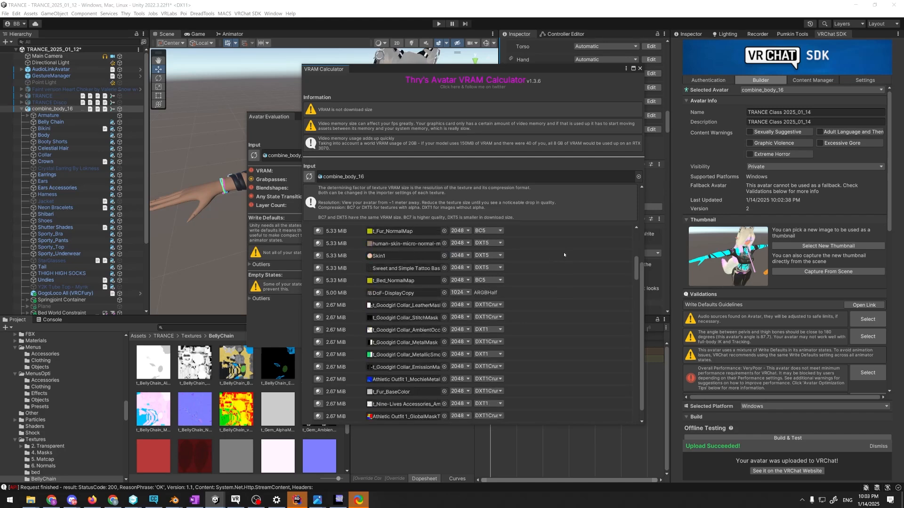
pyautogui.scroll(-10, 562, 254)
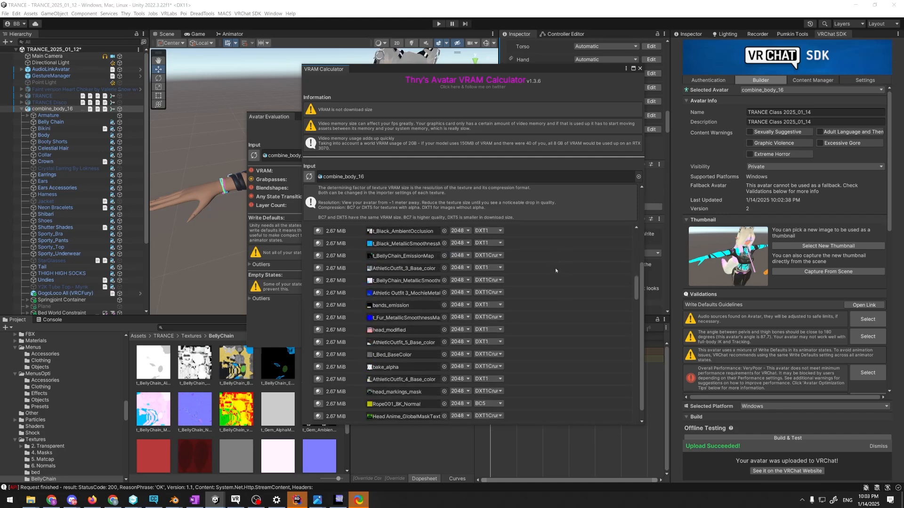
pyautogui.scroll(-8, 552, 267)
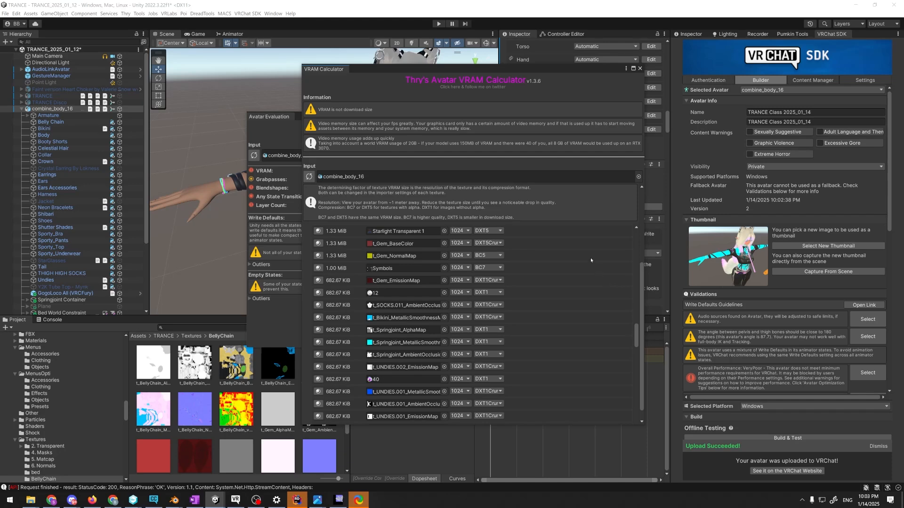
pyautogui.scroll(10, 590, 258)
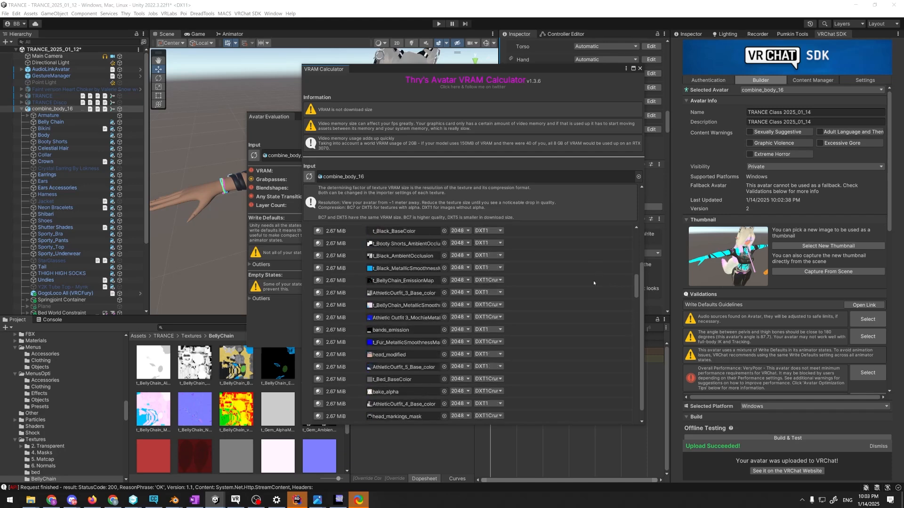
pyautogui.scroll(8, 593, 283)
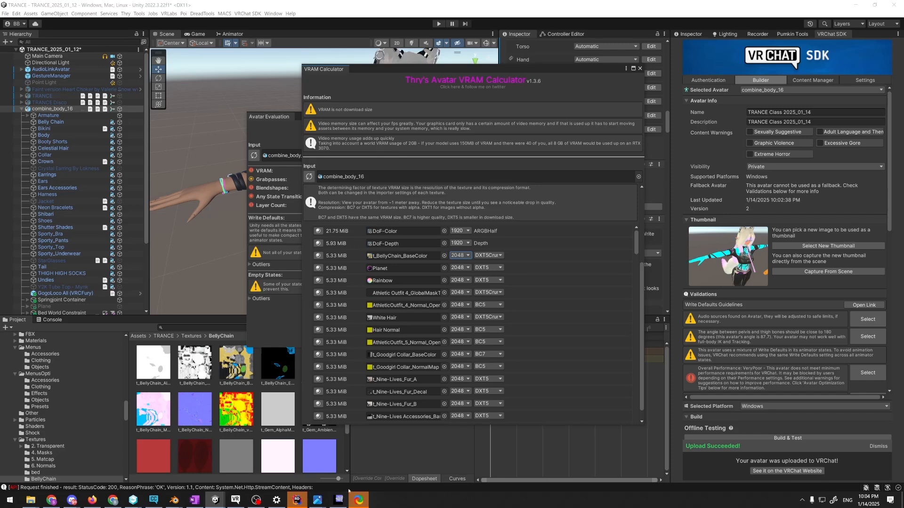
# Switch to VRChat and change into the uploaded avatar TRANCE Class 2025_01_14
pyautogui.hotkey('alt', 'Tab')
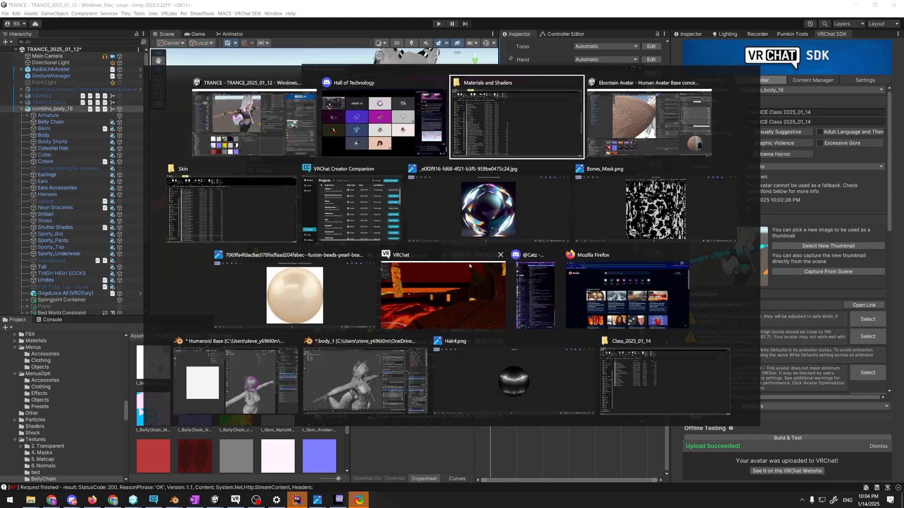
pyautogui.click(469, 265)
pyautogui.press('Escape')
pyautogui.click(364, 425)
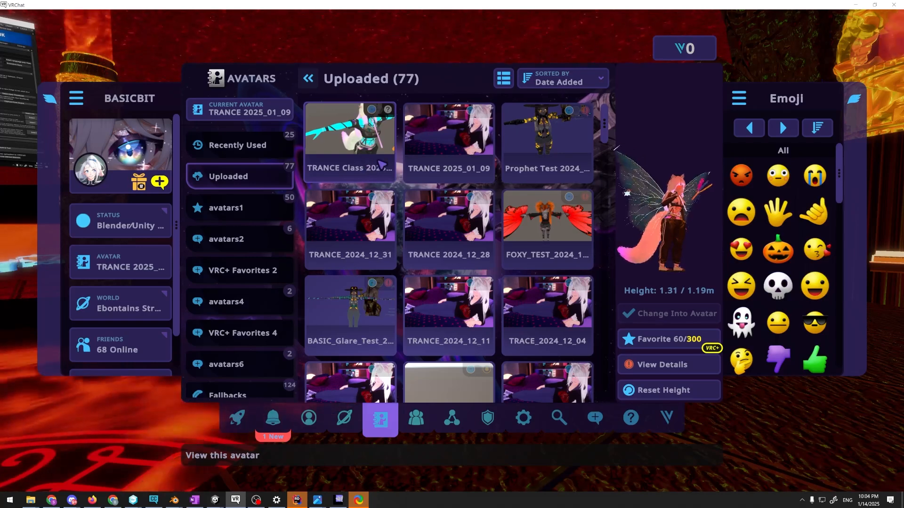
pyautogui.click(377, 133)
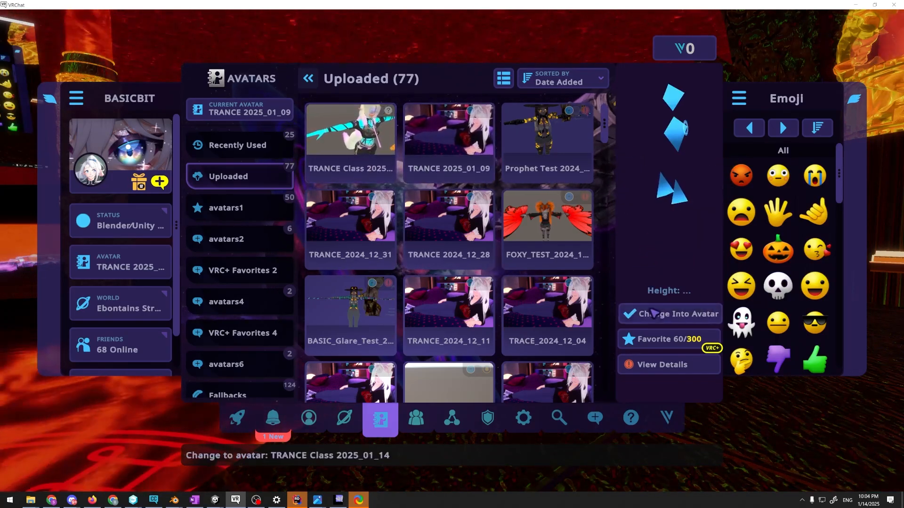
pyautogui.click(653, 313)
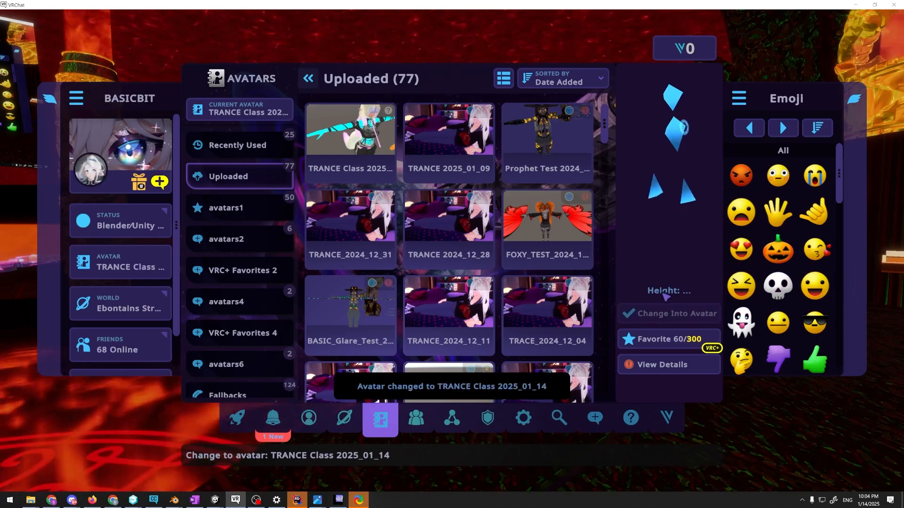
# Turn on the personal mirror to see the newly worn avatar
pyautogui.press('Escape')
pyautogui.press('r')
pyautogui.click(367, 394)
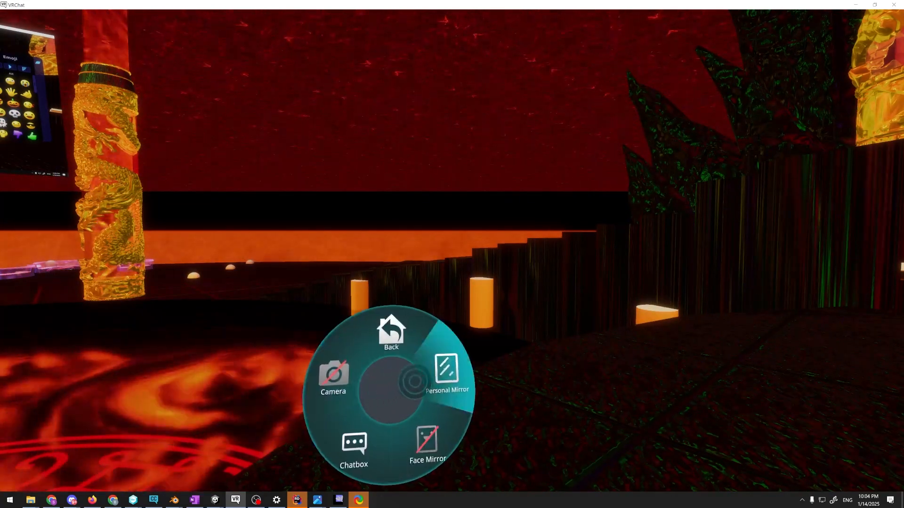
pyautogui.click(414, 382)
pyautogui.press('r')
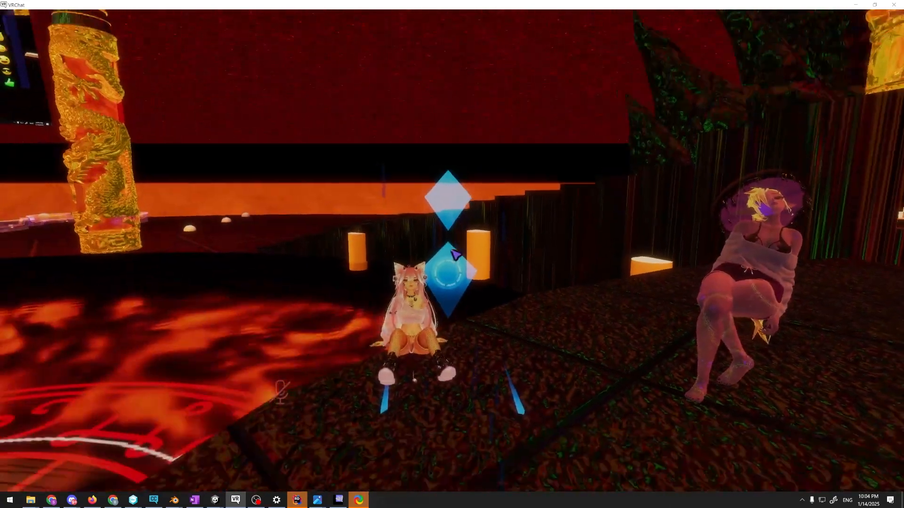
# View the current avatar's details, checking its performance rating, download size and texture memory
pyautogui.press('Escape')
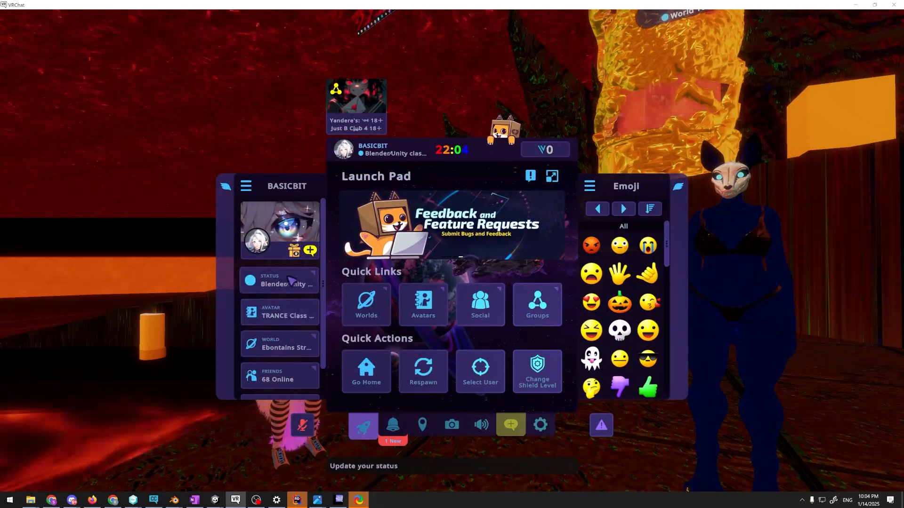
pyautogui.click(280, 315)
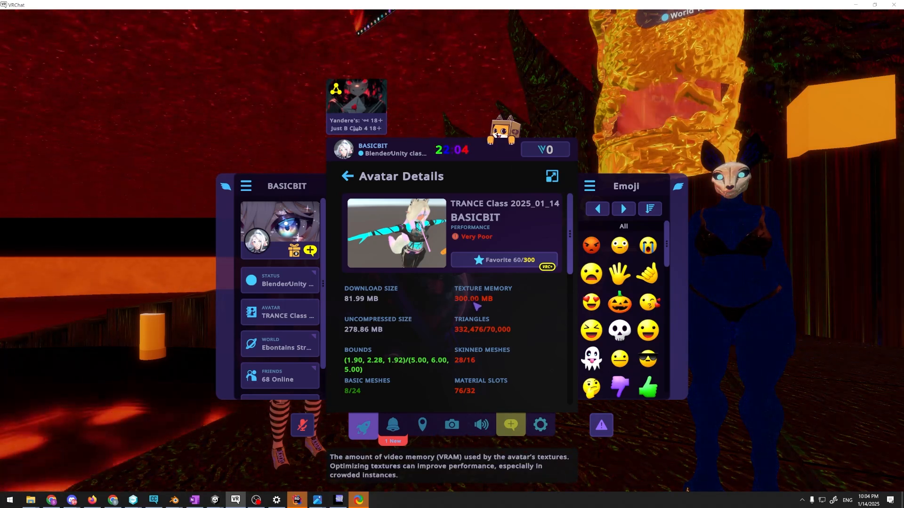
pyautogui.press('Escape')
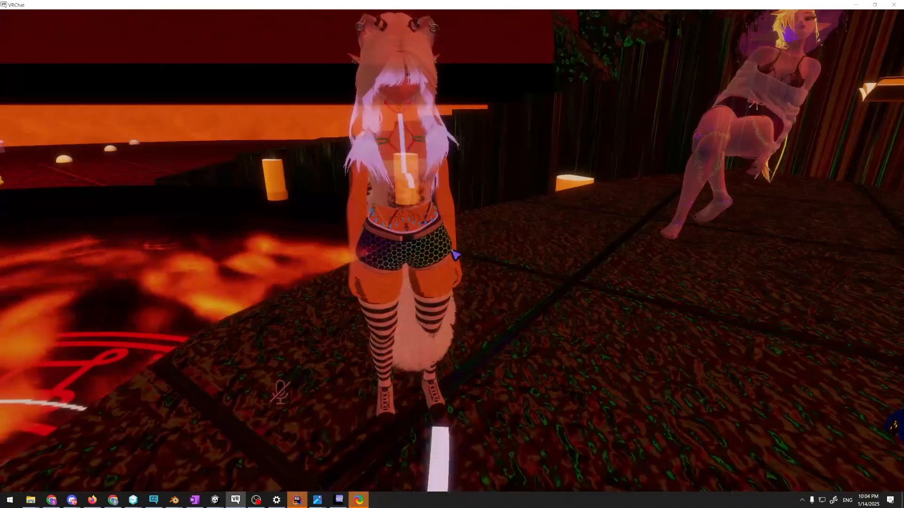
# Switch briefly to Unity's VRAM Calculator, then return to VRChat and check the current avatar's uncompressed size and other details
pyautogui.hotkey('alt', 'Tab')
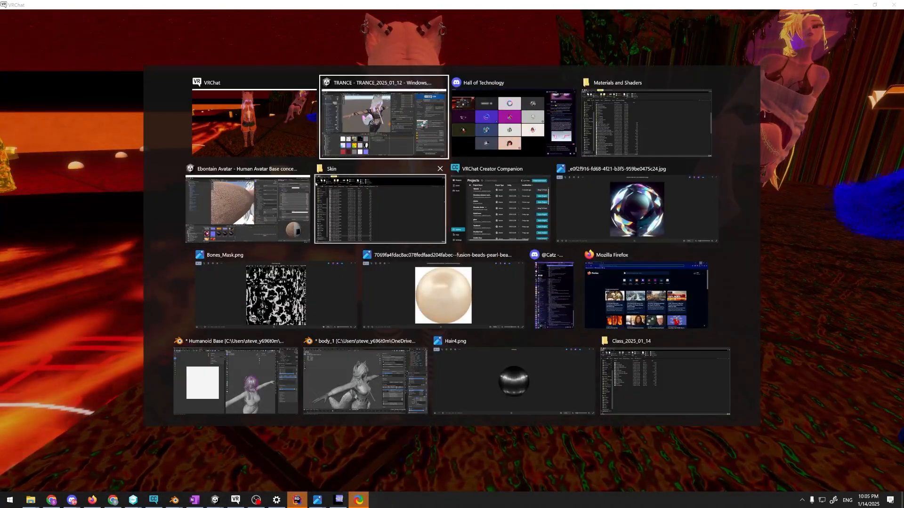
pyautogui.click(331, 147)
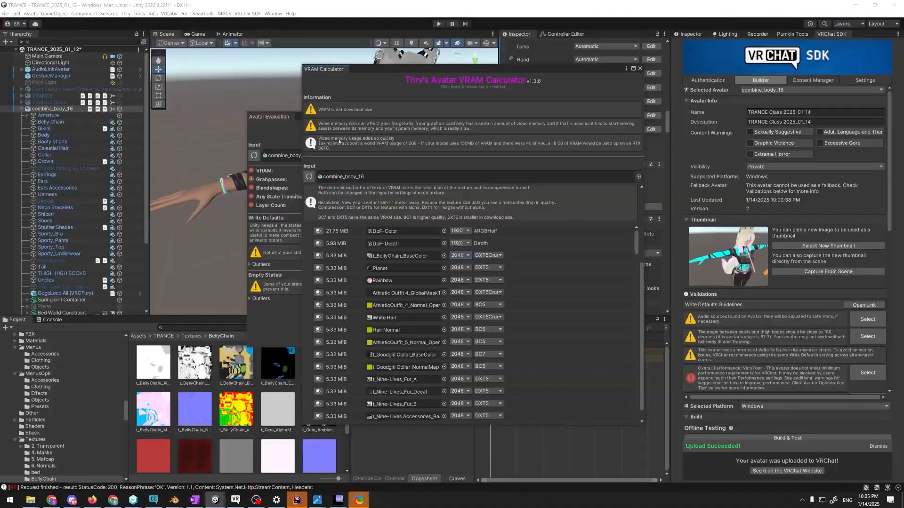
pyautogui.hotkey('alt', 'Tab')
pyautogui.press('Escape')
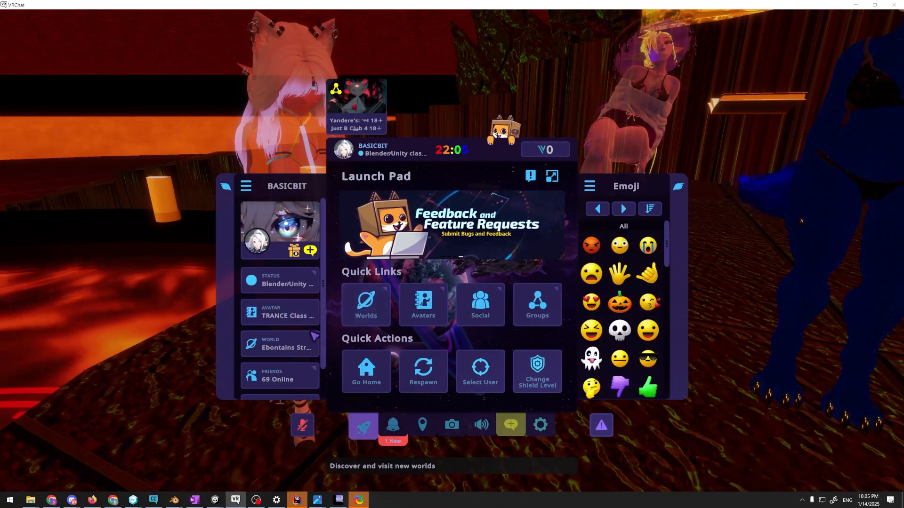
pyautogui.click(280, 313)
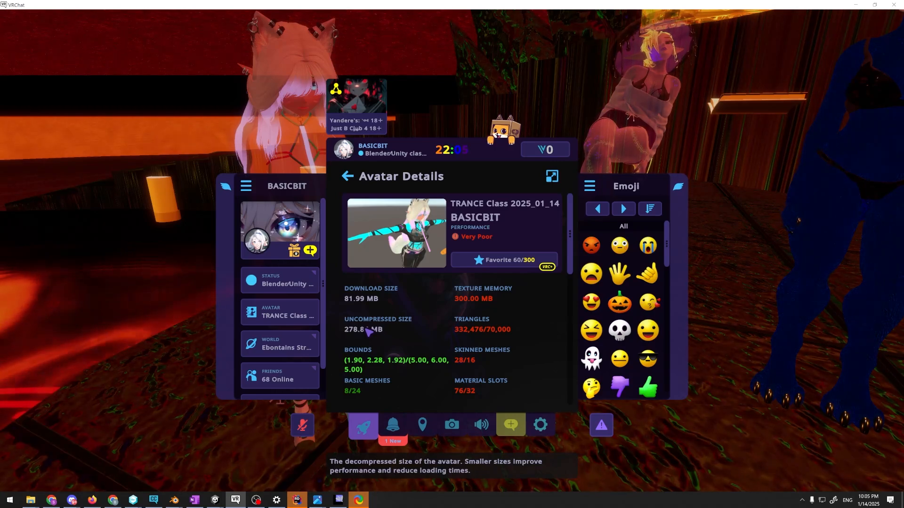
pyautogui.press('Escape')
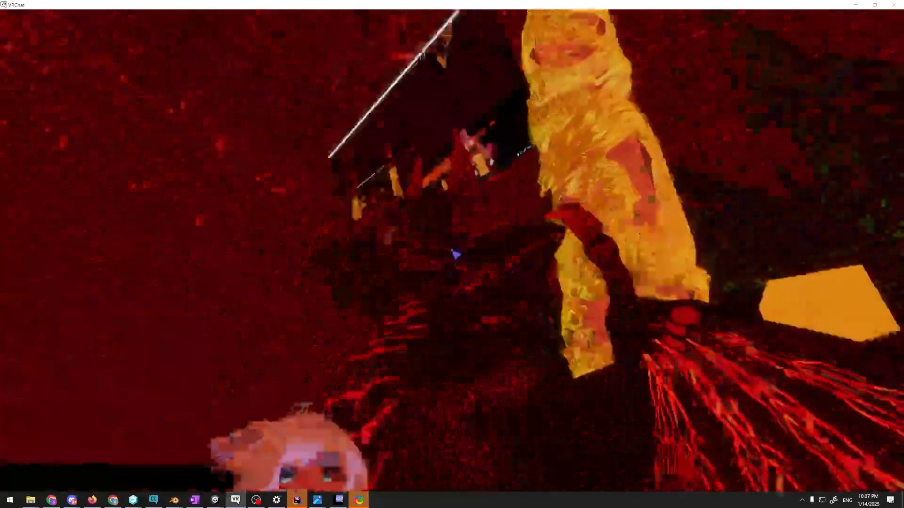
pyautogui.press('r')
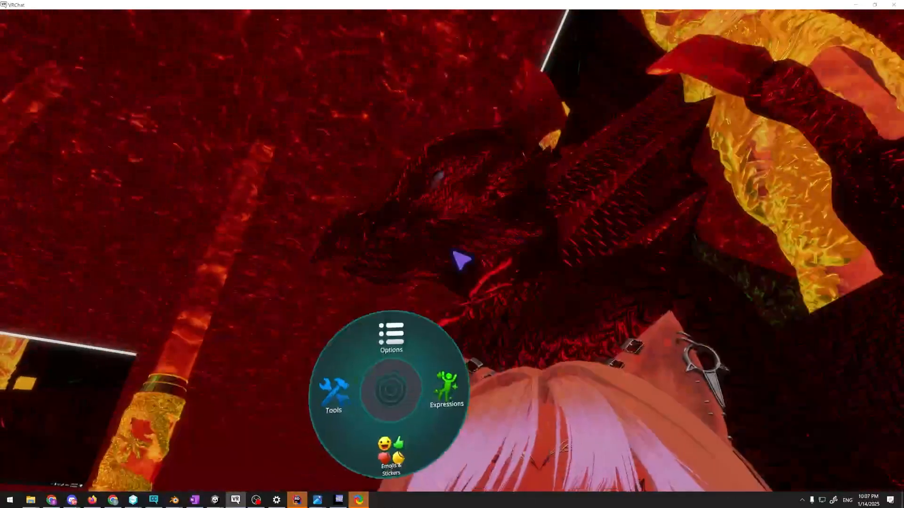
pyautogui.click(334, 396)
pyautogui.click(446, 379)
pyautogui.press('r')
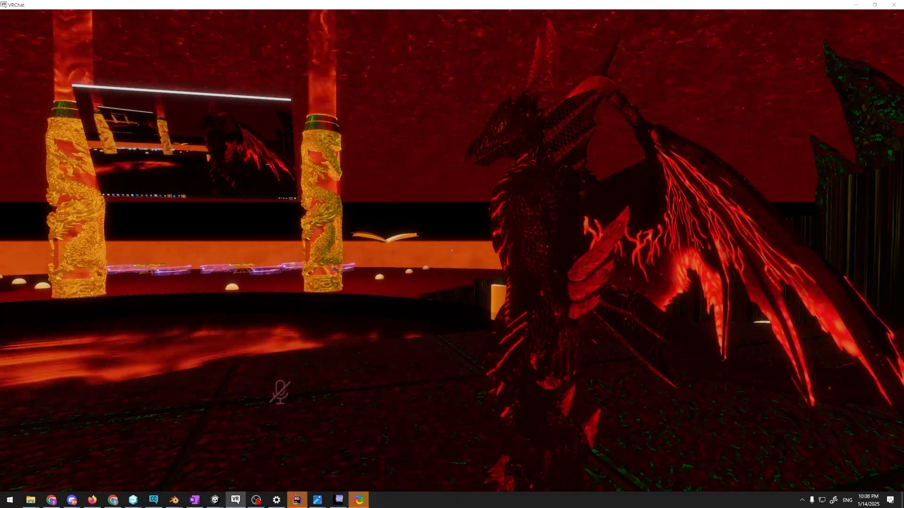
# Bring up the pearl bead reference image, move its window aside, and view the faceted crystal ball image
pyautogui.hotkey('alt', 'Tab')
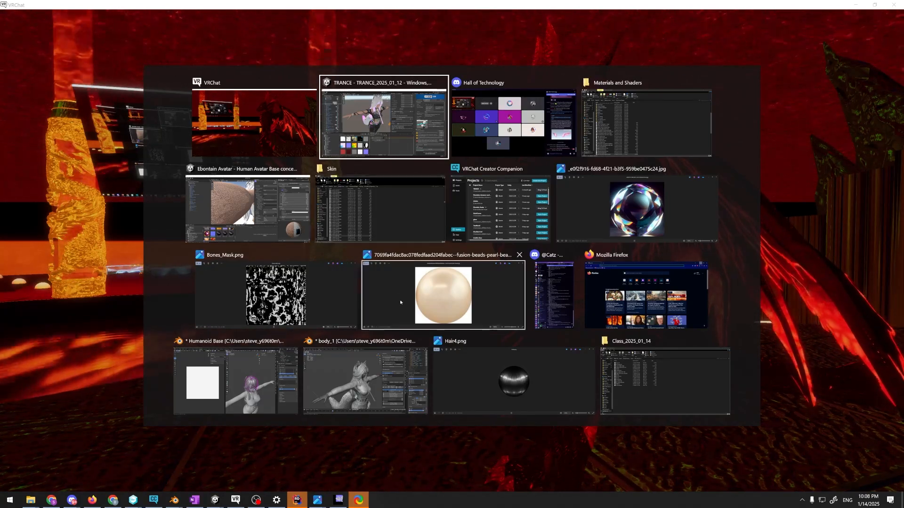
pyautogui.click(485, 320)
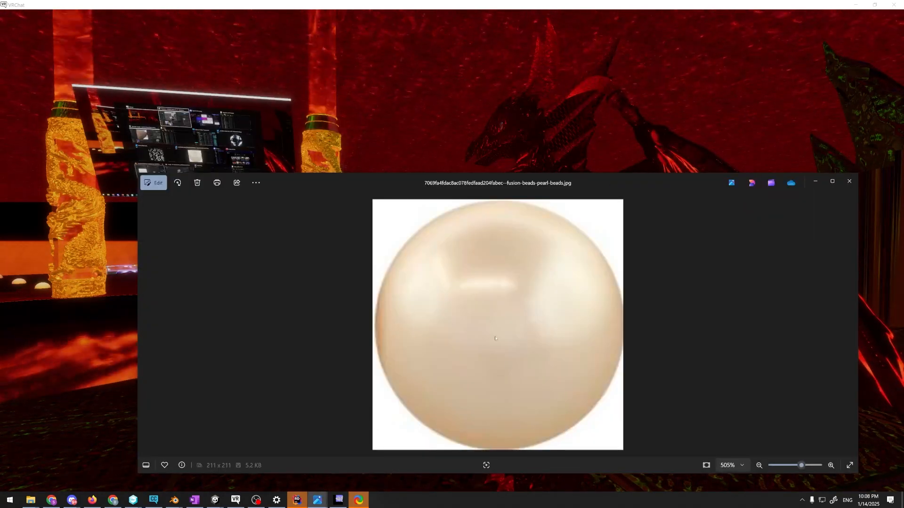
pyautogui.moveTo(410, 187); pyautogui.dragTo(379, 140)
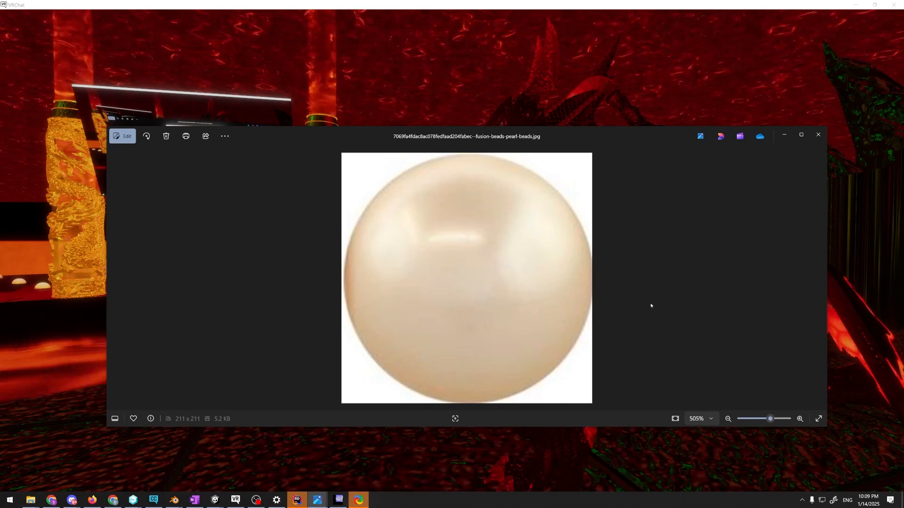
pyautogui.hotkey('alt', 'Tab')
pyautogui.click(303, 306)
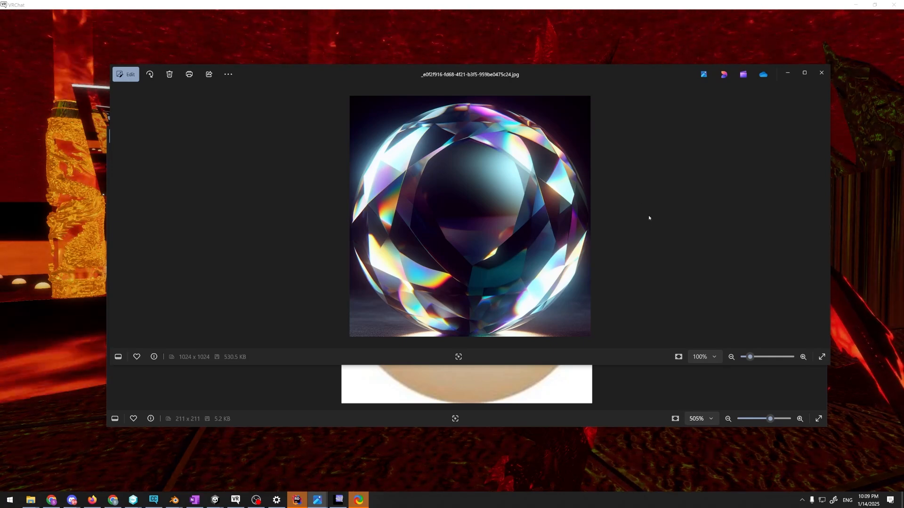
# Switch to the Ebontain Avatar project in Unity to view the skin material and its list of recent scenes
pyautogui.hotkey('alt', 'Tab')
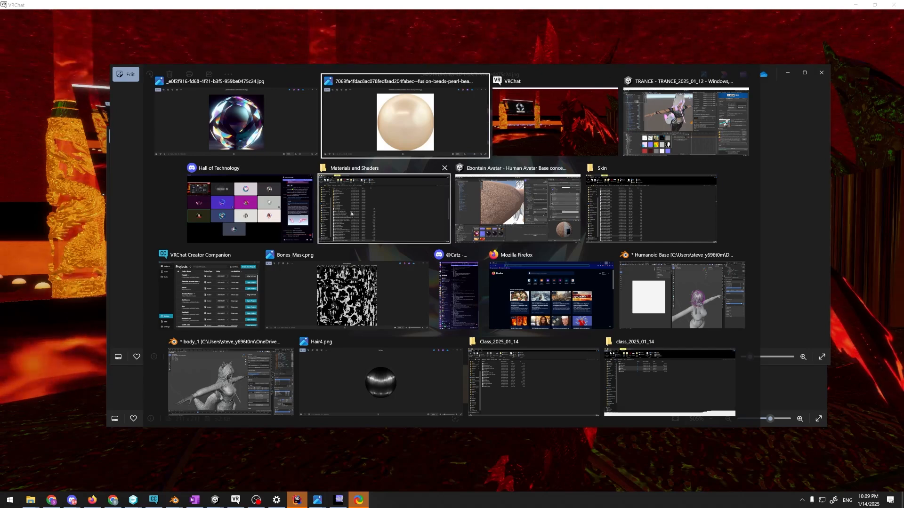
pyautogui.click(515, 217)
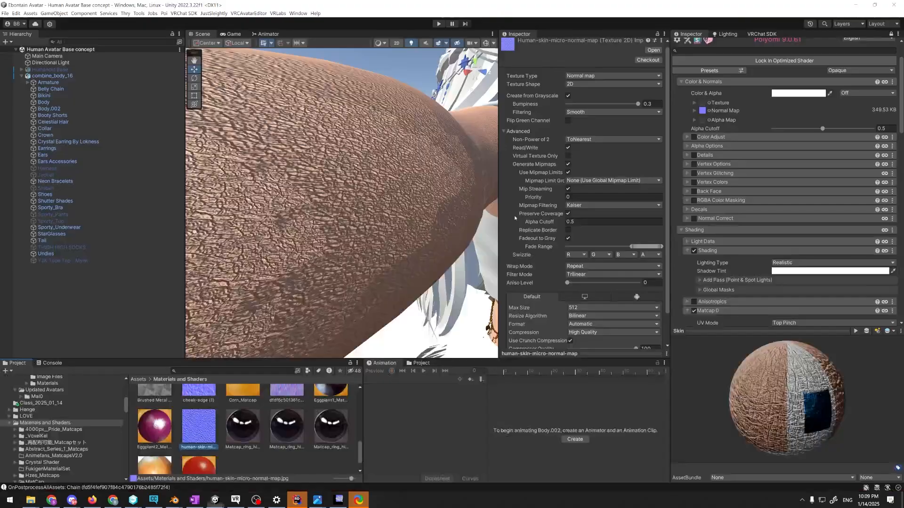
pyautogui.click(5, 13)
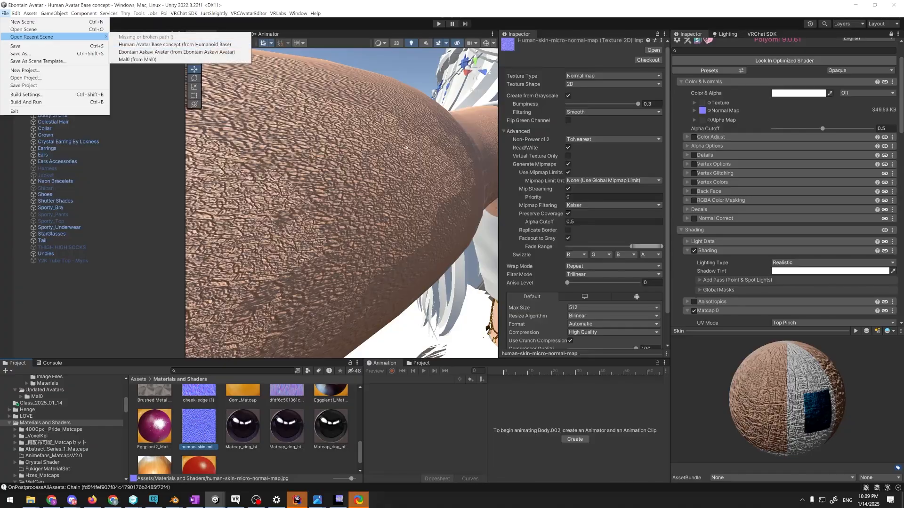
# Return to VRChat, toggle the microphone, and glance at the TRANCE project's VRAM Calculator in Unity before going back to VRChat
pyautogui.hotkey('alt', 'Tab')
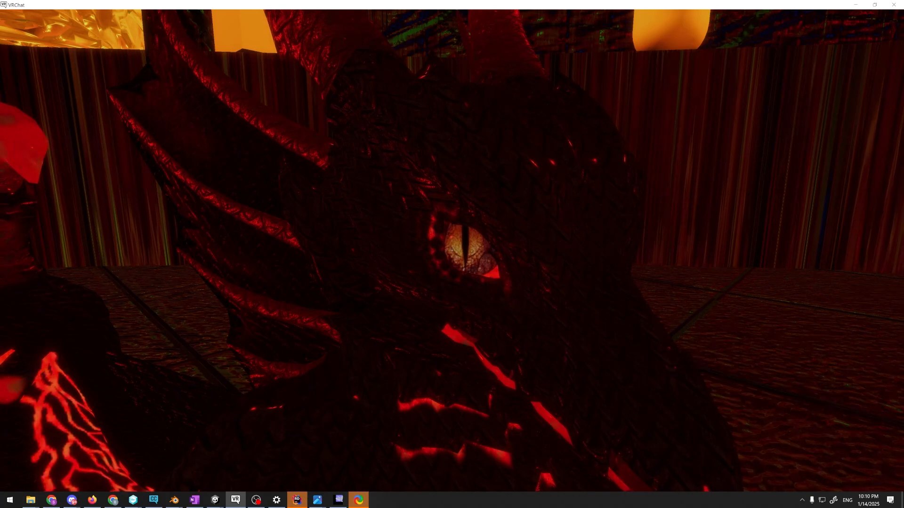
pyautogui.press('v')
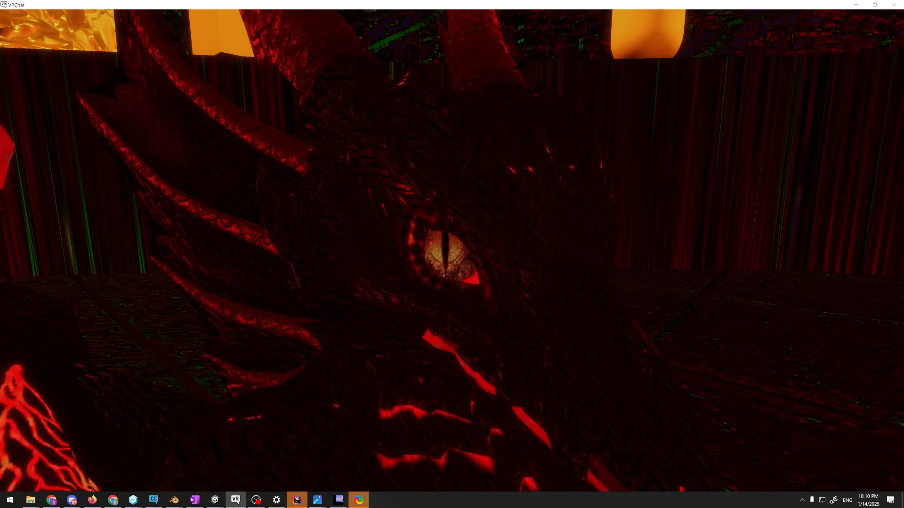
pyautogui.hotkey('alt', 'Tab')
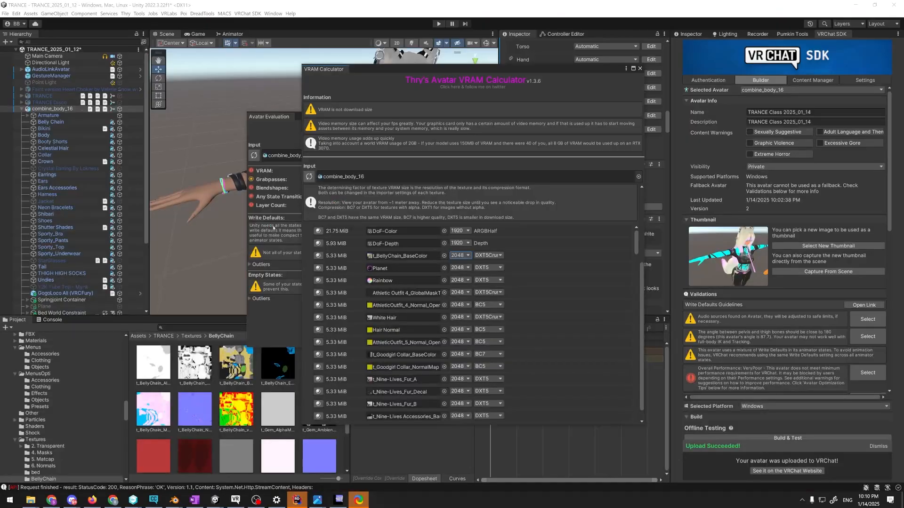
pyautogui.hotkey('alt', 'Tab')
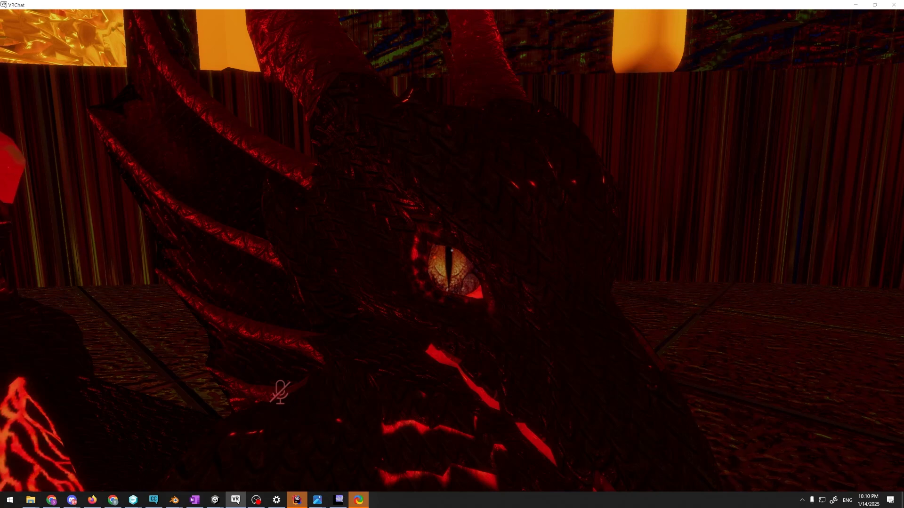